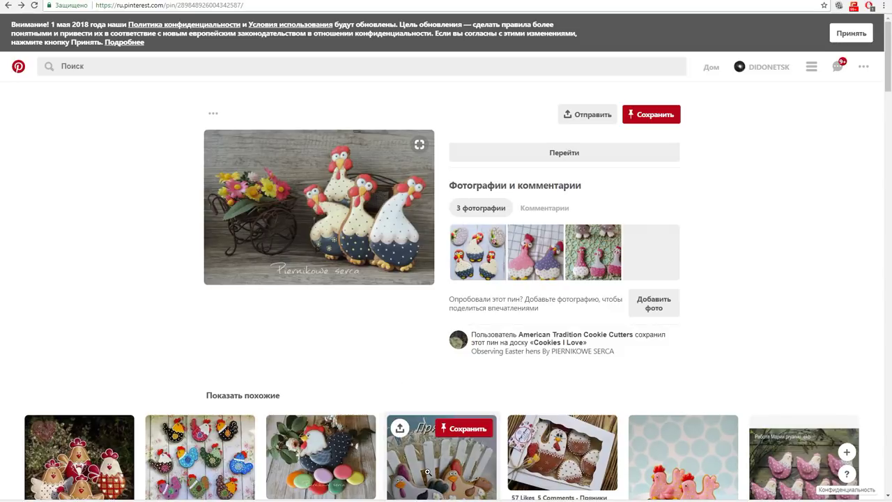
- Look at a related gingerbread hen pin, then return to the original hen cookie pin
{"action": "left_click", "coordinate": [439, 453]}
{"action": "scroll", "coordinate": [336, 264], "scroll_direction": "down", "scroll_amount": 2}
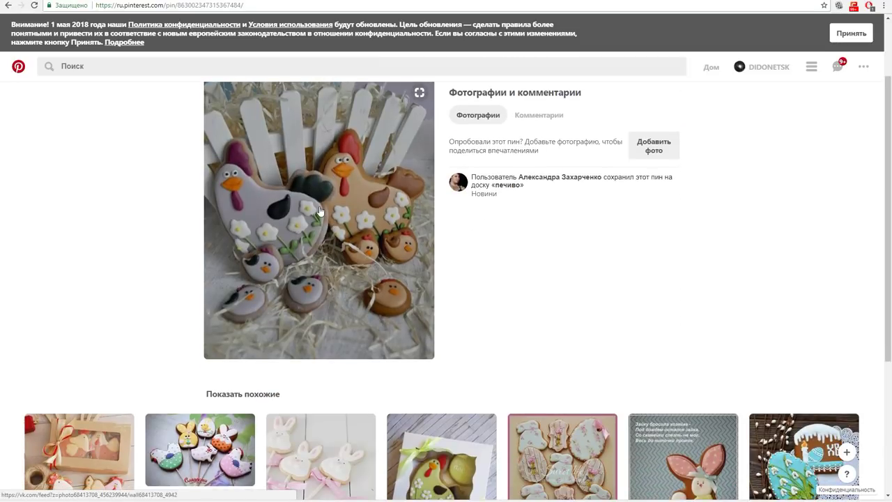
{"action": "key", "text": "alt+Left"}
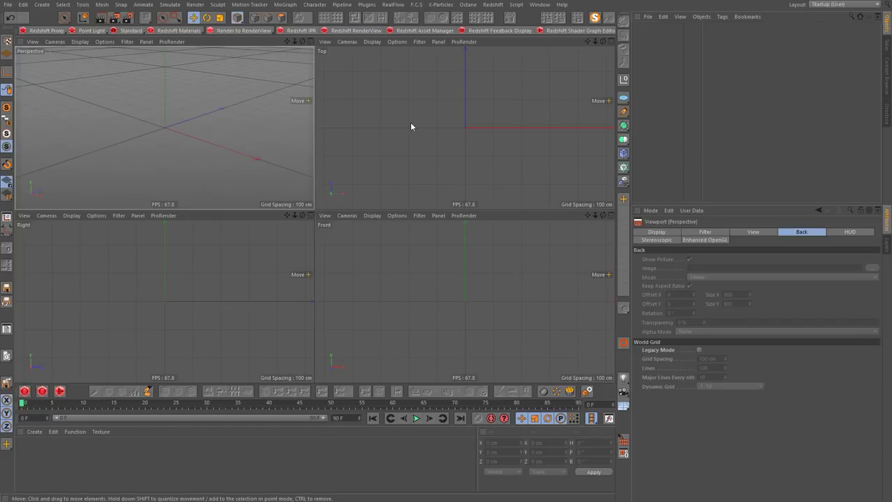
- Maximize the Top view and enlarge the hen photo background to 865 wide, offset X -140
{"action": "middle_click", "coordinate": [372, 132]}
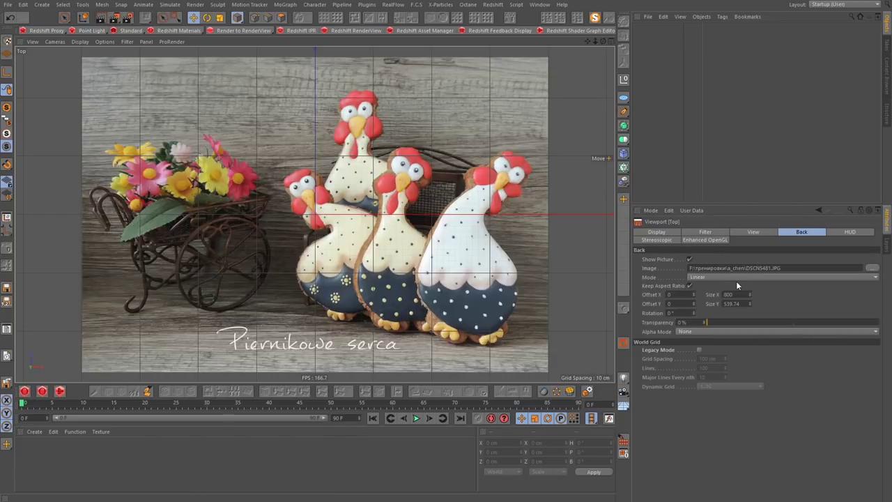
{"action": "left_click_drag", "start_coordinate": [749, 294], "coordinate": [752, 286]}
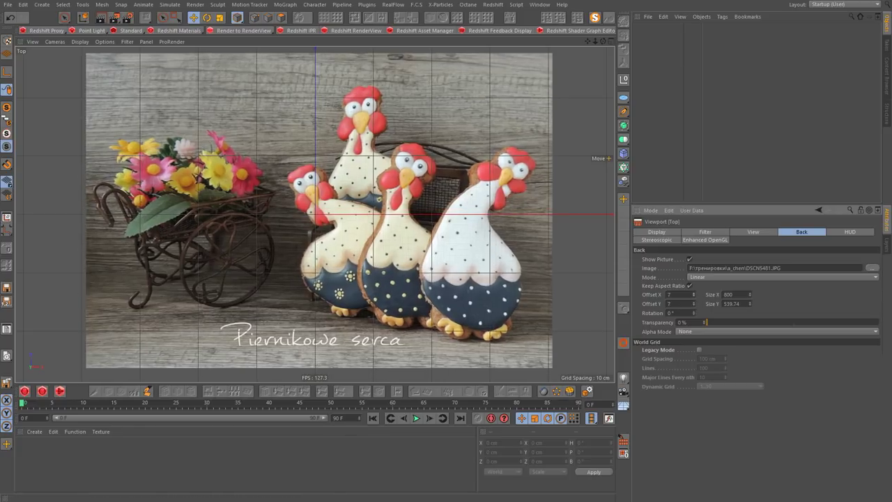
{"action": "left_click_drag", "start_coordinate": [693, 294], "coordinate": [751, 293]}
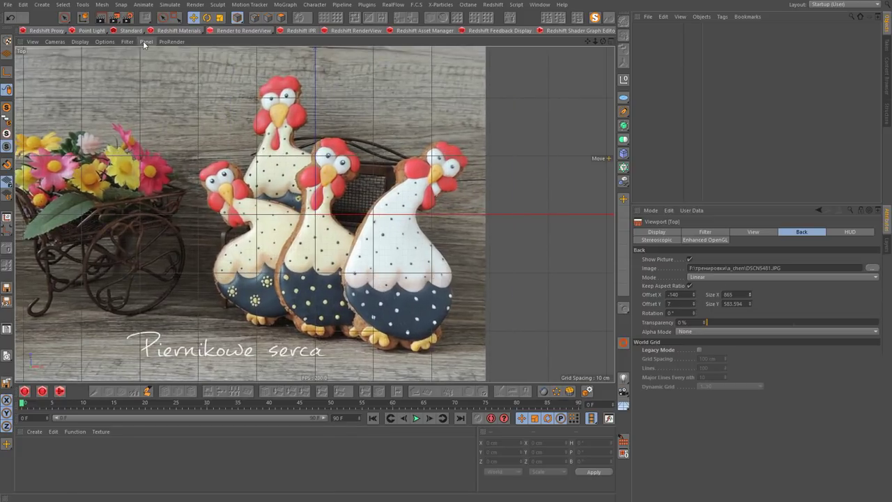
- Hide the grid in the Top view through the display filter options
{"action": "left_click", "coordinate": [127, 41]}
{"action": "left_click", "coordinate": [154, 173]}
{"action": "scroll", "coordinate": [271, 315], "scroll_direction": "up", "scroll_amount": 3}
{"action": "scroll", "coordinate": [270, 315], "scroll_direction": "up", "scroll_amount": 1}
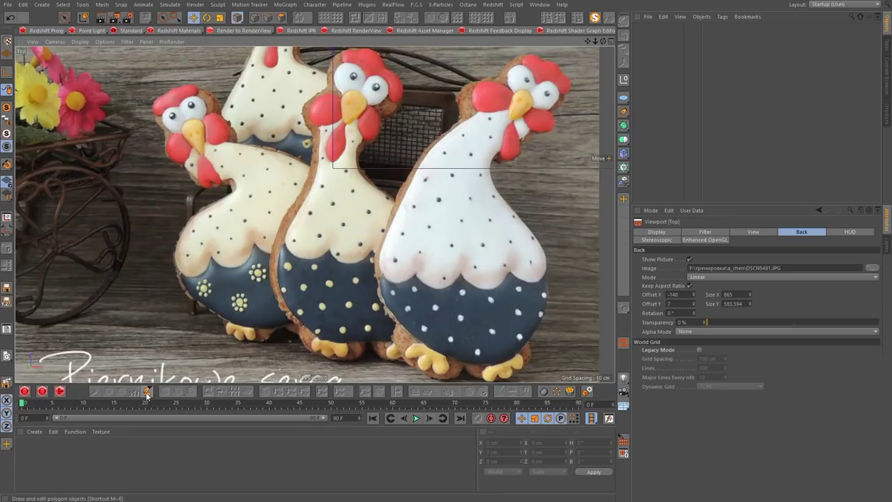
- Set the Polygon Pen to draw whole polygons, then paint and undo a test polygon
{"action": "left_click", "coordinate": [147, 393]}
{"action": "left_click", "coordinate": [744, 243]}
{"action": "left_click", "coordinate": [741, 271]}
{"action": "scroll", "coordinate": [276, 318], "scroll_direction": "up", "scroll_amount": 2}
{"action": "scroll", "coordinate": [237, 329], "scroll_direction": "up", "scroll_amount": 2}
{"action": "scroll", "coordinate": [244, 338], "scroll_direction": "down", "scroll_amount": 3}
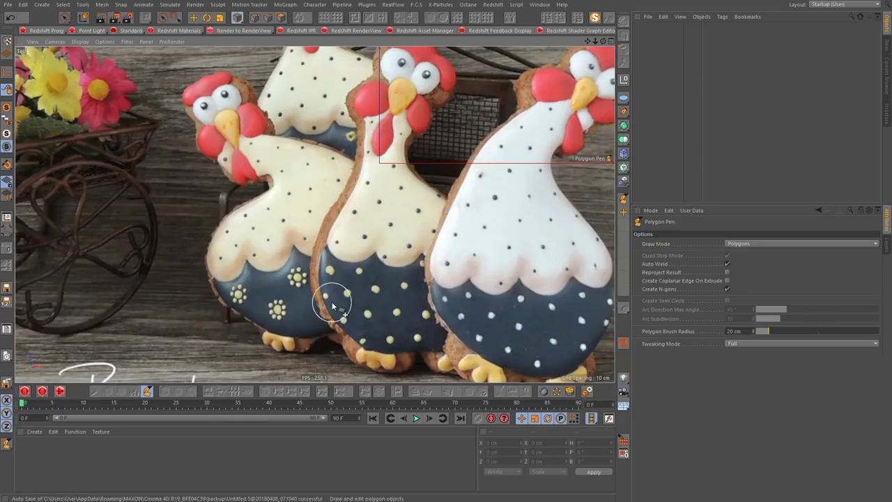
{"action": "scroll", "coordinate": [333, 305], "scroll_direction": "down", "scroll_amount": 1}
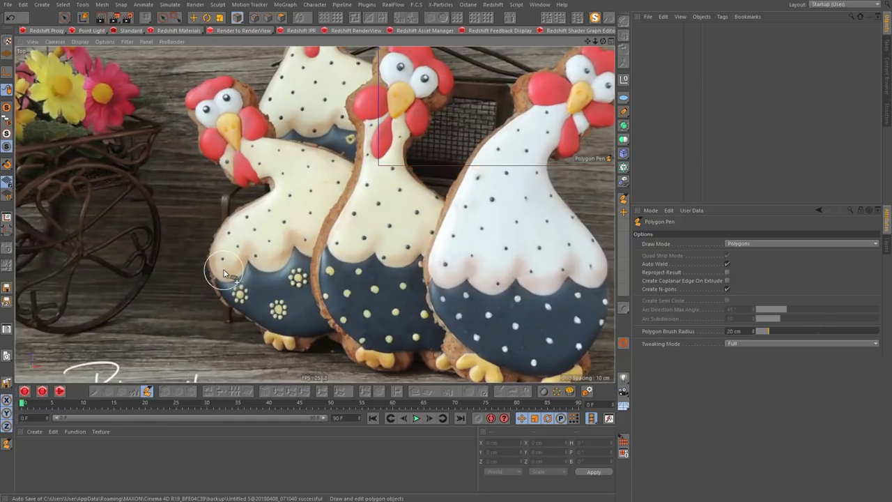
{"action": "left_click_drag", "start_coordinate": [209, 264], "coordinate": [265, 254]}
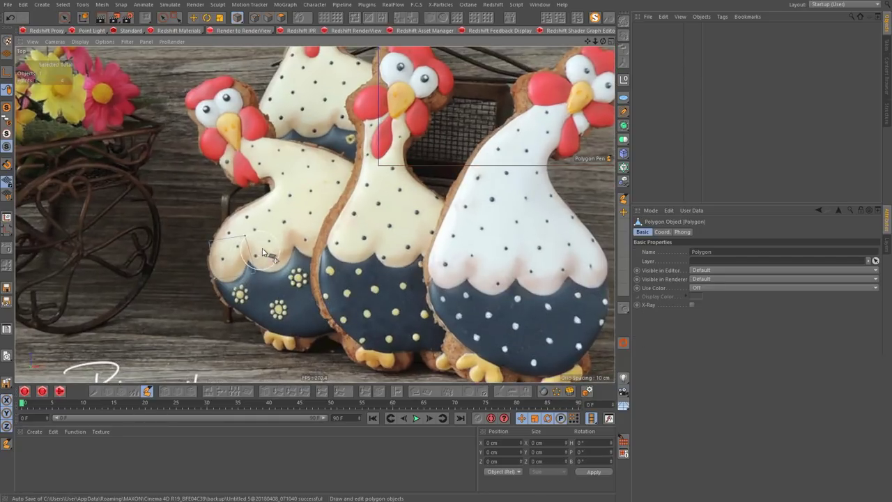
{"action": "scroll", "coordinate": [296, 251], "scroll_direction": "up", "scroll_amount": 1}
{"action": "scroll", "coordinate": [299, 247], "scroll_direction": "up", "scroll_amount": 1}
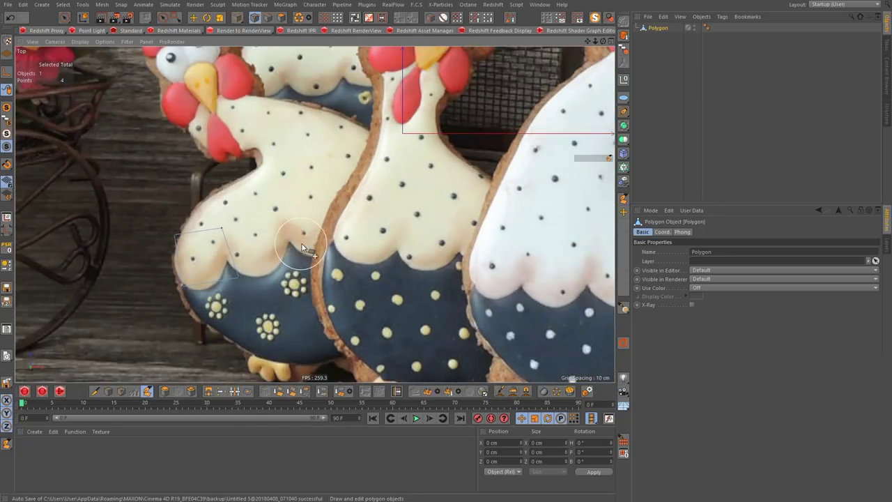
{"action": "key", "text": "ctrl+z"}
{"action": "scroll", "coordinate": [276, 259], "scroll_direction": "down", "scroll_amount": 1}
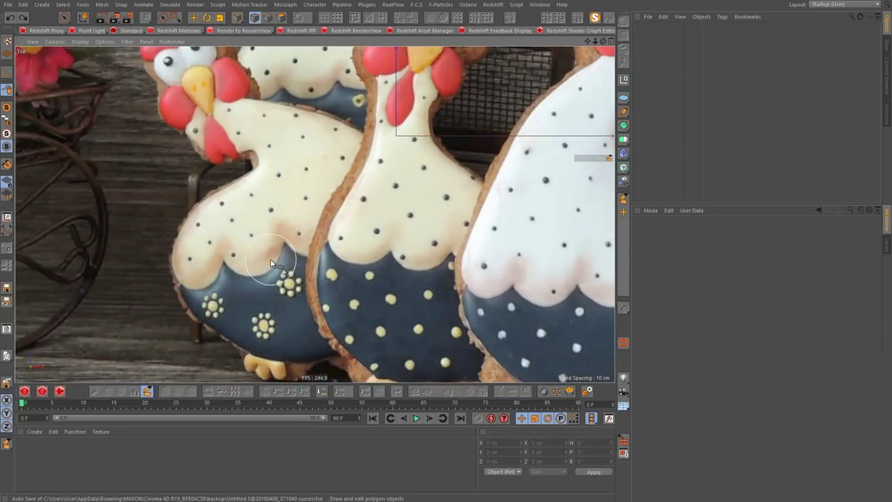
- Return to freehand polygon drawing with a 9 cm brush radius
{"action": "left_click", "coordinate": [624, 201]}
{"action": "left_click_drag", "start_coordinate": [769, 333], "coordinate": [762, 332]}
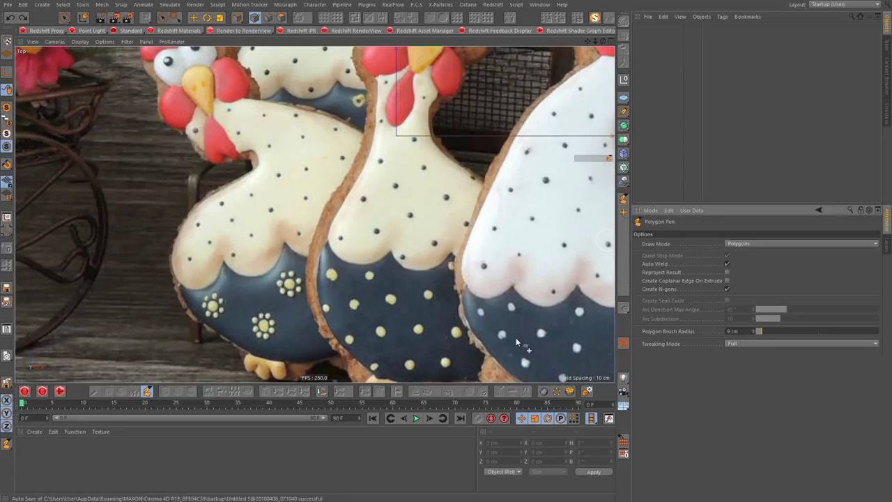
{"action": "scroll", "coordinate": [289, 322], "scroll_direction": "up", "scroll_amount": 2}
- Paint a polygon strip along the left hen's scalloped icing edge, extending onto the middle hen
{"action": "left_click", "coordinate": [132, 240]}
{"action": "left_click", "coordinate": [155, 246]}
{"action": "left_click", "coordinate": [171, 240]}
{"action": "left_click_drag", "start_coordinate": [201, 219], "coordinate": [209, 234]}
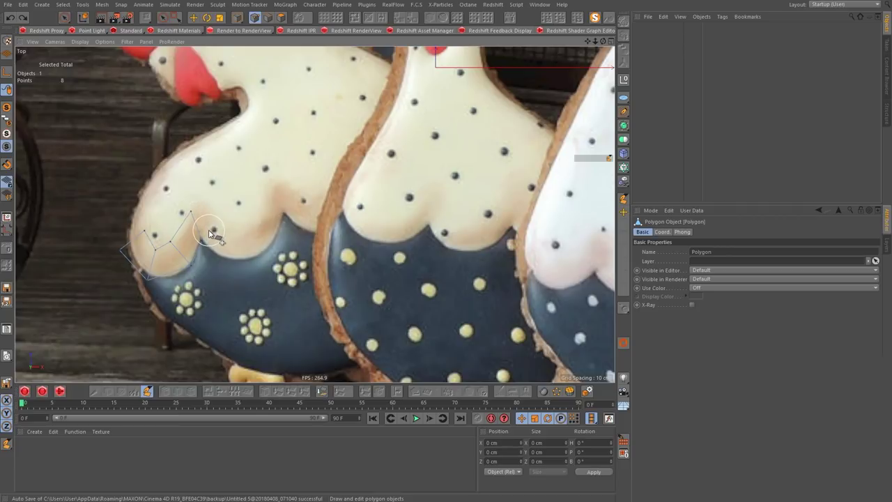
{"action": "mouse_move", "coordinate": [208, 232]}
{"action": "left_mouse_down"}
{"action": "mouse_move", "coordinate": [275, 200]}
{"action": "mouse_move", "coordinate": [285, 218]}
{"action": "mouse_move", "coordinate": [314, 223]}
{"action": "mouse_move", "coordinate": [343, 209]}
{"action": "mouse_move", "coordinate": [353, 174]}
{"action": "mouse_move", "coordinate": [398, 205]}
{"action": "mouse_move", "coordinate": [421, 170]}
{"action": "left_mouse_up"}
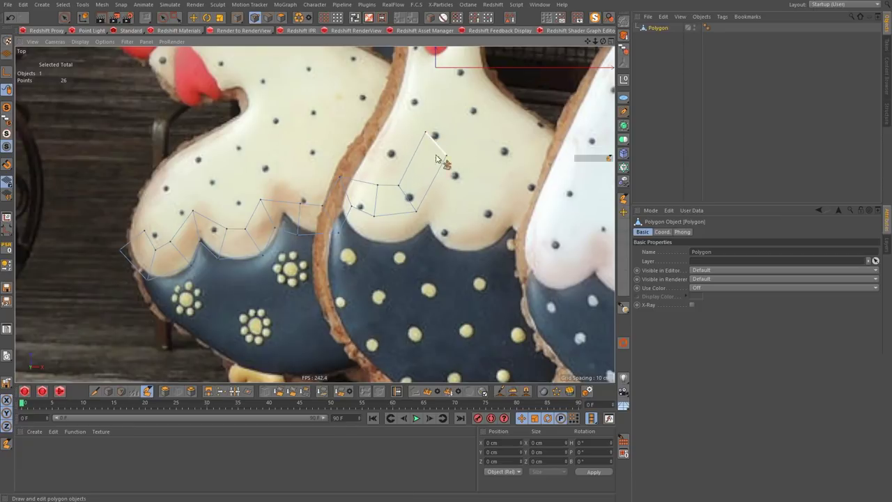
{"action": "mouse_move", "coordinate": [416, 210]}
{"action": "left_mouse_down"}
{"action": "mouse_move", "coordinate": [427, 190]}
{"action": "mouse_move", "coordinate": [410, 164]}
{"action": "mouse_move", "coordinate": [393, 180]}
{"action": "left_mouse_up"}
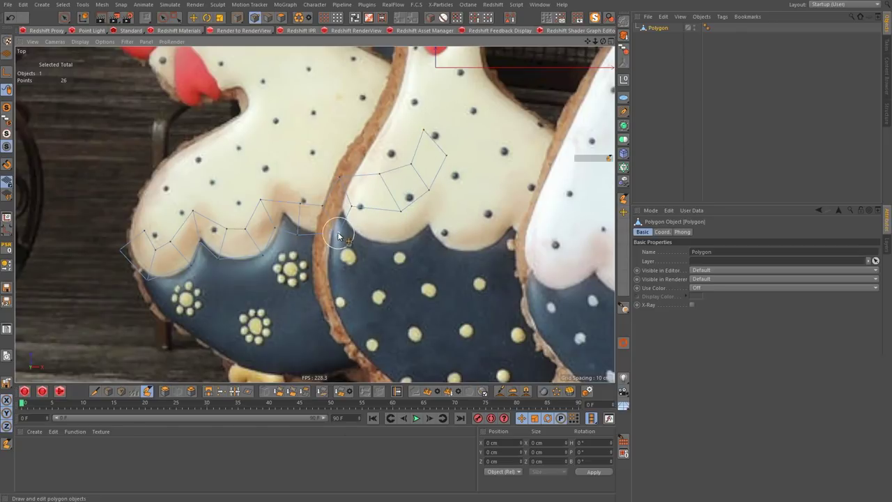
{"action": "left_click_drag", "start_coordinate": [324, 207], "coordinate": [359, 206]}
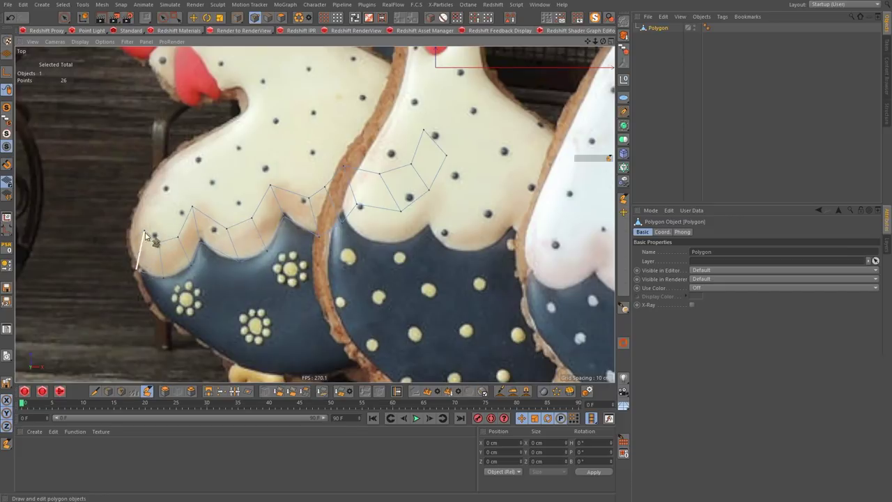
{"action": "scroll", "coordinate": [130, 237], "scroll_direction": "down", "scroll_amount": 5}
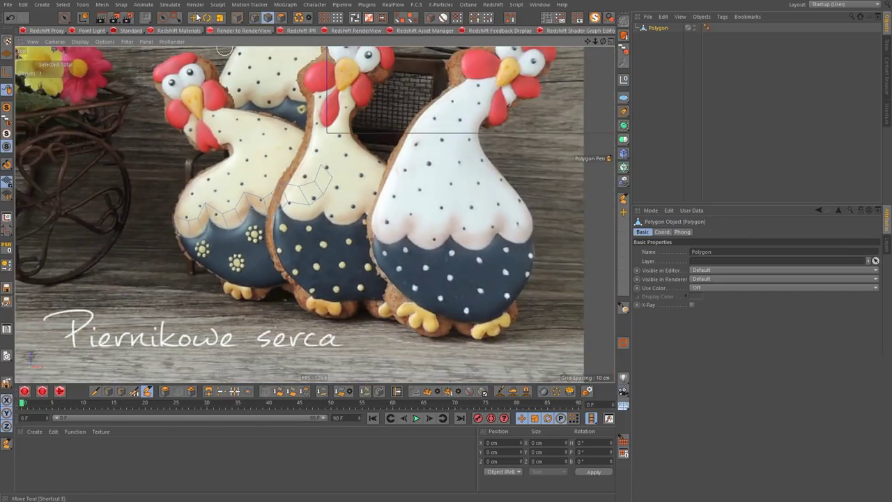
- Select the whole strip, then scale it outward and rotate it upright
{"action": "key", "text": "e"}
{"action": "key", "text": "ctrl+a"}
{"action": "key", "text": "t"}
{"action": "mouse_move", "coordinate": [314, 209]}
{"action": "left_mouse_down"}
{"action": "mouse_move", "coordinate": [288, 207]}
{"action": "mouse_move", "coordinate": [290, 265]}
{"action": "left_mouse_up"}
{"action": "key", "text": "r"}
{"action": "mouse_move", "coordinate": [313, 185]}
{"action": "left_mouse_down"}
{"action": "mouse_move", "coordinate": [307, 230]}
{"action": "mouse_move", "coordinate": [232, 284]}
{"action": "left_mouse_up"}
{"action": "key", "text": "t"}
{"action": "scroll", "coordinate": [232, 284], "scroll_direction": "up", "scroll_amount": 3}
- With Live Selection at radius 25, pull a point onto the left hen's lower outline
{"action": "key", "text": "space"}
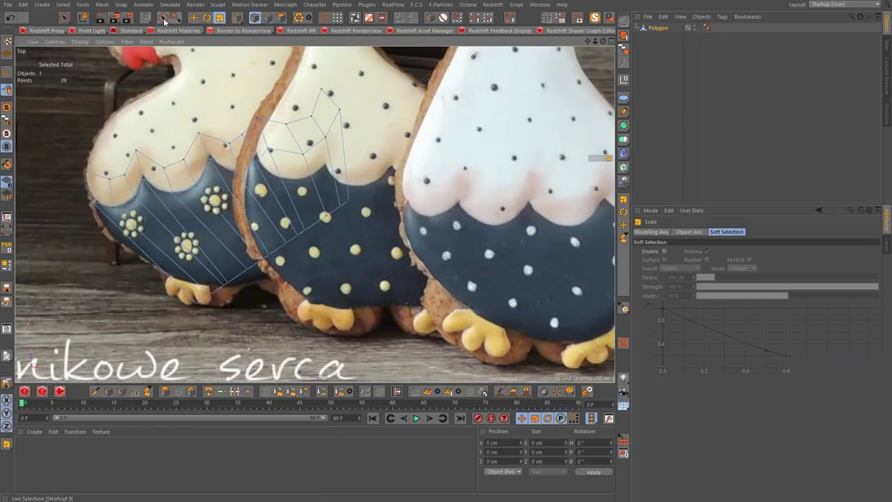
{"action": "middle_click_drag", "start_coordinate": [187, 329], "coordinate": [219, 309]}
{"action": "left_click", "coordinate": [157, 276]}
{"action": "left_click_drag", "start_coordinate": [155, 273], "coordinate": [210, 285]}
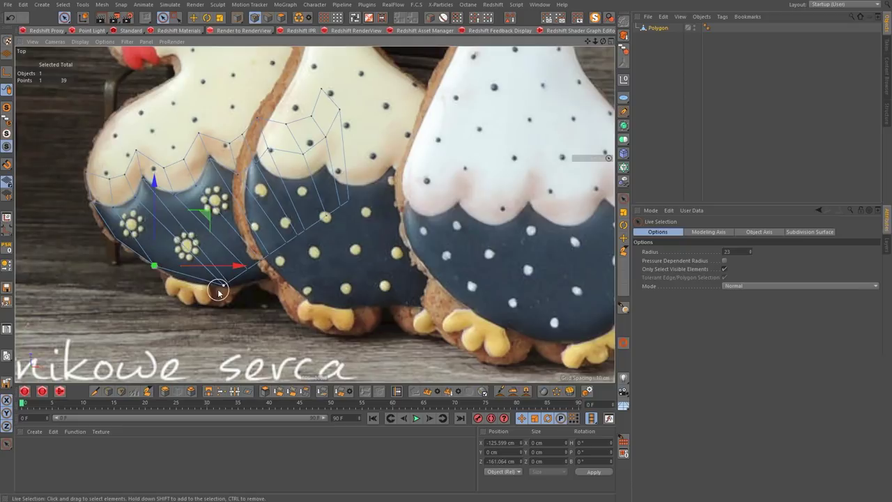
{"action": "scroll", "coordinate": [219, 285], "scroll_direction": "up", "scroll_amount": 3}
{"action": "mouse_move", "coordinate": [225, 271]}
{"action": "left_mouse_down"}
{"action": "mouse_move", "coordinate": [265, 225]}
{"action": "mouse_move", "coordinate": [322, 216]}
{"action": "left_mouse_up"}
- Select points on the middle hen's mesh and pull the lower one up to the cookie edge
{"action": "left_click", "coordinate": [319, 214], "text": "shift"}
{"action": "scroll", "coordinate": [358, 189], "scroll_direction": "down", "scroll_amount": 3}
{"action": "scroll", "coordinate": [378, 189], "scroll_direction": "down", "scroll_amount": 1}
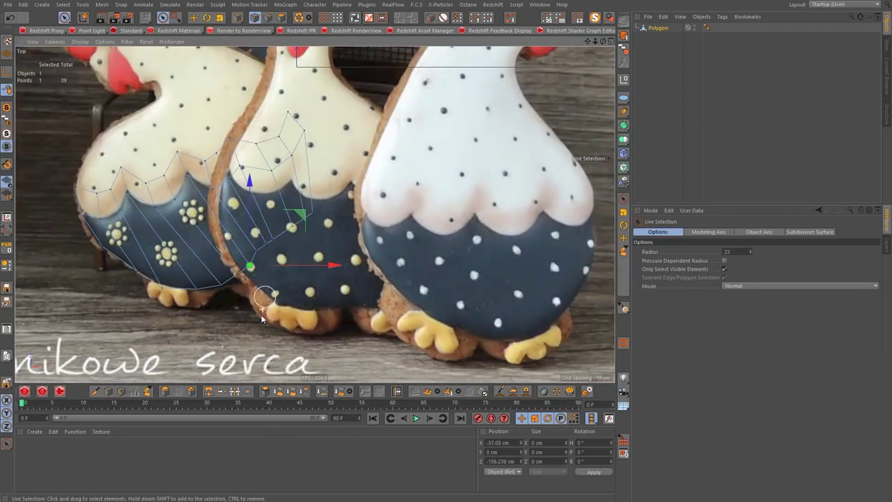
{"action": "left_click", "coordinate": [296, 224]}
{"action": "left_click", "coordinate": [250, 269]}
{"action": "mouse_move", "coordinate": [250, 270]}
{"action": "left_mouse_down"}
{"action": "mouse_move", "coordinate": [242, 253]}
{"action": "mouse_move", "coordinate": [291, 235]}
{"action": "mouse_move", "coordinate": [342, 174]}
{"action": "mouse_move", "coordinate": [252, 262]}
{"action": "left_mouse_up"}
{"action": "scroll", "coordinate": [242, 253], "scroll_direction": "up", "scroll_amount": 2}
{"action": "scroll", "coordinate": [306, 209], "scroll_direction": "down", "scroll_amount": 5}
- Switch to Live Selection and pick points on the middle hen's mesh
{"action": "key", "text": "e"}
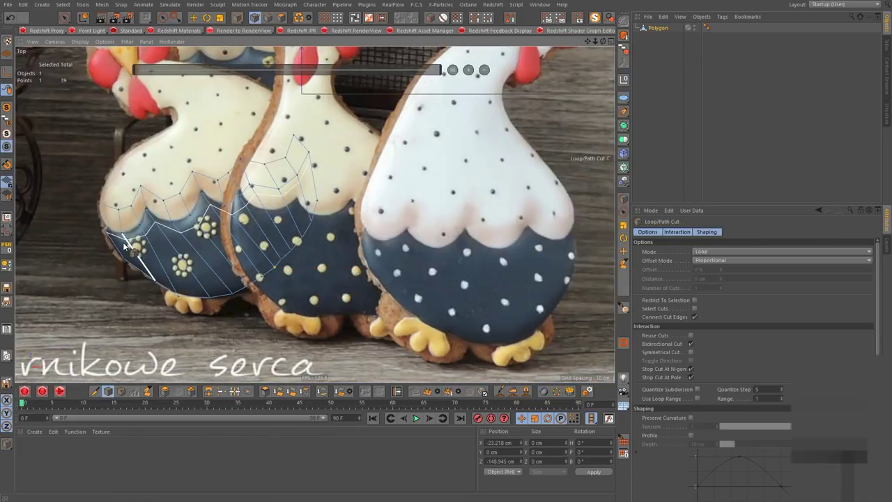
{"action": "scroll", "coordinate": [277, 228], "scroll_direction": "up", "scroll_amount": 5}
{"action": "scroll", "coordinate": [276, 228], "scroll_direction": "down", "scroll_amount": 1}
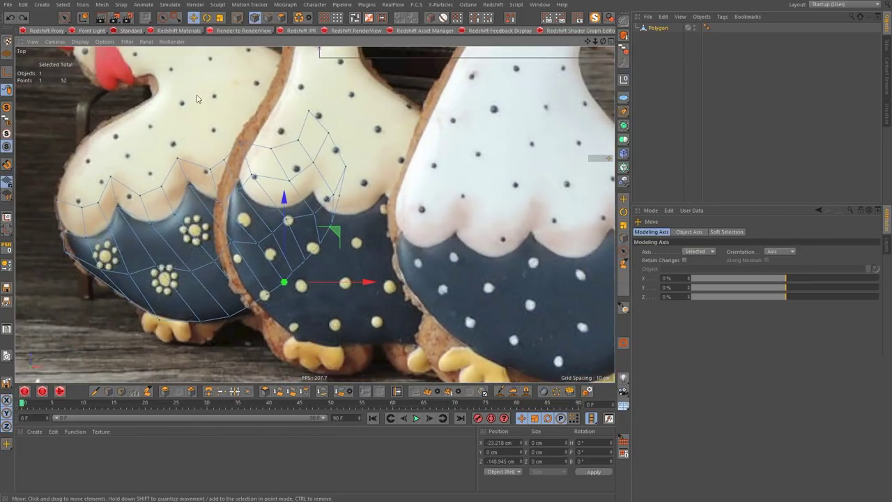
{"action": "key", "text": "space"}
{"action": "left_click", "coordinate": [328, 193]}
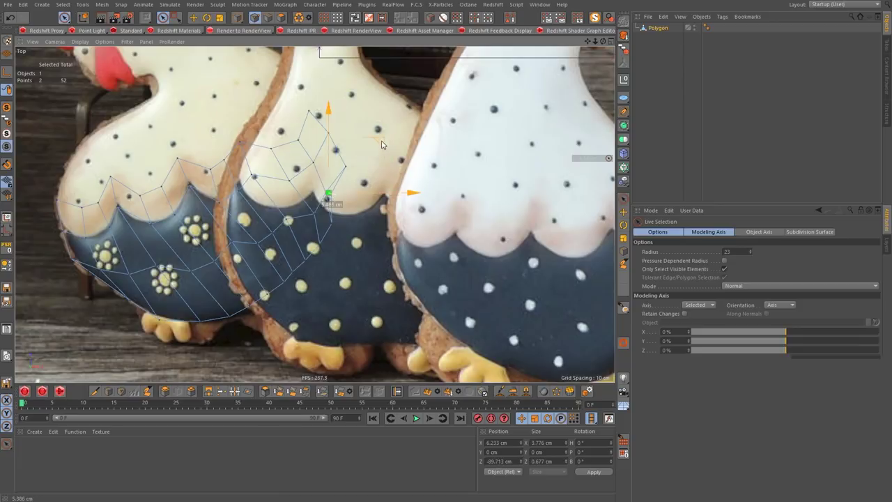
{"action": "scroll", "coordinate": [323, 179], "scroll_direction": "up", "scroll_amount": 3}
{"action": "left_click", "coordinate": [329, 177]}
{"action": "scroll", "coordinate": [335, 185], "scroll_direction": "down", "scroll_amount": 3}
{"action": "left_click", "coordinate": [363, 227]}
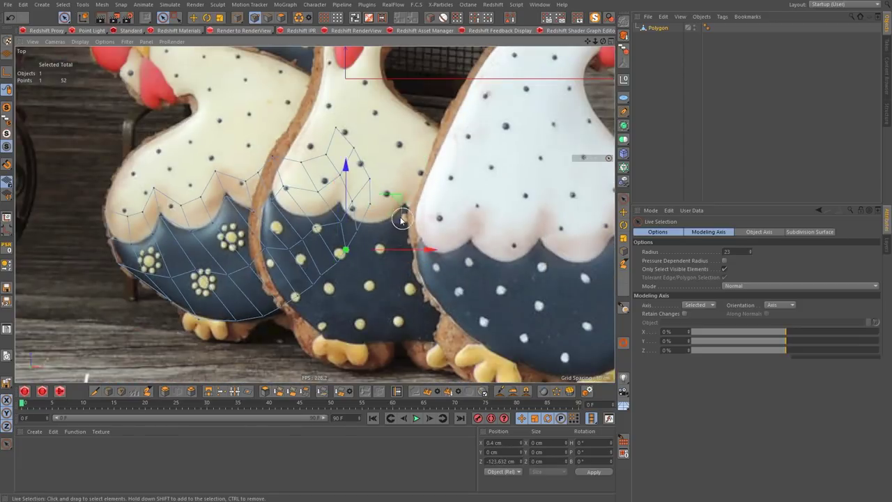
- Select the bottom-edge points and drag them onto the left and middle hens' lower outlines
{"action": "left_click", "coordinate": [242, 321]}
{"action": "left_click", "coordinate": [265, 313]}
{"action": "left_click", "coordinate": [241, 321]}
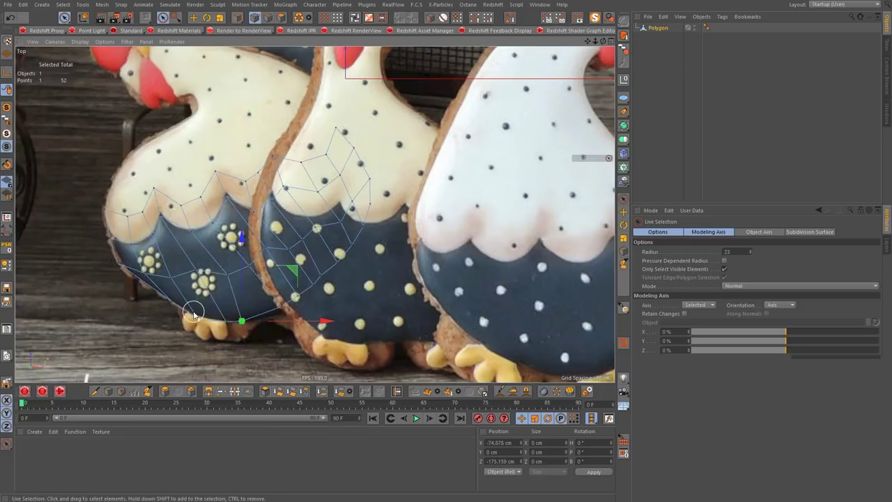
{"action": "left_click", "coordinate": [132, 275]}
{"action": "left_click", "coordinate": [170, 309]}
{"action": "left_click", "coordinate": [198, 319]}
{"action": "left_click", "coordinate": [241, 321]}
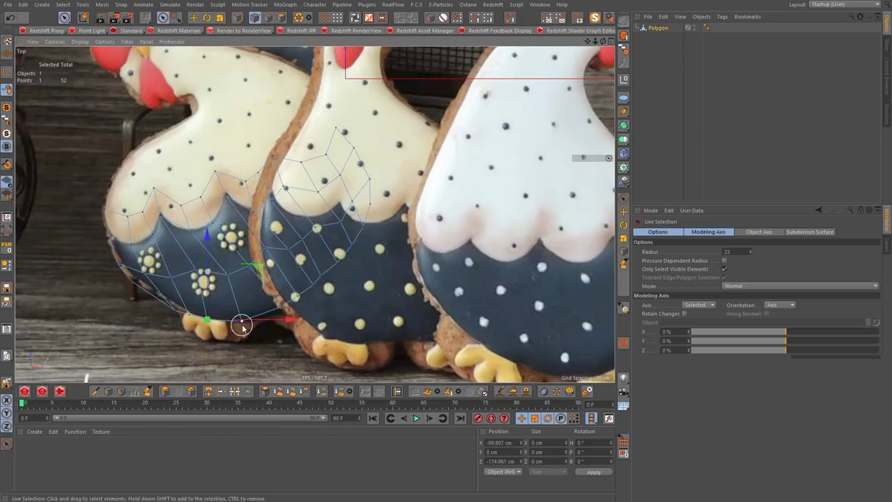
{"action": "scroll", "coordinate": [241, 320], "scroll_direction": "up", "scroll_amount": 2}
{"action": "left_click_drag", "start_coordinate": [292, 269], "coordinate": [392, 223]}
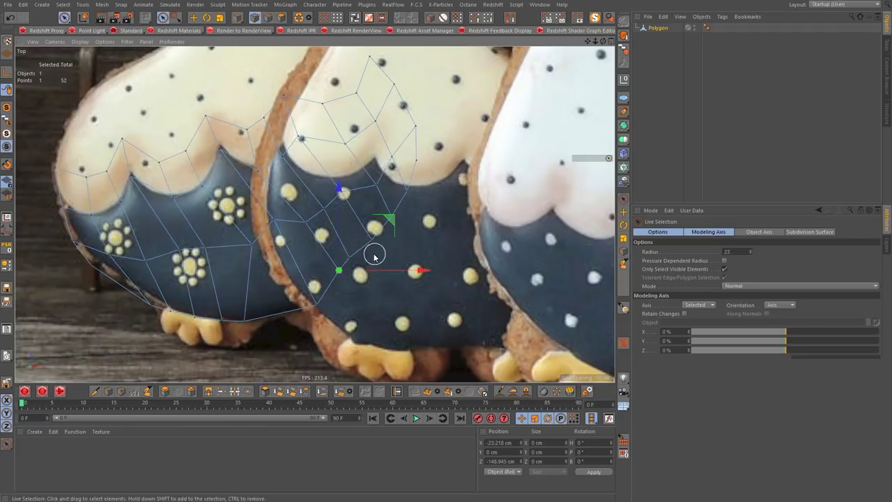
{"action": "left_click_drag", "start_coordinate": [354, 259], "coordinate": [395, 215]}
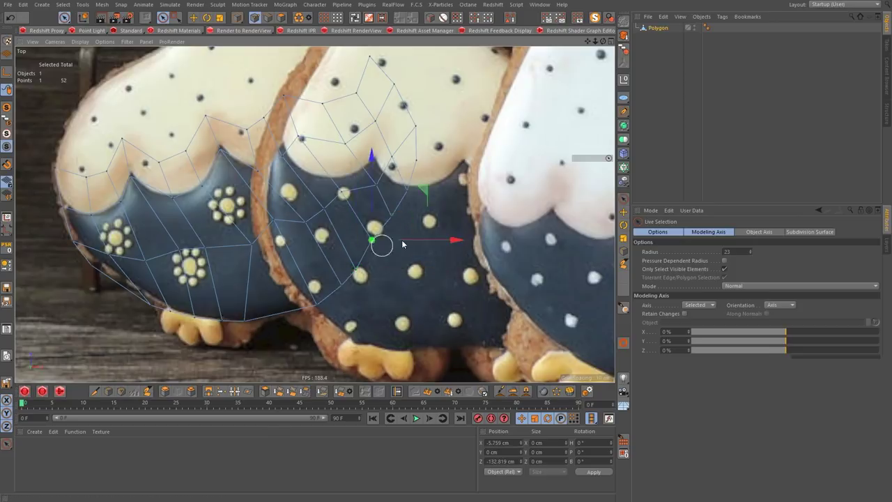
{"action": "left_click", "coordinate": [394, 215]}
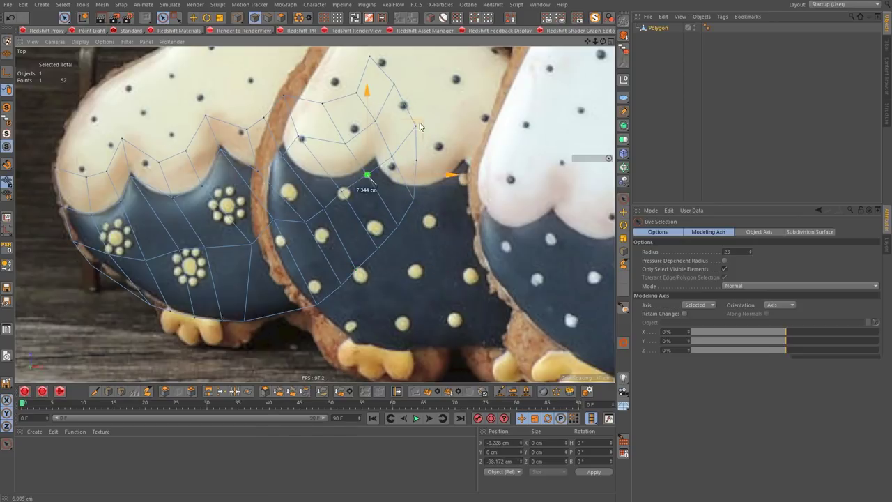
{"action": "scroll", "coordinate": [221, 258], "scroll_direction": "down", "scroll_amount": 2}
{"action": "scroll", "coordinate": [226, 260], "scroll_direction": "down", "scroll_amount": 1}
- Select the mesh's outer boundary loop and relax the points with the smoothing brush
{"action": "key", "text": "u"}
{"action": "key", "text": "l"}
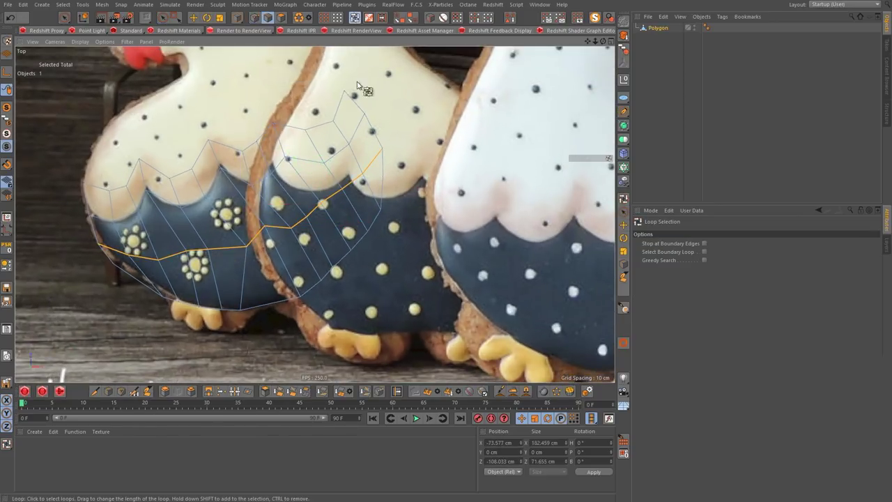
{"action": "left_click", "coordinate": [376, 146]}
{"action": "left_click", "coordinate": [254, 17]}
{"action": "left_click", "coordinate": [499, 391]}
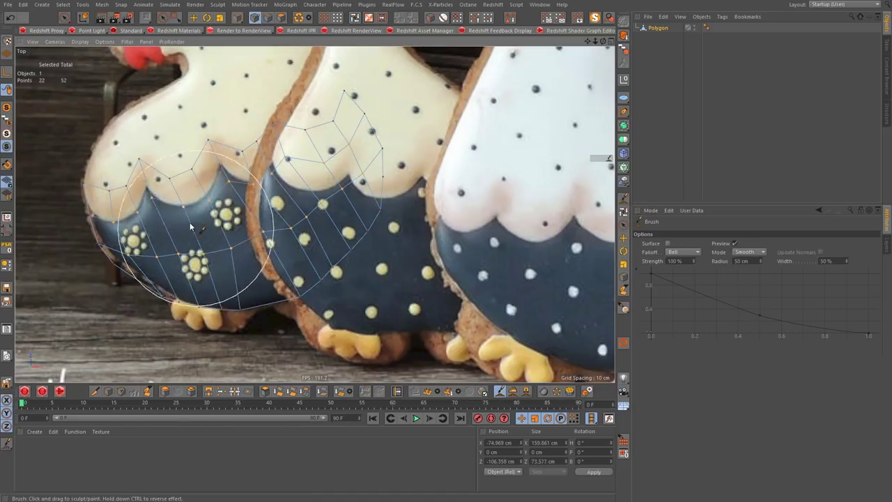
{"action": "left_click_drag", "start_coordinate": [398, 245], "coordinate": [247, 306]}
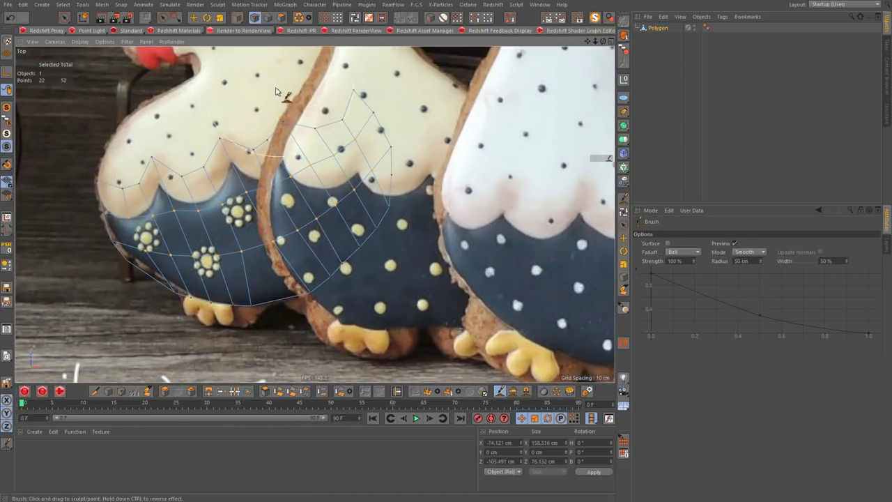
- Move the selected edge loop up over the left hen's cream upper body
{"action": "key", "text": "m"}
{"action": "key", "text": "e"}
{"action": "scroll", "coordinate": [238, 231], "scroll_direction": "down", "scroll_amount": 2}
{"action": "key", "text": "e"}
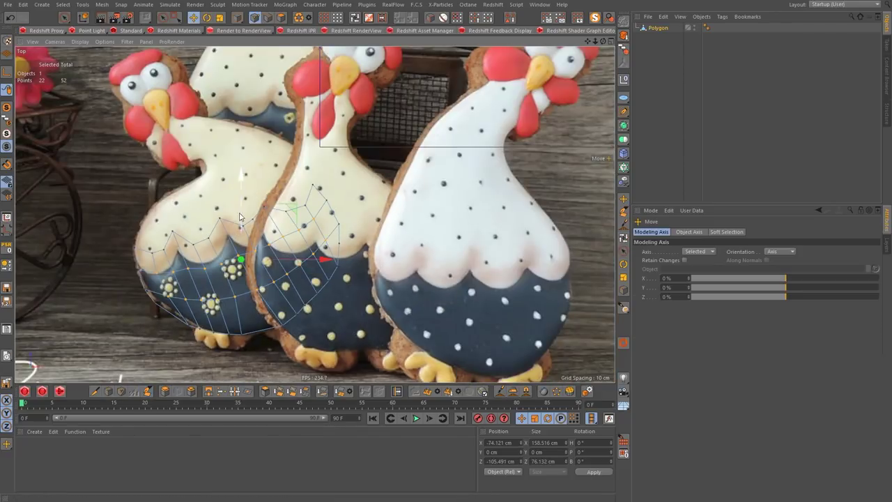
{"action": "left_click", "coordinate": [268, 17]}
{"action": "left_click_drag", "start_coordinate": [253, 171], "coordinate": [255, 98]}
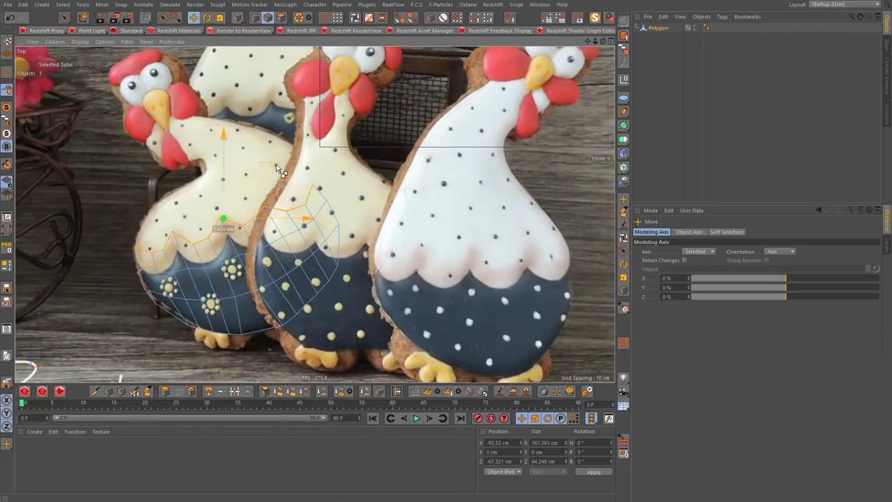
{"action": "scroll", "coordinate": [291, 233], "scroll_direction": "up", "scroll_amount": 1}
{"action": "left_click_drag", "start_coordinate": [197, 105], "coordinate": [188, 152]}
- Tilt the edge loop to match the body slope, stretch it wider and nudge it into place
{"action": "key", "text": "r"}
{"action": "left_click_drag", "start_coordinate": [209, 209], "coordinate": [230, 169]}
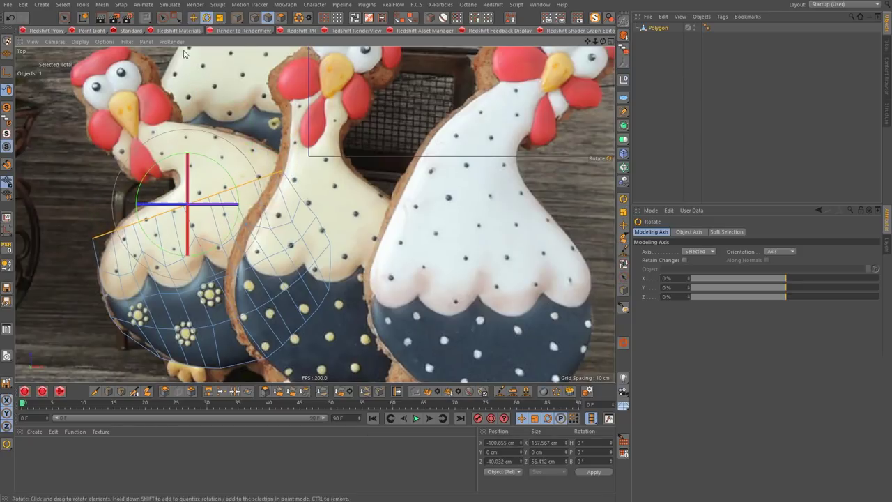
{"action": "key", "text": "t"}
{"action": "left_click_drag", "start_coordinate": [237, 206], "coordinate": [263, 211]}
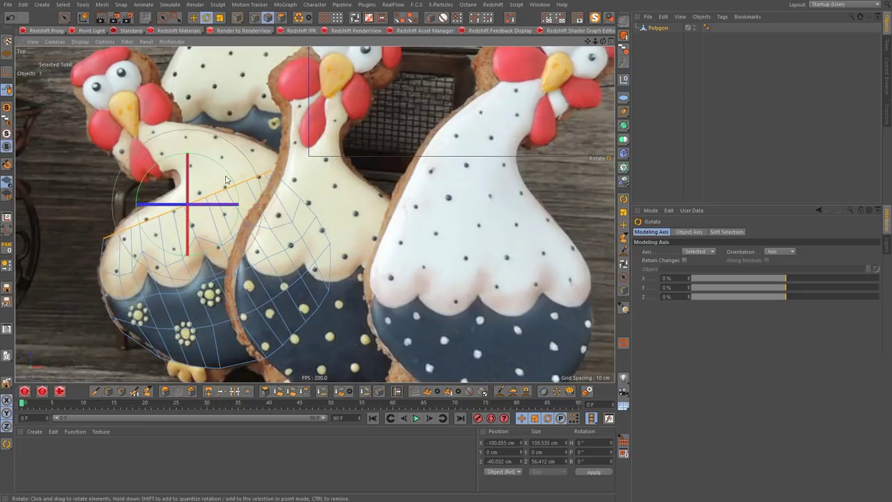
{"action": "key", "text": "e"}
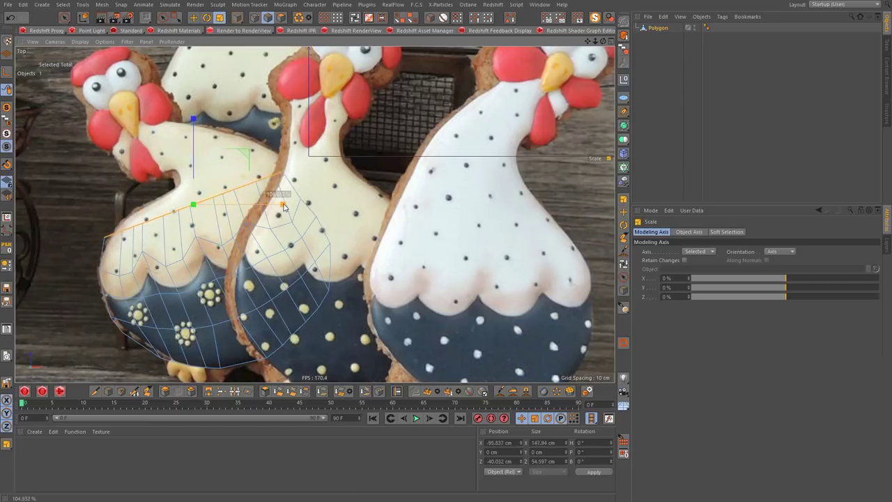
{"action": "left_click_drag", "start_coordinate": [278, 204], "coordinate": [275, 212]}
{"action": "left_click_drag", "start_coordinate": [194, 143], "coordinate": [194, 132]}
{"action": "scroll", "coordinate": [202, 133], "scroll_direction": "up", "scroll_amount": 2}
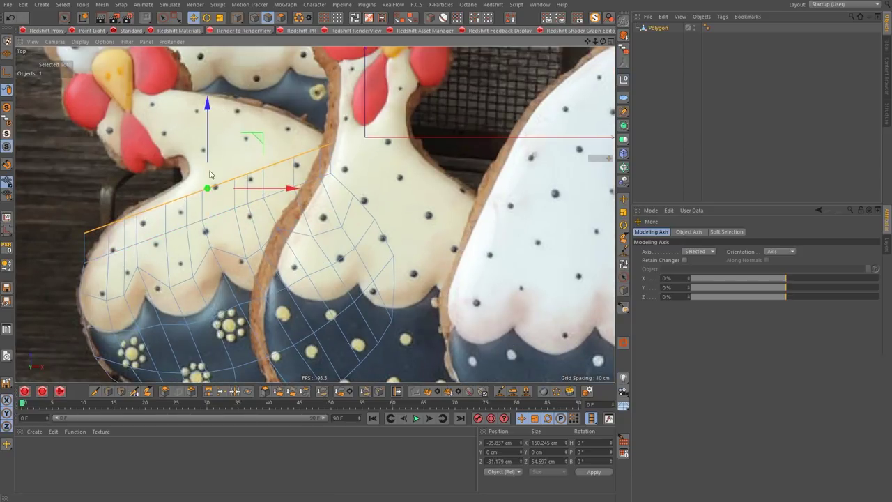
{"action": "scroll", "coordinate": [88, 261], "scroll_direction": "up", "scroll_amount": 1}
- With the Polygon Pen, merge stray vertices and drag the outline along the hen's back and neck
{"action": "key", "text": "m"}
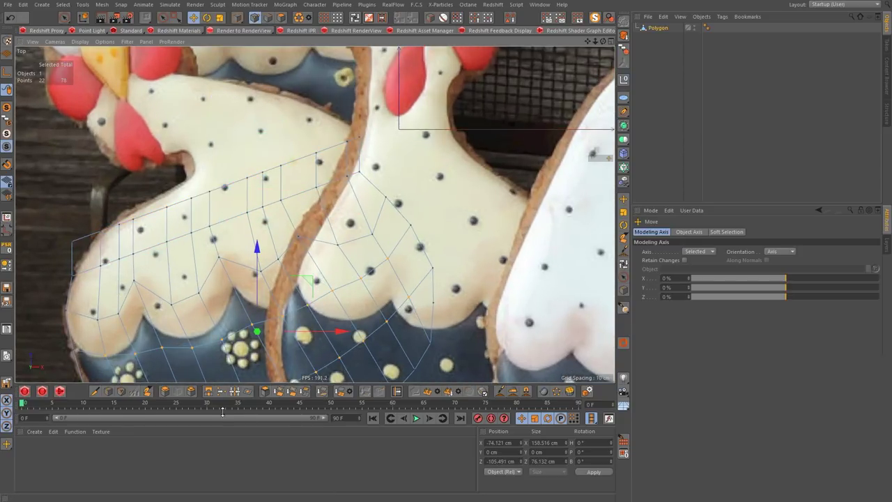
{"action": "key", "text": "e"}
{"action": "left_click_drag", "start_coordinate": [126, 223], "coordinate": [119, 225]}
{"action": "left_click_drag", "start_coordinate": [349, 144], "coordinate": [316, 152]}
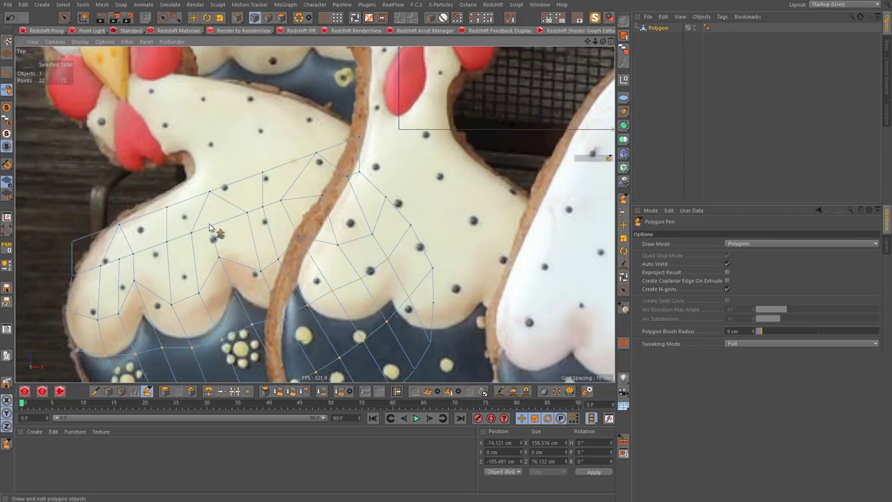
{"action": "mouse_move", "coordinate": [119, 262]}
{"action": "left_mouse_down"}
{"action": "mouse_move", "coordinate": [131, 224]}
{"action": "mouse_move", "coordinate": [355, 139]}
{"action": "left_mouse_up"}
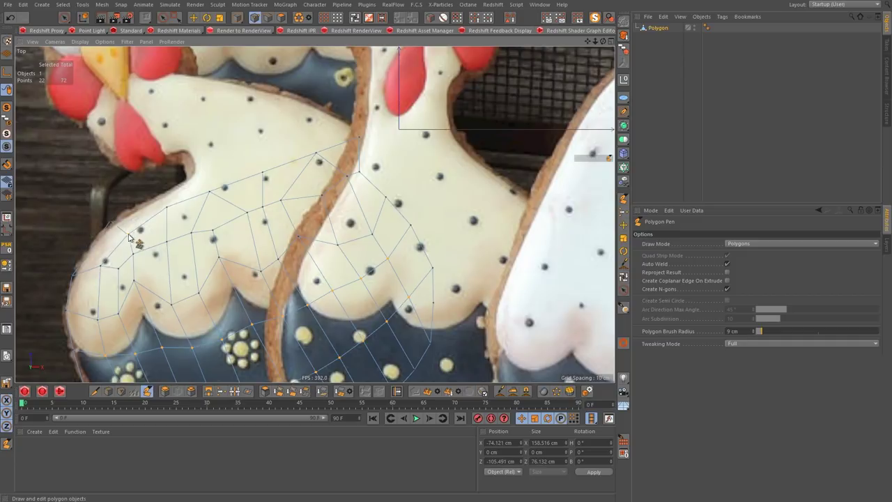
{"action": "left_click_drag", "start_coordinate": [379, 198], "coordinate": [417, 233], "text": "shift"}
{"action": "scroll", "coordinate": [355, 138], "scroll_direction": "up", "scroll_amount": 2}
{"action": "scroll", "coordinate": [163, 235], "scroll_direction": "down", "scroll_amount": 3}
{"action": "scroll", "coordinate": [121, 230], "scroll_direction": "down", "scroll_amount": 2}
{"action": "scroll", "coordinate": [209, 202], "scroll_direction": "up", "scroll_amount": 2}
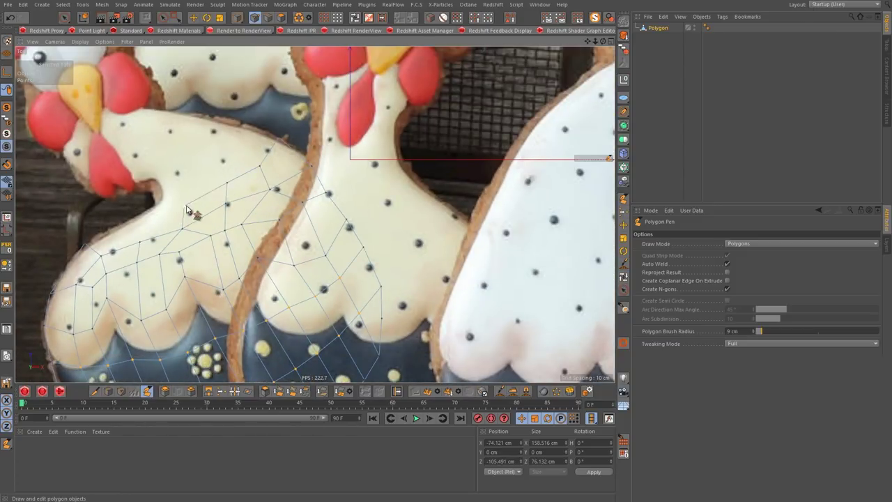
{"action": "left_click_drag", "start_coordinate": [223, 205], "coordinate": [230, 191]}
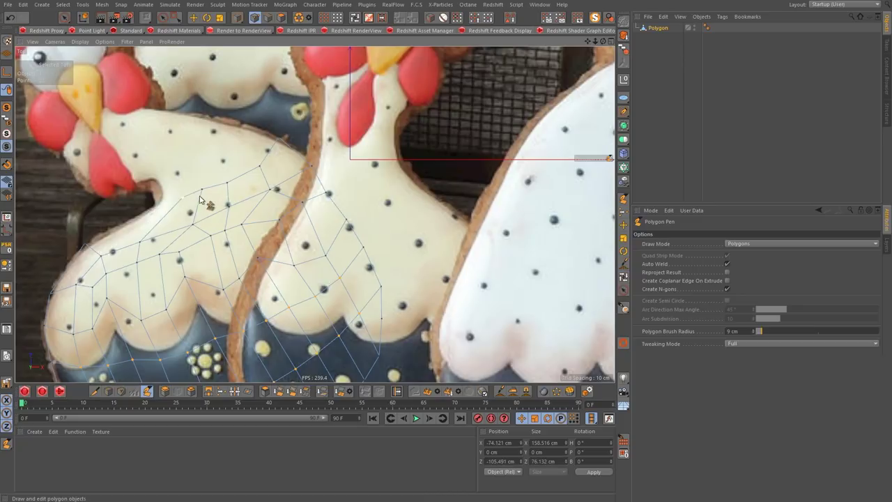
{"action": "left_click_drag", "start_coordinate": [181, 208], "coordinate": [158, 182], "text": "shift"}
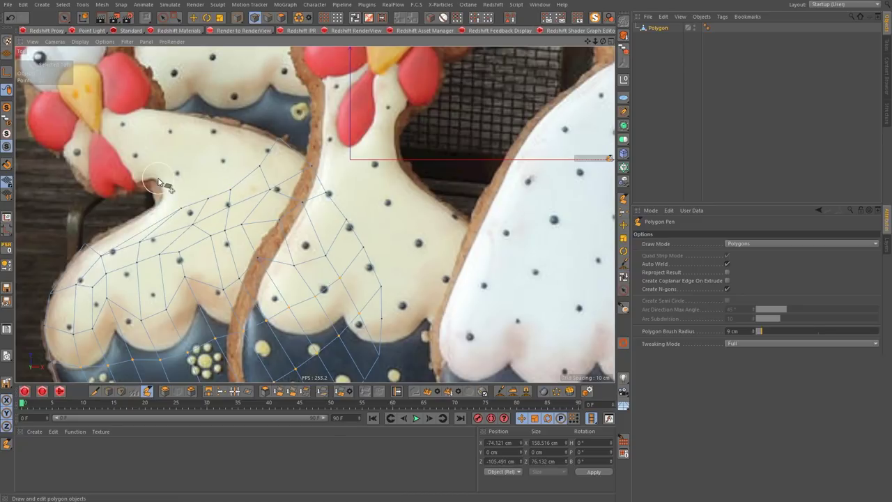
{"action": "mouse_move", "coordinate": [124, 247]}
{"action": "left_mouse_down"}
{"action": "mouse_move", "coordinate": [180, 205]}
{"action": "mouse_move", "coordinate": [207, 204]}
{"action": "mouse_move", "coordinate": [151, 217]}
{"action": "left_mouse_up"}
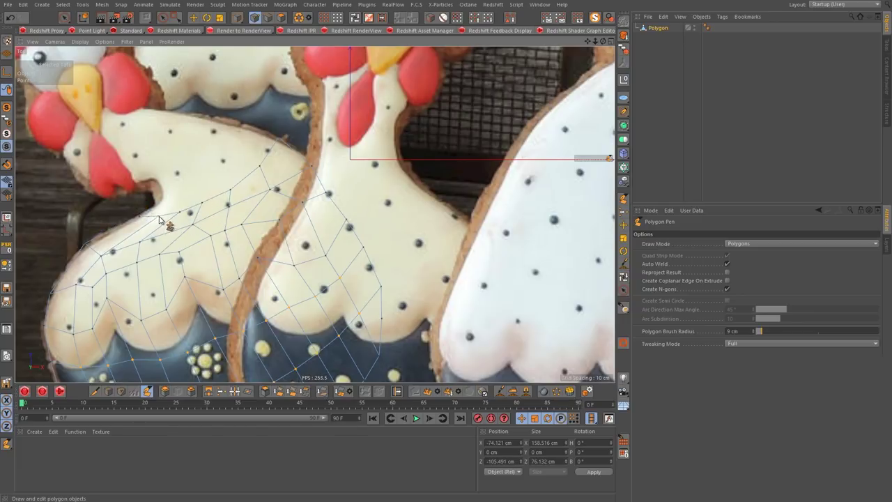
- Lift and flatten the selected top points, then scale the top edge to fit the neck
{"action": "left_click", "coordinate": [194, 17]}
{"action": "left_click_drag", "start_coordinate": [245, 157], "coordinate": [250, 96]}
{"action": "left_click", "coordinate": [220, 18]}
{"action": "mouse_move", "coordinate": [202, 62]}
{"action": "left_mouse_down"}
{"action": "mouse_move", "coordinate": [200, 113]}
{"action": "mouse_move", "coordinate": [200, 91]}
{"action": "left_mouse_up"}
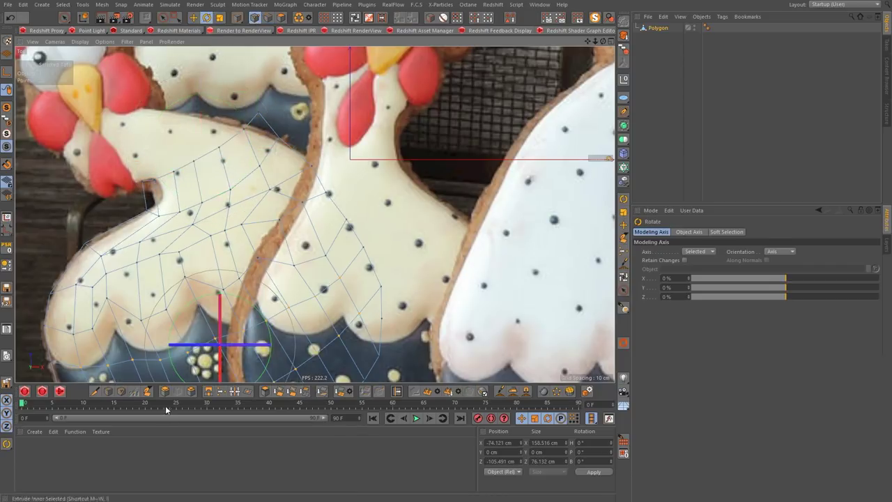
{"action": "left_click", "coordinate": [148, 391]}
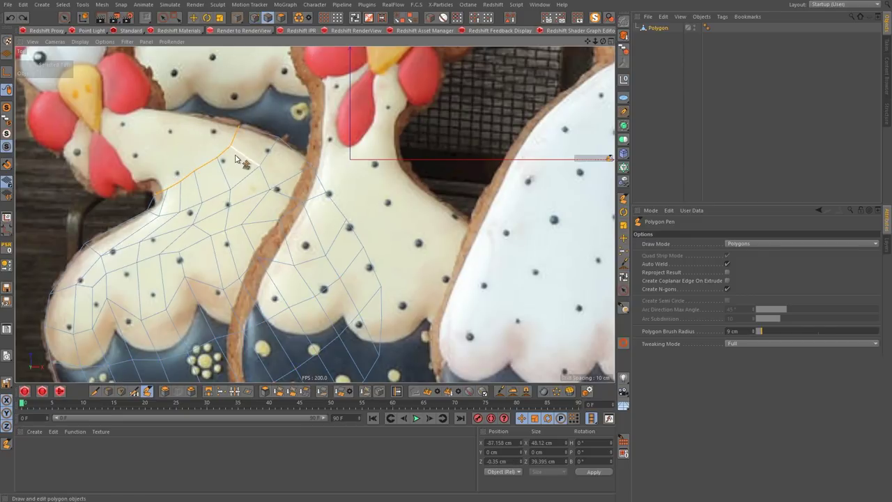
{"action": "key", "text": "e"}
{"action": "key", "text": "t"}
{"action": "mouse_move", "coordinate": [236, 94]}
{"action": "left_mouse_down"}
{"action": "mouse_move", "coordinate": [261, 141]}
{"action": "mouse_move", "coordinate": [178, 65]}
{"action": "left_mouse_up"}
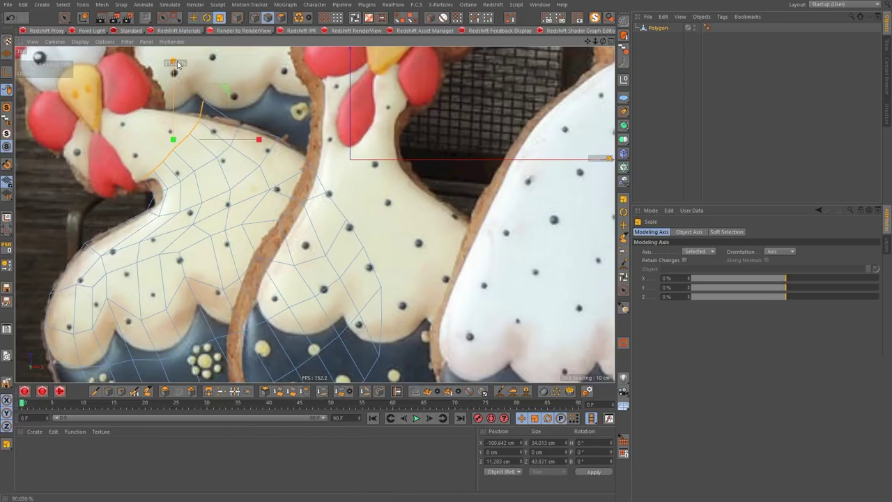
{"action": "left_click_drag", "start_coordinate": [258, 146], "coordinate": [226, 152]}
{"action": "key", "text": "e"}
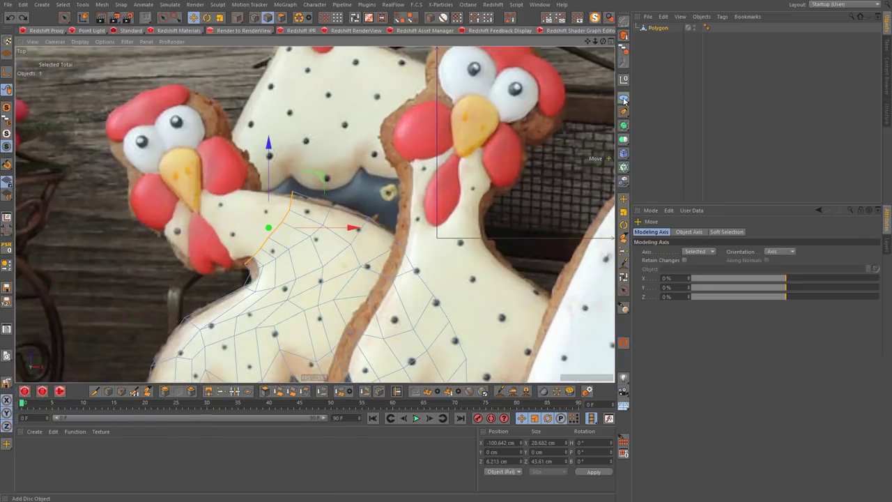
- Set the eye disc to a 15 cm radius, copy it over the right eye, and connect everything into Disc.2
{"action": "left_click_drag", "start_coordinate": [718, 260], "coordinate": [584, 216]}
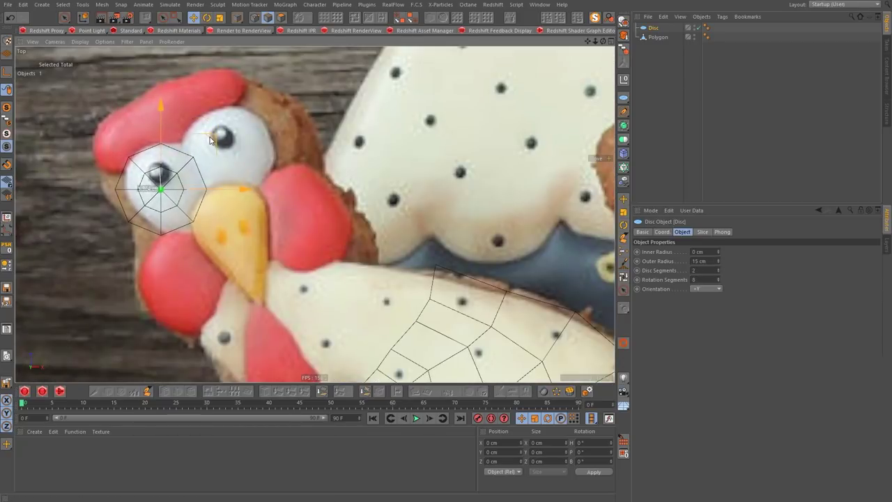
{"action": "key", "text": "r"}
{"action": "left_click_drag", "start_coordinate": [191, 143], "coordinate": [276, 84]}
{"action": "key", "text": "ctrl+z"}
{"action": "key", "text": "e"}
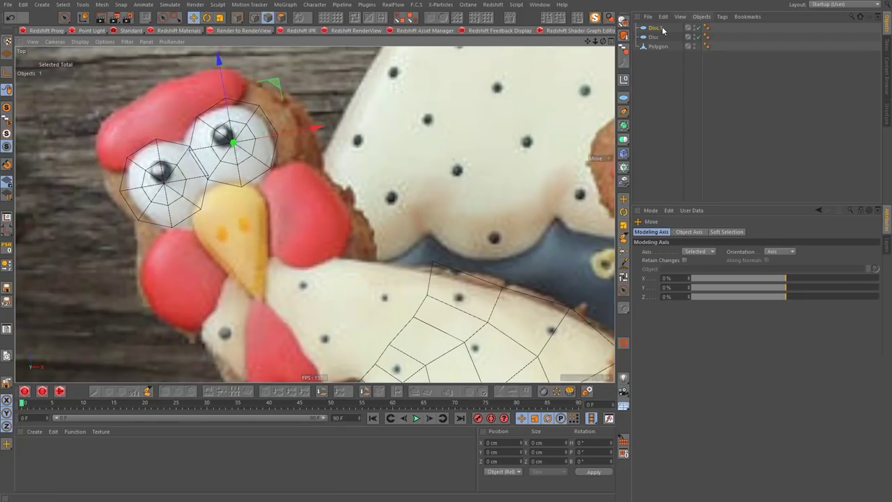
{"action": "left_click", "coordinate": [660, 38], "text": "shift"}
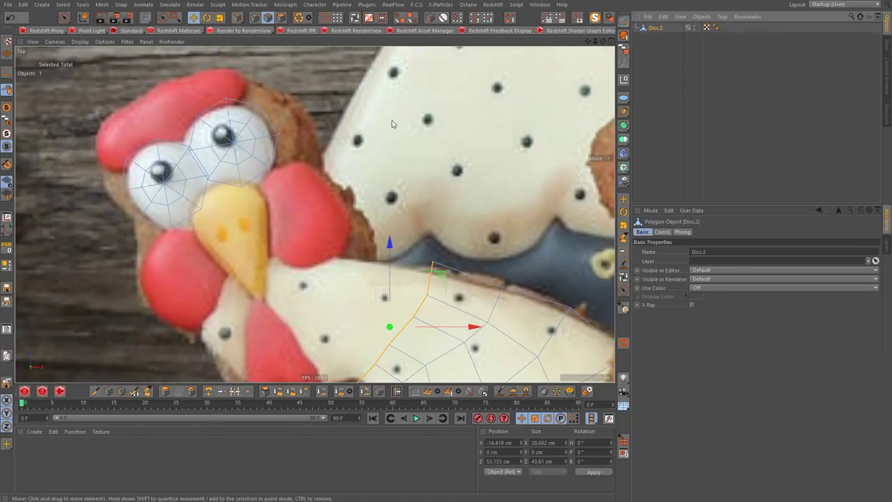
- In Point mode, pick an edge on the left hen's head to start extending the eye mesh
{"action": "left_click", "coordinate": [255, 17]}
{"action": "scroll", "coordinate": [209, 184], "scroll_direction": "up", "scroll_amount": 2}
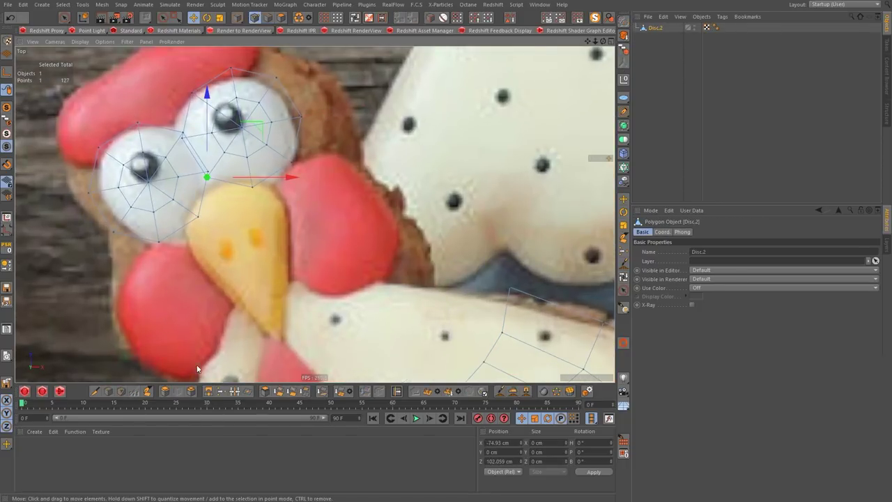
{"action": "key", "text": "m"}
{"action": "key", "text": "e"}
{"action": "scroll", "coordinate": [185, 136], "scroll_direction": "down", "scroll_amount": 2}
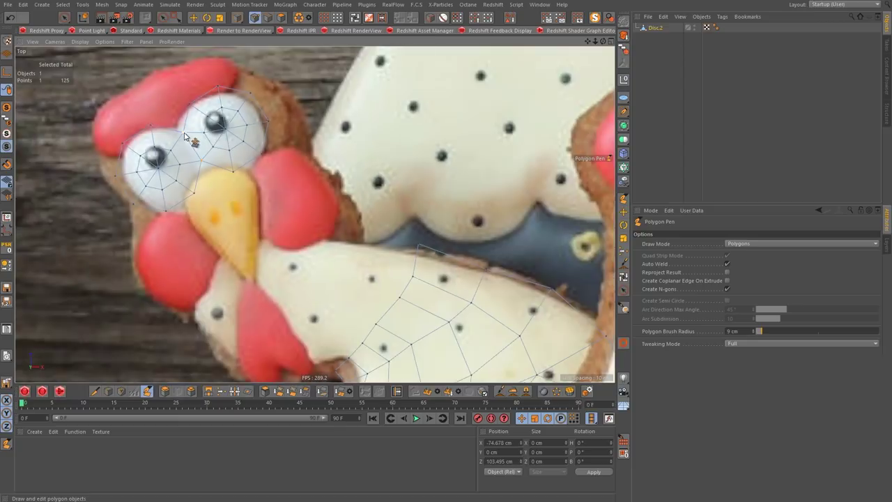
{"action": "key", "text": "e"}
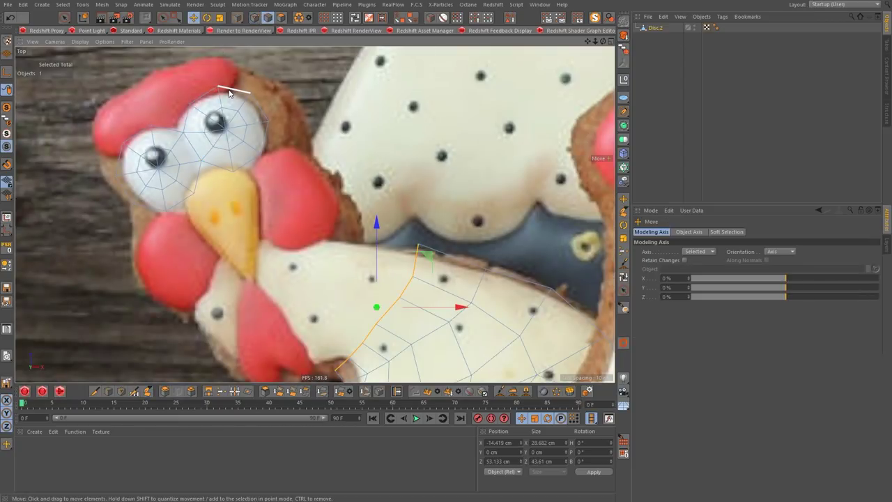
{"action": "left_click", "coordinate": [154, 89]}
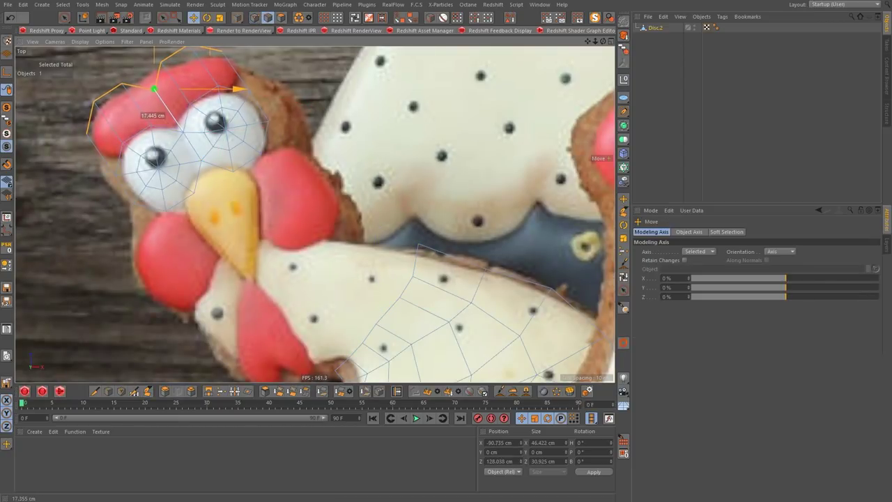
{"action": "scroll", "coordinate": [258, 314], "scroll_direction": "down", "scroll_amount": 2}
{"action": "scroll", "coordinate": [213, 139], "scroll_direction": "up", "scroll_amount": 3}
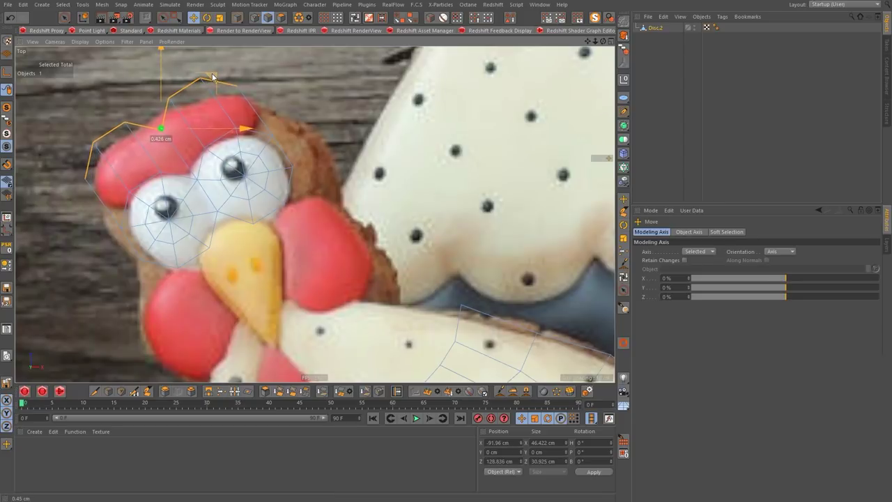
- Add and drag new points from the eye discs over the comb, giving Disc.2 132 points
{"action": "left_click", "coordinate": [213, 206]}
{"action": "scroll", "coordinate": [210, 174], "scroll_direction": "down", "scroll_amount": 1}
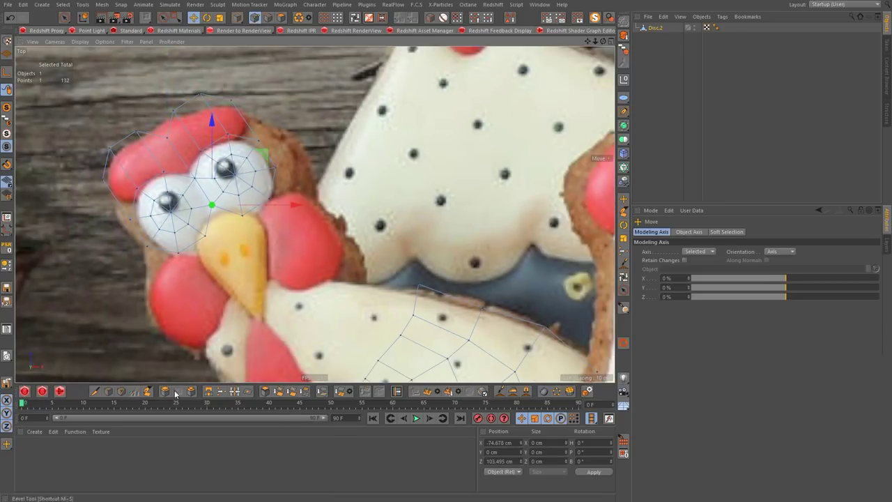
{"action": "left_click", "coordinate": [147, 391]}
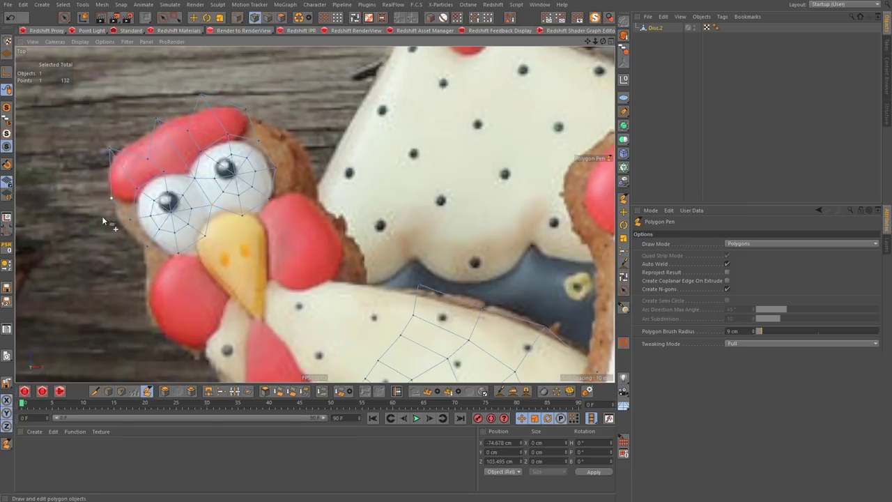
{"action": "left_click_drag", "start_coordinate": [205, 236], "coordinate": [214, 217]}
{"action": "scroll", "coordinate": [216, 165], "scroll_direction": "down", "scroll_amount": 3}
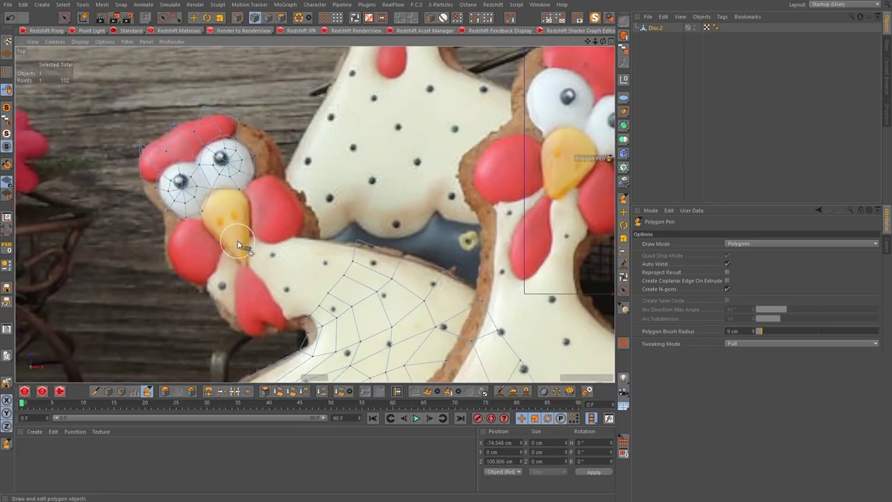
- Draw polygons over the left hen's beak and lower beak, fixing a point on the cheek
{"action": "scroll", "coordinate": [217, 165], "scroll_direction": "up", "scroll_amount": 4}
{"action": "left_click", "coordinate": [216, 190]}
{"action": "left_click", "coordinate": [257, 182]}
{"action": "left_click", "coordinate": [257, 222]}
{"action": "left_click", "coordinate": [216, 226]}
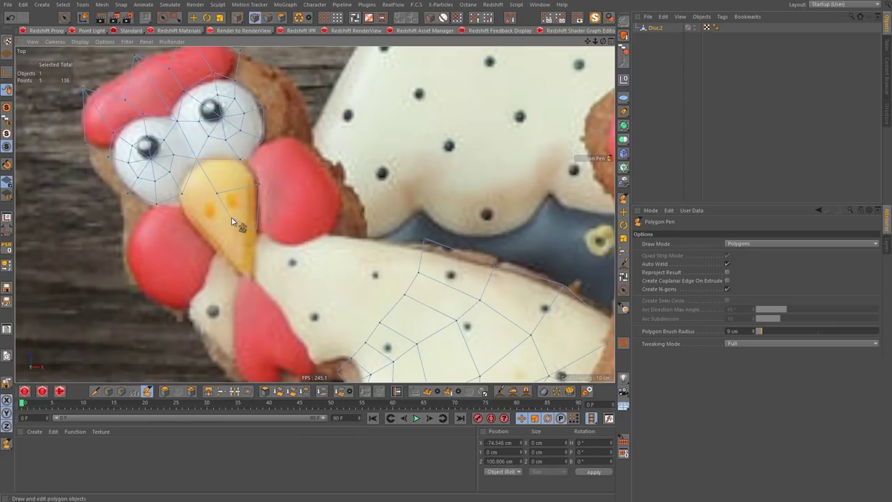
{"action": "left_click_drag", "start_coordinate": [196, 186], "coordinate": [211, 221]}
{"action": "left_click_drag", "start_coordinate": [193, 221], "coordinate": [249, 279]}
{"action": "left_click", "coordinate": [143, 264]}
- Extend polygons along the wattle's left side and over the lower wattle, reaching 166 points
{"action": "left_click_drag", "start_coordinate": [327, 232], "coordinate": [338, 183], "text": "ctrl"}
{"action": "middle_click_drag", "start_coordinate": [300, 186], "coordinate": [301, 150]}
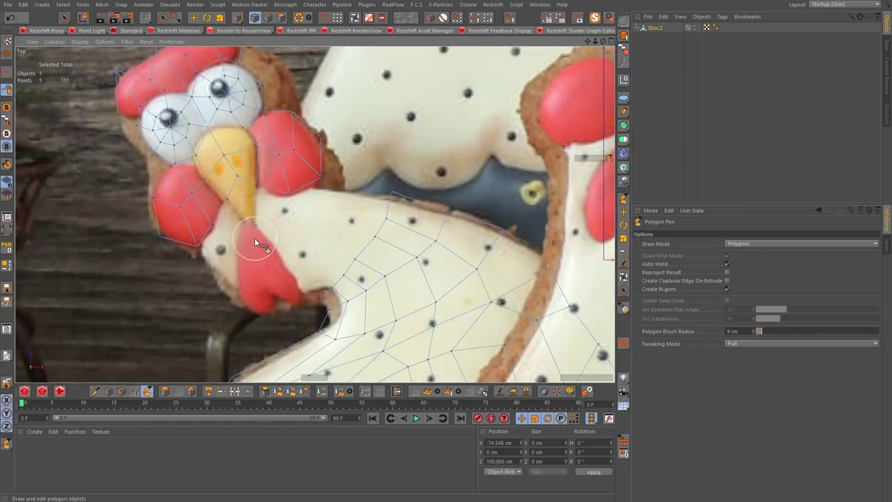
{"action": "scroll", "coordinate": [229, 226], "scroll_direction": "up", "scroll_amount": 3}
{"action": "left_click", "coordinate": [189, 217]}
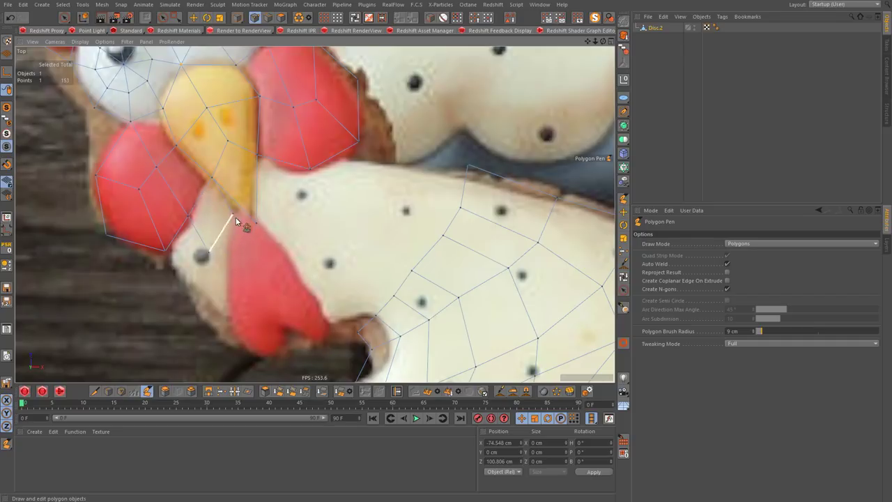
{"action": "key", "text": "k"}
{"action": "key", "text": "k"}
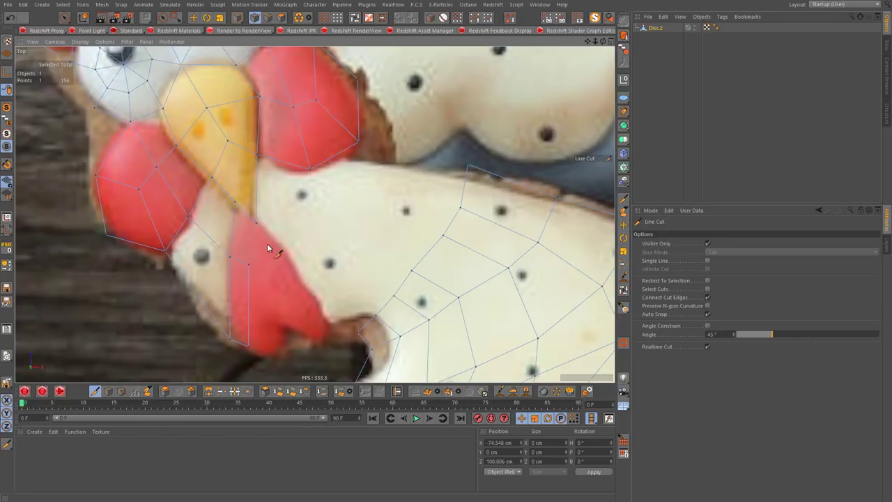
{"action": "key", "text": "m"}
{"action": "key", "text": "e"}
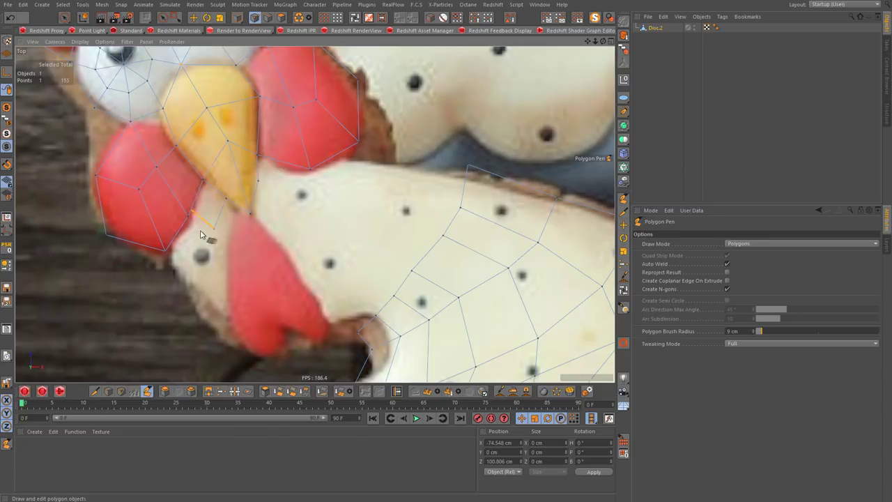
{"action": "mouse_move", "coordinate": [215, 240]}
{"action": "left_mouse_down"}
{"action": "mouse_move", "coordinate": [248, 245]}
{"action": "mouse_move", "coordinate": [264, 175]}
{"action": "left_mouse_up"}
{"action": "scroll", "coordinate": [213, 203], "scroll_direction": "down", "scroll_amount": 3}
{"action": "scroll", "coordinate": [264, 209], "scroll_direction": "up", "scroll_amount": 3}
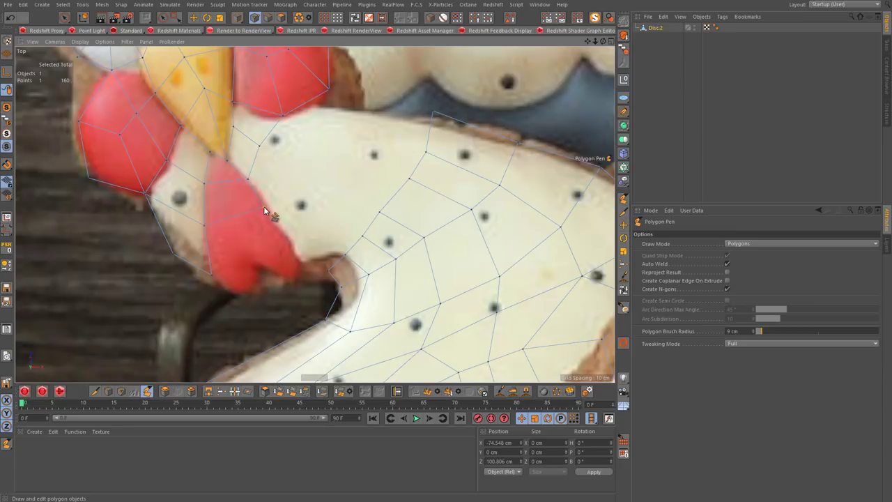
{"action": "left_click_drag", "start_coordinate": [259, 258], "coordinate": [292, 281]}
- Add and reshape polygons along the white body's top edge, undoing one unwanted cut
{"action": "scroll", "coordinate": [302, 183], "scroll_direction": "down", "scroll_amount": 1}
{"action": "mouse_move", "coordinate": [348, 149]}
{"action": "left_mouse_down"}
{"action": "mouse_move", "coordinate": [299, 143]}
{"action": "mouse_move", "coordinate": [308, 112]}
{"action": "left_mouse_up"}
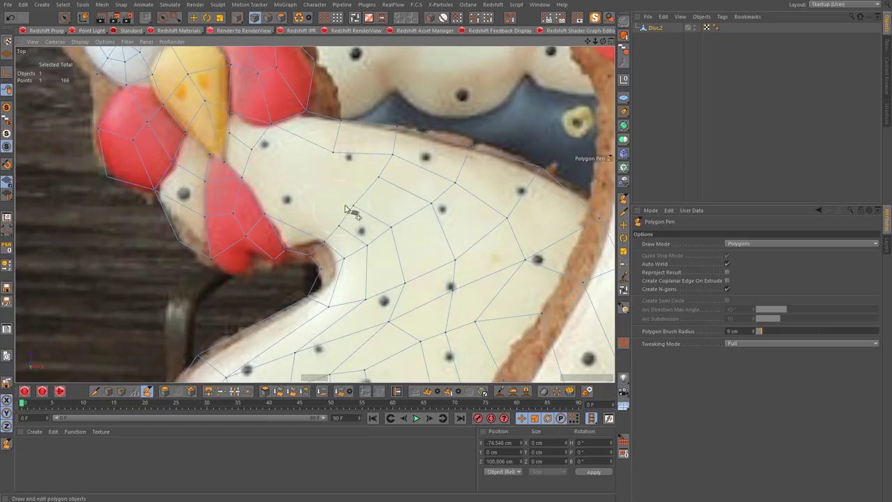
{"action": "left_click_drag", "start_coordinate": [348, 154], "coordinate": [317, 170]}
{"action": "left_click", "coordinate": [94, 391]}
{"action": "key", "text": "space"}
{"action": "key", "text": "ctrl+z"}
{"action": "scroll", "coordinate": [229, 221], "scroll_direction": "up", "scroll_amount": 1}
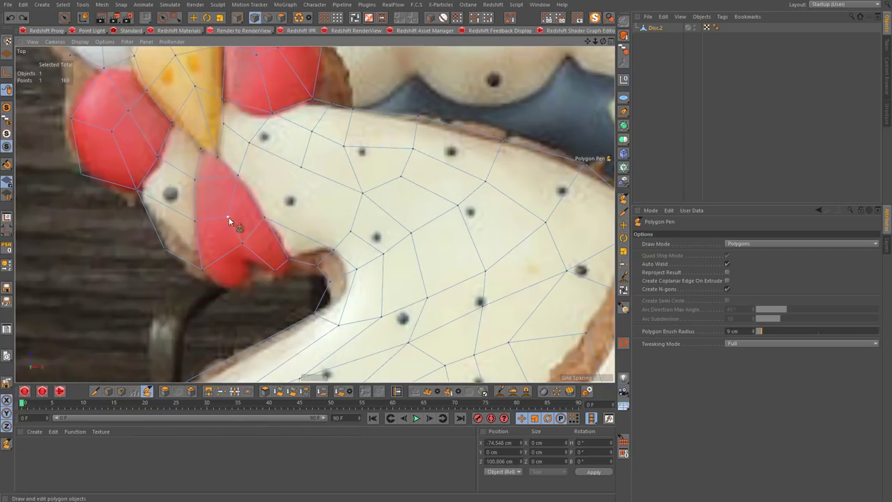
{"action": "left_click_drag", "start_coordinate": [279, 155], "coordinate": [265, 189]}
{"action": "scroll", "coordinate": [312, 202], "scroll_direction": "down", "scroll_amount": 1}
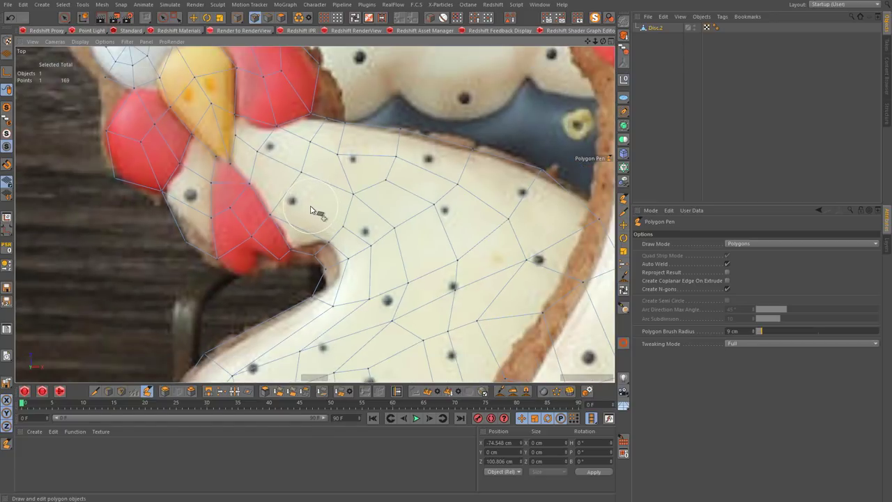
{"action": "left_click_drag", "start_coordinate": [347, 217], "coordinate": [349, 159]}
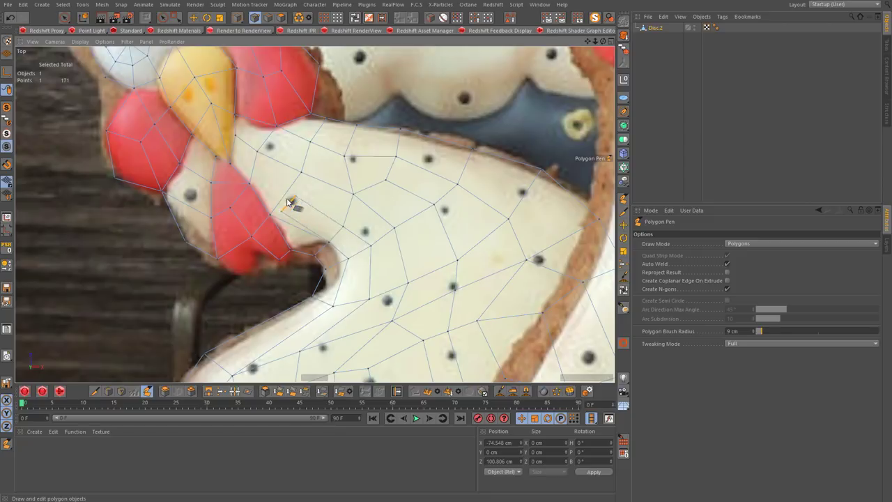
{"action": "mouse_move", "coordinate": [355, 175]}
{"action": "left_mouse_down"}
{"action": "mouse_move", "coordinate": [334, 212]}
{"action": "mouse_move", "coordinate": [342, 126]}
{"action": "left_mouse_up"}
- Cut extra edges in the white body mesh and re-route, merge and lower its points
{"action": "key", "text": "k"}
{"action": "key", "text": "k"}
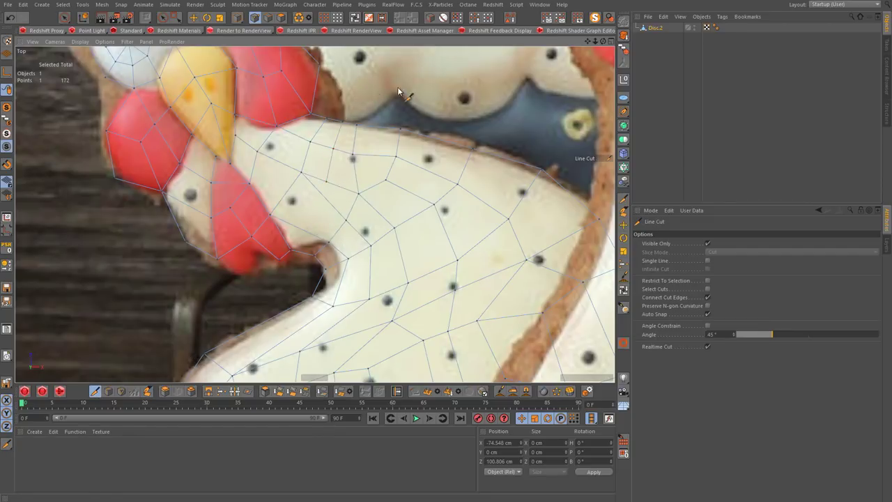
{"action": "key", "text": "m"}
{"action": "key", "text": "e"}
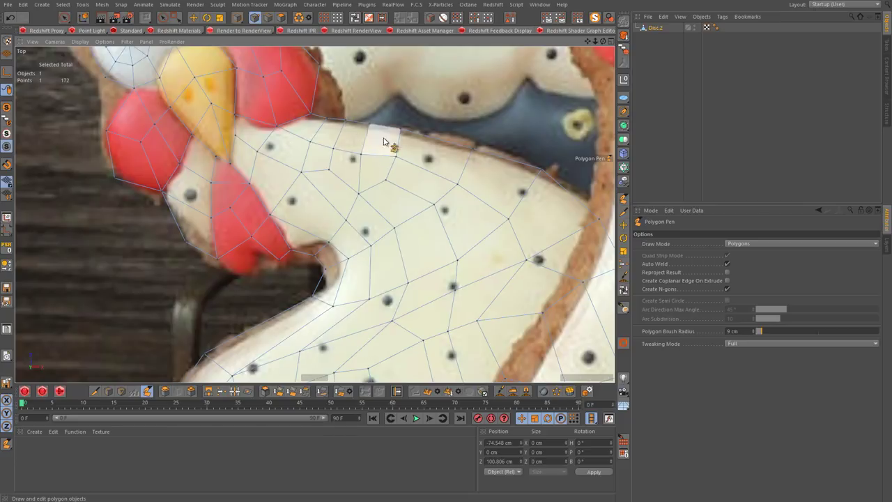
{"action": "mouse_move", "coordinate": [408, 160]}
{"action": "left_mouse_down"}
{"action": "mouse_move", "coordinate": [365, 203]}
{"action": "mouse_move", "coordinate": [366, 154]}
{"action": "left_mouse_up"}
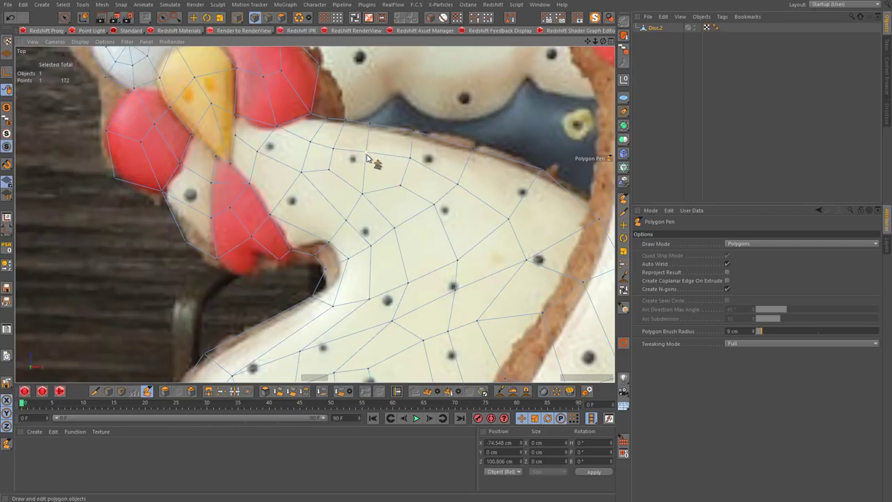
{"action": "left_click_drag", "start_coordinate": [405, 191], "coordinate": [365, 187]}
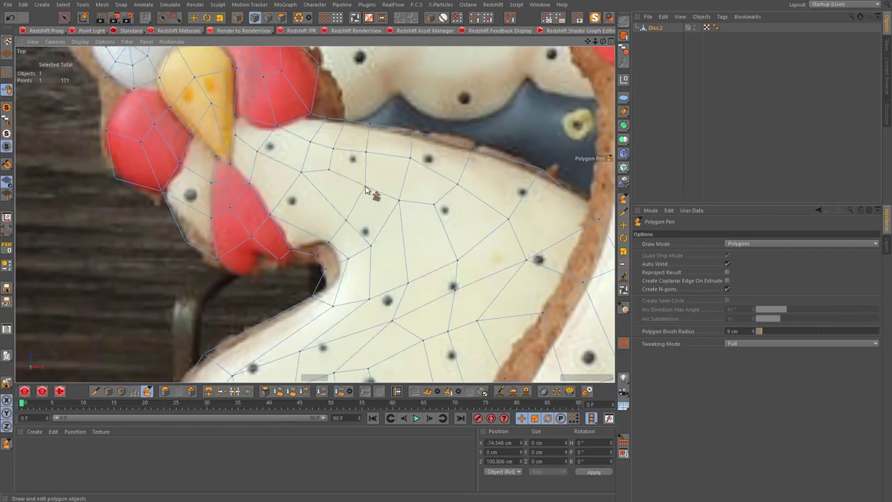
{"action": "left_click_drag", "start_coordinate": [345, 149], "coordinate": [340, 143]}
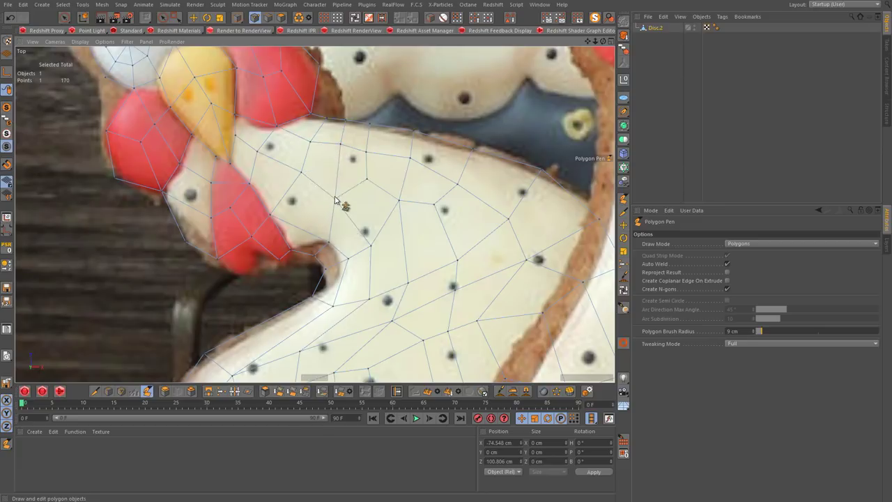
{"action": "mouse_move", "coordinate": [398, 199]}
{"action": "left_mouse_down"}
{"action": "mouse_move", "coordinate": [362, 225]}
{"action": "mouse_move", "coordinate": [385, 219]}
{"action": "mouse_move", "coordinate": [378, 289]}
{"action": "mouse_move", "coordinate": [368, 208]}
{"action": "left_mouse_up"}
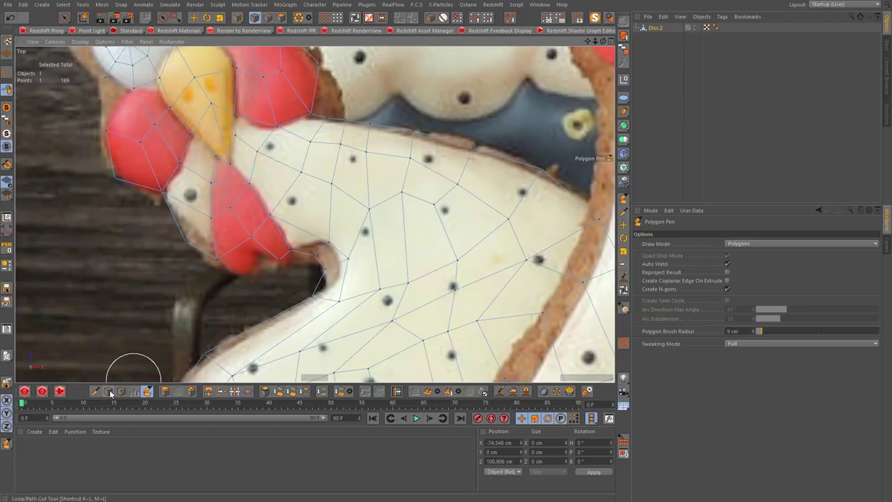
- Add edge loops across the lower body and breast, raising Disc.2 to 183 points
{"action": "left_click", "coordinate": [110, 394]}
{"action": "left_click", "coordinate": [357, 280]}
{"action": "key", "text": "space"}
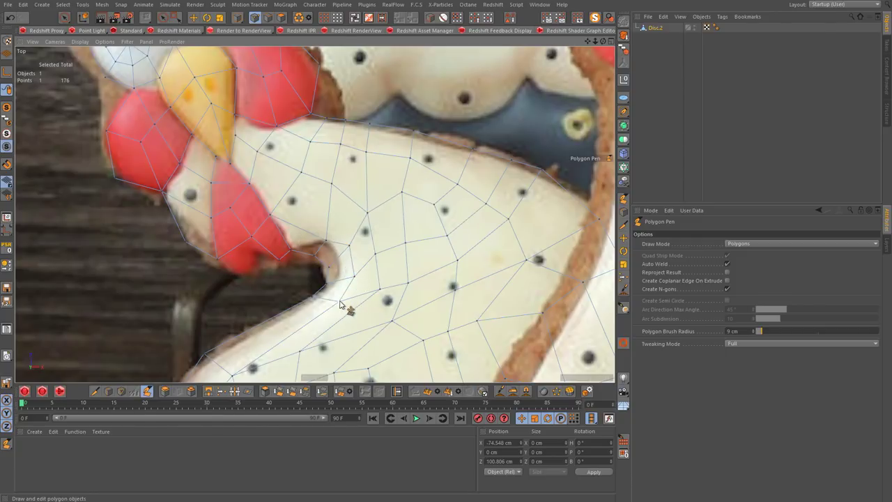
{"action": "middle_click_drag", "start_coordinate": [349, 301], "coordinate": [348, 288], "text": "alt"}
{"action": "key", "text": "k"}
{"action": "key", "text": "l"}
{"action": "left_click", "coordinate": [285, 318]}
{"action": "key", "text": "m"}
{"action": "key", "text": "e"}
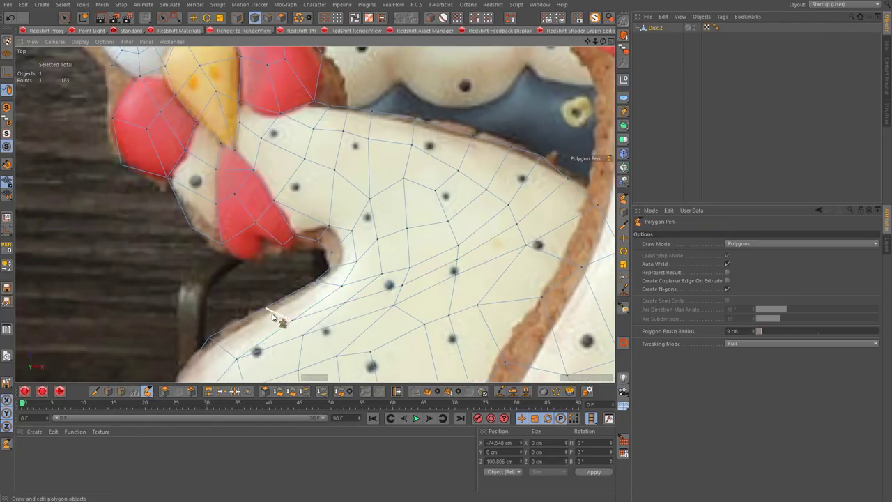
{"action": "scroll", "coordinate": [263, 314], "scroll_direction": "down", "scroll_amount": 2}
- Zoom down toward the feet and stretch the mesh outline over the blue body
{"action": "scroll", "coordinate": [235, 259], "scroll_direction": "down", "scroll_amount": 1}
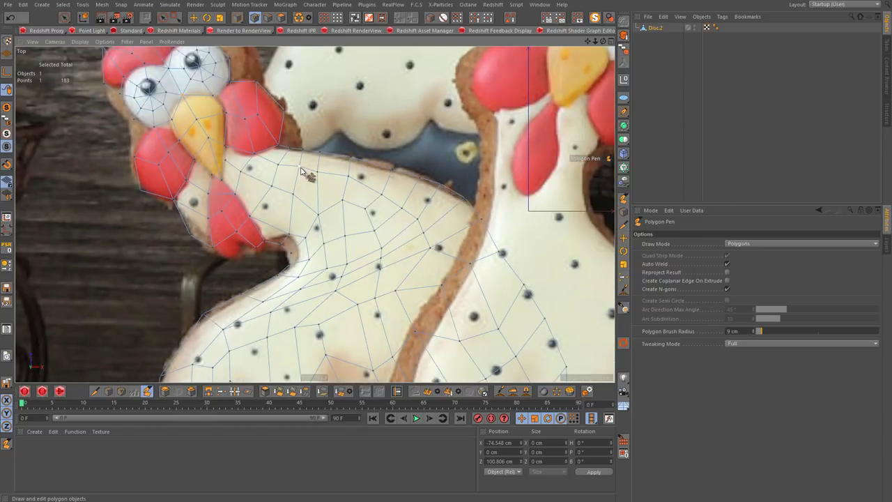
{"action": "scroll", "coordinate": [301, 170], "scroll_direction": "down", "scroll_amount": 1}
{"action": "scroll", "coordinate": [341, 246], "scroll_direction": "down", "scroll_amount": 2}
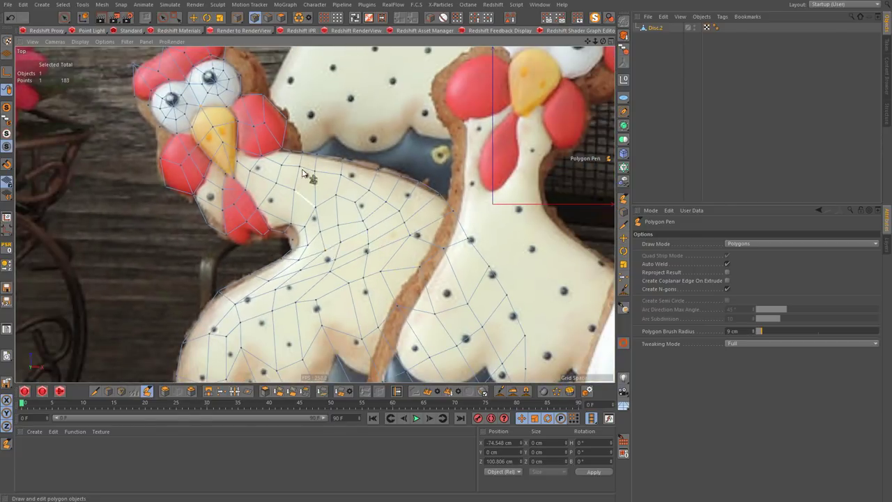
{"action": "scroll", "coordinate": [341, 246], "scroll_direction": "down", "scroll_amount": 1}
{"action": "scroll", "coordinate": [342, 245], "scroll_direction": "down", "scroll_amount": 5}
{"action": "scroll", "coordinate": [319, 216], "scroll_direction": "up", "scroll_amount": 10}
{"action": "scroll", "coordinate": [319, 215], "scroll_direction": "down", "scroll_amount": 2}
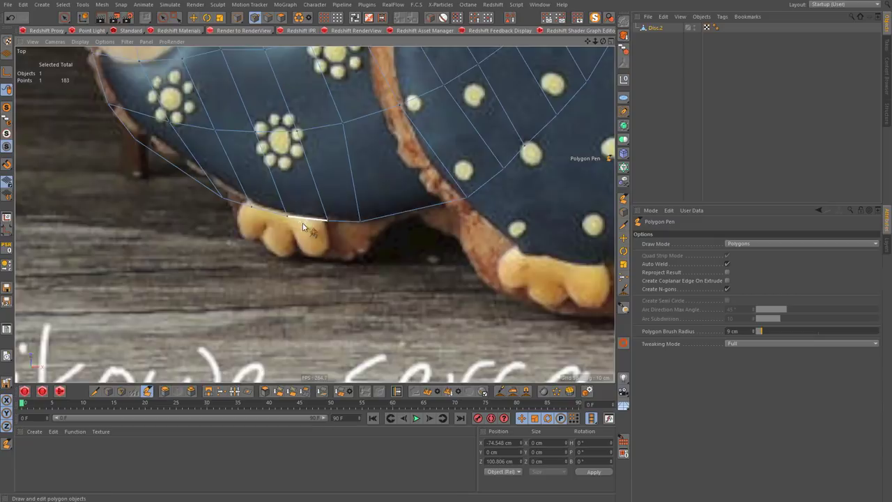
{"action": "scroll", "coordinate": [362, 237], "scroll_direction": "down", "scroll_amount": 2}
{"action": "left_click_drag", "start_coordinate": [430, 201], "coordinate": [474, 106]}
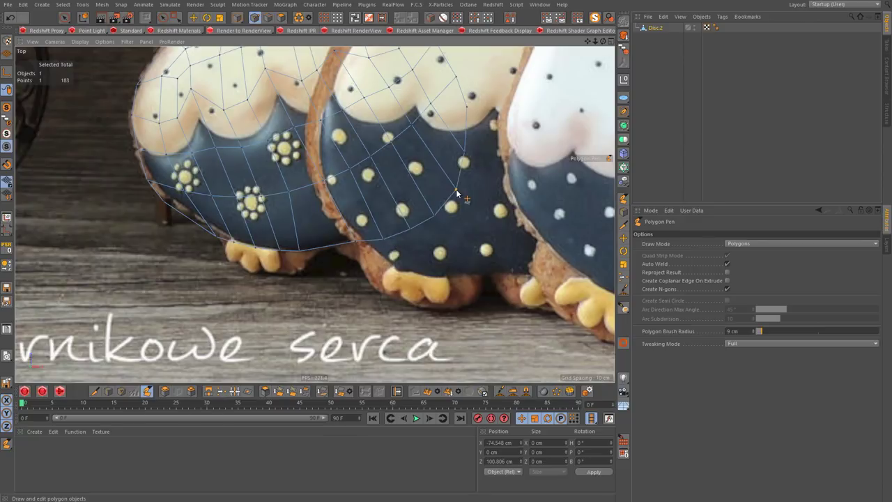
{"action": "scroll", "coordinate": [289, 272], "scroll_direction": "down", "scroll_amount": 1}
{"action": "scroll", "coordinate": [274, 279], "scroll_direction": "up", "scroll_amount": 3}
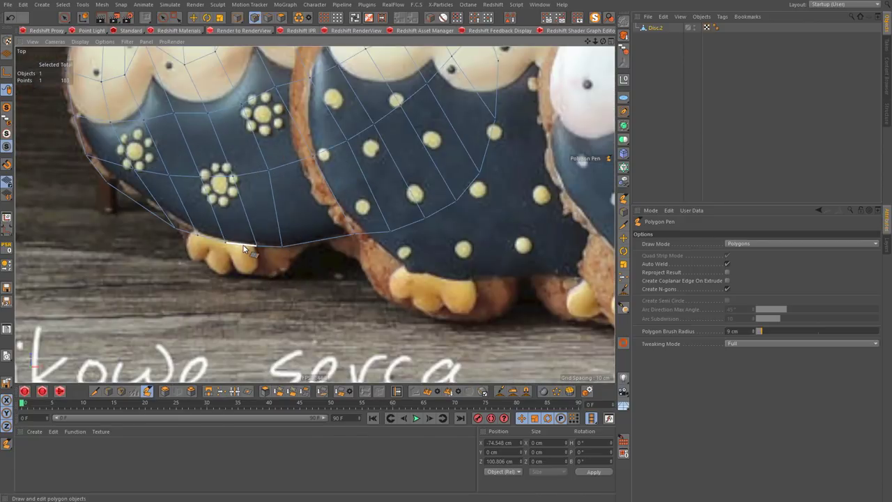
{"action": "scroll", "coordinate": [257, 249], "scroll_direction": "up", "scroll_amount": 2}
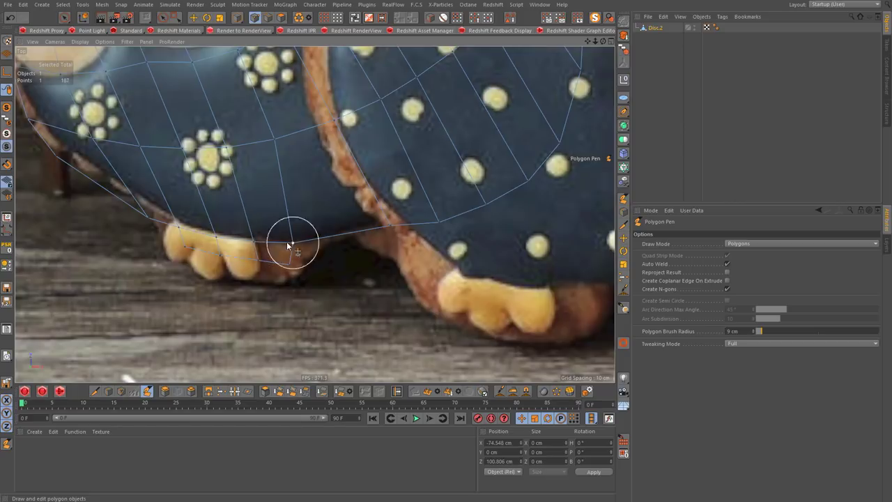
- Extend polygon strips from the body's bottom edge down over the toes, totalling 205 points
{"action": "left_click", "coordinate": [259, 282]}
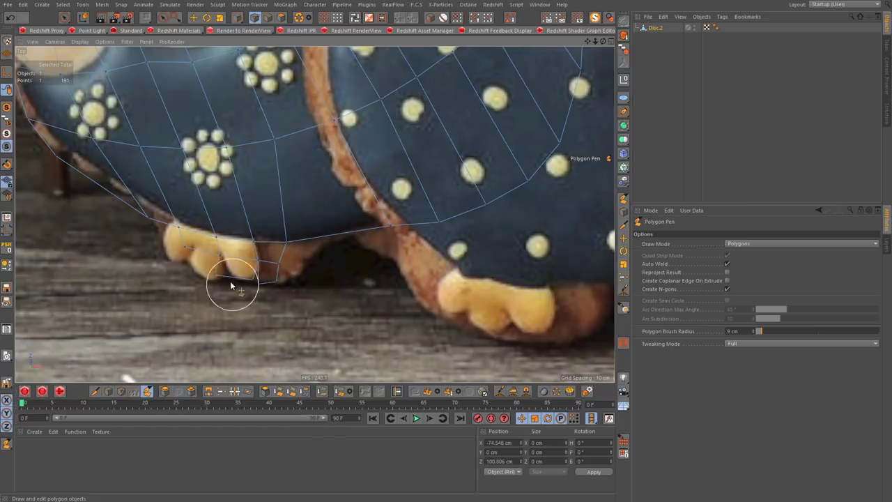
{"action": "left_click_drag", "start_coordinate": [215, 255], "coordinate": [214, 279], "text": "ctrl"}
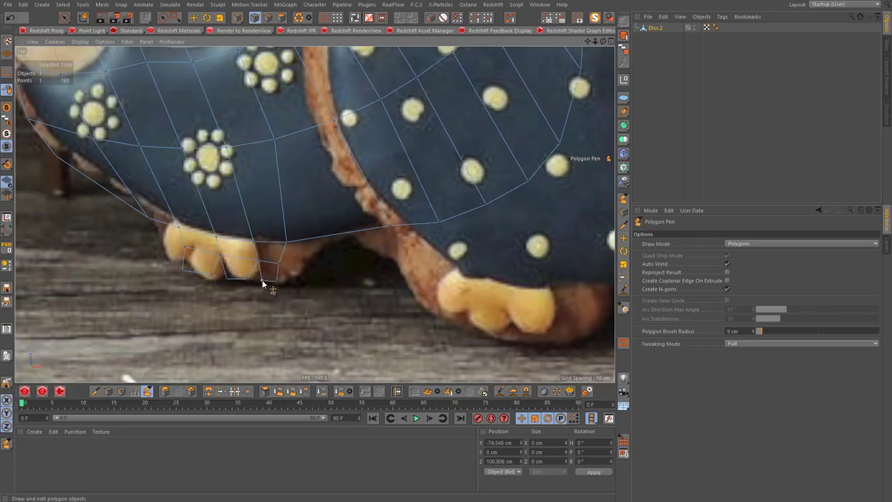
{"action": "left_click_drag", "start_coordinate": [280, 262], "coordinate": [289, 259]}
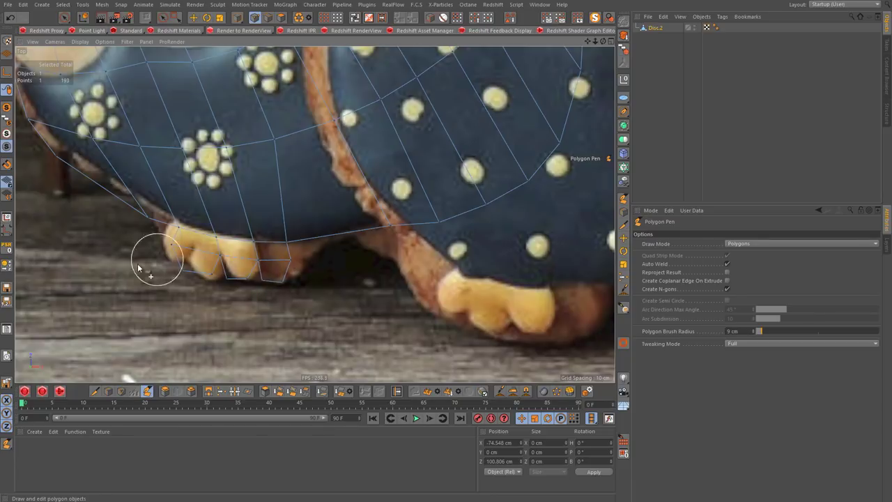
{"action": "middle_click_drag", "start_coordinate": [409, 238], "coordinate": [258, 255], "text": "alt"}
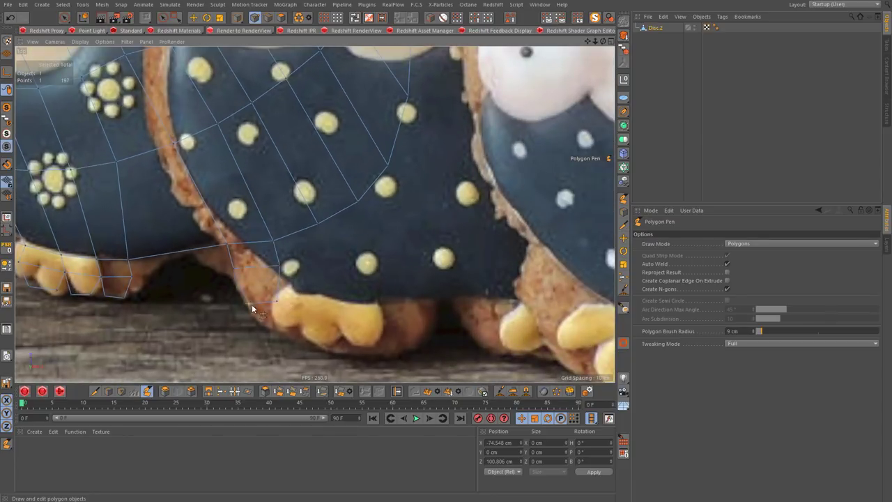
{"action": "left_click_drag", "start_coordinate": [298, 234], "coordinate": [297, 301], "text": "ctrl"}
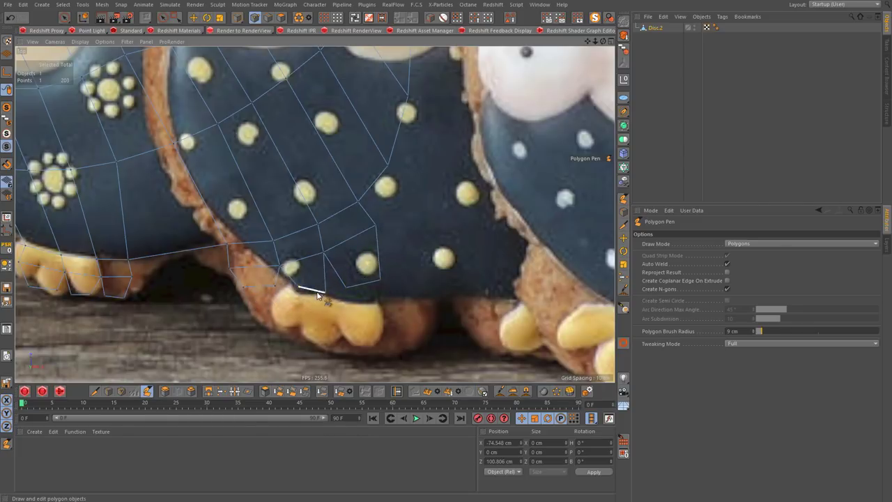
{"action": "scroll", "coordinate": [279, 296], "scroll_direction": "down", "scroll_amount": 2}
{"action": "scroll", "coordinate": [265, 331], "scroll_direction": "down", "scroll_amount": 2}
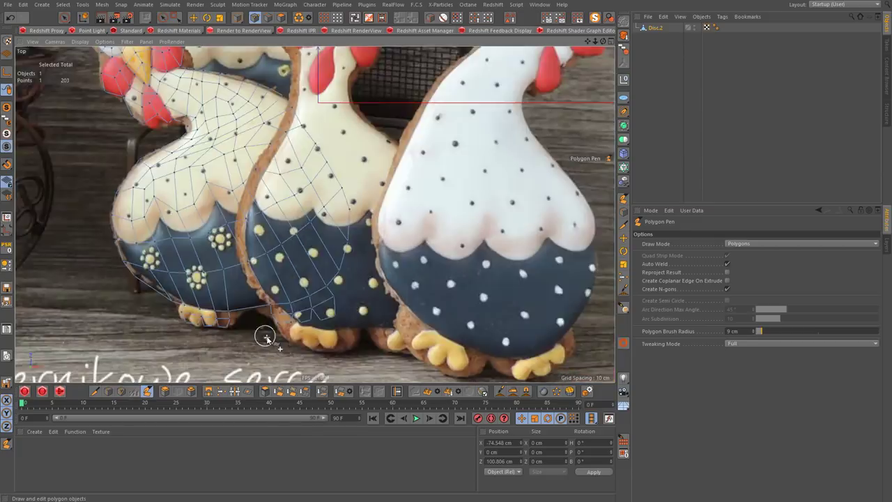
{"action": "scroll", "coordinate": [269, 342], "scroll_direction": "up", "scroll_amount": 2}
{"action": "scroll", "coordinate": [292, 327], "scroll_direction": "down", "scroll_amount": 5}
{"action": "scroll", "coordinate": [239, 119], "scroll_direction": "up", "scroll_amount": 3}
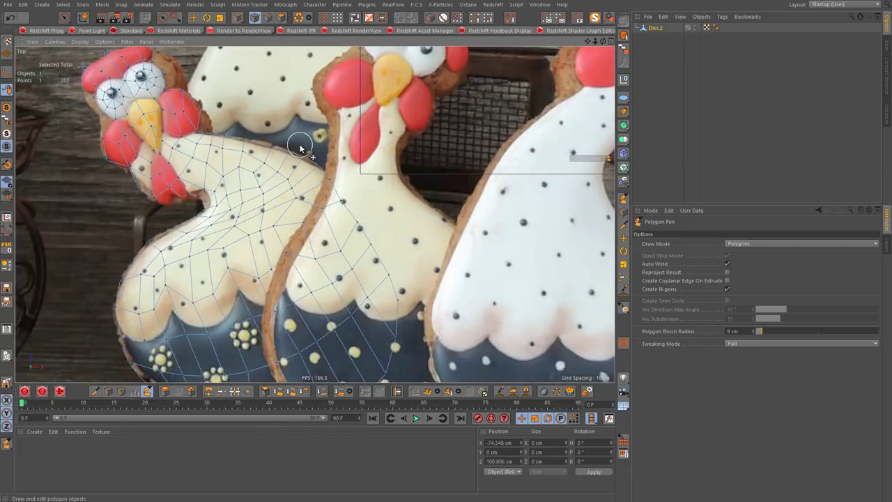
{"action": "scroll", "coordinate": [239, 120], "scroll_direction": "up", "scroll_amount": 2}
{"action": "scroll", "coordinate": [239, 119], "scroll_direction": "down", "scroll_amount": 2}
- Select the mesh's outer boundary loop and extrude it into a 2.7 cm rim, reaching 283 points
{"action": "left_click", "coordinate": [270, 18]}
{"action": "key", "text": "F1"}
{"action": "left_click_drag", "start_coordinate": [285, 175], "coordinate": [312, 219], "text": "alt"}
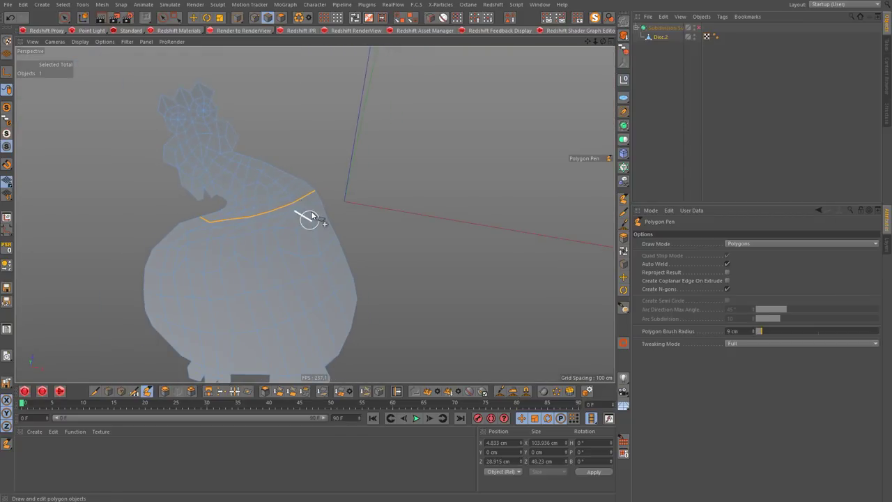
{"action": "left_click_drag", "start_coordinate": [307, 185], "coordinate": [324, 147], "text": "alt"}
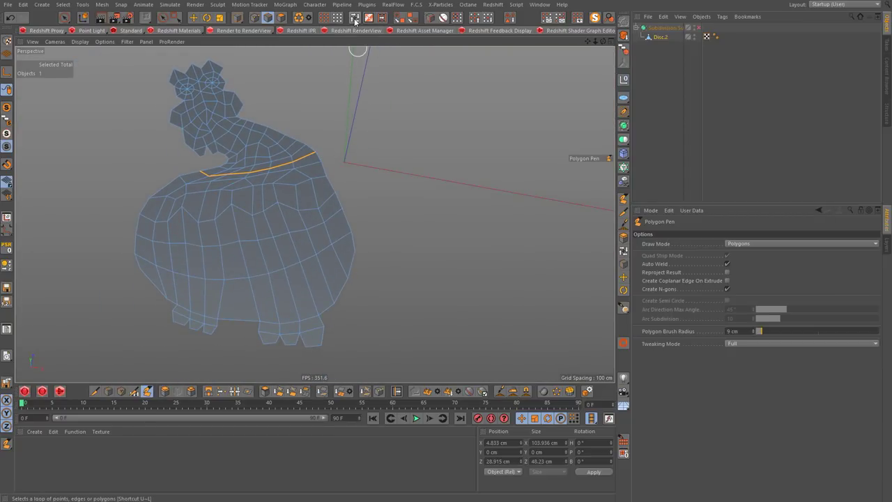
{"action": "key", "text": "u"}
{"action": "key", "text": "l"}
{"action": "left_click", "coordinate": [705, 252]}
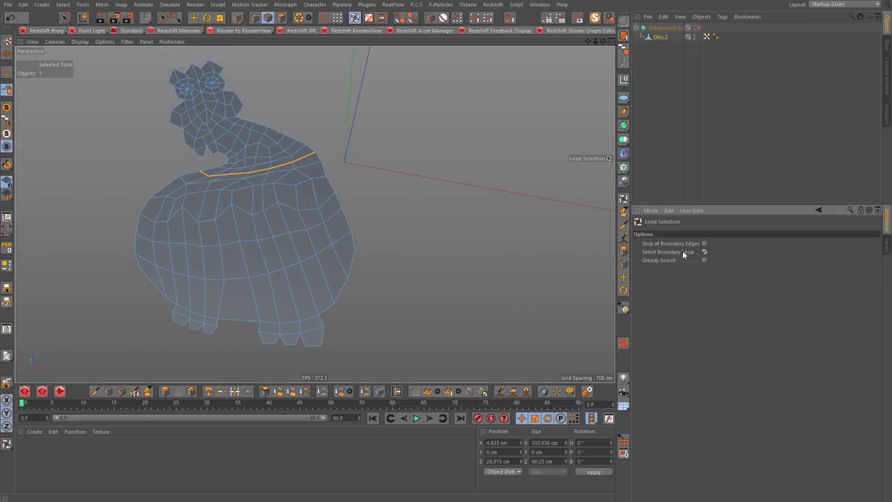
{"action": "left_click", "coordinate": [354, 225]}
{"action": "left_click", "coordinate": [165, 391]}
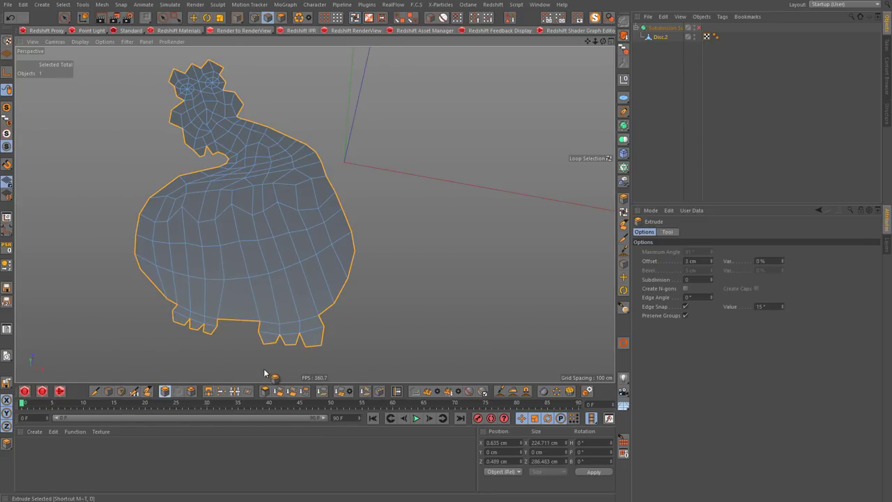
{"action": "mouse_move", "coordinate": [245, 187]}
{"action": "left_mouse_down"}
{"action": "mouse_move", "coordinate": [268, 187]}
{"action": "mouse_move", "coordinate": [385, 299]}
{"action": "left_mouse_up"}
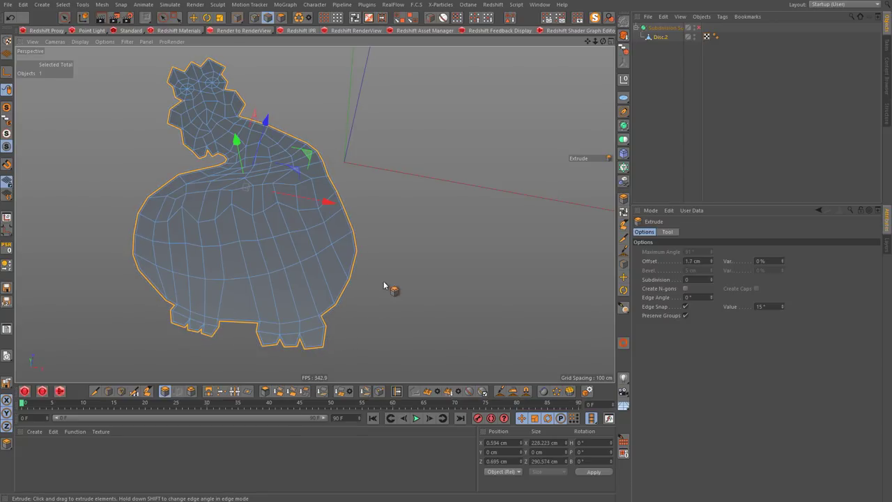
- Return to Points mode and maximize the Top view over the cookie reference photo
{"action": "left_click", "coordinate": [254, 18]}
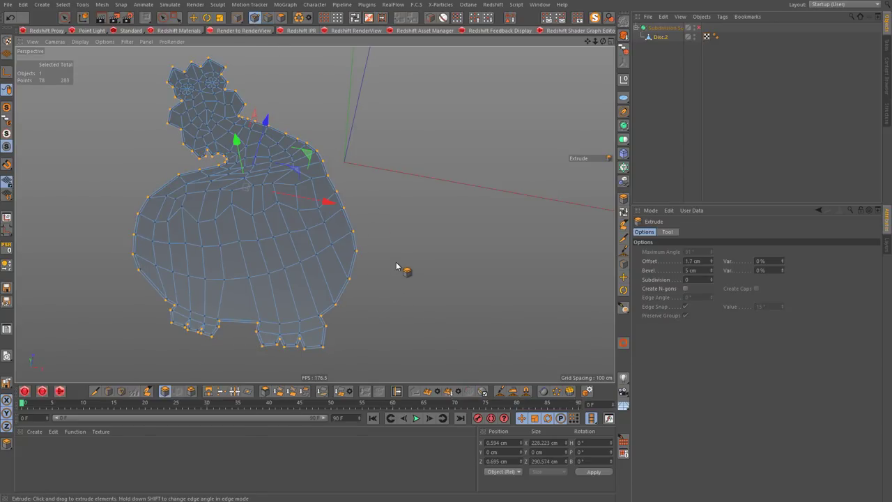
{"action": "middle_click", "coordinate": [405, 264]}
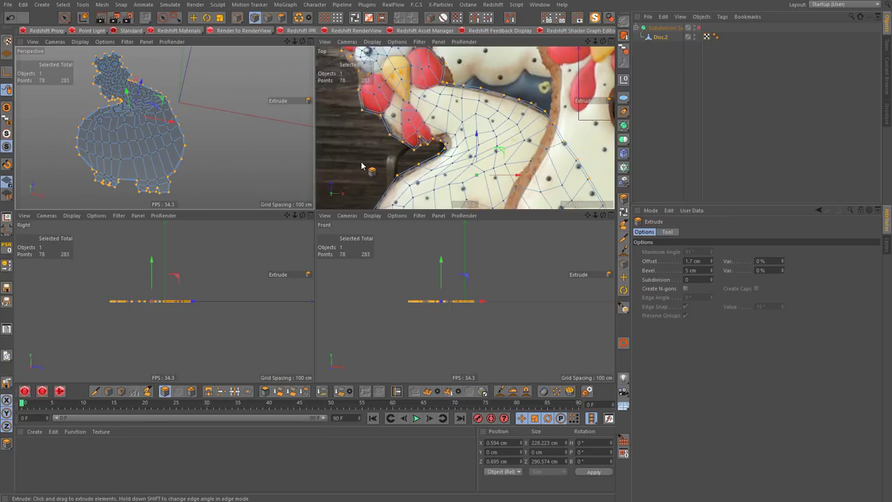
{"action": "middle_click", "coordinate": [362, 166]}
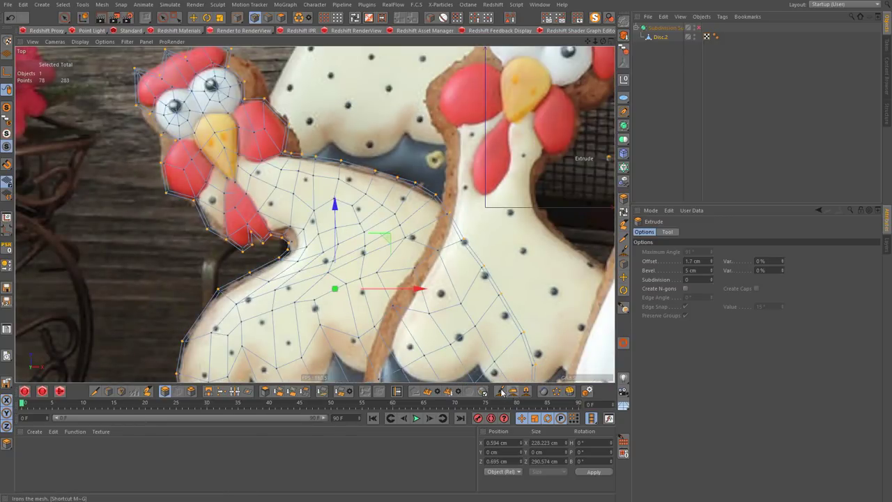
- Pick the Smear brush and shrink its radius
{"action": "left_click", "coordinate": [500, 391]}
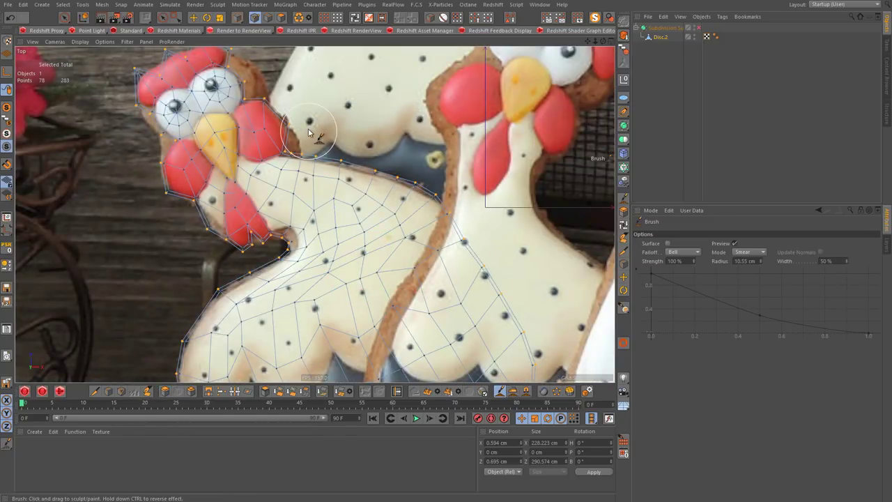
{"action": "scroll", "coordinate": [306, 141], "scroll_direction": "up", "scroll_amount": 1}
{"action": "scroll", "coordinate": [304, 138], "scroll_direction": "up", "scroll_amount": 1}
{"action": "scroll", "coordinate": [310, 195], "scroll_direction": "up", "scroll_amount": 1}
{"action": "middle_click_drag", "start_coordinate": [251, 160], "coordinate": [224, 184]}
- Smear the rim points onto the cookie outline around the feet and comb
{"action": "scroll", "coordinate": [224, 183], "scroll_direction": "up", "scroll_amount": 2}
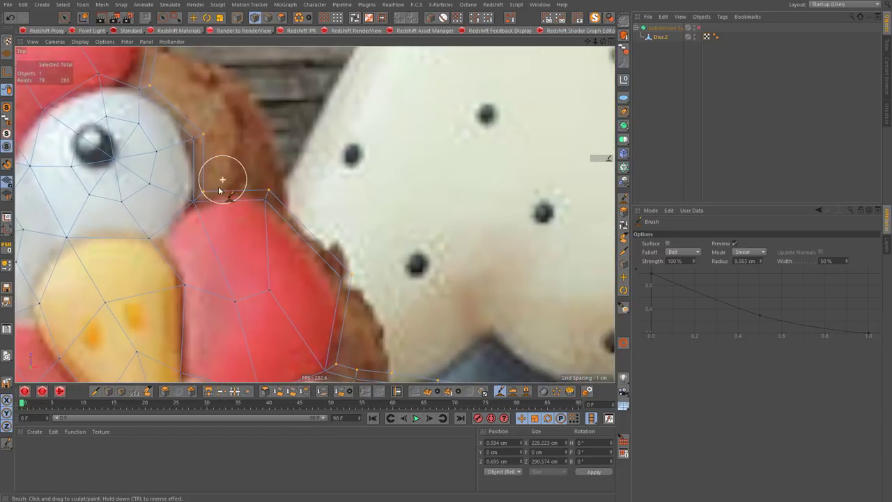
{"action": "scroll", "coordinate": [200, 133], "scroll_direction": "down", "scroll_amount": 3}
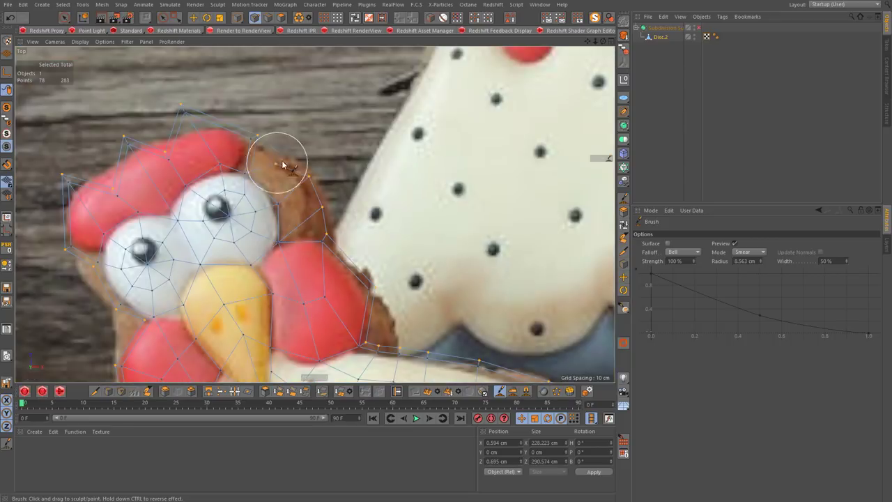
{"action": "scroll", "coordinate": [341, 254], "scroll_direction": "up", "scroll_amount": 1}
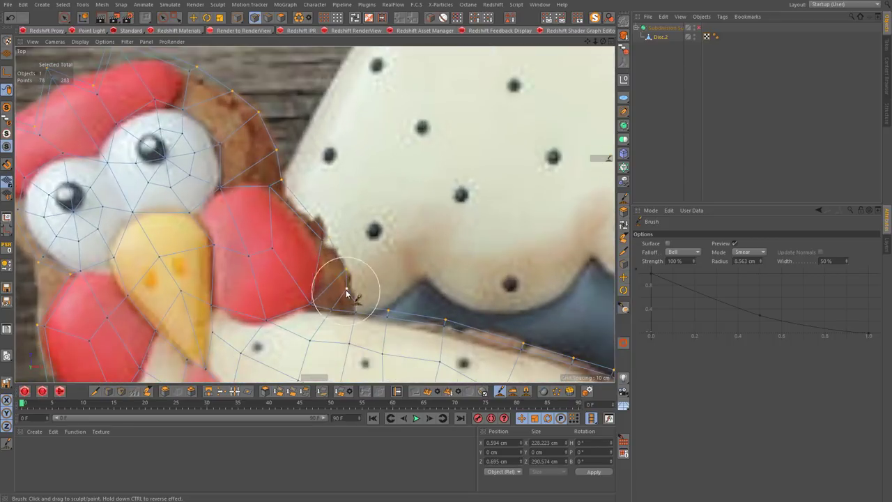
{"action": "scroll", "coordinate": [286, 283], "scroll_direction": "up", "scroll_amount": 1}
{"action": "scroll", "coordinate": [161, 141], "scroll_direction": "down", "scroll_amount": 2}
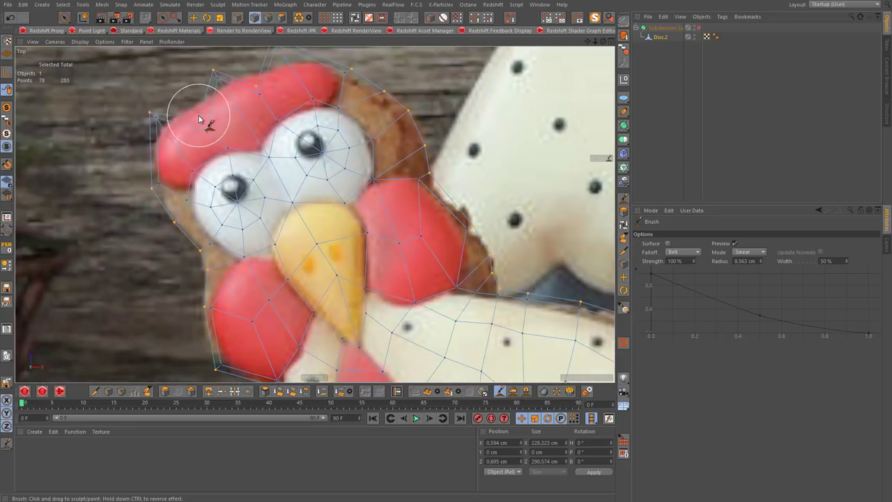
{"action": "scroll", "coordinate": [209, 119], "scroll_direction": "down", "scroll_amount": 2}
{"action": "scroll", "coordinate": [249, 198], "scroll_direction": "up", "scroll_amount": 4}
{"action": "scroll", "coordinate": [128, 140], "scroll_direction": "down", "scroll_amount": 5}
{"action": "scroll", "coordinate": [269, 360], "scroll_direction": "up", "scroll_amount": 5}
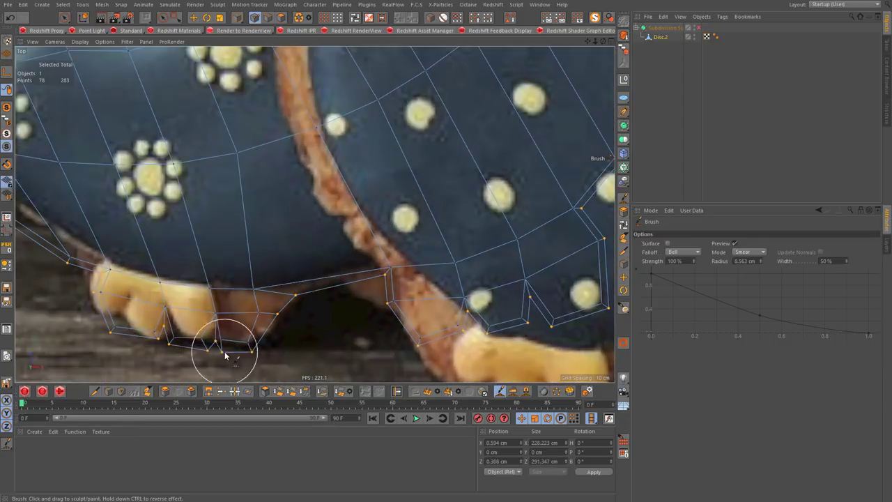
{"action": "scroll", "coordinate": [166, 345], "scroll_direction": "up", "scroll_amount": 5}
{"action": "scroll", "coordinate": [279, 321], "scroll_direction": "down", "scroll_amount": 2}
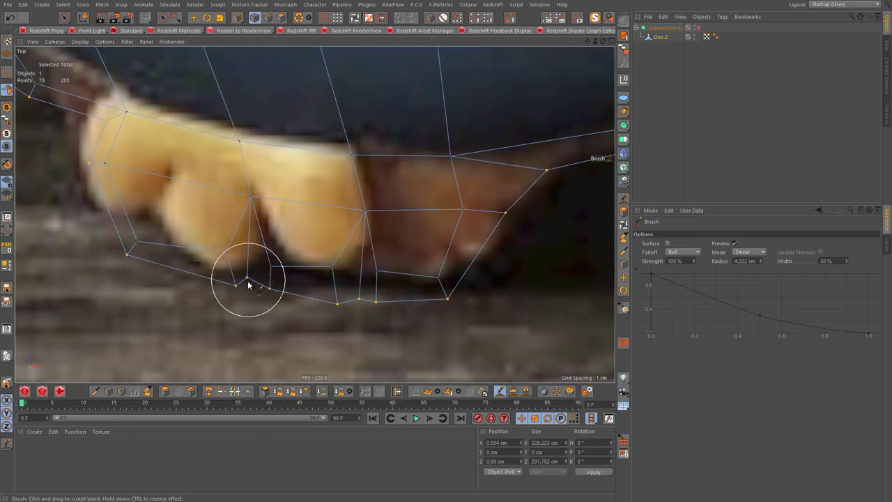
{"action": "scroll", "coordinate": [83, 175], "scroll_direction": "down", "scroll_amount": 2}
{"action": "scroll", "coordinate": [84, 175], "scroll_direction": "down", "scroll_amount": 2}
{"action": "scroll", "coordinate": [151, 179], "scroll_direction": "down", "scroll_amount": 1}
{"action": "scroll", "coordinate": [391, 197], "scroll_direction": "down", "scroll_amount": 1}
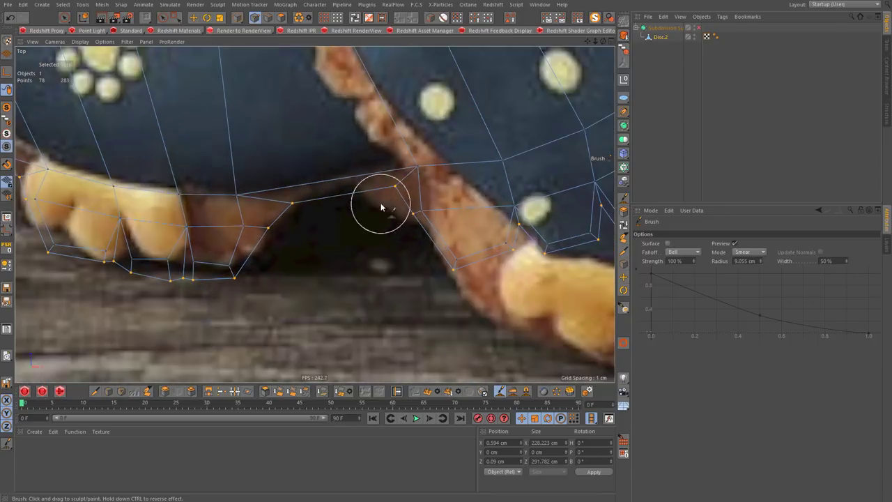
{"action": "left_click_drag", "start_coordinate": [434, 259], "coordinate": [498, 258]}
{"action": "scroll", "coordinate": [418, 263], "scroll_direction": "up", "scroll_amount": 2}
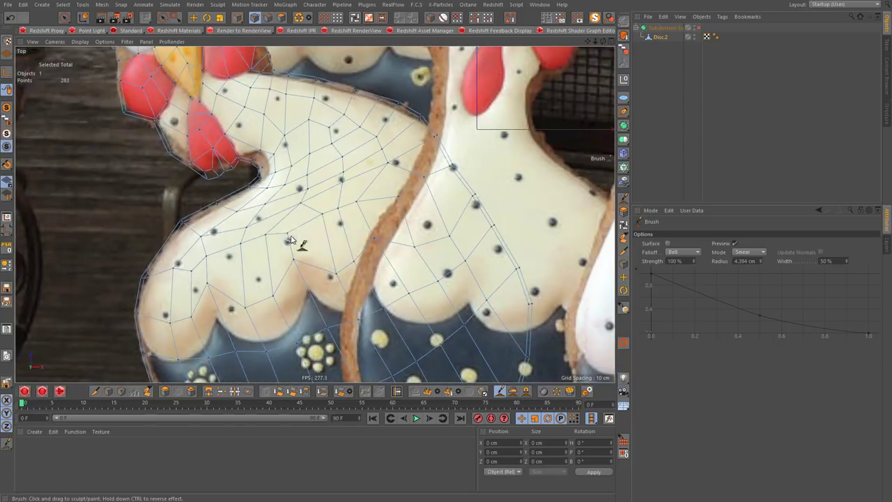
{"action": "scroll", "coordinate": [403, 210], "scroll_direction": "up", "scroll_amount": 3}
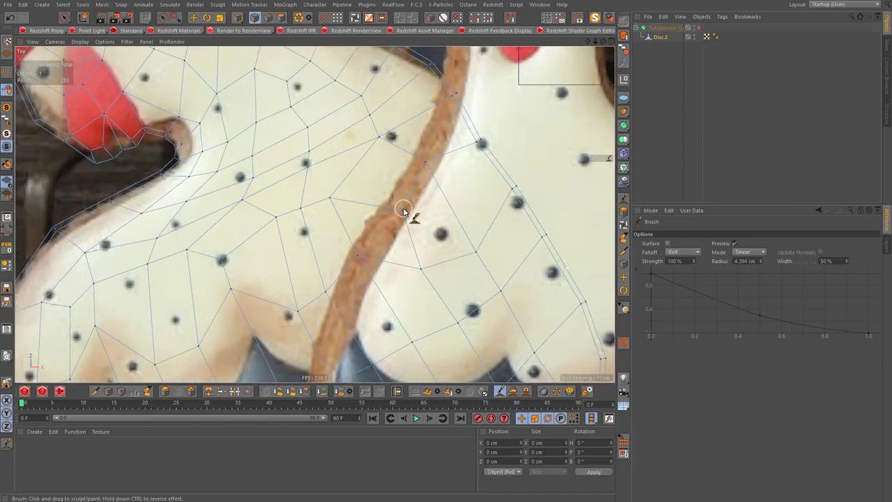
- Draw new edges across the hen's body with the Polygon Pen
{"action": "left_click", "coordinate": [146, 392]}
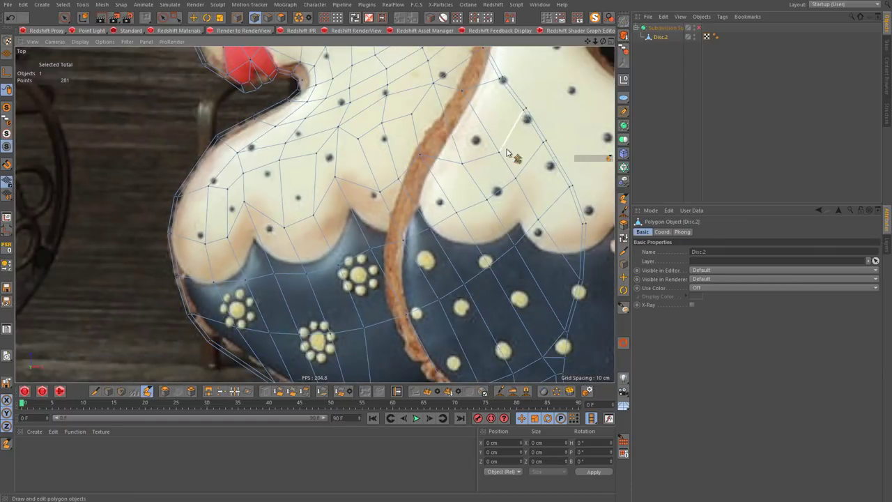
{"action": "scroll", "coordinate": [427, 180], "scroll_direction": "up", "scroll_amount": 2}
{"action": "scroll", "coordinate": [373, 252], "scroll_direction": "up", "scroll_amount": 2}
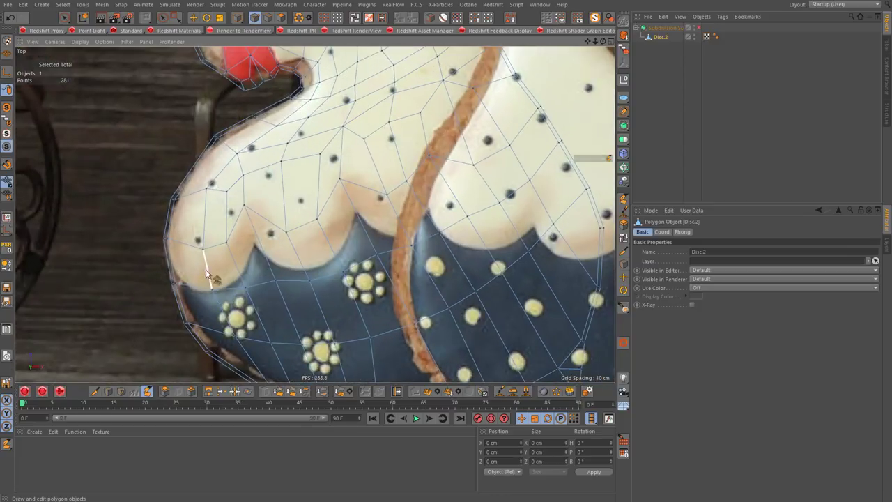
{"action": "left_click", "coordinate": [147, 391]}
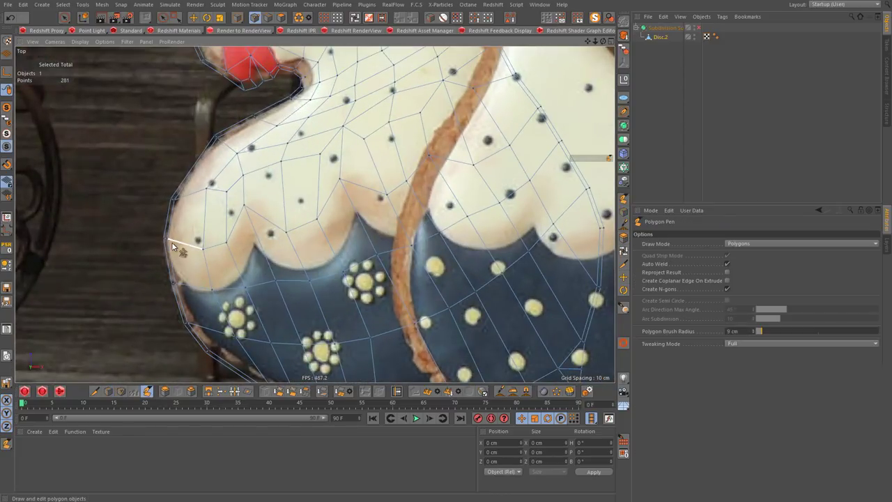
- Tweak the hen mesh's shape with the Smear brush (M~C)
{"action": "key", "text": "m"}
{"action": "key", "text": "c"}
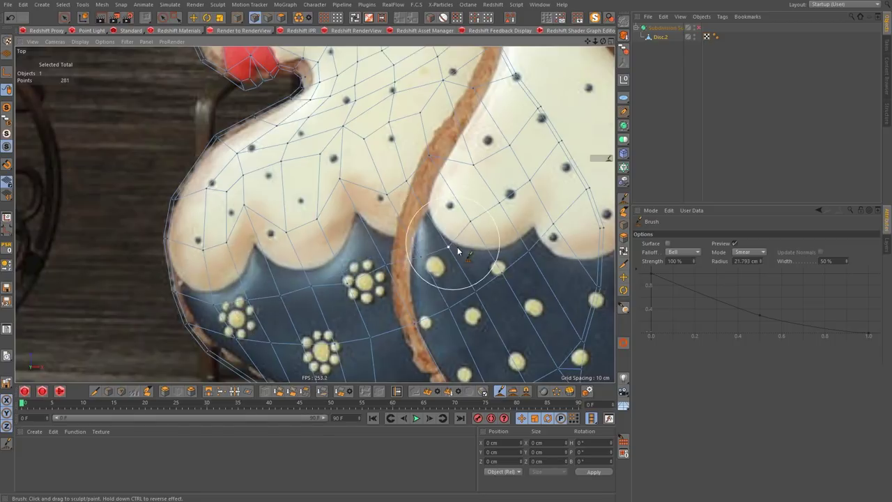
{"action": "scroll", "coordinate": [457, 247], "scroll_direction": "down", "scroll_amount": 2}
{"action": "scroll", "coordinate": [235, 276], "scroll_direction": "up", "scroll_amount": 2}
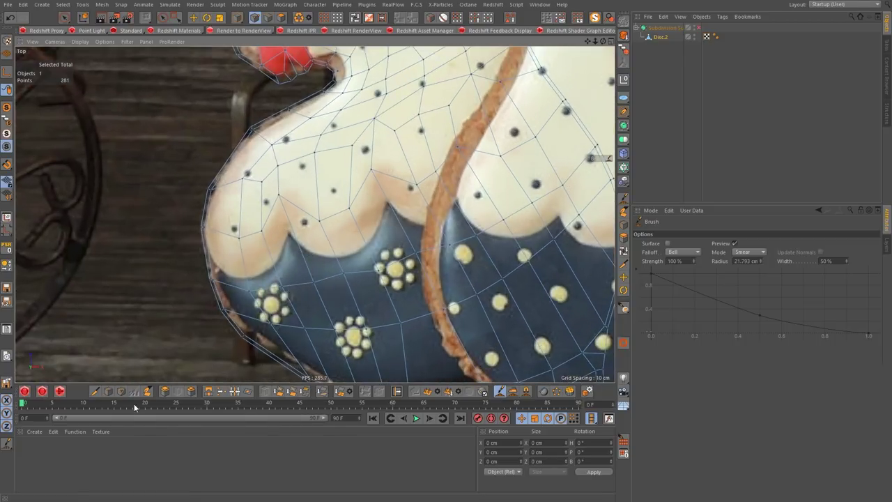
- Draw more Polygon Pen edges across the body, bringing Disc.2 to 296 points
{"action": "key", "text": "m"}
{"action": "key", "text": "e"}
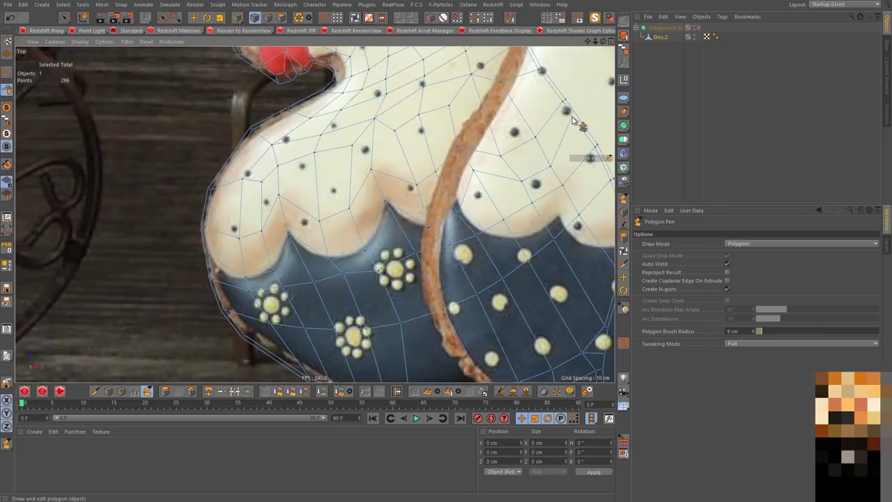
{"action": "scroll", "coordinate": [578, 120], "scroll_direction": "up", "scroll_amount": 3}
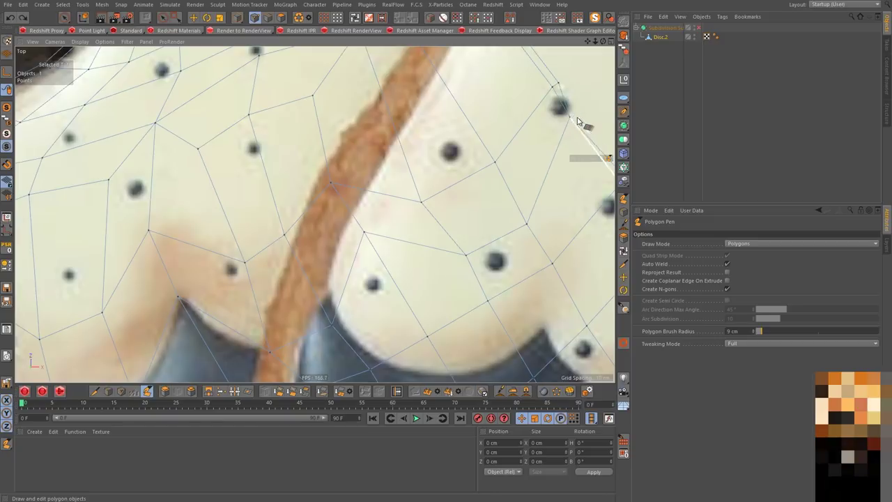
{"action": "scroll", "coordinate": [516, 111], "scroll_direction": "down", "scroll_amount": 2}
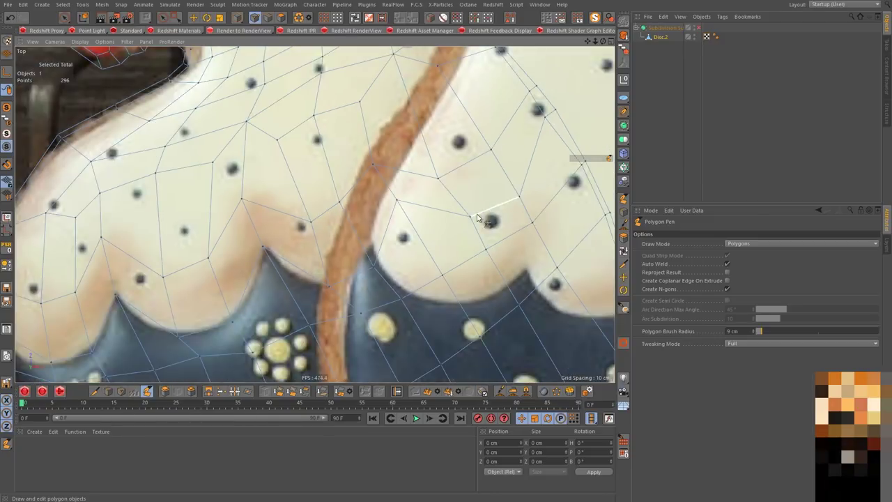
{"action": "scroll", "coordinate": [362, 228], "scroll_direction": "down", "scroll_amount": 3}
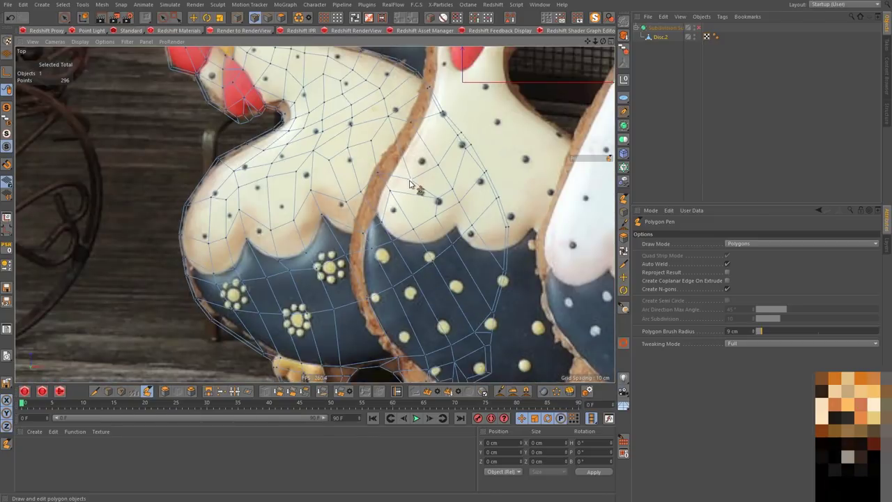
{"action": "scroll", "coordinate": [432, 244], "scroll_direction": "down", "scroll_amount": 5}
{"action": "scroll", "coordinate": [433, 276], "scroll_direction": "up", "scroll_amount": 5}
{"action": "scroll", "coordinate": [391, 286], "scroll_direction": "down", "scroll_amount": 5}
{"action": "scroll", "coordinate": [345, 301], "scroll_direction": "up", "scroll_amount": 6}
{"action": "scroll", "coordinate": [306, 300], "scroll_direction": "down", "scroll_amount": 3}
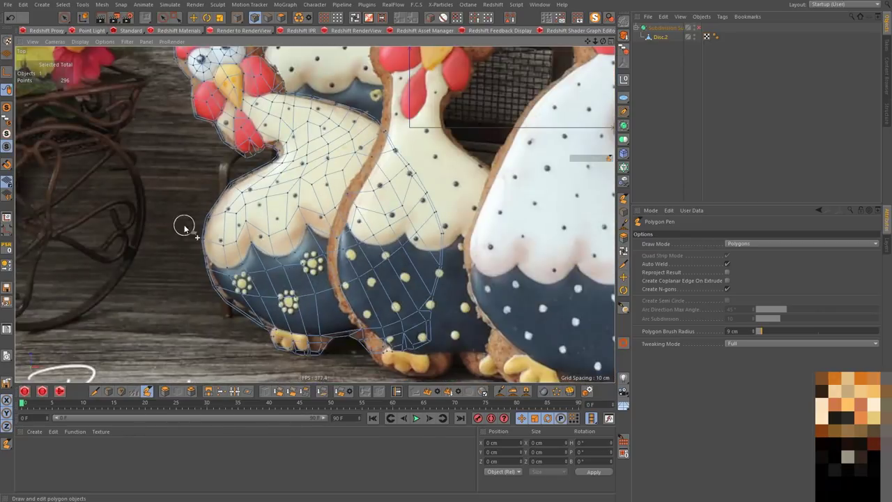
- Show the hen mesh in the Perspective view
{"action": "key", "text": "F1"}
{"action": "scroll", "coordinate": [313, 252], "scroll_direction": "down", "scroll_amount": 3}
{"action": "scroll", "coordinate": [313, 256], "scroll_direction": "up", "scroll_amount": 1}
{"action": "scroll", "coordinate": [348, 256], "scroll_direction": "up", "scroll_amount": 3}
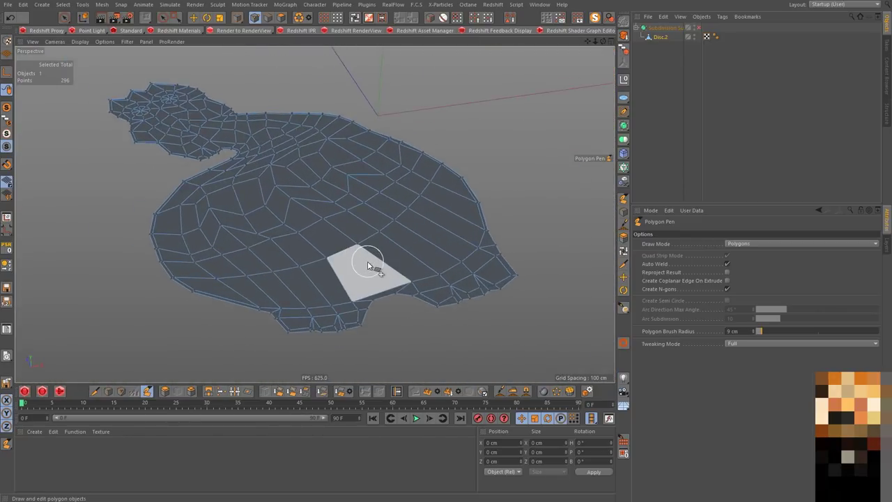
- Cut a new edge loop across the hen's body with Loop/Path Cut
{"action": "key", "text": "k"}
{"action": "key", "text": "l"}
{"action": "left_click", "coordinate": [170, 286]}
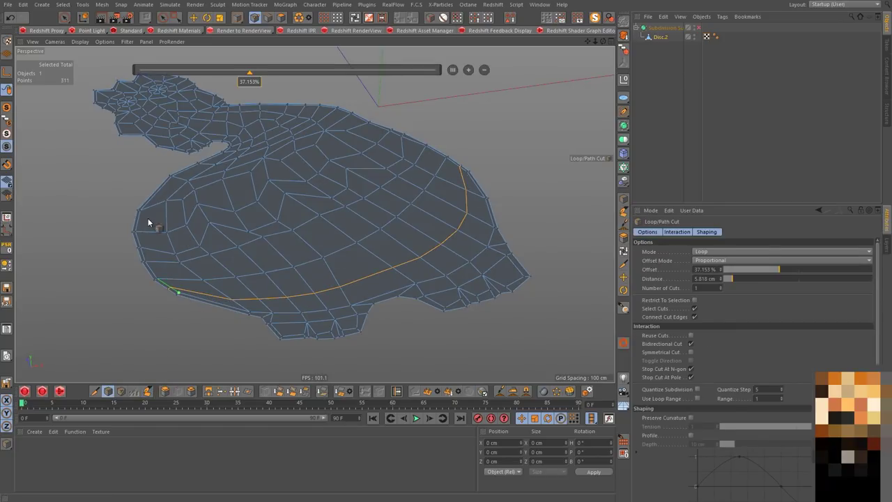
- Extrude all polygons 10.5 cm with Create Caps enabled into a solid slab
{"action": "key", "text": "Return"}
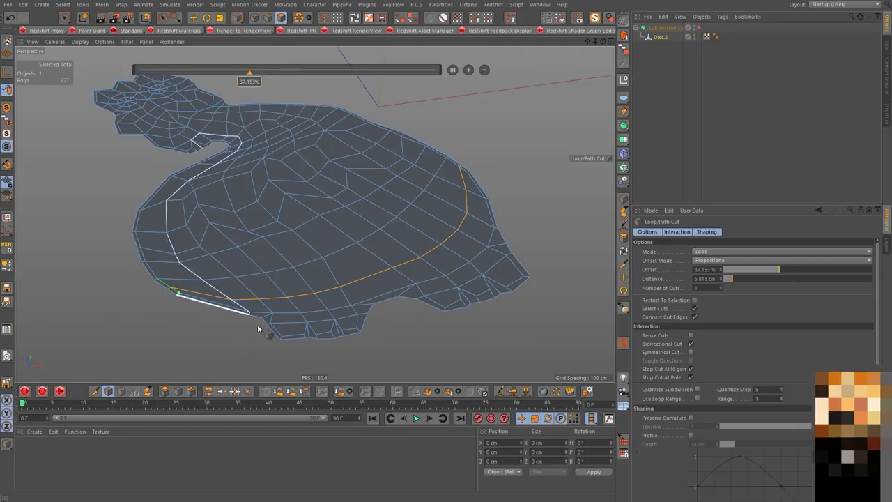
{"action": "key", "text": "d"}
{"action": "key", "text": "ctrl+a"}
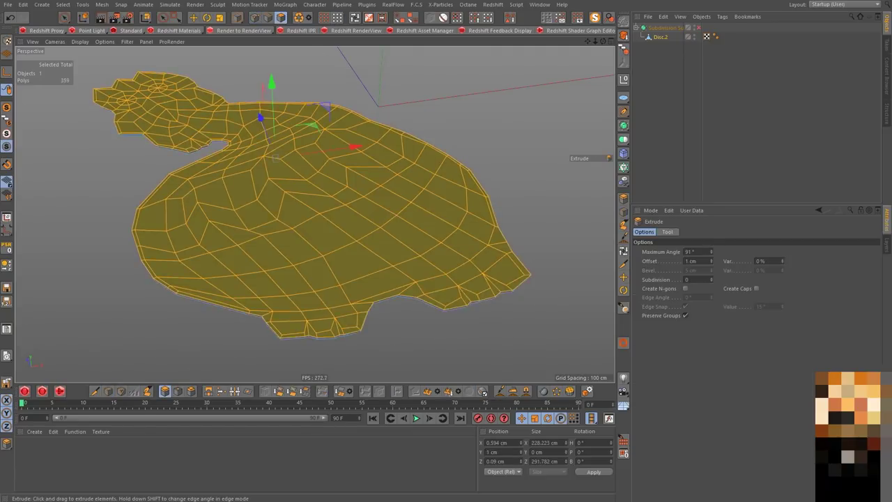
{"action": "left_click_drag", "start_coordinate": [403, 354], "coordinate": [432, 354]}
{"action": "left_click", "coordinate": [756, 289]}
{"action": "mouse_move", "coordinate": [384, 295]}
{"action": "left_mouse_down", "text": "alt"}
{"action": "mouse_move", "coordinate": [428, 255]}
{"action": "mouse_move", "coordinate": [391, 339]}
{"action": "mouse_move", "coordinate": [297, 42]}
{"action": "left_mouse_up", "text": "alt"}
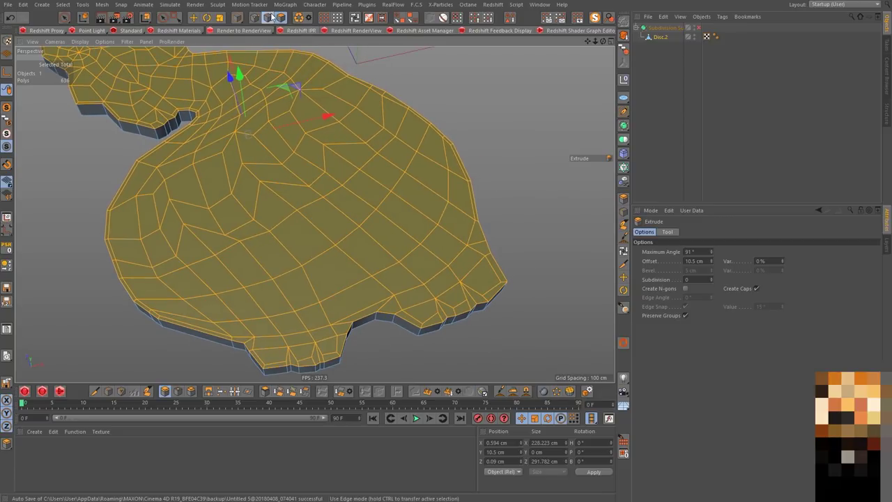
- Work in Edge mode with Loop Selection active, viewing the whole slab
{"action": "left_click", "coordinate": [272, 17]}
{"action": "left_click_drag", "start_coordinate": [453, 161], "coordinate": [518, 179], "text": "alt"}
{"action": "scroll", "coordinate": [523, 188], "scroll_direction": "up", "scroll_amount": 3}
{"action": "key", "text": "u"}
{"action": "key", "text": "l"}
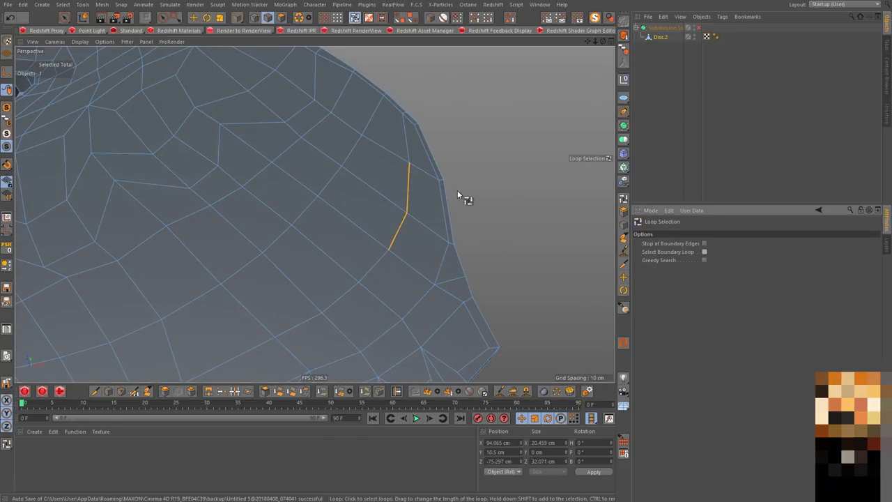
{"action": "scroll", "coordinate": [442, 197], "scroll_direction": "down", "scroll_amount": 2}
{"action": "scroll", "coordinate": [379, 269], "scroll_direction": "down", "scroll_amount": 5}
{"action": "mouse_move", "coordinate": [379, 269]}
{"action": "left_mouse_down", "text": "alt"}
{"action": "mouse_move", "coordinate": [392, 265]}
{"action": "mouse_move", "coordinate": [394, 221]}
{"action": "mouse_move", "coordinate": [369, 258]}
{"action": "left_mouse_up", "text": "alt"}
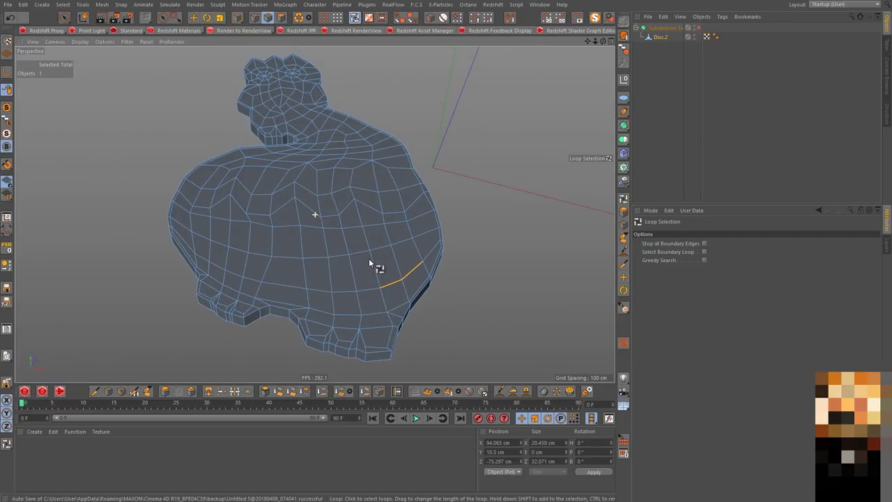
- Select the slab's outer rim edge loop and bevel it with a 0.5 cm offset
{"action": "left_click", "coordinate": [402, 307]}
{"action": "left_click_drag", "start_coordinate": [313, 159], "coordinate": [331, 218], "text": "alt"}
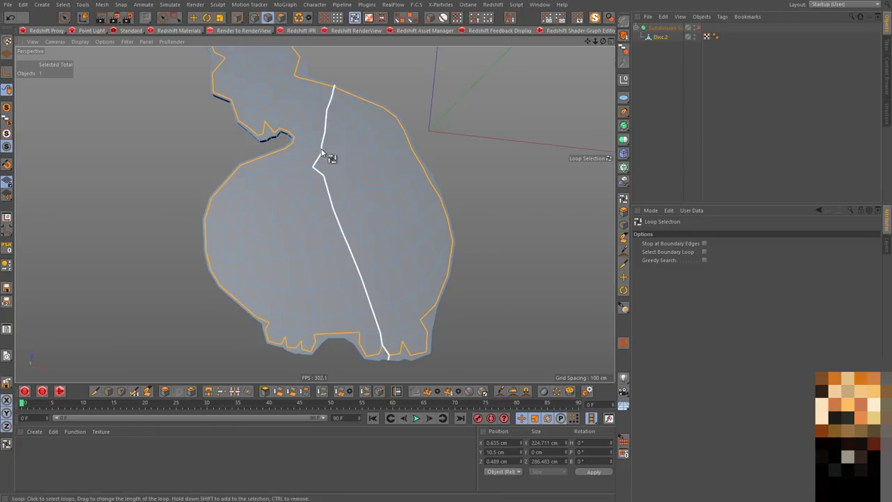
{"action": "scroll", "coordinate": [308, 248], "scroll_direction": "up", "scroll_amount": 3}
{"action": "mouse_move", "coordinate": [309, 247]}
{"action": "left_mouse_down", "text": "alt"}
{"action": "mouse_move", "coordinate": [308, 289]}
{"action": "mouse_move", "coordinate": [310, 235]}
{"action": "mouse_move", "coordinate": [326, 296]}
{"action": "mouse_move", "coordinate": [298, 233]}
{"action": "mouse_move", "coordinate": [282, 272]}
{"action": "left_mouse_up", "text": "alt"}
{"action": "left_click", "coordinate": [191, 392]}
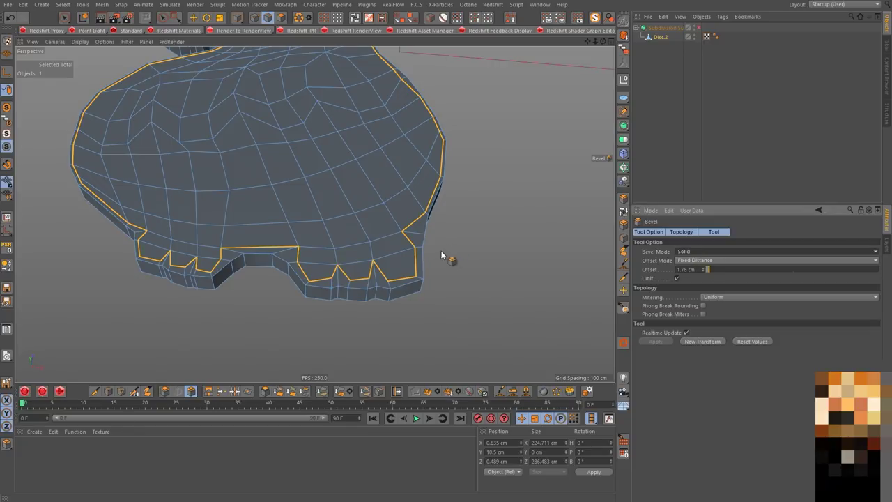
{"action": "scroll", "coordinate": [446, 265], "scroll_direction": "up", "scroll_amount": 3}
{"action": "mouse_move", "coordinate": [454, 255]}
{"action": "left_mouse_down"}
{"action": "mouse_move", "coordinate": [474, 255]}
{"action": "mouse_move", "coordinate": [372, 325]}
{"action": "mouse_move", "coordinate": [328, 309]}
{"action": "mouse_move", "coordinate": [508, 328]}
{"action": "left_mouse_up"}
{"action": "left_click_drag", "start_coordinate": [432, 335], "coordinate": [382, 329], "text": "alt"}
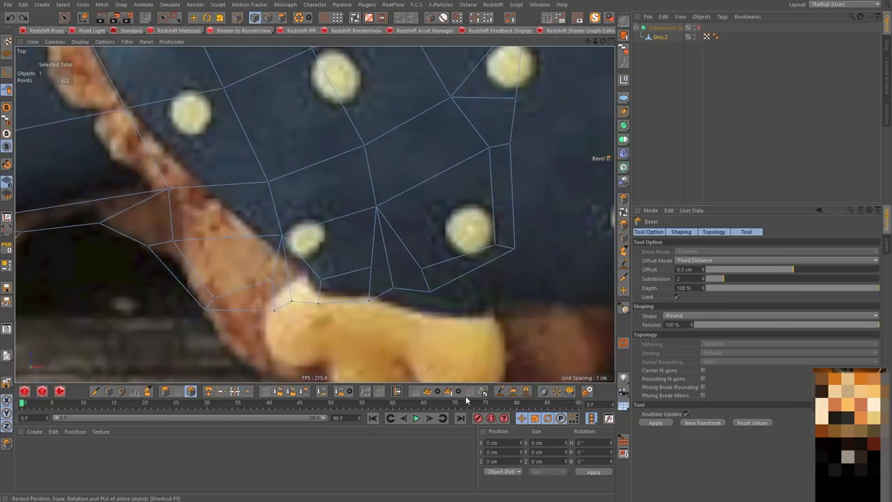
- Box-select outline points near the feet and move them onto the photo's cookie edges
{"action": "key", "text": "0"}
{"action": "left_click_drag", "start_coordinate": [384, 314], "coordinate": [365, 209]}
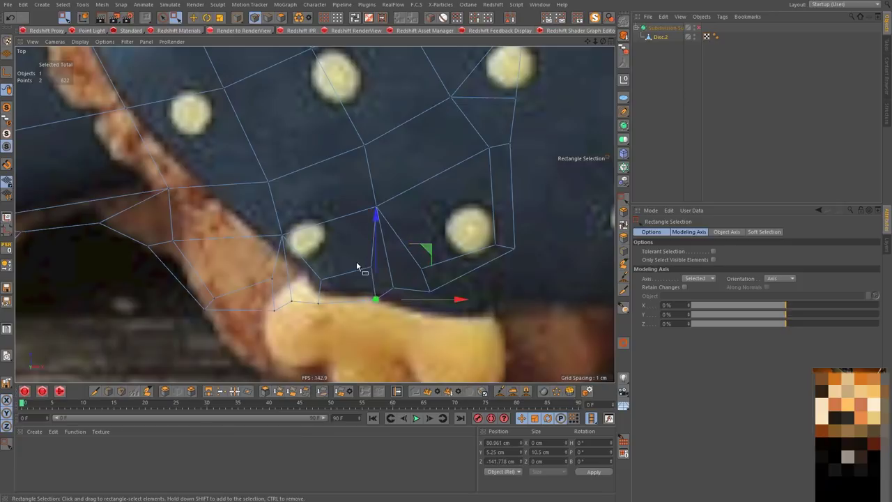
{"action": "left_click_drag", "start_coordinate": [283, 296], "coordinate": [258, 273]}
{"action": "left_click_drag", "start_coordinate": [474, 265], "coordinate": [537, 188]}
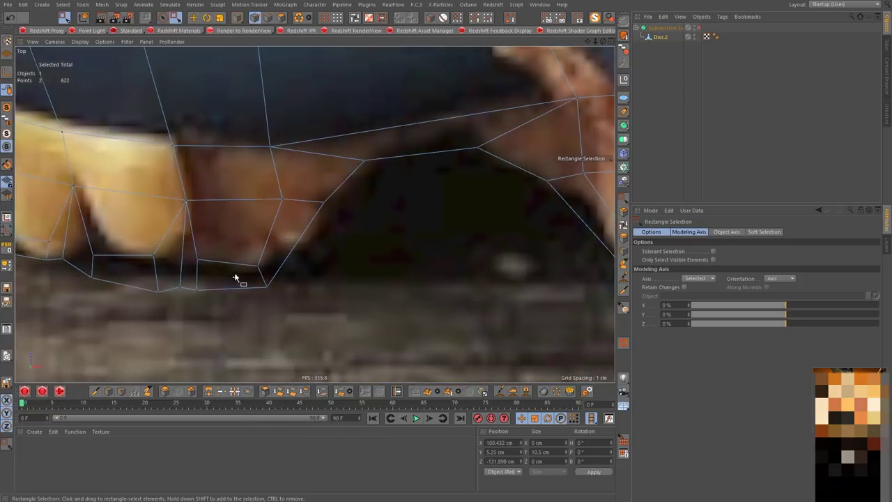
{"action": "left_click_drag", "start_coordinate": [235, 279], "coordinate": [258, 207]}
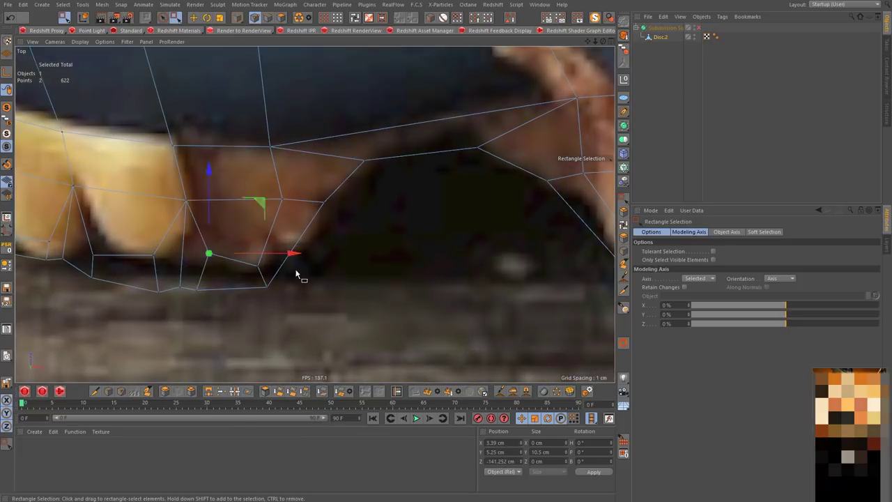
{"action": "scroll", "coordinate": [251, 207], "scroll_direction": "down", "scroll_amount": 3}
{"action": "scroll", "coordinate": [251, 208], "scroll_direction": "down", "scroll_amount": 3}
{"action": "scroll", "coordinate": [251, 208], "scroll_direction": "down", "scroll_amount": 3}
- Activate the Bevel tool in Edge mode for the outline edges
{"action": "left_click", "coordinate": [267, 19]}
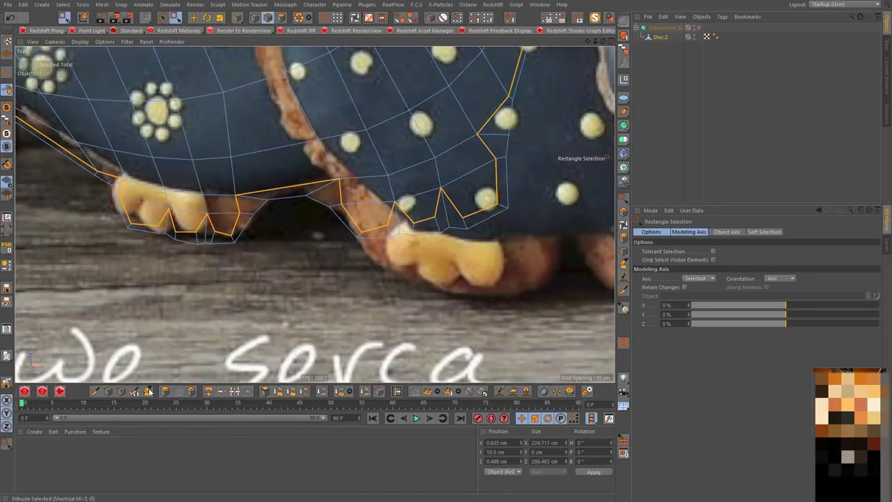
{"action": "key", "text": "m"}
{"action": "key", "text": "s"}
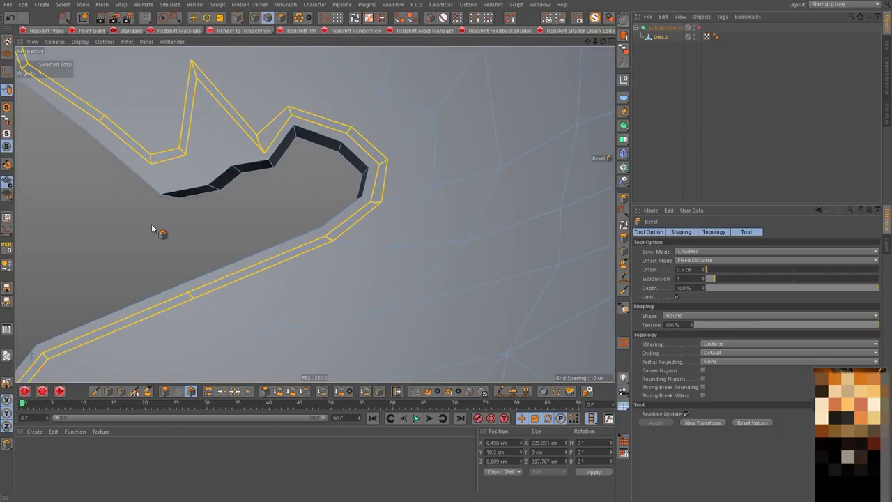
{"action": "scroll", "coordinate": [368, 258], "scroll_direction": "up", "scroll_amount": 5}
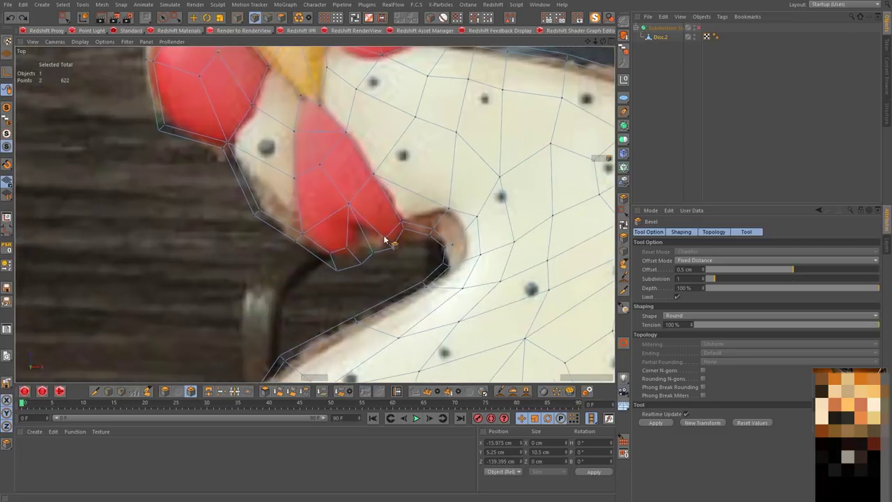
{"action": "scroll", "coordinate": [388, 239], "scroll_direction": "up", "scroll_amount": 3}
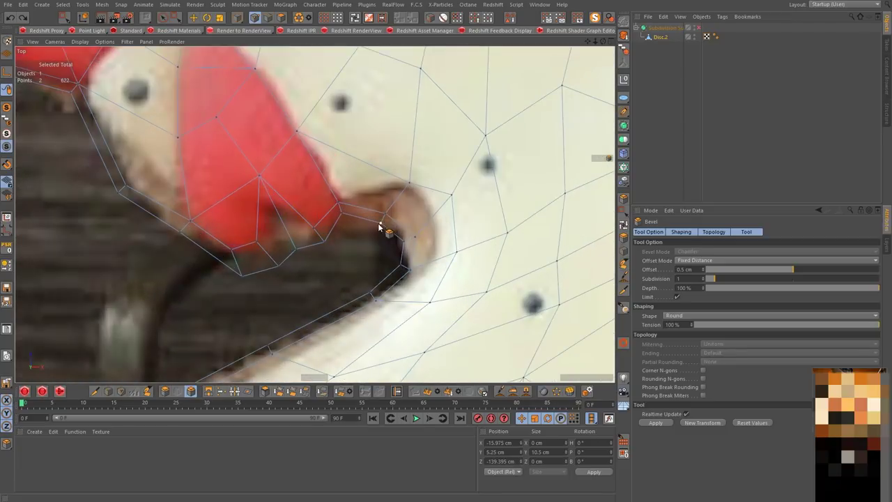
- Return to Rectangle Selection near the wattle and orbit around the hen slab
{"action": "left_click", "coordinate": [173, 19]}
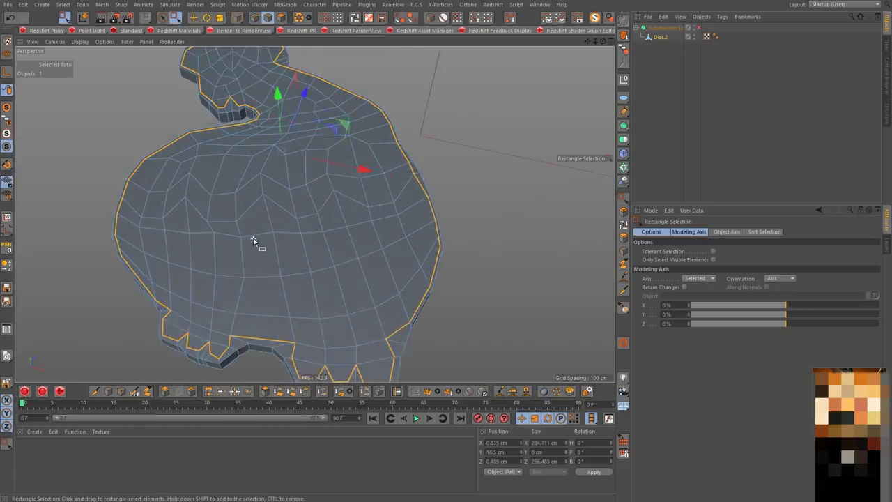
{"action": "mouse_move", "coordinate": [253, 240]}
{"action": "left_mouse_down", "text": "alt"}
{"action": "mouse_move", "coordinate": [399, 223]}
{"action": "mouse_move", "coordinate": [391, 287]}
{"action": "mouse_move", "coordinate": [418, 212]}
{"action": "mouse_move", "coordinate": [307, 202]}
{"action": "left_mouse_up", "text": "alt"}
{"action": "right_click_drag", "start_coordinate": [307, 203], "coordinate": [100, 247], "text": "alt"}
{"action": "left_click_drag", "start_coordinate": [99, 248], "coordinate": [268, 203], "text": "alt"}
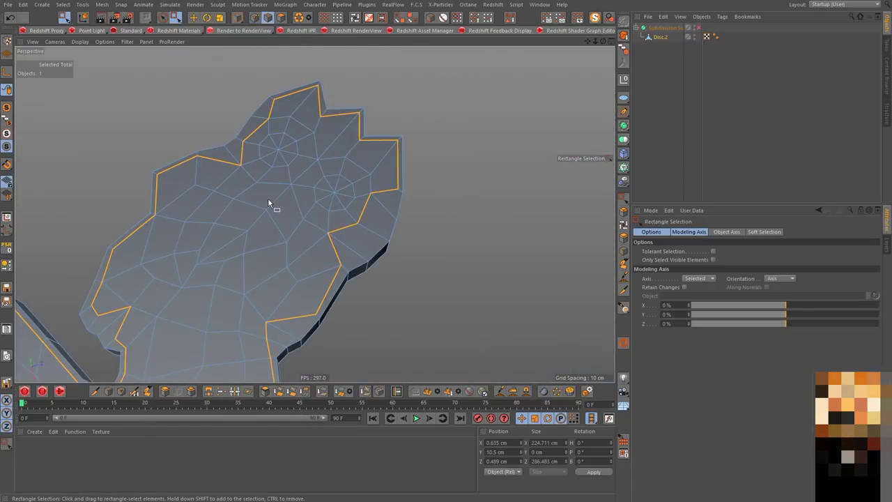
- Loop-select the edge loops outlining the hen's eyes, comb and wattle
{"action": "left_click", "coordinate": [356, 19]}
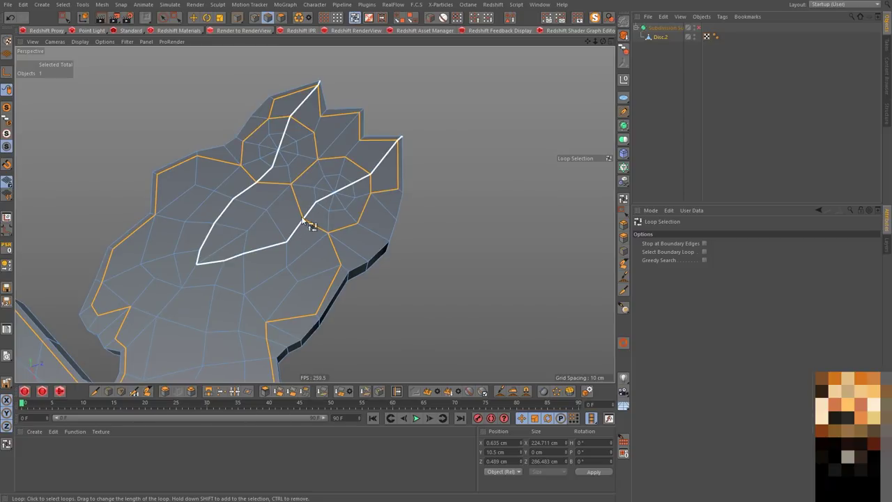
{"action": "right_click_drag", "start_coordinate": [266, 248], "coordinate": [303, 215], "text": "alt"}
{"action": "left_click_drag", "start_coordinate": [303, 214], "coordinate": [296, 183], "text": "alt"}
{"action": "key", "text": "e"}
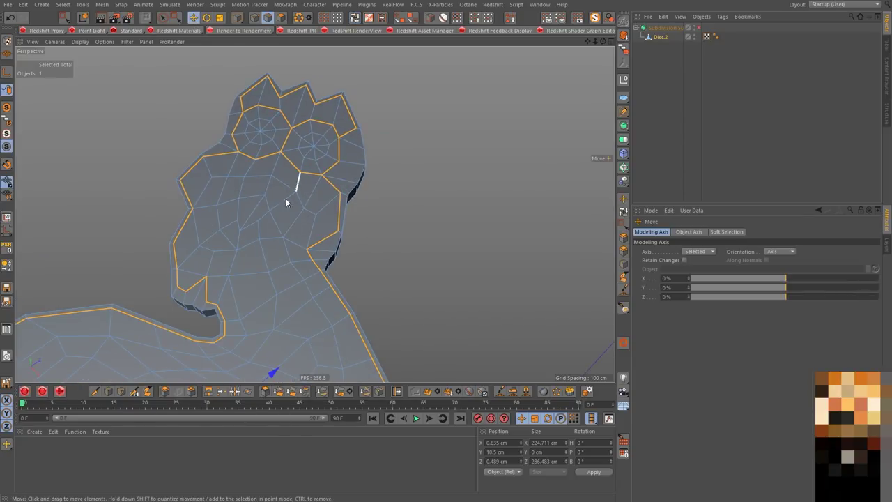
- Check the head loop selection against the photo in Top view, then return to Perspective
{"action": "left_click_drag", "start_coordinate": [238, 226], "coordinate": [336, 215], "text": "alt"}
{"action": "key", "text": "F2"}
{"action": "scroll", "coordinate": [293, 158], "scroll_direction": "up", "scroll_amount": 2}
{"action": "scroll", "coordinate": [293, 158], "scroll_direction": "down", "scroll_amount": 2}
{"action": "scroll", "coordinate": [293, 158], "scroll_direction": "up", "scroll_amount": 3}
{"action": "scroll", "coordinate": [244, 272], "scroll_direction": "up", "scroll_amount": 2}
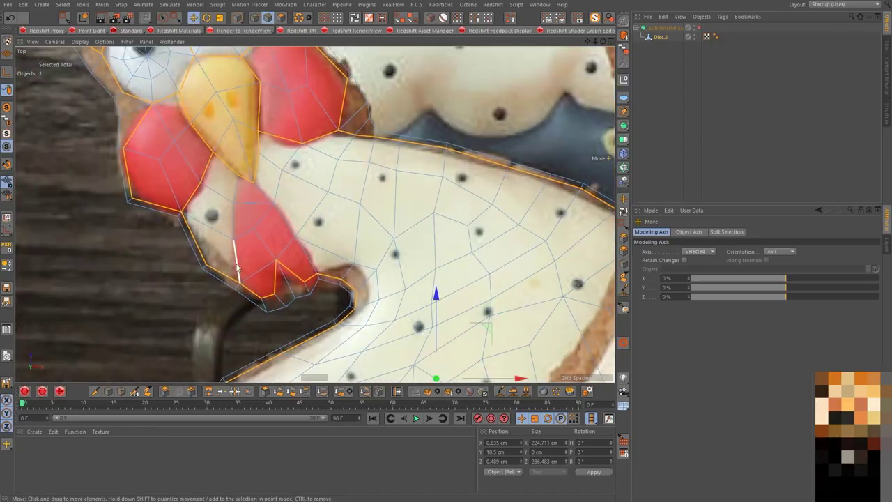
{"action": "scroll", "coordinate": [280, 220], "scroll_direction": "down", "scroll_amount": 3}
{"action": "scroll", "coordinate": [280, 221], "scroll_direction": "up", "scroll_amount": 1}
{"action": "scroll", "coordinate": [280, 220], "scroll_direction": "down", "scroll_amount": 2}
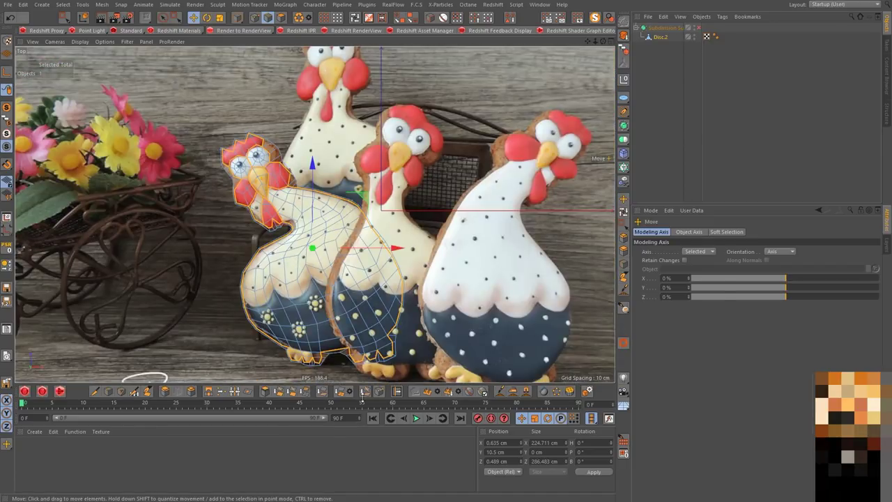
{"action": "key", "text": "F1"}
- Bevel the selected head loops with a 0.5 cm offset into doubled borders
{"action": "key", "text": "m"}
{"action": "key", "text": "s"}
{"action": "left_click_drag", "start_coordinate": [251, 161], "coordinate": [355, 232], "text": "alt"}
{"action": "scroll", "coordinate": [279, 209], "scroll_direction": "up", "scroll_amount": 2}
{"action": "scroll", "coordinate": [244, 195], "scroll_direction": "up", "scroll_amount": 2}
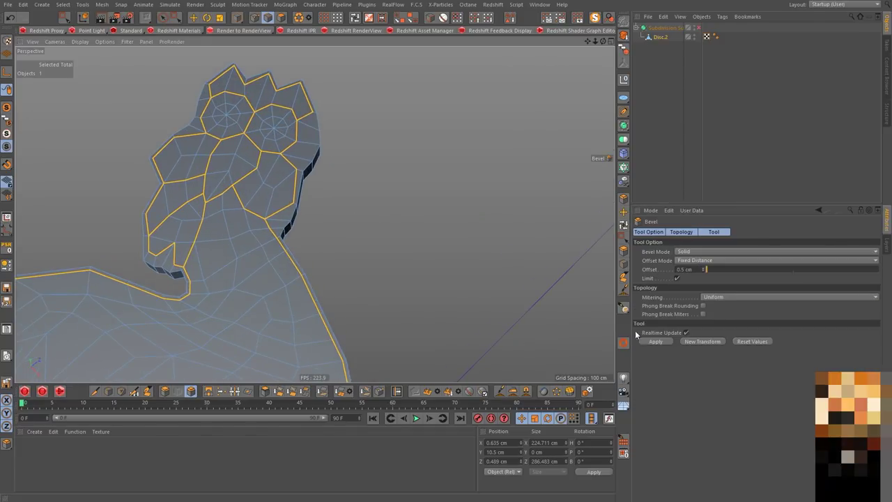
{"action": "scroll", "coordinate": [232, 194], "scroll_direction": "up", "scroll_amount": 2}
{"action": "mouse_move", "coordinate": [232, 193]}
{"action": "left_mouse_down", "text": "alt"}
{"action": "mouse_move", "coordinate": [424, 119]}
{"action": "mouse_move", "coordinate": [351, 328]}
{"action": "left_mouse_up", "text": "alt"}
{"action": "scroll", "coordinate": [424, 119], "scroll_direction": "down", "scroll_amount": 2}
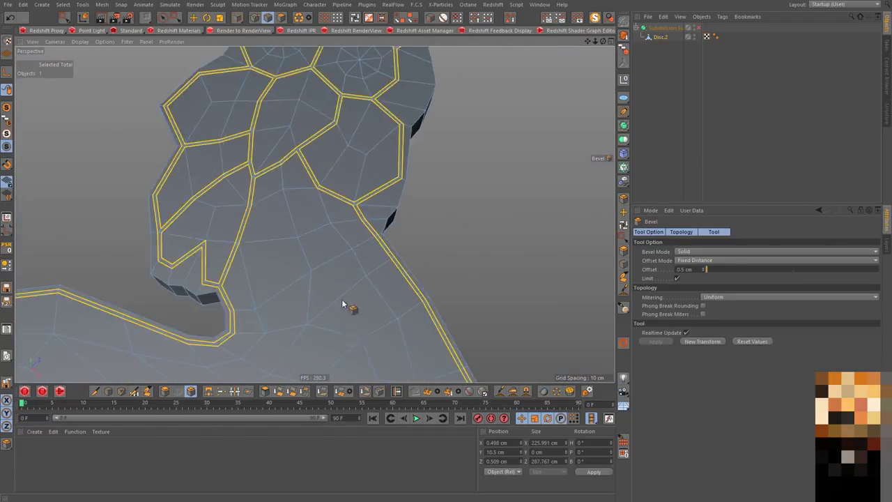
{"action": "scroll", "coordinate": [358, 167], "scroll_direction": "up", "scroll_amount": 3}
{"action": "scroll", "coordinate": [345, 168], "scroll_direction": "up", "scroll_amount": 3}
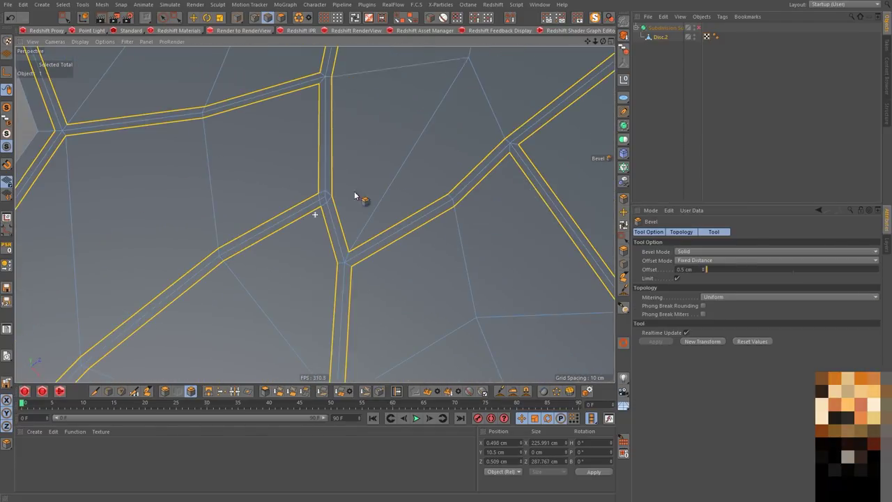
- In Points mode, make a single-line Line Cut across the bevel junction
{"action": "left_click", "coordinate": [254, 18]}
{"action": "key", "text": "k"}
{"action": "key", "text": "k"}
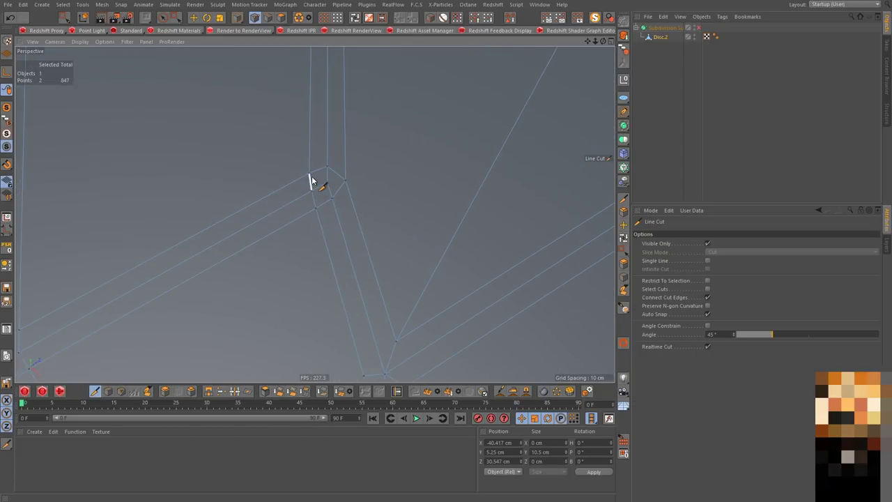
{"action": "key", "text": "Escape"}
{"action": "left_click", "coordinate": [707, 260]}
{"action": "left_click", "coordinate": [328, 183]}
{"action": "mouse_move", "coordinate": [317, 209]}
{"action": "left_mouse_down"}
{"action": "mouse_move", "coordinate": [370, 363]}
{"action": "mouse_move", "coordinate": [316, 210]}
{"action": "left_mouse_up"}
- Stitch and Sew stray bevel points, reducing Disc.2 from 847 to 844 points
{"action": "key", "text": "m"}
{"action": "key", "text": "p"}
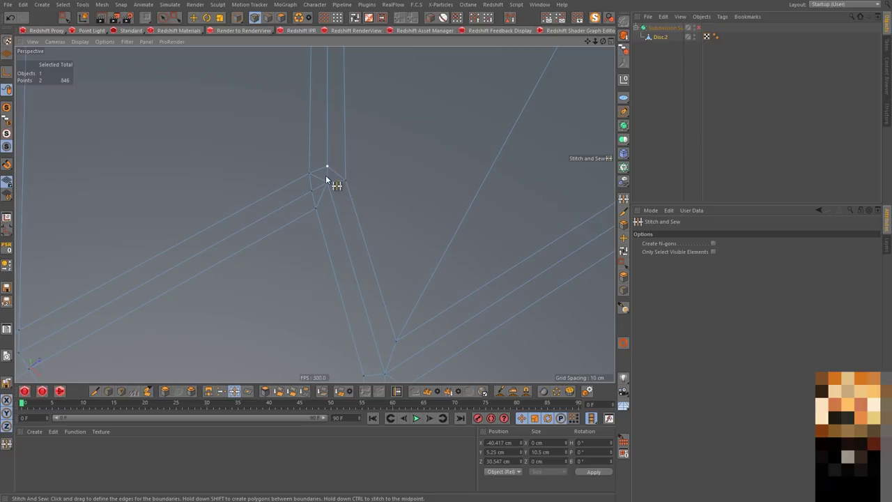
{"action": "scroll", "coordinate": [331, 185], "scroll_direction": "down", "scroll_amount": 3}
{"action": "scroll", "coordinate": [333, 181], "scroll_direction": "down", "scroll_amount": 3}
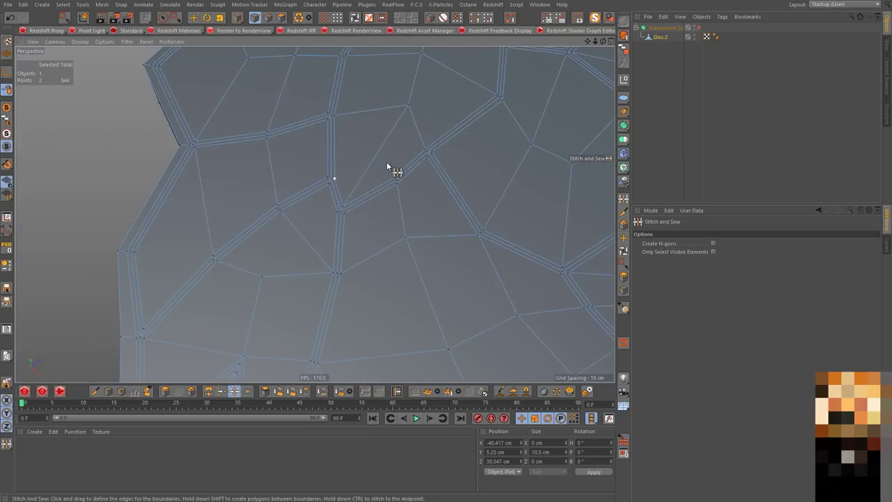
{"action": "scroll", "coordinate": [348, 170], "scroll_direction": "down", "scroll_amount": 2}
{"action": "scroll", "coordinate": [307, 170], "scroll_direction": "down", "scroll_amount": 3}
{"action": "scroll", "coordinate": [309, 292], "scroll_direction": "up", "scroll_amount": 4}
{"action": "scroll", "coordinate": [352, 258], "scroll_direction": "down", "scroll_amount": 4}
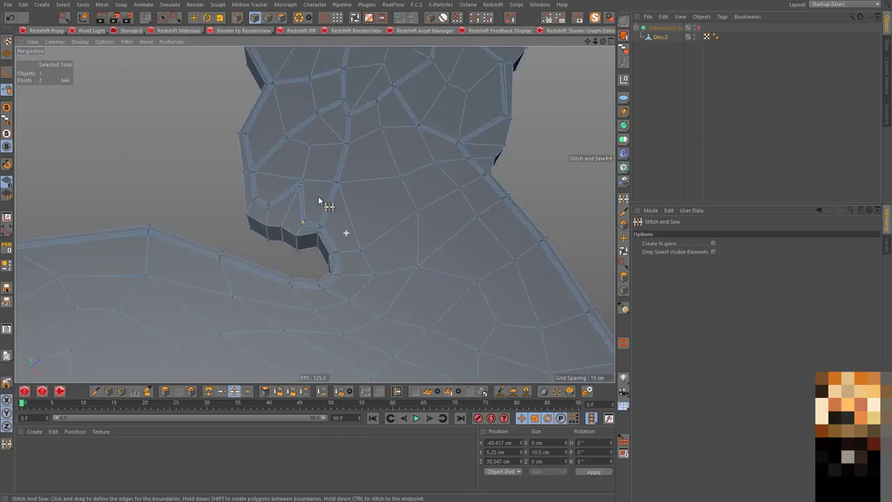
{"action": "scroll", "coordinate": [324, 202], "scroll_direction": "down", "scroll_amount": 2}
{"action": "scroll", "coordinate": [326, 270], "scroll_direction": "up", "scroll_amount": 3}
{"action": "scroll", "coordinate": [307, 140], "scroll_direction": "up", "scroll_amount": 5}
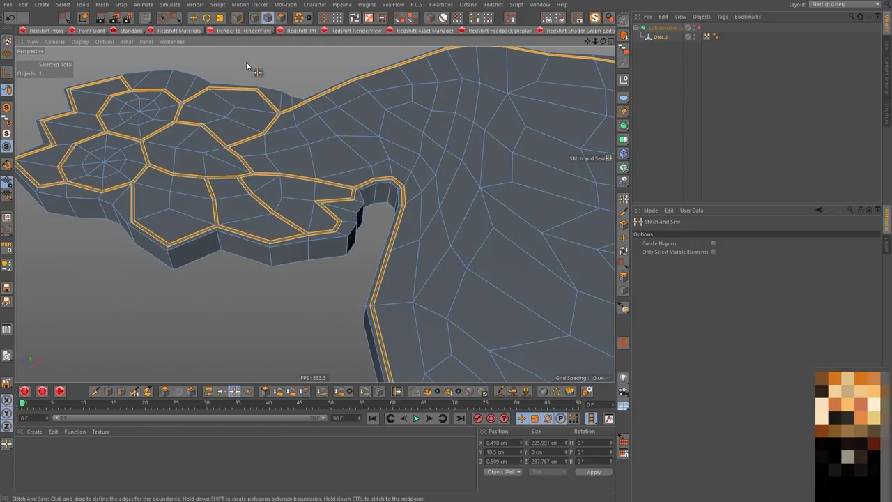
- Fill-select the enclosed left region and the round eye region in polygon mode
{"action": "key", "text": "u"}
{"action": "key", "text": "f"}
{"action": "left_click", "coordinate": [56, 148]}
{"action": "left_click", "coordinate": [111, 170]}
{"action": "left_click", "coordinate": [268, 18]}
{"action": "left_click", "coordinate": [281, 17]}
{"action": "left_click", "coordinate": [268, 18]}
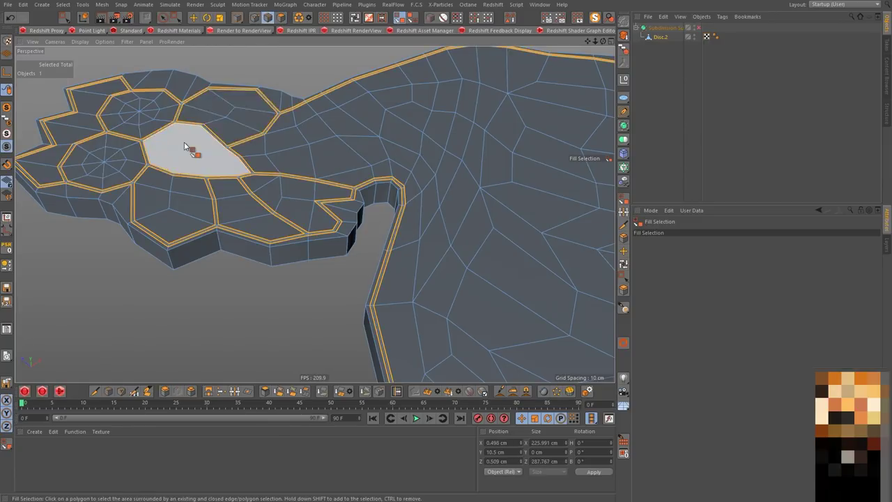
{"action": "left_click", "coordinate": [281, 18]}
{"action": "left_click", "coordinate": [268, 18]}
{"action": "left_click", "coordinate": [281, 18]}
- Fill-select the whole enclosed cookie body, undoing an accidental deselection of the neck
{"action": "scroll", "coordinate": [312, 143], "scroll_direction": "down", "scroll_amount": 5}
{"action": "left_click_drag", "start_coordinate": [319, 196], "coordinate": [269, 155], "text": "alt"}
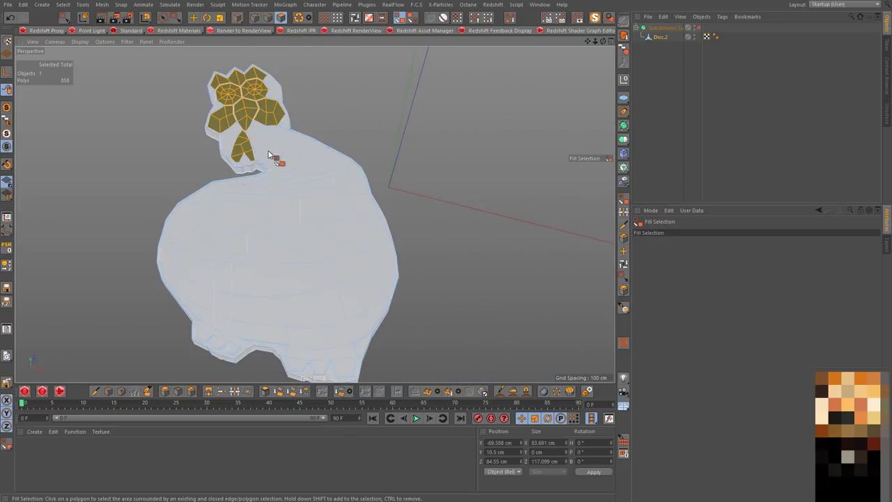
{"action": "scroll", "coordinate": [321, 122], "scroll_direction": "up", "scroll_amount": 4}
{"action": "key", "text": "Return"}
{"action": "key", "text": "Return"}
{"action": "left_click", "coordinate": [260, 192]}
{"action": "left_click_drag", "start_coordinate": [260, 191], "coordinate": [362, 165], "text": "alt"}
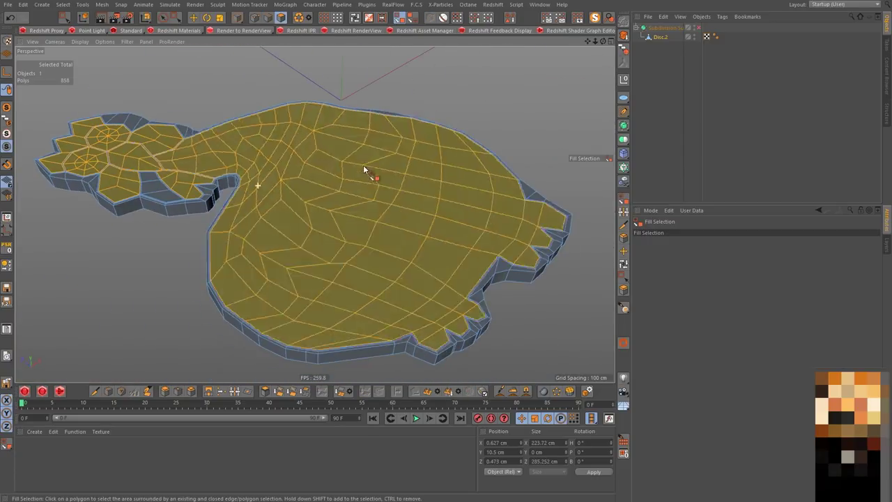
{"action": "scroll", "coordinate": [196, 173], "scroll_direction": "up", "scroll_amount": 5}
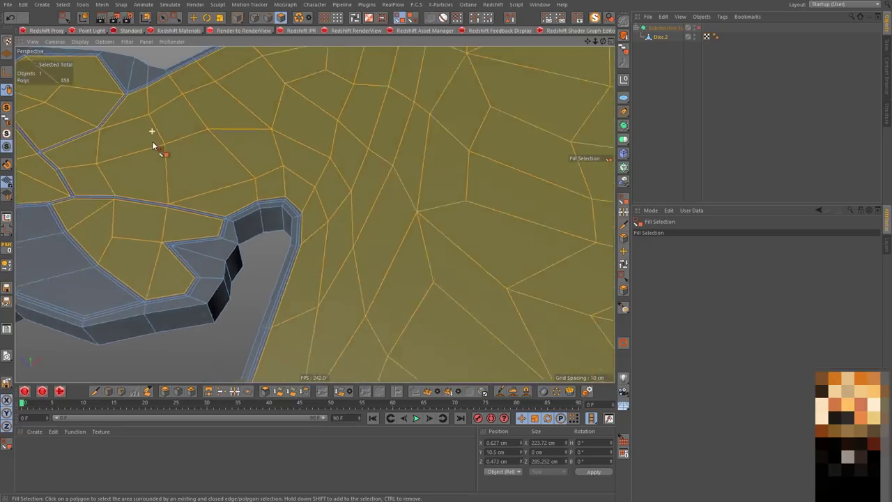
{"action": "scroll", "coordinate": [156, 145], "scroll_direction": "down", "scroll_amount": 2}
{"action": "left_click", "coordinate": [152, 145], "text": "ctrl"}
{"action": "key", "text": "ctrl+z"}
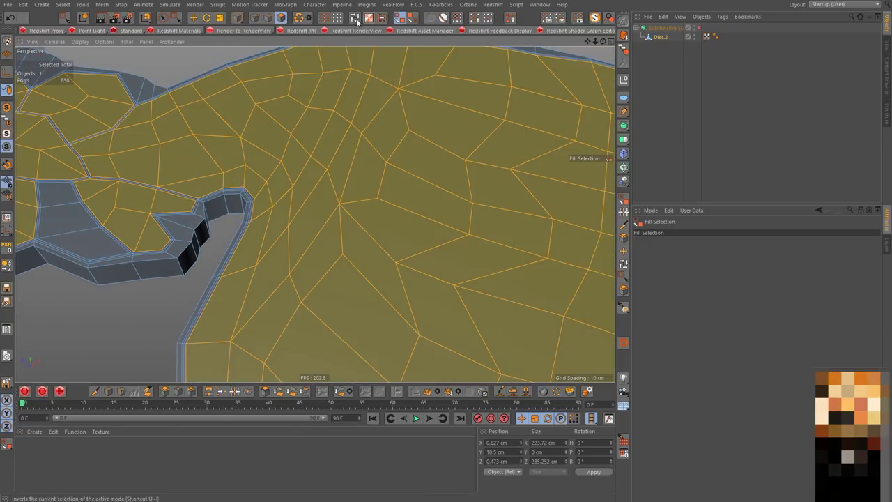
- Add the missing border strip back to the selection with Loop Selection
{"action": "key", "text": "u"}
{"action": "key", "text": "l"}
{"action": "left_click", "coordinate": [253, 253], "text": "ctrl"}
{"action": "left_click_drag", "start_coordinate": [253, 253], "coordinate": [245, 235], "text": "alt"}
{"action": "scroll", "coordinate": [218, 257], "scroll_direction": "up", "scroll_amount": 2}
{"action": "left_click", "coordinate": [220, 258], "text": "shift"}
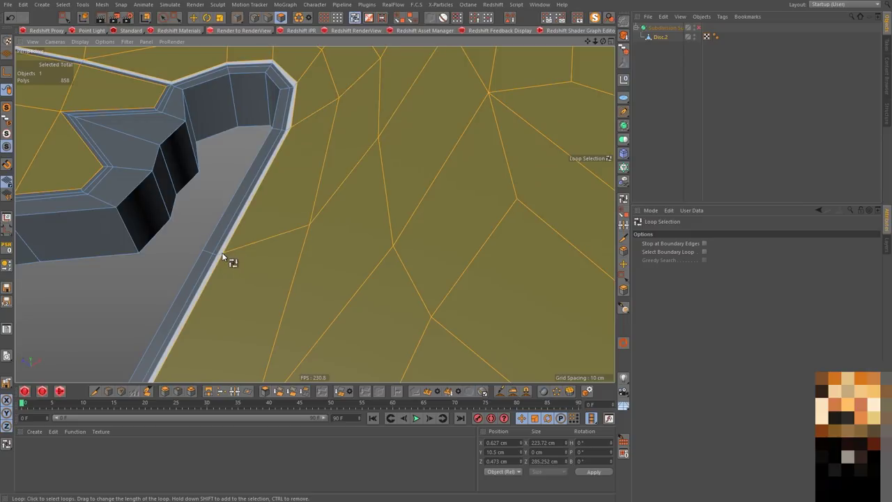
{"action": "scroll", "coordinate": [285, 233], "scroll_direction": "down", "scroll_amount": 3}
- Check the top-face selection along the mesh's bent border, then activate the Move tool
{"action": "left_click_drag", "start_coordinate": [284, 233], "coordinate": [140, 139], "text": "alt"}
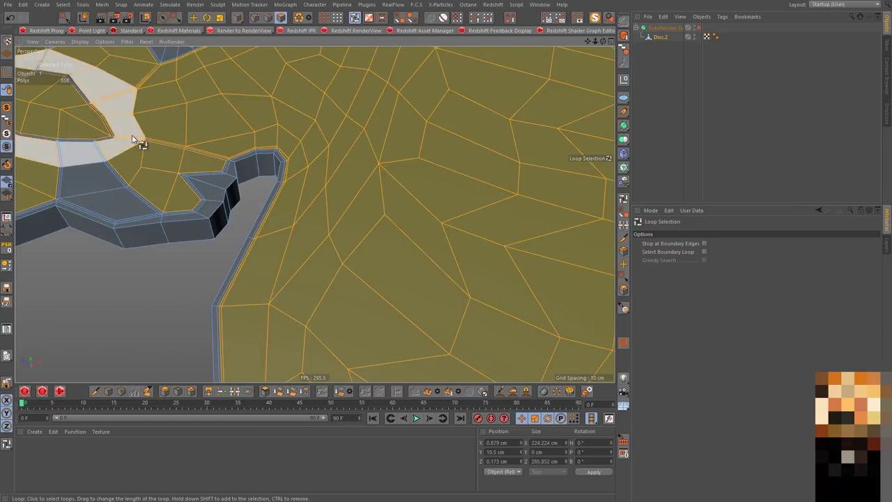
{"action": "scroll", "coordinate": [134, 126], "scroll_direction": "up", "scroll_amount": 3}
{"action": "mouse_move", "coordinate": [255, 225]}
{"action": "left_mouse_down", "text": "alt"}
{"action": "mouse_move", "coordinate": [101, 259]}
{"action": "mouse_move", "coordinate": [207, 225]}
{"action": "left_mouse_up", "text": "alt"}
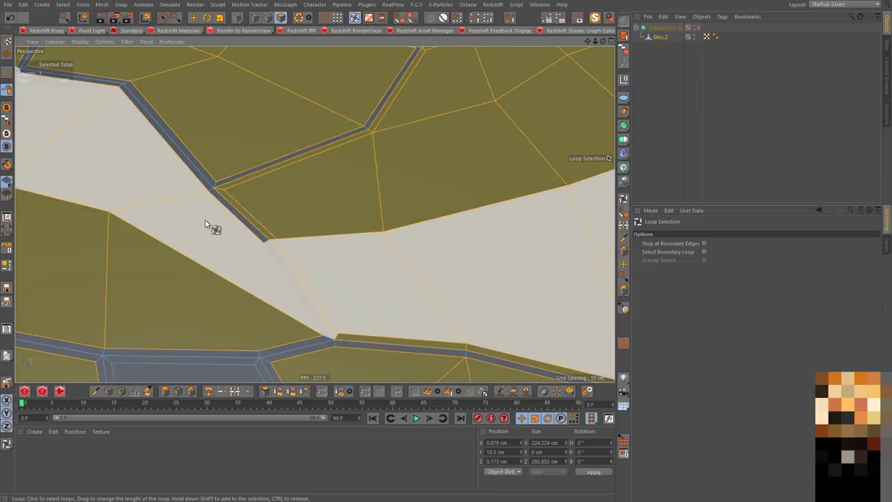
{"action": "scroll", "coordinate": [265, 241], "scroll_direction": "up", "scroll_amount": 3}
{"action": "scroll", "coordinate": [266, 233], "scroll_direction": "down", "scroll_amount": 3}
{"action": "left_click_drag", "start_coordinate": [267, 212], "coordinate": [313, 154], "text": "alt"}
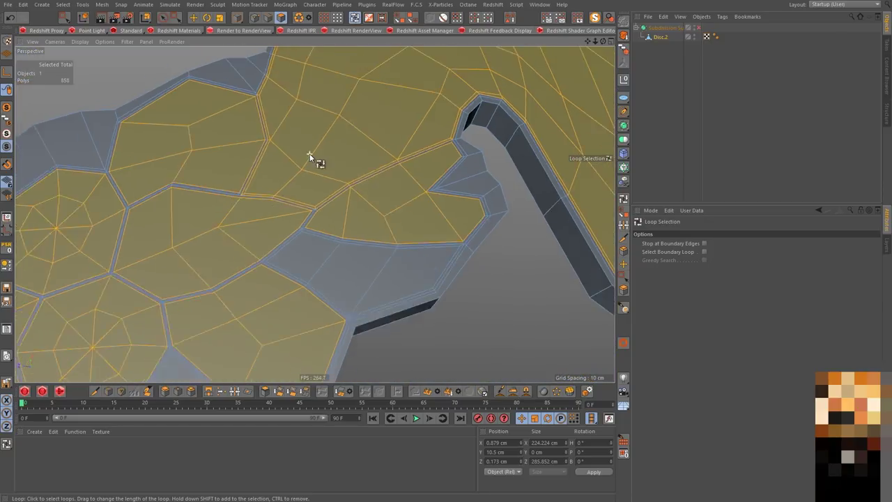
{"action": "scroll", "coordinate": [124, 125], "scroll_direction": "up", "scroll_amount": 3}
{"action": "scroll", "coordinate": [124, 125], "scroll_direction": "down", "scroll_amount": 3}
{"action": "left_click_drag", "start_coordinate": [409, 193], "coordinate": [324, 175], "text": "alt"}
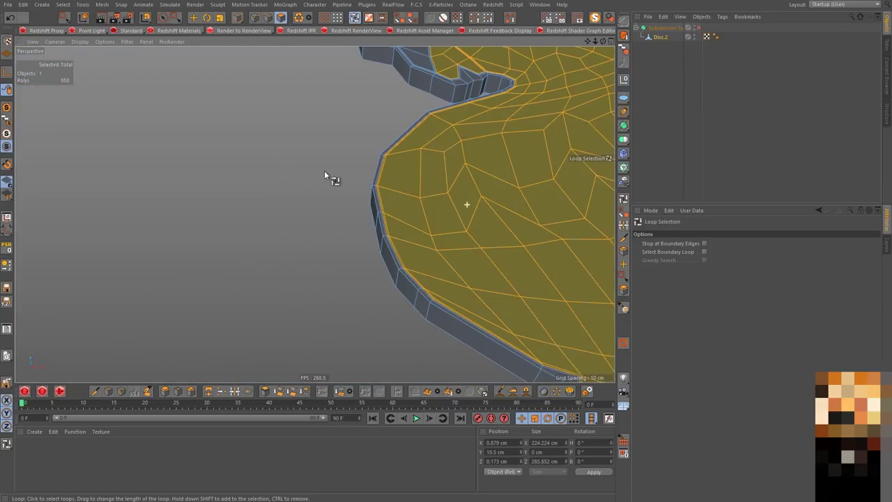
{"action": "scroll", "coordinate": [185, 88], "scroll_direction": "up", "scroll_amount": 3}
{"action": "mouse_move", "coordinate": [509, 248]}
{"action": "left_mouse_down", "text": "alt"}
{"action": "mouse_move", "coordinate": [254, 130]}
{"action": "mouse_move", "coordinate": [339, 213]}
{"action": "left_mouse_up", "text": "alt"}
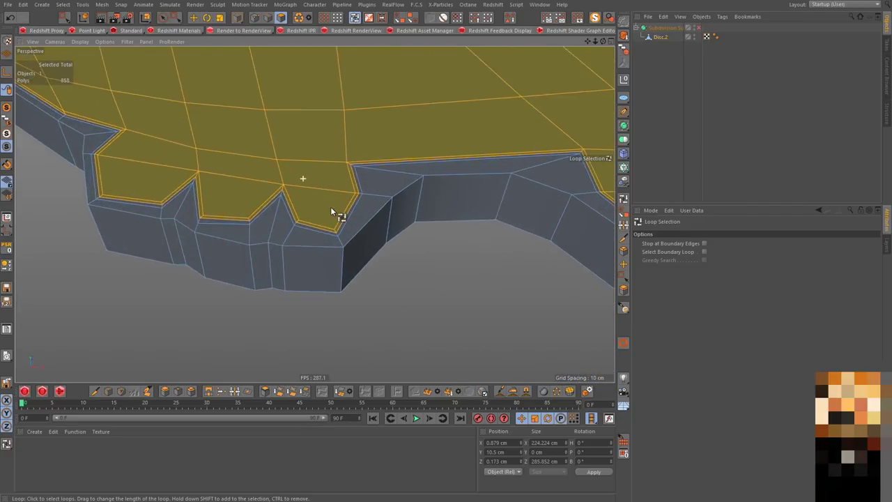
{"action": "scroll", "coordinate": [335, 209], "scroll_direction": "up", "scroll_amount": 2}
{"action": "scroll", "coordinate": [258, 184], "scroll_direction": "up", "scroll_amount": 2}
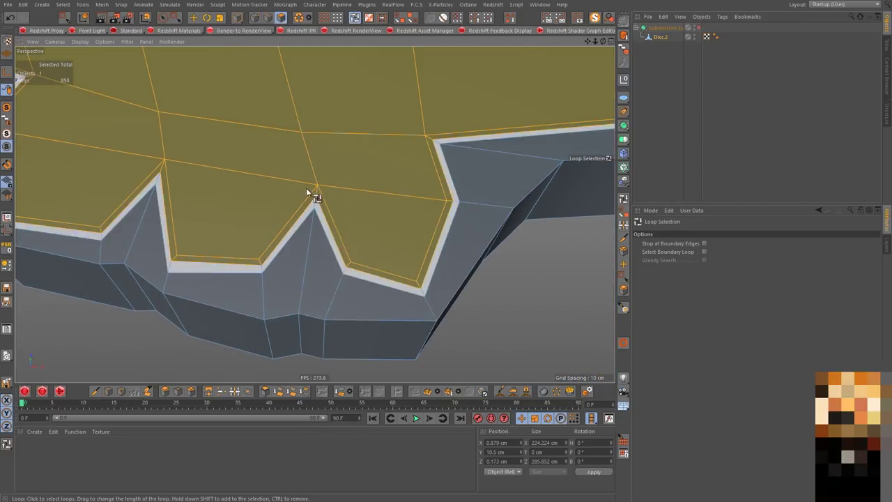
{"action": "left_click", "coordinate": [195, 18]}
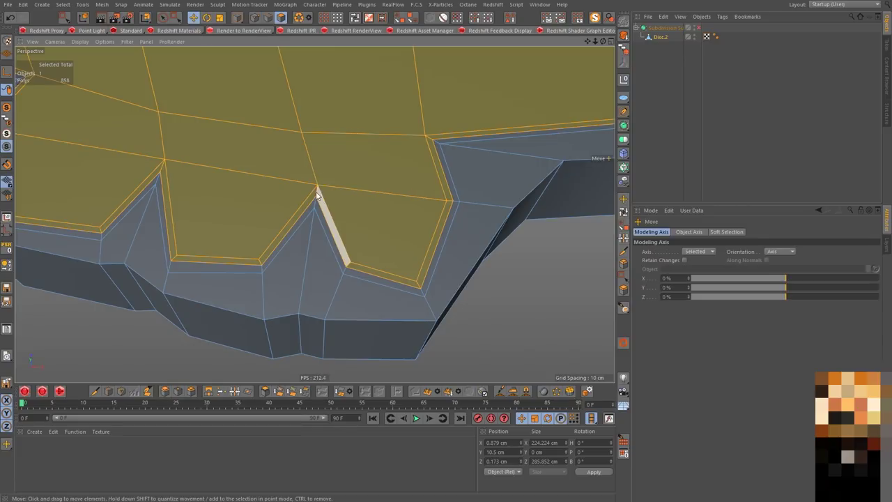
- Orbit and zoom around Disc.2 to inspect the selected top polygons from several angles
{"action": "mouse_move", "coordinate": [315, 193]}
{"action": "left_mouse_down", "text": "alt"}
{"action": "mouse_move", "coordinate": [259, 156]}
{"action": "mouse_move", "coordinate": [328, 192]}
{"action": "mouse_move", "coordinate": [317, 193]}
{"action": "left_mouse_up", "text": "alt"}
{"action": "mouse_move", "coordinate": [227, 159]}
{"action": "left_mouse_down", "text": "alt"}
{"action": "mouse_move", "coordinate": [296, 183]}
{"action": "mouse_move", "coordinate": [313, 213]}
{"action": "left_mouse_up", "text": "alt"}
{"action": "scroll", "coordinate": [328, 299], "scroll_direction": "up", "scroll_amount": 3}
{"action": "scroll", "coordinate": [356, 282], "scroll_direction": "up", "scroll_amount": 3}
{"action": "scroll", "coordinate": [279, 201], "scroll_direction": "down", "scroll_amount": 3}
{"action": "mouse_move", "coordinate": [280, 201]}
{"action": "left_mouse_down", "text": "alt"}
{"action": "mouse_move", "coordinate": [338, 234]}
{"action": "mouse_move", "coordinate": [441, 201]}
{"action": "mouse_move", "coordinate": [545, 106]}
{"action": "left_mouse_up", "text": "alt"}
{"action": "scroll", "coordinate": [393, 162], "scroll_direction": "down", "scroll_amount": 2}
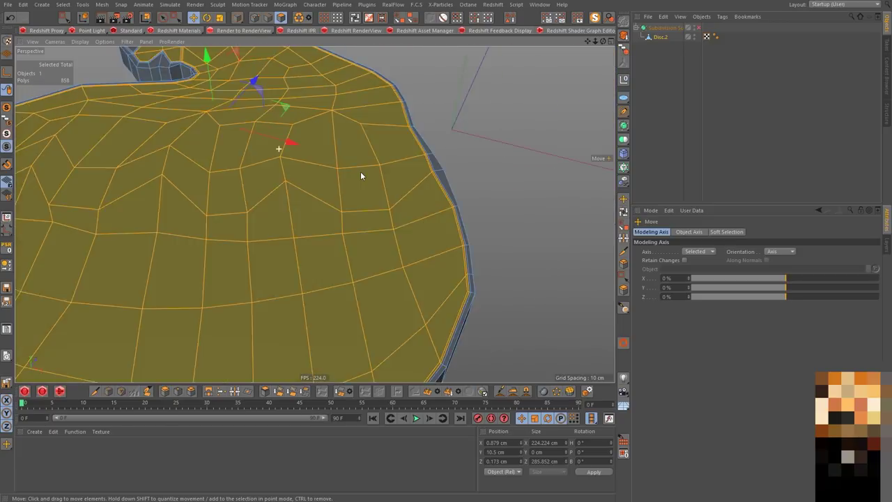
{"action": "left_click_drag", "start_coordinate": [361, 172], "coordinate": [530, 174], "text": "alt"}
{"action": "mouse_move", "coordinate": [203, 223]}
{"action": "left_mouse_down", "text": "alt"}
{"action": "mouse_move", "coordinate": [180, 209]}
{"action": "mouse_move", "coordinate": [404, 218]}
{"action": "mouse_move", "coordinate": [240, 186]}
{"action": "mouse_move", "coordinate": [405, 238]}
{"action": "mouse_move", "coordinate": [448, 211]}
{"action": "mouse_move", "coordinate": [367, 127]}
{"action": "mouse_move", "coordinate": [289, 156]}
{"action": "mouse_move", "coordinate": [229, 130]}
{"action": "mouse_move", "coordinate": [299, 213]}
{"action": "mouse_move", "coordinate": [341, 130]}
{"action": "mouse_move", "coordinate": [325, 109]}
{"action": "mouse_move", "coordinate": [286, 266]}
{"action": "mouse_move", "coordinate": [349, 255]}
{"action": "mouse_move", "coordinate": [365, 248]}
{"action": "mouse_move", "coordinate": [342, 216]}
{"action": "mouse_move", "coordinate": [293, 209]}
{"action": "mouse_move", "coordinate": [237, 222]}
{"action": "mouse_move", "coordinate": [296, 81]}
{"action": "mouse_move", "coordinate": [265, 119]}
{"action": "mouse_move", "coordinate": [464, 55]}
{"action": "left_mouse_up", "text": "alt"}
{"action": "scroll", "coordinate": [357, 225], "scroll_direction": "up", "scroll_amount": 3}
{"action": "scroll", "coordinate": [367, 127], "scroll_direction": "up", "scroll_amount": 3}
{"action": "scroll", "coordinate": [367, 127], "scroll_direction": "down", "scroll_amount": 5}
{"action": "scroll", "coordinate": [376, 268], "scroll_direction": "up", "scroll_amount": 3}
{"action": "scroll", "coordinate": [331, 263], "scroll_direction": "up", "scroll_amount": 3}
{"action": "scroll", "coordinate": [365, 247], "scroll_direction": "down", "scroll_amount": 2}
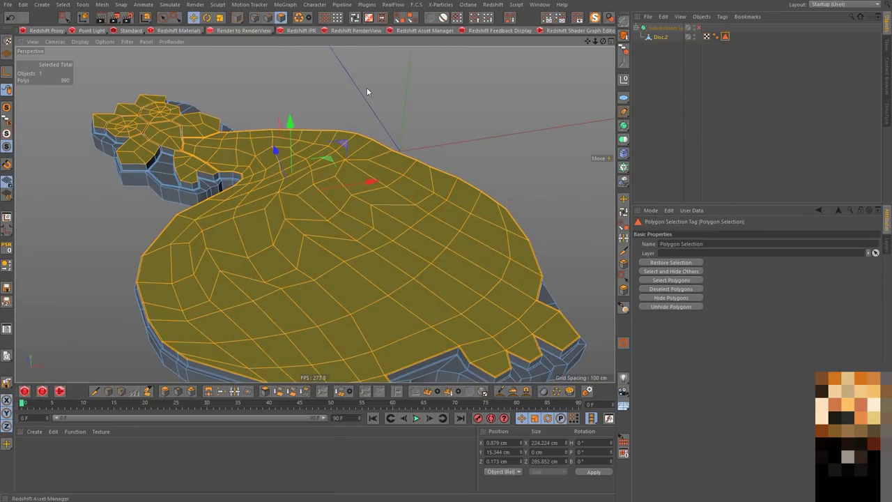
- Fill-select the cookie's top polygons again
{"action": "left_click", "coordinate": [269, 19]}
{"action": "scroll", "coordinate": [302, 214], "scroll_direction": "up", "scroll_amount": 3}
{"action": "scroll", "coordinate": [219, 239], "scroll_direction": "up", "scroll_amount": 2}
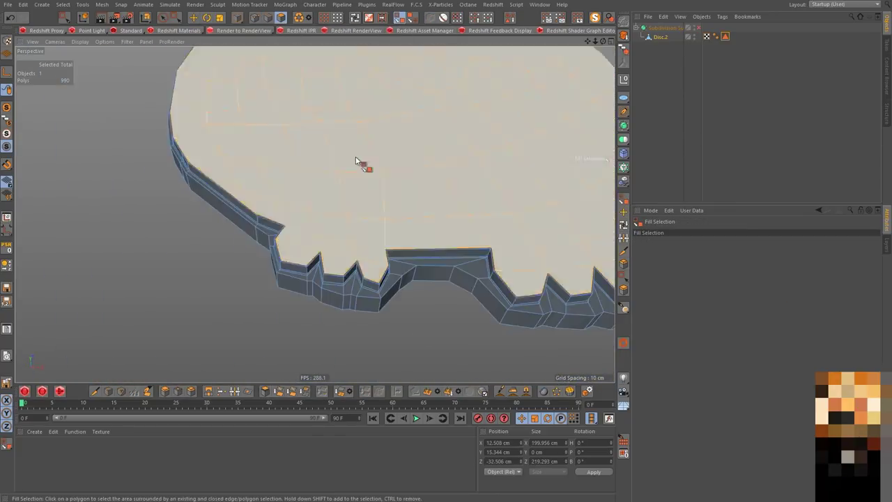
{"action": "left_click", "coordinate": [355, 161]}
{"action": "scroll", "coordinate": [488, 139], "scroll_direction": "down", "scroll_amount": 3}
{"action": "key", "text": "m"}
{"action": "key", "text": "x"}
- Re-enable the Subdivision Surface object and select it to view the smoothed cookie
{"action": "mouse_move", "coordinate": [574, 109]}
{"action": "left_mouse_down", "text": "alt"}
{"action": "mouse_move", "coordinate": [469, 209]}
{"action": "mouse_move", "coordinate": [117, 239]}
{"action": "mouse_move", "coordinate": [356, 207]}
{"action": "left_mouse_up", "text": "alt"}
{"action": "scroll", "coordinate": [334, 258], "scroll_direction": "up", "scroll_amount": 3}
{"action": "scroll", "coordinate": [334, 258], "scroll_direction": "down", "scroll_amount": 3}
{"action": "scroll", "coordinate": [299, 257], "scroll_direction": "down", "scroll_amount": 3}
{"action": "left_click_drag", "start_coordinate": [298, 257], "coordinate": [328, 292], "text": "alt"}
{"action": "key", "text": "q"}
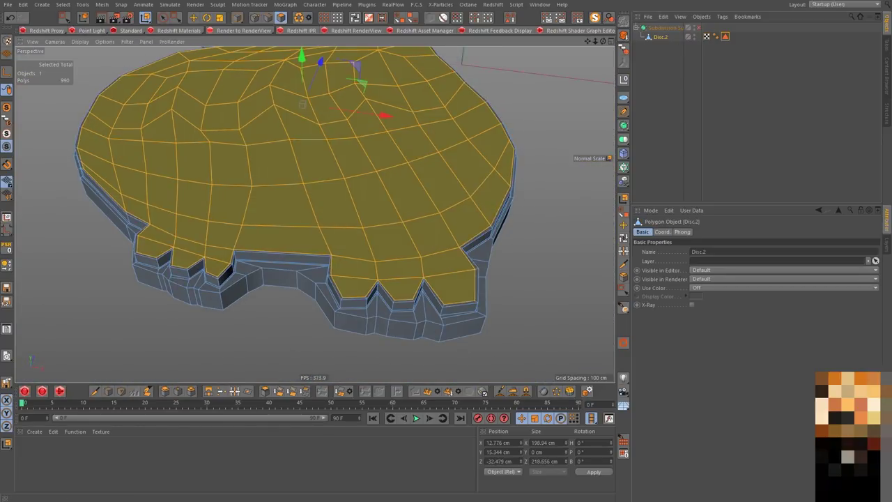
{"action": "left_click", "coordinate": [697, 27]}
{"action": "left_click", "coordinate": [659, 27]}
{"action": "scroll", "coordinate": [309, 229], "scroll_direction": "down", "scroll_amount": 3}
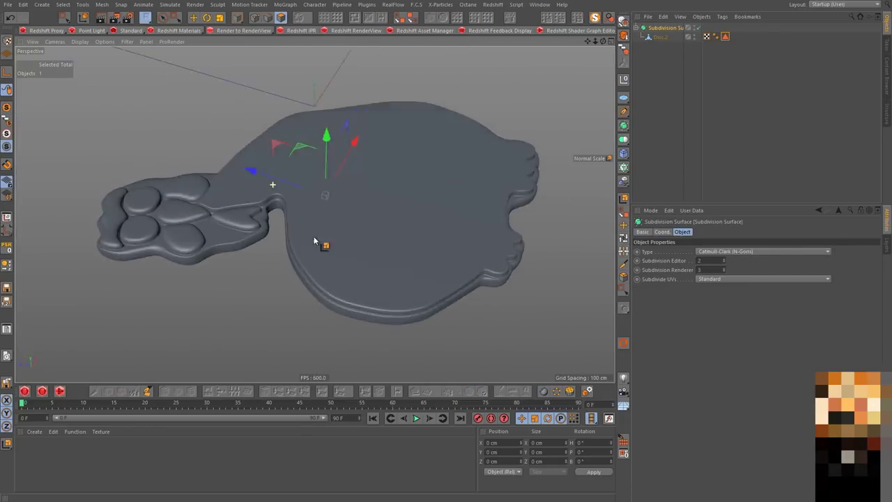
- Select Disc.2, switch to Points mode and pick the Brush tool for sculpting
{"action": "scroll", "coordinate": [419, 233], "scroll_direction": "up", "scroll_amount": 5}
{"action": "scroll", "coordinate": [424, 219], "scroll_direction": "up", "scroll_amount": 3}
{"action": "mouse_move", "coordinate": [424, 219]}
{"action": "left_mouse_down", "text": "alt"}
{"action": "mouse_move", "coordinate": [229, 239]}
{"action": "mouse_move", "coordinate": [380, 183]}
{"action": "mouse_move", "coordinate": [398, 143]}
{"action": "mouse_move", "coordinate": [347, 253]}
{"action": "left_mouse_up", "text": "alt"}
{"action": "scroll", "coordinate": [380, 184], "scroll_direction": "down", "scroll_amount": 3}
{"action": "scroll", "coordinate": [313, 232], "scroll_direction": "down", "scroll_amount": 3}
{"action": "scroll", "coordinate": [313, 233], "scroll_direction": "up", "scroll_amount": 4}
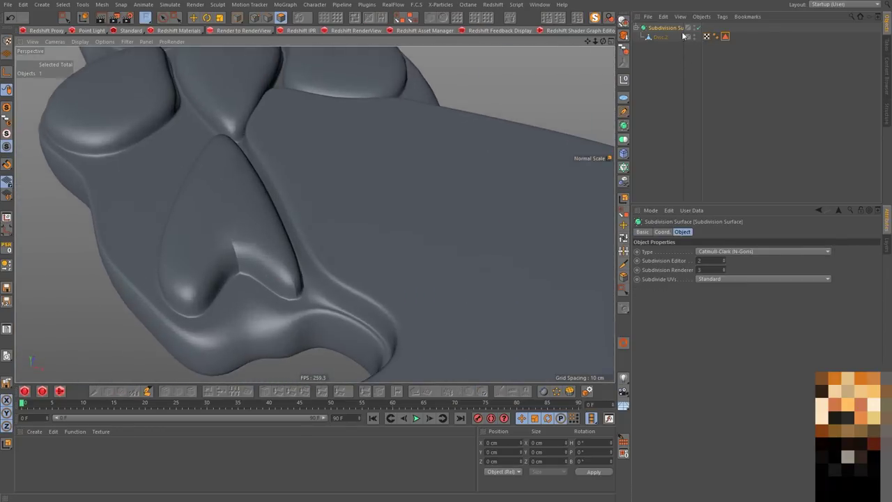
{"action": "left_click", "coordinate": [660, 36]}
{"action": "mouse_move", "coordinate": [227, 253]}
{"action": "left_mouse_down", "text": "alt"}
{"action": "mouse_move", "coordinate": [255, 302]}
{"action": "mouse_move", "coordinate": [255, 258]}
{"action": "mouse_move", "coordinate": [431, 236]}
{"action": "mouse_move", "coordinate": [270, 56]}
{"action": "left_mouse_up", "text": "alt"}
{"action": "left_click", "coordinate": [255, 18]}
{"action": "left_click_drag", "start_coordinate": [375, 221], "coordinate": [446, 292], "text": "alt"}
{"action": "left_click", "coordinate": [499, 391]}
{"action": "mouse_move", "coordinate": [214, 252]}
{"action": "left_mouse_down", "text": "alt"}
{"action": "mouse_move", "coordinate": [328, 195]}
{"action": "mouse_move", "coordinate": [226, 310]}
{"action": "left_mouse_up", "text": "alt"}
{"action": "mouse_move", "coordinate": [320, 262]}
{"action": "left_mouse_down", "text": "alt"}
{"action": "mouse_move", "coordinate": [299, 285]}
{"action": "mouse_move", "coordinate": [360, 241]}
{"action": "mouse_move", "coordinate": [257, 264]}
{"action": "mouse_move", "coordinate": [334, 295]}
{"action": "mouse_move", "coordinate": [466, 272]}
{"action": "mouse_move", "coordinate": [375, 234]}
{"action": "mouse_move", "coordinate": [293, 275]}
{"action": "mouse_move", "coordinate": [365, 258]}
{"action": "mouse_move", "coordinate": [411, 266]}
{"action": "mouse_move", "coordinate": [412, 120]}
{"action": "mouse_move", "coordinate": [336, 294]}
{"action": "mouse_move", "coordinate": [348, 314]}
{"action": "mouse_move", "coordinate": [362, 229]}
{"action": "mouse_move", "coordinate": [358, 113]}
{"action": "mouse_move", "coordinate": [283, 197]}
{"action": "mouse_move", "coordinate": [109, 149]}
{"action": "mouse_move", "coordinate": [328, 165]}
{"action": "mouse_move", "coordinate": [342, 226]}
{"action": "mouse_move", "coordinate": [286, 237]}
{"action": "mouse_move", "coordinate": [381, 216]}
{"action": "mouse_move", "coordinate": [328, 230]}
{"action": "mouse_move", "coordinate": [179, 234]}
{"action": "mouse_move", "coordinate": [275, 235]}
{"action": "left_mouse_up", "text": "alt"}
- Edge-slide the top loop on the Disc.2 cage to about -17% offset
{"action": "key", "text": "q"}
{"action": "mouse_move", "coordinate": [203, 279]}
{"action": "left_mouse_down", "text": "alt"}
{"action": "mouse_move", "coordinate": [218, 280]}
{"action": "mouse_move", "coordinate": [260, 252]}
{"action": "mouse_move", "coordinate": [305, 201]}
{"action": "mouse_move", "coordinate": [414, 249]}
{"action": "mouse_move", "coordinate": [508, 199]}
{"action": "mouse_move", "coordinate": [365, 94]}
{"action": "mouse_move", "coordinate": [243, 193]}
{"action": "mouse_move", "coordinate": [318, 151]}
{"action": "mouse_move", "coordinate": [294, 253]}
{"action": "mouse_move", "coordinate": [405, 195]}
{"action": "mouse_move", "coordinate": [437, 281]}
{"action": "left_mouse_up", "text": "alt"}
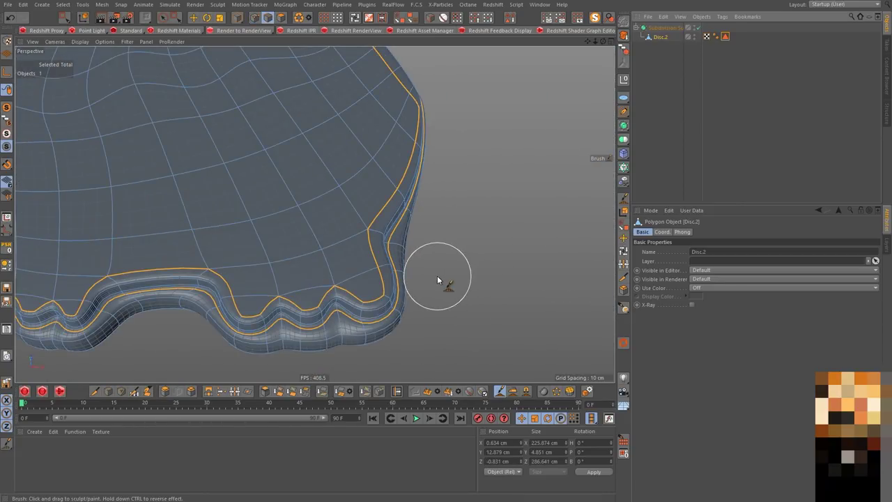
{"action": "key", "text": "m"}
{"action": "key", "text": "o"}
{"action": "mouse_move", "coordinate": [398, 193]}
{"action": "left_mouse_down"}
{"action": "mouse_move", "coordinate": [372, 255]}
{"action": "mouse_move", "coordinate": [305, 179]}
{"action": "left_mouse_up"}
{"action": "right_click_drag", "start_coordinate": [305, 180], "coordinate": [358, 133], "text": "alt"}
{"action": "mouse_move", "coordinate": [358, 134]}
{"action": "left_mouse_down"}
{"action": "mouse_move", "coordinate": [347, 129]}
{"action": "mouse_move", "coordinate": [294, 250]}
{"action": "mouse_move", "coordinate": [427, 252]}
{"action": "mouse_move", "coordinate": [400, 247]}
{"action": "mouse_move", "coordinate": [259, 275]}
{"action": "left_mouse_up"}
{"action": "right_click_drag", "start_coordinate": [258, 275], "coordinate": [423, 202], "text": "alt"}
{"action": "left_click_drag", "start_coordinate": [424, 202], "coordinate": [393, 212], "text": "alt"}
{"action": "right_click_drag", "start_coordinate": [393, 212], "coordinate": [353, 213], "text": "alt"}
{"action": "mouse_move", "coordinate": [353, 214]}
{"action": "left_mouse_down"}
{"action": "mouse_move", "coordinate": [367, 207]}
{"action": "mouse_move", "coordinate": [314, 175]}
{"action": "mouse_move", "coordinate": [372, 254]}
{"action": "mouse_move", "coordinate": [427, 206]}
{"action": "left_mouse_up"}
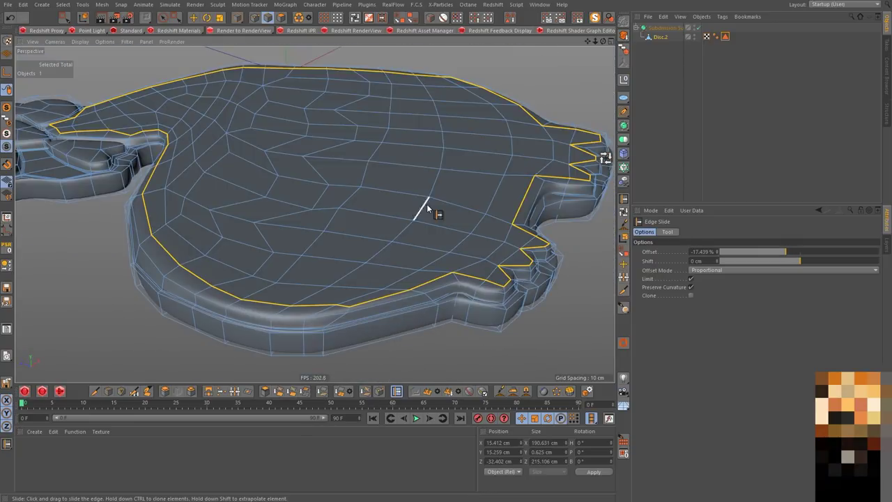
- Fill the loop into a polygon selection and raise it about 2.2 cm
{"action": "left_click", "coordinate": [281, 18], "text": "ctrl"}
{"action": "key", "text": "e"}
{"action": "left_click_drag", "start_coordinate": [328, 71], "coordinate": [330, 65]}
{"action": "mouse_move", "coordinate": [331, 65]}
{"action": "right_mouse_down", "text": "alt"}
{"action": "mouse_move", "coordinate": [307, 91]}
{"action": "mouse_move", "coordinate": [349, 174]}
{"action": "right_mouse_up", "text": "alt"}
{"action": "mouse_move", "coordinate": [349, 174]}
{"action": "left_mouse_down", "text": "alt"}
{"action": "mouse_move", "coordinate": [311, 245]}
{"action": "mouse_move", "coordinate": [365, 213]}
{"action": "mouse_move", "coordinate": [213, 260]}
{"action": "left_mouse_up", "text": "alt"}
- Fill-select the polygons inside the wing loop and prepare to move them
{"action": "key", "text": "u"}
{"action": "key", "text": "l"}
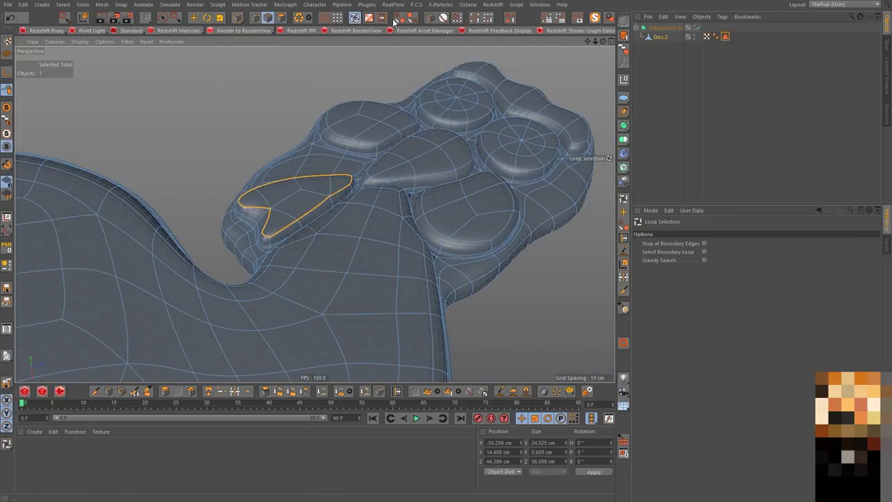
{"action": "left_click", "coordinate": [281, 18], "text": "ctrl"}
{"action": "key", "text": "e"}
{"action": "mouse_move", "coordinate": [296, 213]}
{"action": "left_mouse_down", "text": "alt"}
{"action": "mouse_move", "coordinate": [289, 200]}
{"action": "mouse_move", "coordinate": [318, 219]}
{"action": "mouse_move", "coordinate": [299, 209]}
{"action": "mouse_move", "coordinate": [258, 237]}
{"action": "left_mouse_up", "text": "alt"}
{"action": "scroll", "coordinate": [234, 301], "scroll_direction": "down", "scroll_amount": 5}
{"action": "mouse_move", "coordinate": [233, 302]}
{"action": "left_mouse_down", "text": "alt"}
{"action": "mouse_move", "coordinate": [350, 228]}
{"action": "mouse_move", "coordinate": [364, 244]}
{"action": "left_mouse_up", "text": "alt"}
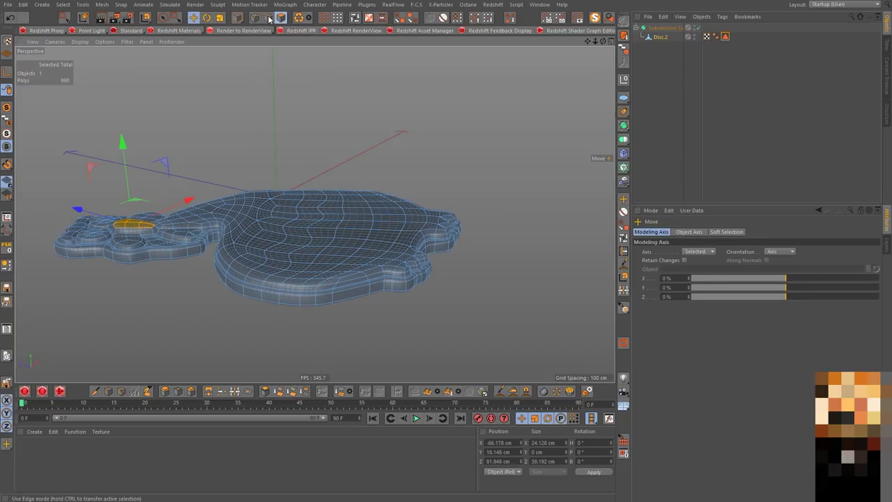
{"action": "scroll", "coordinate": [305, 257], "scroll_direction": "up", "scroll_amount": 3}
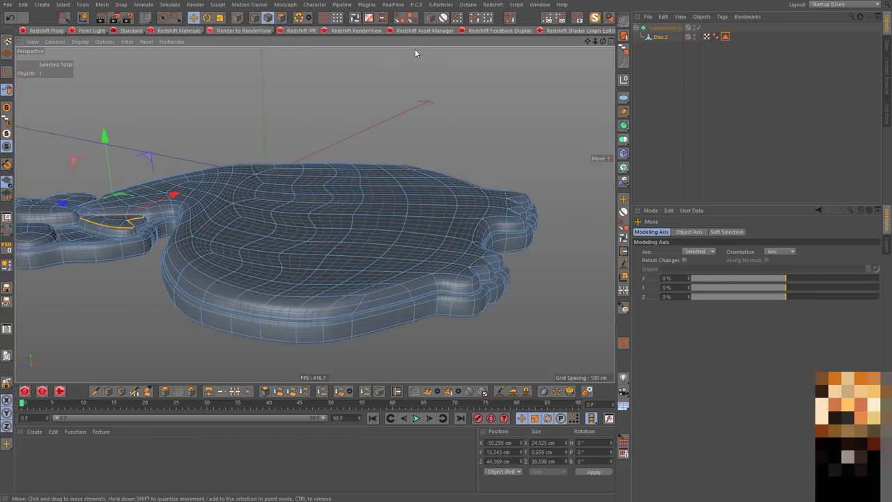
- Loop-select the rim and a cross loop, then fill-select the left part of the top
{"action": "left_click", "coordinate": [650, 36]}
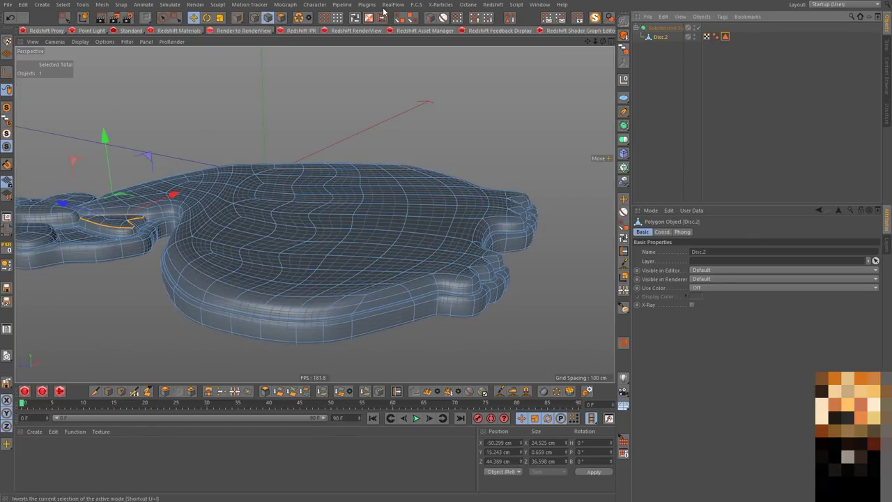
{"action": "left_click", "coordinate": [355, 18]}
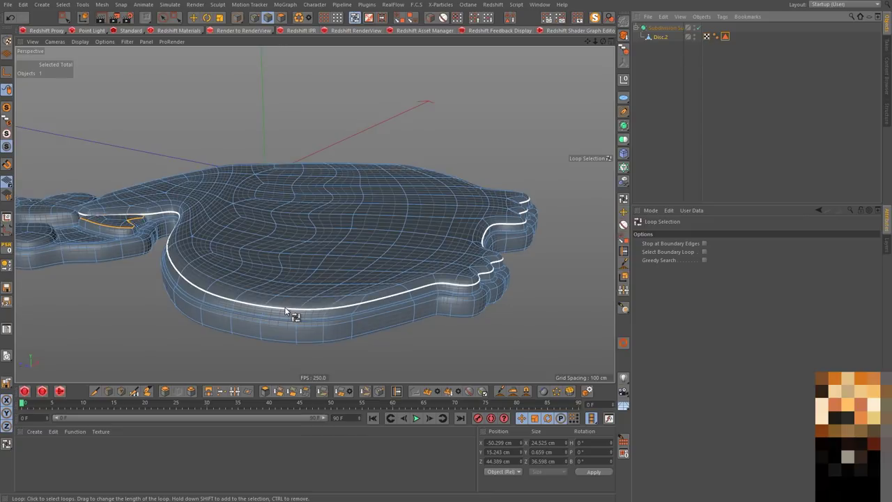
{"action": "left_click", "coordinate": [286, 311]}
{"action": "scroll", "coordinate": [277, 300], "scroll_direction": "up", "scroll_amount": 2}
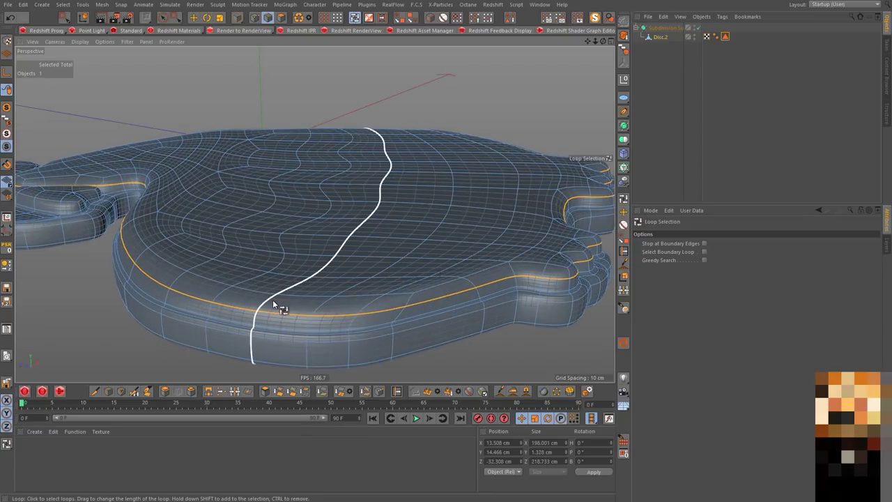
{"action": "scroll", "coordinate": [349, 317], "scroll_direction": "up", "scroll_amount": 2}
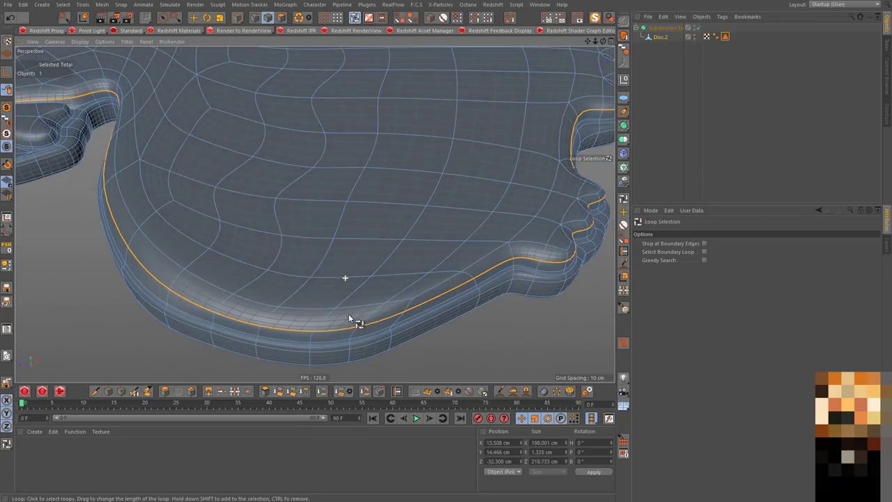
{"action": "left_click", "coordinate": [252, 288], "text": "shift"}
{"action": "scroll", "coordinate": [252, 288], "scroll_direction": "down", "scroll_amount": 3}
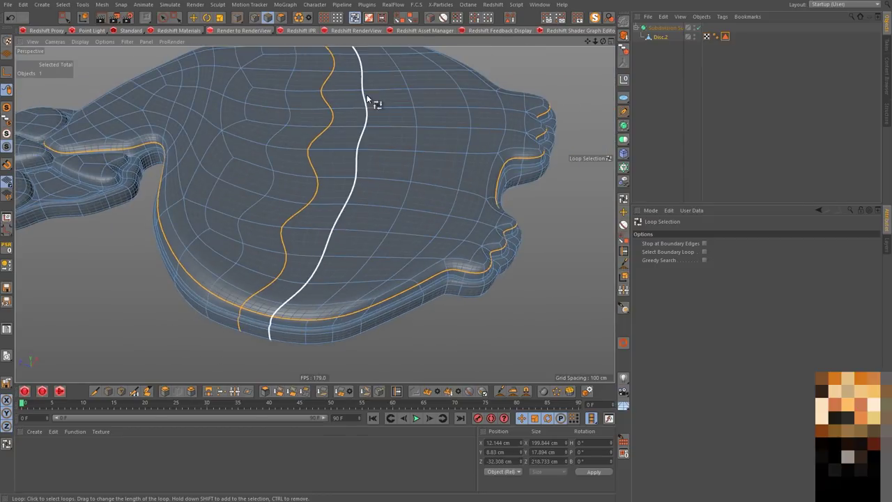
{"action": "left_click", "coordinate": [404, 19]}
{"action": "left_click", "coordinate": [259, 185]}
- Raise the filled head-side region about 2 cm along Y
{"action": "mouse_move", "coordinate": [434, 241]}
{"action": "left_mouse_down", "text": "alt"}
{"action": "mouse_move", "coordinate": [397, 205]}
{"action": "mouse_move", "coordinate": [515, 263]}
{"action": "mouse_move", "coordinate": [499, 265]}
{"action": "mouse_move", "coordinate": [363, 184]}
{"action": "left_mouse_up", "text": "alt"}
{"action": "left_click", "coordinate": [195, 19]}
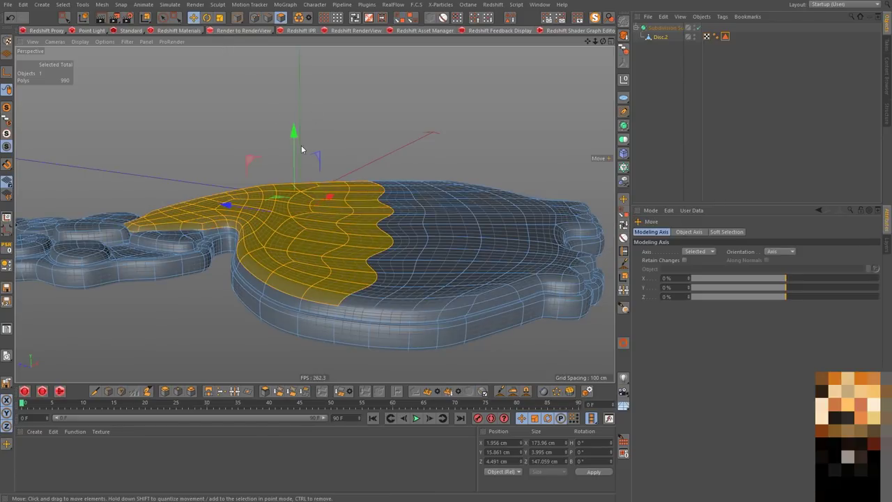
{"action": "left_click_drag", "start_coordinate": [294, 134], "coordinate": [293, 126]}
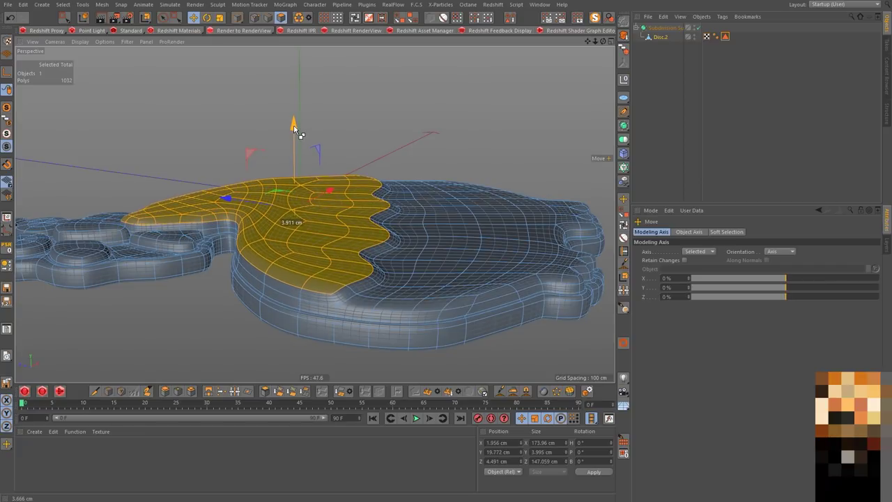
{"action": "mouse_move", "coordinate": [348, 174]}
{"action": "left_mouse_down", "text": "alt"}
{"action": "mouse_move", "coordinate": [355, 221]}
{"action": "mouse_move", "coordinate": [340, 204]}
{"action": "mouse_move", "coordinate": [348, 237]}
{"action": "left_mouse_up", "text": "alt"}
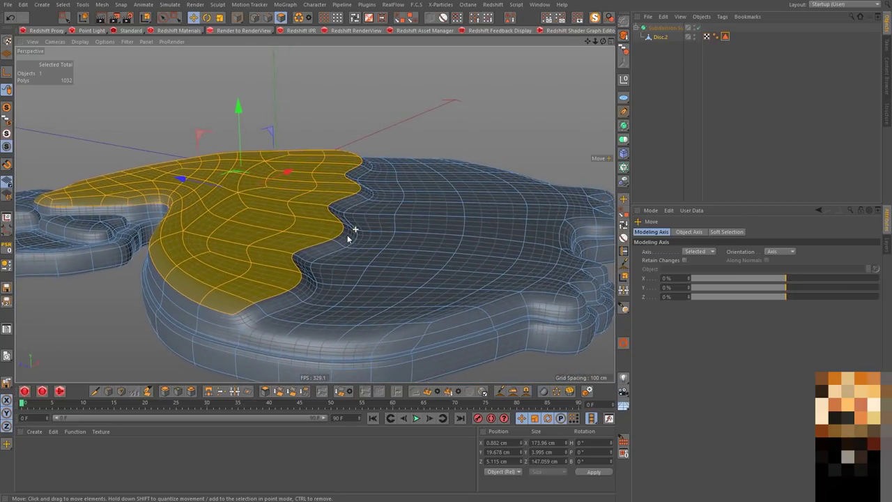
{"action": "mouse_move", "coordinate": [318, 319]}
{"action": "left_mouse_down", "text": "alt"}
{"action": "mouse_move", "coordinate": [295, 323]}
{"action": "mouse_move", "coordinate": [270, 295]}
{"action": "left_mouse_up", "text": "alt"}
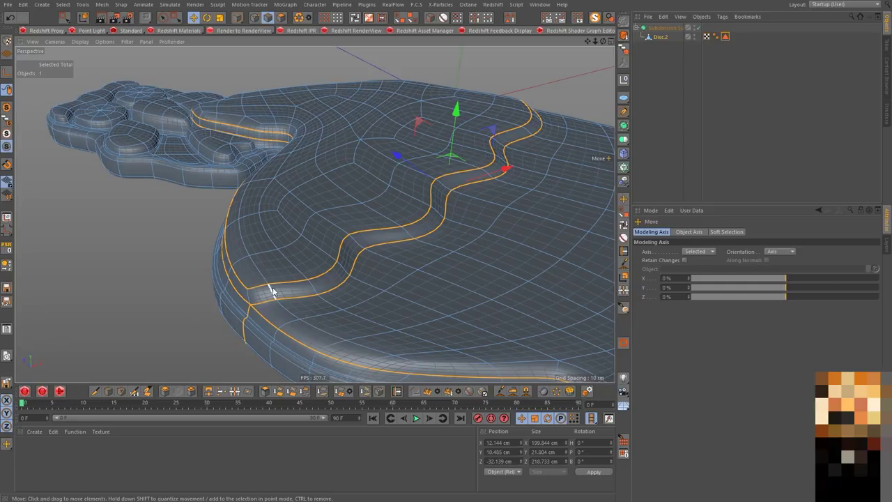
- Nudge the wavy border loop up along Y and slightly along Z
{"action": "mouse_move", "coordinate": [444, 229]}
{"action": "left_mouse_down", "text": "alt"}
{"action": "mouse_move", "coordinate": [356, 249]}
{"action": "mouse_move", "coordinate": [187, 225]}
{"action": "left_mouse_up", "text": "alt"}
{"action": "scroll", "coordinate": [271, 246], "scroll_direction": "down", "scroll_amount": 5}
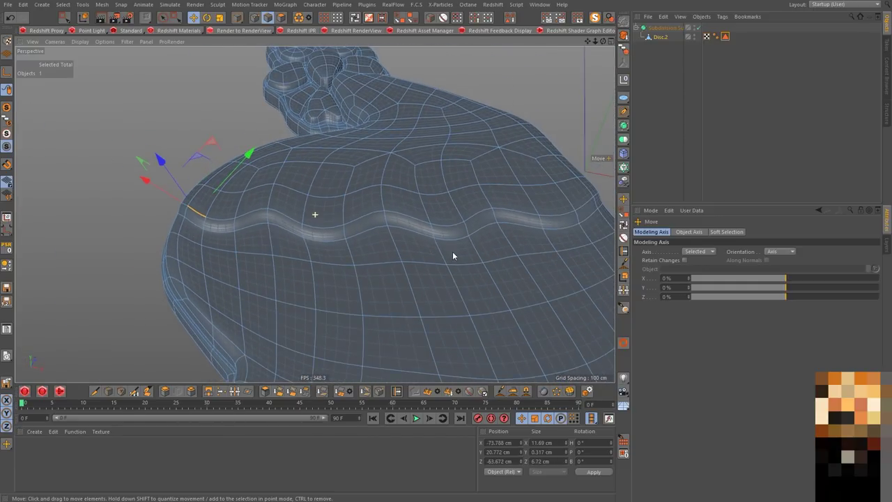
{"action": "left_click_drag", "start_coordinate": [454, 255], "coordinate": [403, 248], "text": "alt"}
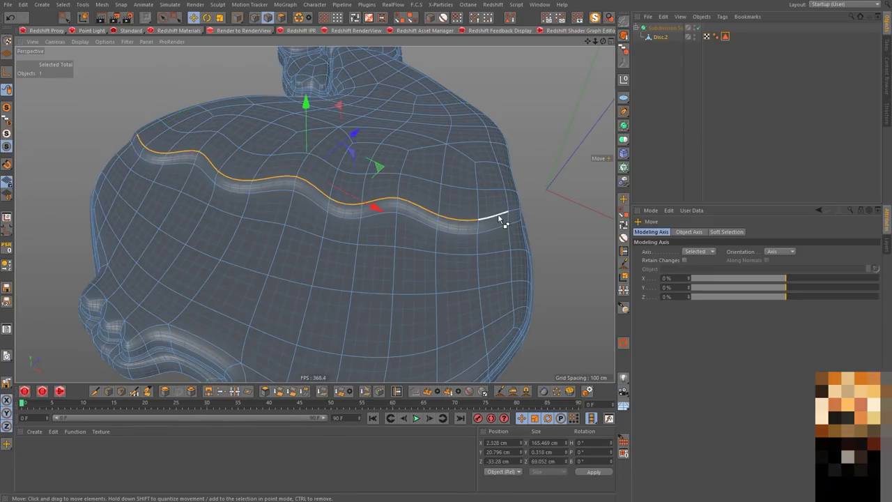
{"action": "mouse_move", "coordinate": [354, 245]}
{"action": "left_mouse_down", "text": "alt"}
{"action": "mouse_move", "coordinate": [283, 243]}
{"action": "mouse_move", "coordinate": [395, 237]}
{"action": "left_mouse_up", "text": "alt"}
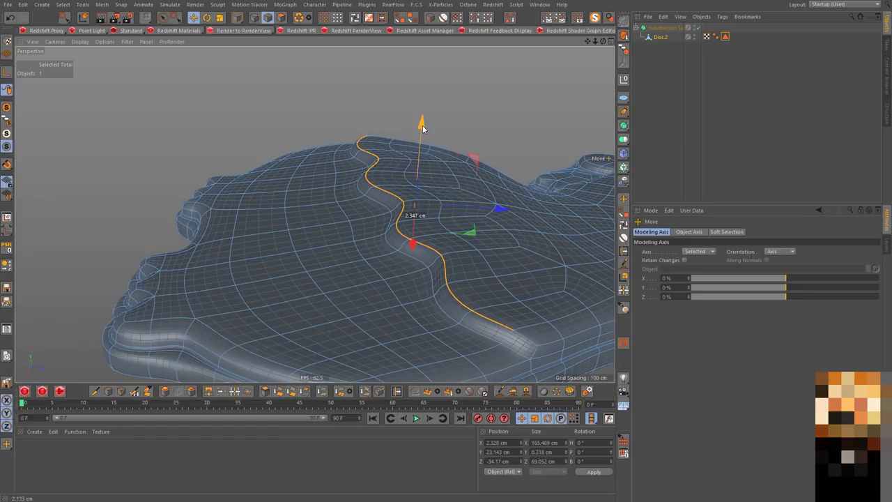
{"action": "left_click_drag", "start_coordinate": [422, 127], "coordinate": [423, 124]}
{"action": "left_click_drag", "start_coordinate": [490, 210], "coordinate": [502, 214]}
{"action": "mouse_move", "coordinate": [471, 266]}
{"action": "left_mouse_down", "text": "alt"}
{"action": "mouse_move", "coordinate": [504, 286]}
{"action": "mouse_move", "coordinate": [547, 293]}
{"action": "mouse_move", "coordinate": [427, 289]}
{"action": "mouse_move", "coordinate": [383, 317]}
{"action": "mouse_move", "coordinate": [497, 216]}
{"action": "mouse_move", "coordinate": [400, 298]}
{"action": "mouse_move", "coordinate": [415, 251]}
{"action": "mouse_move", "coordinate": [409, 236]}
{"action": "mouse_move", "coordinate": [370, 216]}
{"action": "mouse_move", "coordinate": [458, 249]}
{"action": "mouse_move", "coordinate": [368, 214]}
{"action": "left_mouse_up", "text": "alt"}
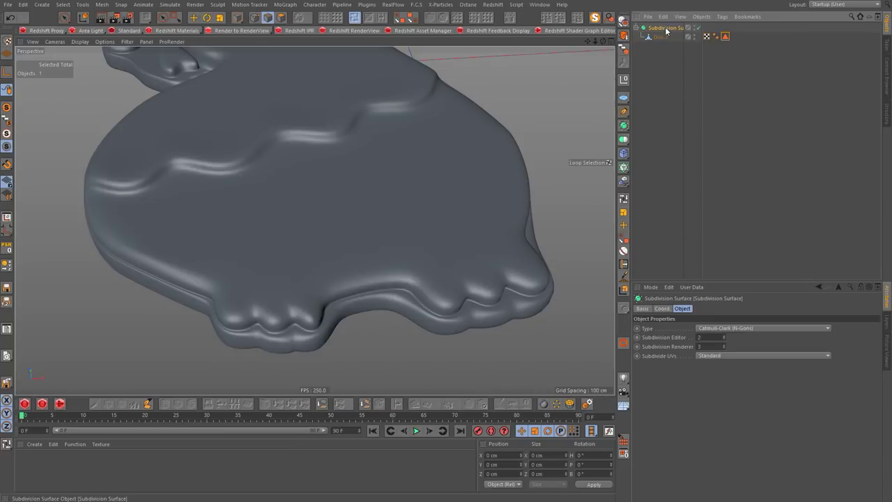
- Lower the render subdivision level to 2 and group the Subdivision Surface under a new Null
{"action": "left_click", "coordinate": [724, 350]}
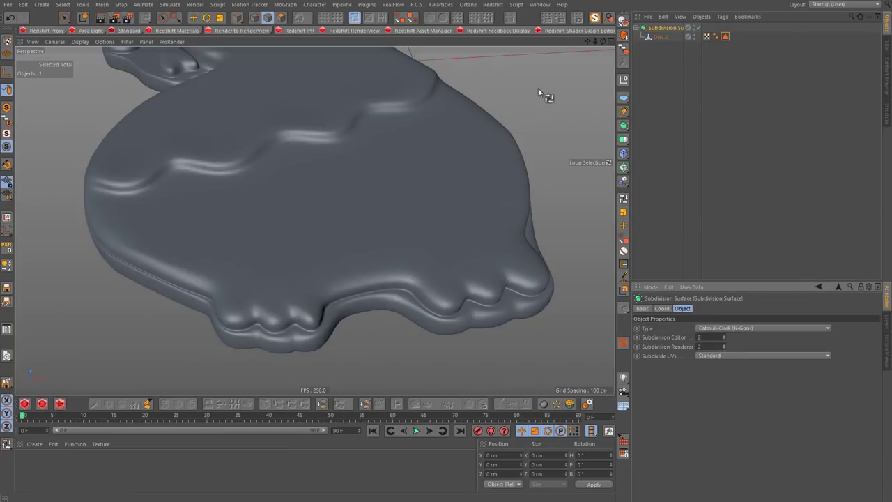
{"action": "left_click", "coordinate": [657, 38]}
{"action": "scroll", "coordinate": [424, 252], "scroll_direction": "up", "scroll_amount": 2}
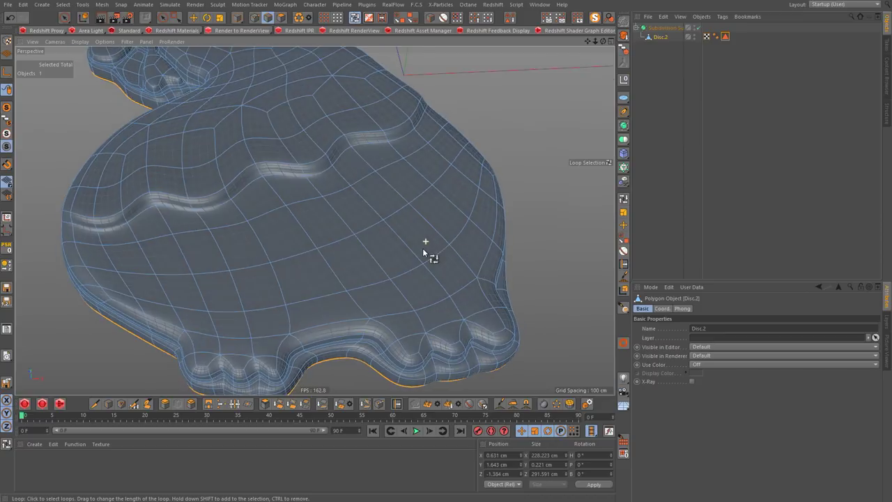
{"action": "left_click", "coordinate": [664, 28]}
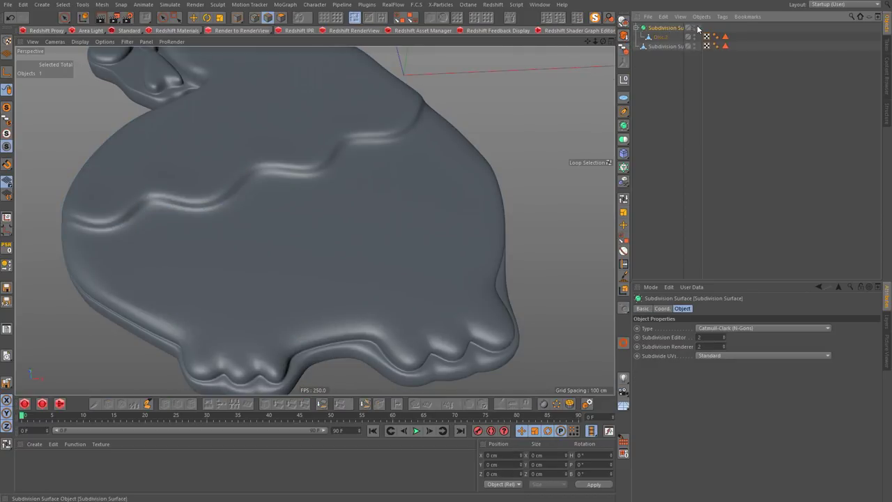
{"action": "key", "text": "alt+g"}
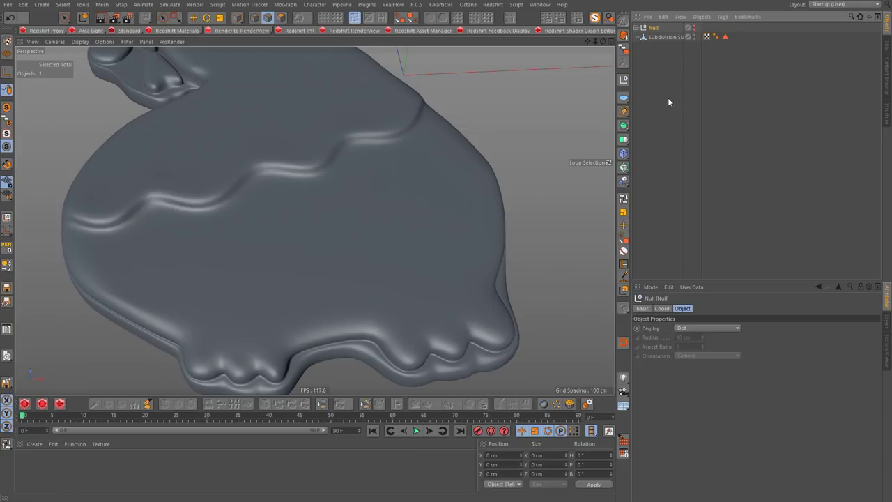
{"action": "left_click", "coordinate": [662, 38]}
- Return to Model mode and orbit to an oblique view of the cookie from above
{"action": "mouse_move", "coordinate": [434, 193]}
{"action": "left_mouse_down", "text": "alt"}
{"action": "mouse_move", "coordinate": [378, 225]}
{"action": "mouse_move", "coordinate": [366, 204]}
{"action": "mouse_move", "coordinate": [366, 171]}
{"action": "left_mouse_up", "text": "alt"}
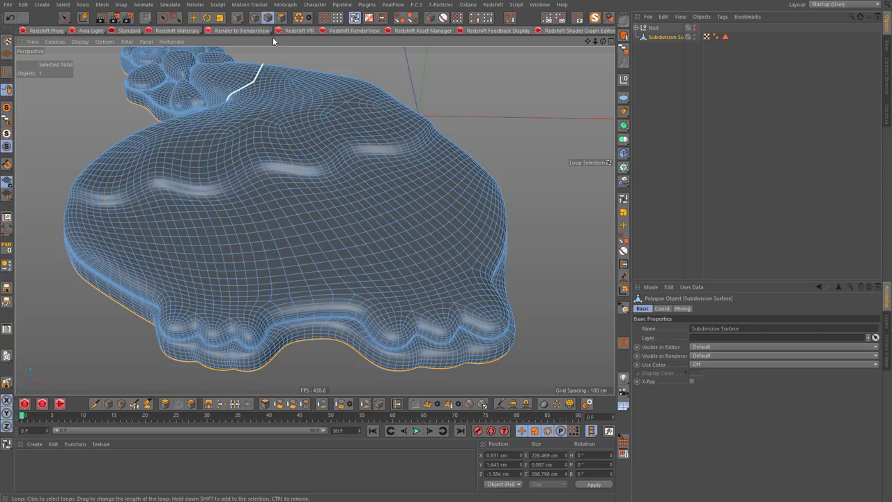
{"action": "left_click", "coordinate": [237, 18]}
{"action": "scroll", "coordinate": [321, 210], "scroll_direction": "up", "scroll_amount": 3}
{"action": "scroll", "coordinate": [323, 245], "scroll_direction": "up", "scroll_amount": 3}
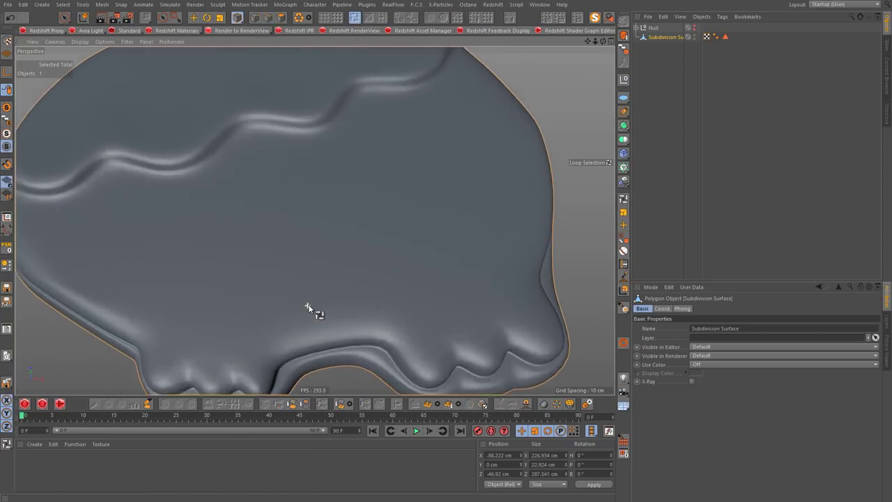
{"action": "scroll", "coordinate": [314, 224], "scroll_direction": "up", "scroll_amount": 3}
{"action": "scroll", "coordinate": [314, 224], "scroll_direction": "down", "scroll_amount": 3}
{"action": "mouse_move", "coordinate": [317, 209]}
{"action": "left_mouse_down", "text": "alt"}
{"action": "mouse_move", "coordinate": [319, 294]}
{"action": "mouse_move", "coordinate": [322, 233]}
{"action": "left_mouse_up", "text": "alt"}
{"action": "scroll", "coordinate": [273, 282], "scroll_direction": "up", "scroll_amount": 2}
{"action": "mouse_move", "coordinate": [273, 278]}
{"action": "left_mouse_down", "text": "alt"}
{"action": "mouse_move", "coordinate": [319, 104]}
{"action": "mouse_move", "coordinate": [334, 140]}
{"action": "mouse_move", "coordinate": [284, 248]}
{"action": "left_mouse_up", "text": "alt"}
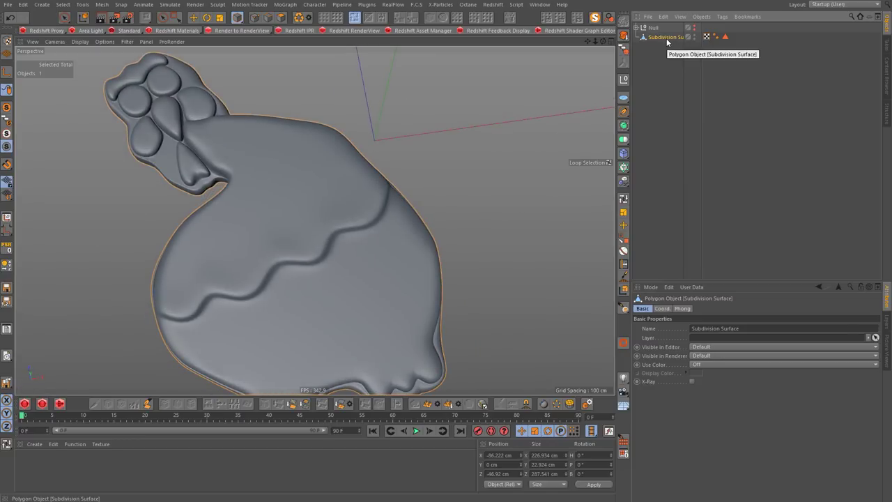
- In Edge mode, loop-select the edge loop running around the cookie's outer rim
{"action": "left_click", "coordinate": [269, 20]}
{"action": "left_click_drag", "start_coordinate": [322, 190], "coordinate": [354, 81], "text": "alt"}
{"action": "scroll", "coordinate": [311, 187], "scroll_direction": "up", "scroll_amount": 3}
{"action": "left_click", "coordinate": [310, 186]}
{"action": "mouse_move", "coordinate": [310, 187]}
{"action": "left_mouse_down", "text": "alt"}
{"action": "mouse_move", "coordinate": [363, 223]}
{"action": "mouse_move", "coordinate": [409, 183]}
{"action": "mouse_move", "coordinate": [414, 217]}
{"action": "mouse_move", "coordinate": [398, 251]}
{"action": "mouse_move", "coordinate": [332, 322]}
{"action": "mouse_move", "coordinate": [368, 169]}
{"action": "mouse_move", "coordinate": [338, 334]}
{"action": "mouse_move", "coordinate": [387, 264]}
{"action": "mouse_move", "coordinate": [363, 306]}
{"action": "left_mouse_up", "text": "alt"}
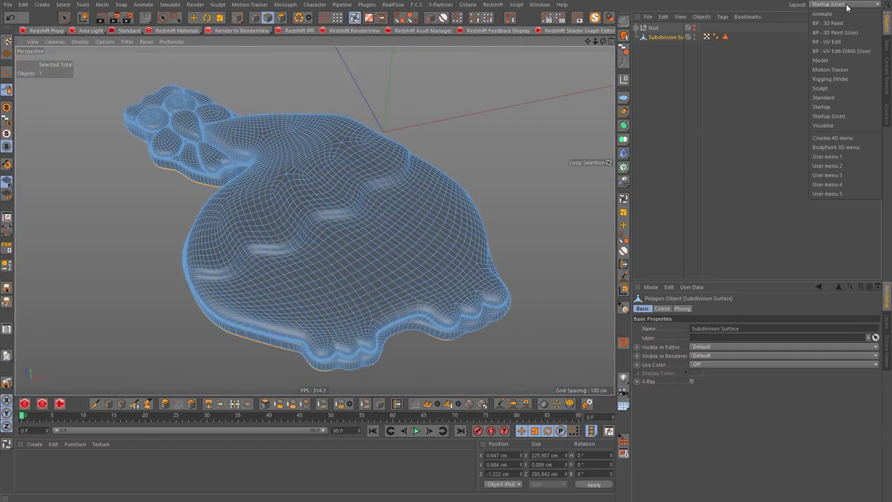
- Switch to the BP - UV Edit layout in UV Polygon mode with all polygons deselected
{"action": "left_click", "coordinate": [841, 44]}
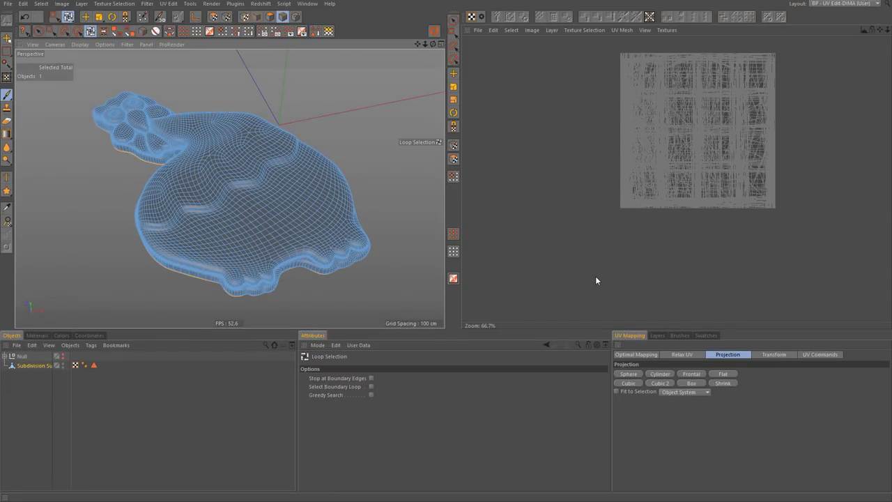
{"action": "left_click_drag", "start_coordinate": [268, 241], "coordinate": [334, 204], "text": "alt"}
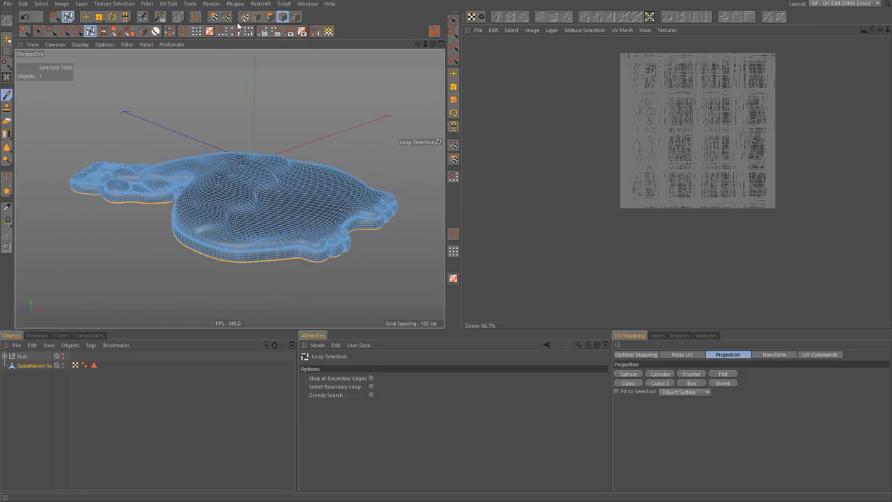
{"action": "left_click", "coordinate": [213, 17]}
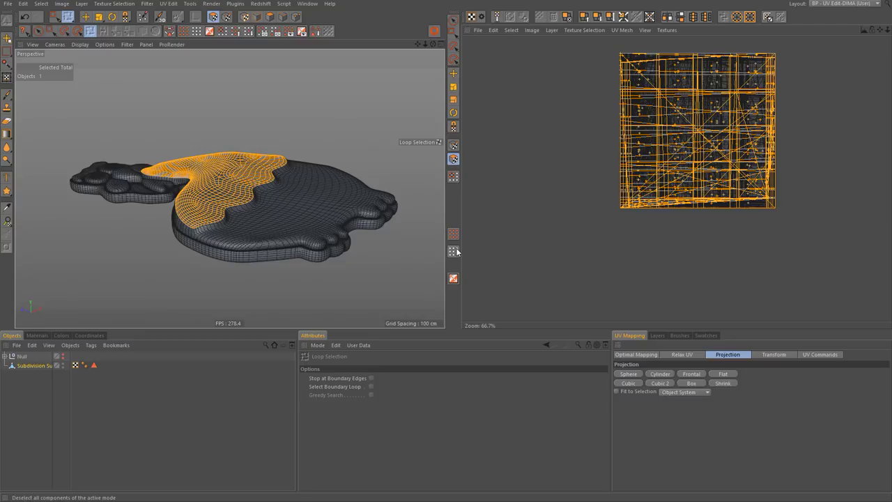
{"action": "left_click", "coordinate": [453, 278]}
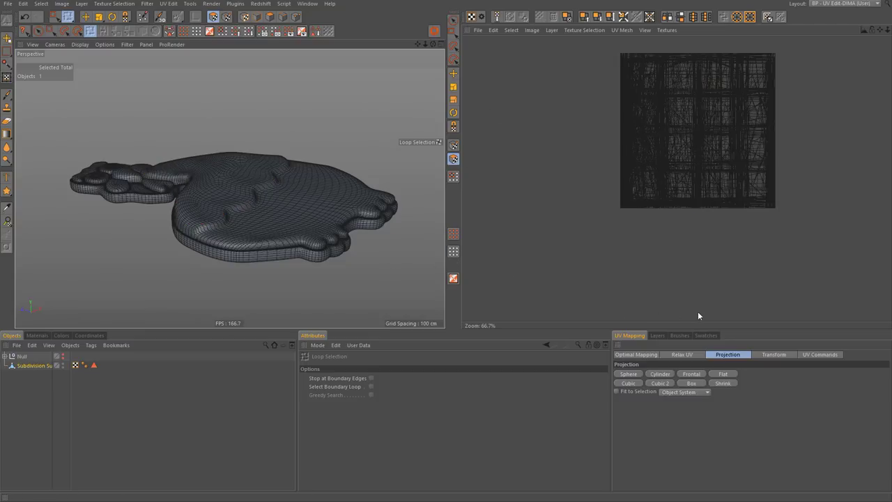
- Maximise the Top view with the reference photo and project the UVs Frontally
{"action": "middle_click", "coordinate": [348, 220]}
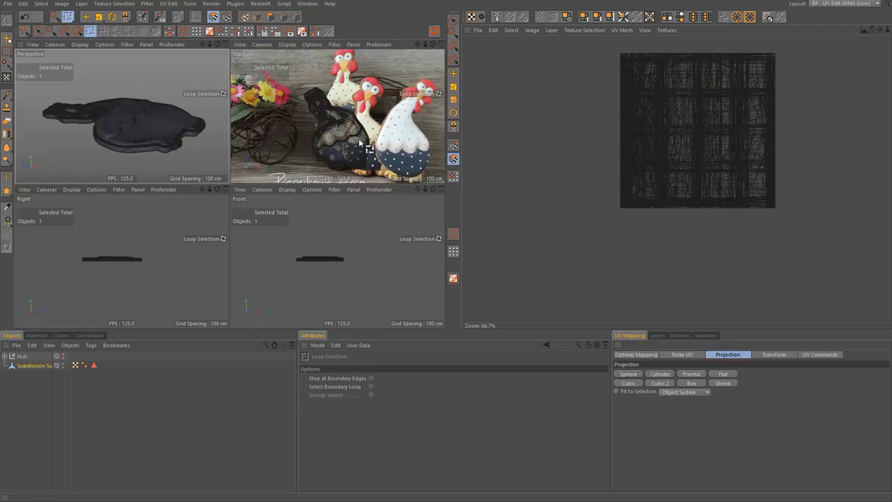
{"action": "middle_click", "coordinate": [359, 144]}
{"action": "left_click", "coordinate": [691, 374]}
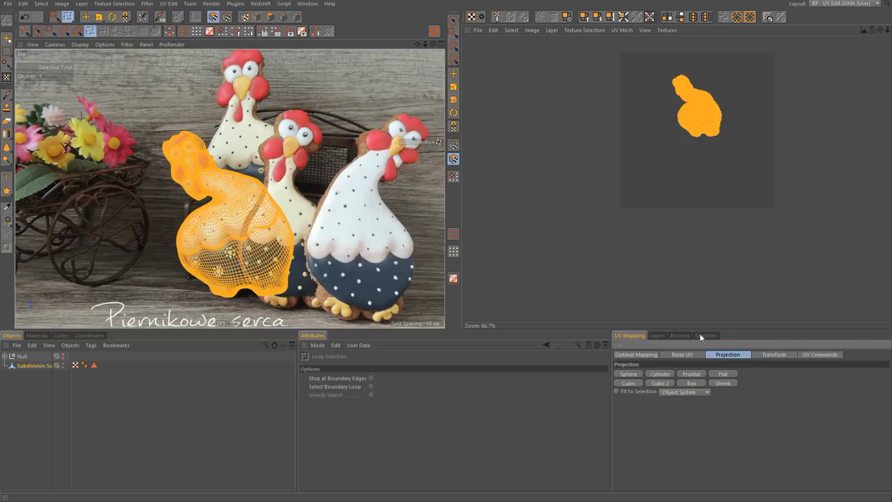
- Relax the cookie's UVs with Cut Selected Edges on, reapplying with the LSCM method
{"action": "left_click", "coordinate": [689, 357]}
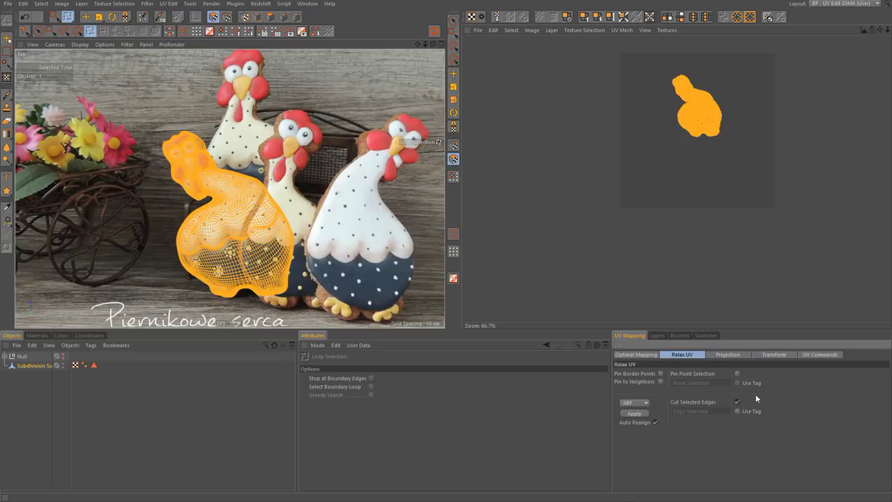
{"action": "left_click", "coordinate": [634, 414]}
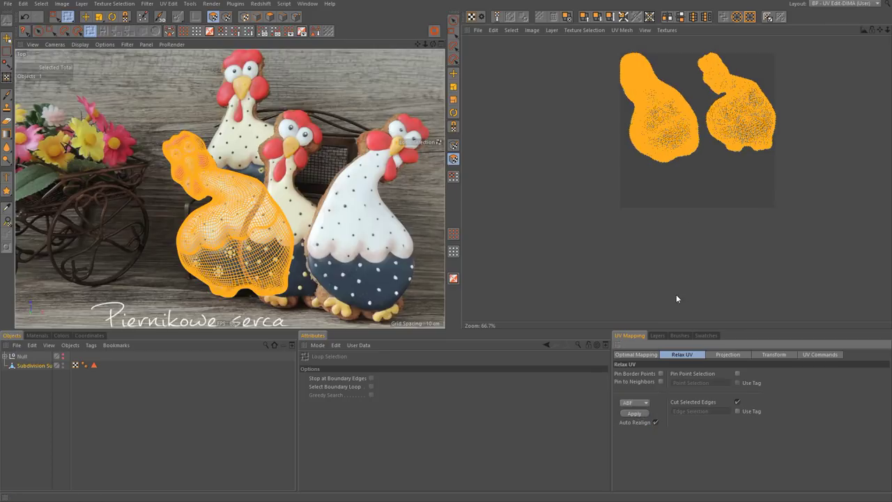
{"action": "left_click", "coordinate": [636, 412]}
{"action": "left_click", "coordinate": [634, 414]}
{"action": "left_click", "coordinate": [633, 419]}
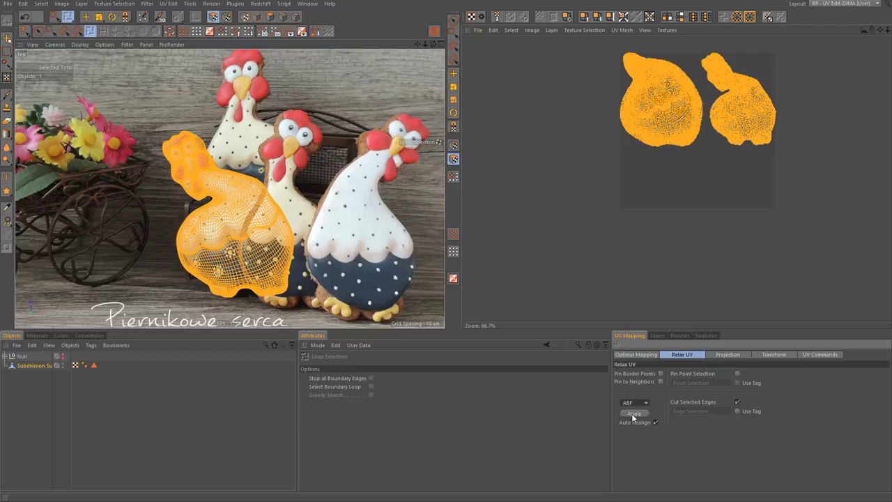
{"action": "left_click", "coordinate": [633, 419]}
{"action": "scroll", "coordinate": [674, 106], "scroll_direction": "up", "scroll_amount": 5}
{"action": "scroll", "coordinate": [675, 106], "scroll_direction": "up", "scroll_amount": 2}
{"action": "scroll", "coordinate": [655, 199], "scroll_direction": "up", "scroll_amount": 2}
{"action": "scroll", "coordinate": [619, 303], "scroll_direction": "up", "scroll_amount": 1}
{"action": "scroll", "coordinate": [647, 236], "scroll_direction": "down", "scroll_amount": 3}
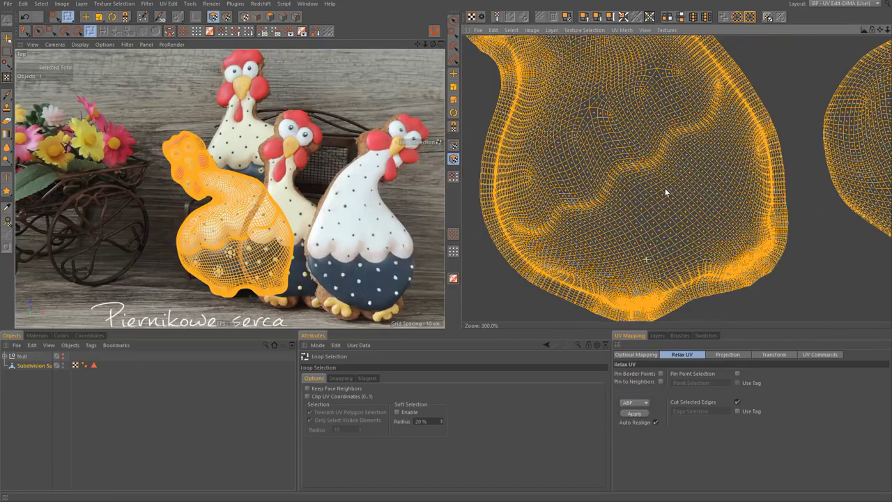
{"action": "scroll", "coordinate": [599, 62], "scroll_direction": "up", "scroll_amount": 2}
{"action": "scroll", "coordinate": [599, 63], "scroll_direction": "up", "scroll_amount": 4}
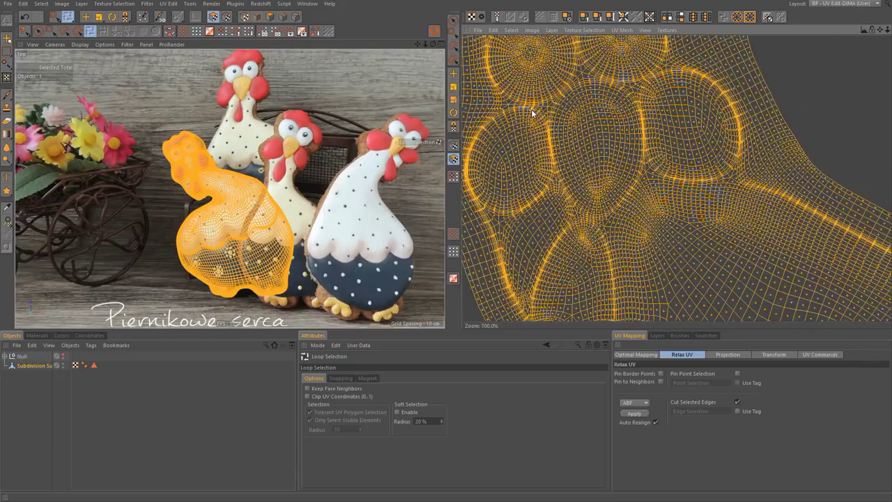
{"action": "scroll", "coordinate": [558, 108], "scroll_direction": "up", "scroll_amount": 4}
{"action": "scroll", "coordinate": [542, 184], "scroll_direction": "up", "scroll_amount": 3}
{"action": "scroll", "coordinate": [542, 181], "scroll_direction": "down", "scroll_amount": 4}
{"action": "scroll", "coordinate": [534, 89], "scroll_direction": "down", "scroll_amount": 3}
{"action": "scroll", "coordinate": [528, 86], "scroll_direction": "up", "scroll_amount": 3}
{"action": "scroll", "coordinate": [614, 113], "scroll_direction": "down", "scroll_amount": 3}
{"action": "scroll", "coordinate": [614, 113], "scroll_direction": "down", "scroll_amount": 2}
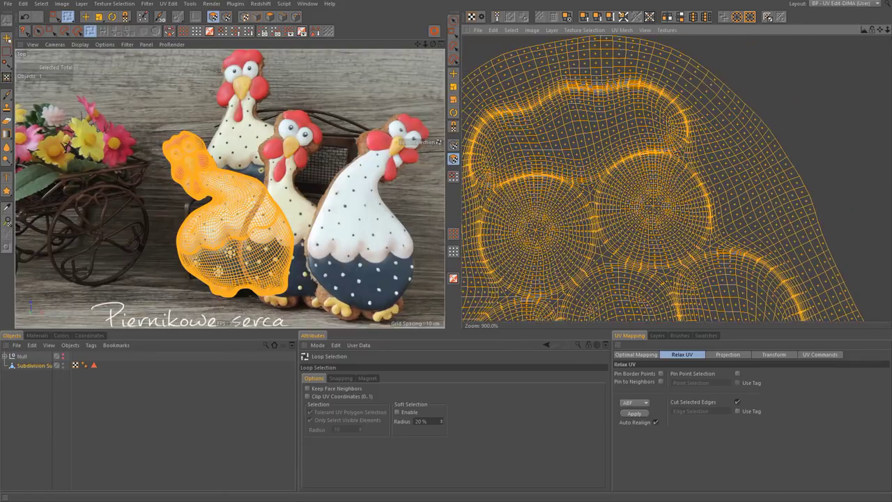
{"action": "scroll", "coordinate": [631, 82], "scroll_direction": "up", "scroll_amount": 4}
{"action": "scroll", "coordinate": [617, 44], "scroll_direction": "down", "scroll_amount": 3}
{"action": "scroll", "coordinate": [617, 64], "scroll_direction": "down", "scroll_amount": 2}
{"action": "scroll", "coordinate": [659, 156], "scroll_direction": "down", "scroll_amount": 2}
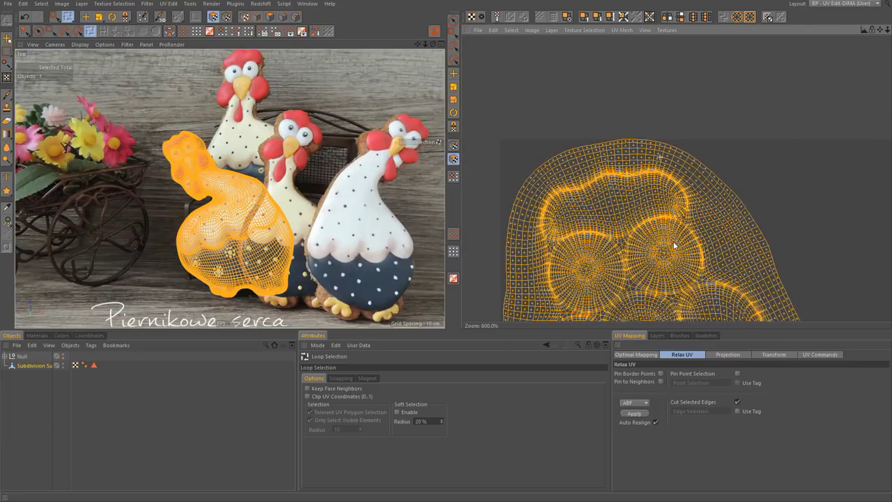
{"action": "scroll", "coordinate": [673, 241], "scroll_direction": "down", "scroll_amount": 2}
{"action": "scroll", "coordinate": [674, 241], "scroll_direction": "up", "scroll_amount": 3}
{"action": "scroll", "coordinate": [707, 318], "scroll_direction": "up", "scroll_amount": 1}
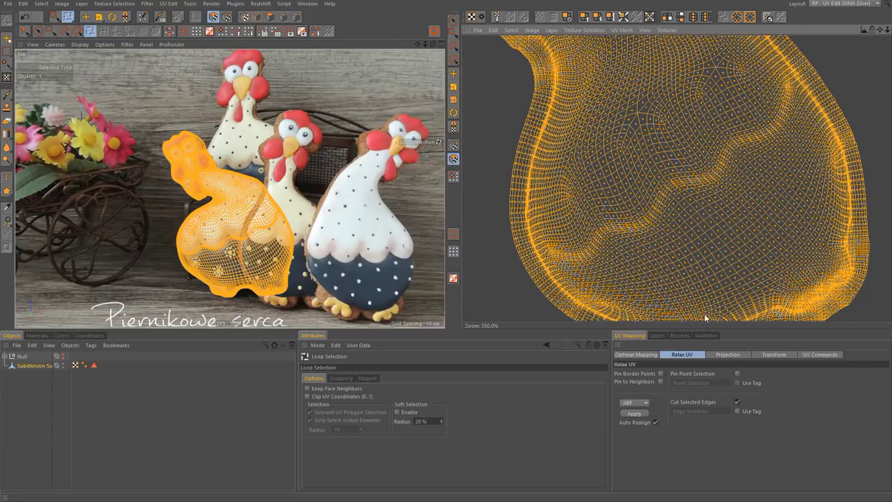
{"action": "scroll", "coordinate": [639, 201], "scroll_direction": "up", "scroll_amount": 3}
{"action": "scroll", "coordinate": [638, 200], "scroll_direction": "up", "scroll_amount": 3}
{"action": "scroll", "coordinate": [639, 201], "scroll_direction": "down", "scroll_amount": 2}
- Apply Optimal Mapping Realign with Equalize Island Size and 1% spacing to both hen-shaped islands
{"action": "scroll", "coordinate": [644, 242], "scroll_direction": "down", "scroll_amount": 2}
{"action": "scroll", "coordinate": [667, 250], "scroll_direction": "down", "scroll_amount": 3}
{"action": "scroll", "coordinate": [672, 265], "scroll_direction": "down", "scroll_amount": 3}
{"action": "scroll", "coordinate": [678, 281], "scroll_direction": "down", "scroll_amount": 1}
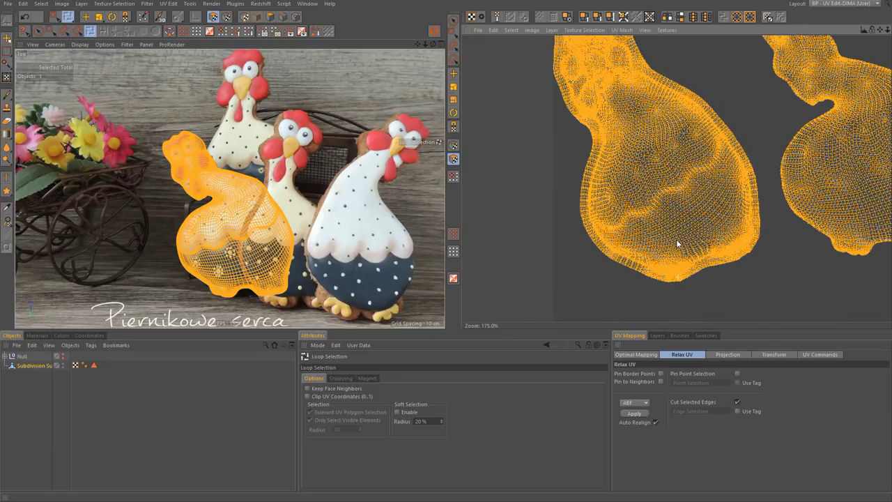
{"action": "scroll", "coordinate": [672, 224], "scroll_direction": "down", "scroll_amount": 1}
{"action": "scroll", "coordinate": [669, 217], "scroll_direction": "down", "scroll_amount": 1}
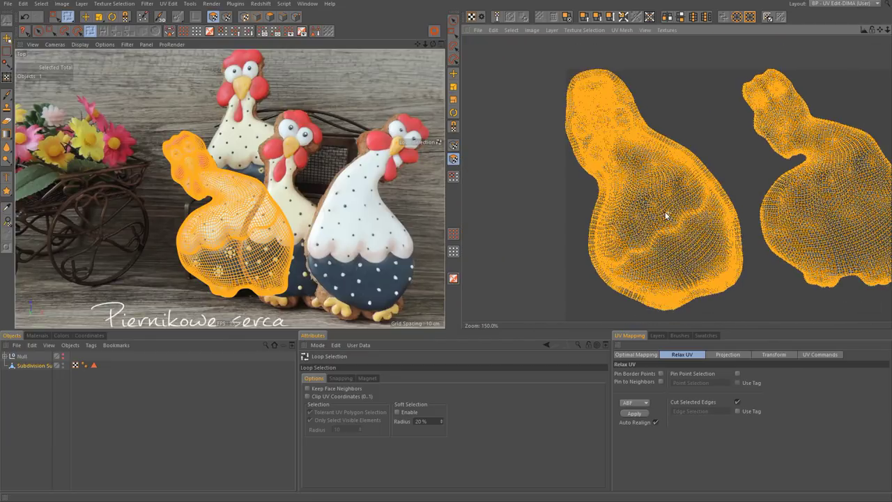
{"action": "scroll", "coordinate": [676, 278], "scroll_direction": "down", "scroll_amount": 1}
{"action": "left_click", "coordinate": [642, 355]}
{"action": "scroll", "coordinate": [655, 232], "scroll_direction": "down", "scroll_amount": 3}
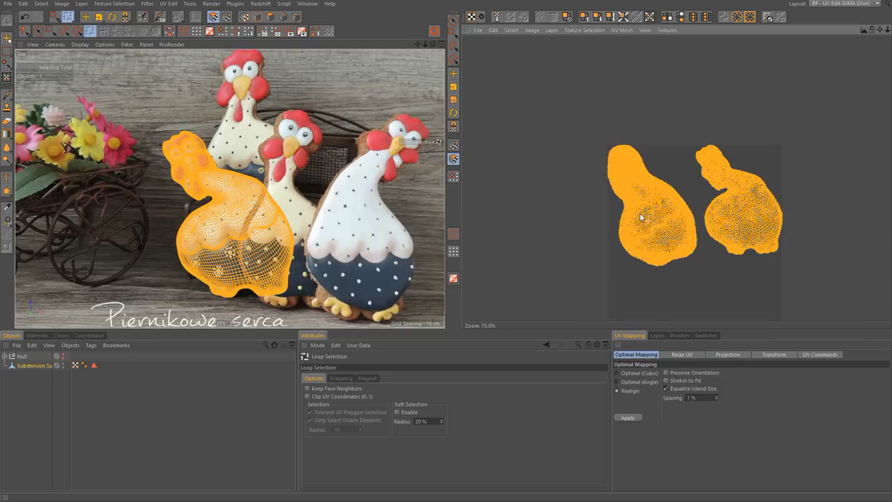
{"action": "left_click", "coordinate": [630, 418]}
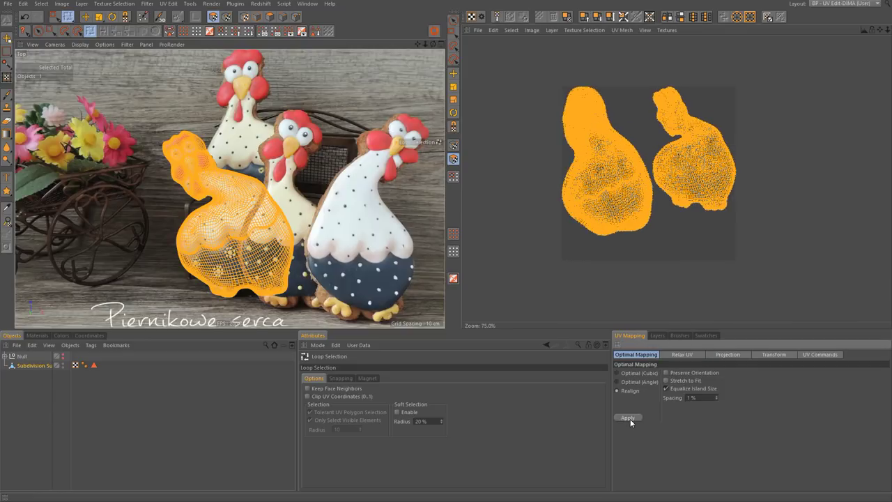
{"action": "scroll", "coordinate": [634, 166], "scroll_direction": "up", "scroll_amount": 1}
{"action": "scroll", "coordinate": [634, 166], "scroll_direction": "up", "scroll_amount": 3}
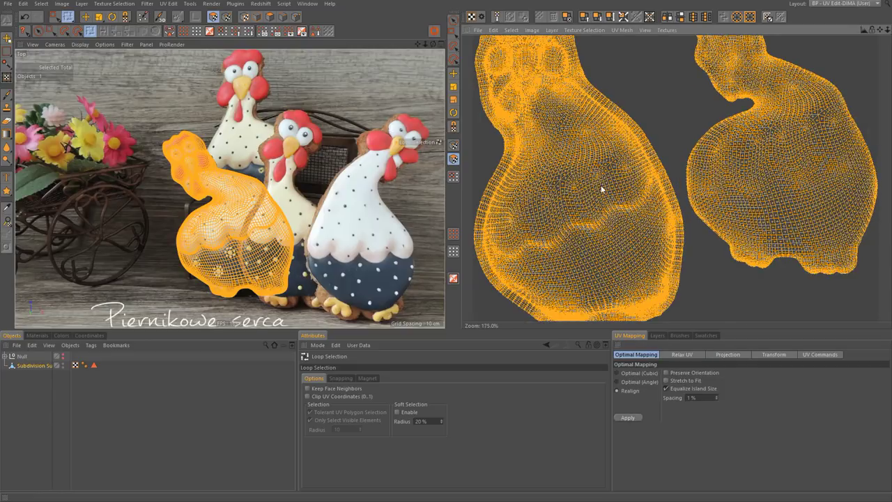
{"action": "middle_click_drag", "start_coordinate": [722, 183], "coordinate": [717, 183]}
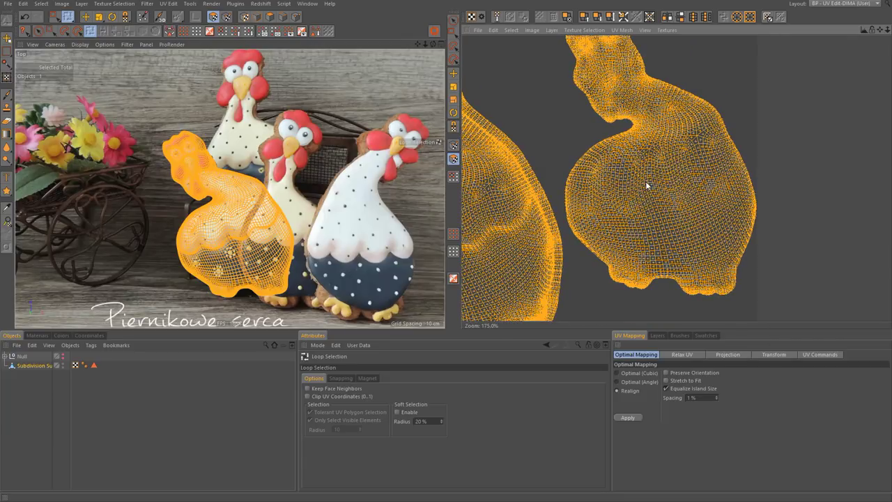
{"action": "scroll", "coordinate": [646, 183], "scroll_direction": "down", "scroll_amount": 2}
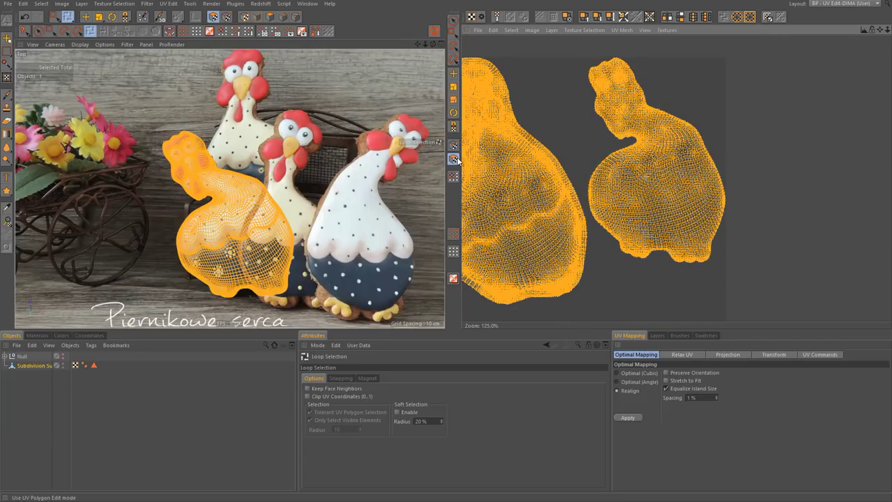
- Select the whole right UV island and scale it down around its centre
{"action": "left_click", "coordinate": [453, 72]}
{"action": "left_click", "coordinate": [625, 207]}
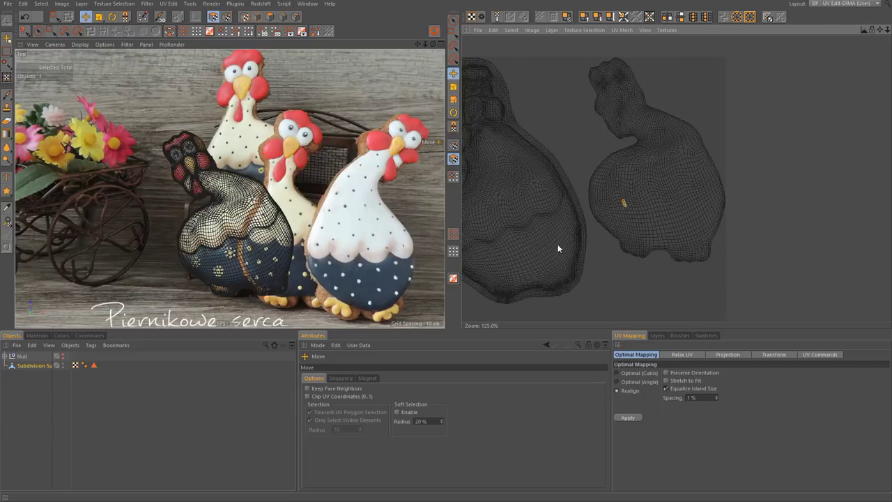
{"action": "double_click", "coordinate": [623, 202]}
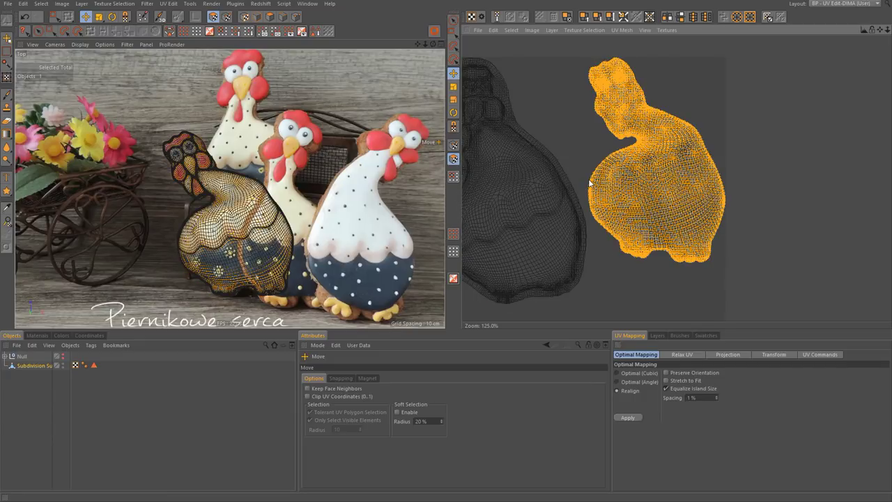
{"action": "scroll", "coordinate": [591, 182], "scroll_direction": "down", "scroll_amount": 2}
{"action": "left_click", "coordinate": [453, 86]}
{"action": "left_click_drag", "start_coordinate": [635, 180], "coordinate": [632, 175]}
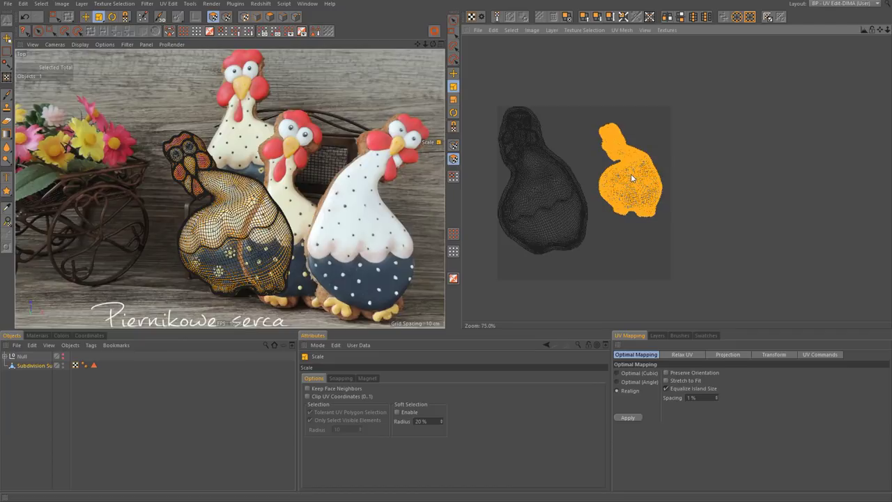
- Grow a selection to the entire left UV island and realign it
{"action": "left_click", "coordinate": [548, 180]}
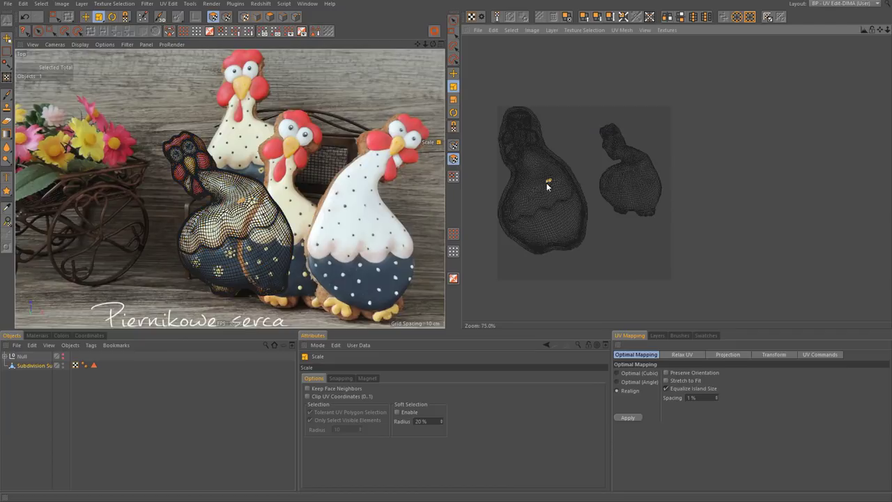
{"action": "key", "text": "u"}
{"action": "key", "text": "w"}
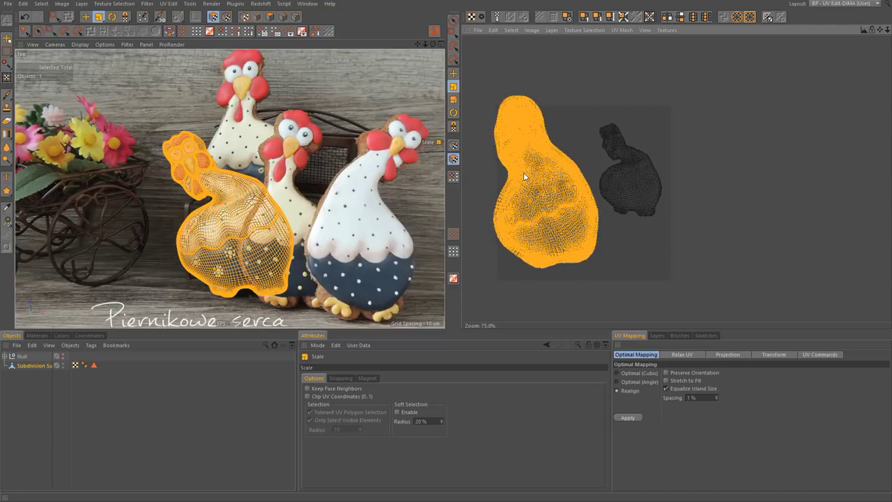
{"action": "scroll", "coordinate": [523, 172], "scroll_direction": "down", "scroll_amount": 1}
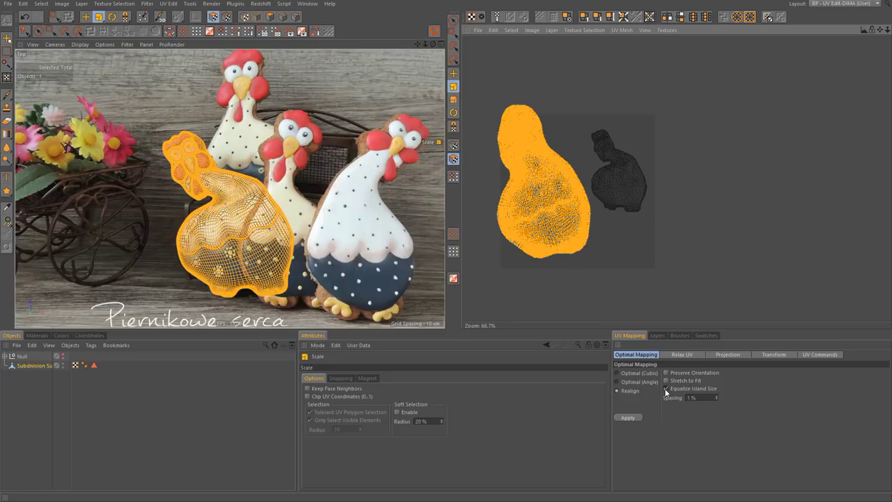
{"action": "left_click", "coordinate": [631, 417]}
{"action": "scroll", "coordinate": [548, 271], "scroll_direction": "up", "scroll_amount": 1}
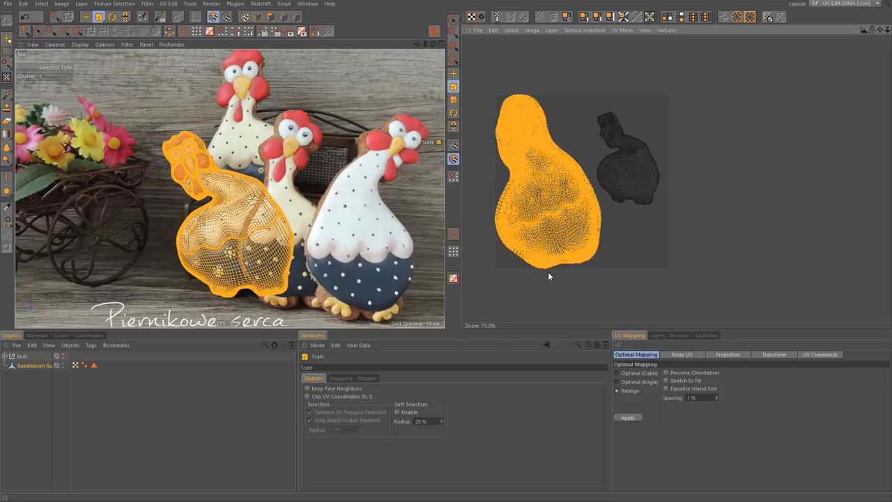
{"action": "scroll", "coordinate": [548, 272], "scroll_direction": "up", "scroll_amount": 1}
{"action": "scroll", "coordinate": [554, 298], "scroll_direction": "up", "scroll_amount": 1}
{"action": "scroll", "coordinate": [570, 318], "scroll_direction": "down", "scroll_amount": 1}
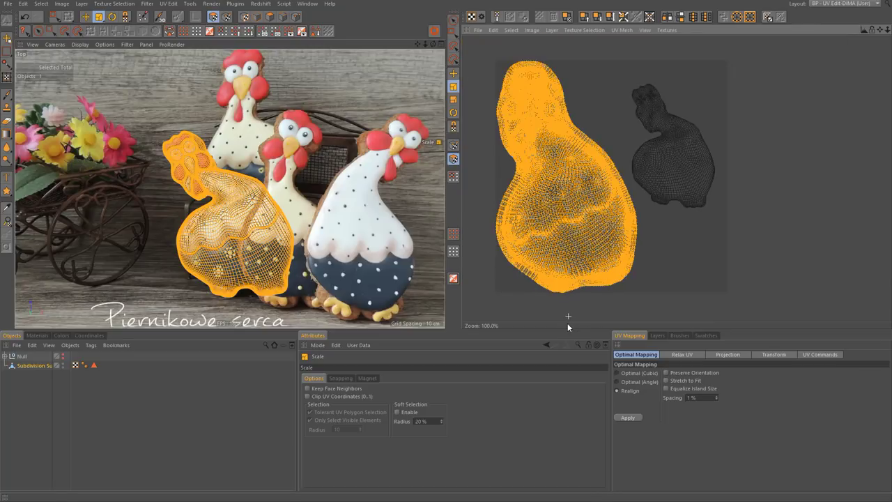
{"action": "scroll", "coordinate": [565, 313], "scroll_direction": "up", "scroll_amount": 2}
{"action": "scroll", "coordinate": [560, 301], "scroll_direction": "up", "scroll_amount": 1}
{"action": "scroll", "coordinate": [564, 286], "scroll_direction": "down", "scroll_amount": 1}
{"action": "scroll", "coordinate": [573, 297], "scroll_direction": "down", "scroll_amount": 3}
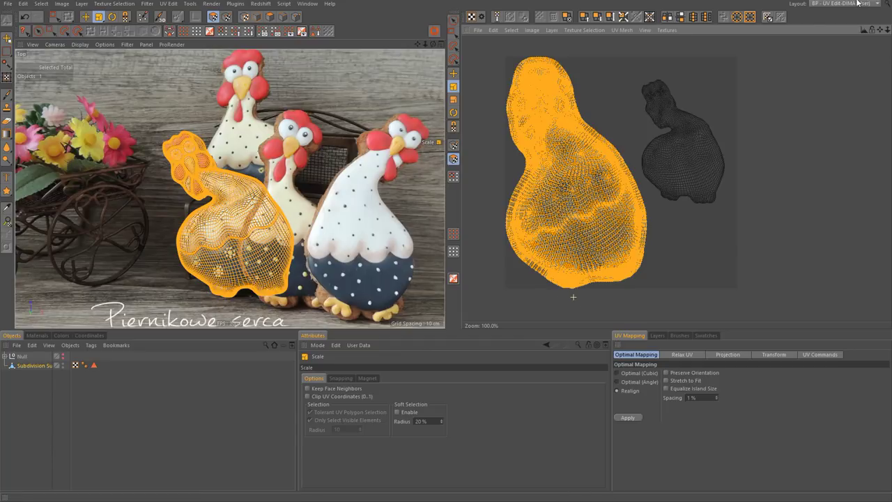
{"action": "scroll", "coordinate": [563, 253], "scroll_direction": "down", "scroll_amount": 1}
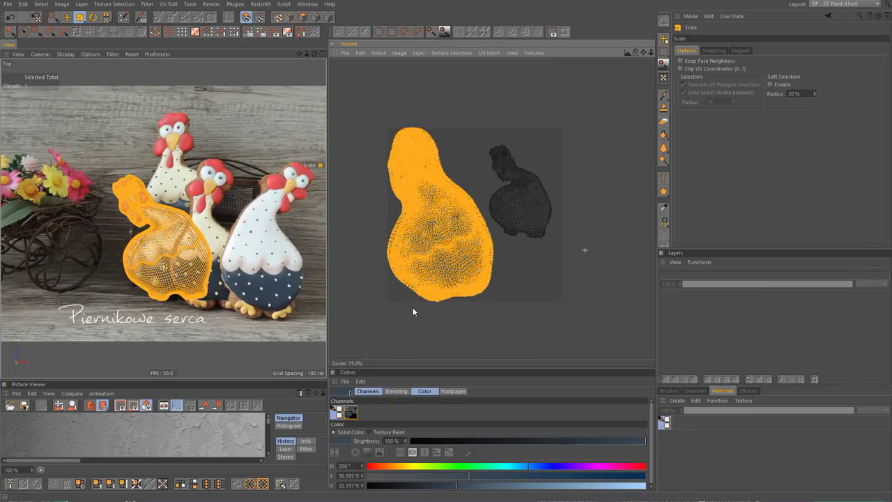
- Enlarge the reference photo panel and pan it to the cookies' lower icing
{"action": "scroll", "coordinate": [412, 307], "scroll_direction": "up", "scroll_amount": 1}
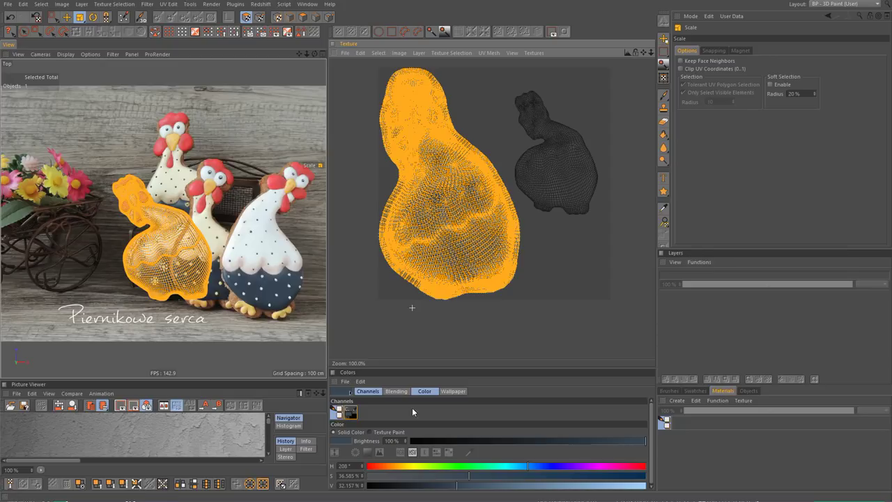
{"action": "left_click_drag", "start_coordinate": [76, 381], "coordinate": [81, 324]}
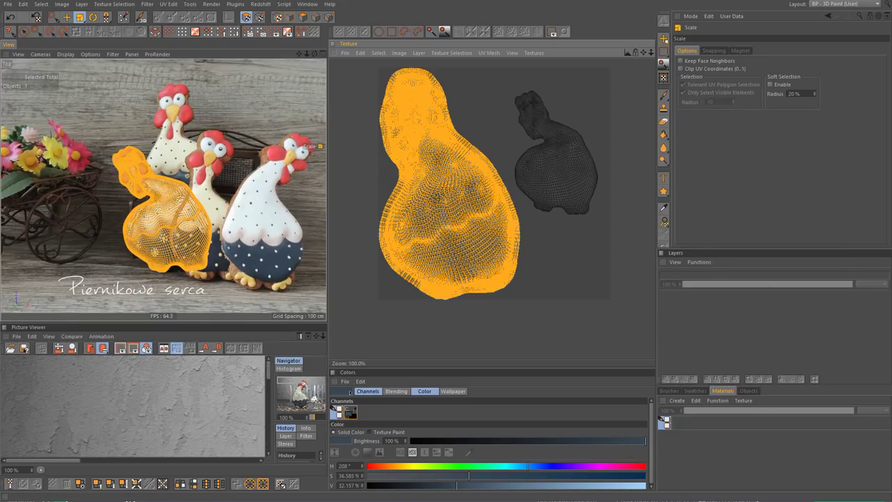
{"action": "mouse_move", "coordinate": [172, 425]}
{"action": "left_mouse_down"}
{"action": "mouse_move", "coordinate": [21, 247]}
{"action": "mouse_move", "coordinate": [129, 310]}
{"action": "left_mouse_up"}
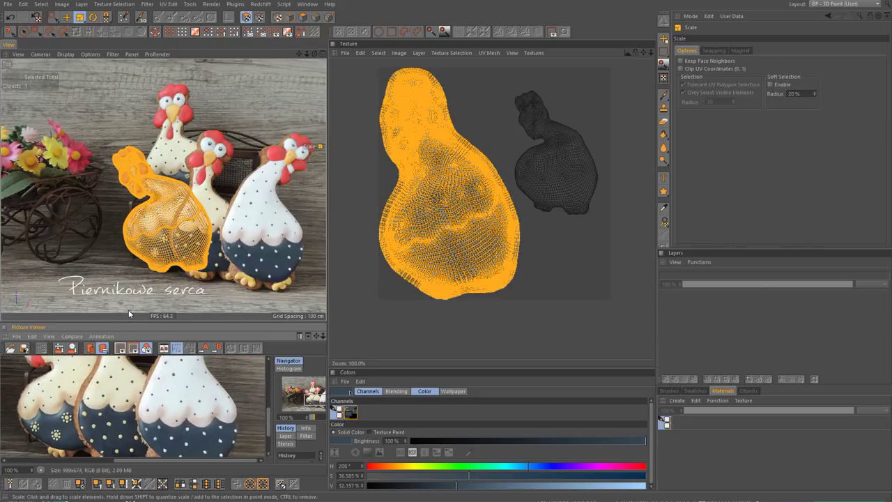
- Maximise the Perspective viewport, orbit around the cookie and return to Model mode
{"action": "middle_click", "coordinate": [124, 134]}
{"action": "middle_click", "coordinate": [114, 128]}
{"action": "left_click_drag", "start_coordinate": [190, 196], "coordinate": [179, 247], "text": "alt"}
{"action": "left_click", "coordinate": [290, 17]}
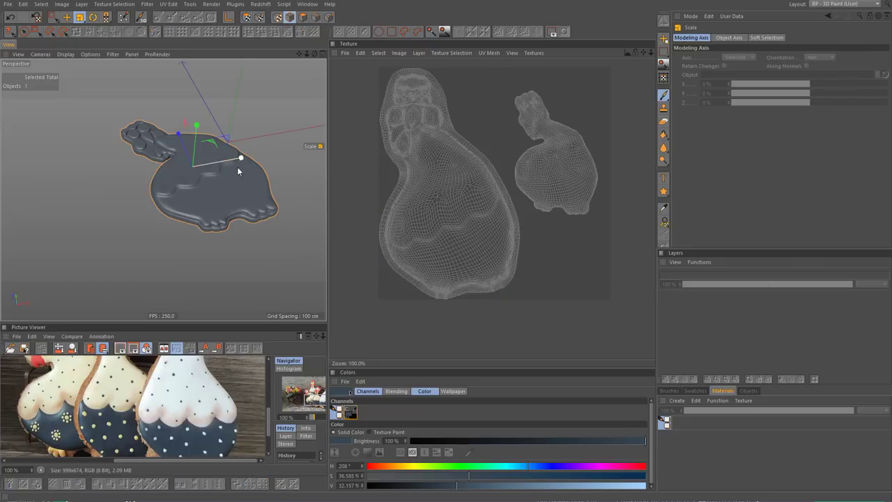
- Enter polygon editing and orbit in close along the cookie's edge mesh
{"action": "scroll", "coordinate": [237, 167], "scroll_direction": "up", "scroll_amount": 4}
{"action": "scroll", "coordinate": [229, 188], "scroll_direction": "down", "scroll_amount": 3}
{"action": "left_click_drag", "start_coordinate": [228, 188], "coordinate": [228, 187], "text": "alt"}
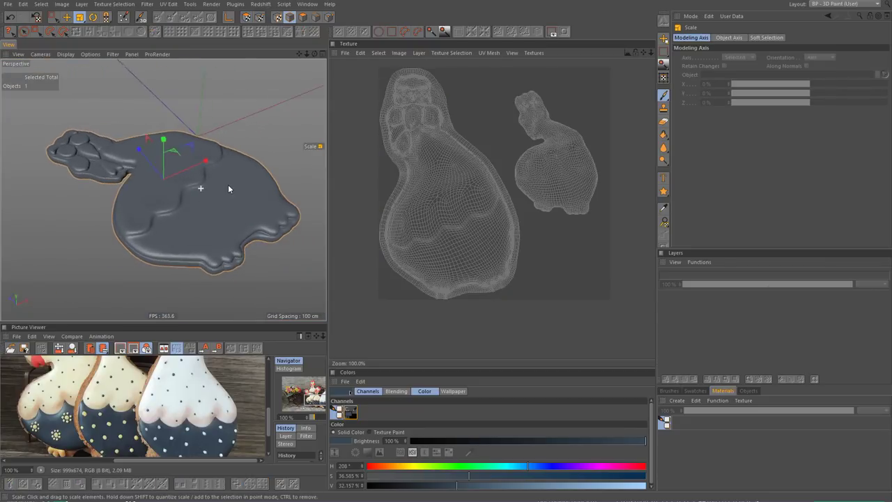
{"action": "left_click", "coordinate": [315, 17]}
{"action": "scroll", "coordinate": [188, 214], "scroll_direction": "up", "scroll_amount": 3}
{"action": "left_click_drag", "start_coordinate": [188, 213], "coordinate": [175, 226], "text": "alt"}
{"action": "scroll", "coordinate": [174, 227], "scroll_direction": "up", "scroll_amount": 3}
{"action": "scroll", "coordinate": [177, 257], "scroll_direction": "up", "scroll_amount": 3}
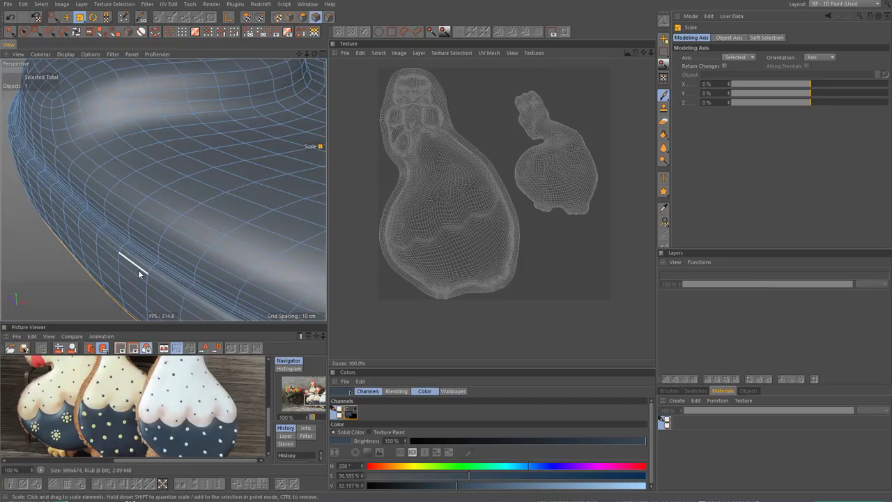
{"action": "mouse_move", "coordinate": [136, 265]}
{"action": "left_mouse_down", "text": "alt"}
{"action": "mouse_move", "coordinate": [132, 235]}
{"action": "mouse_move", "coordinate": [105, 209]}
{"action": "left_mouse_up", "text": "alt"}
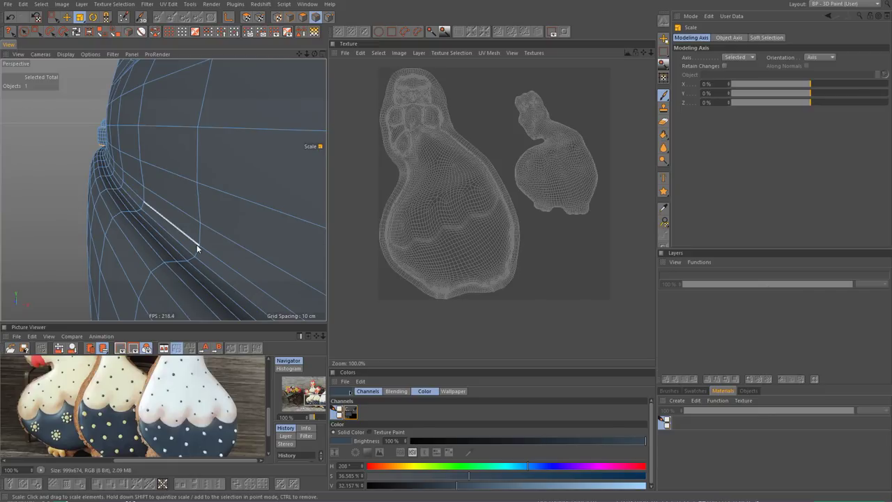
{"action": "left_click_drag", "start_coordinate": [184, 248], "coordinate": [172, 242], "text": "alt"}
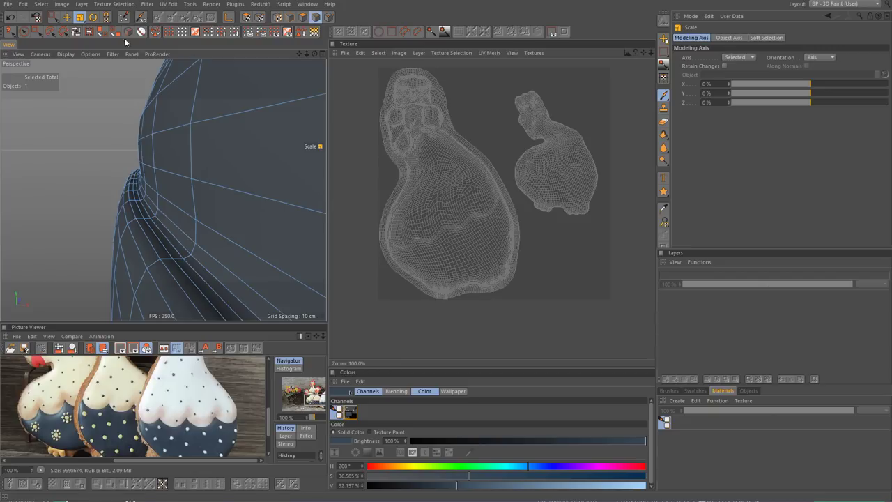
- Loop-select the icing border edge loops, then create a new material, Mat
{"action": "left_click", "coordinate": [76, 31]}
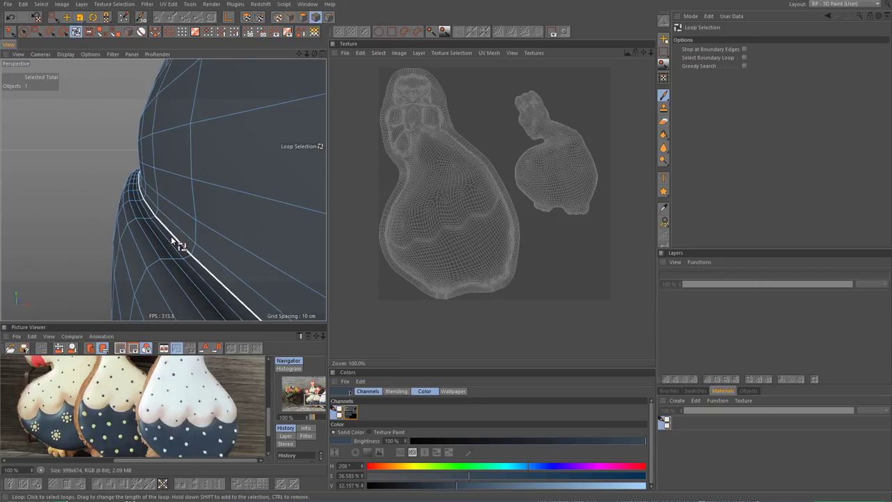
{"action": "mouse_move", "coordinate": [184, 245]}
{"action": "left_mouse_down", "text": "alt"}
{"action": "mouse_move", "coordinate": [214, 202]}
{"action": "mouse_move", "coordinate": [295, 238]}
{"action": "mouse_move", "coordinate": [209, 226]}
{"action": "mouse_move", "coordinate": [169, 186]}
{"action": "mouse_move", "coordinate": [177, 155]}
{"action": "mouse_move", "coordinate": [181, 233]}
{"action": "mouse_move", "coordinate": [262, 257]}
{"action": "mouse_move", "coordinate": [274, 214]}
{"action": "mouse_move", "coordinate": [279, 229]}
{"action": "mouse_move", "coordinate": [251, 209]}
{"action": "left_mouse_up", "text": "alt"}
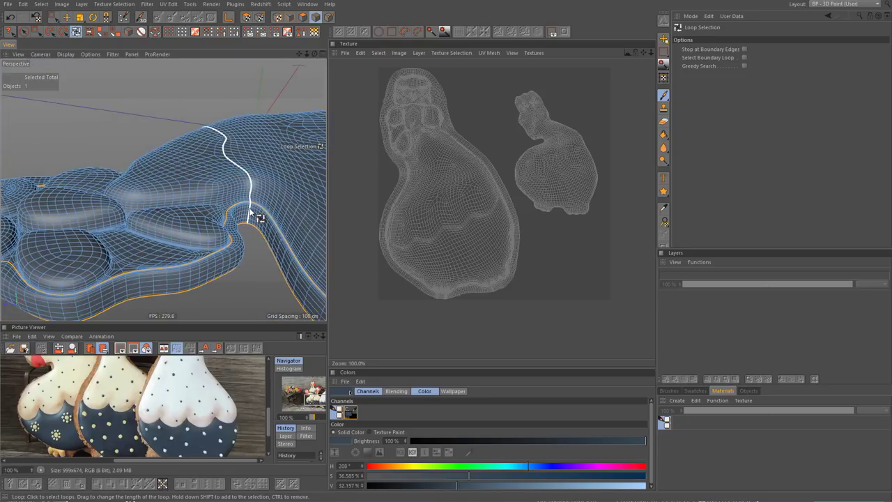
{"action": "scroll", "coordinate": [251, 209], "scroll_direction": "up", "scroll_amount": 3}
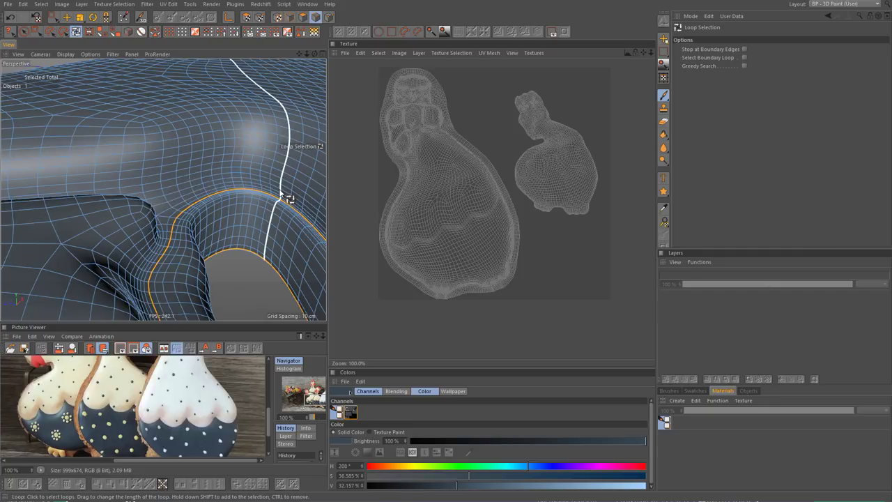
{"action": "scroll", "coordinate": [282, 195], "scroll_direction": "down", "scroll_amount": 3}
{"action": "scroll", "coordinate": [236, 211], "scroll_direction": "down", "scroll_amount": 2}
{"action": "mouse_move", "coordinate": [236, 211]}
{"action": "left_mouse_down", "text": "alt"}
{"action": "mouse_move", "coordinate": [200, 193]}
{"action": "mouse_move", "coordinate": [223, 261]}
{"action": "left_mouse_up", "text": "alt"}
{"action": "scroll", "coordinate": [175, 184], "scroll_direction": "up", "scroll_amount": 3}
{"action": "scroll", "coordinate": [171, 202], "scroll_direction": "up", "scroll_amount": 3}
{"action": "mouse_move", "coordinate": [170, 202]}
{"action": "left_mouse_down", "text": "alt"}
{"action": "mouse_move", "coordinate": [175, 182]}
{"action": "mouse_move", "coordinate": [205, 154]}
{"action": "mouse_move", "coordinate": [324, 139]}
{"action": "mouse_move", "coordinate": [34, 240]}
{"action": "mouse_move", "coordinate": [240, 244]}
{"action": "mouse_move", "coordinate": [150, 227]}
{"action": "mouse_move", "coordinate": [235, 227]}
{"action": "mouse_move", "coordinate": [219, 183]}
{"action": "mouse_move", "coordinate": [258, 195]}
{"action": "mouse_move", "coordinate": [175, 205]}
{"action": "mouse_move", "coordinate": [259, 223]}
{"action": "mouse_move", "coordinate": [222, 223]}
{"action": "mouse_move", "coordinate": [247, 166]}
{"action": "mouse_move", "coordinate": [203, 190]}
{"action": "mouse_move", "coordinate": [176, 241]}
{"action": "left_mouse_up", "text": "alt"}
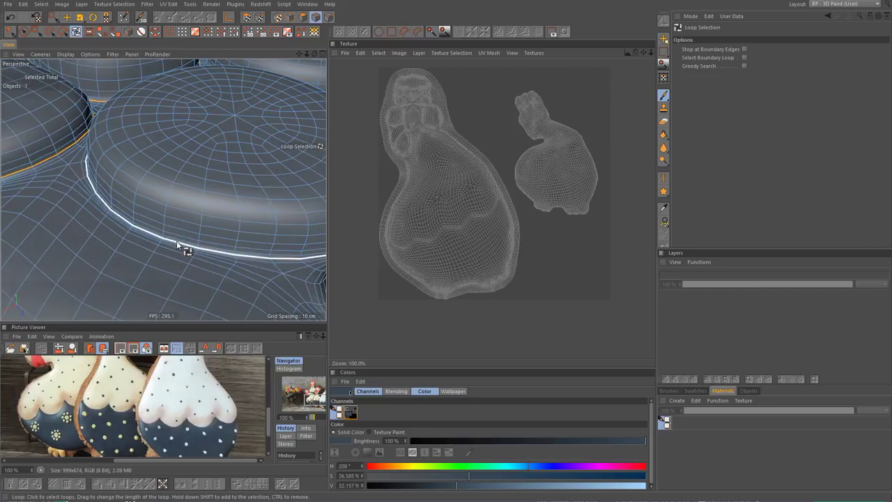
{"action": "mouse_move", "coordinate": [249, 185]}
{"action": "left_mouse_down", "text": "alt"}
{"action": "mouse_move", "coordinate": [215, 259]}
{"action": "mouse_move", "coordinate": [223, 246]}
{"action": "mouse_move", "coordinate": [94, 235]}
{"action": "mouse_move", "coordinate": [122, 248]}
{"action": "mouse_move", "coordinate": [142, 212]}
{"action": "mouse_move", "coordinate": [104, 222]}
{"action": "mouse_move", "coordinate": [149, 178]}
{"action": "mouse_move", "coordinate": [219, 250]}
{"action": "mouse_move", "coordinate": [17, 169]}
{"action": "mouse_move", "coordinate": [170, 246]}
{"action": "mouse_move", "coordinate": [153, 283]}
{"action": "mouse_move", "coordinate": [207, 232]}
{"action": "mouse_move", "coordinate": [136, 207]}
{"action": "mouse_move", "coordinate": [191, 243]}
{"action": "mouse_move", "coordinate": [206, 229]}
{"action": "mouse_move", "coordinate": [180, 258]}
{"action": "left_mouse_up", "text": "alt"}
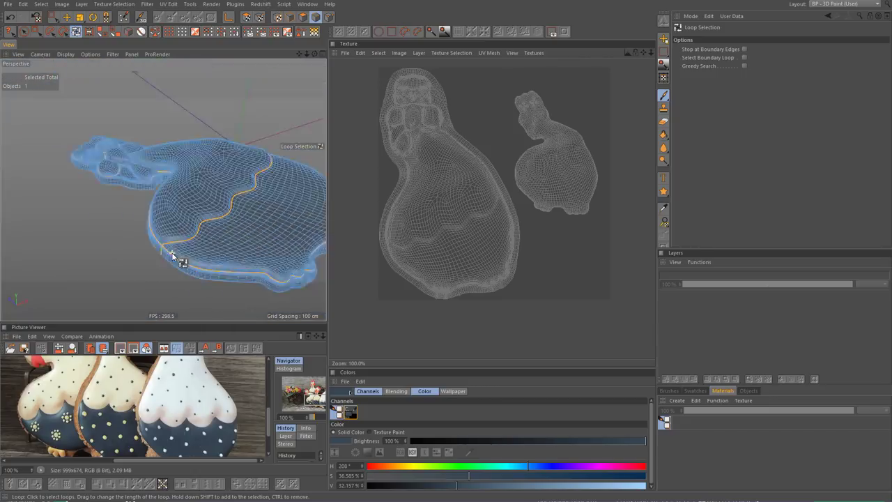
{"action": "double_click", "coordinate": [671, 438]}
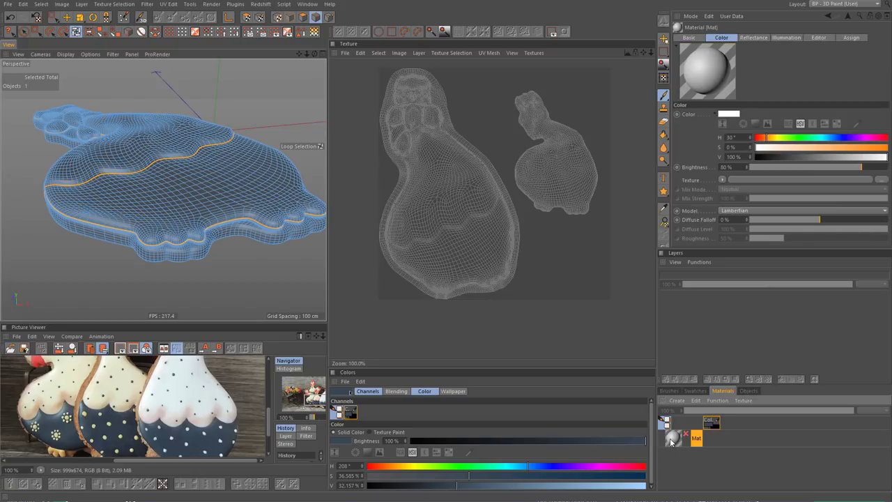
- Give Mat a 2000×2000 Mat_Color_1 texture in brown sampled from the photo, and apply it to the cookie
{"action": "left_click", "coordinate": [686, 436]}
{"action": "left_click", "coordinate": [713, 439]}
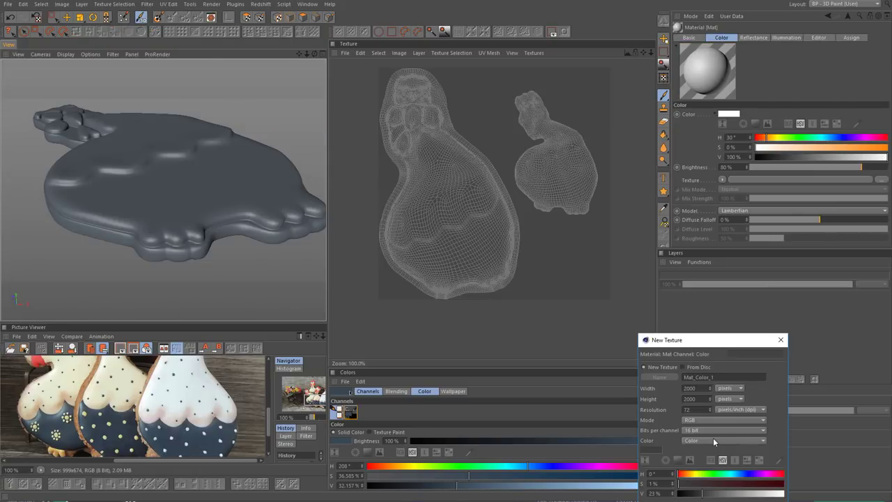
{"action": "left_click_drag", "start_coordinate": [716, 345], "coordinate": [640, 176]}
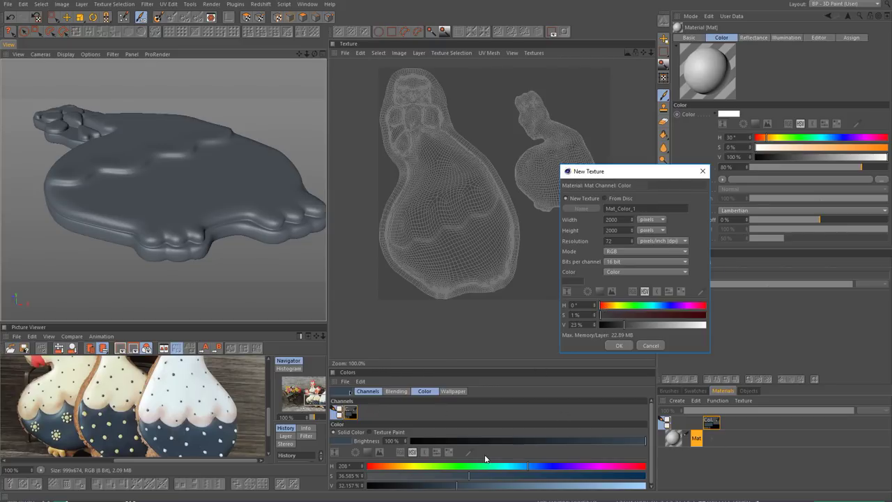
{"action": "left_click", "coordinate": [701, 292]}
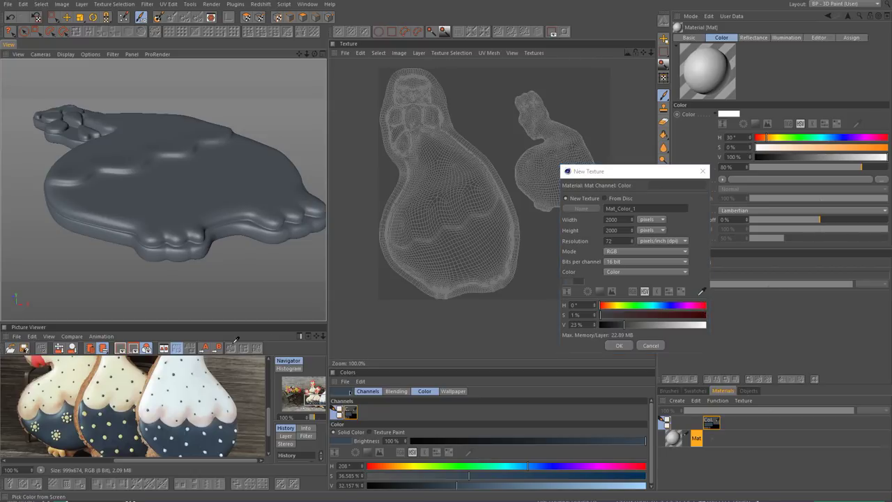
{"action": "left_click", "coordinate": [92, 377]}
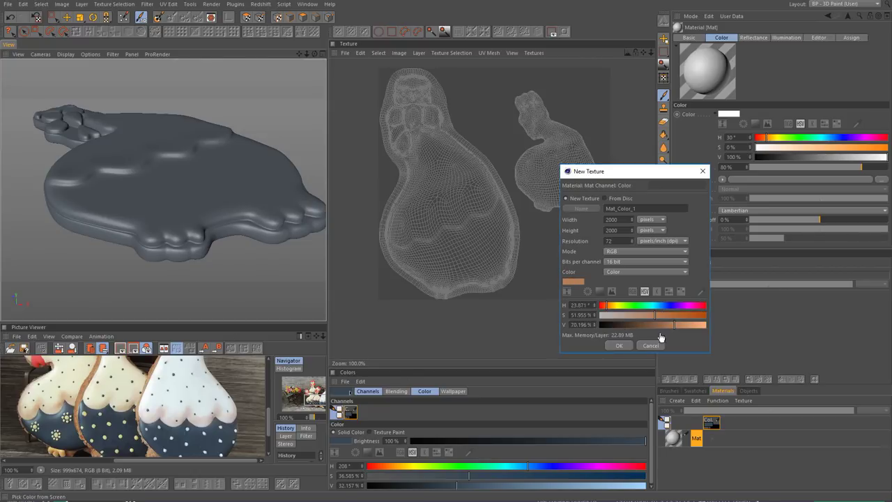
{"action": "left_click", "coordinate": [621, 346]}
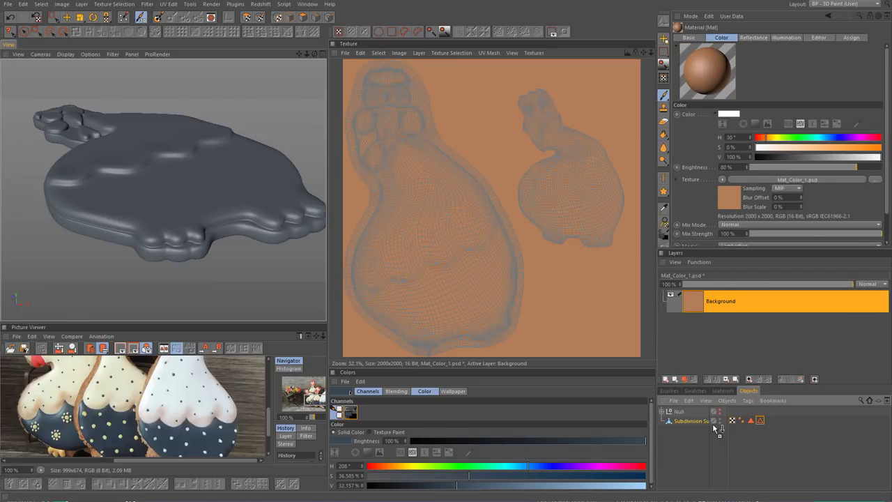
{"action": "left_click_drag", "start_coordinate": [754, 390], "coordinate": [732, 421]}
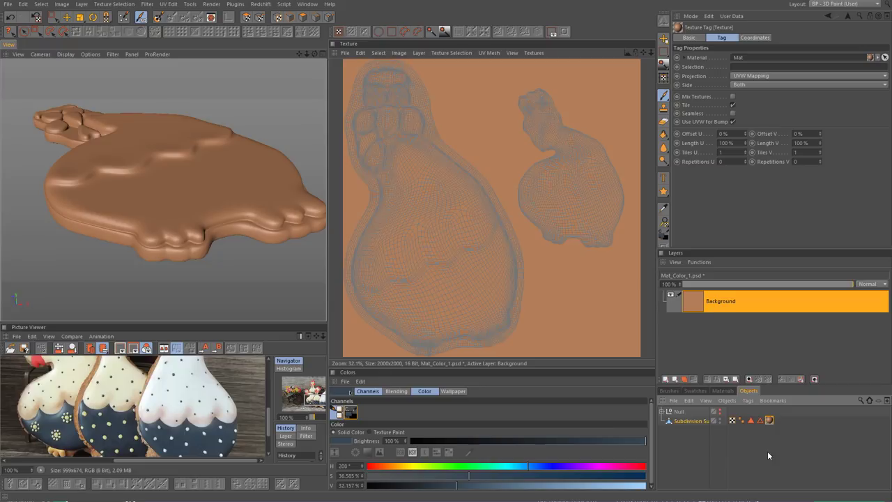
- Fill-select the cookie's lower icing region, add a new paint layer, and sample the icing colour
{"action": "left_click", "coordinate": [723, 391]}
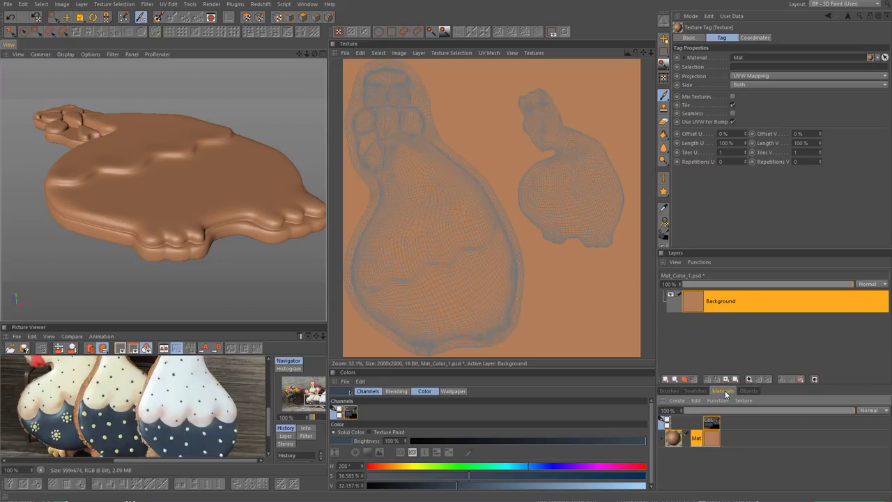
{"action": "mouse_move", "coordinate": [270, 259]}
{"action": "left_mouse_down", "text": "alt"}
{"action": "mouse_move", "coordinate": [199, 261]}
{"action": "mouse_move", "coordinate": [187, 222]}
{"action": "mouse_move", "coordinate": [188, 233]}
{"action": "mouse_move", "coordinate": [149, 236]}
{"action": "left_mouse_up", "text": "alt"}
{"action": "key", "text": "u"}
{"action": "key", "text": "l"}
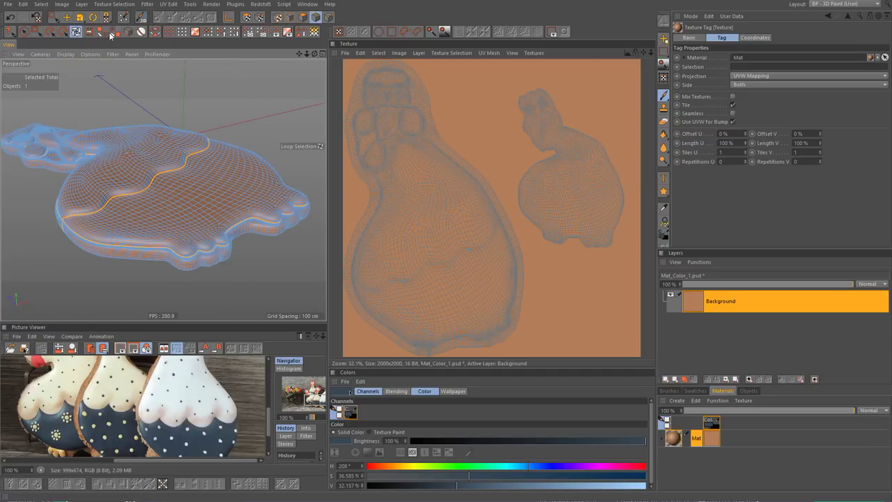
{"action": "left_click", "coordinate": [115, 31]}
{"action": "left_click", "coordinate": [219, 193]}
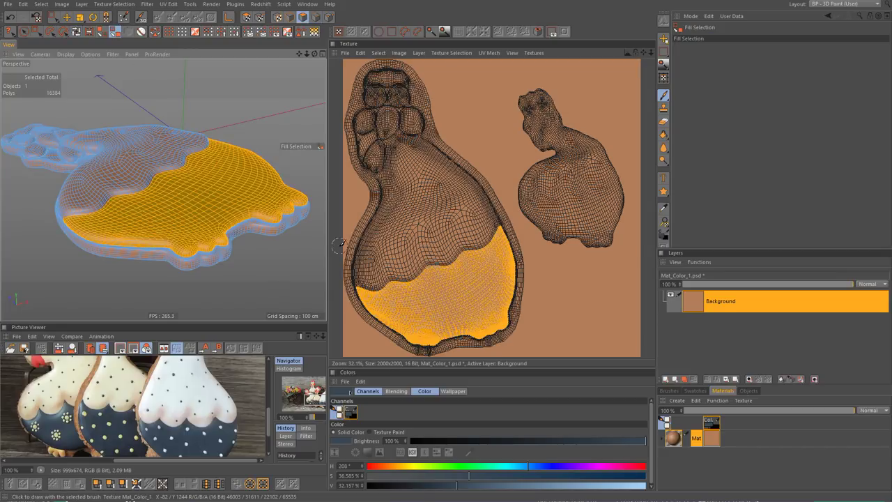
{"action": "left_click", "coordinate": [666, 378]}
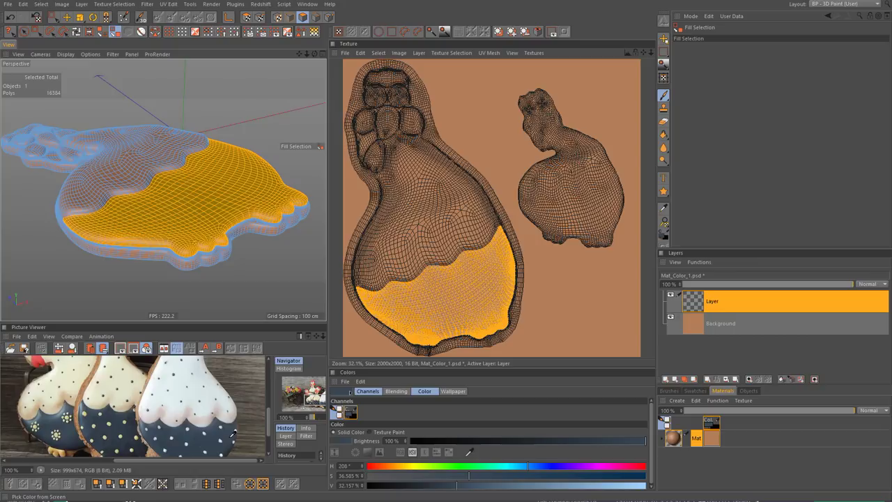
{"action": "left_click", "coordinate": [195, 434]}
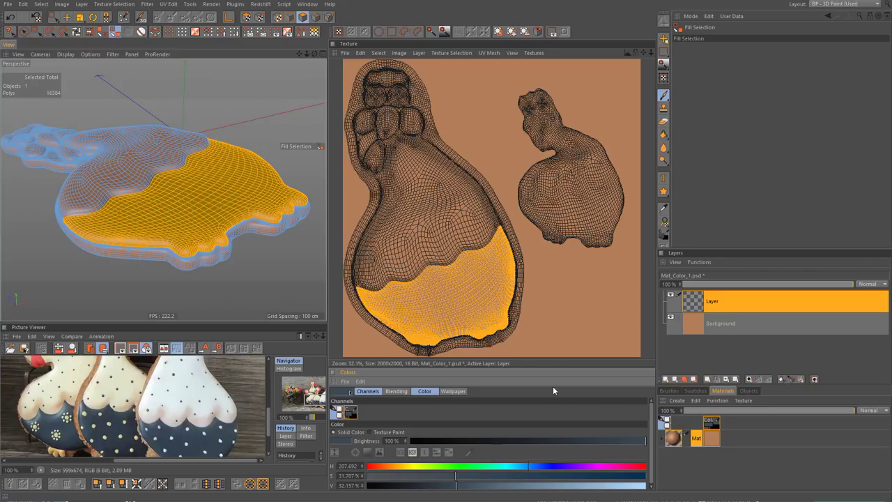
- Mask and feather the lower-region selection, then fill it with dark navy
{"action": "left_click", "coordinate": [664, 135]}
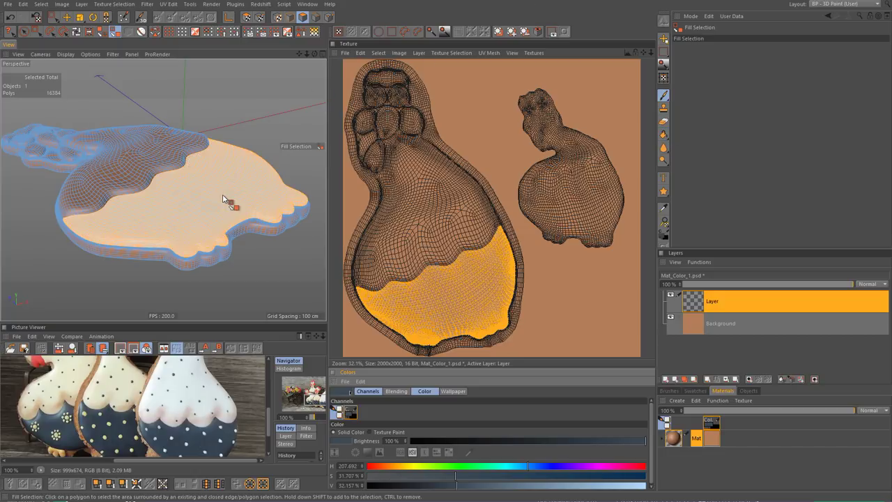
{"action": "left_click", "coordinate": [539, 33]}
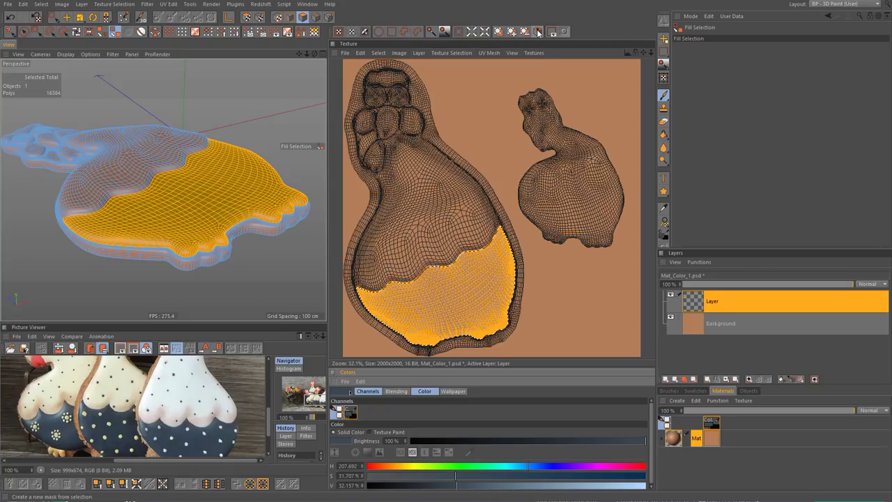
{"action": "left_click", "coordinate": [458, 32]}
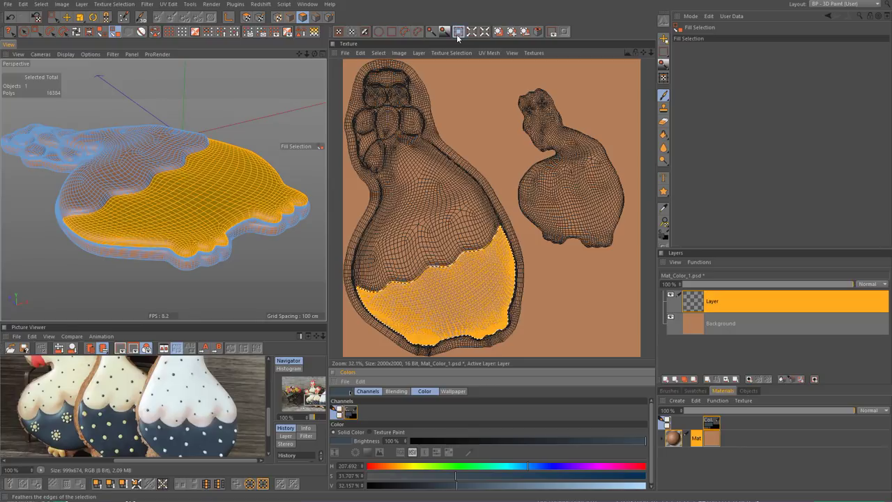
{"action": "left_click", "coordinate": [458, 32]}
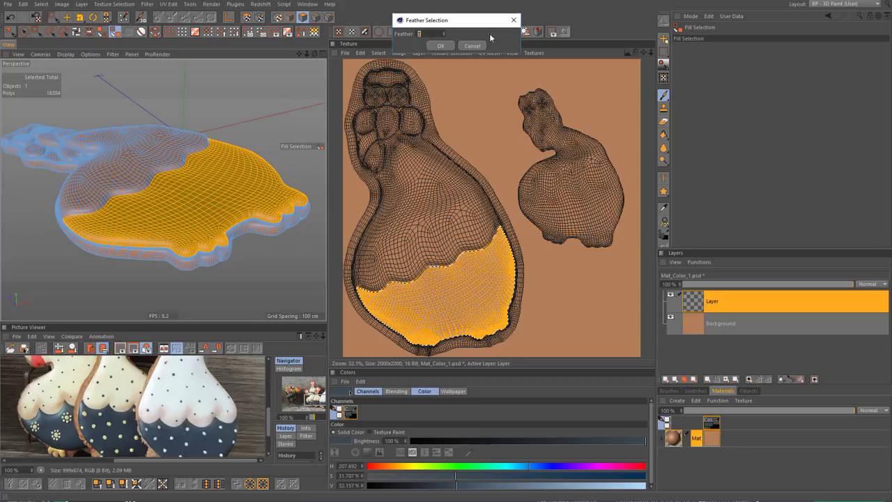
{"action": "left_click", "coordinate": [443, 46]}
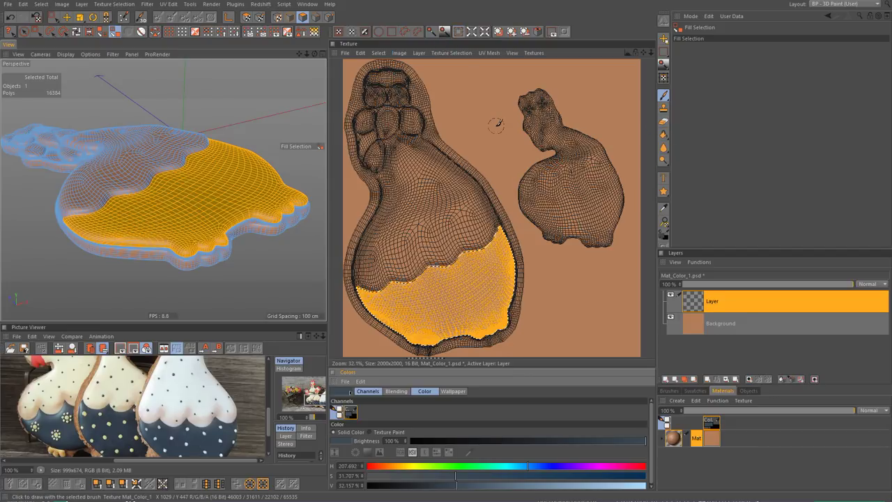
{"action": "left_click", "coordinate": [666, 135]}
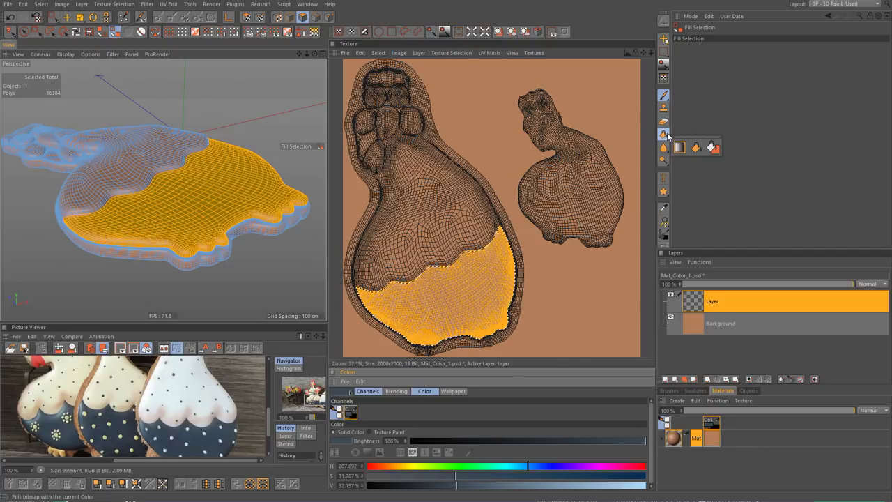
{"action": "left_click", "coordinate": [713, 147]}
- Hide the polygon highlight and orbit around to preview the navy-painted cookie
{"action": "left_click_drag", "start_coordinate": [226, 233], "coordinate": [182, 196], "text": "alt"}
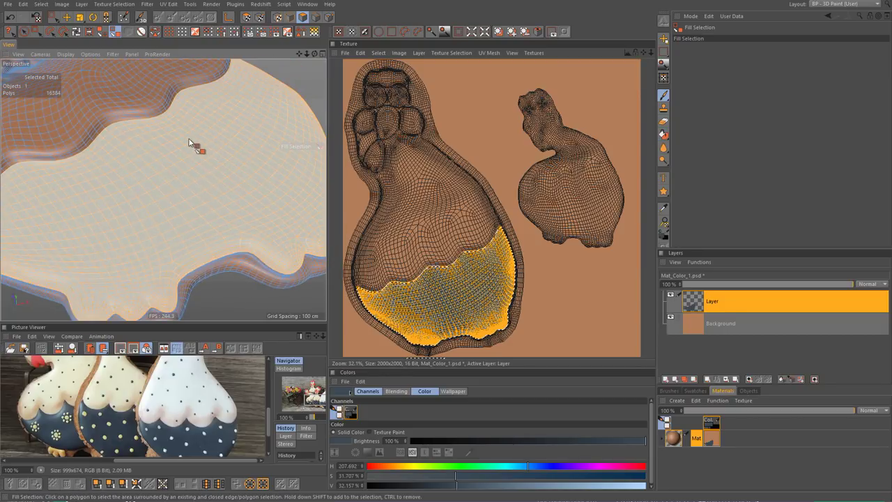
{"action": "scroll", "coordinate": [190, 143], "scroll_direction": "down", "scroll_amount": 5}
{"action": "left_click", "coordinate": [293, 18]}
{"action": "scroll", "coordinate": [235, 179], "scroll_direction": "up", "scroll_amount": 2}
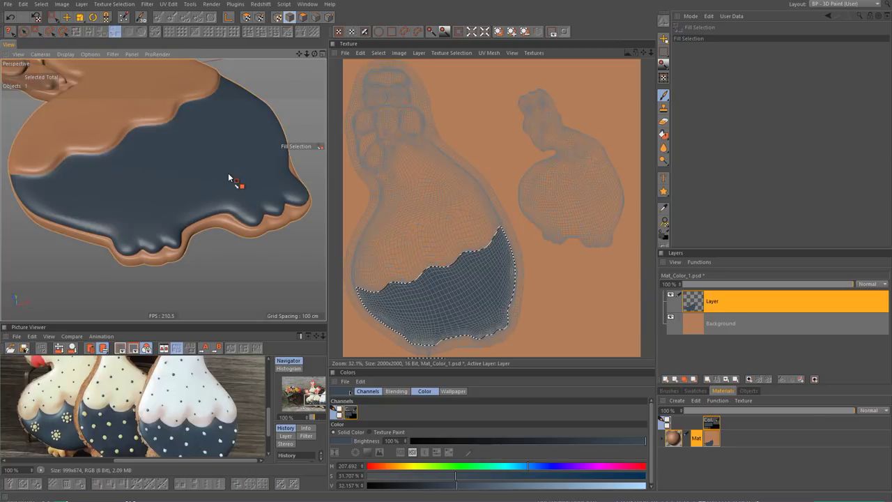
{"action": "scroll", "coordinate": [219, 175], "scroll_direction": "up", "scroll_amount": 3}
{"action": "scroll", "coordinate": [215, 168], "scroll_direction": "up", "scroll_amount": 2}
{"action": "scroll", "coordinate": [216, 142], "scroll_direction": "down", "scroll_amount": 4}
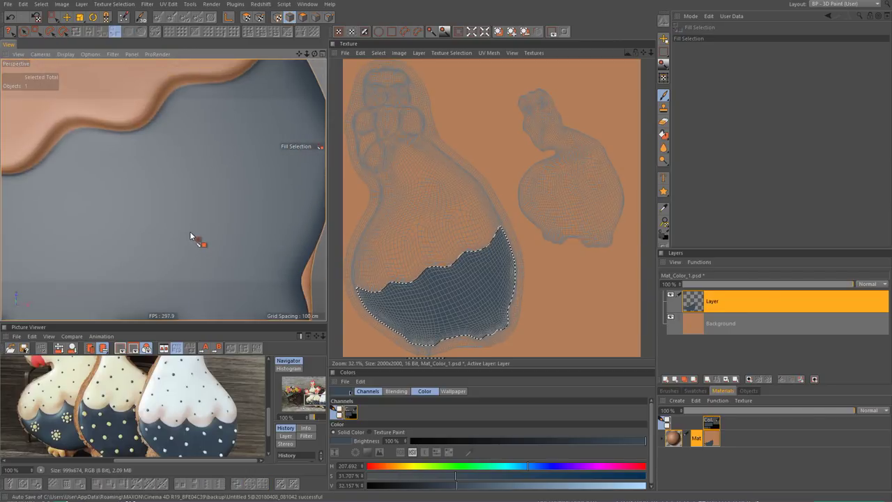
{"action": "mouse_move", "coordinate": [195, 231]}
{"action": "left_mouse_down", "text": "alt"}
{"action": "mouse_move", "coordinate": [172, 192]}
{"action": "mouse_move", "coordinate": [157, 212]}
{"action": "mouse_move", "coordinate": [237, 157]}
{"action": "left_mouse_up", "text": "alt"}
{"action": "scroll", "coordinate": [221, 196], "scroll_direction": "down", "scroll_amount": 4}
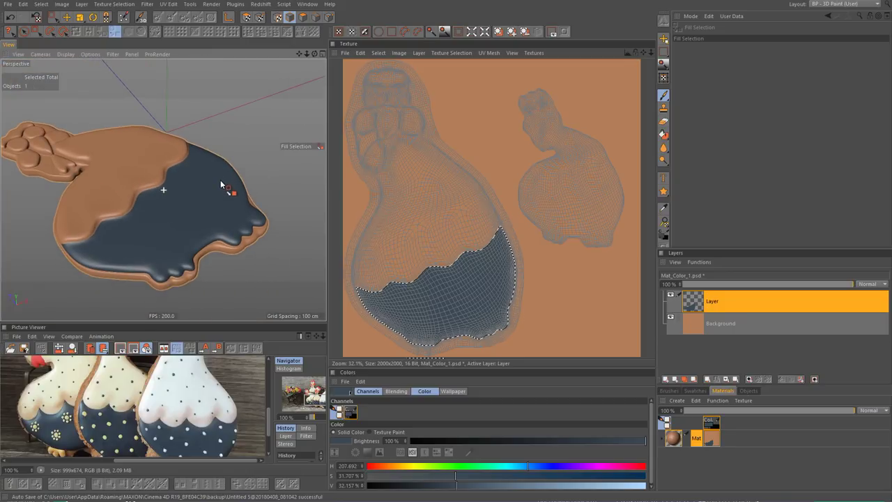
- Select the cookie's upper body, add a new layer, and sample near-white from the reference photo
{"action": "left_click", "coordinate": [303, 17]}
{"action": "left_click", "coordinate": [149, 166]}
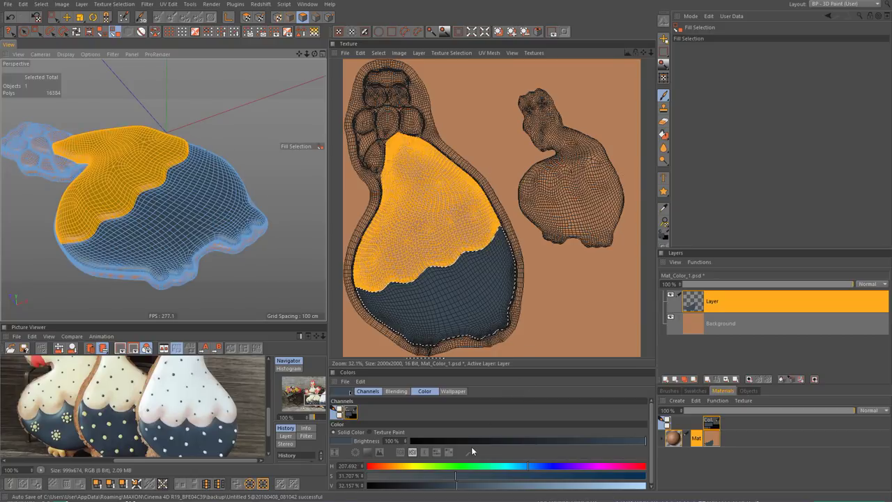
{"action": "left_click", "coordinate": [666, 379]}
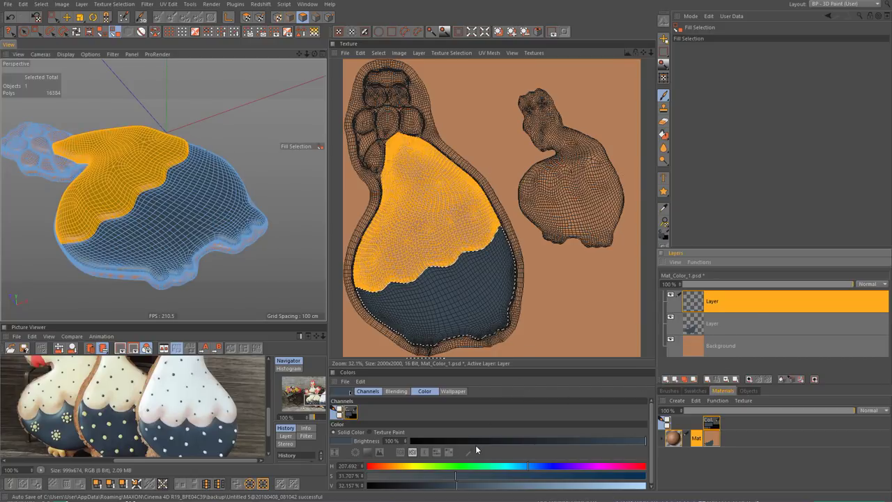
{"action": "left_click", "coordinate": [469, 451]}
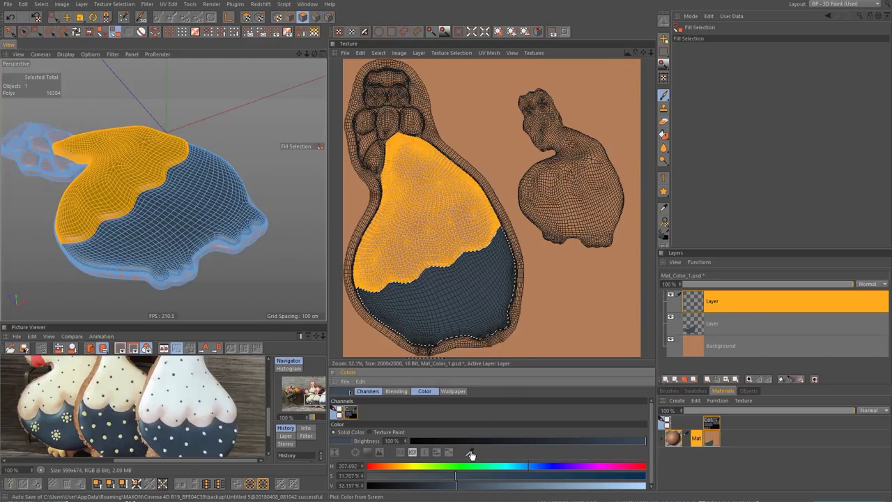
{"action": "left_click", "coordinate": [184, 379]}
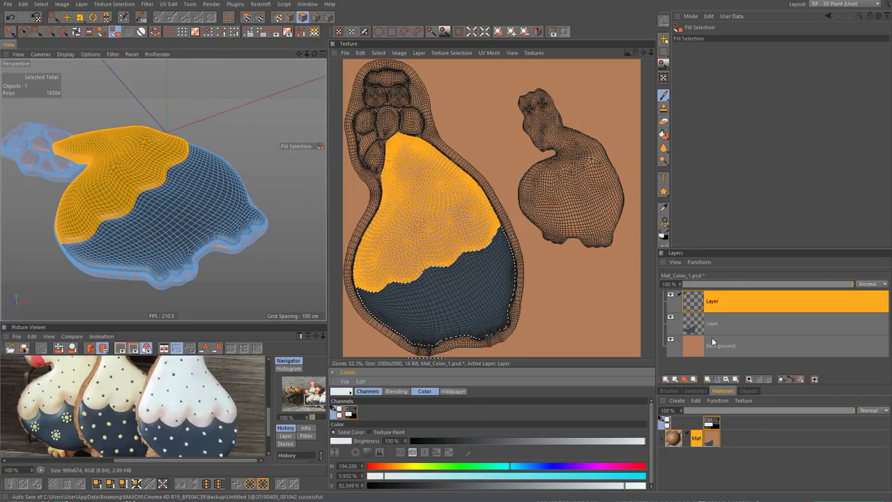
- Feather the upper-body selection and fill it near-white
{"action": "left_click", "coordinate": [664, 136]}
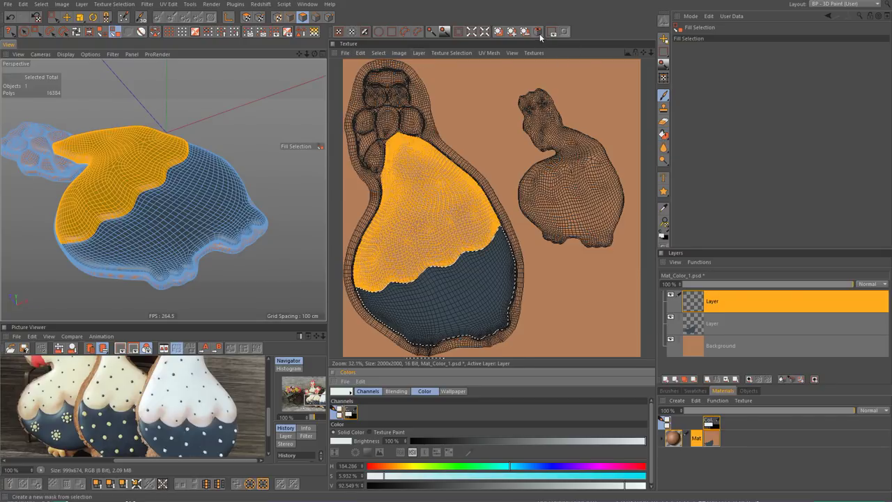
{"action": "left_click", "coordinate": [451, 52]}
{"action": "left_click", "coordinate": [479, 81]}
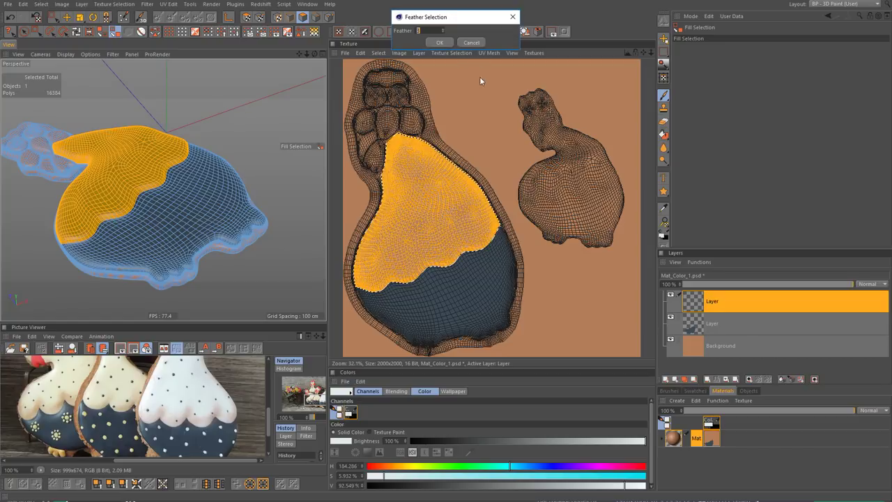
{"action": "left_click", "coordinate": [440, 43]}
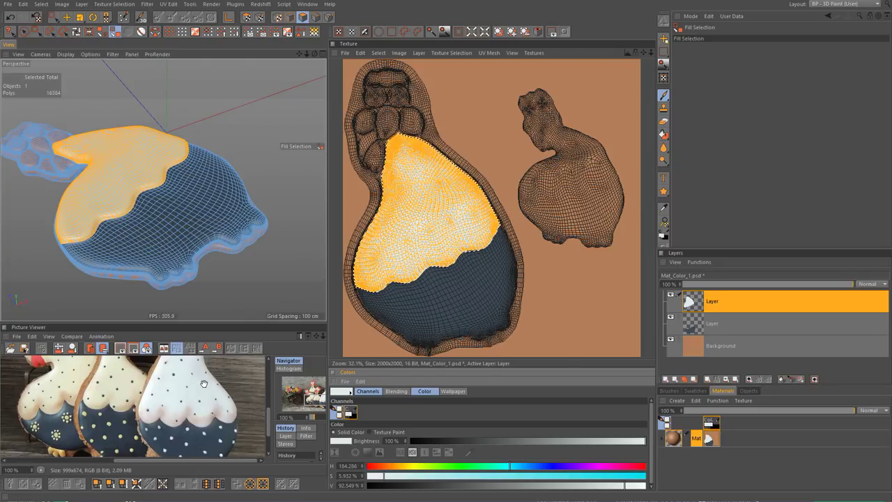
{"action": "left_click_drag", "start_coordinate": [204, 383], "coordinate": [196, 419]}
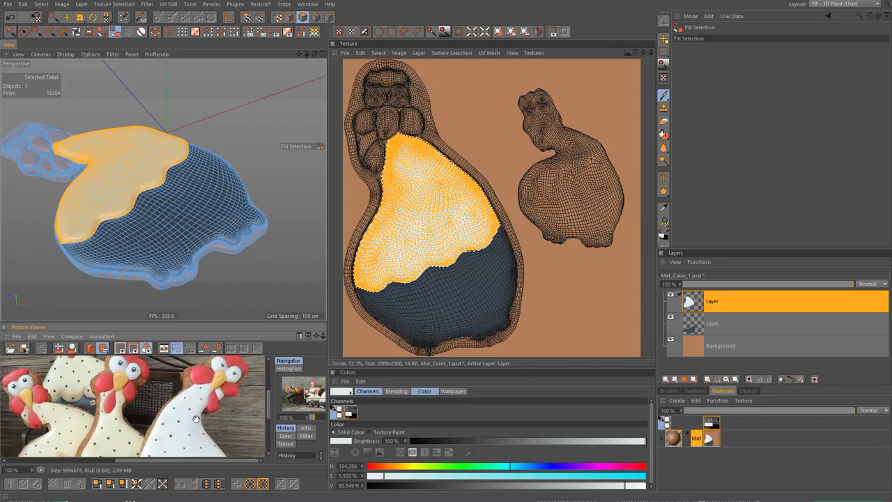
{"action": "left_click_drag", "start_coordinate": [185, 176], "coordinate": [80, 83], "text": "alt"}
- Select both of the chicken's eye areas, briefly trying edge-loop selection on the cookie's rim
{"action": "left_click", "coordinate": [148, 186]}
{"action": "left_click", "coordinate": [171, 165], "text": "shift"}
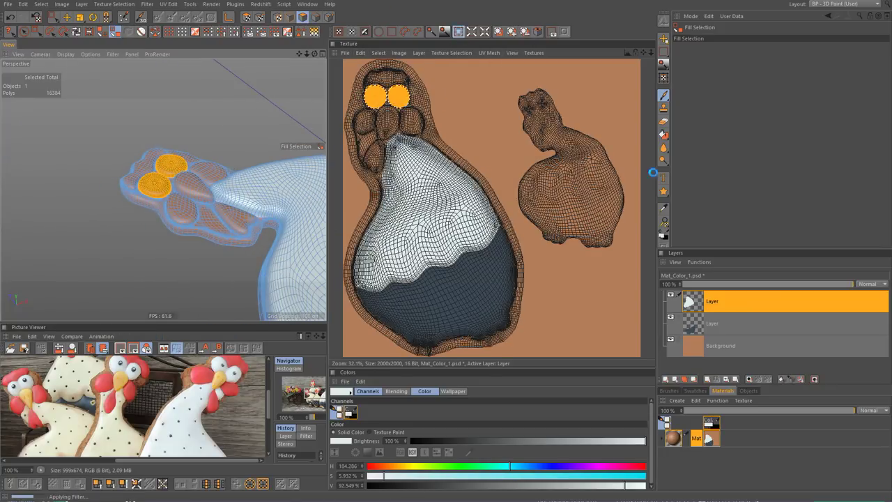
{"action": "mouse_move", "coordinate": [245, 209]}
{"action": "left_mouse_down", "text": "alt"}
{"action": "mouse_move", "coordinate": [139, 122]}
{"action": "mouse_move", "coordinate": [214, 105]}
{"action": "left_mouse_up", "text": "alt"}
{"action": "key", "text": "e"}
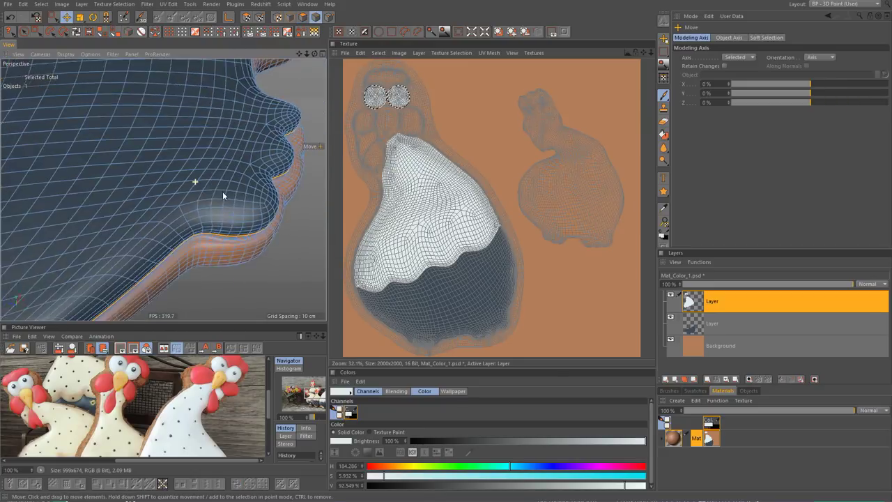
{"action": "left_click_drag", "start_coordinate": [222, 191], "coordinate": [214, 224], "text": "alt"}
{"action": "key", "text": "u"}
{"action": "key", "text": "l"}
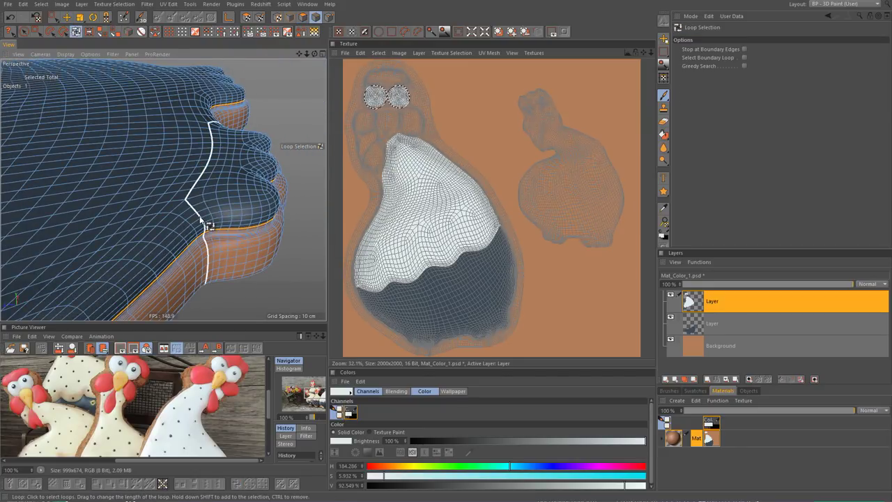
{"action": "mouse_move", "coordinate": [213, 218]}
{"action": "left_mouse_down", "text": "alt"}
{"action": "mouse_move", "coordinate": [97, 236]}
{"action": "mouse_move", "coordinate": [107, 179]}
{"action": "mouse_move", "coordinate": [258, 258]}
{"action": "left_mouse_up", "text": "alt"}
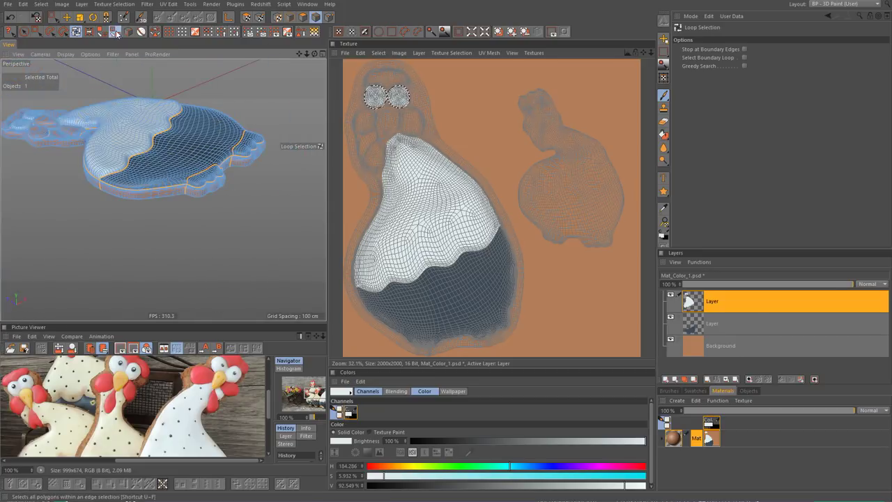
{"action": "key", "text": "u"}
{"action": "key", "text": "f"}
- Fill the beak and feet golden and the comb and wattles red, then add a new empty layer
{"action": "left_click", "coordinate": [63, 139]}
{"action": "mouse_move", "coordinate": [209, 174]}
{"action": "left_mouse_down", "text": "alt"}
{"action": "mouse_move", "coordinate": [133, 174]}
{"action": "mouse_move", "coordinate": [209, 209]}
{"action": "left_mouse_up", "text": "alt"}
{"action": "left_click", "coordinate": [160, 169], "text": "shift"}
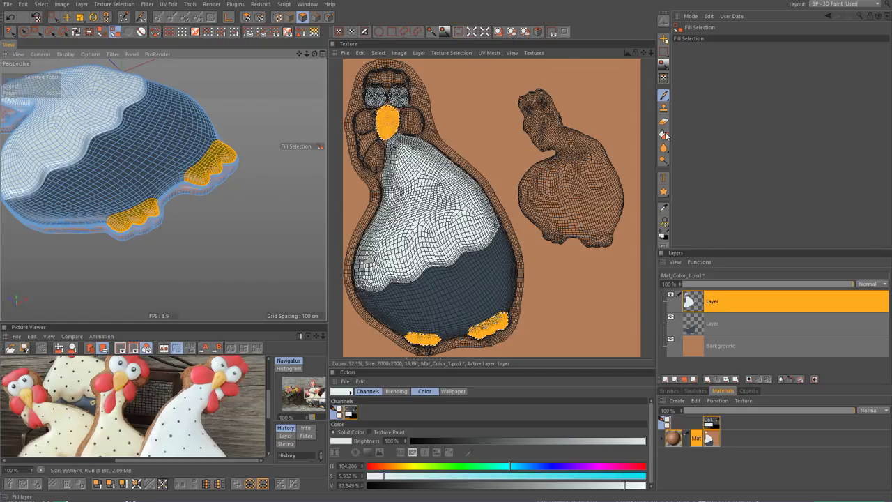
{"action": "left_click", "coordinate": [538, 34]}
{"action": "left_click", "coordinate": [664, 134]}
{"action": "left_click", "coordinate": [698, 150]}
{"action": "scroll", "coordinate": [488, 209], "scroll_direction": "down", "scroll_amount": 3}
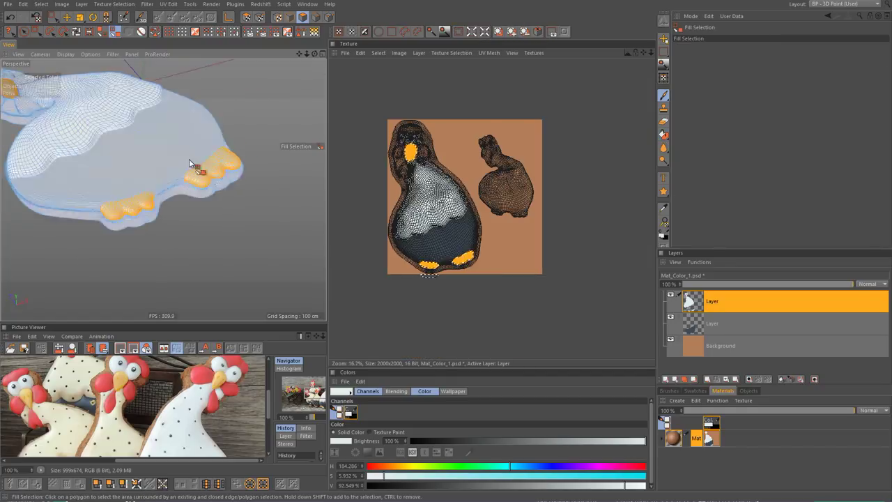
{"action": "scroll", "coordinate": [465, 226], "scroll_direction": "up", "scroll_amount": 2}
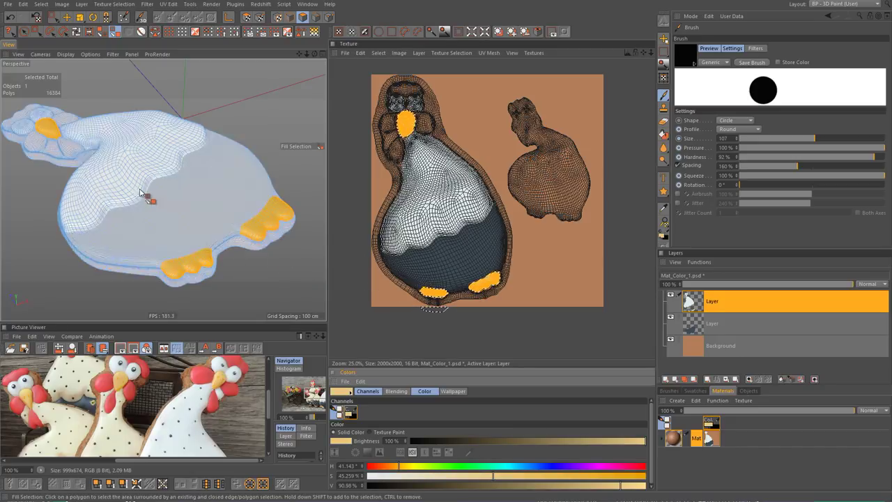
{"action": "scroll", "coordinate": [86, 159], "scroll_direction": "up", "scroll_amount": 5}
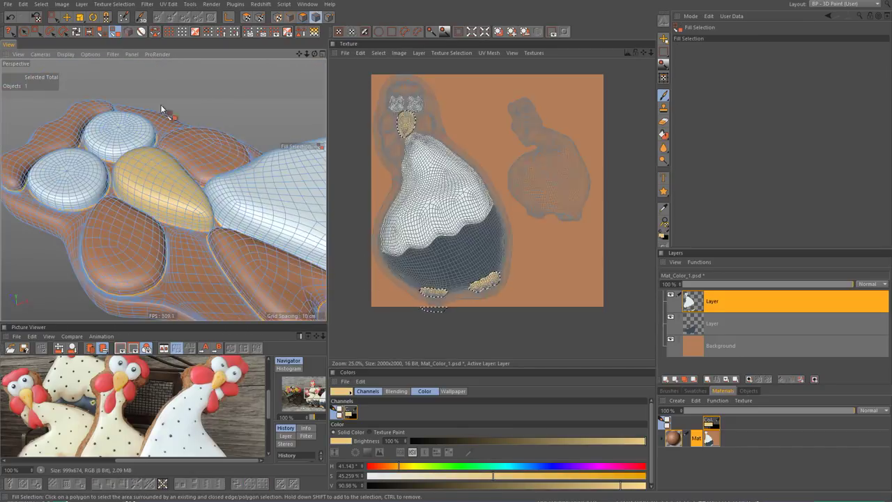
{"action": "left_click", "coordinate": [446, 42]}
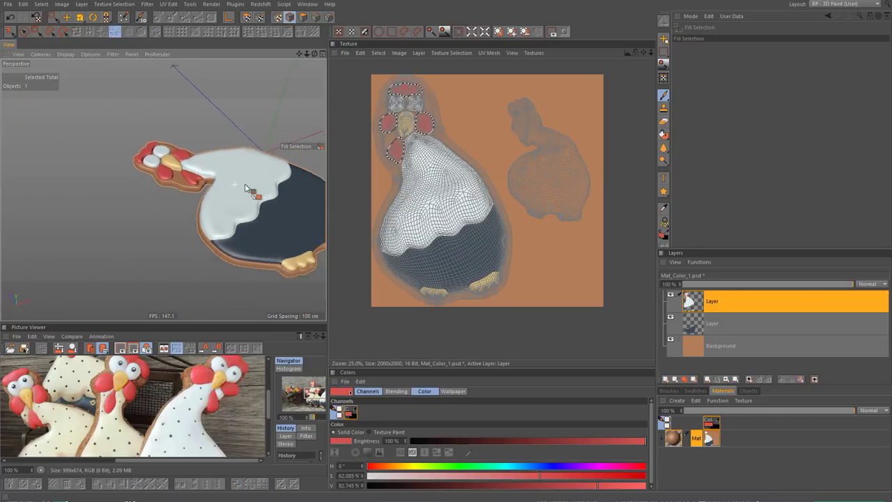
{"action": "mouse_move", "coordinate": [119, 238]}
{"action": "left_mouse_down", "text": "alt"}
{"action": "mouse_move", "coordinate": [218, 236]}
{"action": "mouse_move", "coordinate": [196, 238]}
{"action": "left_mouse_up", "text": "alt"}
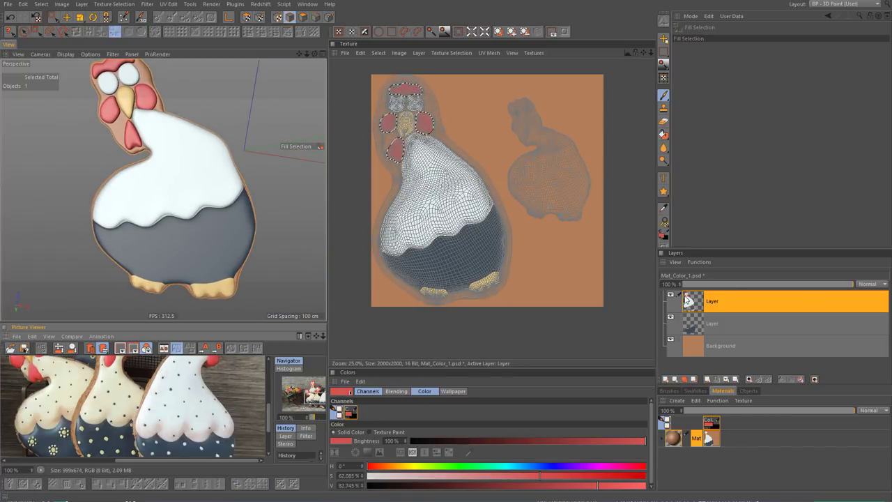
{"action": "left_click", "coordinate": [666, 379]}
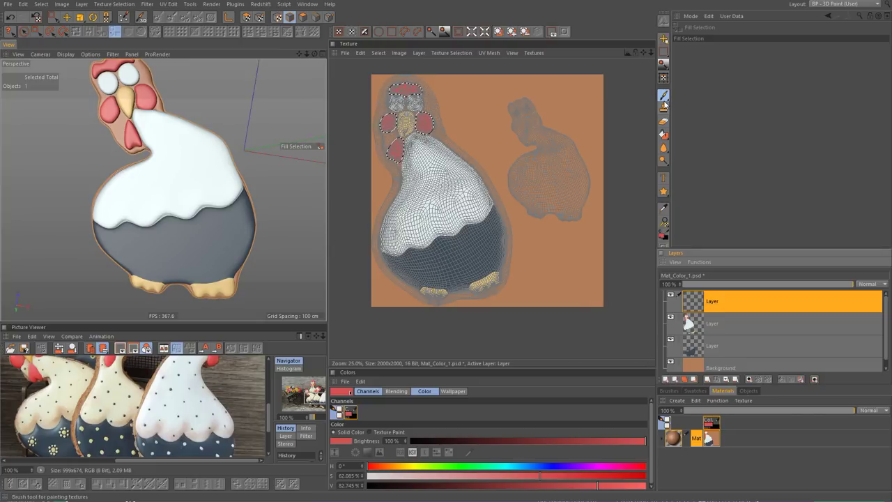
- Clear the comb selection and sample the body's dark blue-grey (H 207.7°, S 31.3%, V 32.2%)
{"action": "scroll", "coordinate": [432, 209], "scroll_direction": "up", "scroll_amount": 1}
{"action": "left_click", "coordinate": [353, 33]}
{"action": "left_click", "coordinate": [469, 453]}
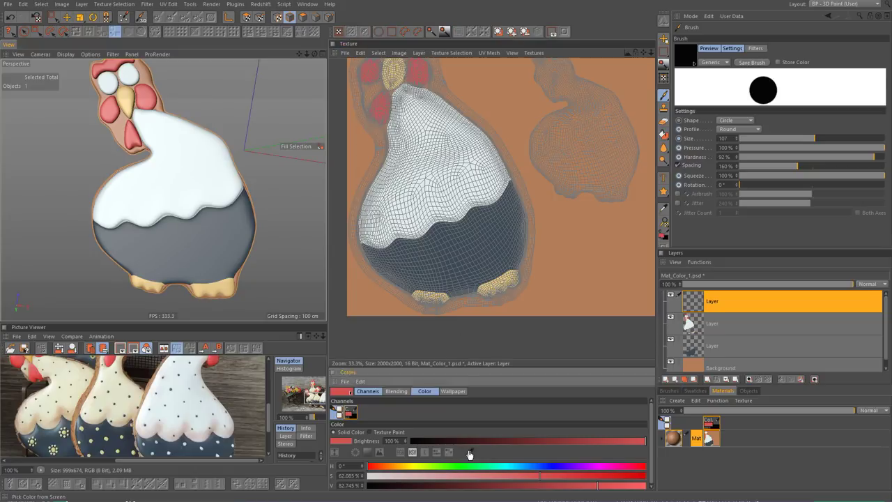
{"action": "left_click", "coordinate": [448, 268]}
{"action": "scroll", "coordinate": [445, 258], "scroll_direction": "up", "scroll_amount": 1}
{"action": "scroll", "coordinate": [442, 244], "scroll_direction": "up", "scroll_amount": 1}
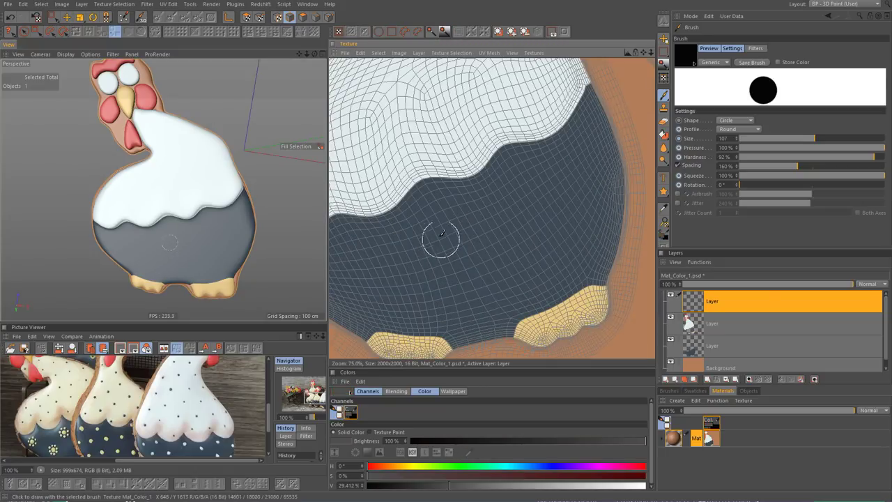
{"action": "left_click", "coordinate": [471, 454]}
{"action": "left_click", "coordinate": [440, 215]}
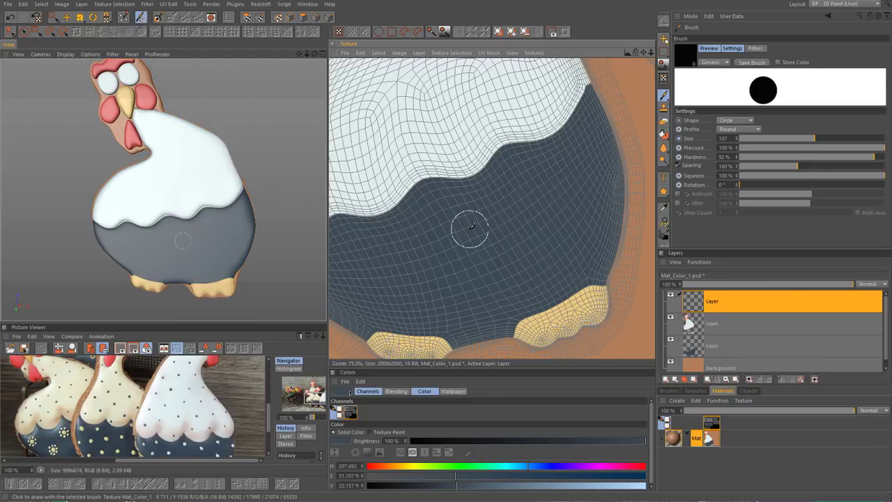
{"action": "scroll", "coordinate": [471, 226], "scroll_direction": "down", "scroll_amount": 1}
{"action": "scroll", "coordinate": [473, 228], "scroll_direction": "down", "scroll_amount": 1}
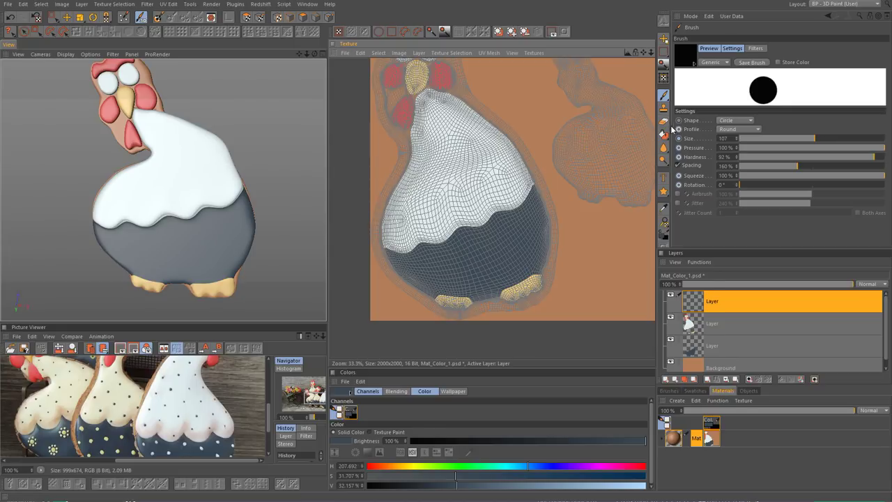
{"action": "left_click", "coordinate": [695, 64]}
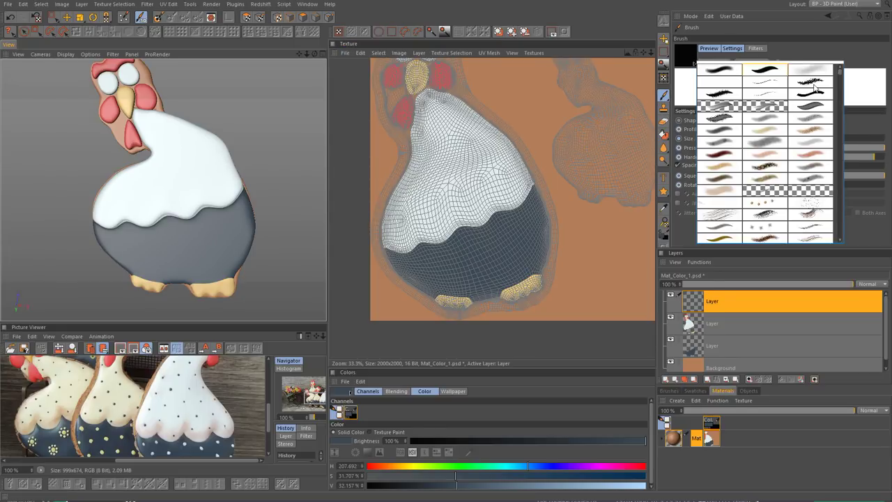
- Choose an irregular stroke brush preset at size 33, hardness 62%, with randomness on size
{"action": "left_click", "coordinate": [782, 72]}
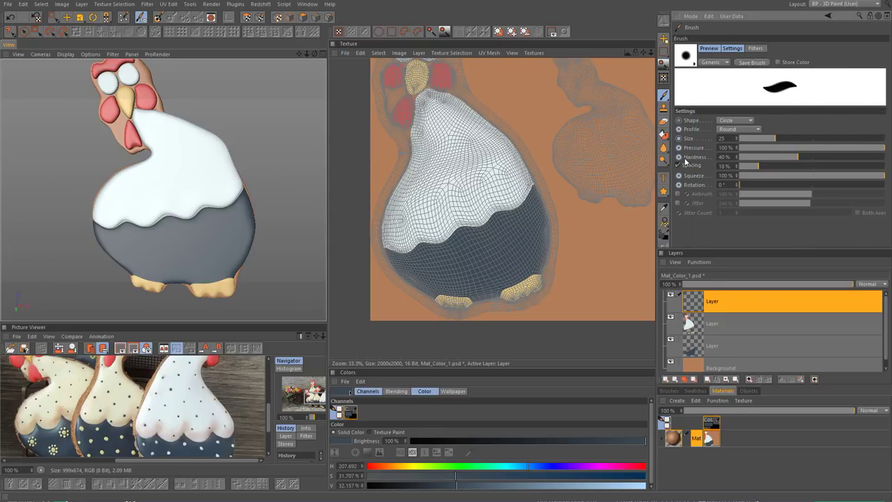
{"action": "left_click_drag", "start_coordinate": [809, 161], "coordinate": [864, 159]}
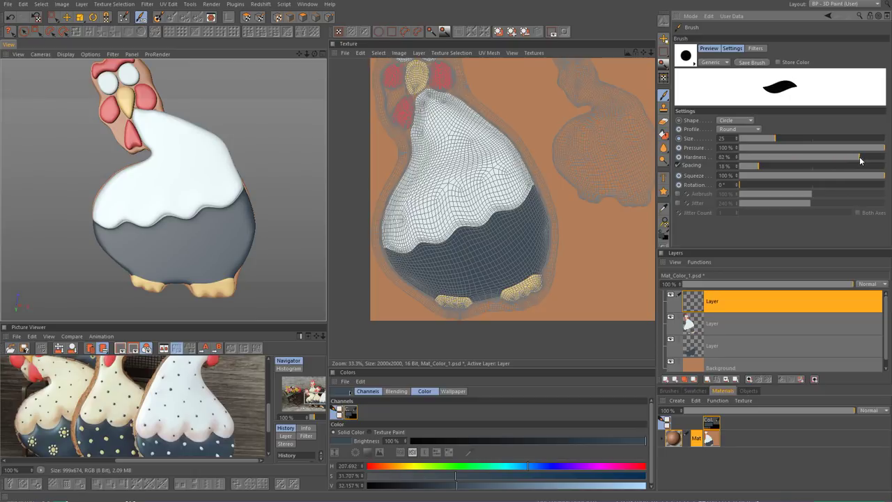
{"action": "middle_click_drag", "start_coordinate": [465, 180], "coordinate": [474, 180]}
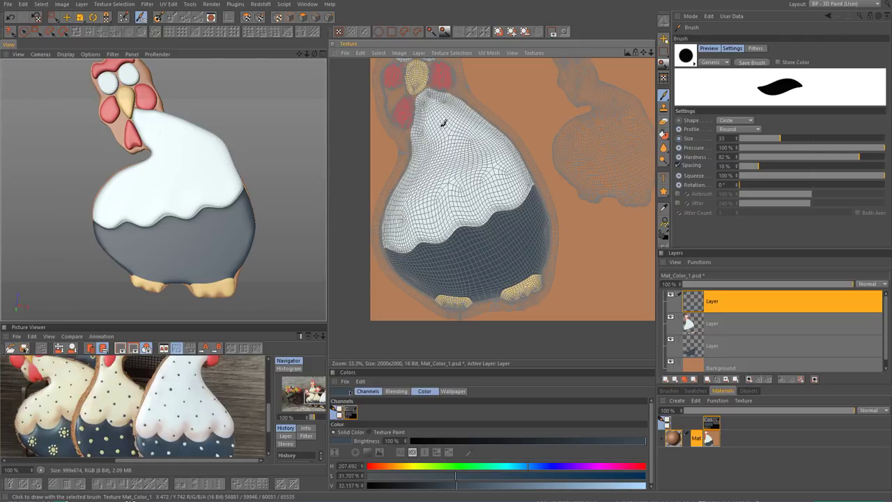
{"action": "left_click", "coordinate": [693, 140]}
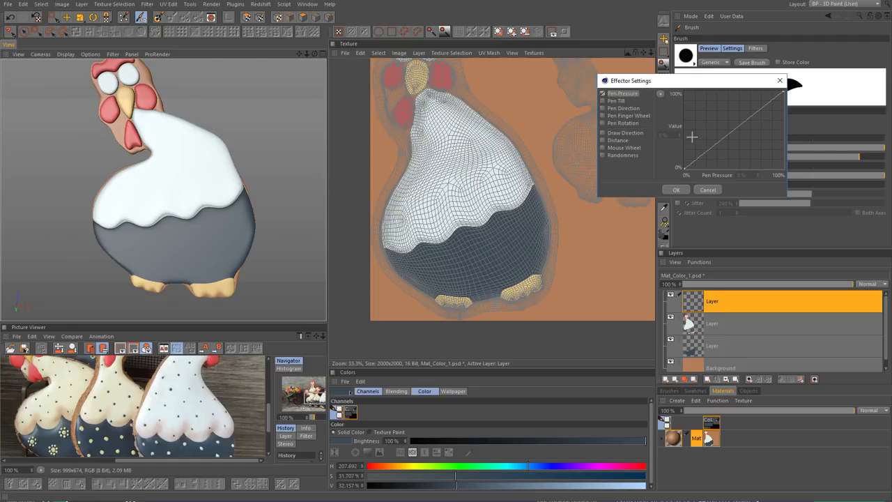
{"action": "left_click", "coordinate": [603, 155]}
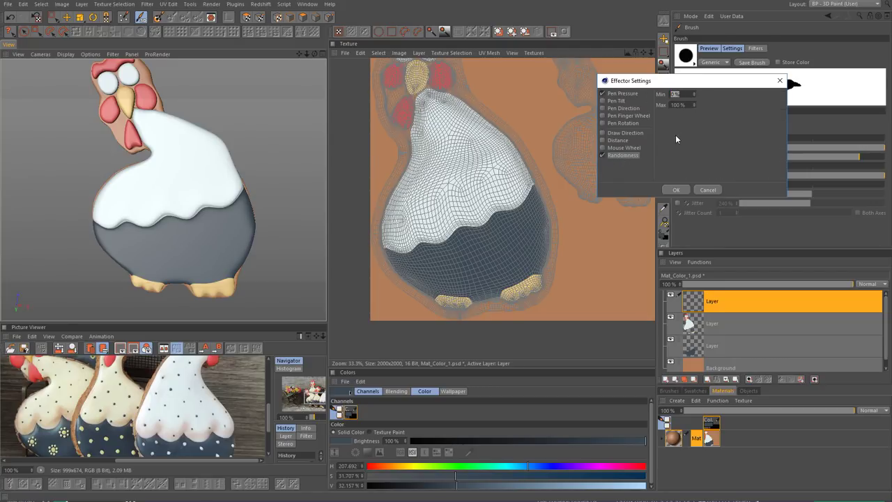
{"action": "left_click", "coordinate": [676, 190]}
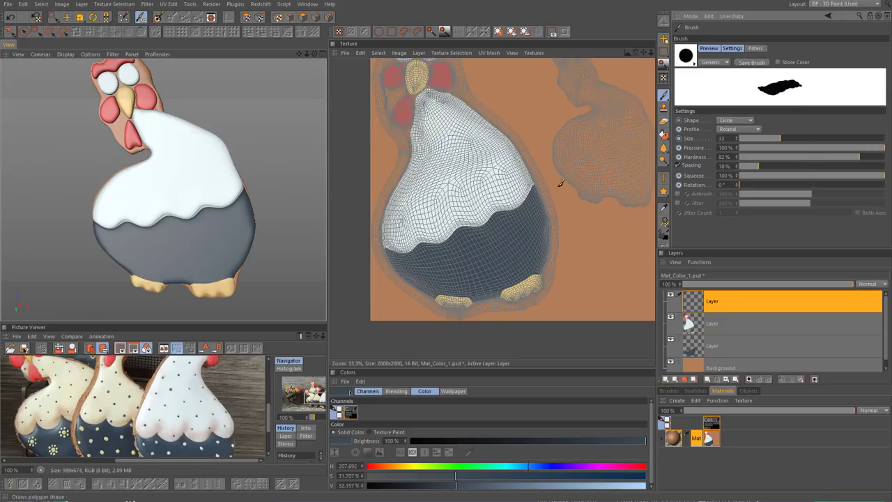
- Enlarge the brush to size 55 and zoom in on the white icing
{"action": "middle_click_drag", "start_coordinate": [492, 171], "coordinate": [493, 170]}
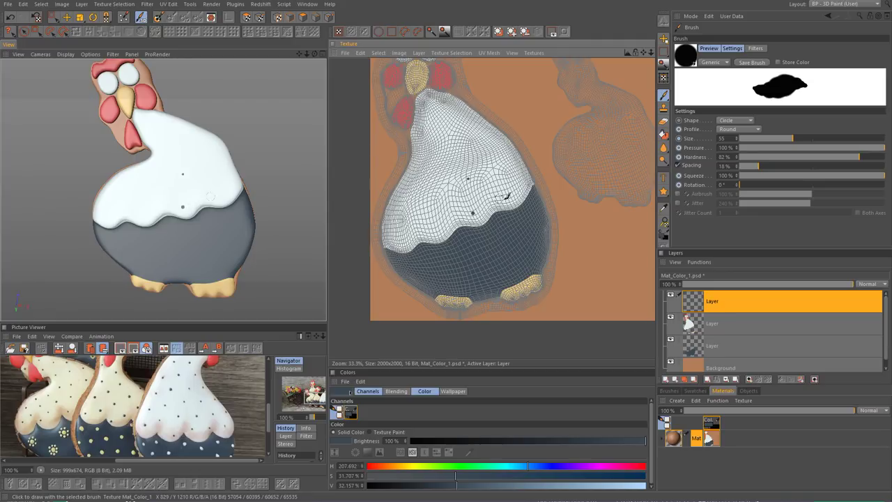
{"action": "scroll", "coordinate": [212, 185], "scroll_direction": "up", "scroll_amount": 1}
{"action": "scroll", "coordinate": [212, 185], "scroll_direction": "up", "scroll_amount": 1}
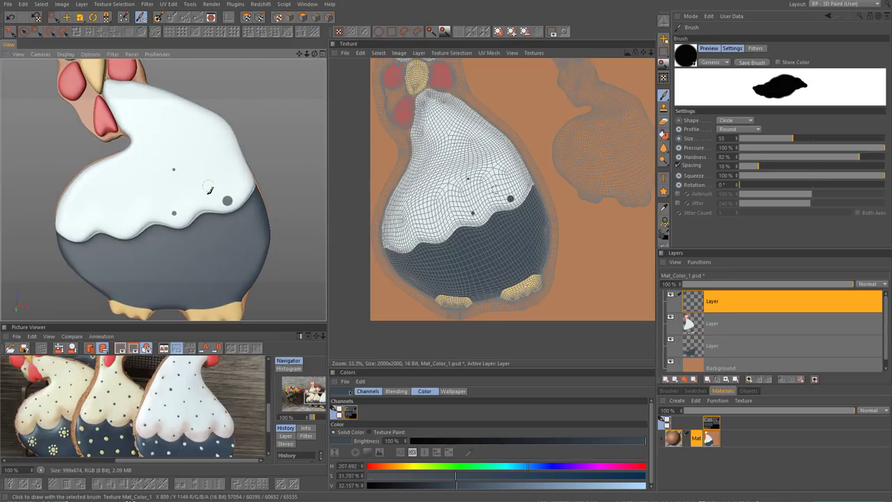
{"action": "scroll", "coordinate": [212, 185], "scroll_direction": "up", "scroll_amount": 1}
{"action": "scroll", "coordinate": [230, 189], "scroll_direction": "up", "scroll_amount": 1}
- Scatter dark blue-grey dots across the white icing, then switch the paint colour to near-white
{"action": "left_click", "coordinate": [252, 195]}
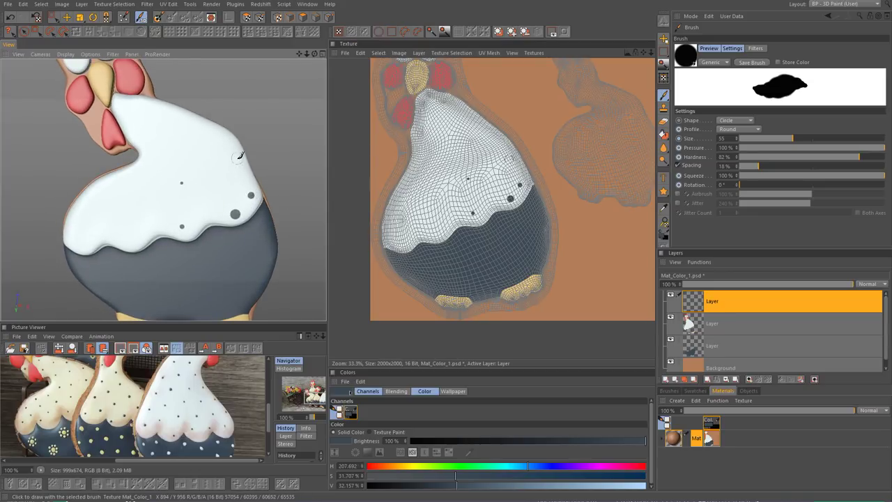
{"action": "left_click", "coordinate": [229, 188]}
{"action": "left_click", "coordinate": [191, 141]}
{"action": "left_click", "coordinate": [206, 176]}
{"action": "left_click", "coordinate": [211, 204]}
{"action": "left_click", "coordinate": [187, 204]}
{"action": "left_click", "coordinate": [183, 161]}
{"action": "left_click", "coordinate": [133, 237]}
{"action": "left_click", "coordinate": [168, 199]}
{"action": "left_click", "coordinate": [141, 201]}
{"action": "left_click", "coordinate": [140, 177]}
{"action": "left_click_drag", "start_coordinate": [141, 177], "coordinate": [234, 177], "text": "alt"}
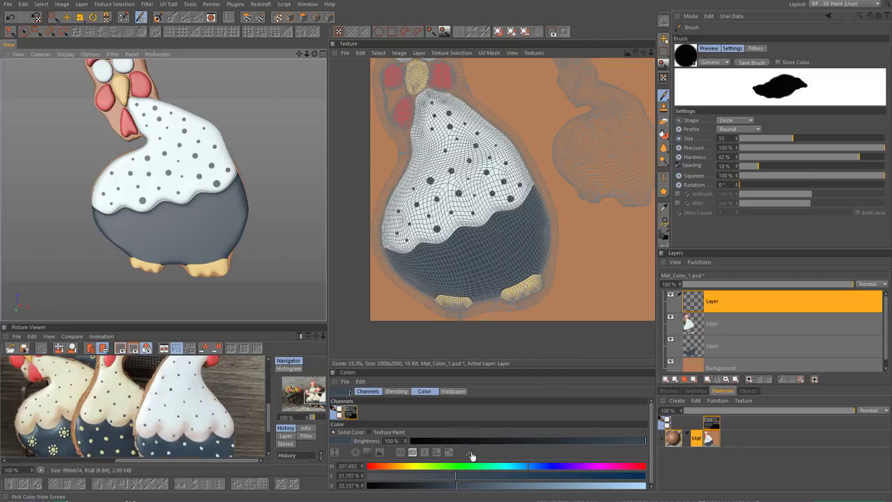
{"action": "left_click", "coordinate": [455, 180]}
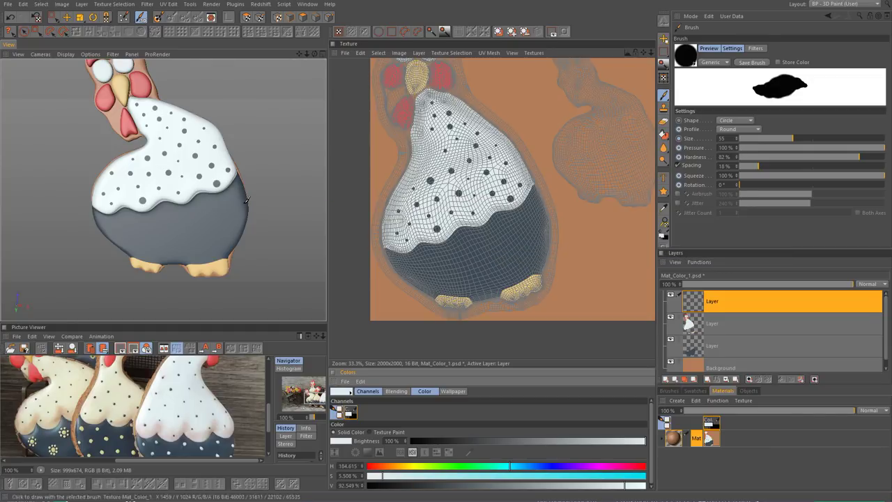
- Paint white dots across the chicken's dark navy lower body
{"action": "left_click", "coordinate": [203, 204]}
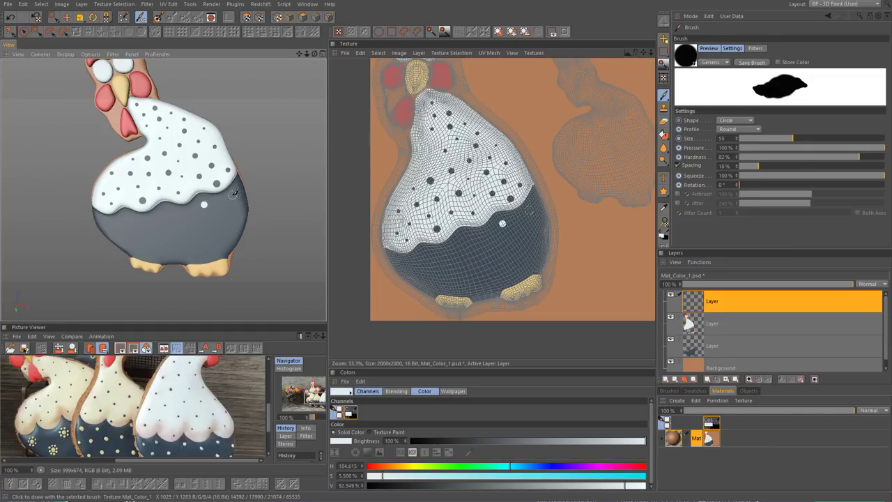
{"action": "left_click", "coordinate": [233, 216]}
{"action": "left_click", "coordinate": [195, 229]}
{"action": "left_click", "coordinate": [177, 228]}
{"action": "left_click", "coordinate": [127, 217]}
{"action": "left_click", "coordinate": [157, 235]}
{"action": "left_click", "coordinate": [151, 222]}
{"action": "scroll", "coordinate": [152, 222], "scroll_direction": "down", "scroll_amount": 1}
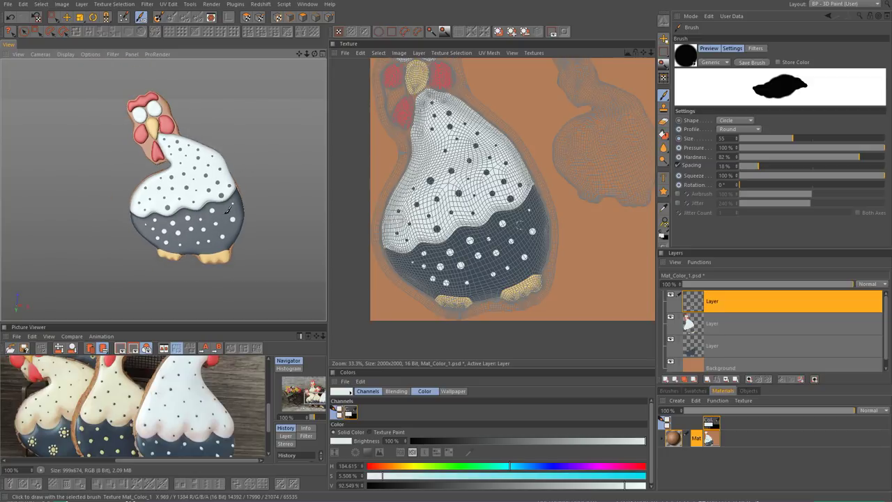
{"action": "scroll", "coordinate": [188, 250], "scroll_direction": "up", "scroll_amount": 2}
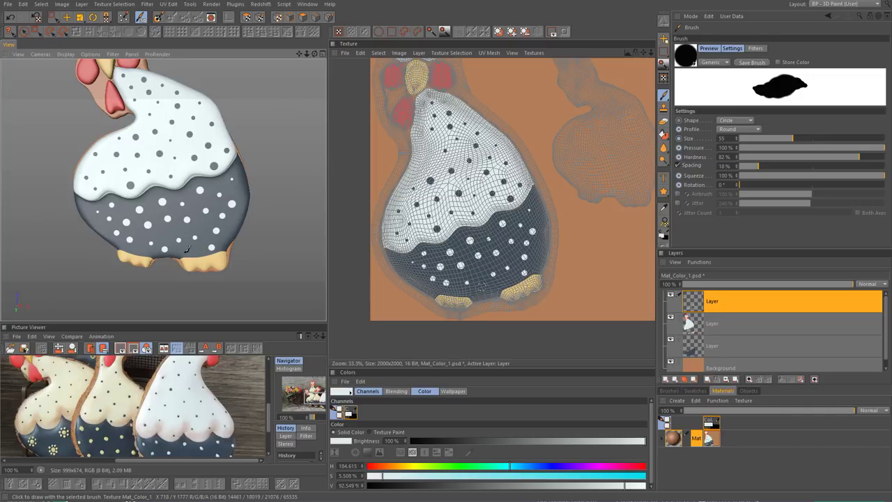
{"action": "left_click", "coordinate": [165, 232]}
{"action": "scroll", "coordinate": [196, 220], "scroll_direction": "down", "scroll_amount": 3}
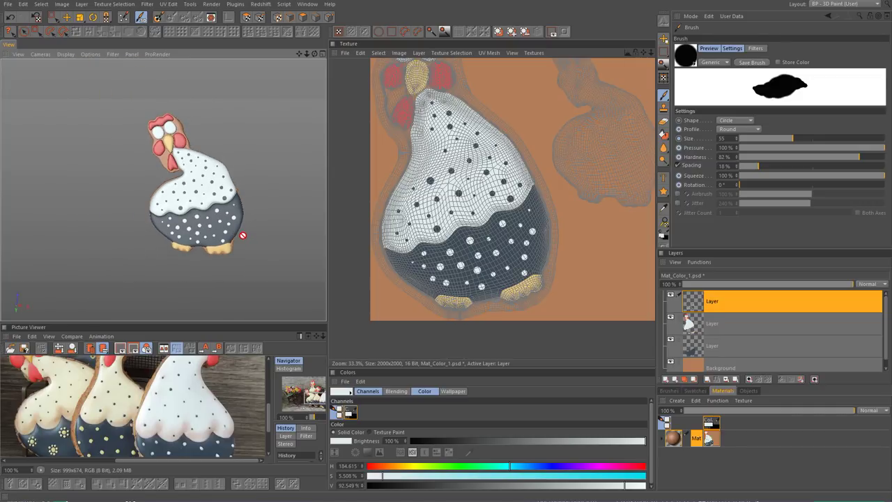
- Turn the chicken to face its head and add a new empty paint layer
{"action": "left_click_drag", "start_coordinate": [242, 235], "coordinate": [209, 193], "text": "alt"}
{"action": "scroll", "coordinate": [188, 186], "scroll_direction": "up", "scroll_amount": 3}
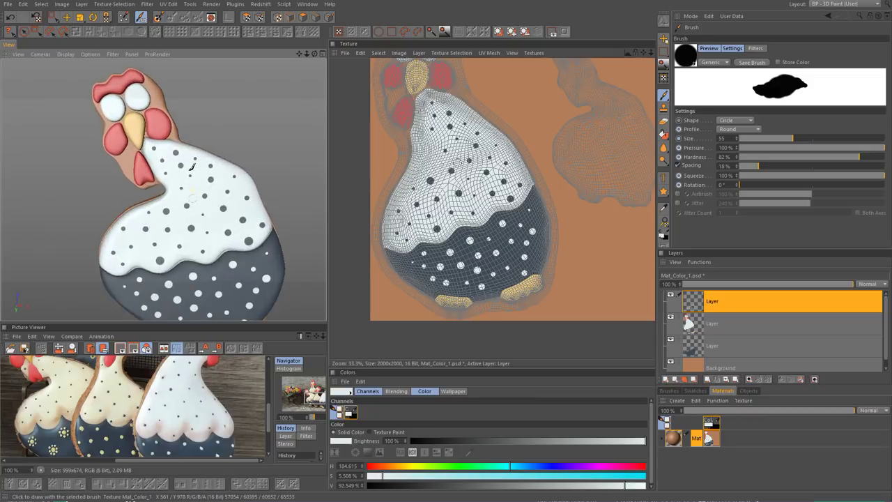
{"action": "scroll", "coordinate": [190, 166], "scroll_direction": "up", "scroll_amount": 2}
{"action": "left_click_drag", "start_coordinate": [180, 149], "coordinate": [208, 196], "text": "alt"}
{"action": "left_click_drag", "start_coordinate": [246, 226], "coordinate": [249, 228], "text": "alt"}
{"action": "scroll", "coordinate": [188, 181], "scroll_direction": "up", "scroll_amount": 3}
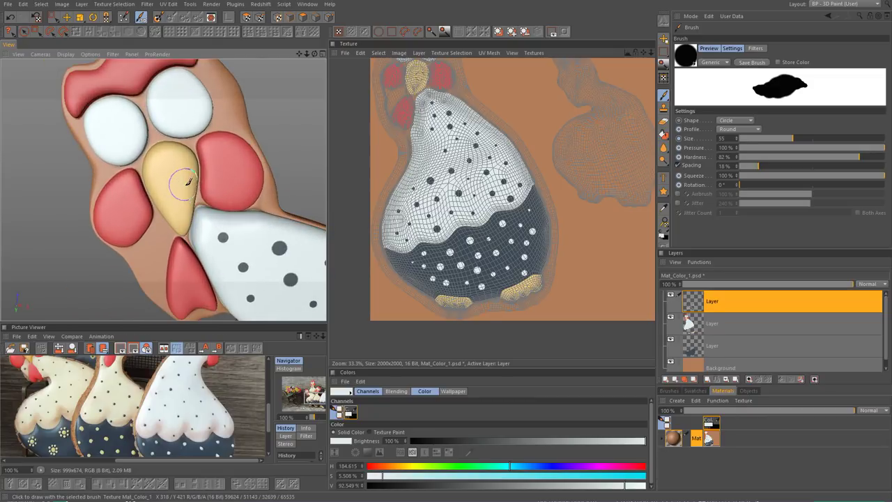
{"action": "left_click_drag", "start_coordinate": [188, 181], "coordinate": [258, 265], "text": "alt"}
{"action": "left_click", "coordinate": [666, 380]}
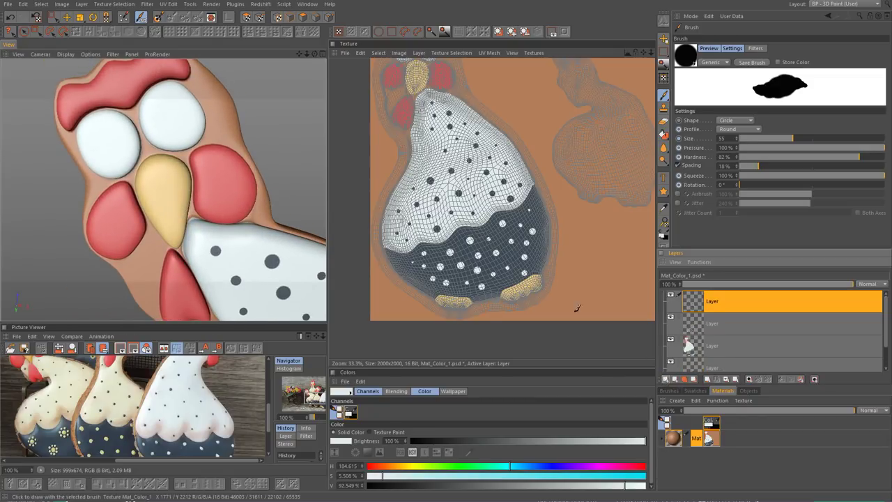
{"action": "left_click_drag", "start_coordinate": [157, 176], "coordinate": [222, 172], "text": "alt"}
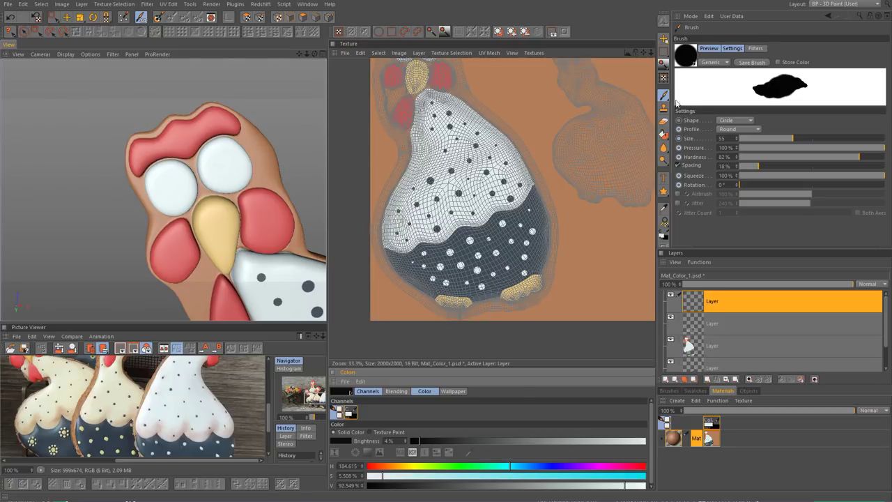
- Make the brush fully hard-edged at size 50, undoing a trial pupil
{"action": "middle_click_drag", "start_coordinate": [225, 167], "coordinate": [225, 168]}
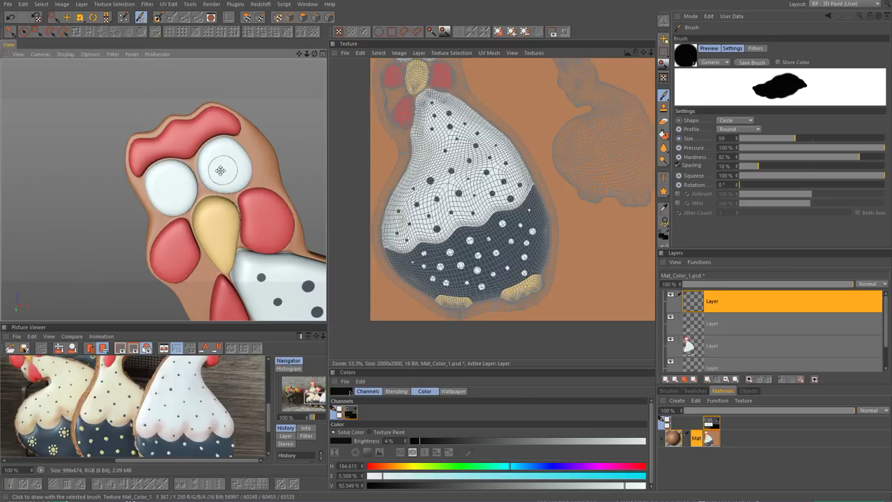
{"action": "middle_click", "coordinate": [221, 170]}
{"action": "middle_click", "coordinate": [91, 121]}
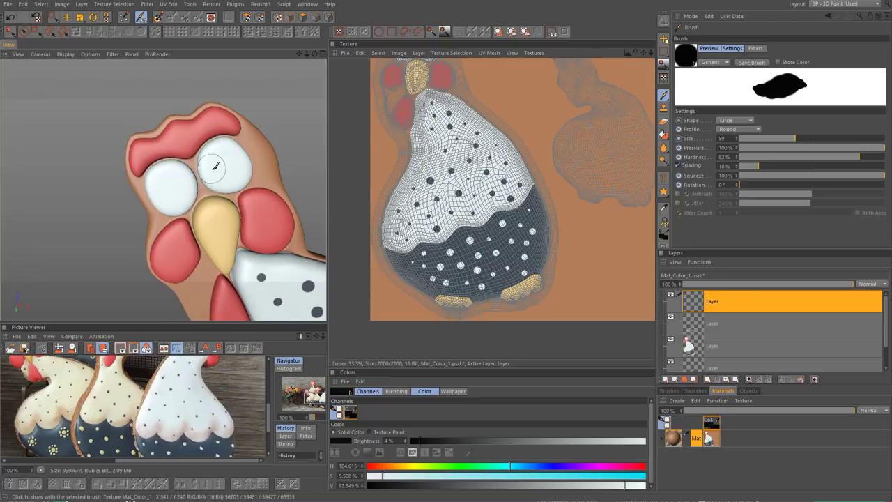
{"action": "left_click", "coordinate": [222, 170]}
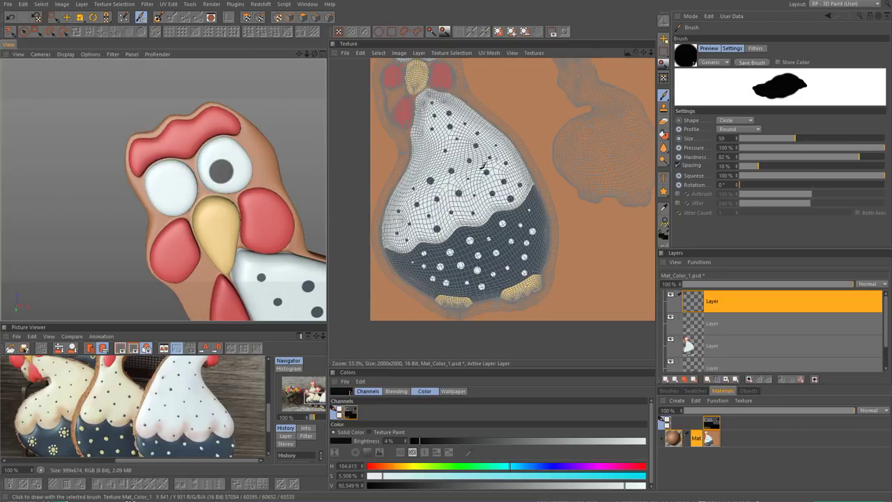
{"action": "key", "text": "ctrl+z"}
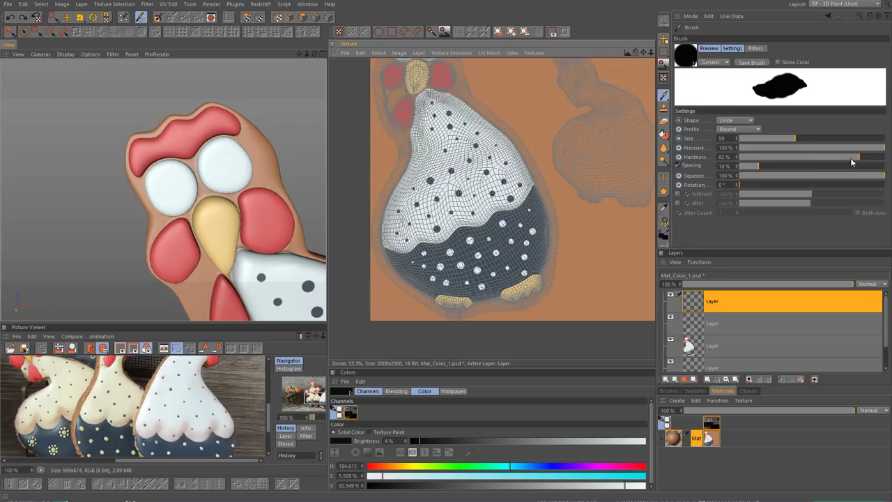
{"action": "left_click_drag", "start_coordinate": [851, 157], "coordinate": [888, 158]}
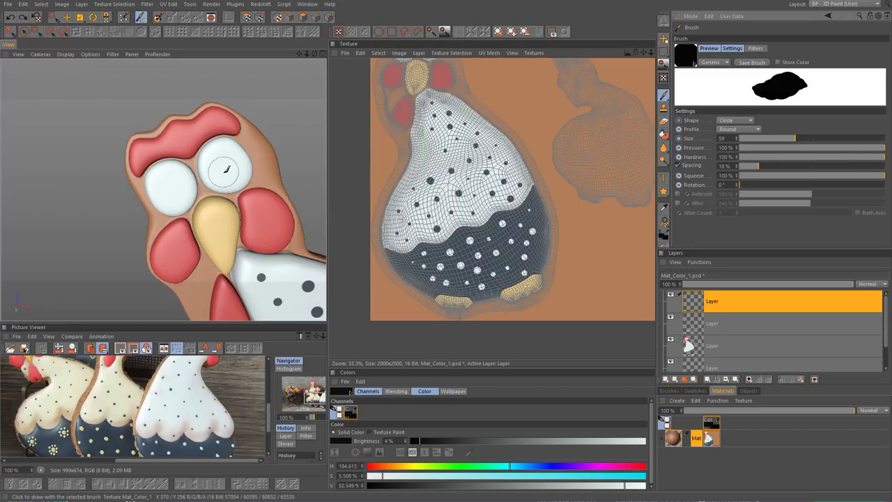
{"action": "left_click_drag", "start_coordinate": [796, 139], "coordinate": [790, 138]}
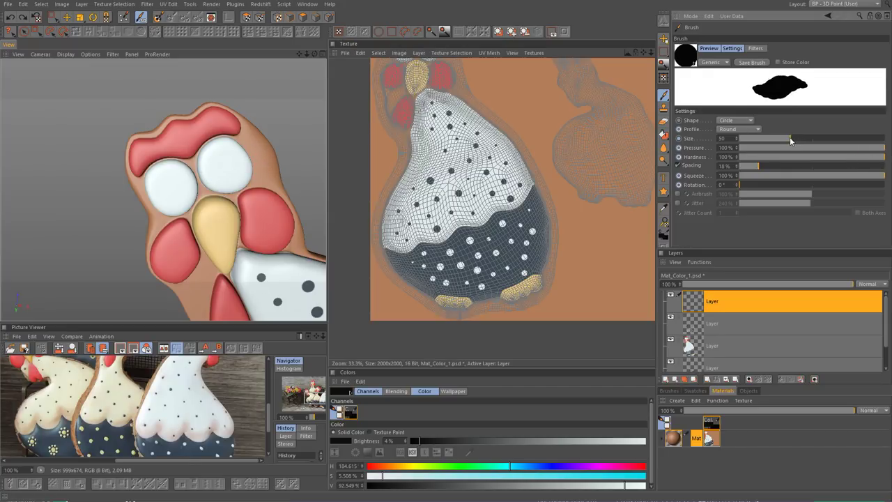
- Paint dark grey pupils on both eyes, then raise the paint brightness to 100% white
{"action": "left_click", "coordinate": [220, 172]}
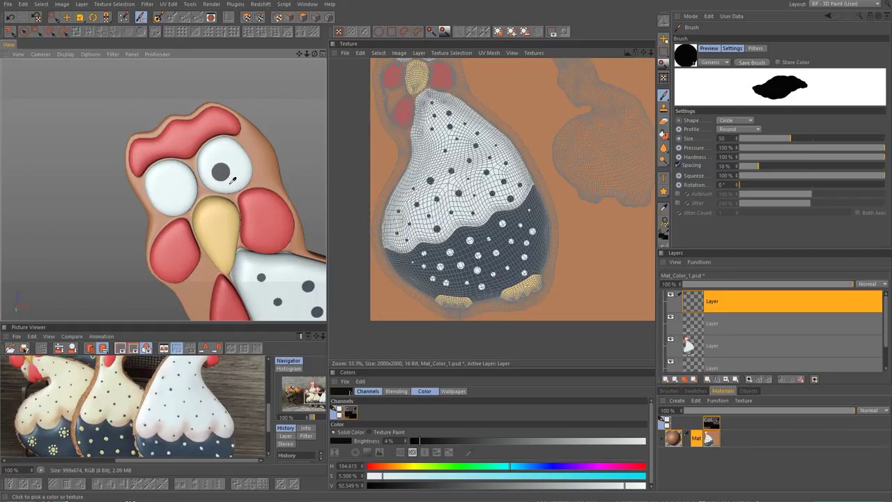
{"action": "left_click", "coordinate": [690, 140]}
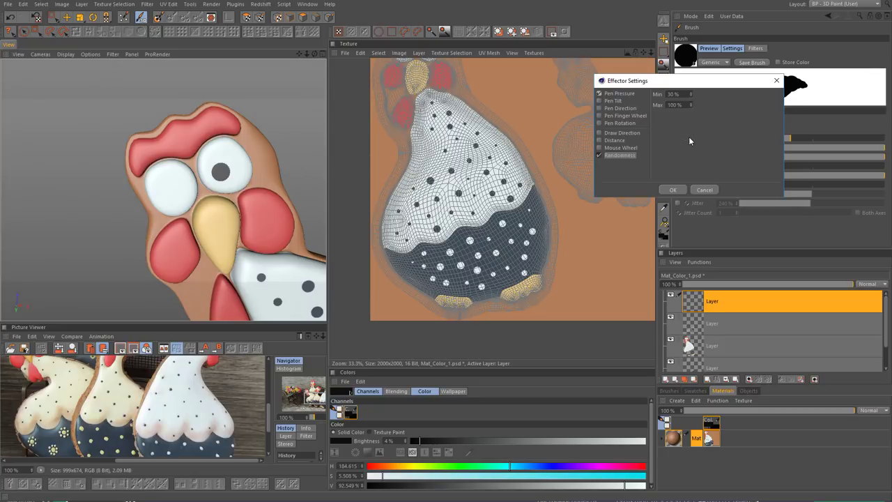
{"action": "left_click", "coordinate": [673, 190]}
{"action": "left_click_drag", "start_coordinate": [225, 165], "coordinate": [223, 167]}
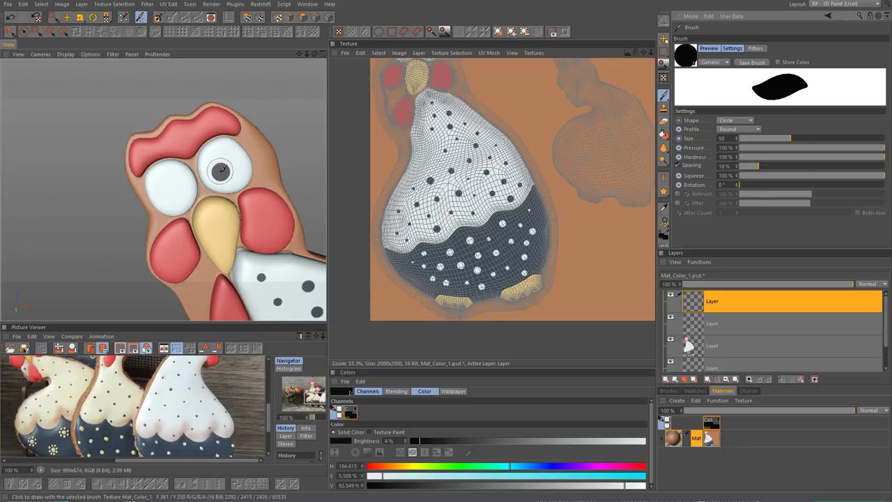
{"action": "left_click", "coordinate": [183, 186]}
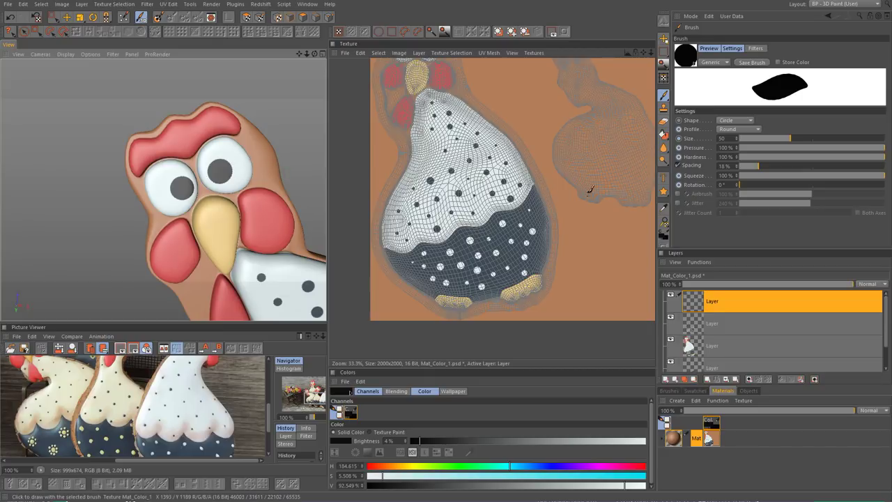
{"action": "left_click_drag", "start_coordinate": [591, 443], "coordinate": [646, 442]}
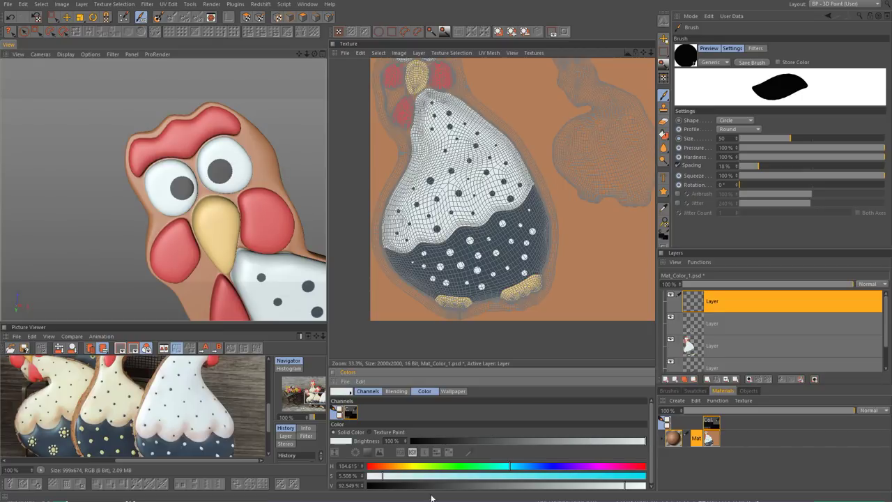
- Sample white from the texture and toggle the UV mesh display off and back on
{"action": "left_click", "coordinate": [469, 453]}
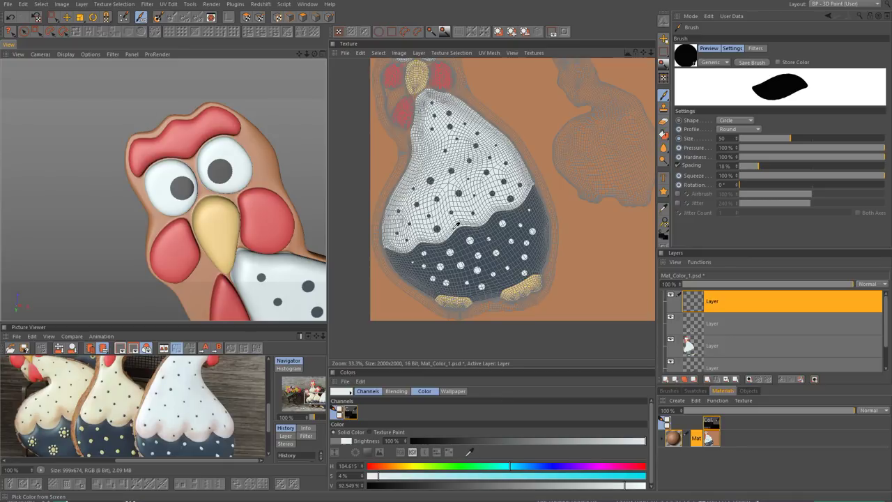
{"action": "left_click", "coordinate": [451, 188]}
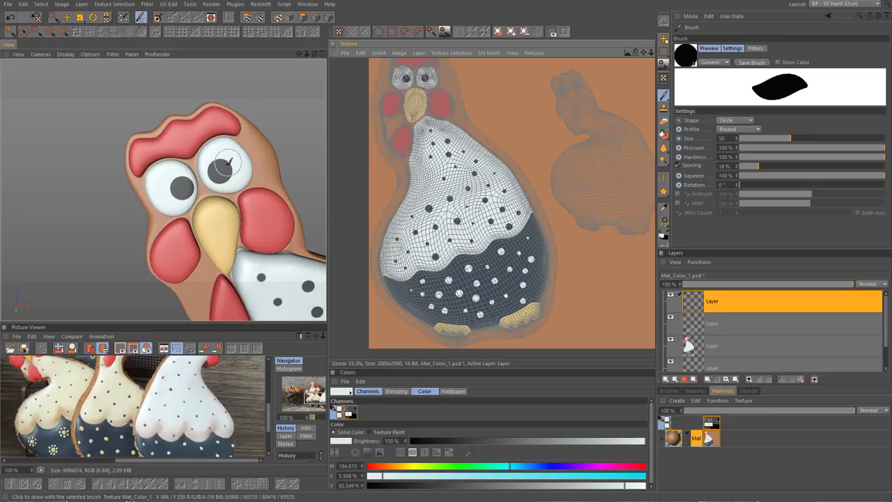
{"action": "left_click", "coordinate": [538, 53]}
{"action": "mouse_move", "coordinate": [511, 53]}
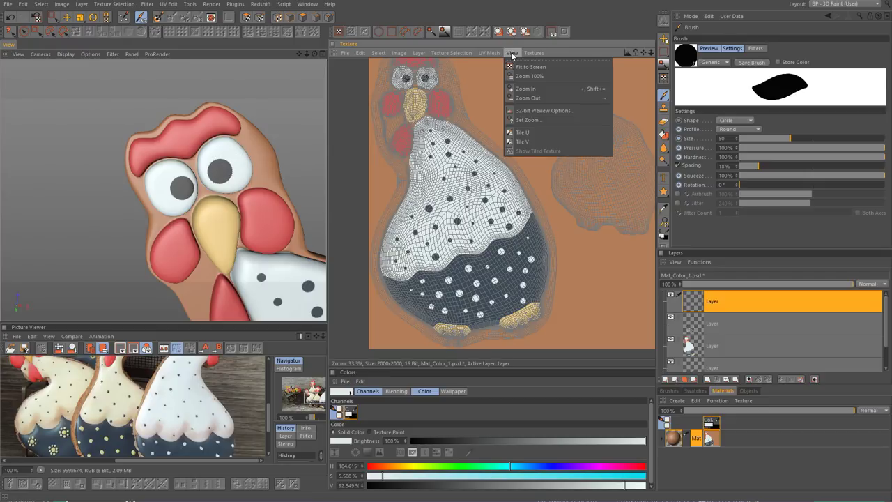
{"action": "left_click", "coordinate": [504, 67]}
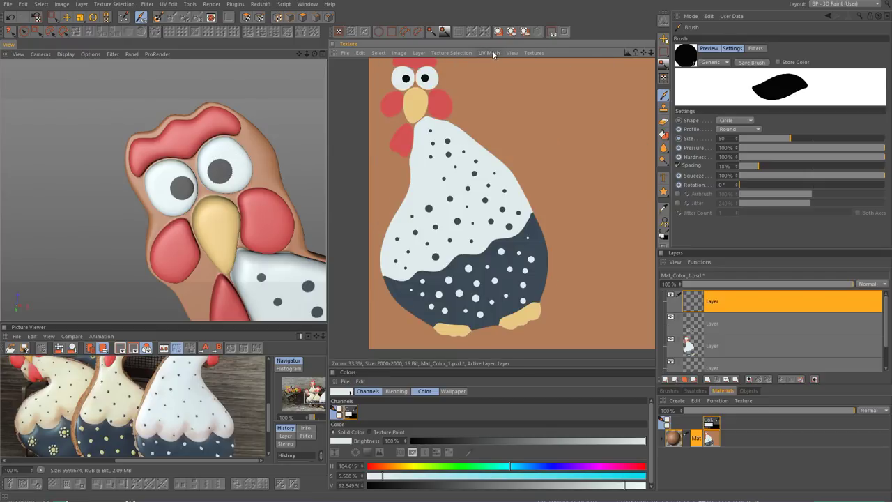
{"action": "left_click", "coordinate": [489, 54]}
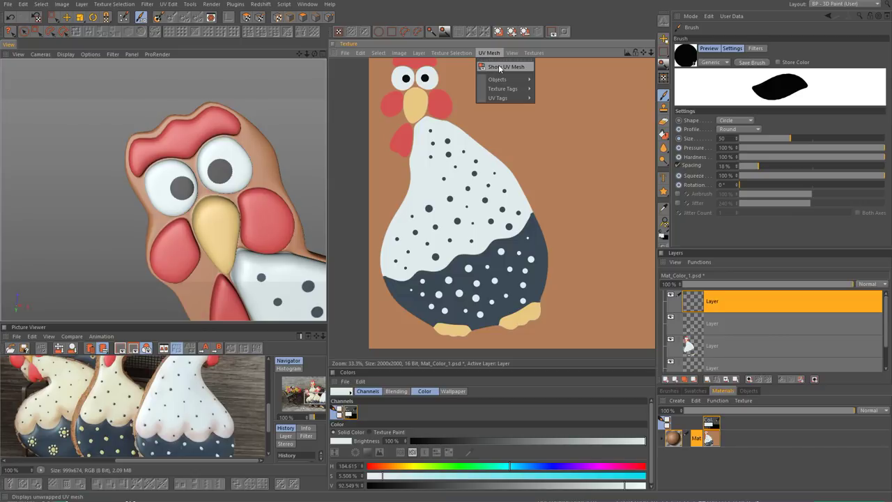
{"action": "left_click", "coordinate": [500, 68]}
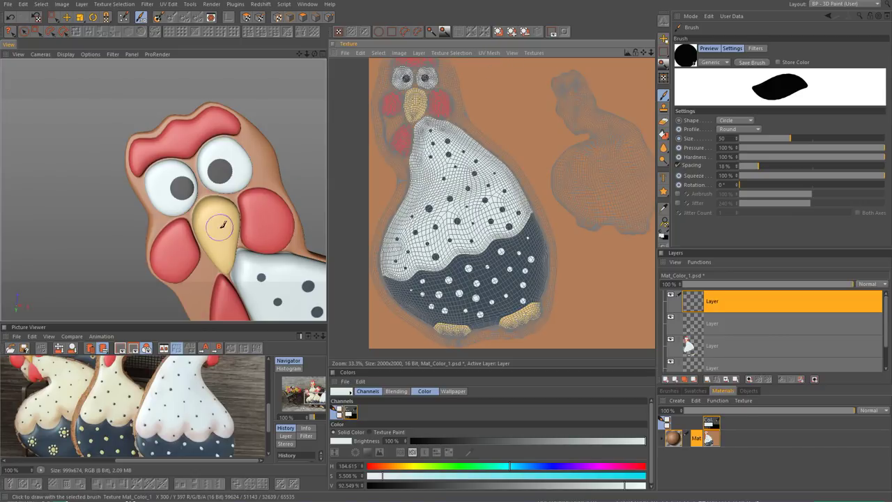
{"action": "scroll", "coordinate": [283, 227], "scroll_direction": "up", "scroll_amount": 4}
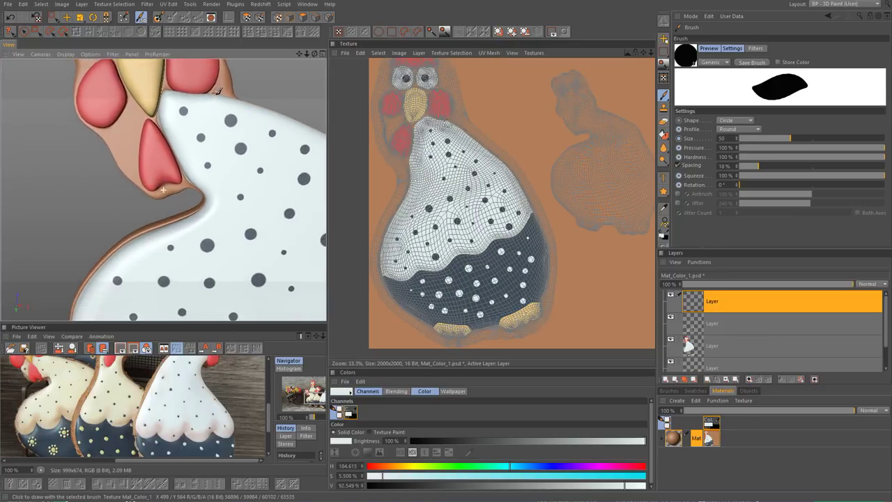
{"action": "scroll", "coordinate": [282, 231], "scroll_direction": "down", "scroll_amount": 4}
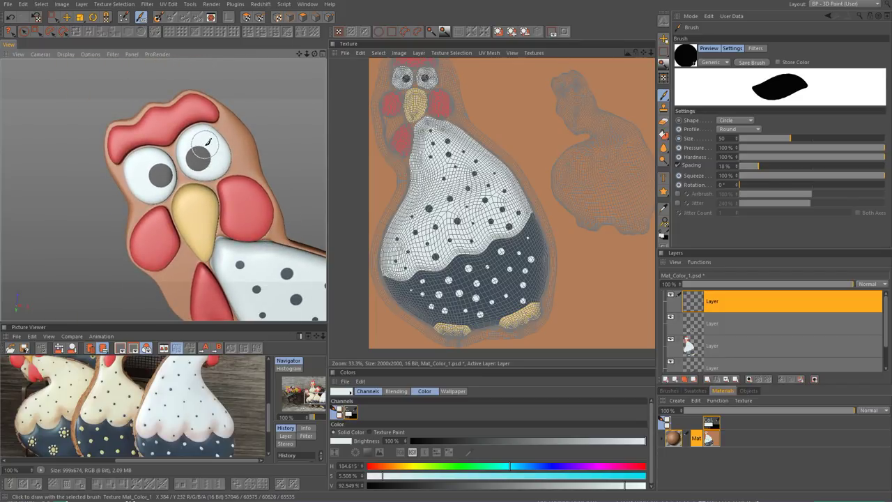
- Paint white highlights on both pupils with a size-29 brush, then set the brush to 16
{"action": "middle_click_drag", "start_coordinate": [205, 145], "coordinate": [200, 146]}
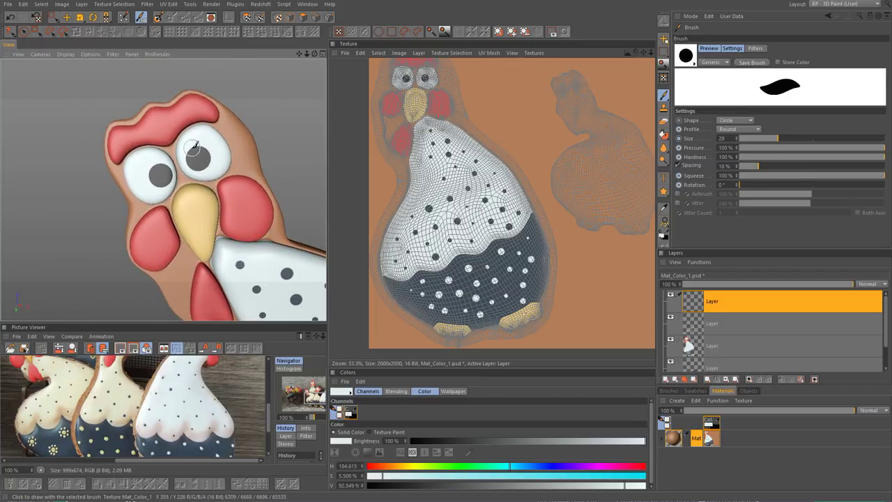
{"action": "left_click", "coordinate": [200, 145]}
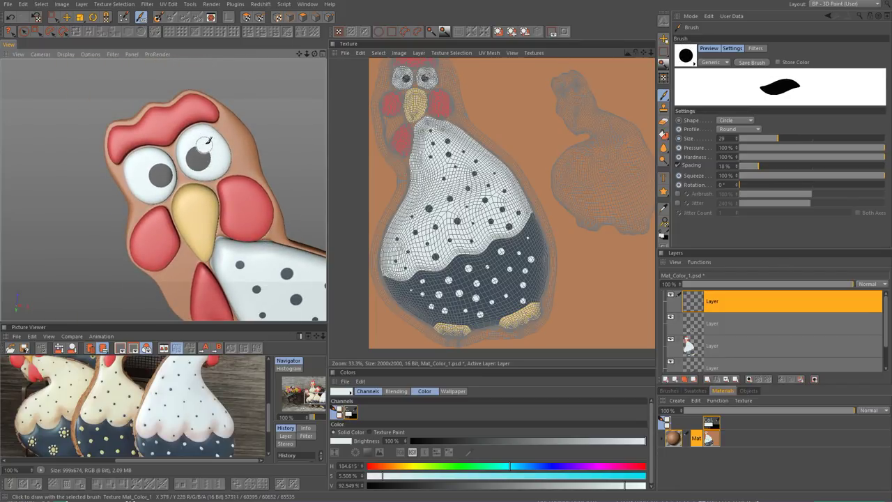
{"action": "left_click", "coordinate": [161, 158]}
{"action": "middle_click_drag", "start_coordinate": [221, 162], "coordinate": [213, 161]}
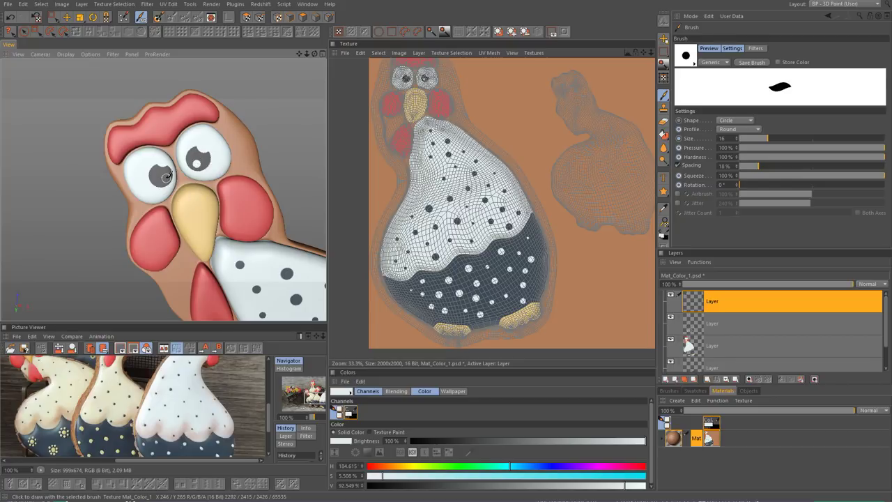
{"action": "scroll", "coordinate": [262, 196], "scroll_direction": "down", "scroll_amount": 2}
{"action": "scroll", "coordinate": [233, 159], "scroll_direction": "down", "scroll_amount": 2}
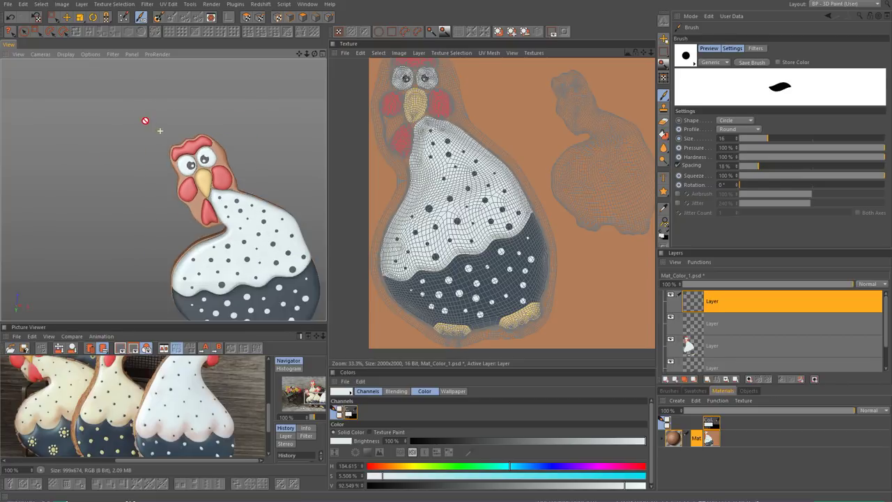
{"action": "scroll", "coordinate": [271, 242], "scroll_direction": "down", "scroll_amount": 2}
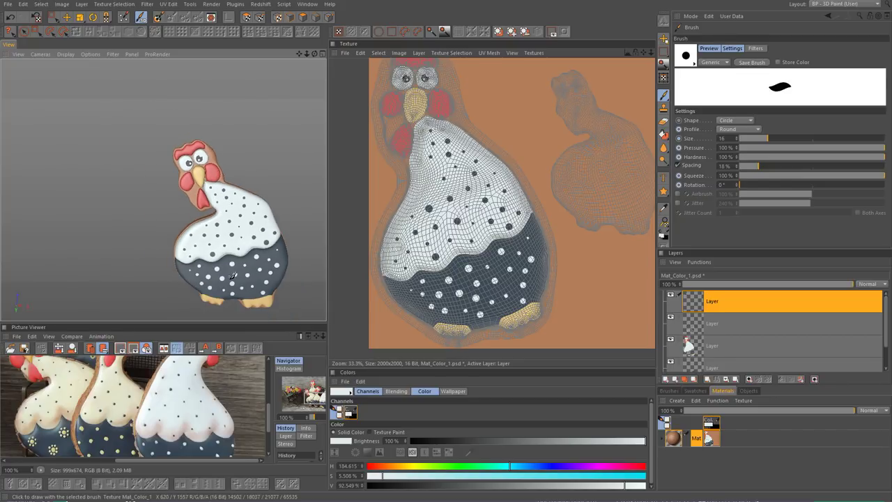
{"action": "scroll", "coordinate": [234, 275], "scroll_direction": "up", "scroll_amount": 2}
{"action": "middle_click_drag", "start_coordinate": [225, 243], "coordinate": [219, 219], "text": "alt"}
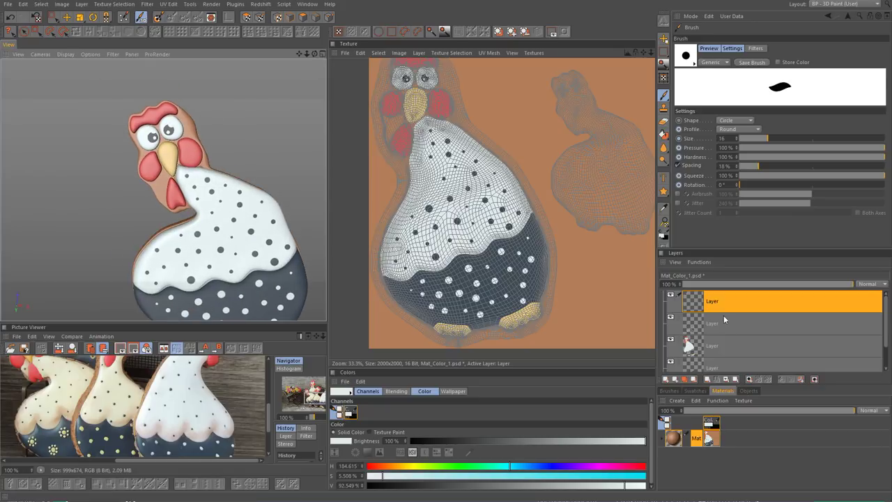
- Switch painting to the second layer and pick a slightly darkened golden tan paint colour
{"action": "left_click", "coordinate": [699, 327]}
{"action": "scroll", "coordinate": [172, 155], "scroll_direction": "up", "scroll_amount": 3}
{"action": "scroll", "coordinate": [173, 156], "scroll_direction": "up", "scroll_amount": 3}
{"action": "left_click", "coordinate": [163, 150], "text": "ctrl"}
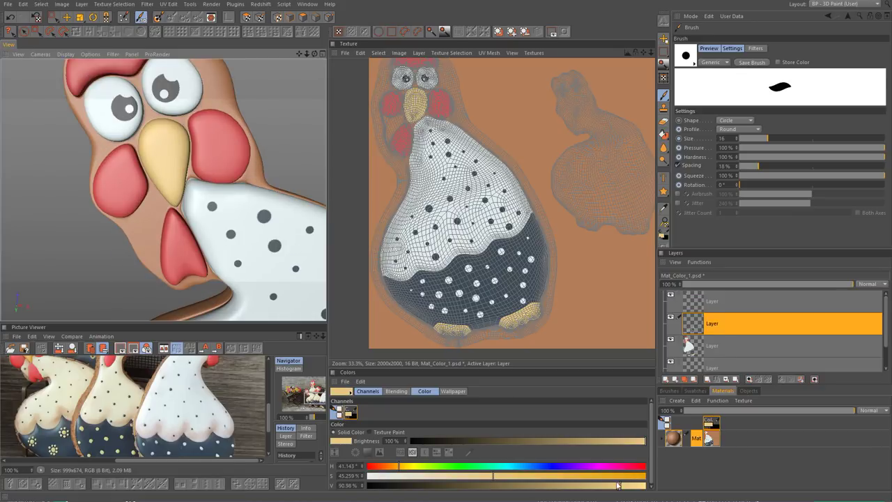
{"action": "left_click_drag", "start_coordinate": [597, 486], "coordinate": [582, 486]}
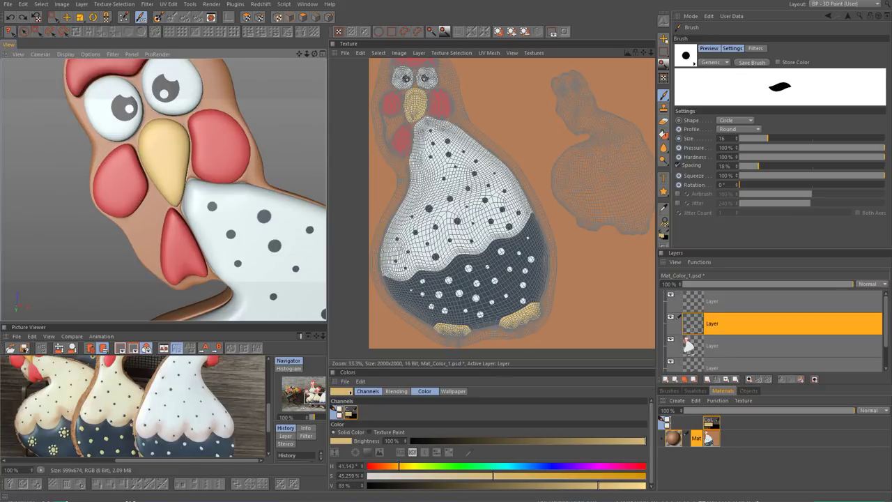
{"action": "left_click", "coordinate": [156, 143]}
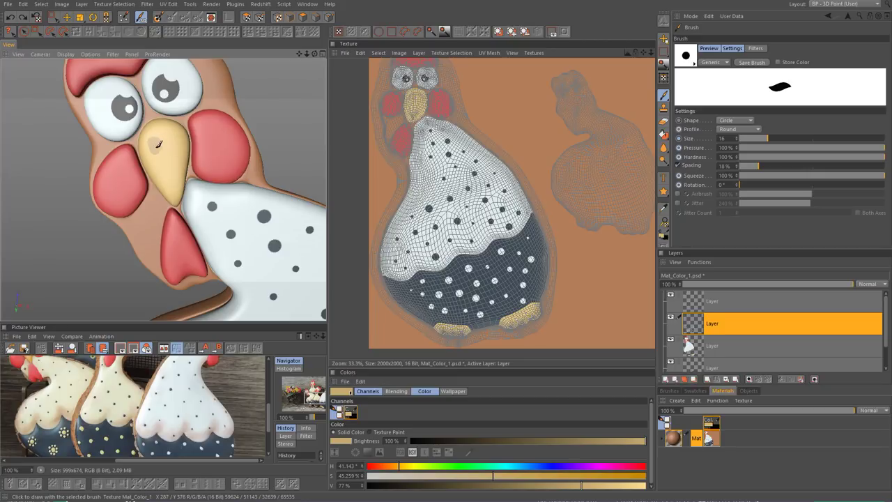
- Show the Mat material's Color channel (Mat_Color_1.psd) and open its context menu
{"action": "scroll", "coordinate": [174, 143], "scroll_direction": "down", "scroll_amount": 3}
{"action": "scroll", "coordinate": [169, 146], "scroll_direction": "down", "scroll_amount": 1}
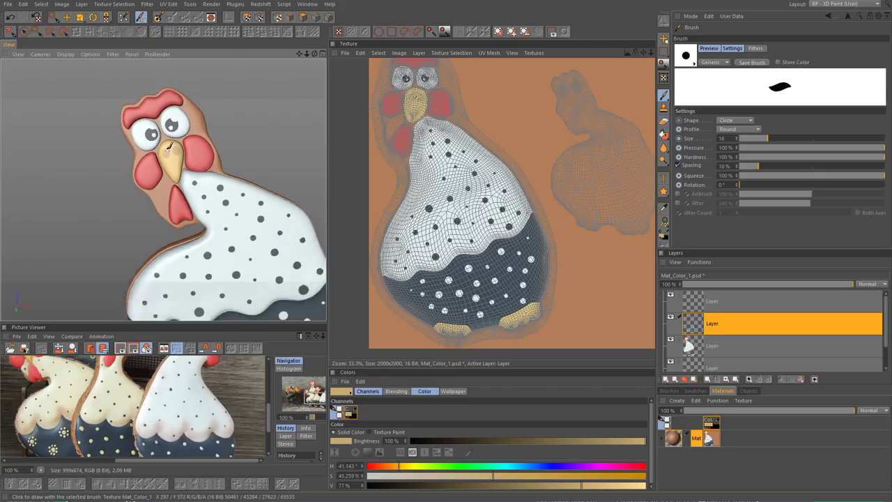
{"action": "scroll", "coordinate": [169, 146], "scroll_direction": "down", "scroll_amount": 2}
{"action": "scroll", "coordinate": [202, 209], "scroll_direction": "up", "scroll_amount": 1}
{"action": "scroll", "coordinate": [230, 265], "scroll_direction": "down", "scroll_amount": 1}
{"action": "scroll", "coordinate": [249, 298], "scroll_direction": "up", "scroll_amount": 1}
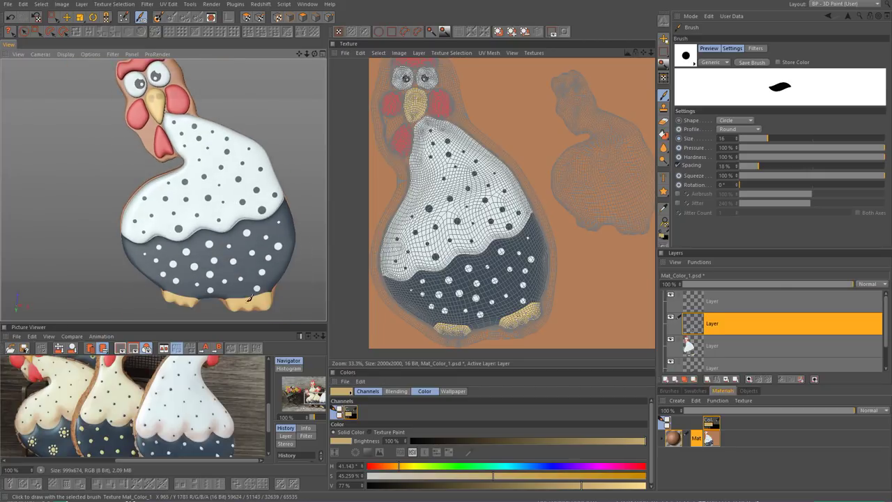
{"action": "scroll", "coordinate": [255, 302], "scroll_direction": "up", "scroll_amount": 2}
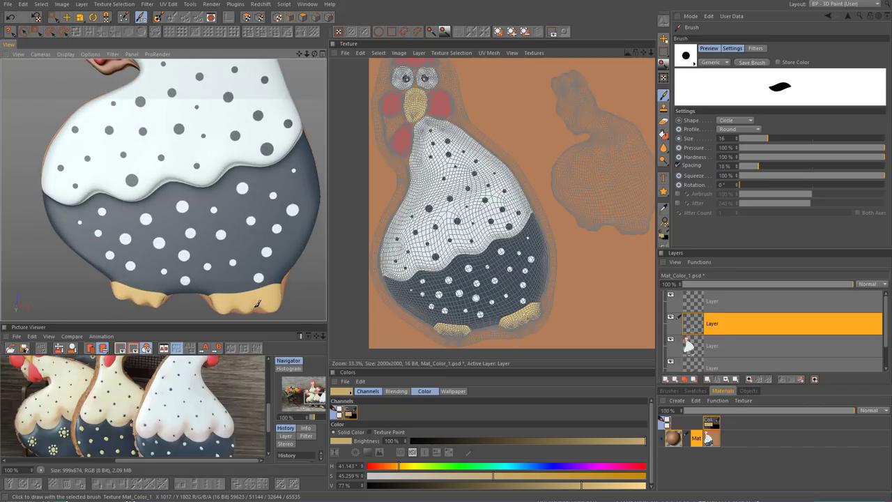
{"action": "scroll", "coordinate": [255, 298], "scroll_direction": "up", "scroll_amount": 1}
{"action": "scroll", "coordinate": [249, 280], "scroll_direction": "up", "scroll_amount": 2}
{"action": "scroll", "coordinate": [248, 279], "scroll_direction": "down", "scroll_amount": 1}
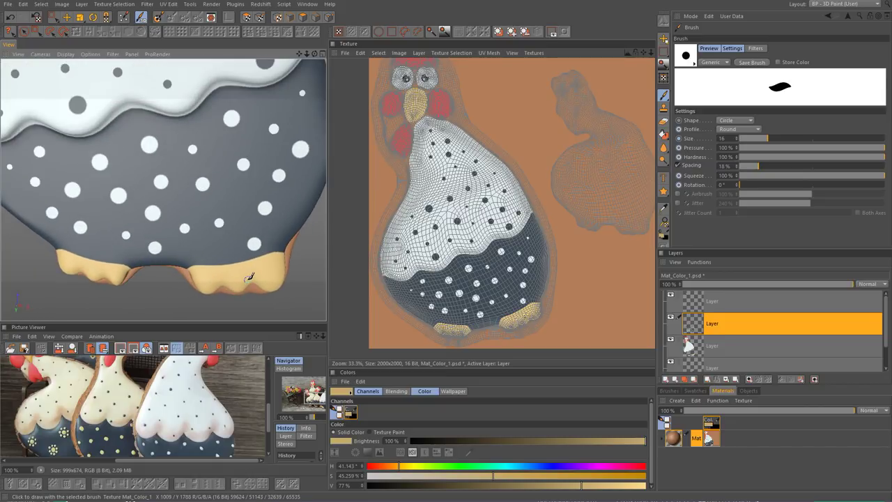
{"action": "scroll", "coordinate": [249, 279], "scroll_direction": "down", "scroll_amount": 3}
{"action": "scroll", "coordinate": [257, 254], "scroll_direction": "down", "scroll_amount": 2}
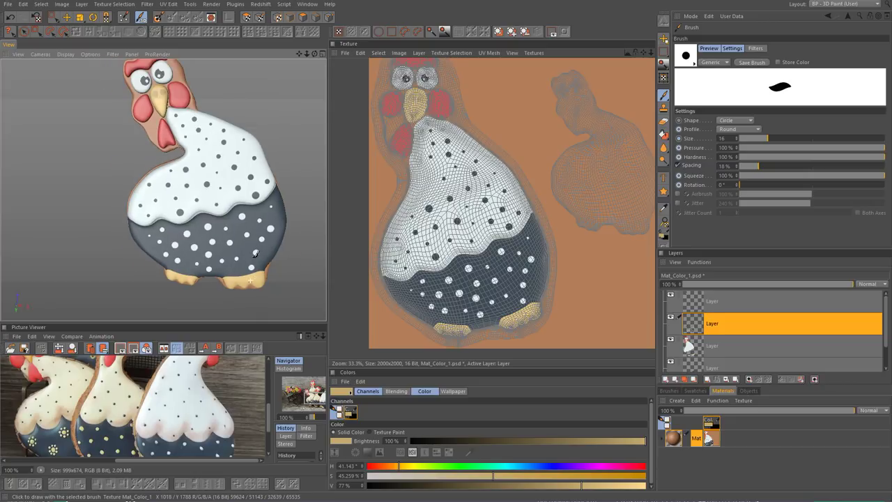
{"action": "left_click", "coordinate": [734, 436]}
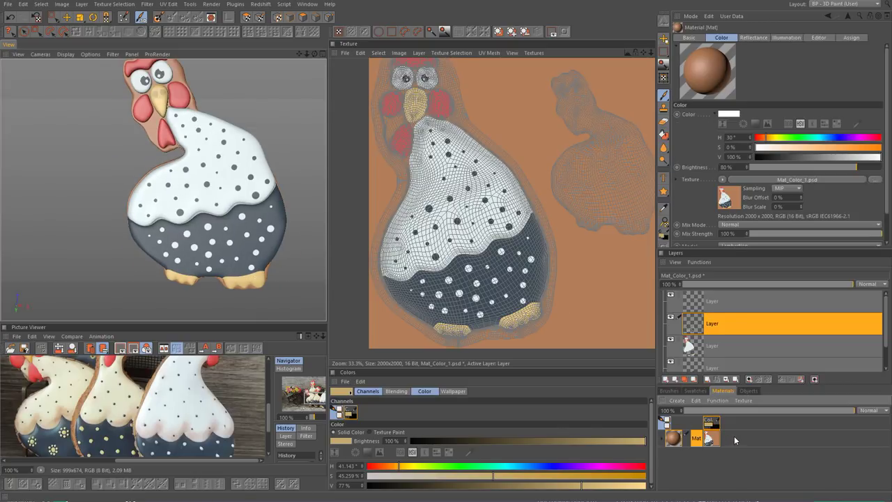
{"action": "right_click", "coordinate": [697, 438]}
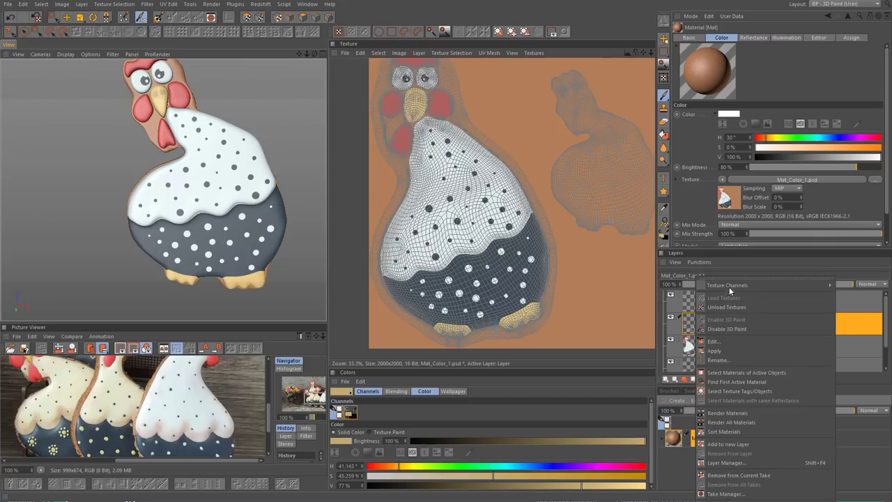
- Create a dark grey 2000×2000 Bump channel texture for Mat named Bump_3
{"action": "mouse_move", "coordinate": [727, 285]}
{"action": "left_click", "coordinate": [670, 336]}
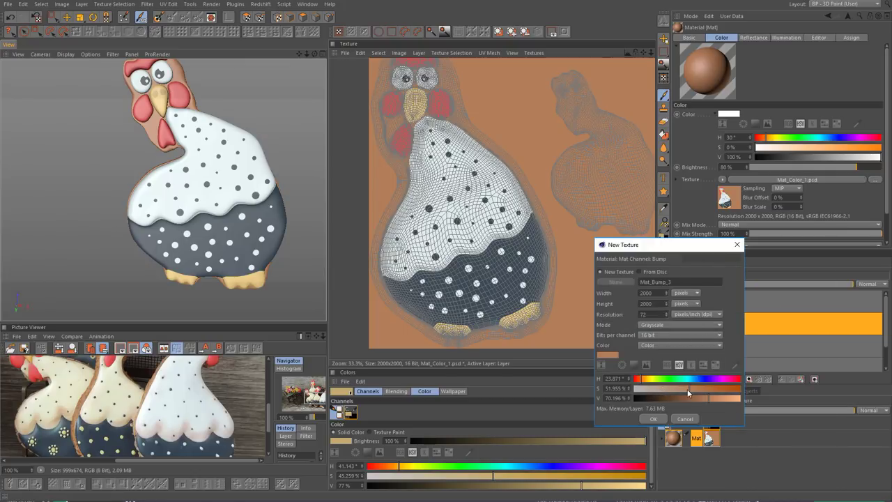
{"action": "left_click_drag", "start_coordinate": [679, 387], "coordinate": [631, 387]}
{"action": "left_click", "coordinate": [653, 397]}
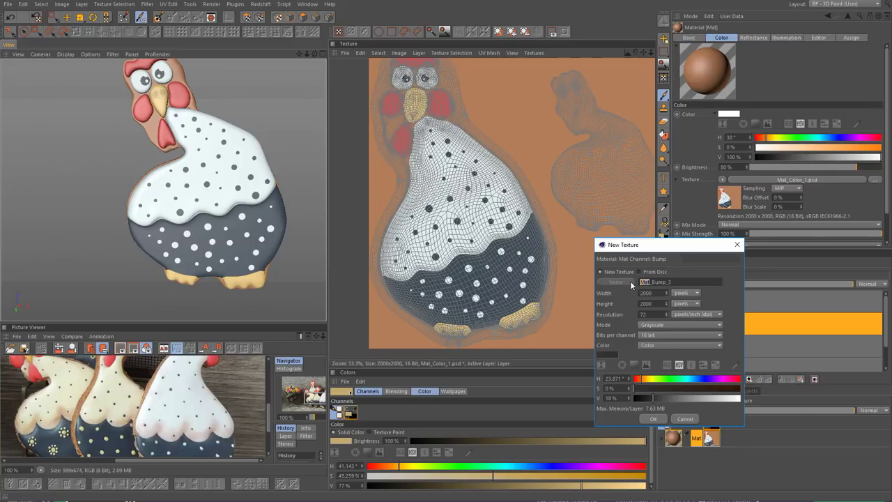
{"action": "key", "text": "Delete"}
{"action": "left_click", "coordinate": [654, 419]}
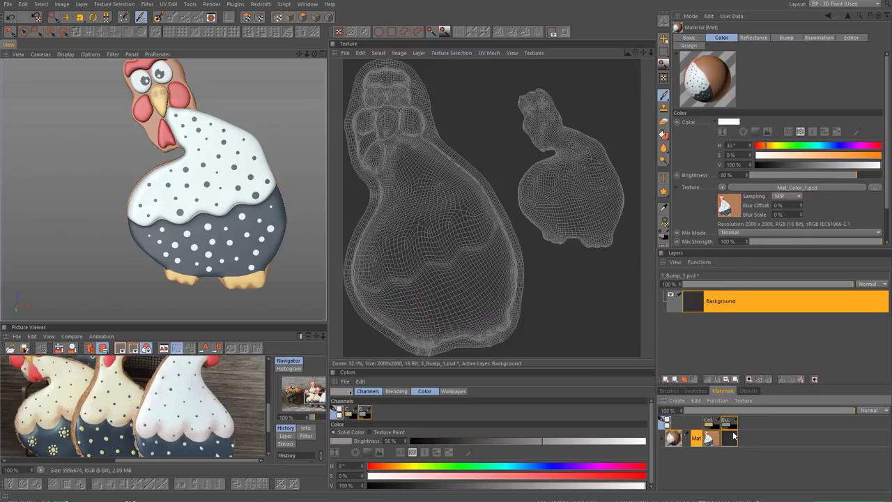
- Save the new bump texture as 3_Bump_3.psd
{"action": "left_click", "coordinate": [711, 438]}
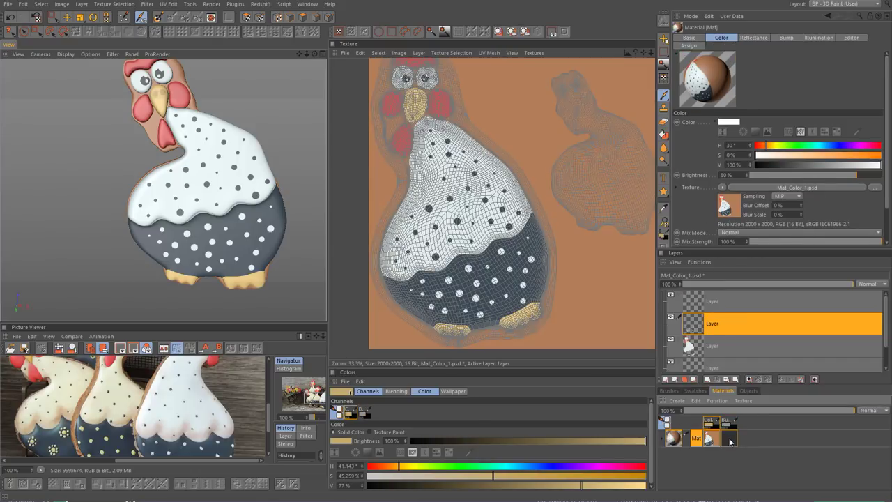
{"action": "left_click", "coordinate": [730, 439]}
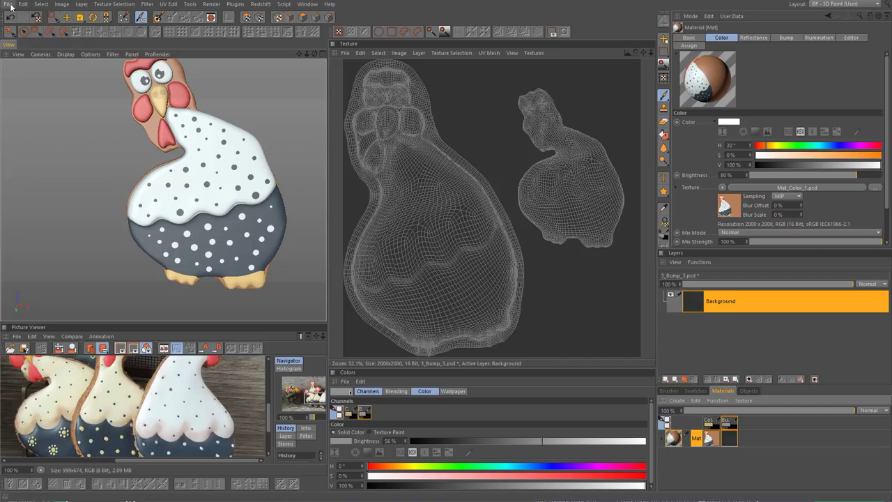
{"action": "left_click", "coordinate": [8, 4]}
{"action": "left_click", "coordinate": [29, 78]}
{"action": "left_click", "coordinate": [411, 291]}
- Compare the colour and bump textures, ending on Mat_Color_1 with its Background layer active
{"action": "left_click", "coordinate": [710, 438]}
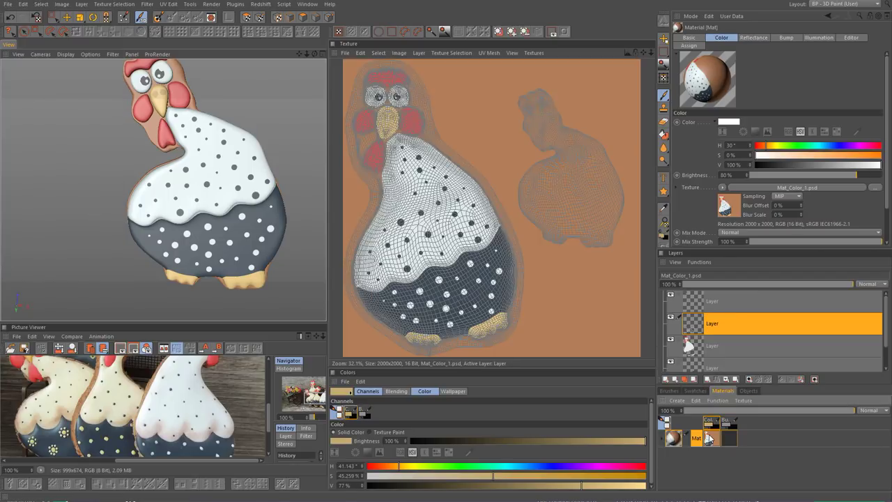
{"action": "left_click", "coordinate": [730, 439]}
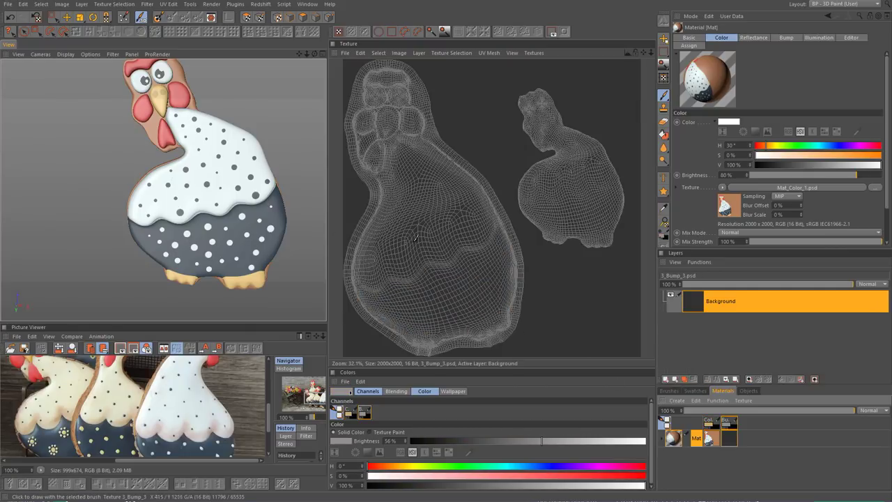
{"action": "scroll", "coordinate": [416, 237], "scroll_direction": "down", "scroll_amount": 1}
{"action": "scroll", "coordinate": [452, 237], "scroll_direction": "down", "scroll_amount": 1}
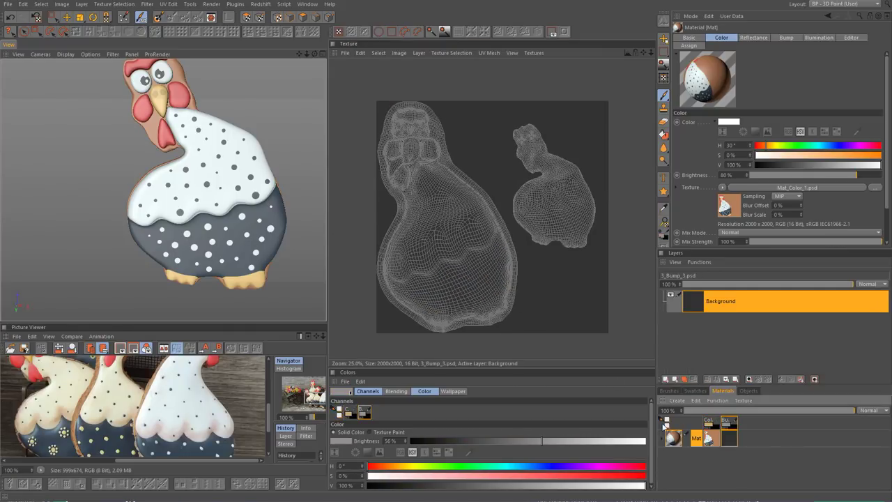
{"action": "left_click", "coordinate": [718, 423]}
{"action": "left_click", "coordinate": [729, 422]}
{"action": "left_click", "coordinate": [716, 423]}
{"action": "left_click", "coordinate": [728, 423]}
{"action": "left_click", "coordinate": [716, 423]}
{"action": "left_click", "coordinate": [729, 422]}
{"action": "left_click", "coordinate": [716, 423]}
{"action": "left_click", "coordinate": [735, 423]}
{"action": "left_click", "coordinate": [714, 438]}
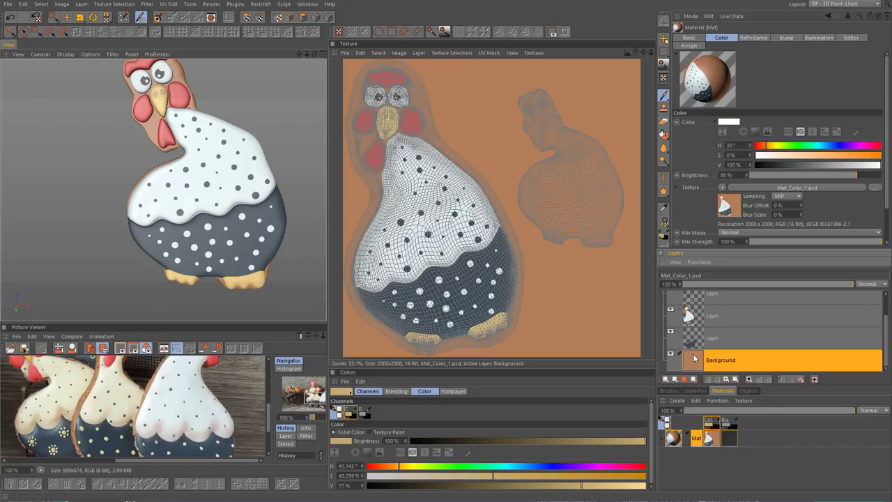
{"action": "left_click", "coordinate": [512, 32]}
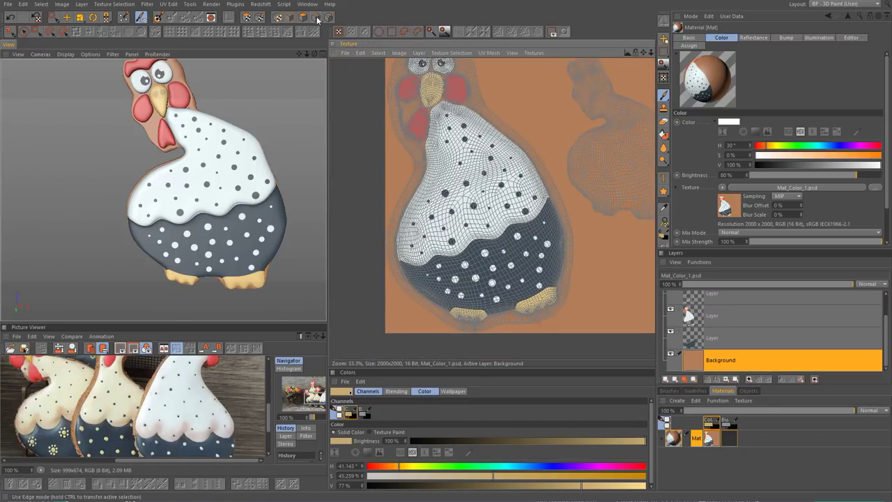
- Fill-select all the cookie's polygons, convert them to a texture selection and shrink it slightly
{"action": "left_click", "coordinate": [317, 22]}
{"action": "left_click_drag", "start_coordinate": [265, 145], "coordinate": [200, 241], "text": "alt"}
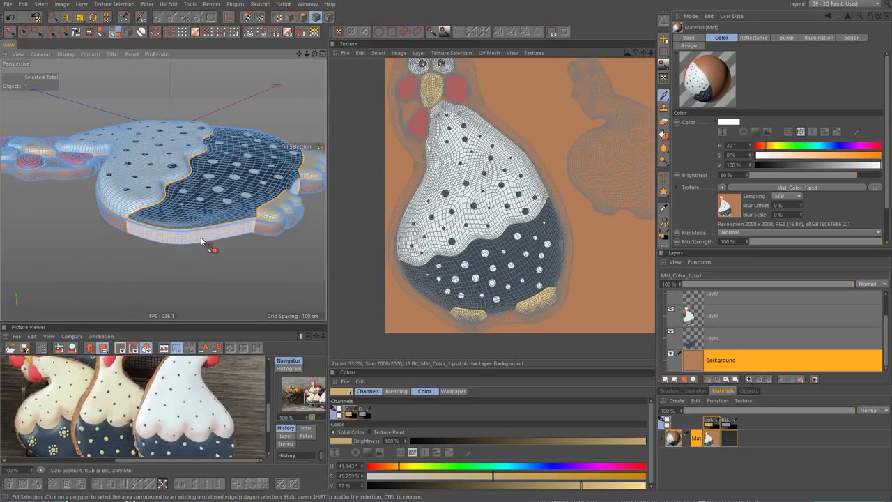
{"action": "left_click", "coordinate": [200, 238]}
{"action": "left_click_drag", "start_coordinate": [270, 229], "coordinate": [44, 244], "text": "alt"}
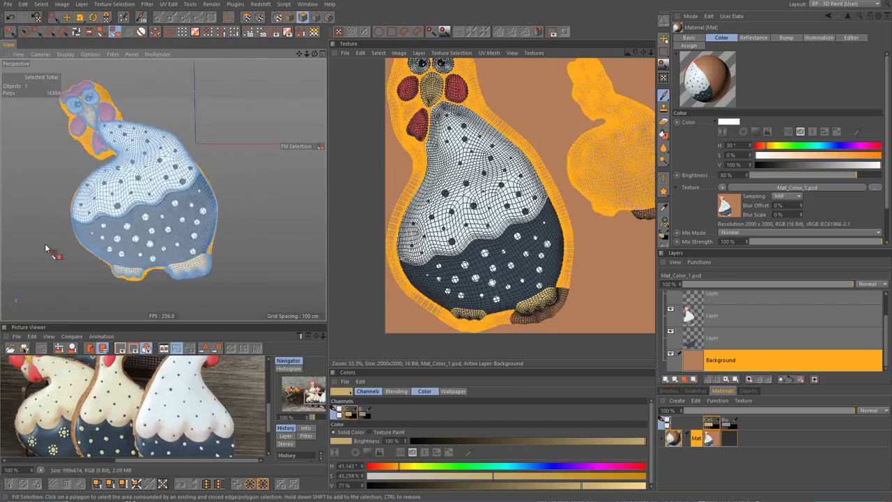
{"action": "left_click", "coordinate": [467, 49]}
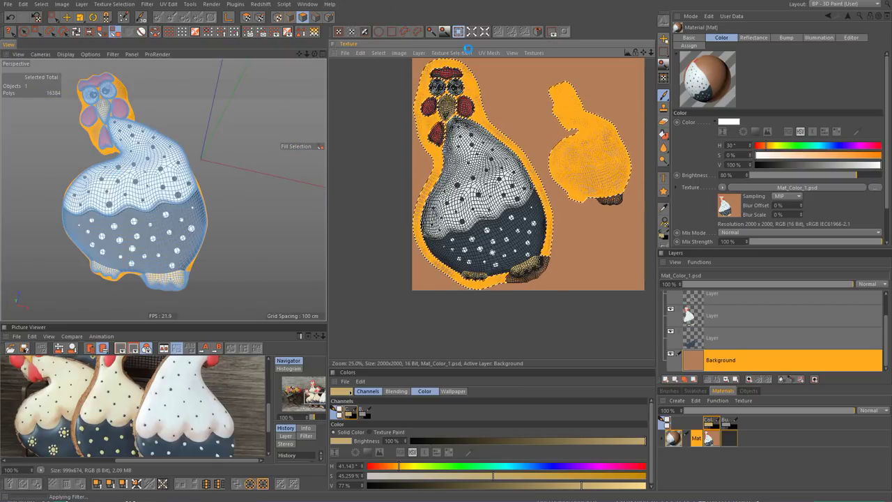
{"action": "left_click", "coordinate": [451, 53]}
{"action": "left_click", "coordinate": [460, 132]}
{"action": "left_click", "coordinate": [470, 42]}
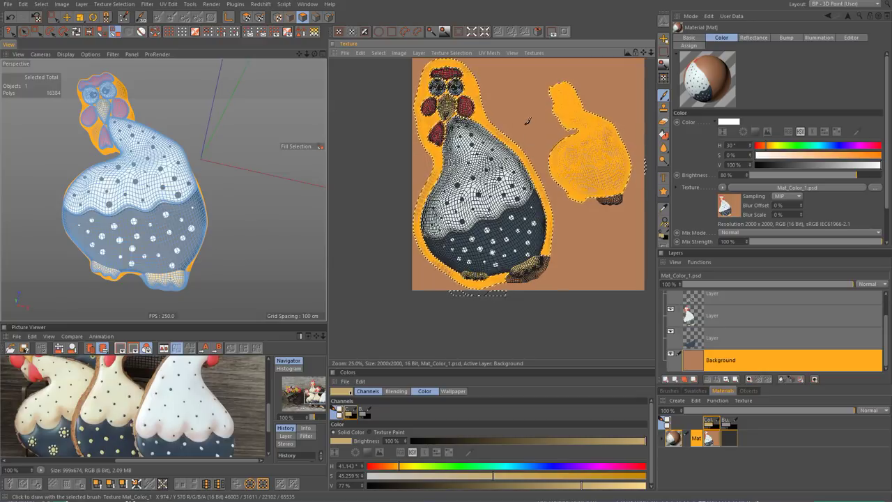
- Fit the whole texture in view and turn the shrunk selection into a mask
{"action": "left_click", "coordinate": [502, 52]}
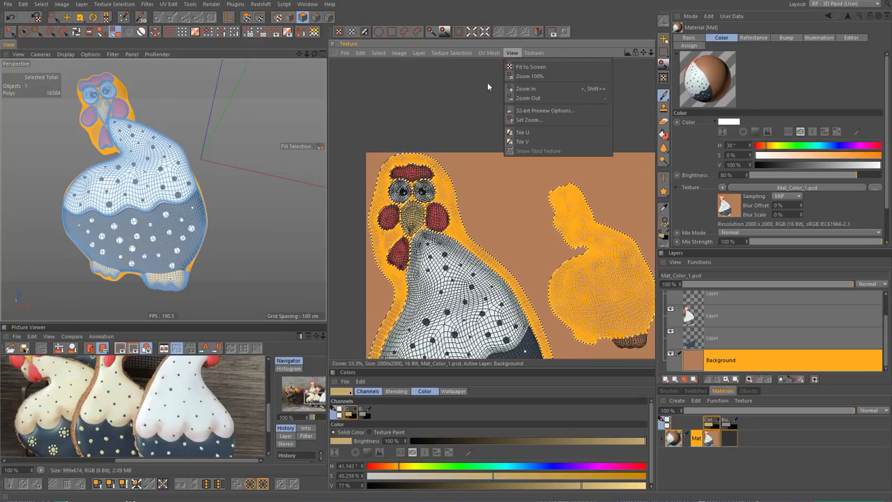
{"action": "left_click", "coordinate": [516, 76]}
{"action": "scroll", "coordinate": [467, 286], "scroll_direction": "up", "scroll_amount": 2}
{"action": "mouse_move", "coordinate": [189, 284]}
{"action": "left_mouse_down", "text": "alt"}
{"action": "mouse_move", "coordinate": [189, 294]}
{"action": "mouse_move", "coordinate": [199, 255]}
{"action": "mouse_move", "coordinate": [180, 265]}
{"action": "left_mouse_up", "text": "alt"}
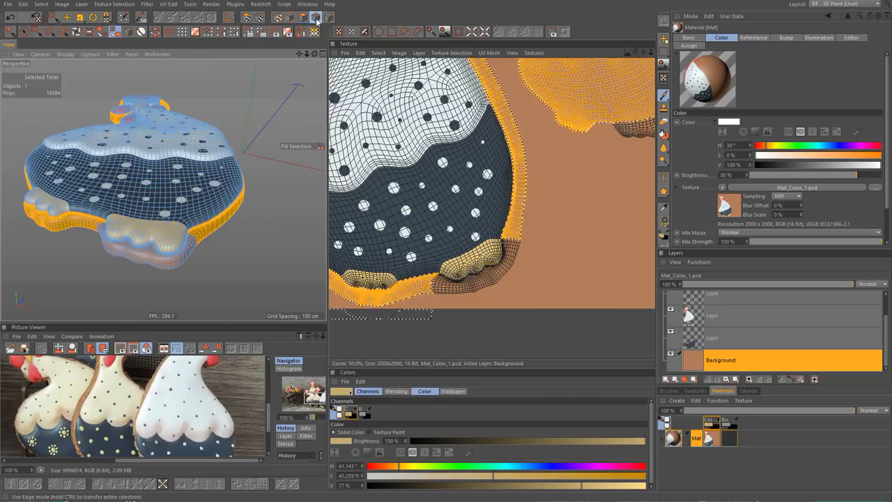
{"action": "mouse_move", "coordinate": [544, 181]}
{"action": "middle_mouse_down"}
{"action": "mouse_move", "coordinate": [572, 195]}
{"action": "mouse_move", "coordinate": [578, 174]}
{"action": "middle_mouse_up"}
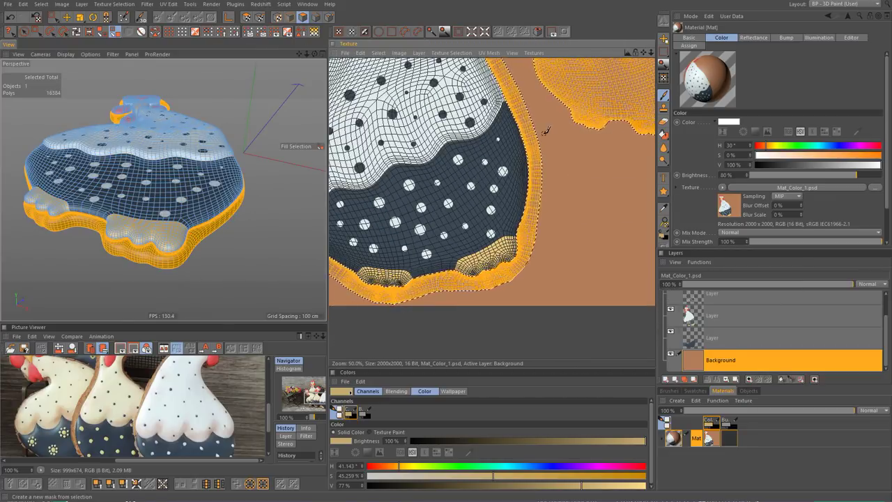
{"action": "left_click", "coordinate": [458, 31]}
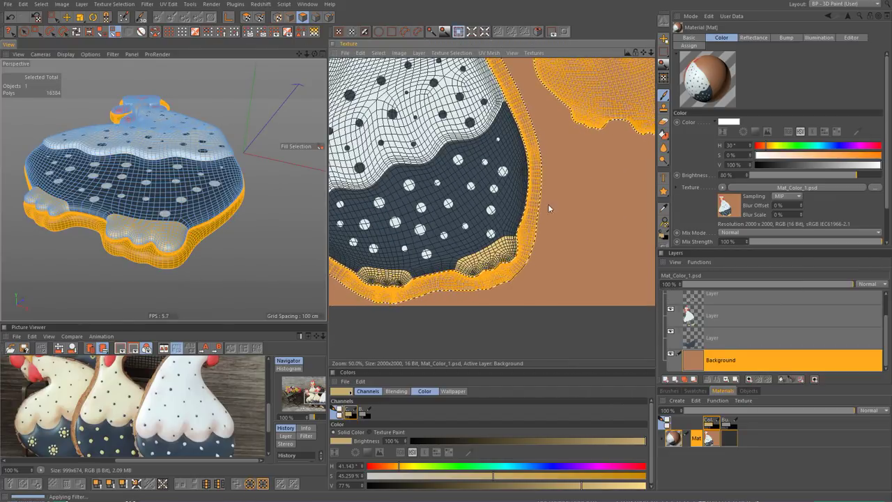
{"action": "scroll", "coordinate": [548, 203], "scroll_direction": "down", "scroll_amount": 1}
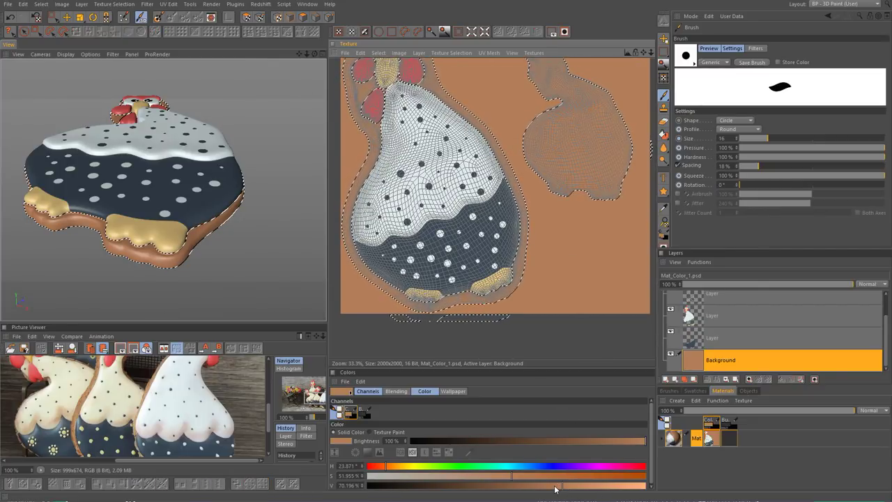
- Switch to the bump texture and brighten the grey paint colour
{"action": "left_click", "coordinate": [554, 485]}
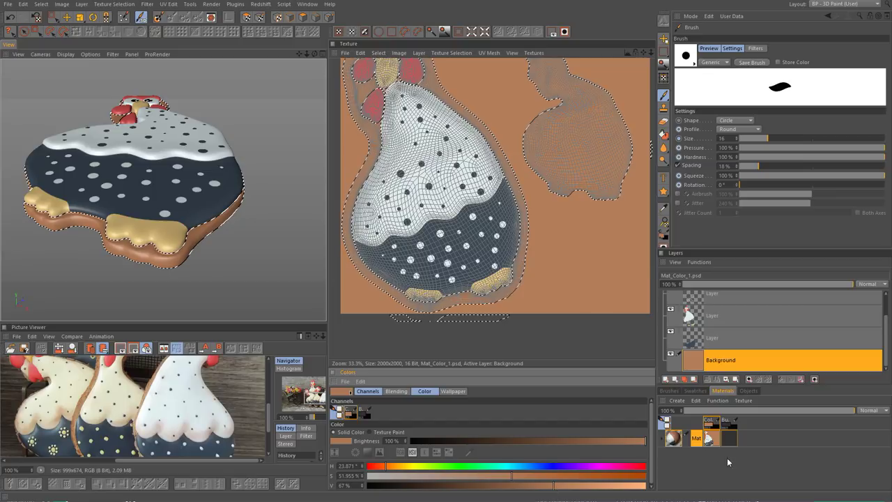
{"action": "left_click", "coordinate": [728, 422]}
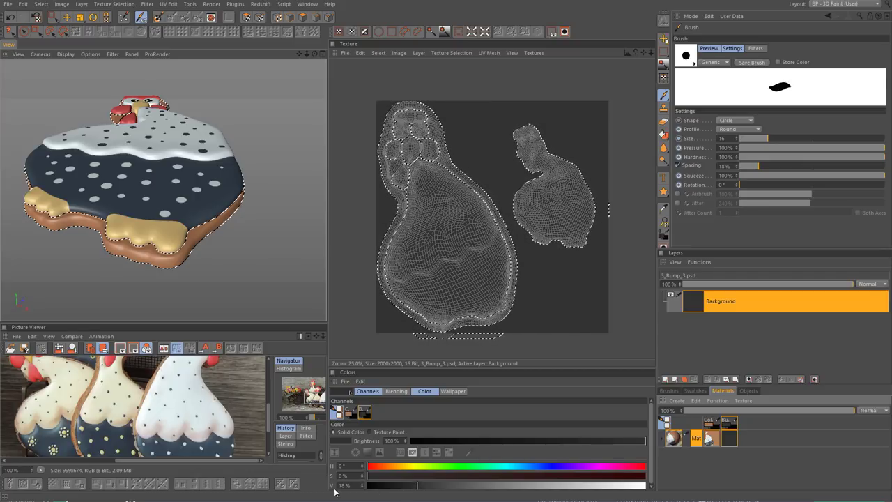
{"action": "left_click", "coordinate": [417, 486]}
{"action": "left_click_drag", "start_coordinate": [410, 488], "coordinate": [538, 493]}
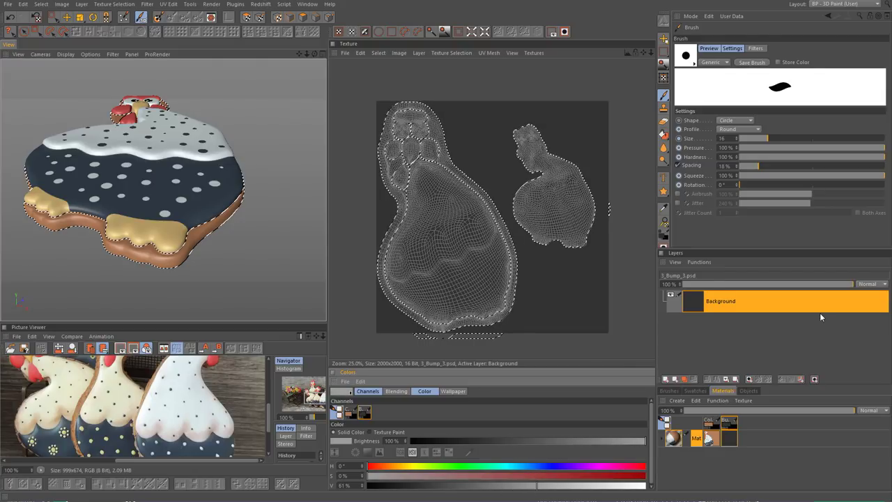
- Add a new empty layer to the bump texture, then return to the colour texture
{"action": "left_click", "coordinate": [666, 380]}
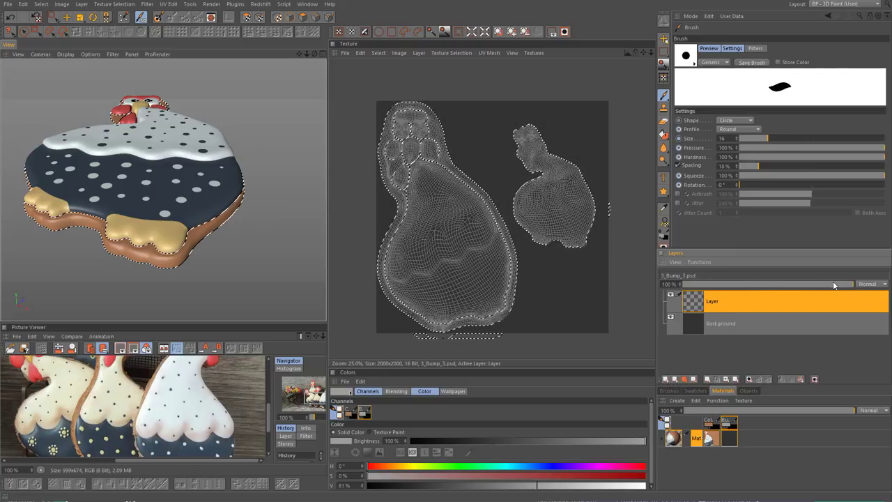
{"action": "scroll", "coordinate": [171, 251], "scroll_direction": "up", "scroll_amount": 3}
{"action": "left_click_drag", "start_coordinate": [171, 251], "coordinate": [212, 237], "text": "alt"}
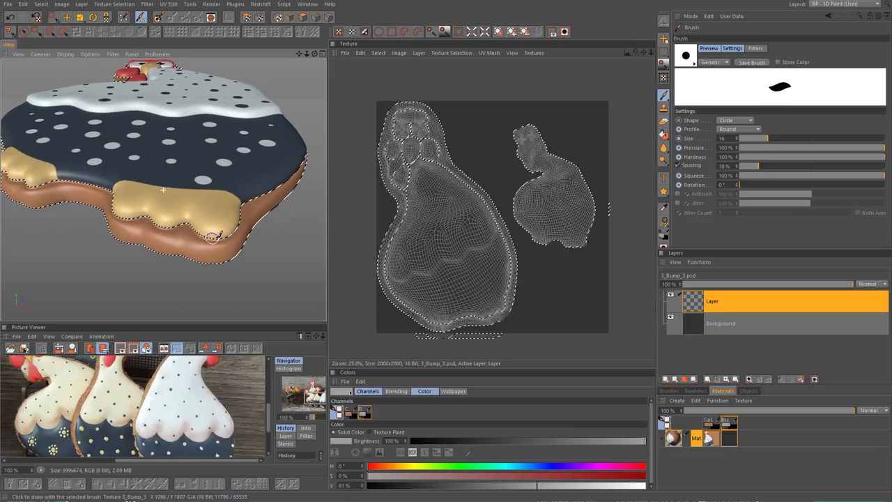
{"action": "left_click", "coordinate": [708, 439]}
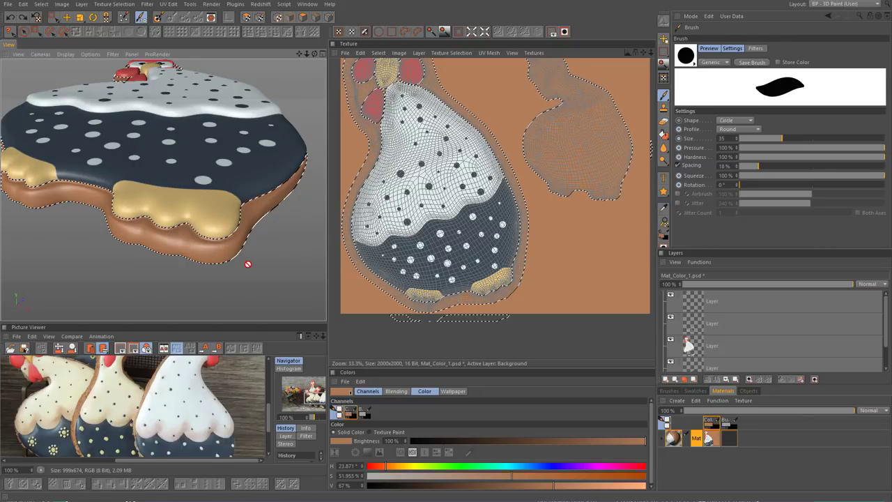
- Choose the chalk brush, enlarge it to 124 and enable Randomness in its Effector Settings
{"action": "left_click", "coordinate": [692, 55]}
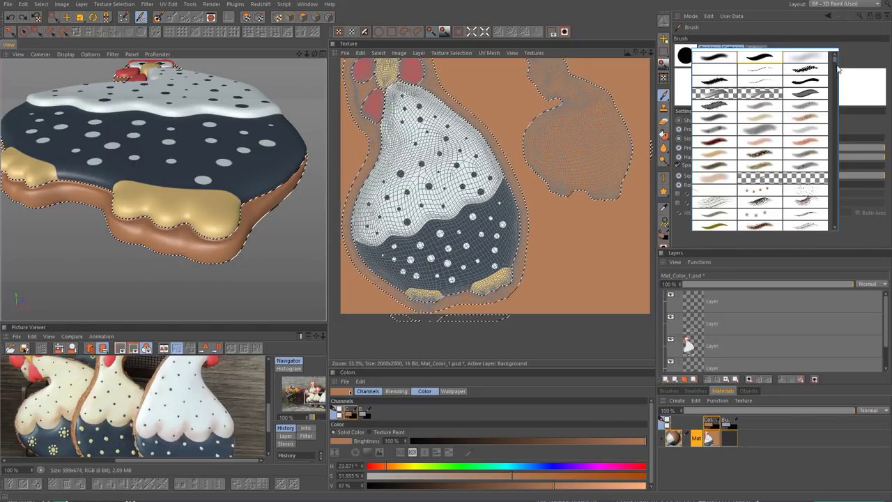
{"action": "left_click", "coordinate": [810, 72]}
{"action": "left_click_drag", "start_coordinate": [165, 236], "coordinate": [178, 239]}
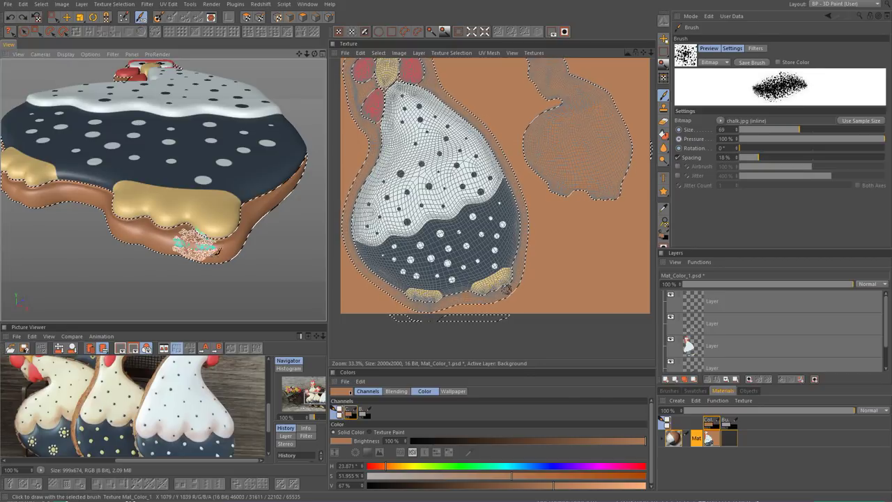
{"action": "scroll", "coordinate": [168, 265], "scroll_direction": "up", "scroll_amount": 3}
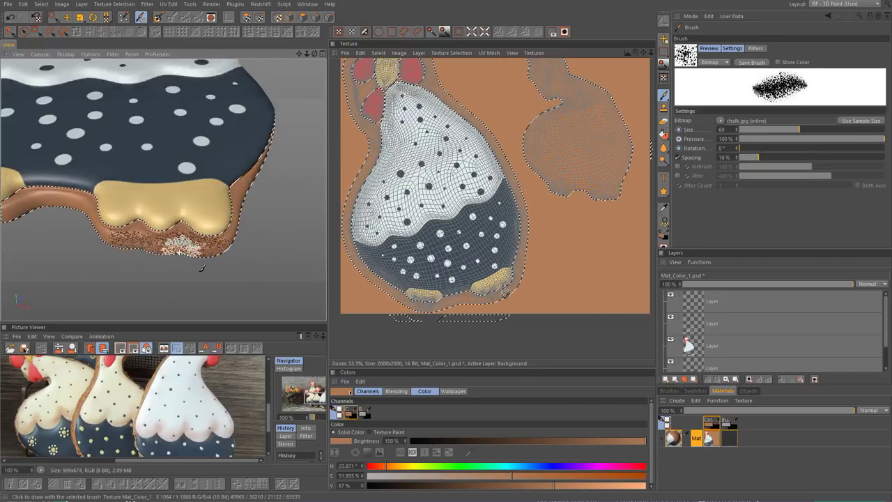
{"action": "scroll", "coordinate": [183, 254], "scroll_direction": "up", "scroll_amount": 2}
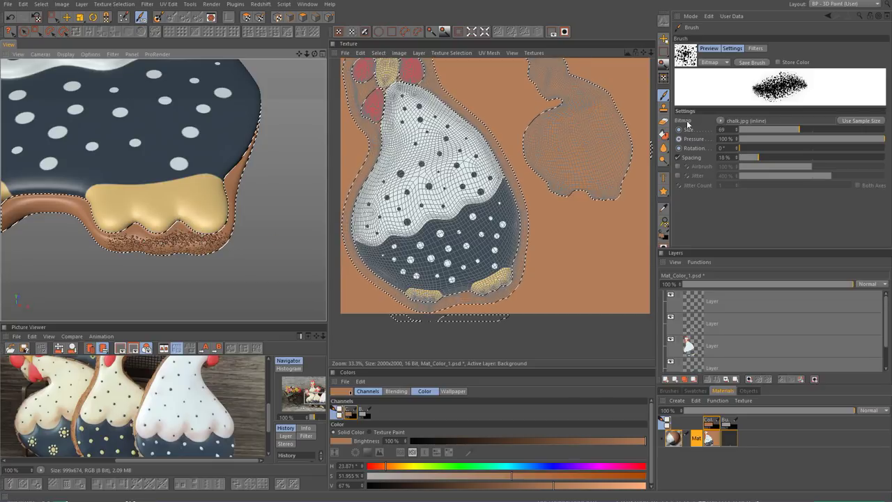
{"action": "left_click_drag", "start_coordinate": [799, 130], "coordinate": [821, 133]}
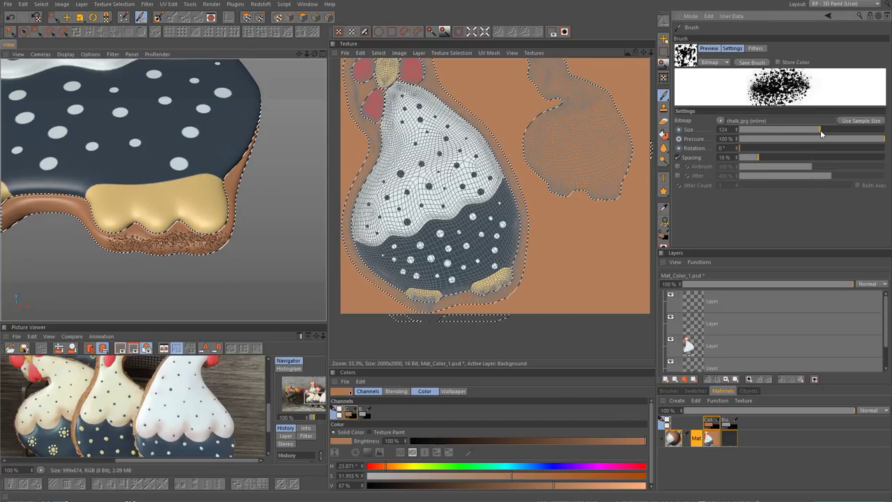
{"action": "left_click", "coordinate": [690, 133]}
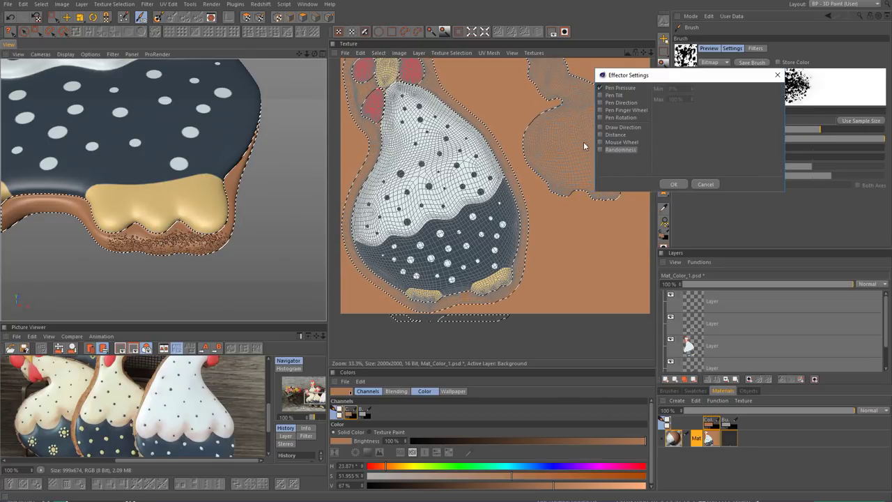
{"action": "left_click", "coordinate": [600, 150]}
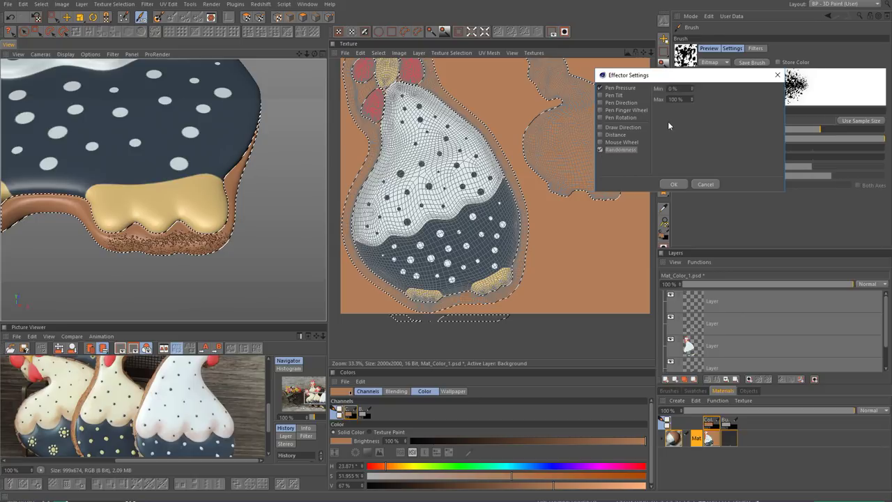
{"action": "left_click", "coordinate": [675, 184]}
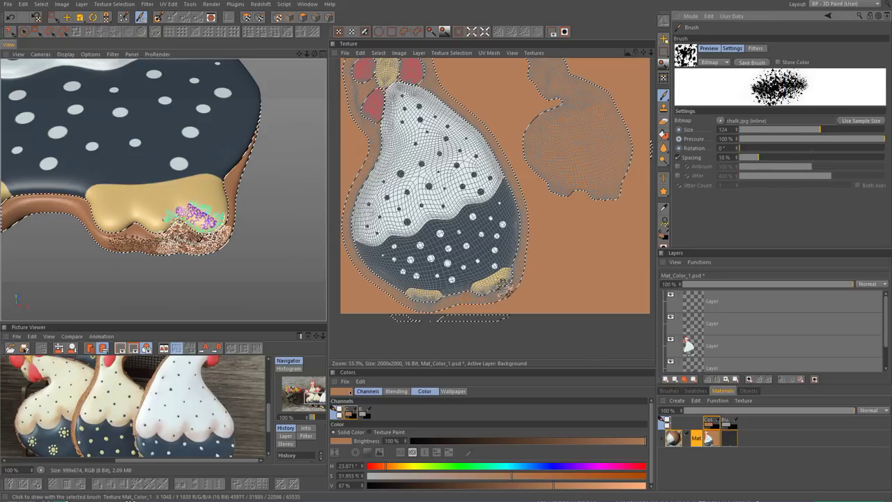
- Paint chalky brown crumb strokes along the cookie's lower rim
{"action": "left_click_drag", "start_coordinate": [198, 229], "coordinate": [148, 227]}
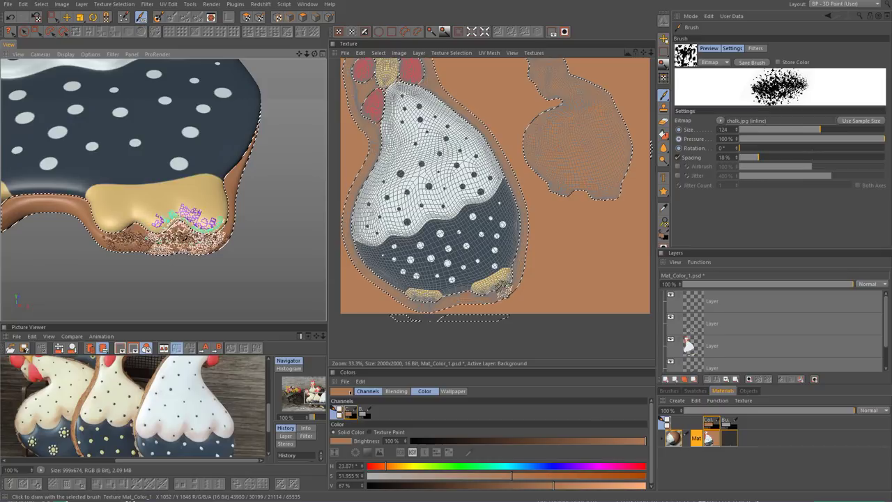
{"action": "left_click_drag", "start_coordinate": [200, 209], "coordinate": [232, 237], "text": "alt"}
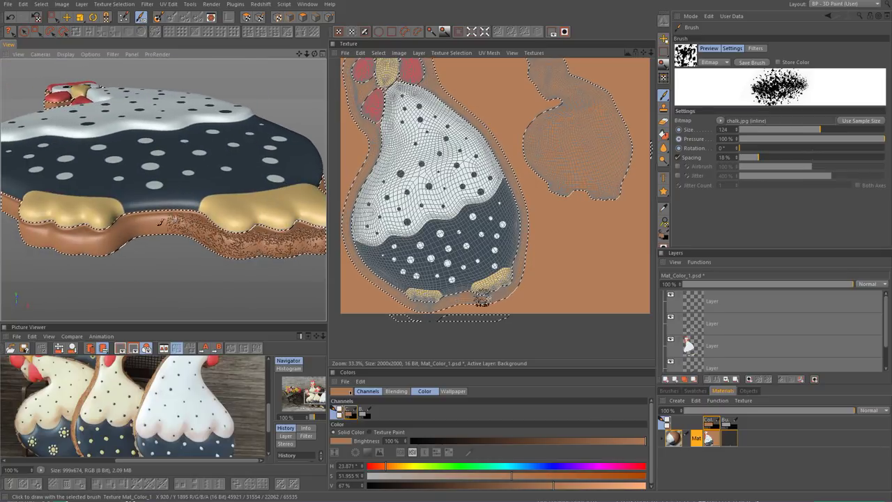
{"action": "mouse_move", "coordinate": [174, 238]}
{"action": "left_mouse_down"}
{"action": "mouse_move", "coordinate": [105, 230]}
{"action": "mouse_move", "coordinate": [160, 209]}
{"action": "left_mouse_up"}
{"action": "mouse_move", "coordinate": [251, 237]}
{"action": "left_mouse_down"}
{"action": "mouse_move", "coordinate": [167, 244]}
{"action": "mouse_move", "coordinate": [150, 209]}
{"action": "left_mouse_up"}
{"action": "mouse_move", "coordinate": [149, 209]}
{"action": "left_mouse_down", "text": "alt"}
{"action": "mouse_move", "coordinate": [181, 175]}
{"action": "mouse_move", "coordinate": [181, 202]}
{"action": "left_mouse_up", "text": "alt"}
{"action": "left_click_drag", "start_coordinate": [168, 139], "coordinate": [195, 161], "text": "alt"}
{"action": "mouse_move", "coordinate": [230, 240]}
{"action": "left_mouse_down"}
{"action": "mouse_move", "coordinate": [279, 223]}
{"action": "mouse_move", "coordinate": [128, 226]}
{"action": "mouse_move", "coordinate": [209, 223]}
{"action": "mouse_move", "coordinate": [310, 243]}
{"action": "left_mouse_up"}
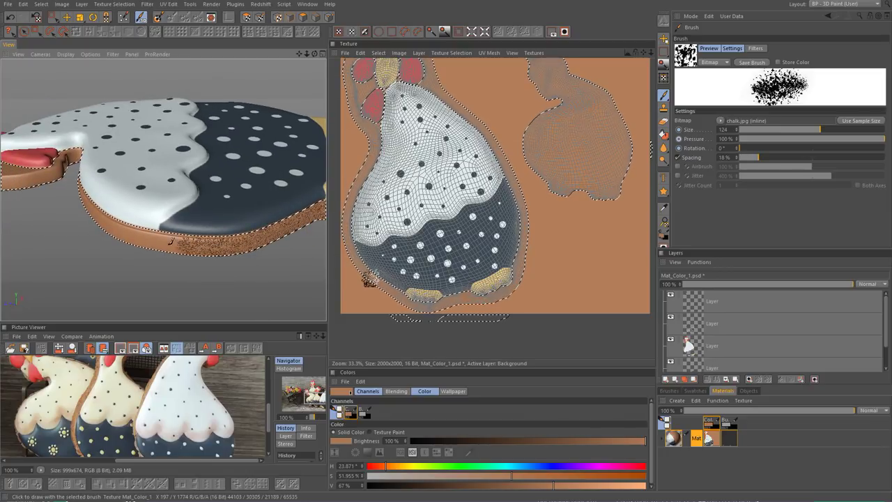
- Darken the paint slightly and add more chalk texture on the cookie's lower edge
{"action": "left_click", "coordinate": [529, 488]}
{"action": "mouse_move", "coordinate": [225, 232]}
{"action": "left_mouse_down"}
{"action": "mouse_move", "coordinate": [209, 237]}
{"action": "mouse_move", "coordinate": [234, 236]}
{"action": "mouse_move", "coordinate": [217, 224]}
{"action": "left_mouse_up"}
{"action": "left_click_drag", "start_coordinate": [281, 246], "coordinate": [161, 225], "text": "alt"}
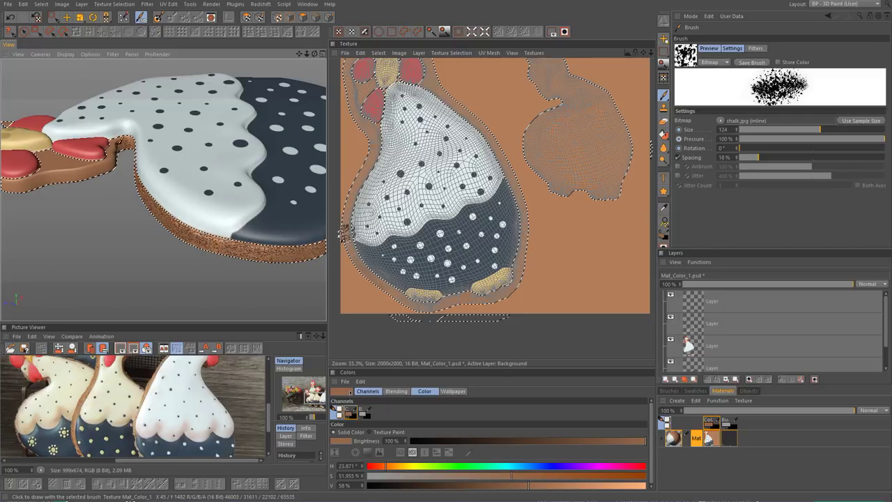
{"action": "left_click_drag", "start_coordinate": [101, 155], "coordinate": [154, 155], "text": "alt"}
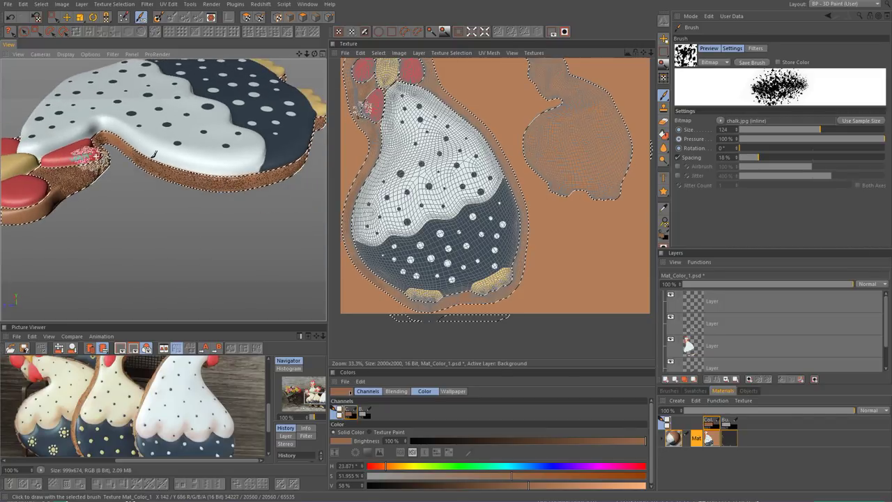
{"action": "mouse_move", "coordinate": [73, 166]}
{"action": "left_mouse_down", "text": "alt"}
{"action": "mouse_move", "coordinate": [164, 276]}
{"action": "mouse_move", "coordinate": [197, 143]}
{"action": "mouse_move", "coordinate": [118, 202]}
{"action": "left_mouse_up", "text": "alt"}
{"action": "scroll", "coordinate": [461, 125], "scroll_direction": "down", "scroll_amount": 3}
{"action": "scroll", "coordinate": [460, 124], "scroll_direction": "up", "scroll_amount": 5}
{"action": "scroll", "coordinate": [488, 174], "scroll_direction": "up", "scroll_amount": 2}
{"action": "scroll", "coordinate": [530, 139], "scroll_direction": "down", "scroll_amount": 5}
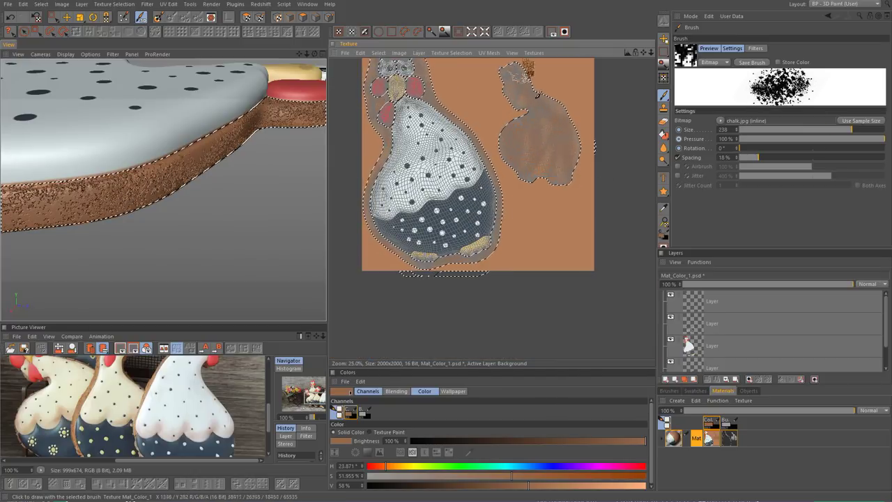
- Set the paint value to 50%, switch to the bump texture with darker paint, and enlarge the brush to 102
{"action": "left_click", "coordinate": [561, 491]}
{"action": "middle_click_drag", "start_coordinate": [422, 73], "coordinate": [467, 108]}
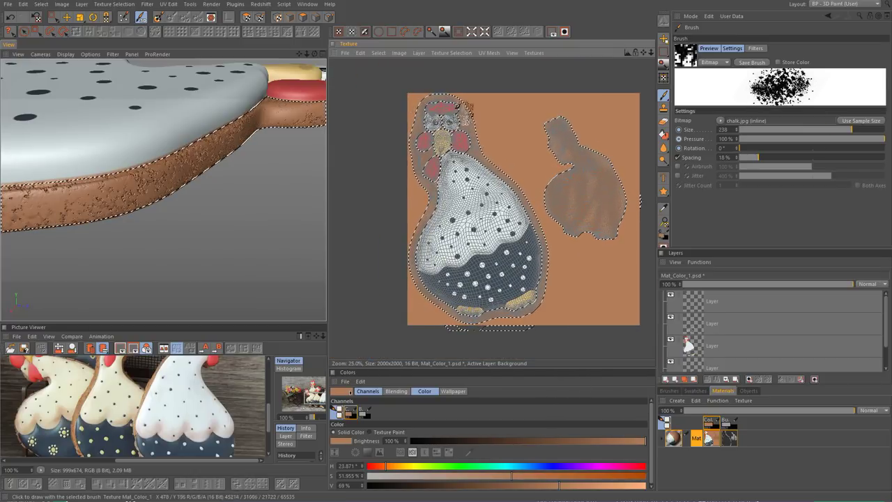
{"action": "left_click", "coordinate": [506, 485]}
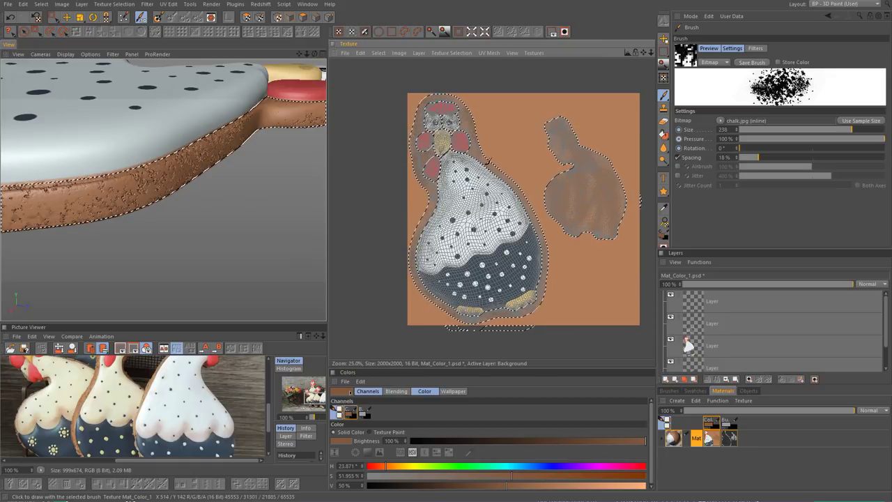
{"action": "left_click", "coordinate": [729, 421]}
{"action": "left_click", "coordinate": [442, 485]}
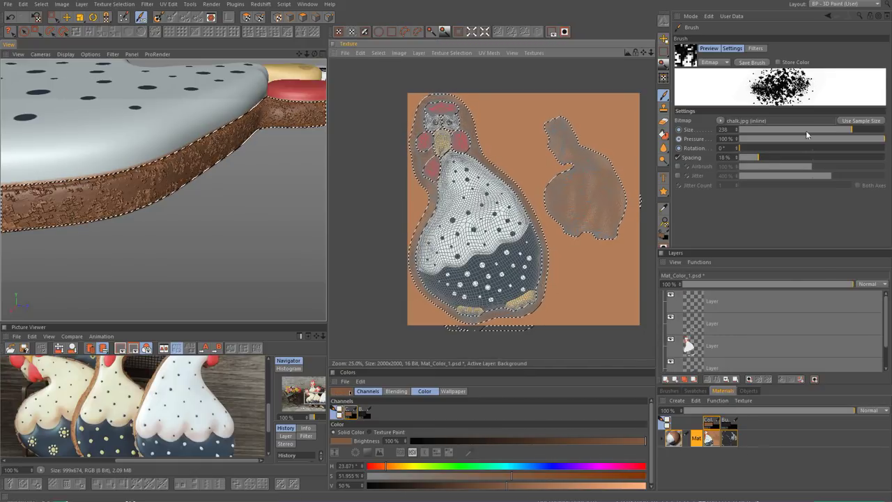
{"action": "left_click_drag", "start_coordinate": [123, 167], "coordinate": [272, 145], "text": "alt"}
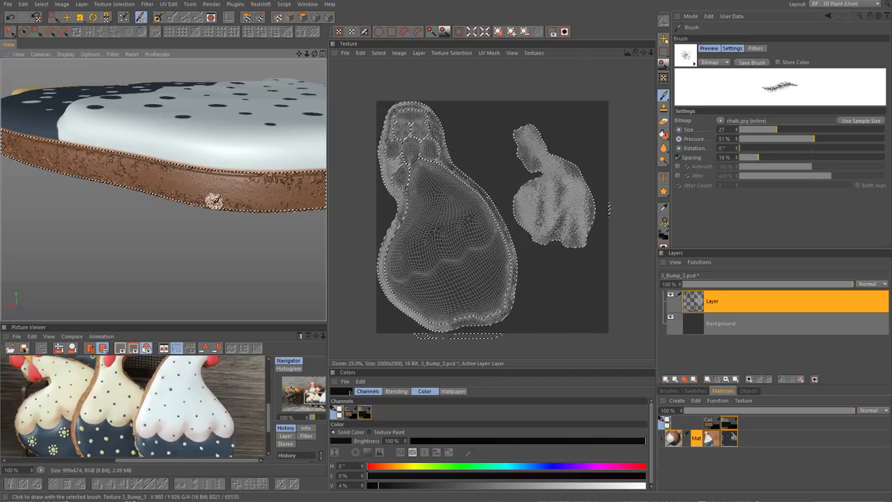
{"action": "middle_click_drag", "start_coordinate": [212, 200], "coordinate": [259, 192]}
{"action": "scroll", "coordinate": [163, 190], "scroll_direction": "up", "scroll_amount": 3}
{"action": "left_click_drag", "start_coordinate": [162, 190], "coordinate": [230, 167], "text": "alt"}
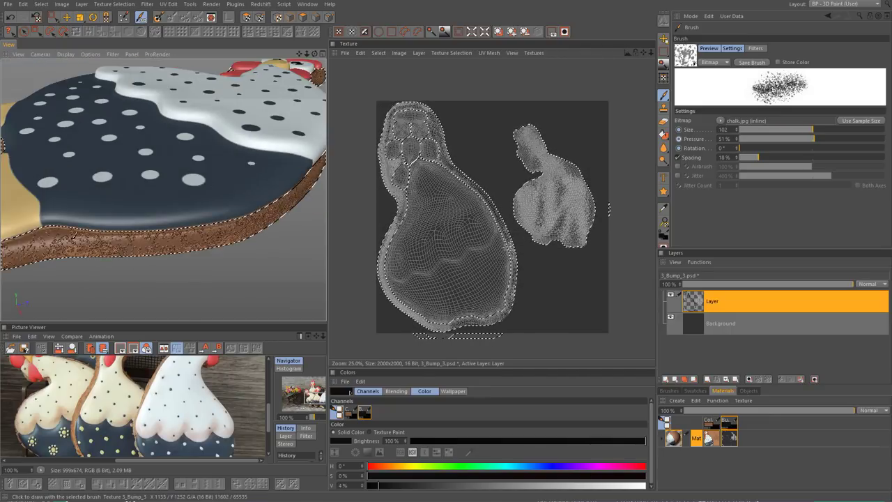
- On the colour texture, set brush pressure 38% and spacing 57%, then paint a chalk mark along the body edge
{"action": "left_click", "coordinate": [711, 421]}
{"action": "left_click_drag", "start_coordinate": [149, 189], "coordinate": [217, 232], "text": "alt"}
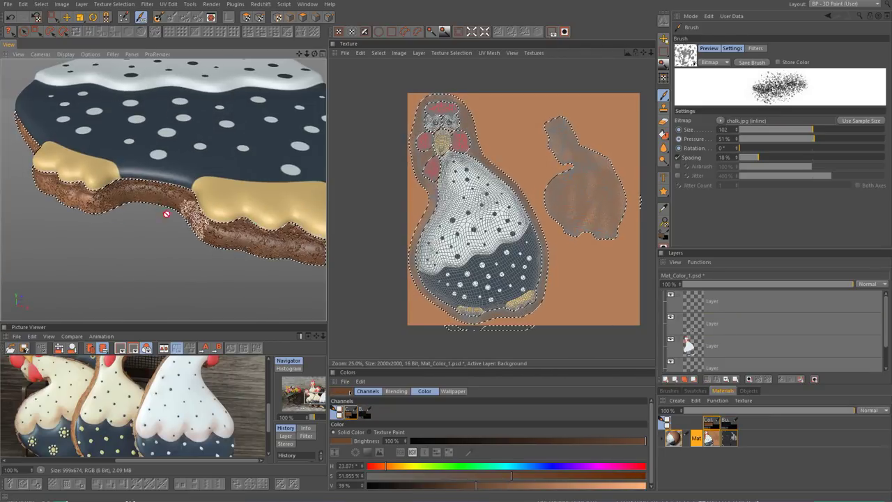
{"action": "left_click_drag", "start_coordinate": [814, 139], "coordinate": [822, 142]}
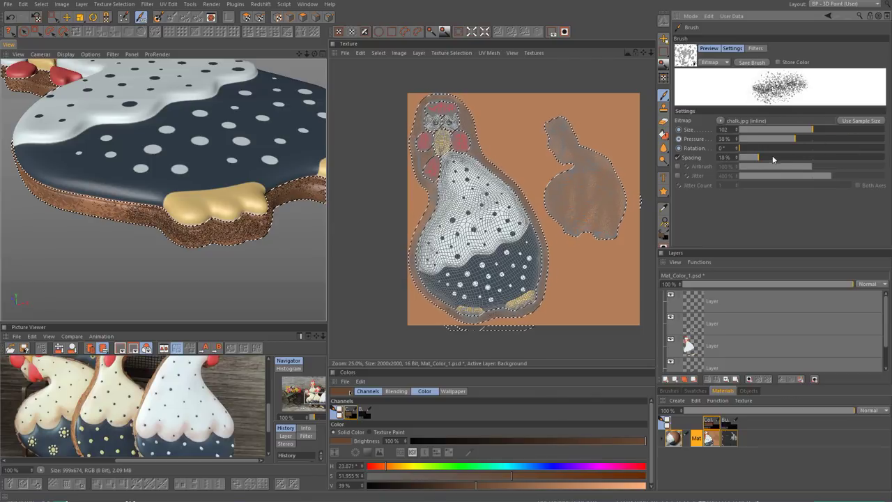
{"action": "left_click_drag", "start_coordinate": [767, 158], "coordinate": [768, 158]}
{"action": "left_click_drag", "start_coordinate": [180, 112], "coordinate": [193, 150], "text": "alt"}
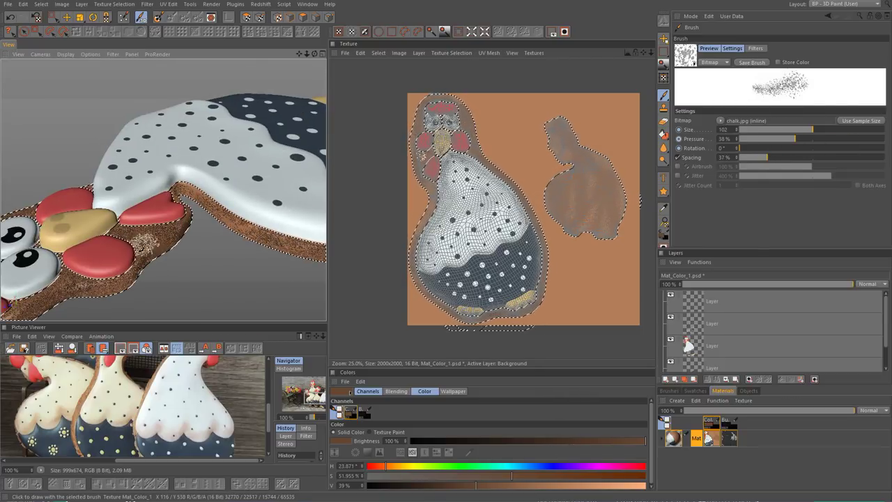
{"action": "mouse_move", "coordinate": [187, 245]}
{"action": "left_mouse_down", "text": "alt"}
{"action": "mouse_move", "coordinate": [145, 183]}
{"action": "mouse_move", "coordinate": [103, 204]}
{"action": "left_mouse_up", "text": "alt"}
{"action": "left_click", "coordinate": [685, 55]}
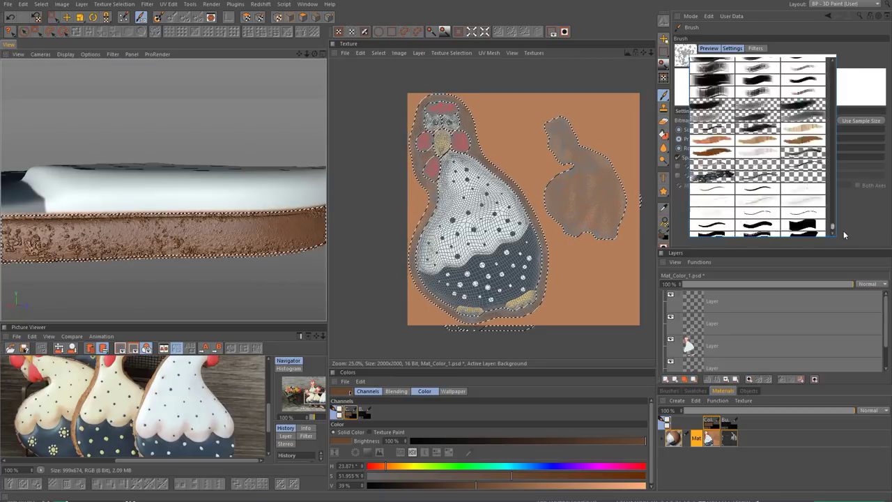
- Pick the sponge_round brush with slightly darker paint, add a new layer, and show the bump texture
{"action": "left_click", "coordinate": [837, 210]}
{"action": "left_click", "coordinate": [458, 485]}
{"action": "left_click", "coordinate": [668, 384]}
{"action": "scroll", "coordinate": [488, 174], "scroll_direction": "up", "scroll_amount": 3}
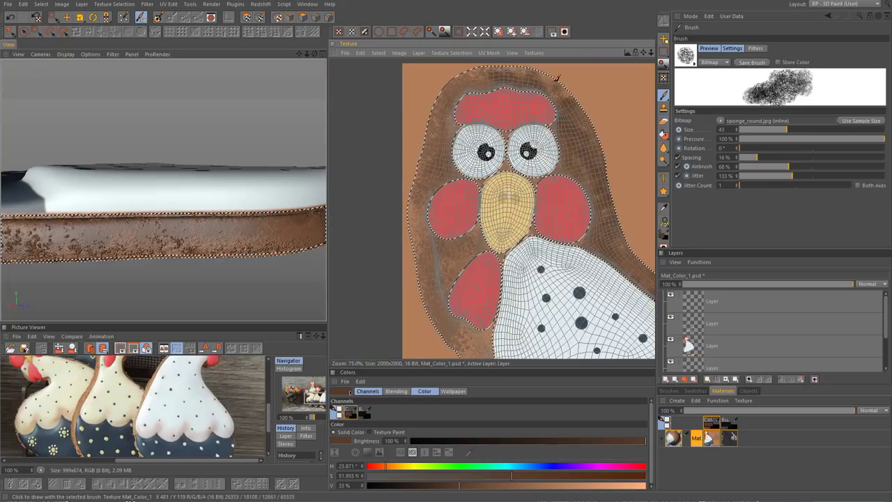
{"action": "middle_click_drag", "start_coordinate": [495, 325], "coordinate": [496, 216], "text": "alt"}
{"action": "mouse_move", "coordinate": [149, 205]}
{"action": "left_mouse_down", "text": "alt"}
{"action": "mouse_move", "coordinate": [241, 229]}
{"action": "mouse_move", "coordinate": [174, 230]}
{"action": "mouse_move", "coordinate": [66, 262]}
{"action": "mouse_move", "coordinate": [133, 210]}
{"action": "mouse_move", "coordinate": [258, 240]}
{"action": "mouse_move", "coordinate": [182, 153]}
{"action": "mouse_move", "coordinate": [209, 181]}
{"action": "mouse_move", "coordinate": [174, 210]}
{"action": "mouse_move", "coordinate": [194, 259]}
{"action": "mouse_move", "coordinate": [184, 241]}
{"action": "mouse_move", "coordinate": [218, 260]}
{"action": "mouse_move", "coordinate": [210, 237]}
{"action": "left_mouse_up", "text": "alt"}
{"action": "left_click", "coordinate": [728, 421]}
{"action": "left_click", "coordinate": [709, 420]}
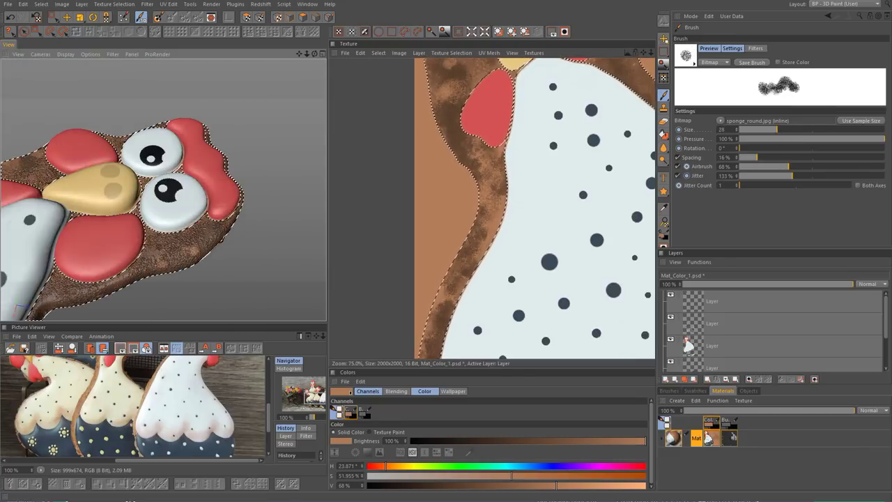
{"action": "left_click", "coordinate": [730, 437]}
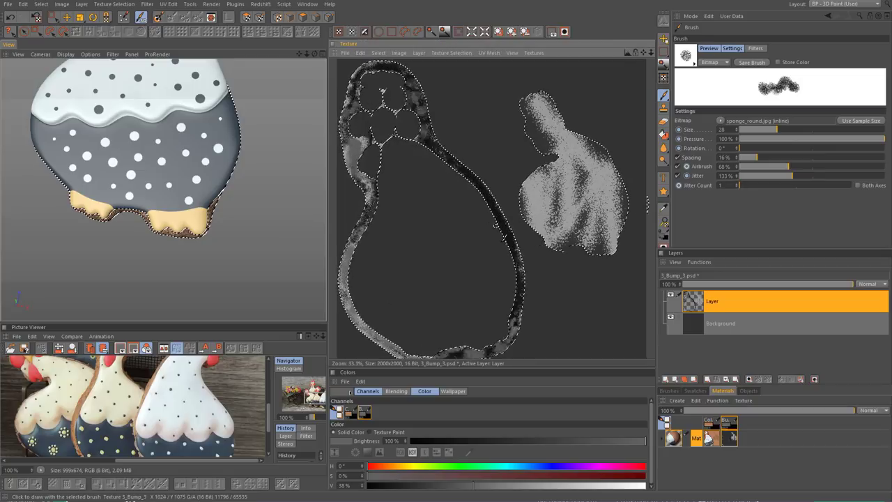
- Enlarge the sponge brush to 99 and paint darker bump strokes on the bunny shape
{"action": "middle_click_drag", "start_coordinate": [499, 205], "coordinate": [456, 155]}
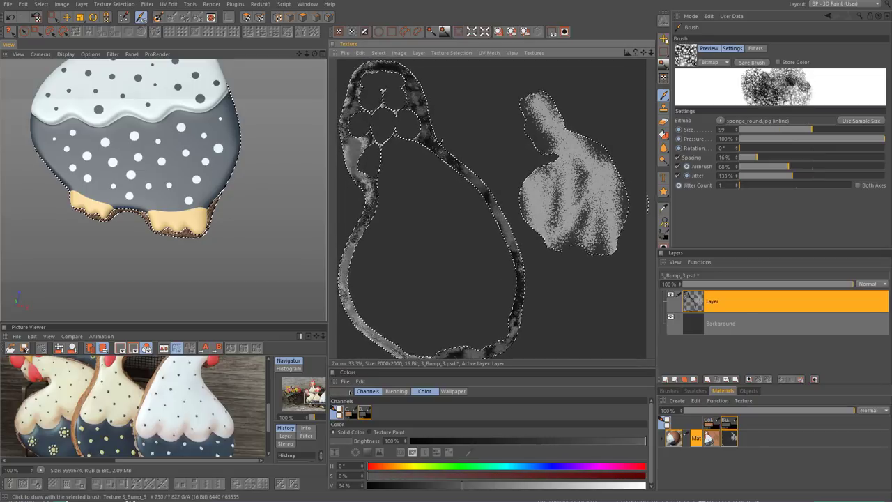
{"action": "middle_click_drag", "start_coordinate": [551, 222], "coordinate": [551, 195], "text": "alt"}
{"action": "middle_click_drag", "start_coordinate": [551, 195], "coordinate": [578, 196]}
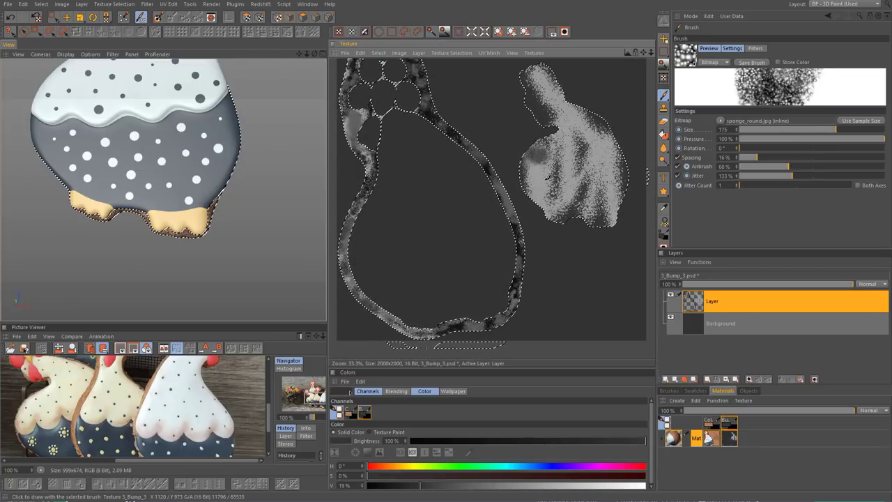
{"action": "left_click_drag", "start_coordinate": [550, 196], "coordinate": [597, 124]}
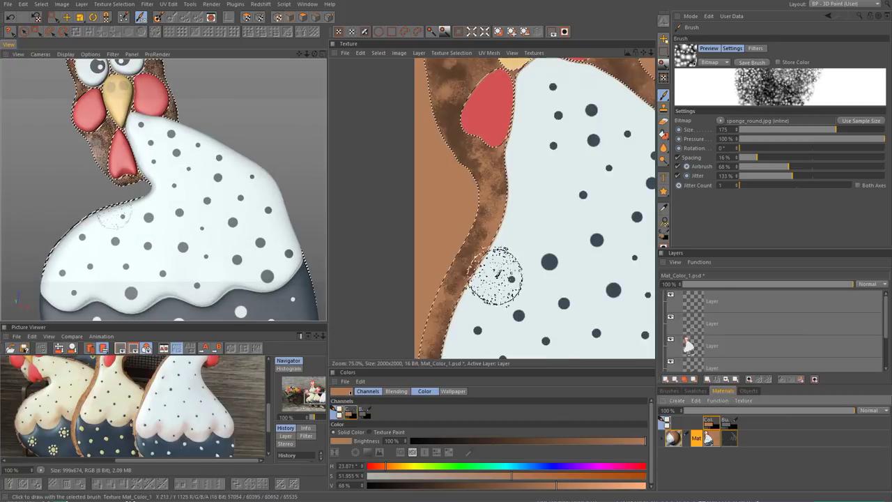
- Adjust the bump paint value, shrink the brush to 82, and load the Mat_Color_1 colour texture
{"action": "scroll", "coordinate": [488, 209], "scroll_direction": "up", "scroll_amount": 2}
{"action": "left_click_drag", "start_coordinate": [422, 482], "coordinate": [411, 486]}
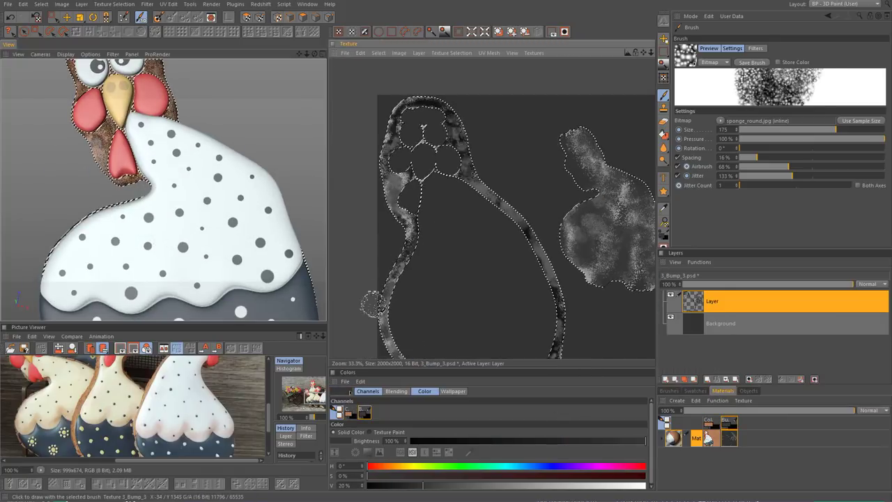
{"action": "middle_click_drag", "start_coordinate": [418, 174], "coordinate": [387, 174]}
{"action": "scroll", "coordinate": [386, 174], "scroll_direction": "down", "scroll_amount": 1}
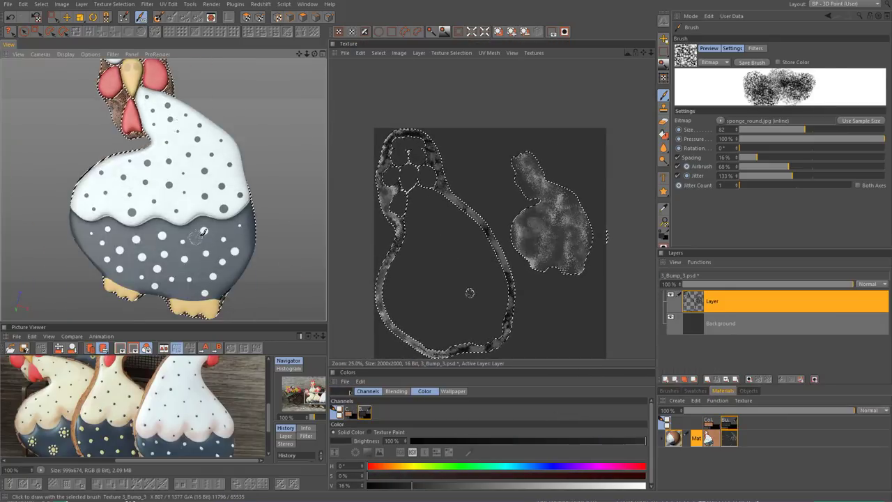
{"action": "left_click_drag", "start_coordinate": [711, 301], "coordinate": [711, 325], "text": "ctrl"}
{"action": "left_click_drag", "start_coordinate": [412, 485], "coordinate": [465, 485]}
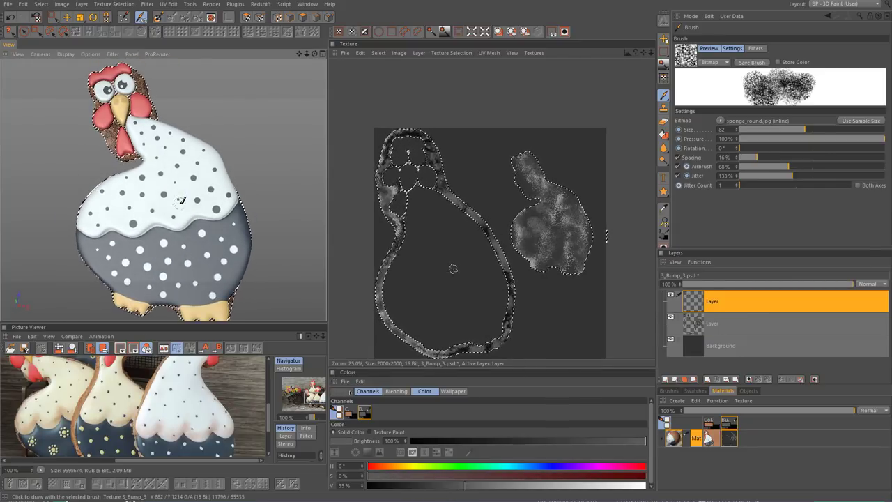
{"action": "left_click", "coordinate": [717, 441]}
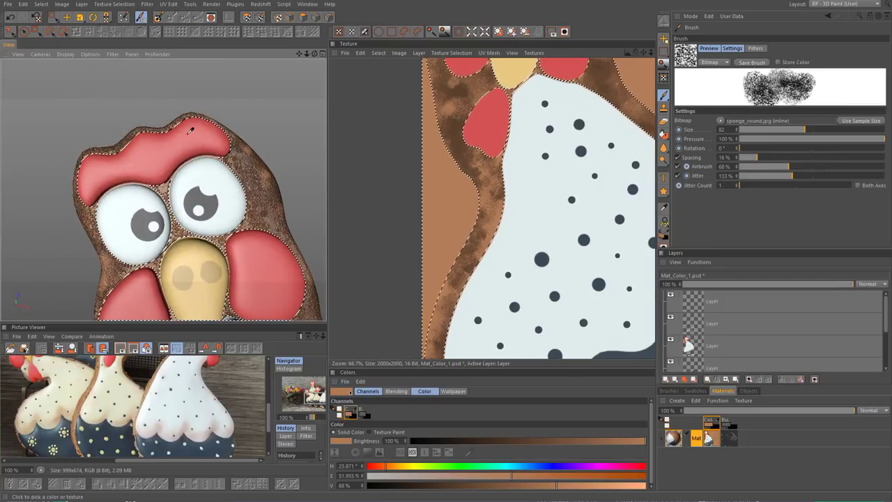
- On the top layer, paint brighter red over the comb and dab darker sponge texture on the cheek
{"action": "left_click", "coordinate": [675, 298]}
{"action": "left_click", "coordinate": [624, 486]}
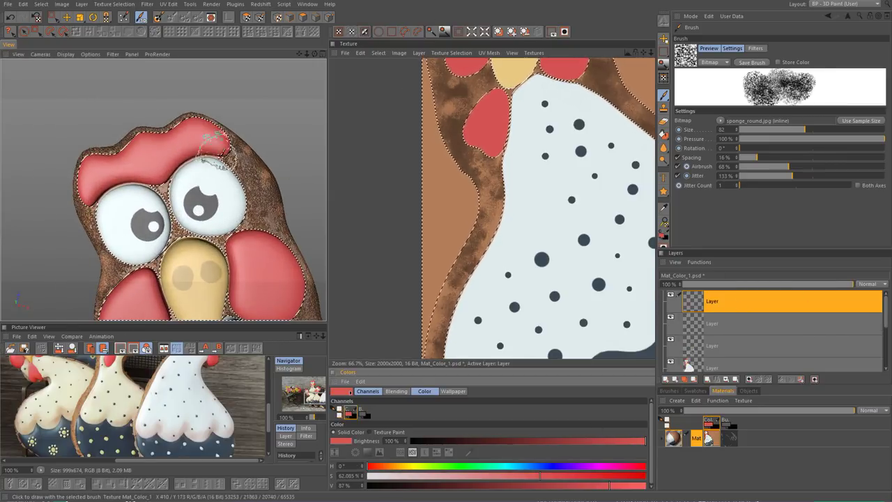
{"action": "left_click_drag", "start_coordinate": [174, 149], "coordinate": [187, 120]}
{"action": "scroll", "coordinate": [187, 120], "scroll_direction": "up", "scroll_amount": 5}
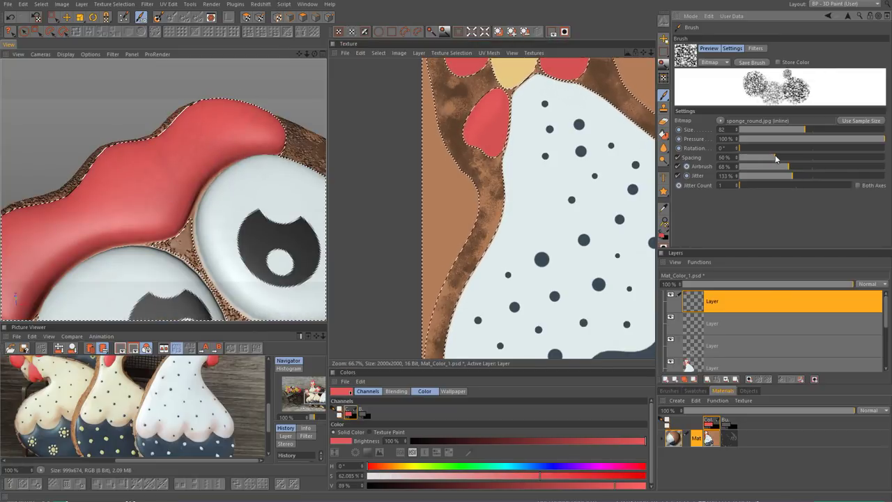
{"action": "scroll", "coordinate": [461, 182], "scroll_direction": "up", "scroll_amount": 4}
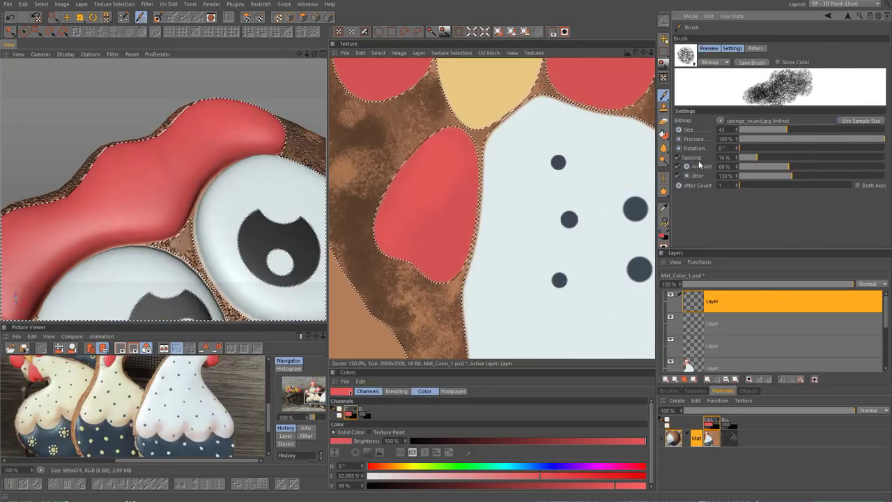
{"action": "left_click_drag", "start_coordinate": [461, 182], "coordinate": [467, 179]}
{"action": "scroll", "coordinate": [405, 163], "scroll_direction": "down", "scroll_amount": 2}
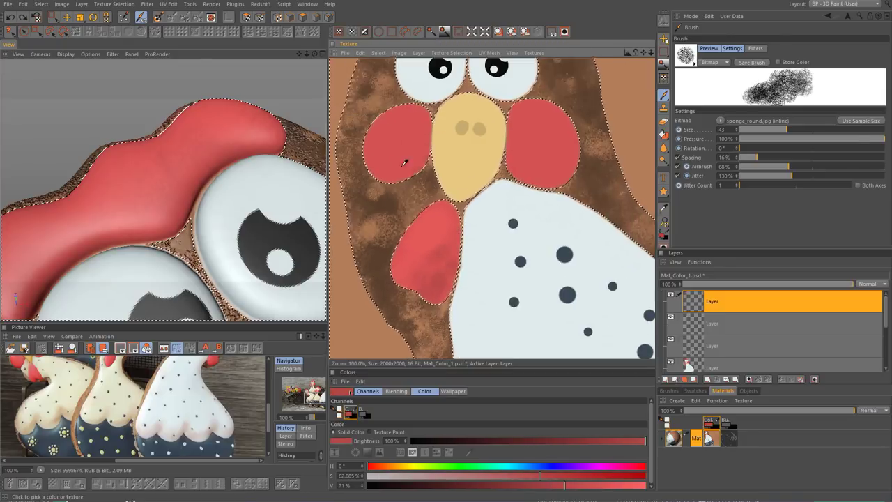
- Switch to the sponge_frayed brush and dab frayed white texture onto the chicken's body
{"action": "middle_click_drag", "start_coordinate": [573, 137], "coordinate": [560, 198]}
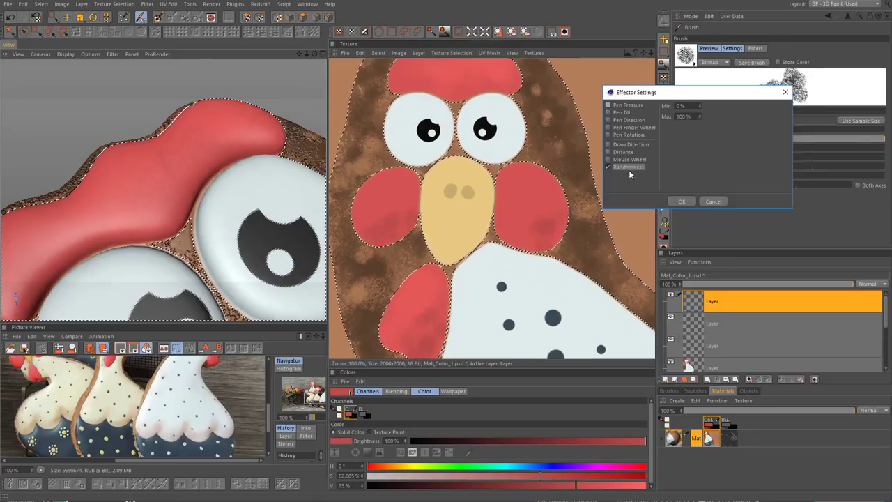
{"action": "scroll", "coordinate": [557, 217], "scroll_direction": "down", "scroll_amount": 3}
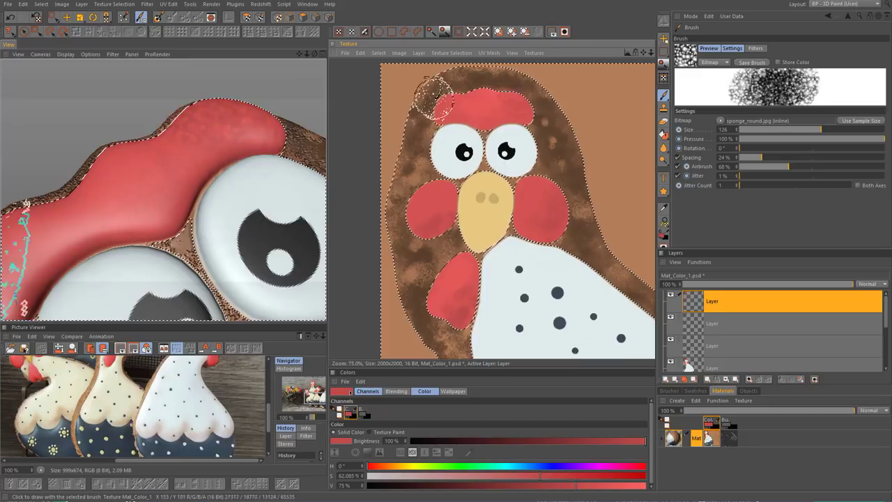
{"action": "scroll", "coordinate": [512, 259], "scroll_direction": "up", "scroll_amount": 2}
{"action": "scroll", "coordinate": [543, 244], "scroll_direction": "up", "scroll_amount": 2}
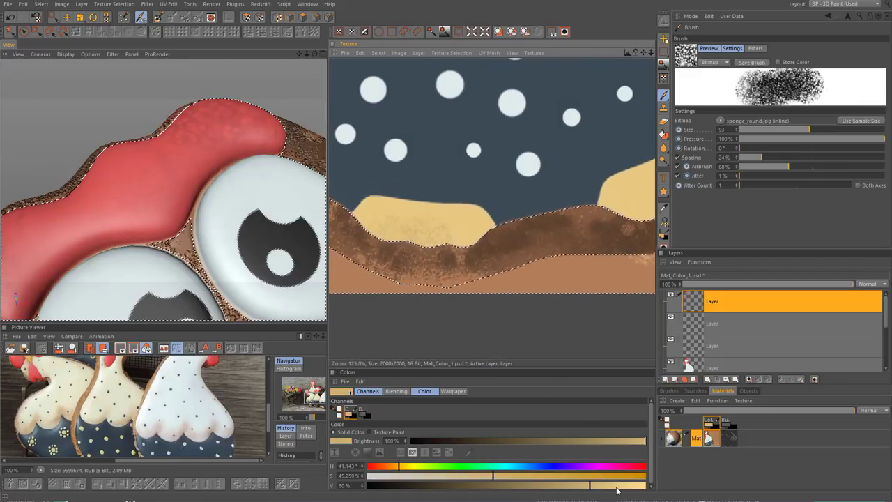
{"action": "middle_click_drag", "start_coordinate": [456, 265], "coordinate": [470, 223]}
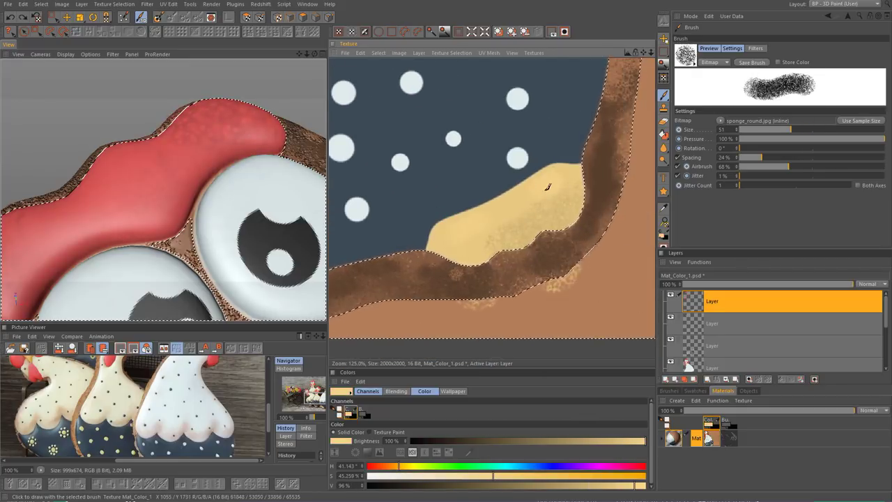
{"action": "middle_click_drag", "start_coordinate": [528, 199], "coordinate": [432, 122]}
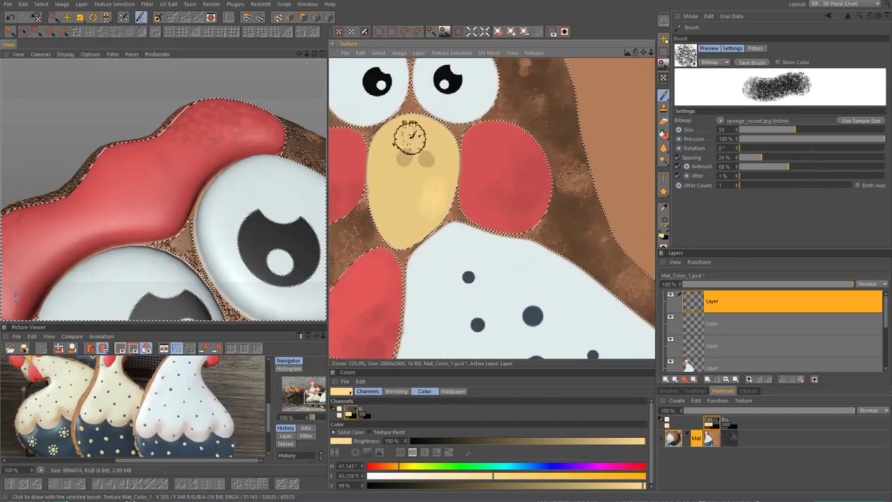
{"action": "left_click", "coordinate": [685, 55]}
{"action": "left_click", "coordinate": [767, 140]}
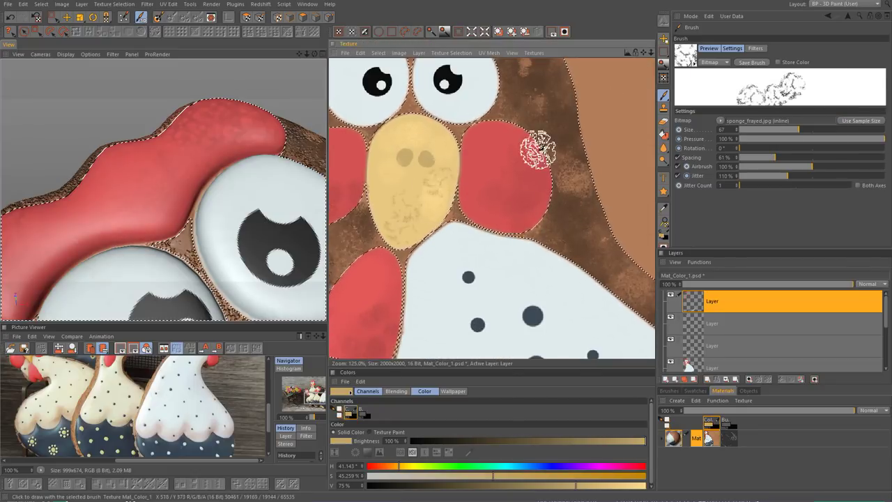
{"action": "scroll", "coordinate": [538, 149], "scroll_direction": "down", "scroll_amount": 2}
{"action": "scroll", "coordinate": [300, 237], "scroll_direction": "down", "scroll_amount": 3}
{"action": "middle_click_drag", "start_coordinate": [542, 199], "coordinate": [488, 199]}
- Pick the dark blue-grey body colour and lower the brush pressure to 36%
{"action": "scroll", "coordinate": [488, 199], "scroll_direction": "down", "scroll_amount": 1}
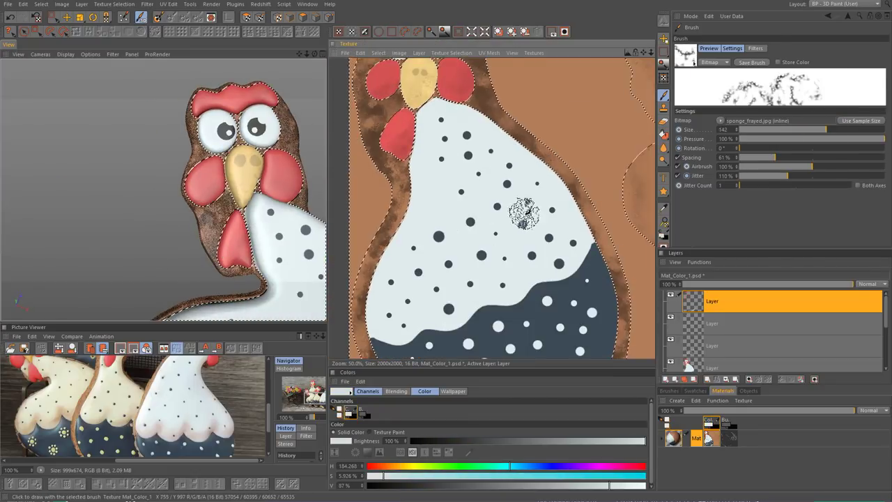
{"action": "scroll", "coordinate": [522, 202], "scroll_direction": "down", "scroll_amount": 1}
{"action": "scroll", "coordinate": [546, 254], "scroll_direction": "up", "scroll_amount": 2}
{"action": "left_click", "coordinate": [546, 255], "text": "ctrl"}
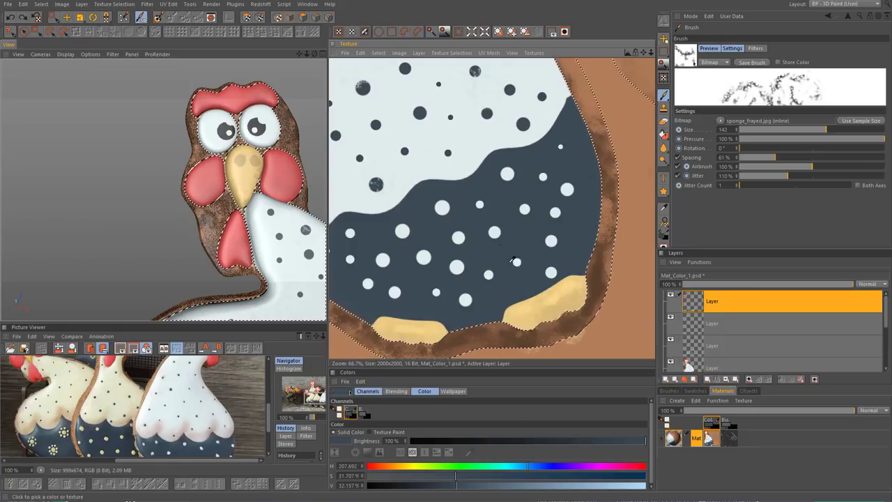
{"action": "middle_click_drag", "start_coordinate": [578, 212], "coordinate": [596, 189]}
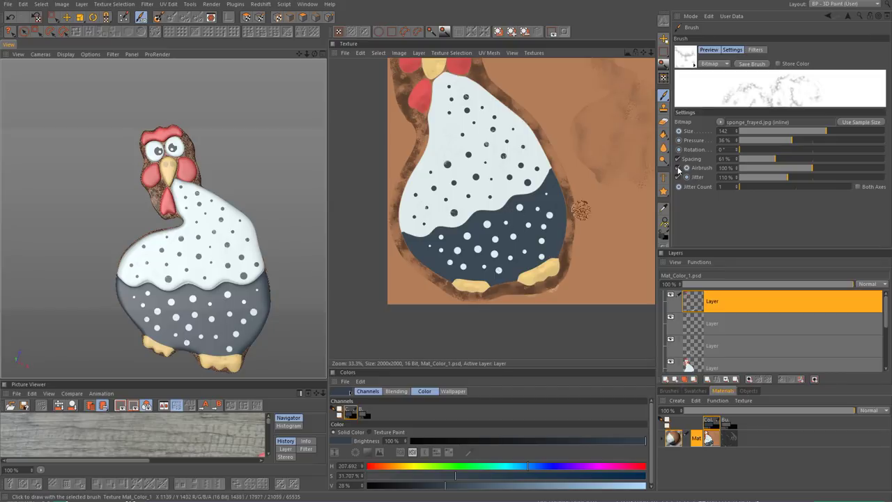
- Switch to the Startup (User) layout, frame the chicken to the left, and add a sphere
{"action": "left_click", "coordinate": [820, 5]}
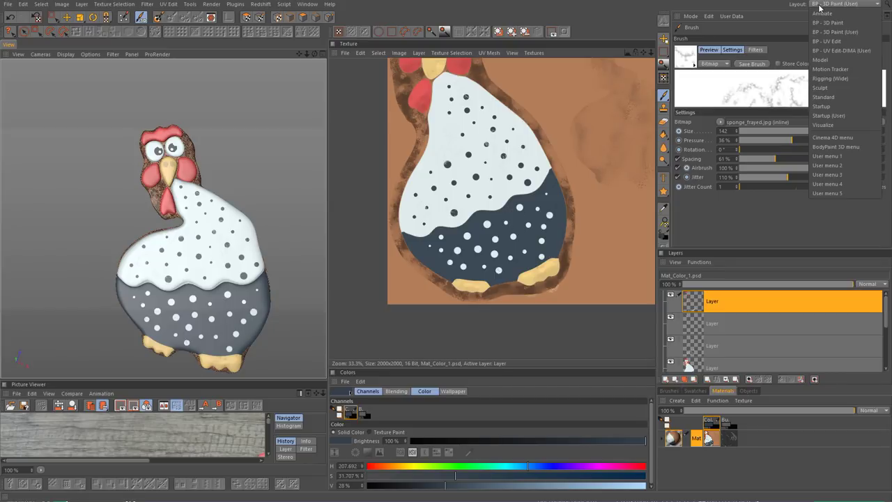
{"action": "left_click", "coordinate": [833, 115]}
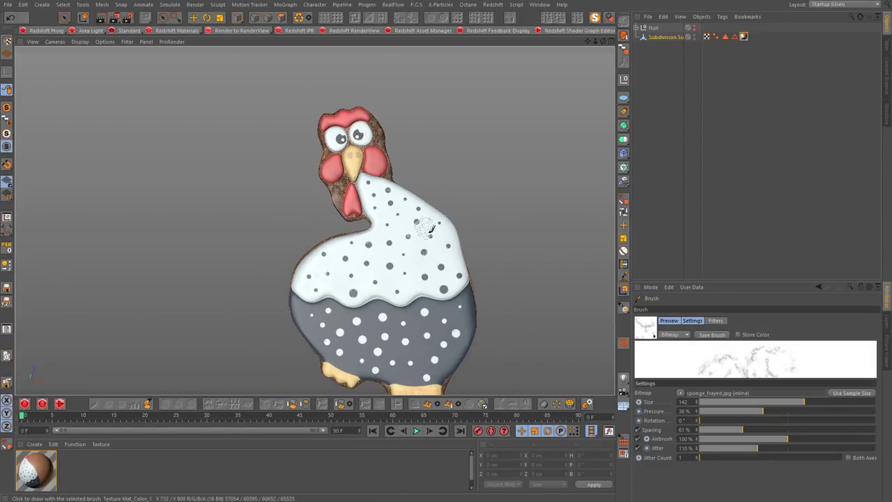
{"action": "mouse_move", "coordinate": [431, 228]}
{"action": "left_mouse_down", "text": "alt"}
{"action": "mouse_move", "coordinate": [353, 119]}
{"action": "mouse_move", "coordinate": [333, 265]}
{"action": "left_mouse_up", "text": "alt"}
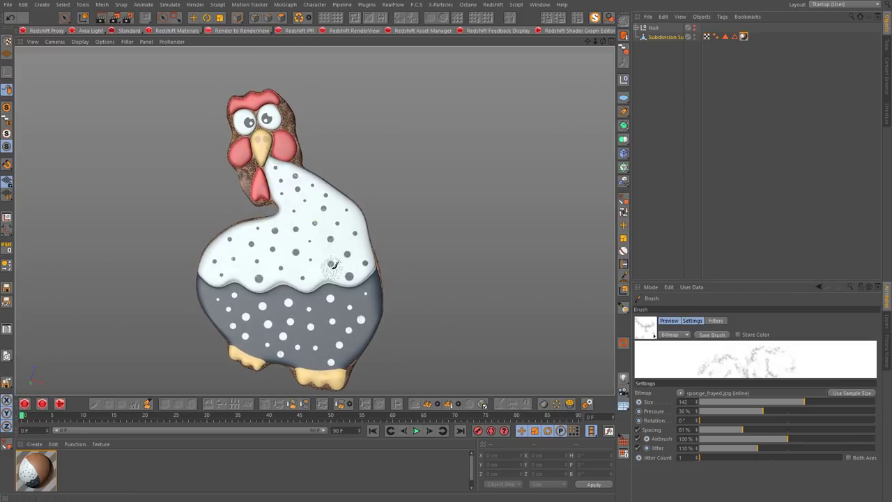
{"action": "right_click_drag", "start_coordinate": [330, 261], "coordinate": [234, 219], "text": "alt"}
{"action": "middle_click_drag", "start_coordinate": [234, 219], "coordinate": [174, 195], "text": "alt"}
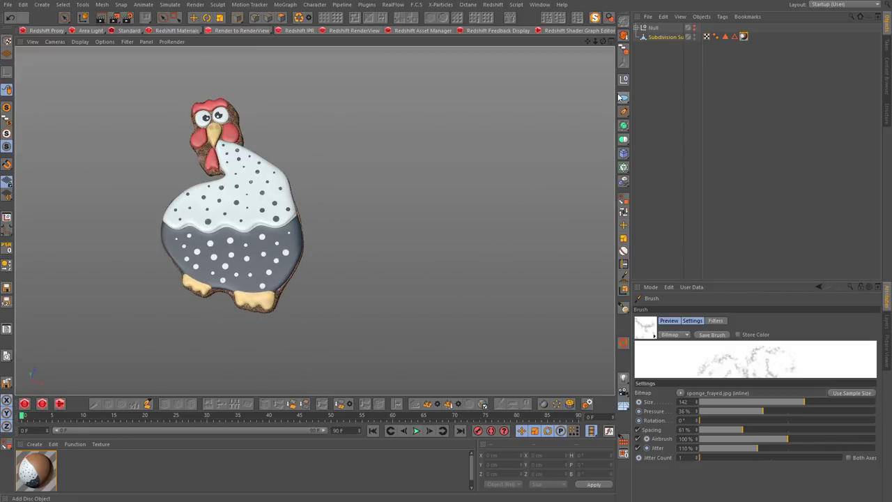
{"action": "left_click_drag", "start_coordinate": [624, 96], "coordinate": [655, 175]}
- Show the sphere solo in wireframe and set its type to Hexahedron
{"action": "key", "text": "n"}
{"action": "key", "text": "b"}
{"action": "left_click_drag", "start_coordinate": [358, 225], "coordinate": [343, 218], "text": "alt"}
{"action": "left_click", "coordinate": [594, 18]}
{"action": "scroll", "coordinate": [352, 210], "scroll_direction": "up", "scroll_amount": 2}
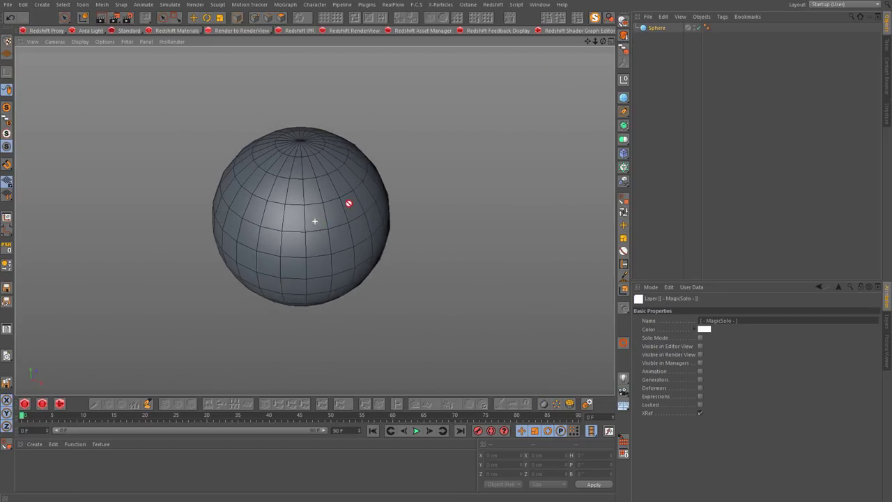
{"action": "left_click", "coordinate": [657, 28]}
{"action": "left_click", "coordinate": [701, 347]}
- Add a Taper deformer under the sphere at 35% strength with reduced curvature
{"action": "middle_click_drag", "start_coordinate": [359, 185], "coordinate": [338, 226], "text": "alt"}
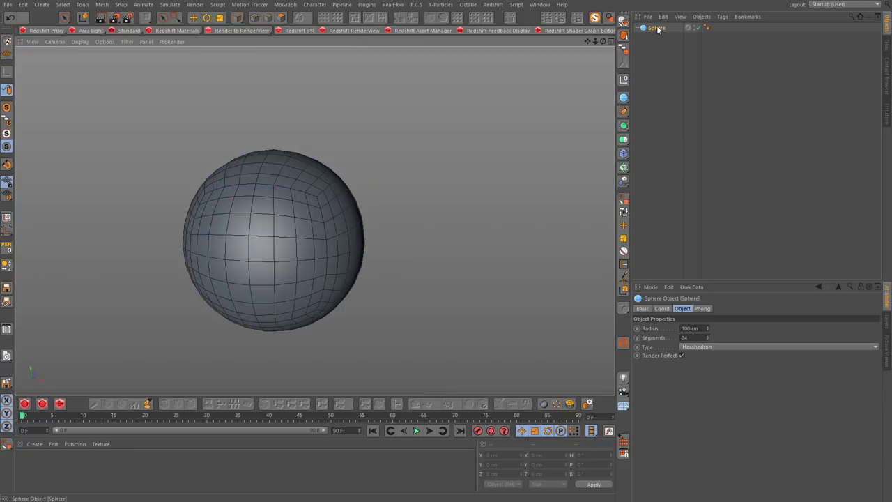
{"action": "left_click", "coordinate": [624, 154]}
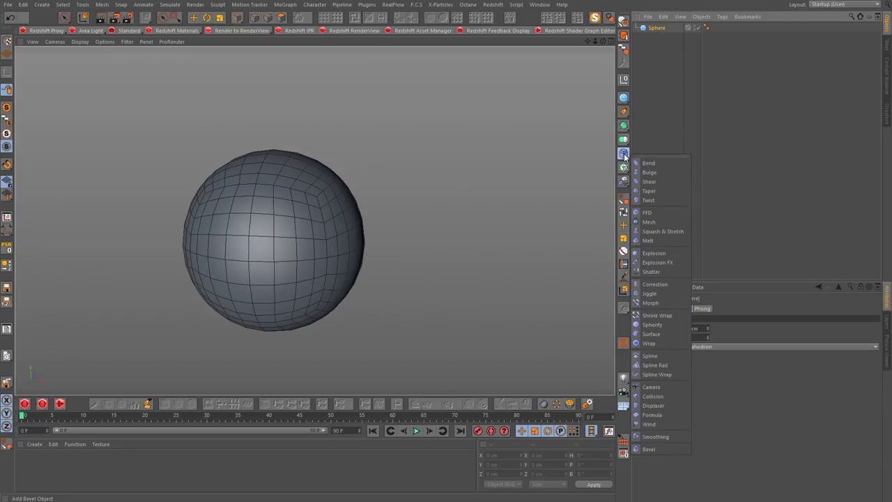
{"action": "left_click", "coordinate": [653, 190], "text": "shift"}
{"action": "left_click_drag", "start_coordinate": [695, 349], "coordinate": [696, 328]}
{"action": "left_click_drag", "start_coordinate": [342, 296], "coordinate": [390, 257], "text": "alt"}
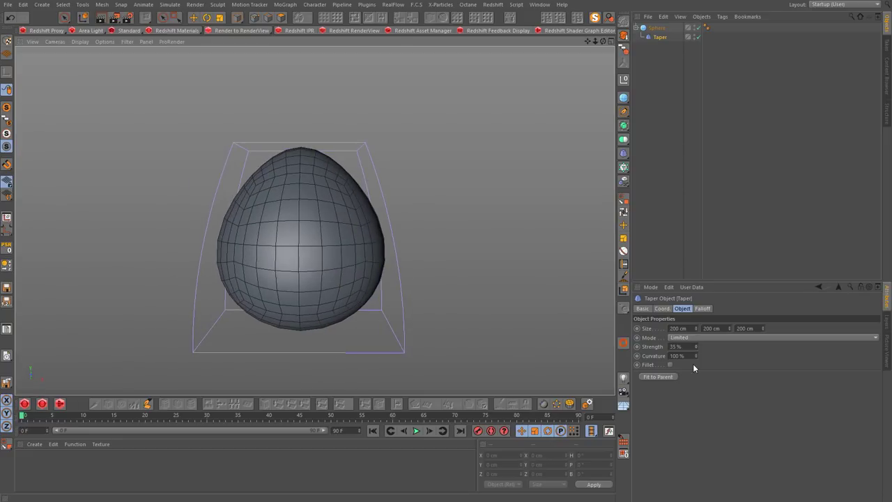
{"action": "left_click_drag", "start_coordinate": [696, 356], "coordinate": [696, 404]}
{"action": "left_click_drag", "start_coordinate": [307, 230], "coordinate": [309, 251], "text": "alt"}
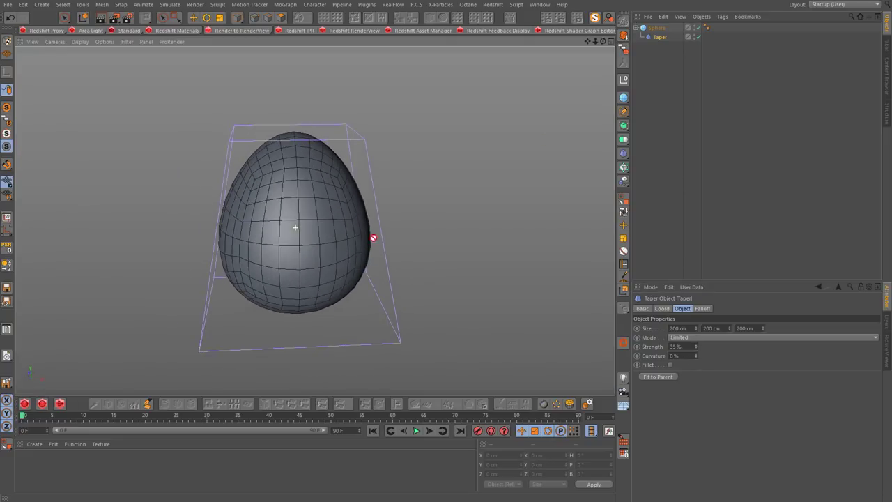
- Raise the sphere to 38 segments and collapse it into an editable polygon object with Current State to Object
{"action": "left_click", "coordinate": [656, 29]}
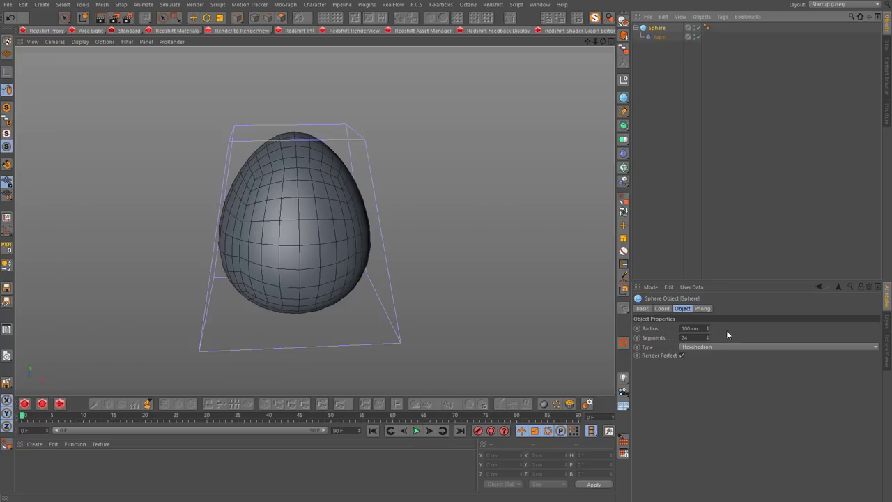
{"action": "left_click_drag", "start_coordinate": [708, 338], "coordinate": [708, 333]}
{"action": "mouse_move", "coordinate": [361, 242]}
{"action": "left_mouse_down", "text": "alt"}
{"action": "mouse_move", "coordinate": [344, 235]}
{"action": "mouse_move", "coordinate": [390, 232]}
{"action": "left_mouse_up", "text": "alt"}
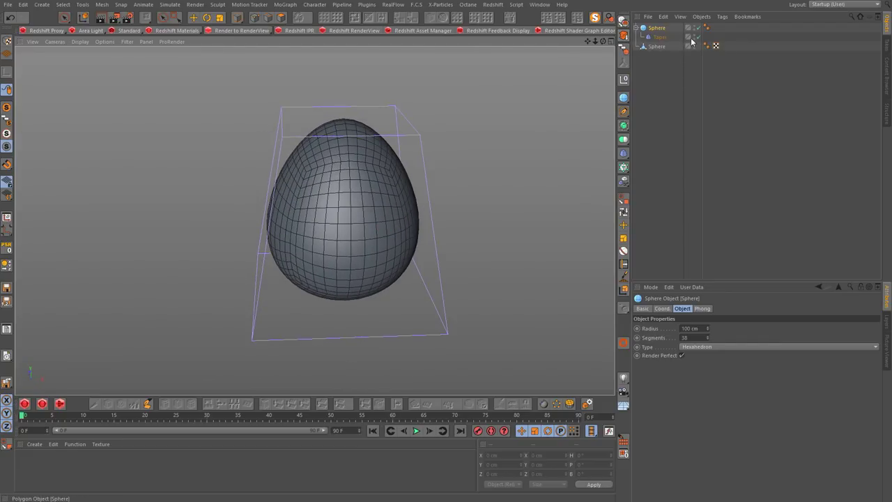
{"action": "key", "text": "alt+g"}
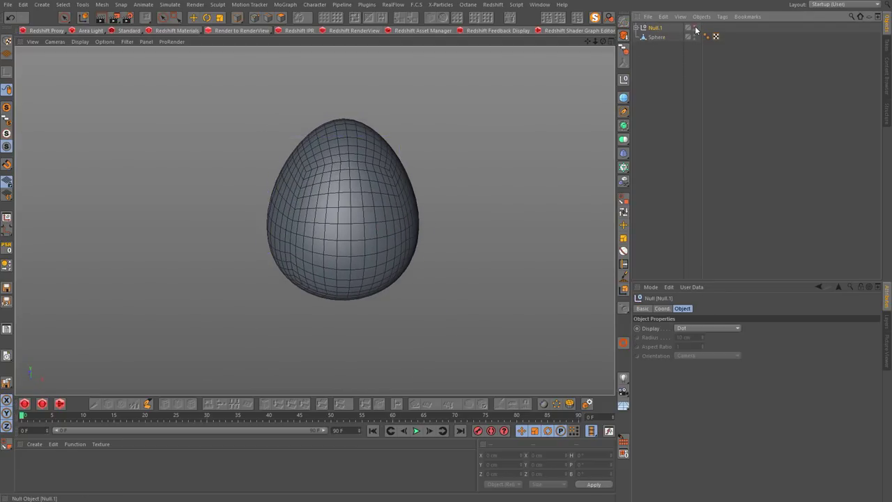
{"action": "left_click", "coordinate": [667, 39]}
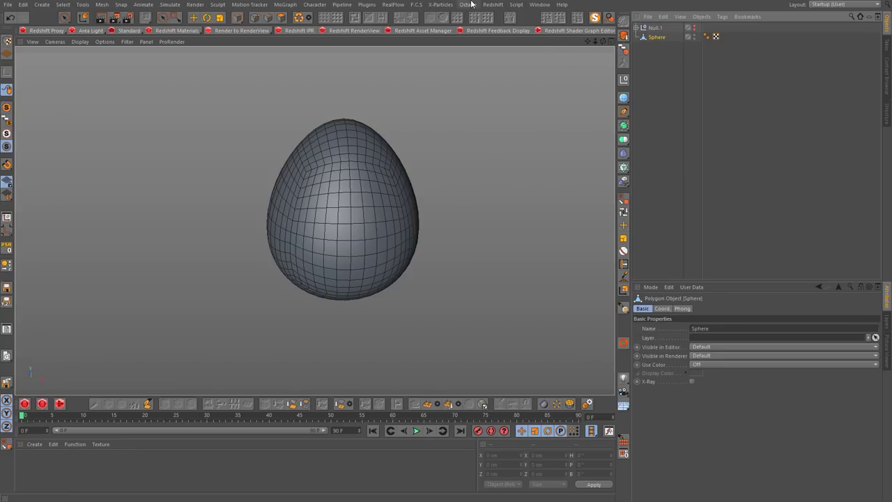
{"action": "left_click", "coordinate": [270, 18]}
{"action": "left_click", "coordinate": [198, 19]}
{"action": "scroll", "coordinate": [317, 182], "scroll_direction": "up", "scroll_amount": 2}
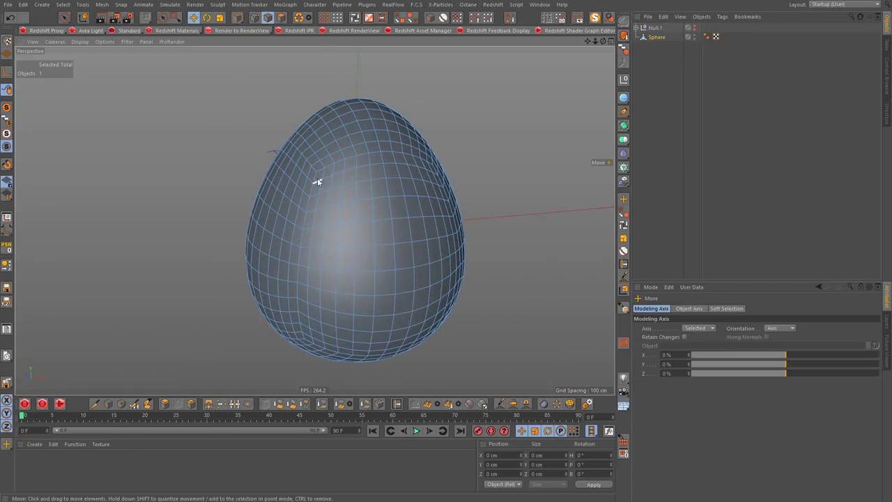
- Loop-select the egg's seam edges, then switch to the BP - UV Edit layout
{"action": "left_click_drag", "start_coordinate": [335, 186], "coordinate": [237, 181], "text": "alt"}
{"action": "mouse_move", "coordinate": [328, 266]}
{"action": "left_mouse_down", "text": "alt"}
{"action": "mouse_move", "coordinate": [299, 267]}
{"action": "mouse_move", "coordinate": [403, 266]}
{"action": "mouse_move", "coordinate": [340, 229]}
{"action": "mouse_move", "coordinate": [405, 265]}
{"action": "mouse_move", "coordinate": [473, 224]}
{"action": "mouse_move", "coordinate": [369, 245]}
{"action": "left_mouse_up", "text": "alt"}
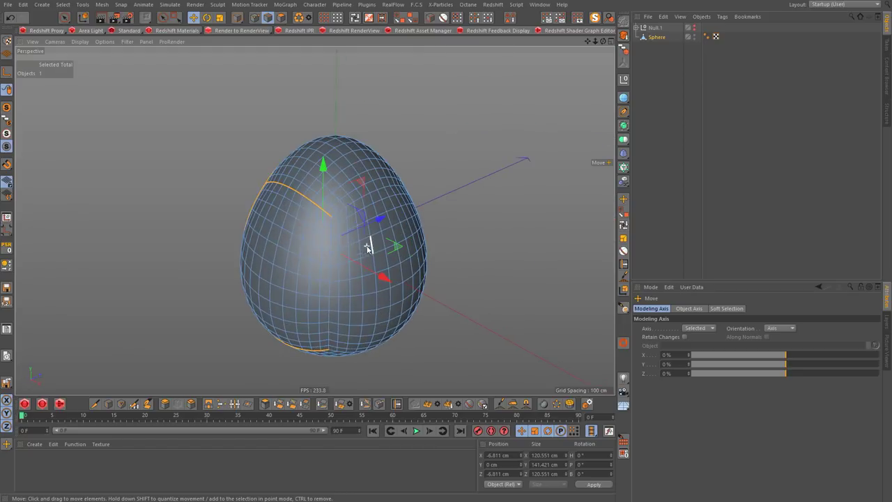
{"action": "mouse_move", "coordinate": [335, 215]}
{"action": "left_mouse_down", "text": "alt"}
{"action": "mouse_move", "coordinate": [350, 268]}
{"action": "mouse_move", "coordinate": [320, 191]}
{"action": "left_mouse_up", "text": "alt"}
{"action": "left_click", "coordinate": [278, 271]}
{"action": "mouse_move", "coordinate": [419, 253]}
{"action": "left_mouse_down", "text": "alt"}
{"action": "mouse_move", "coordinate": [219, 279]}
{"action": "mouse_move", "coordinate": [372, 341]}
{"action": "mouse_move", "coordinate": [456, 354]}
{"action": "mouse_move", "coordinate": [455, 309]}
{"action": "mouse_move", "coordinate": [398, 231]}
{"action": "mouse_move", "coordinate": [378, 293]}
{"action": "mouse_move", "coordinate": [353, 200]}
{"action": "mouse_move", "coordinate": [371, 329]}
{"action": "mouse_move", "coordinate": [390, 306]}
{"action": "left_mouse_up", "text": "alt"}
{"action": "left_click", "coordinate": [837, 5]}
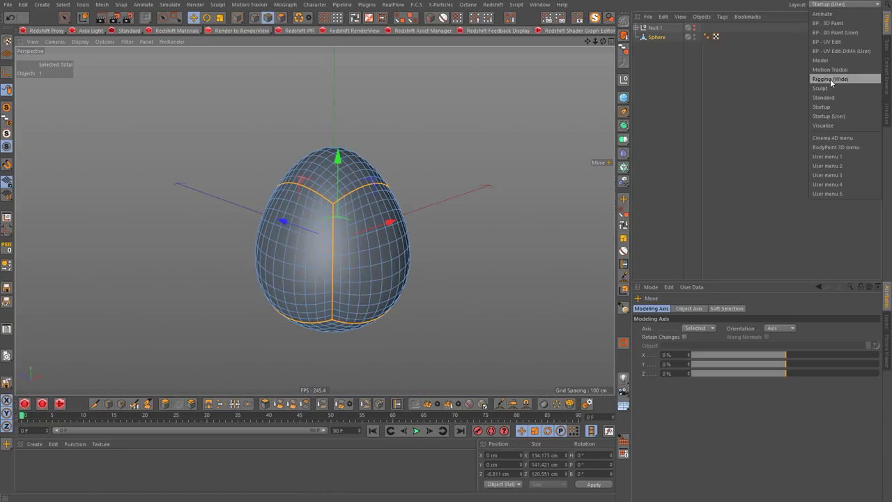
{"action": "left_click", "coordinate": [837, 51]}
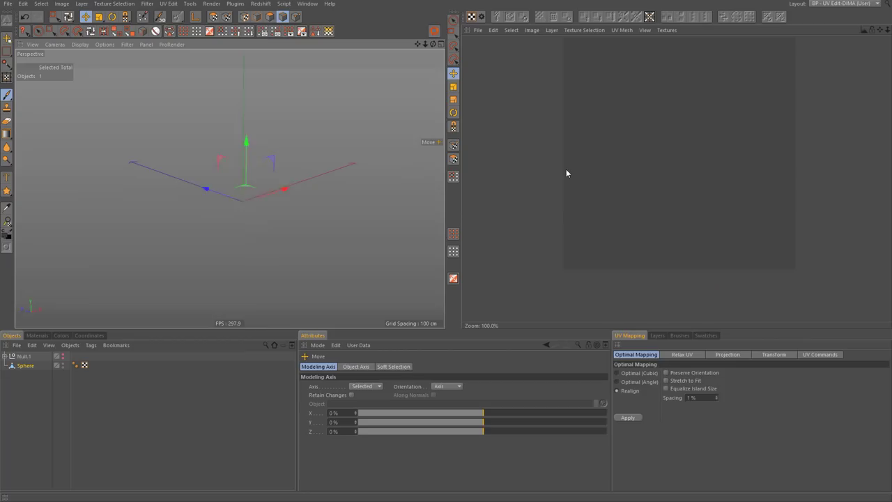
- Select the Sphere's UVW tag and select all its UV polygons
{"action": "left_click", "coordinate": [26, 366]}
{"action": "left_click", "coordinate": [723, 355]}
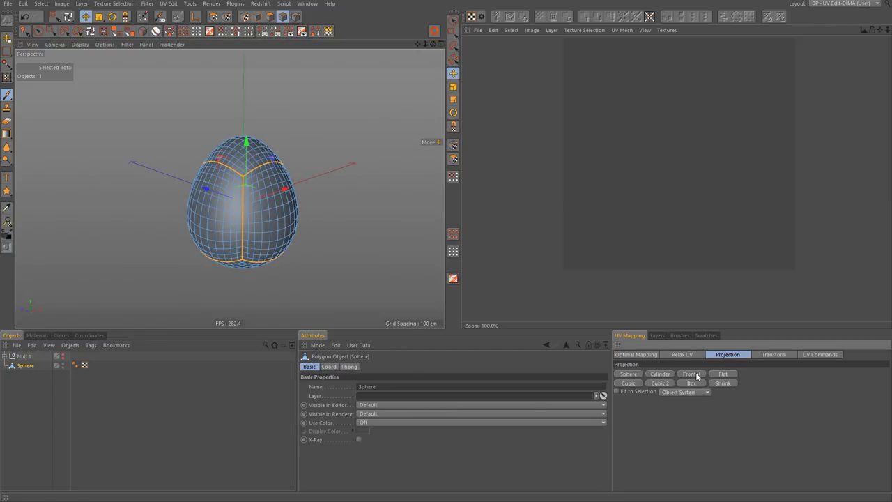
{"action": "left_click", "coordinate": [694, 356]}
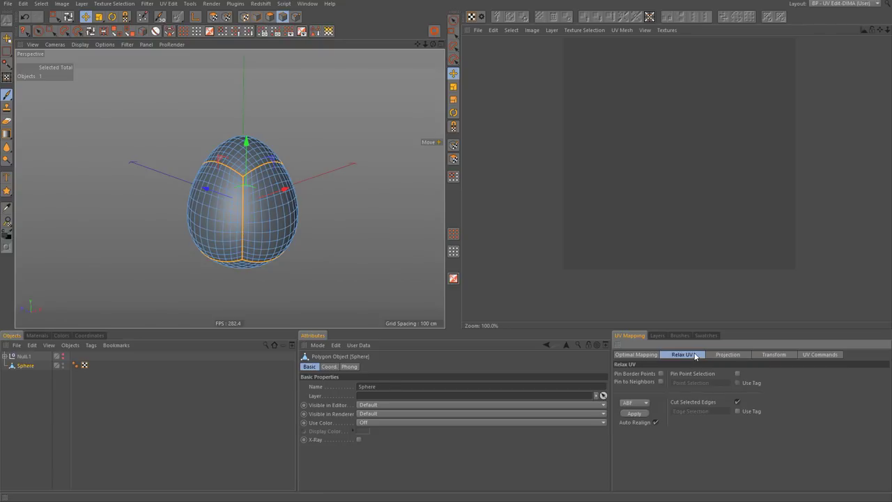
{"action": "left_click", "coordinate": [84, 364]}
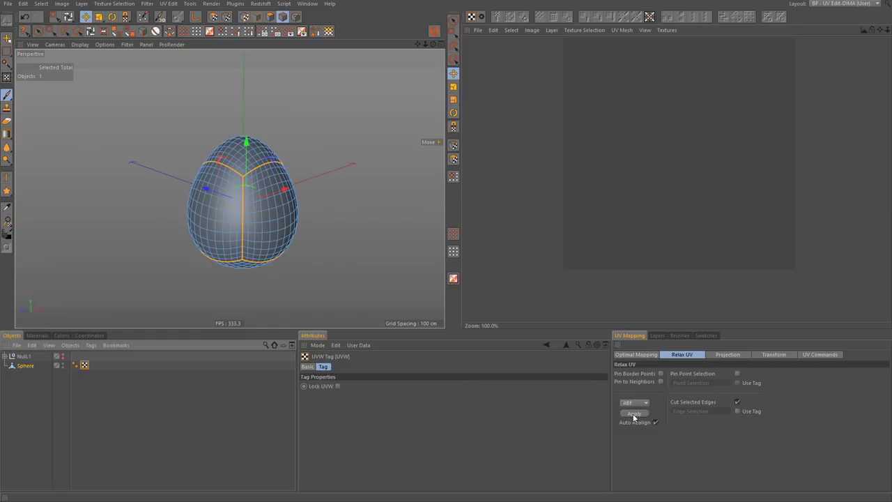
{"action": "left_click", "coordinate": [213, 17]}
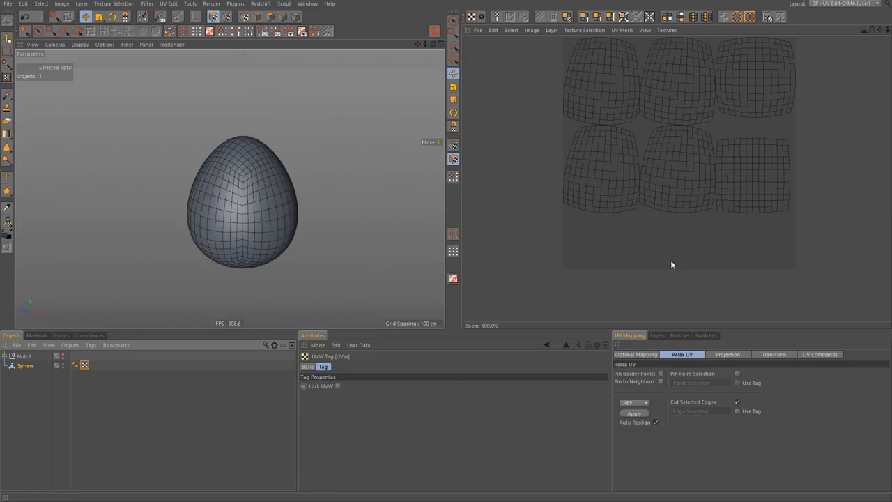
{"action": "left_click", "coordinate": [727, 355]}
{"action": "key", "text": "ctrl+a"}
- Relax the UVs along the seams, trying LSCM before settling on the ABF method
{"action": "left_click", "coordinate": [691, 355]}
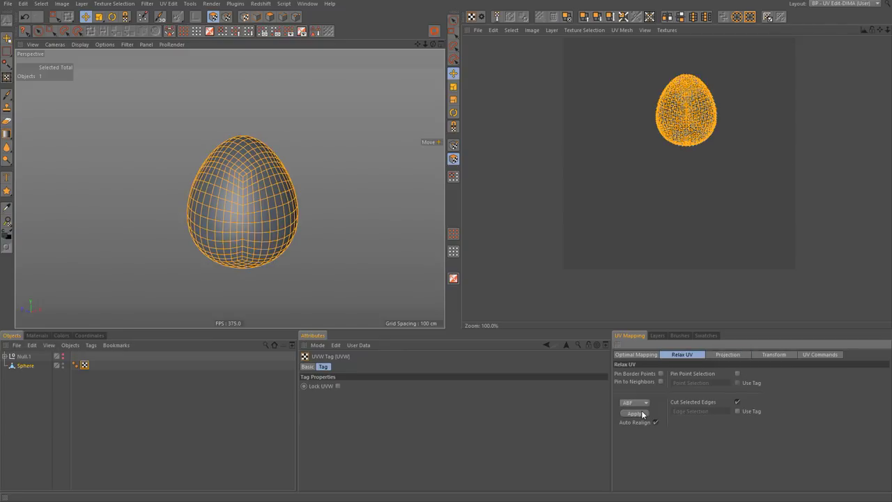
{"action": "left_click", "coordinate": [635, 414]}
{"action": "scroll", "coordinate": [656, 188], "scroll_direction": "up", "scroll_amount": 3}
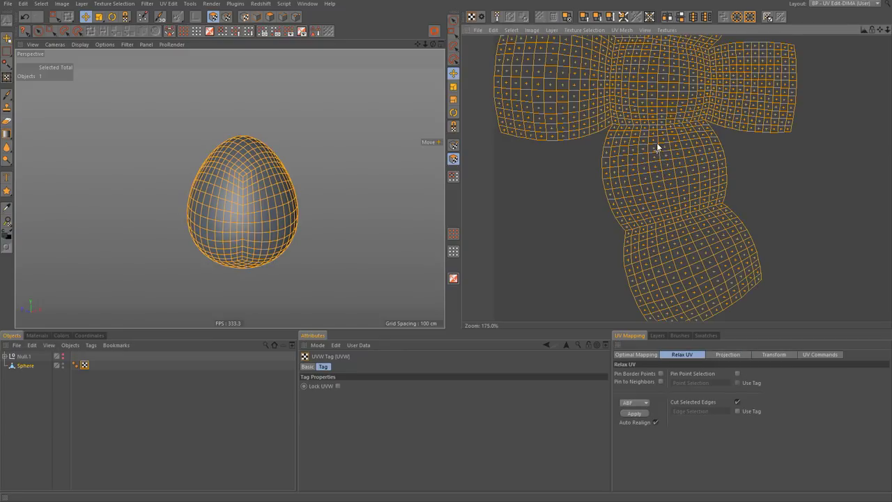
{"action": "scroll", "coordinate": [634, 104], "scroll_direction": "up", "scroll_amount": 2}
{"action": "scroll", "coordinate": [625, 111], "scroll_direction": "down", "scroll_amount": 2}
{"action": "scroll", "coordinate": [628, 129], "scroll_direction": "down", "scroll_amount": 2}
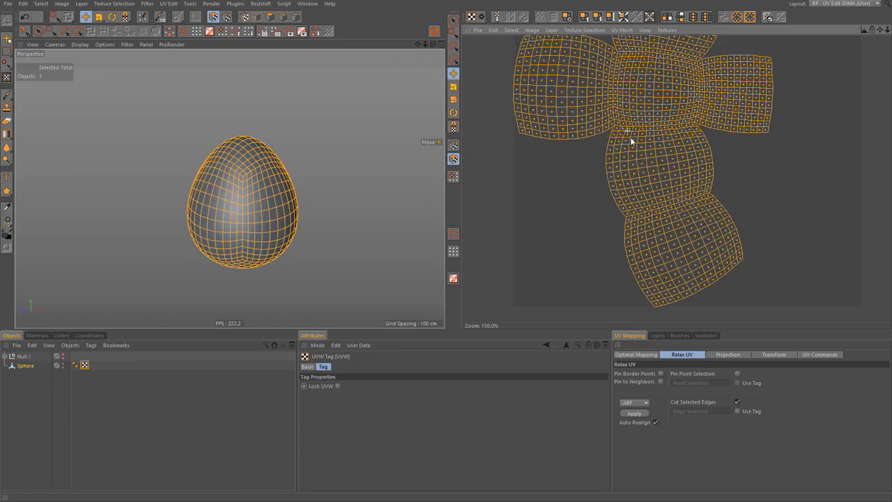
{"action": "scroll", "coordinate": [631, 139], "scroll_direction": "down", "scroll_amount": 2}
{"action": "left_click", "coordinate": [634, 414]}
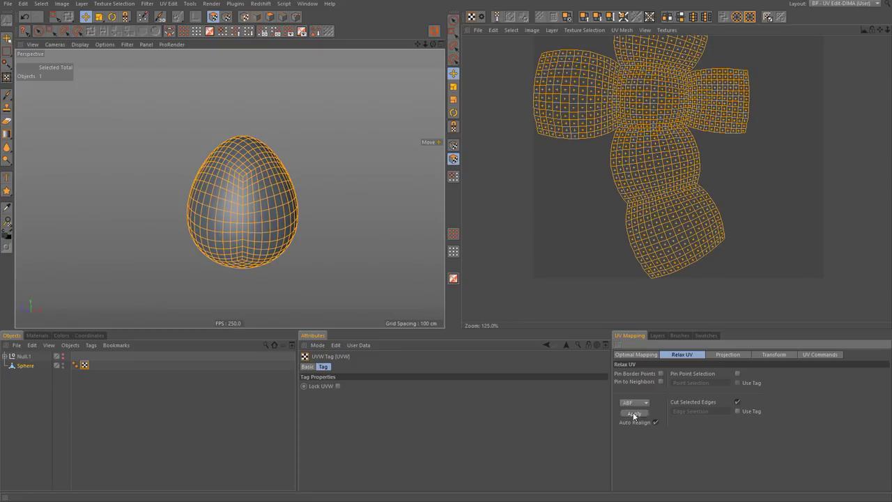
{"action": "left_click", "coordinate": [634, 403]}
{"action": "left_click", "coordinate": [634, 414]}
{"action": "left_click", "coordinate": [637, 423]}
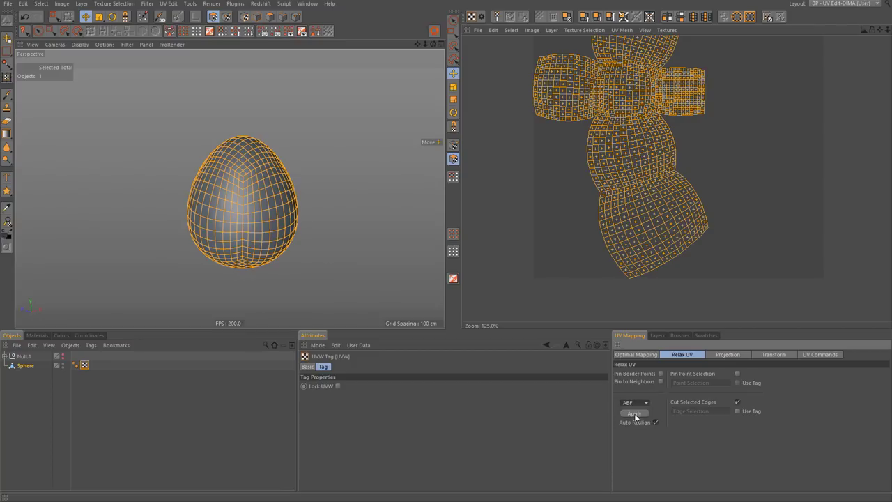
{"action": "left_click", "coordinate": [635, 414]}
- Realign the UV islands with Optimal Mapping and switch to the BP - 3D Paint layout
{"action": "left_click", "coordinate": [642, 354]}
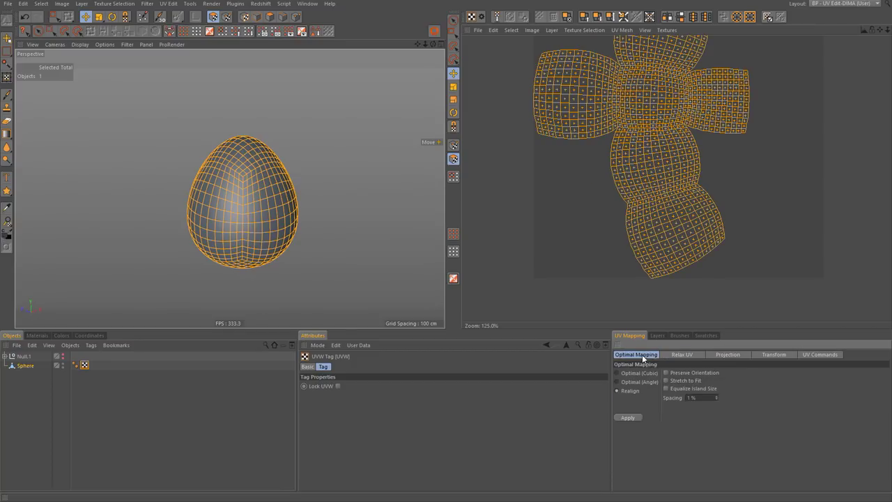
{"action": "left_click", "coordinate": [628, 417]}
{"action": "scroll", "coordinate": [635, 261], "scroll_direction": "down", "scroll_amount": 2}
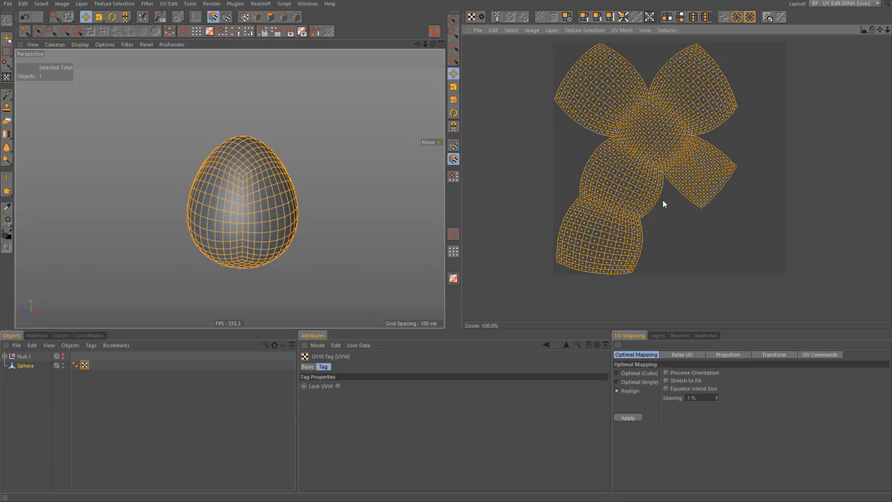
{"action": "scroll", "coordinate": [657, 174], "scroll_direction": "up", "scroll_amount": 2}
{"action": "scroll", "coordinate": [658, 174], "scroll_direction": "up", "scroll_amount": 1}
{"action": "scroll", "coordinate": [657, 175], "scroll_direction": "down", "scroll_amount": 3}
{"action": "scroll", "coordinate": [648, 178], "scroll_direction": "down", "scroll_amount": 2}
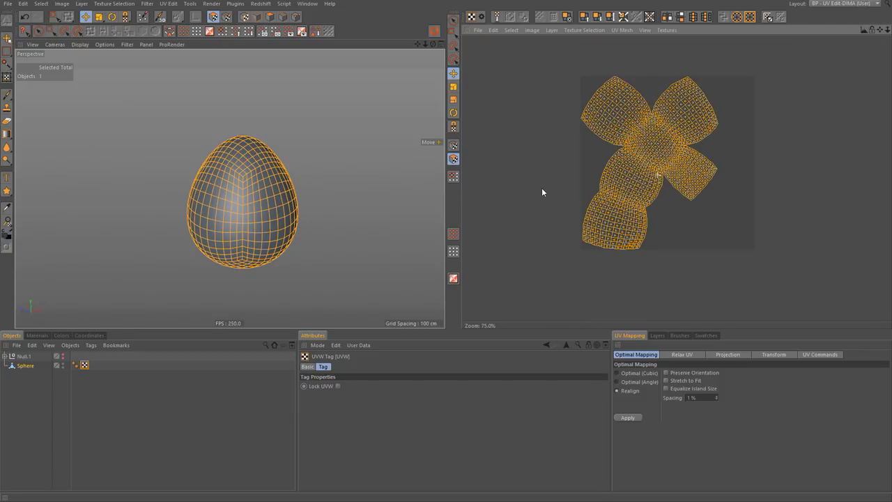
{"action": "left_click_drag", "start_coordinate": [243, 201], "coordinate": [240, 197]}
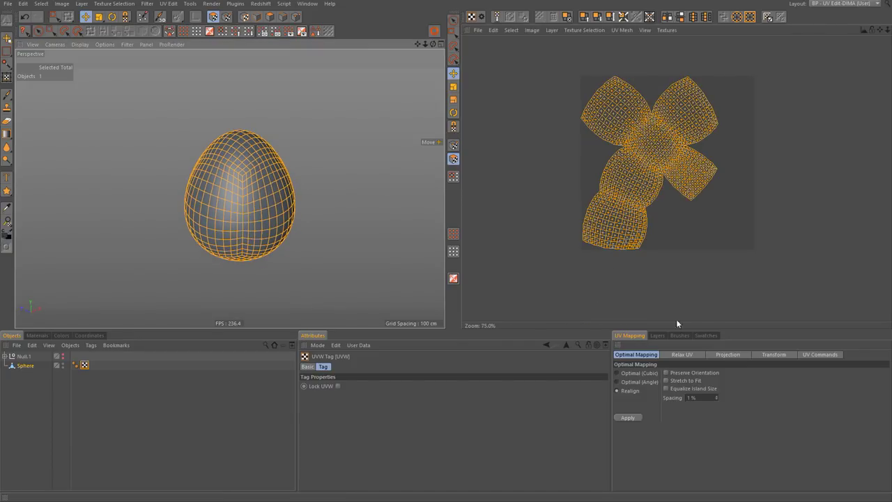
{"action": "left_click", "coordinate": [830, 4]}
{"action": "left_click", "coordinate": [835, 31]}
{"action": "left_click", "coordinate": [673, 443]}
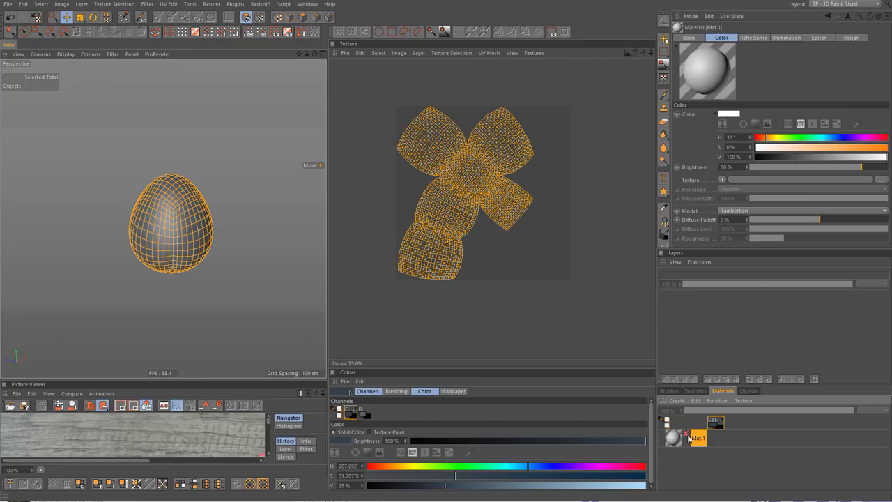
- Create a 2000×2000 Egg_col.psd colour texture for Mat.1 and fill a new layer off-white
{"action": "left_click", "coordinate": [717, 438]}
{"action": "type", "text": "Egg_col"}
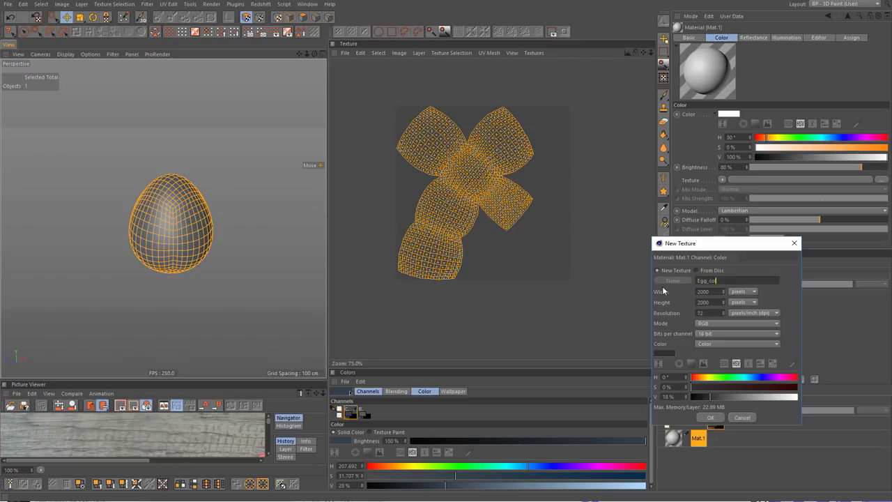
{"action": "key", "text": "Return"}
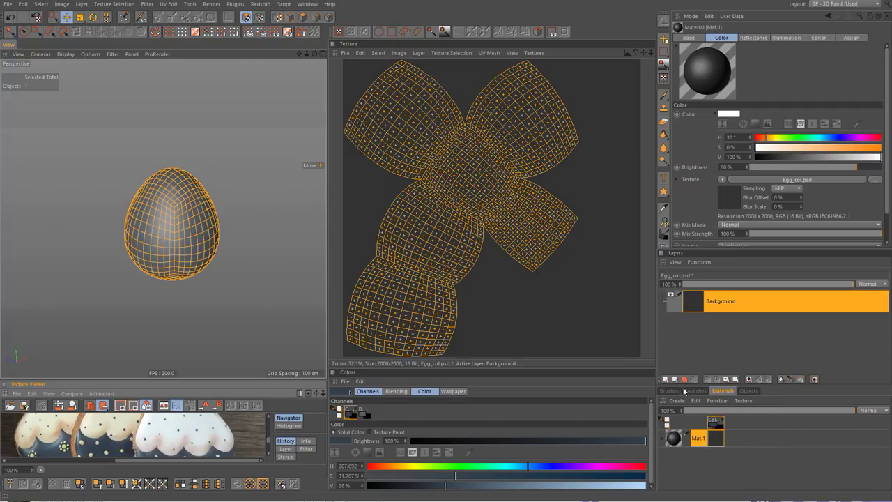
{"action": "left_click", "coordinate": [665, 380]}
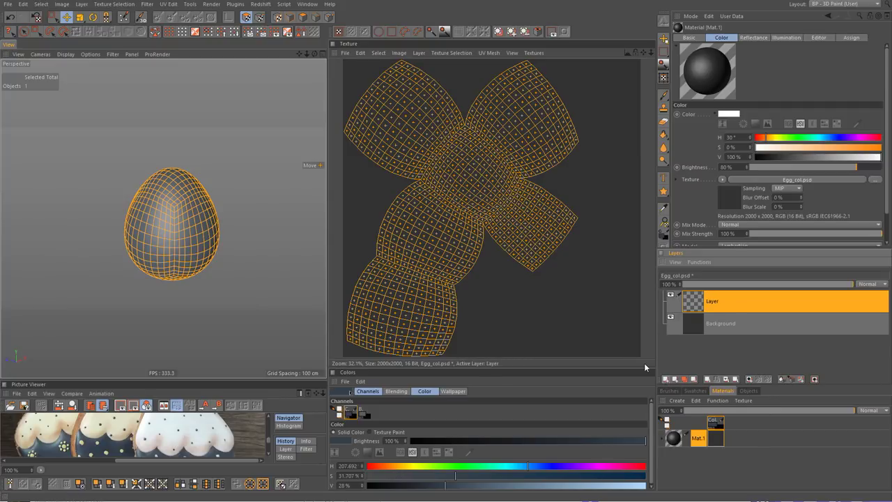
{"action": "left_click", "coordinate": [471, 453]}
{"action": "left_click", "coordinate": [211, 428]}
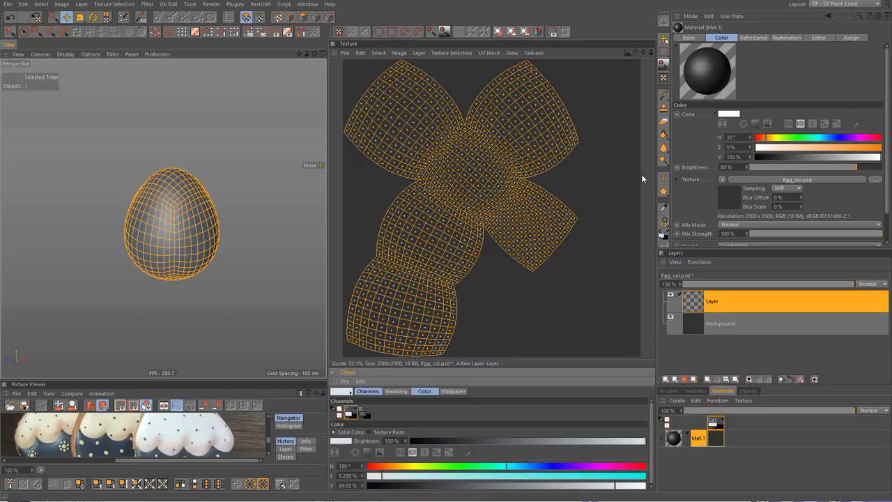
{"action": "left_click", "coordinate": [664, 135]}
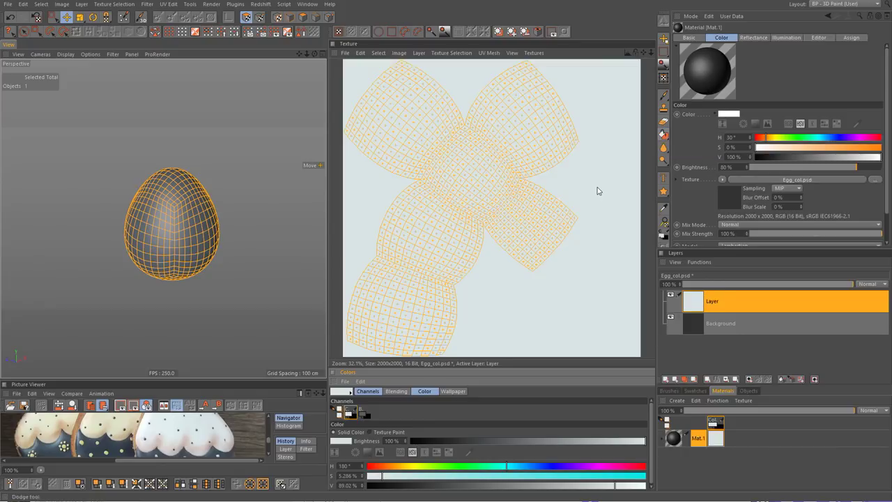
- Apply Mat.1 to the egg and turn on Show UV Mesh
{"action": "left_click", "coordinate": [753, 390]}
{"action": "left_click", "coordinate": [741, 420]}
{"action": "left_click", "coordinate": [724, 392]}
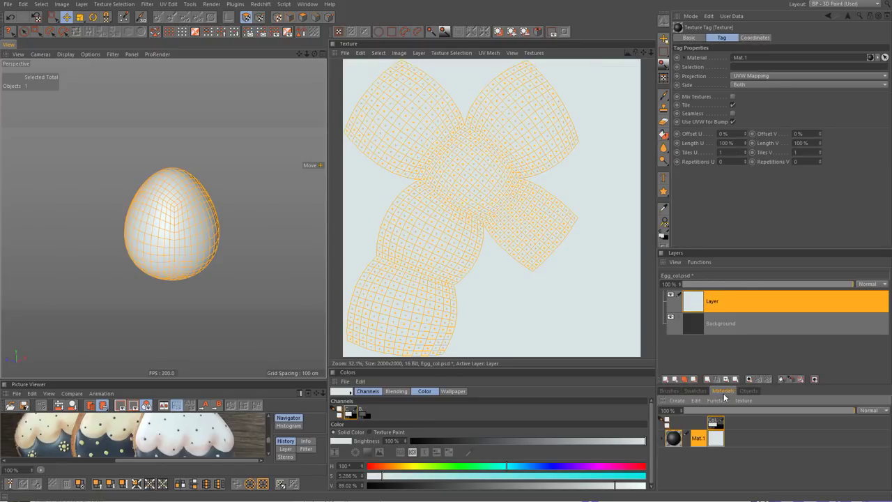
{"action": "scroll", "coordinate": [183, 216], "scroll_direction": "up", "scroll_amount": 1}
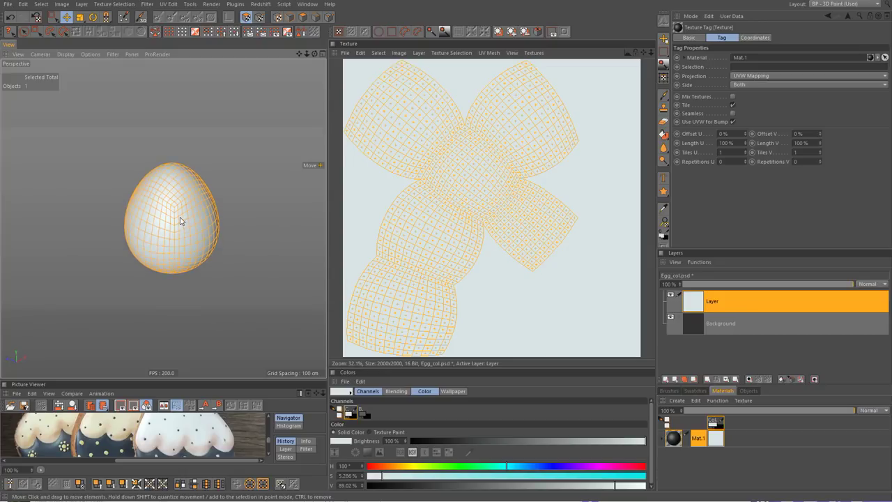
{"action": "scroll", "coordinate": [184, 216], "scroll_direction": "up", "scroll_amount": 1}
{"action": "scroll", "coordinate": [185, 216], "scroll_direction": "up", "scroll_amount": 1}
{"action": "scroll", "coordinate": [192, 209], "scroll_direction": "down", "scroll_amount": 2}
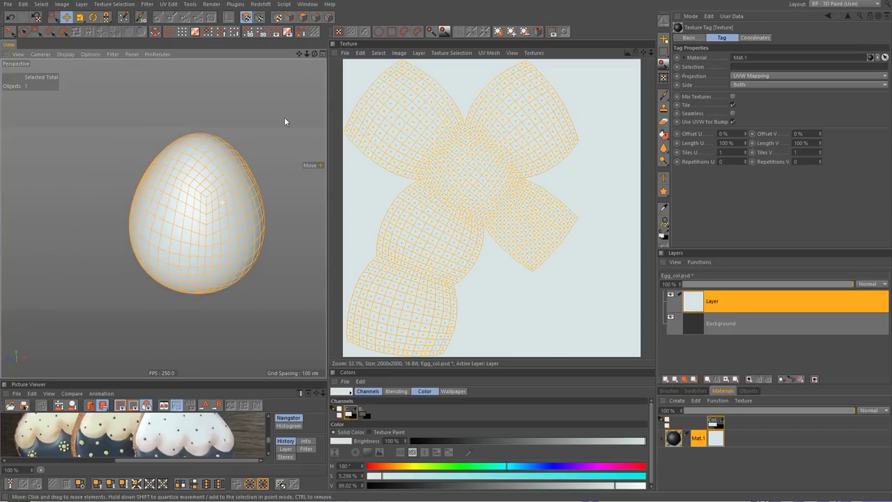
{"action": "left_click", "coordinate": [289, 17]}
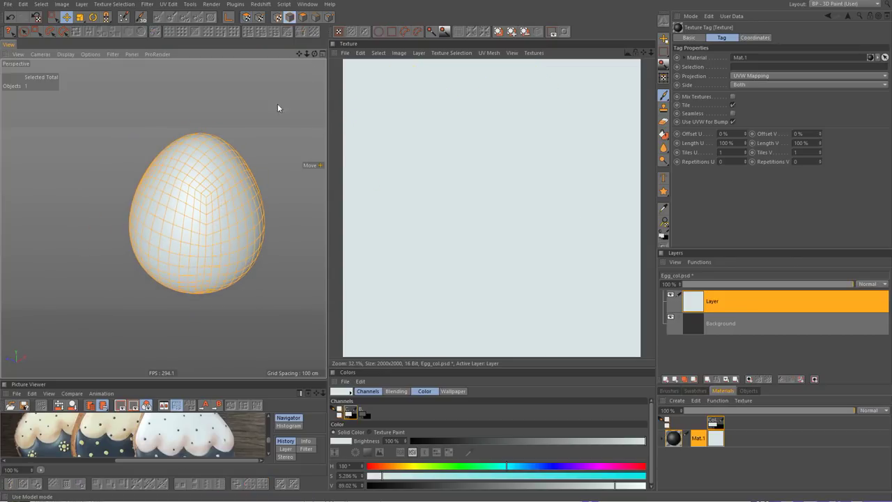
{"action": "left_click", "coordinate": [493, 53]}
{"action": "left_click", "coordinate": [499, 68]}
{"action": "scroll", "coordinate": [509, 160], "scroll_direction": "down", "scroll_amount": 1}
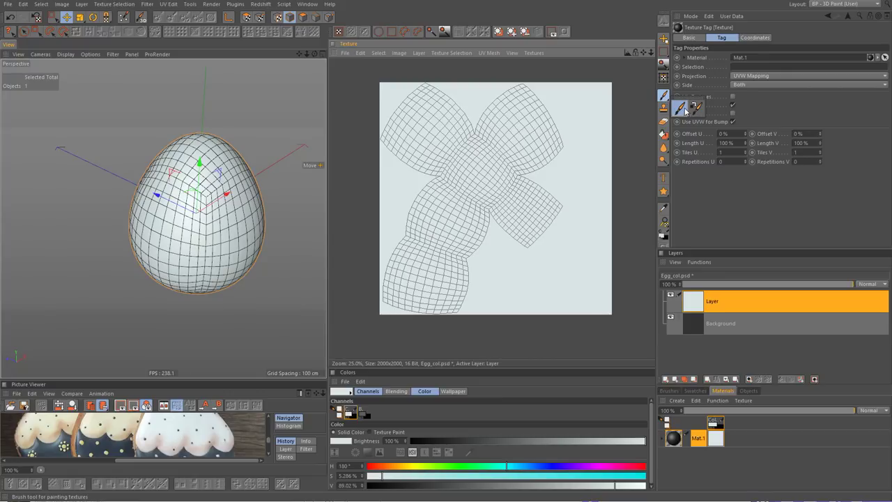
- Load a hard-edged brush preset and raise its hardness to 91%
{"action": "left_click", "coordinate": [665, 98]}
{"action": "left_click", "coordinate": [693, 63]}
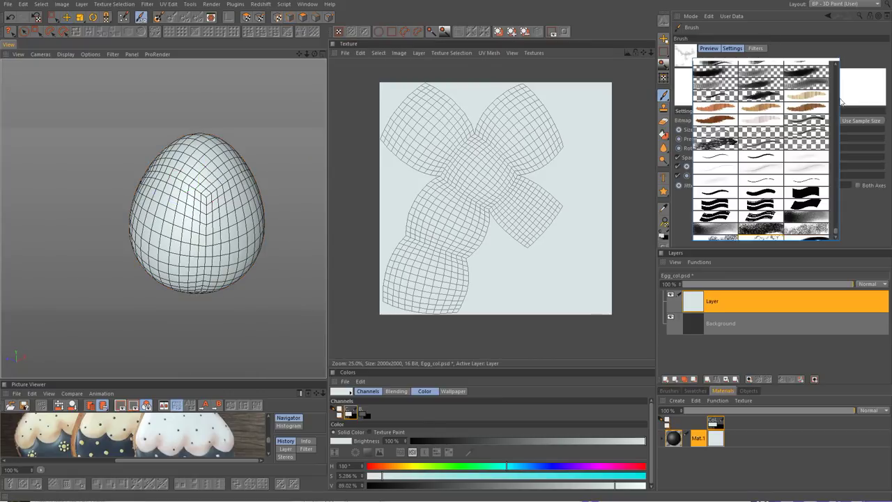
{"action": "left_click_drag", "start_coordinate": [837, 234], "coordinate": [839, 67]}
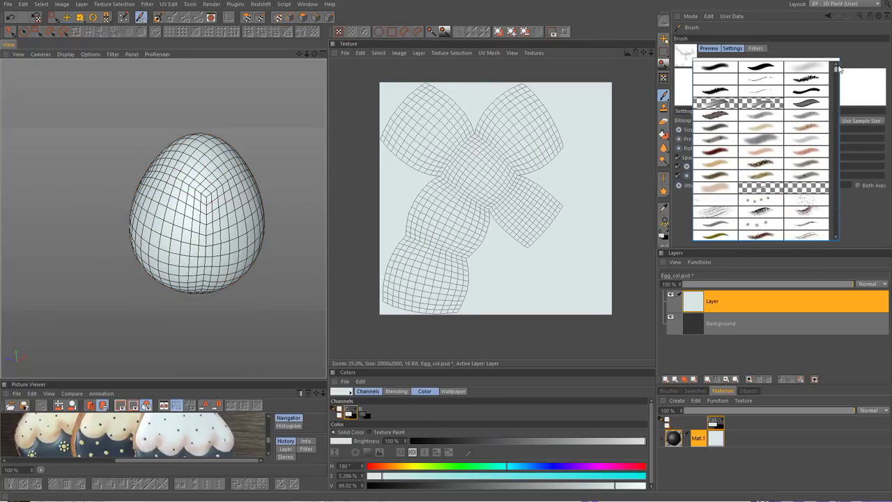
{"action": "left_click", "coordinate": [765, 70]}
{"action": "left_click_drag", "start_coordinate": [807, 156], "coordinate": [875, 160]}
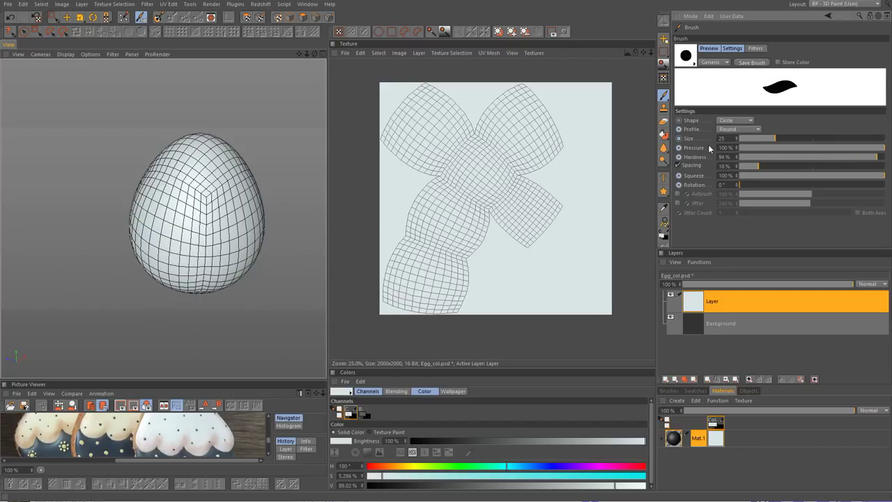
- Enable Randomness in the brush's Effector Settings and set the brush size to 150
{"action": "left_click", "coordinate": [690, 138]}
{"action": "left_click", "coordinate": [601, 156]}
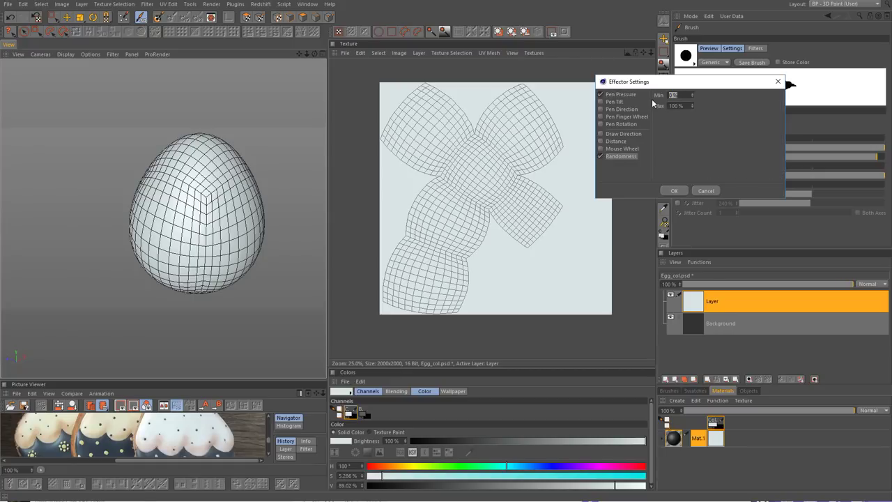
{"action": "left_click", "coordinate": [674, 189]}
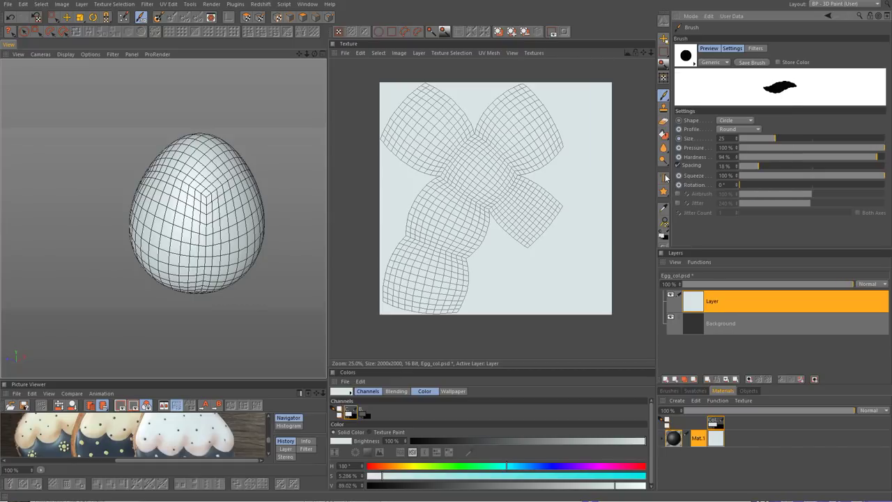
{"action": "middle_click_drag", "start_coordinate": [507, 163], "coordinate": [537, 164]}
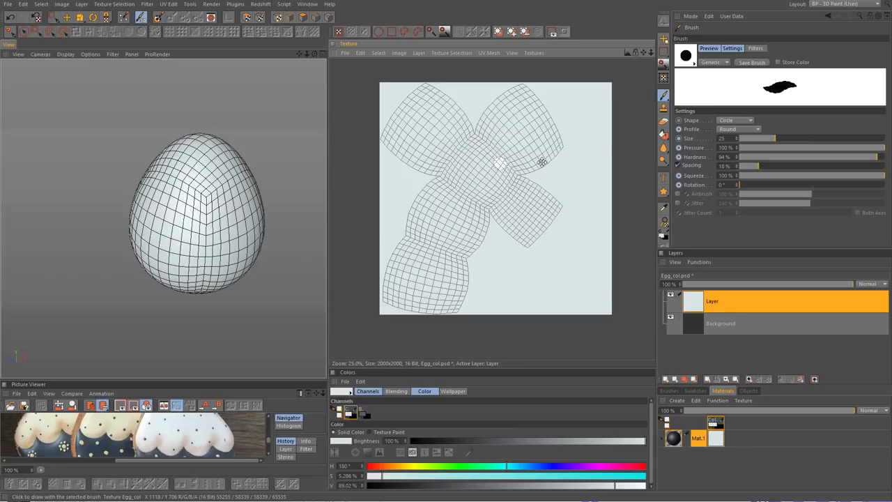
{"action": "left_click", "coordinate": [472, 454]}
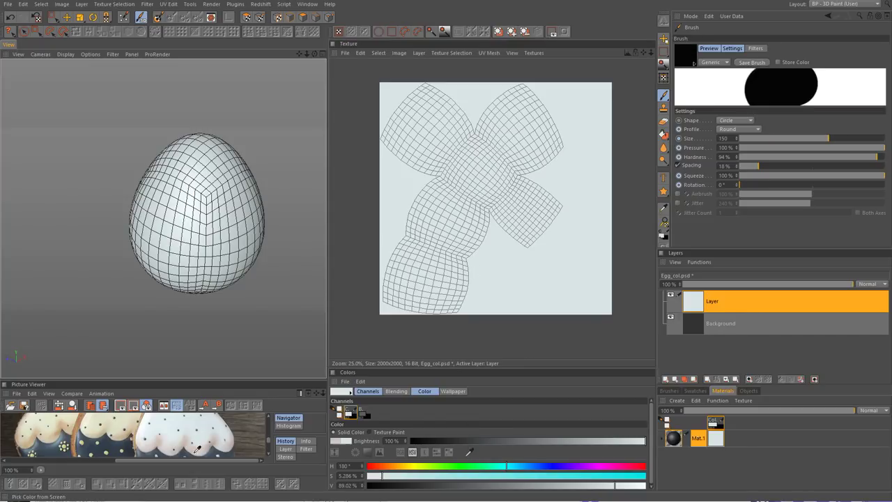
- Sample dark blue from the reference photo and paint polka dots across the egg's UV texture
{"action": "left_click", "coordinate": [50, 446]}
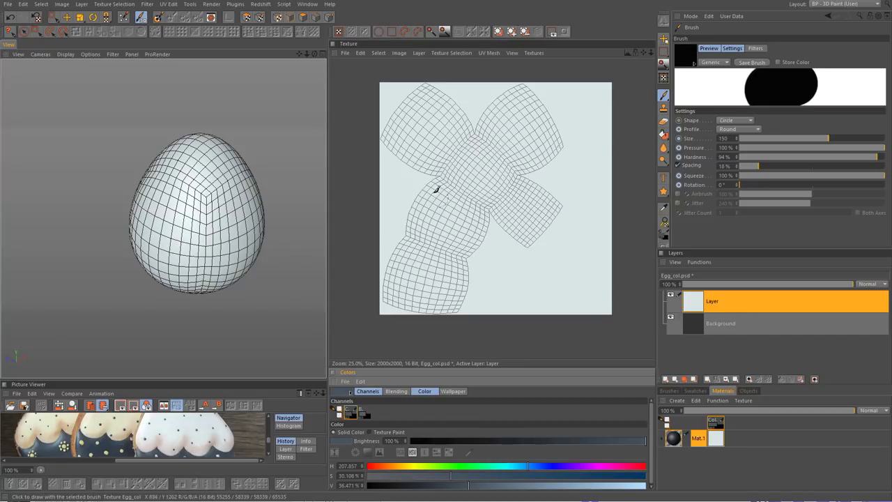
{"action": "left_click", "coordinate": [431, 154]}
{"action": "left_click", "coordinate": [457, 146]}
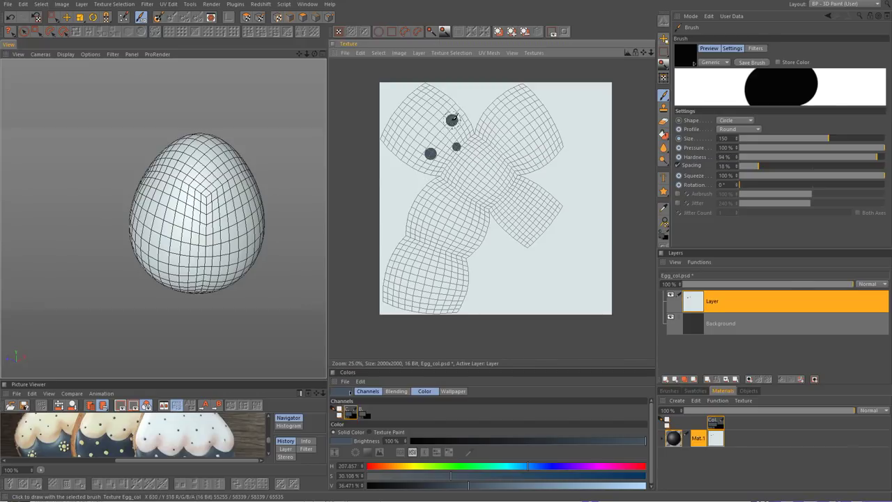
{"action": "left_click", "coordinate": [428, 105]}
{"action": "left_click", "coordinate": [401, 136]}
{"action": "left_click", "coordinate": [492, 144]}
{"action": "left_click", "coordinate": [501, 117]}
{"action": "left_click", "coordinate": [532, 126]}
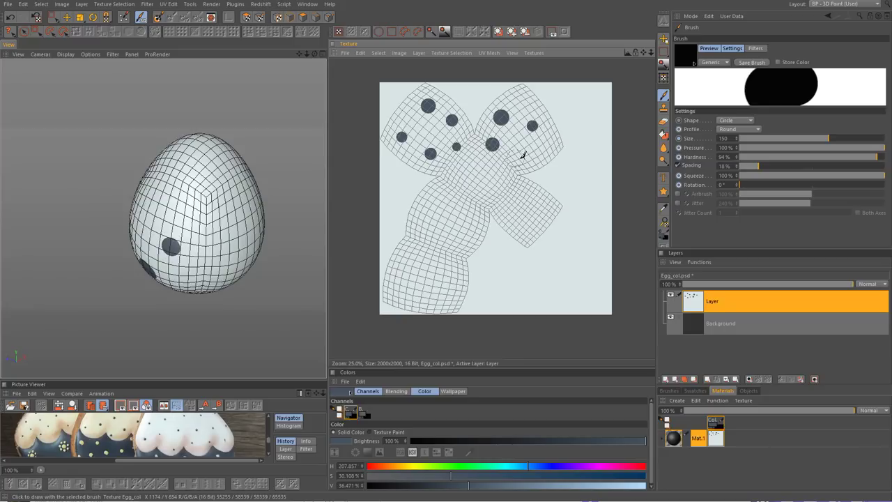
{"action": "left_click", "coordinate": [527, 152]}
{"action": "left_click", "coordinate": [534, 206]}
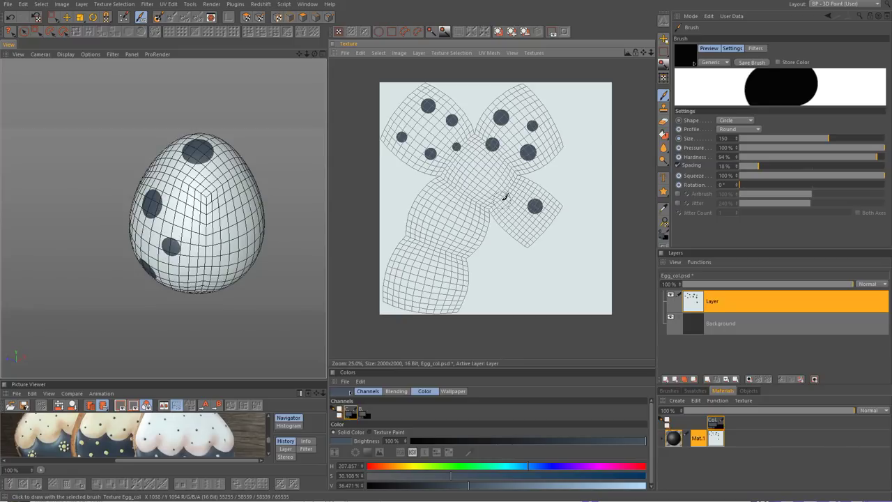
{"action": "left_click", "coordinate": [502, 201]}
{"action": "left_click", "coordinate": [481, 175]}
{"action": "left_click", "coordinate": [473, 218]}
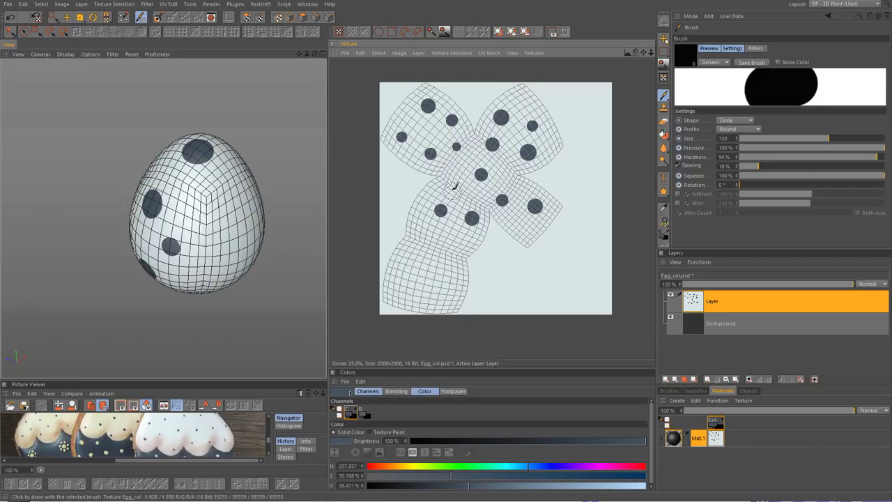
- Zoom into the texture and add more dark blue polka dots on the lower areas
{"action": "scroll", "coordinate": [476, 196], "scroll_direction": "down", "scroll_amount": 1}
{"action": "scroll", "coordinate": [477, 197], "scroll_direction": "up", "scroll_amount": 1}
{"action": "scroll", "coordinate": [530, 174], "scroll_direction": "up", "scroll_amount": 2}
{"action": "scroll", "coordinate": [566, 163], "scroll_direction": "down", "scroll_amount": 1}
{"action": "left_click", "coordinate": [543, 169]}
{"action": "left_click", "coordinate": [483, 156]}
{"action": "left_click", "coordinate": [525, 276]}
{"action": "left_click", "coordinate": [451, 275]}
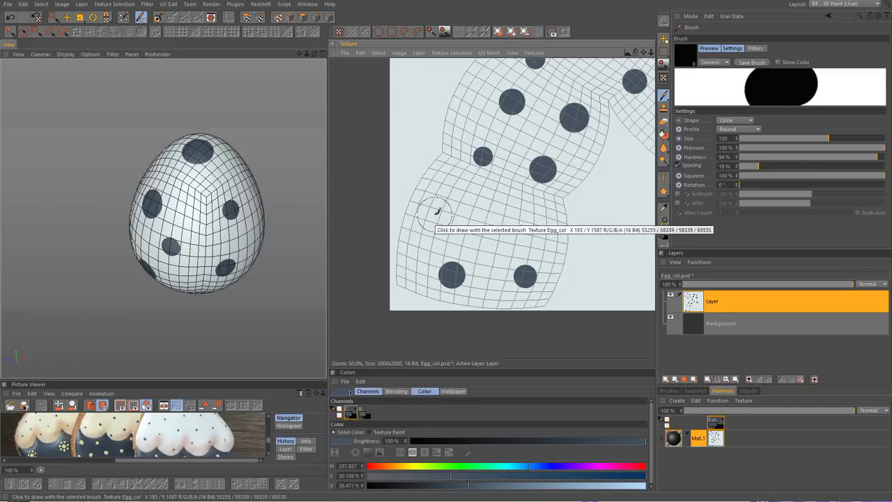
{"action": "left_click", "coordinate": [427, 211]}
{"action": "mouse_move", "coordinate": [143, 179]}
{"action": "left_mouse_down", "text": "alt"}
{"action": "mouse_move", "coordinate": [213, 199]}
{"action": "mouse_move", "coordinate": [130, 189]}
{"action": "mouse_move", "coordinate": [194, 193]}
{"action": "left_mouse_up", "text": "alt"}
{"action": "left_click", "coordinate": [209, 215]}
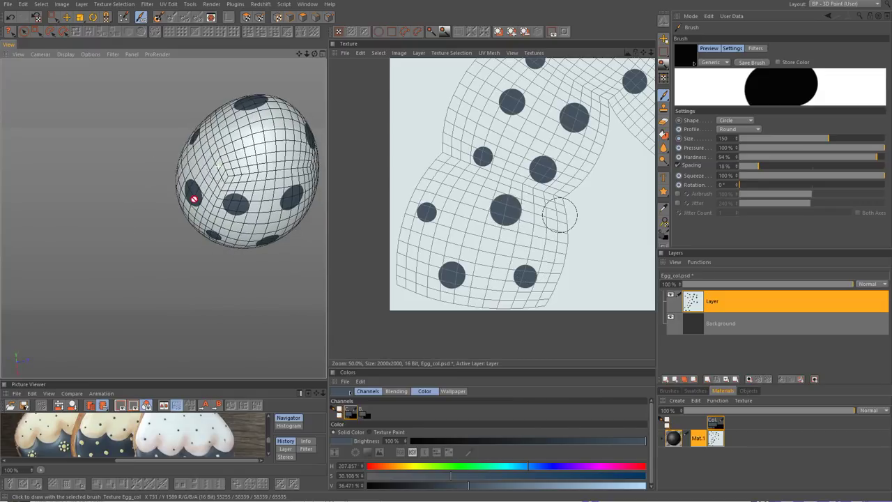
- Orbit the egg to check the dots, then set the brush to size 117 with 80% spacing
{"action": "mouse_move", "coordinate": [282, 162]}
{"action": "left_mouse_down", "text": "alt"}
{"action": "mouse_move", "coordinate": [147, 160]}
{"action": "mouse_move", "coordinate": [119, 200]}
{"action": "mouse_move", "coordinate": [167, 143]}
{"action": "left_mouse_up", "text": "alt"}
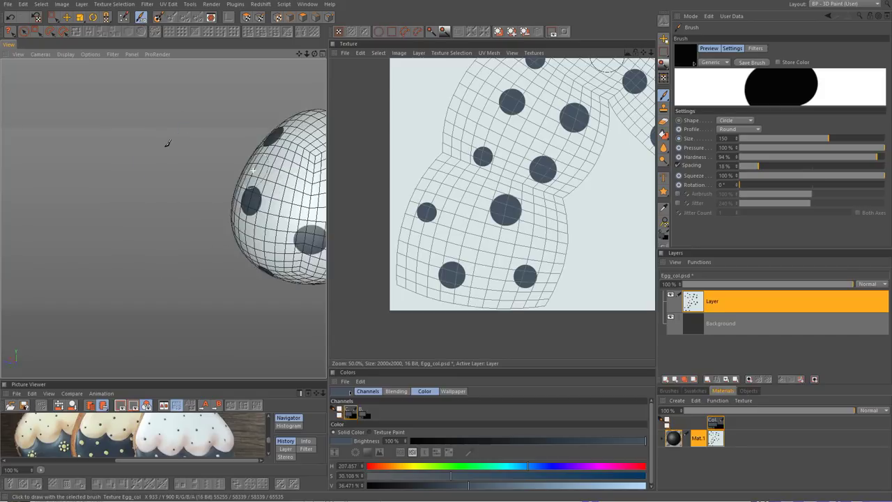
{"action": "mouse_move", "coordinate": [281, 183]}
{"action": "left_mouse_down", "text": "alt"}
{"action": "mouse_move", "coordinate": [295, 191]}
{"action": "mouse_move", "coordinate": [216, 163]}
{"action": "left_mouse_up", "text": "alt"}
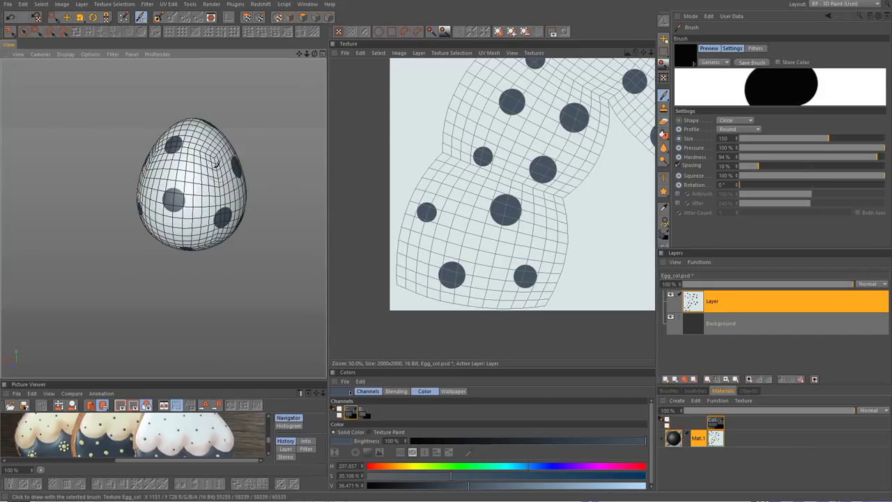
{"action": "middle_click", "coordinate": [209, 168]}
{"action": "middle_click", "coordinate": [160, 158]}
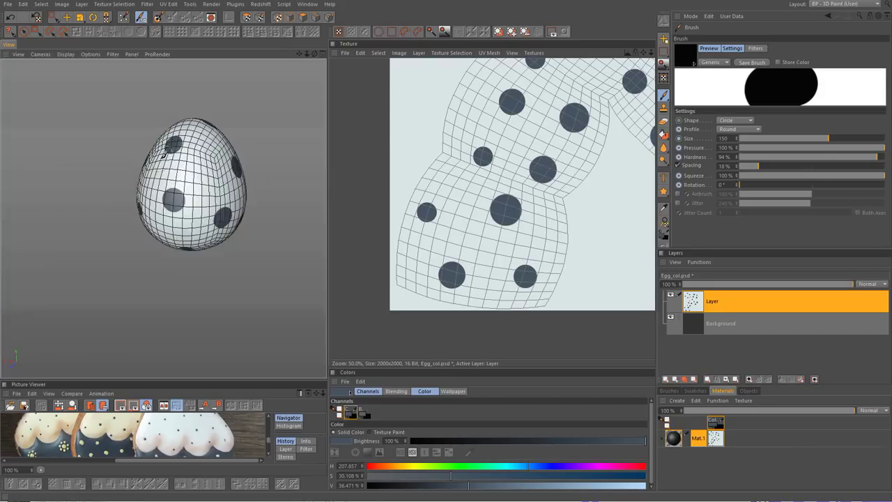
{"action": "mouse_move", "coordinate": [212, 184]}
{"action": "left_mouse_down", "text": "alt"}
{"action": "mouse_move", "coordinate": [291, 198]}
{"action": "mouse_move", "coordinate": [277, 175]}
{"action": "mouse_move", "coordinate": [245, 193]}
{"action": "mouse_move", "coordinate": [315, 171]}
{"action": "mouse_move", "coordinate": [285, 183]}
{"action": "left_mouse_up", "text": "alt"}
{"action": "scroll", "coordinate": [488, 167], "scroll_direction": "down", "scroll_amount": 2}
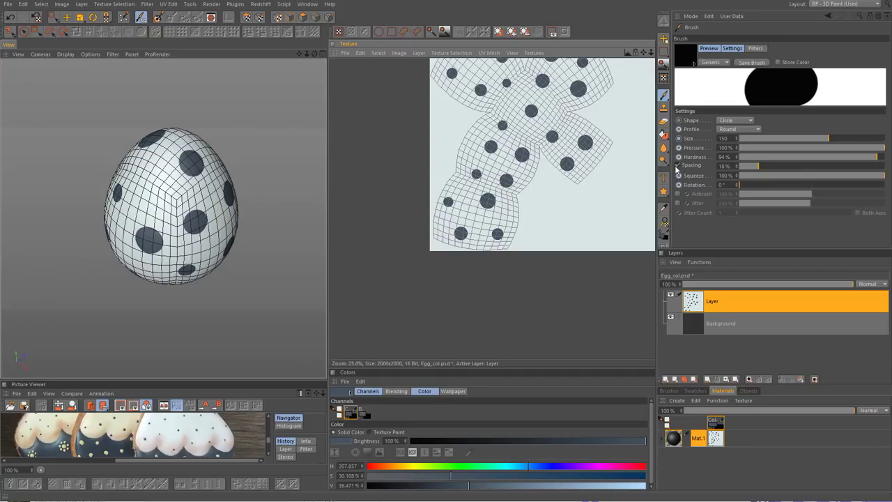
{"action": "left_click_drag", "start_coordinate": [826, 140], "coordinate": [819, 142]}
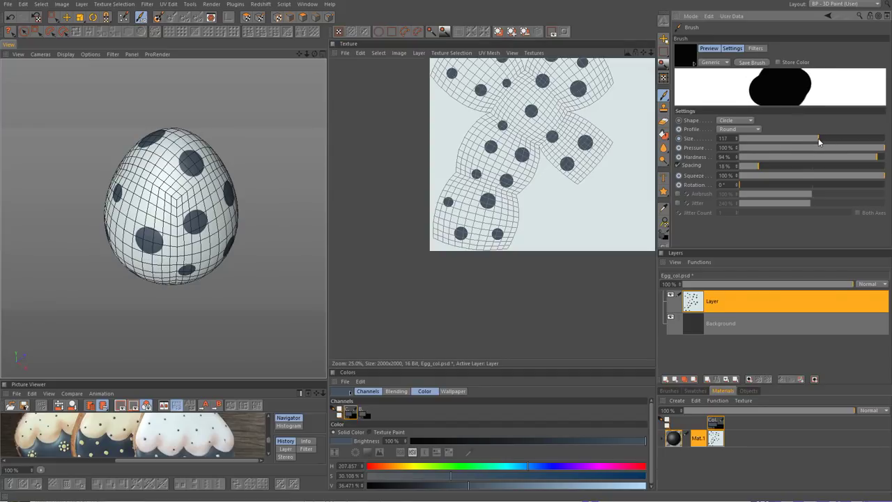
{"action": "left_click_drag", "start_coordinate": [751, 166], "coordinate": [780, 166]}
- Set the brush to size 48 with 214% dab spacing, undoing a test stroke
{"action": "scroll", "coordinate": [543, 140], "scroll_direction": "up", "scroll_amount": 3}
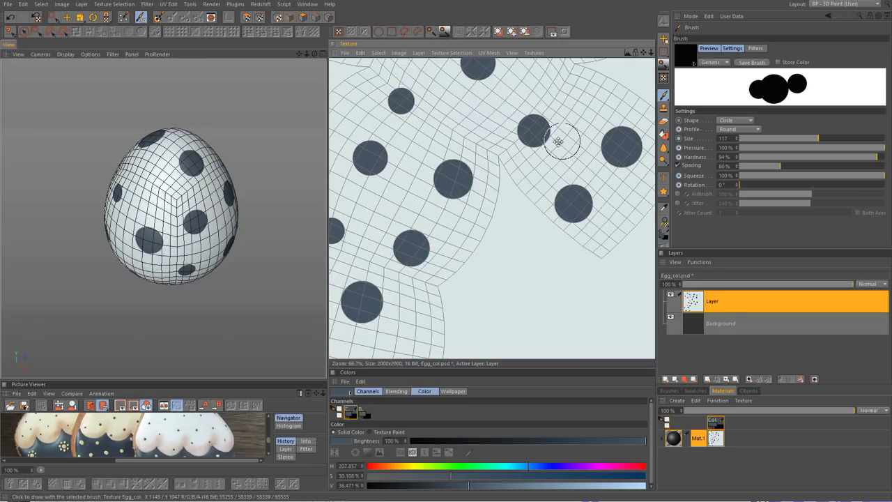
{"action": "middle_click_drag", "start_coordinate": [533, 144], "coordinate": [558, 113]}
{"action": "left_click_drag", "start_coordinate": [558, 114], "coordinate": [558, 150]}
{"action": "key", "text": "ctrl+z"}
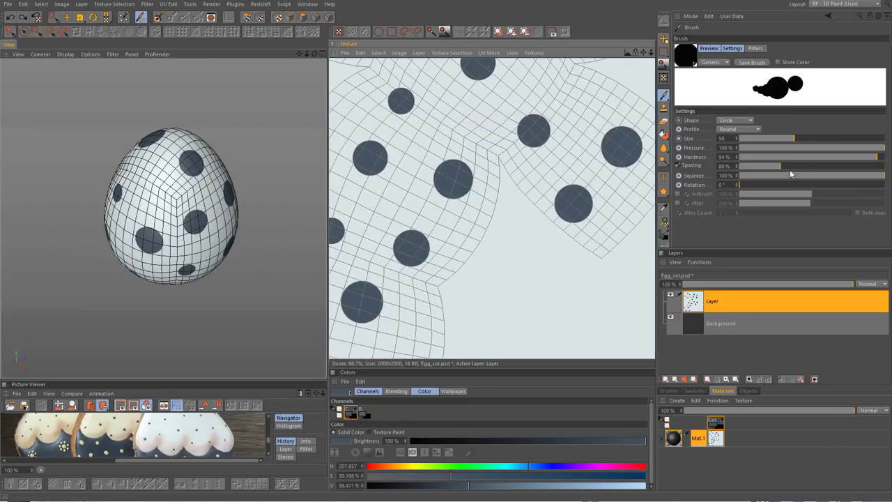
{"action": "left_click_drag", "start_coordinate": [788, 164], "coordinate": [808, 166]}
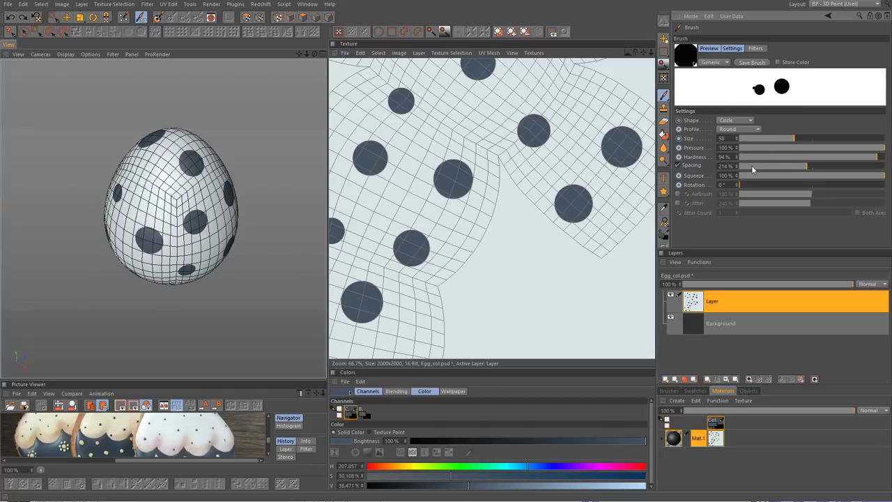
{"action": "middle_click_drag", "start_coordinate": [557, 147], "coordinate": [552, 145]}
- Paint a cluster of small dots around the first large spot
{"action": "left_click", "coordinate": [555, 147]}
{"action": "left_click", "coordinate": [531, 154]}
{"action": "left_click", "coordinate": [511, 128]}
{"action": "left_click", "coordinate": [520, 108]}
{"action": "left_click", "coordinate": [559, 119]}
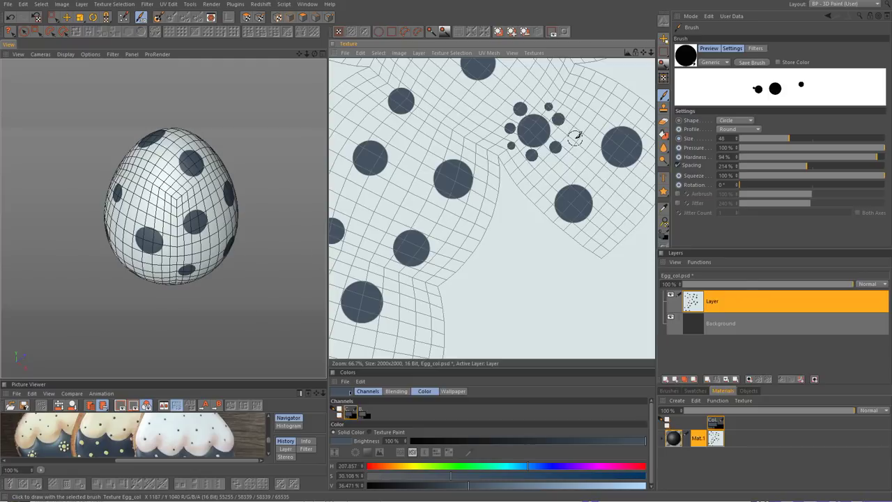
{"action": "key", "text": "ctrl+z"}
{"action": "key", "text": "ctrl+z"}
{"action": "key", "text": "ctrl+z"}
{"action": "left_click", "coordinate": [563, 132]}
{"action": "left_click", "coordinate": [553, 151]}
{"action": "left_click", "coordinate": [542, 158]}
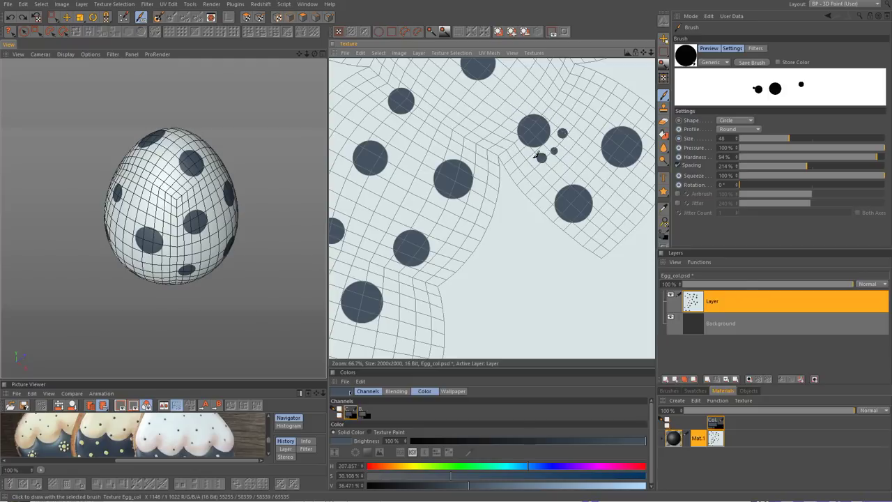
{"action": "left_click", "coordinate": [520, 152]}
{"action": "left_click", "coordinate": [510, 115]}
{"action": "left_click", "coordinate": [531, 104]}
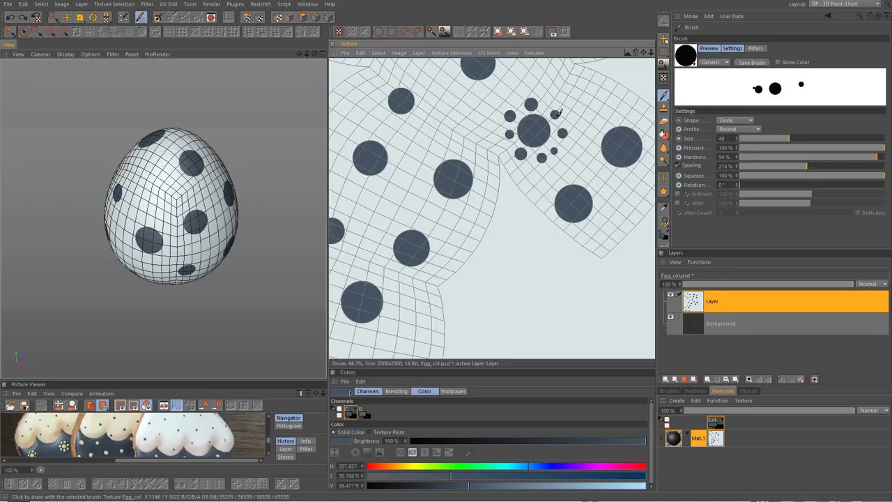
- Bring a second large spot into view and ring it with small dots
{"action": "middle_click_drag", "start_coordinate": [589, 129], "coordinate": [494, 124]}
{"action": "left_click", "coordinate": [559, 136]}
{"action": "left_click", "coordinate": [550, 163]}
{"action": "left_click", "coordinate": [526, 172]}
{"action": "left_click", "coordinate": [506, 165]}
{"action": "left_click", "coordinate": [498, 146]}
{"action": "left_click", "coordinate": [504, 123]}
{"action": "left_click", "coordinate": [525, 112]}
{"action": "left_click", "coordinate": [549, 117]}
- Add small dots beside the lower spot, then frame the egg in the view
{"action": "scroll", "coordinate": [511, 207], "scroll_direction": "up", "scroll_amount": 1}
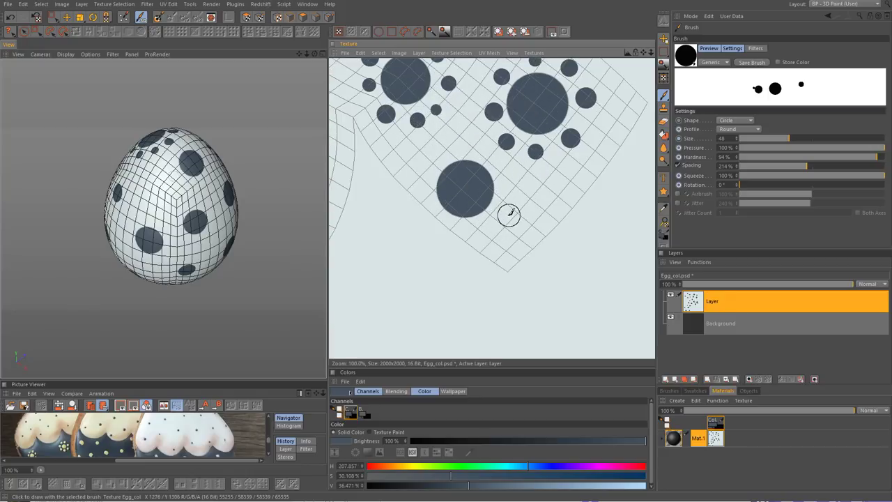
{"action": "left_click", "coordinate": [483, 223]}
{"action": "left_click", "coordinate": [504, 209]}
{"action": "left_click", "coordinate": [517, 183]}
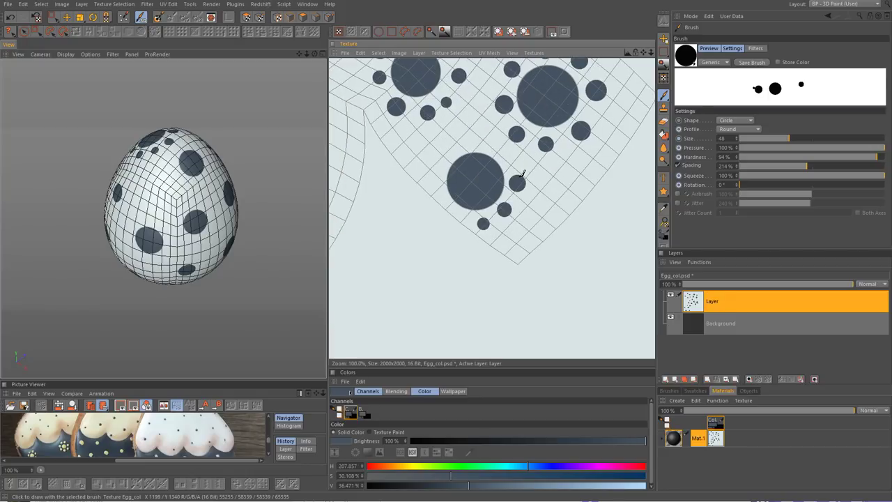
{"action": "left_click", "coordinate": [482, 137]}
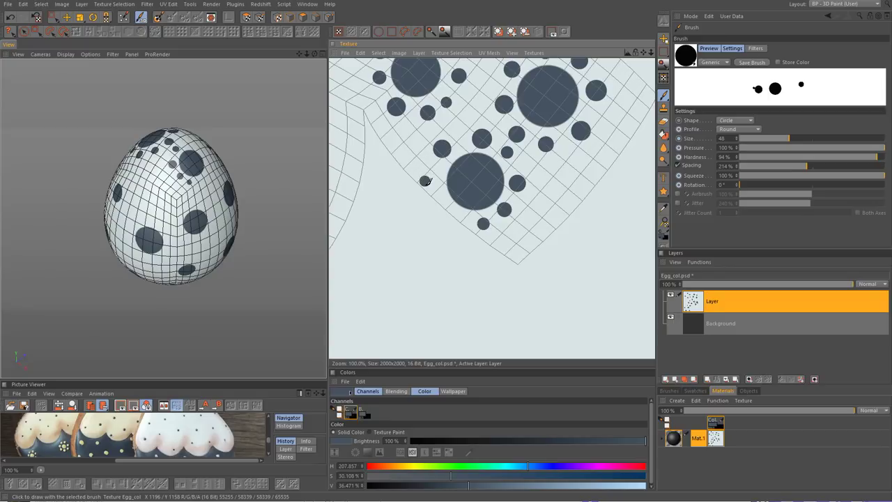
{"action": "left_click_drag", "start_coordinate": [209, 209], "coordinate": [237, 195], "text": "alt"}
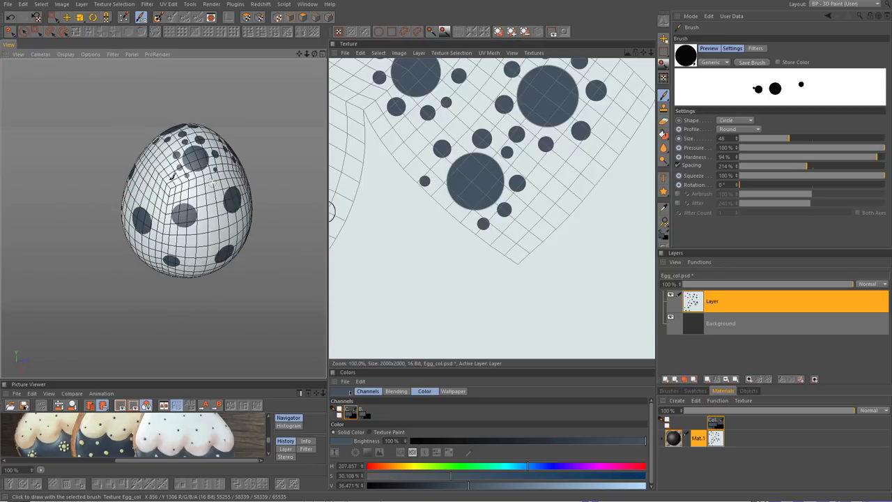
{"action": "key", "text": "h"}
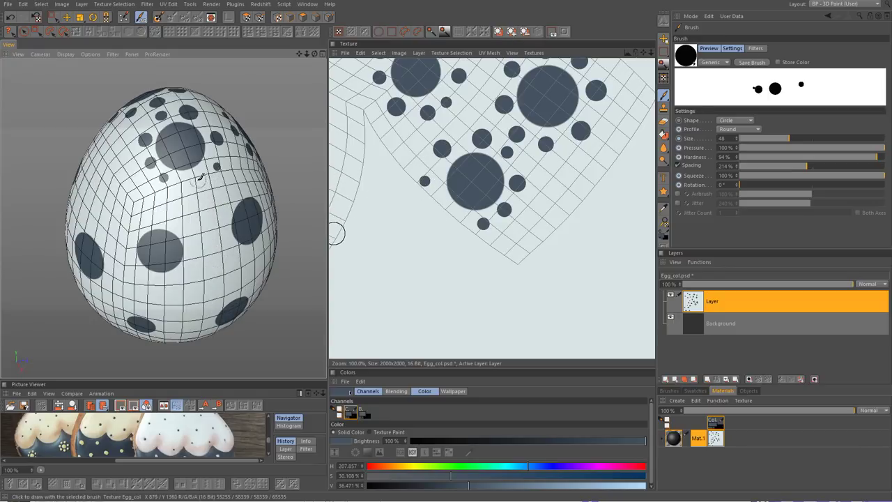
{"action": "scroll", "coordinate": [198, 183], "scroll_direction": "up", "scroll_amount": 3}
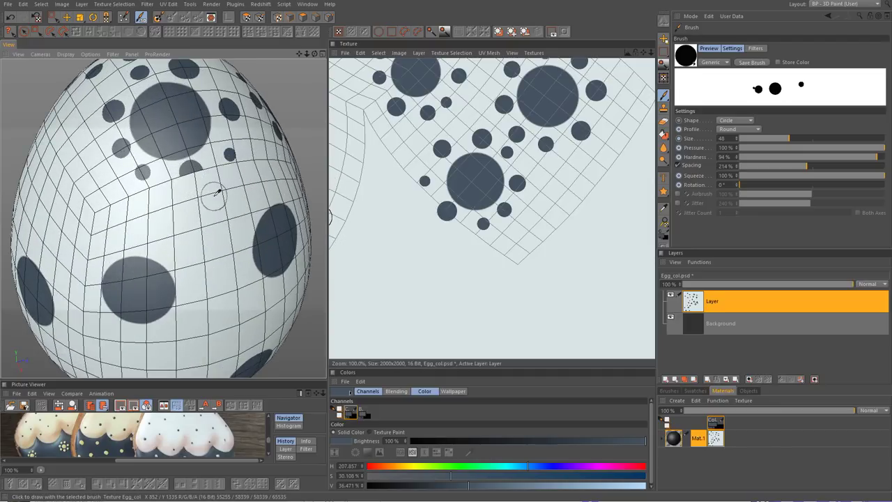
- Enable projection painting, reposition the texture view, and reduce the brush to size 42
{"action": "left_click", "coordinate": [159, 17]}
{"action": "mouse_move", "coordinate": [223, 183]}
{"action": "left_mouse_down", "text": "alt"}
{"action": "mouse_move", "coordinate": [231, 199]}
{"action": "mouse_move", "coordinate": [259, 187]}
{"action": "left_mouse_up", "text": "alt"}
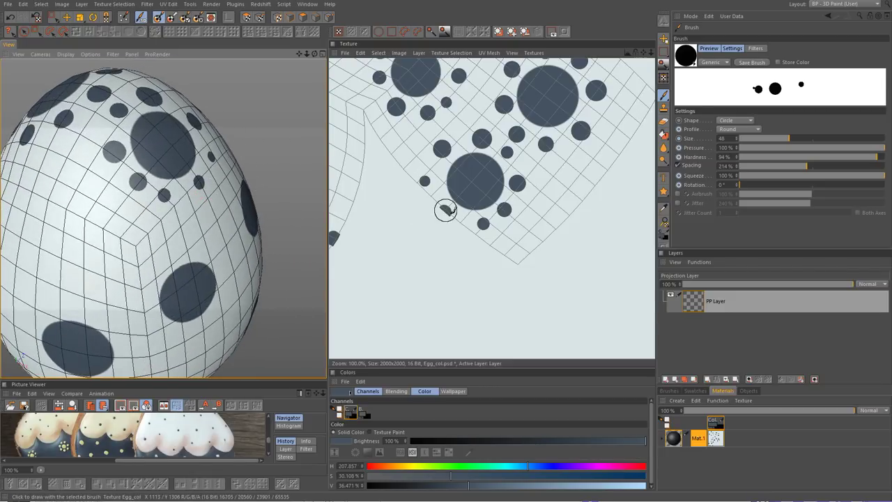
{"action": "scroll", "coordinate": [471, 223], "scroll_direction": "down", "scroll_amount": 1}
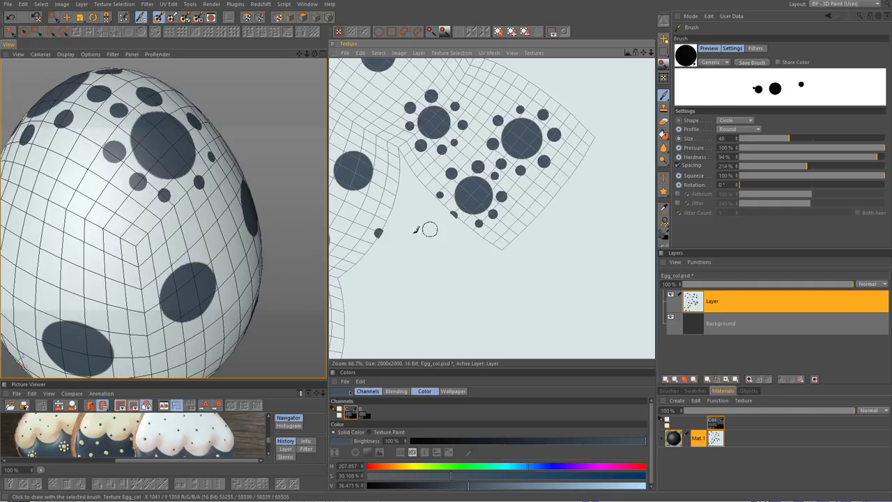
{"action": "scroll", "coordinate": [423, 239], "scroll_direction": "up", "scroll_amount": 1}
{"action": "scroll", "coordinate": [450, 229], "scroll_direction": "down", "scroll_amount": 1}
{"action": "middle_click_drag", "start_coordinate": [451, 229], "coordinate": [526, 259], "text": "alt"}
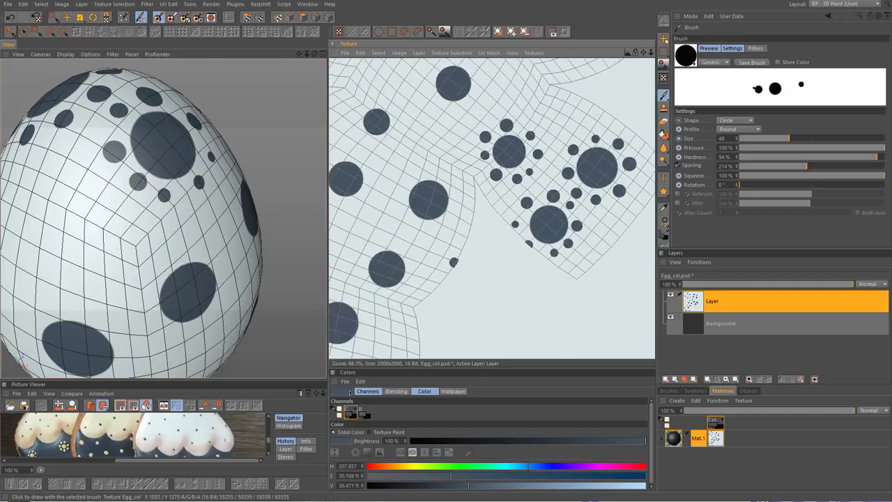
{"action": "middle_click_drag", "start_coordinate": [415, 89], "coordinate": [419, 150], "text": "alt"}
{"action": "scroll", "coordinate": [493, 154], "scroll_direction": "up", "scroll_amount": 1}
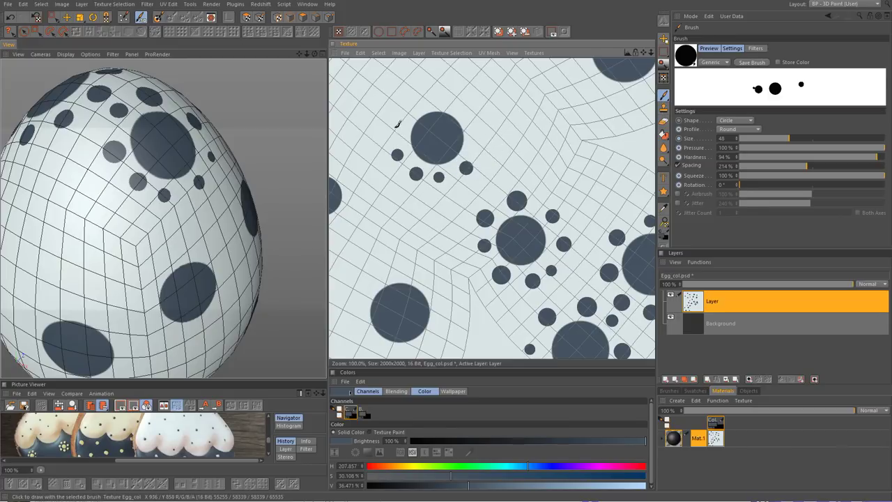
{"action": "scroll", "coordinate": [491, 175], "scroll_direction": "up", "scroll_amount": 1}
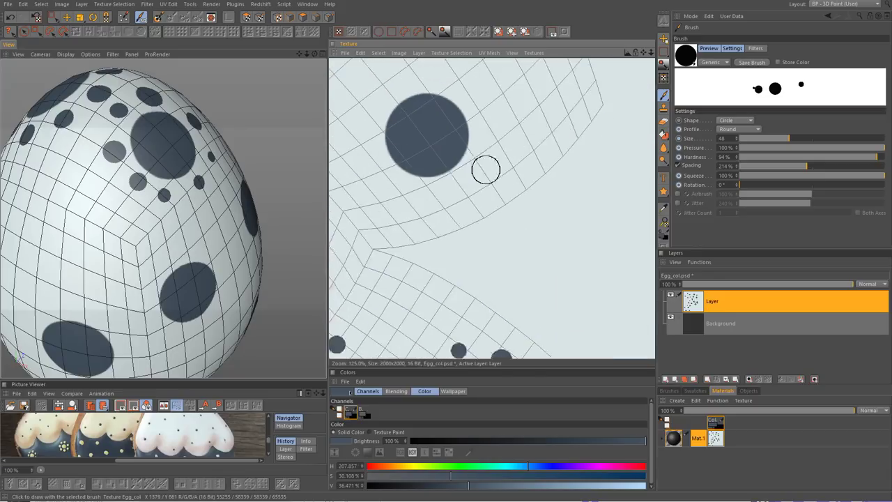
{"action": "middle_click_drag", "start_coordinate": [484, 170], "coordinate": [488, 189], "text": "alt"}
{"action": "scroll", "coordinate": [492, 153], "scroll_direction": "down", "scroll_amount": 2}
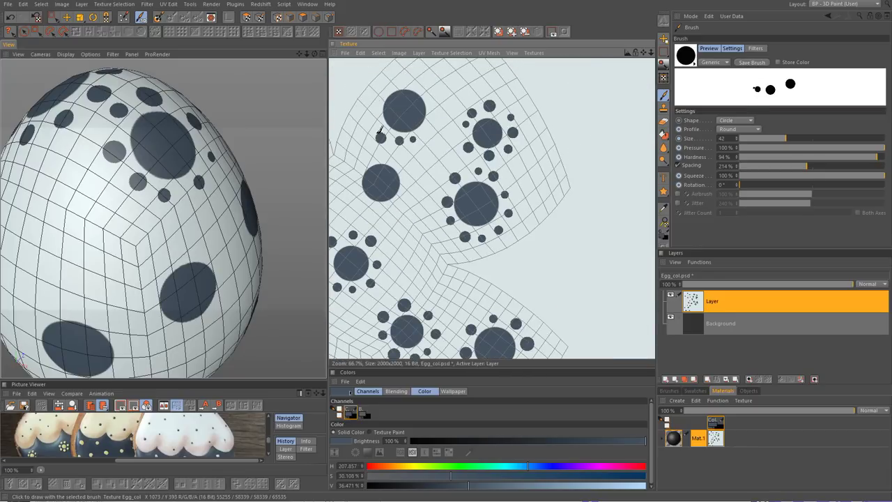
{"action": "scroll", "coordinate": [422, 124], "scroll_direction": "up", "scroll_amount": 1}
{"action": "middle_click_drag", "start_coordinate": [422, 123], "coordinate": [378, 252], "text": "alt"}
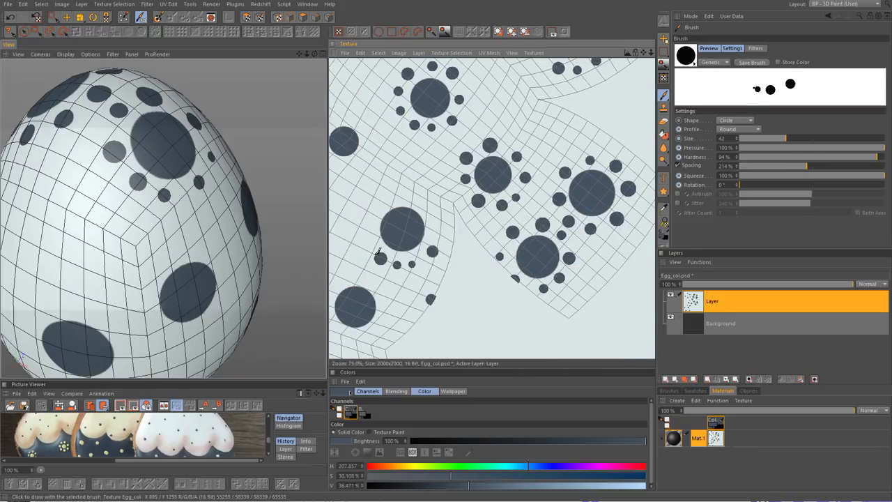
{"action": "scroll", "coordinate": [448, 222], "scroll_direction": "up", "scroll_amount": 2}
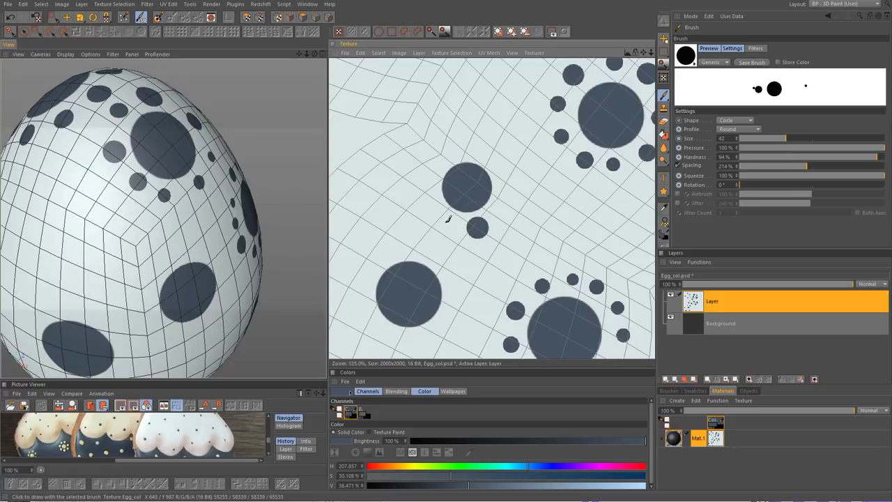
- Paint rings of small dots around the large spots on the texture
{"action": "left_click_drag", "start_coordinate": [449, 221], "coordinate": [507, 193]}
{"action": "left_click_drag", "start_coordinate": [398, 308], "coordinate": [424, 239]}
{"action": "mouse_move", "coordinate": [424, 239]}
{"action": "middle_mouse_down", "text": "alt"}
{"action": "mouse_move", "coordinate": [432, 83]}
{"action": "mouse_move", "coordinate": [435, 101]}
{"action": "middle_mouse_up", "text": "alt"}
{"action": "left_click_drag", "start_coordinate": [421, 167], "coordinate": [493, 228]}
{"action": "middle_click_drag", "start_coordinate": [418, 318], "coordinate": [458, 288], "text": "alt"}
{"action": "mouse_move", "coordinate": [460, 291]}
{"action": "left_mouse_down"}
{"action": "mouse_move", "coordinate": [389, 222]}
{"action": "mouse_move", "coordinate": [451, 228]}
{"action": "left_mouse_up"}
{"action": "middle_click_drag", "start_coordinate": [332, 139], "coordinate": [395, 187], "text": "alt"}
{"action": "left_click_drag", "start_coordinate": [394, 187], "coordinate": [479, 197]}
{"action": "mouse_move", "coordinate": [478, 198]}
{"action": "middle_mouse_down", "text": "alt"}
{"action": "mouse_move", "coordinate": [497, 281]}
{"action": "mouse_move", "coordinate": [409, 261]}
{"action": "middle_mouse_up", "text": "alt"}
{"action": "mouse_move", "coordinate": [409, 261]}
{"action": "left_mouse_down"}
{"action": "mouse_move", "coordinate": [423, 231]}
{"action": "mouse_move", "coordinate": [455, 221]}
{"action": "left_mouse_up"}
{"action": "middle_click_drag", "start_coordinate": [454, 220], "coordinate": [516, 263], "text": "alt"}
{"action": "mouse_move", "coordinate": [463, 259]}
{"action": "left_mouse_down"}
{"action": "mouse_move", "coordinate": [396, 203]}
{"action": "mouse_move", "coordinate": [481, 239]}
{"action": "left_mouse_up"}
- Ring the centre and remaining spots with dots, then switch to the Startup (User) layout
{"action": "scroll", "coordinate": [480, 239], "scroll_direction": "up", "scroll_amount": 1}
{"action": "middle_click_drag", "start_coordinate": [481, 239], "coordinate": [397, 196], "text": "alt"}
{"action": "left_click_drag", "start_coordinate": [397, 195], "coordinate": [471, 147]}
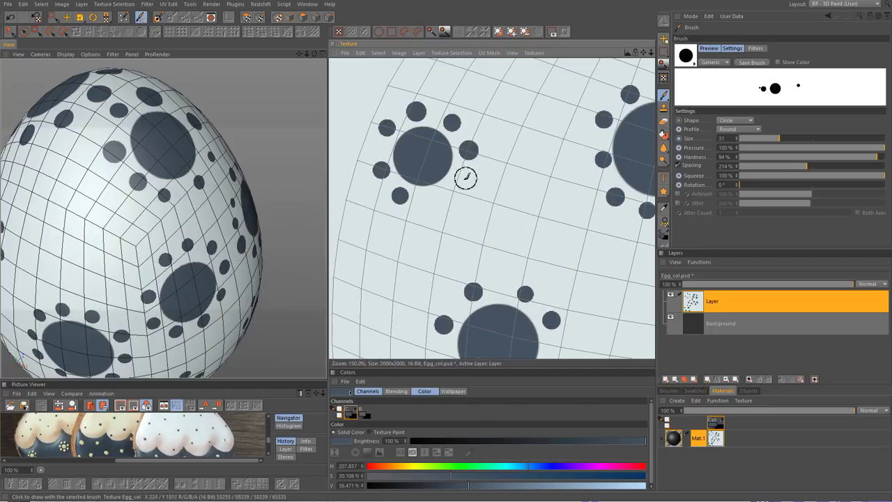
{"action": "scroll", "coordinate": [471, 148], "scroll_direction": "down", "scroll_amount": 4}
{"action": "scroll", "coordinate": [475, 212], "scroll_direction": "up", "scroll_amount": 2}
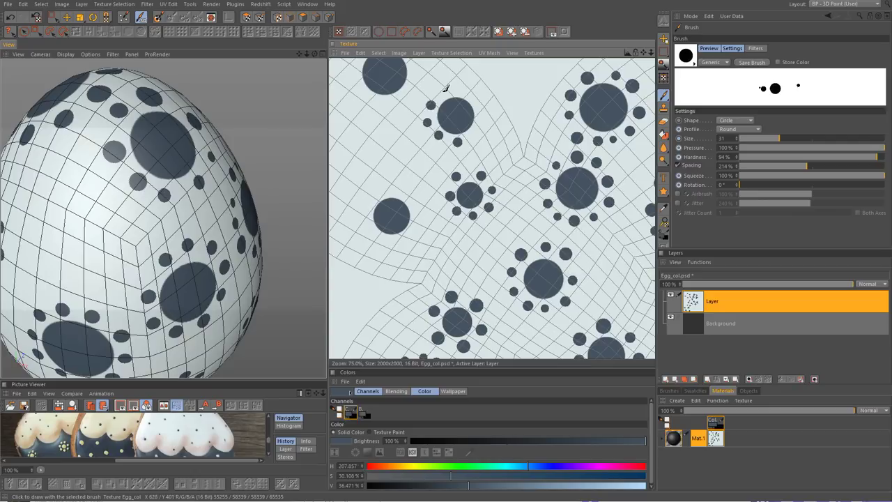
{"action": "left_click_drag", "start_coordinate": [418, 209], "coordinate": [444, 240]}
{"action": "middle_click_drag", "start_coordinate": [444, 240], "coordinate": [470, 356], "text": "alt"}
{"action": "left_click_drag", "start_coordinate": [414, 163], "coordinate": [433, 170]}
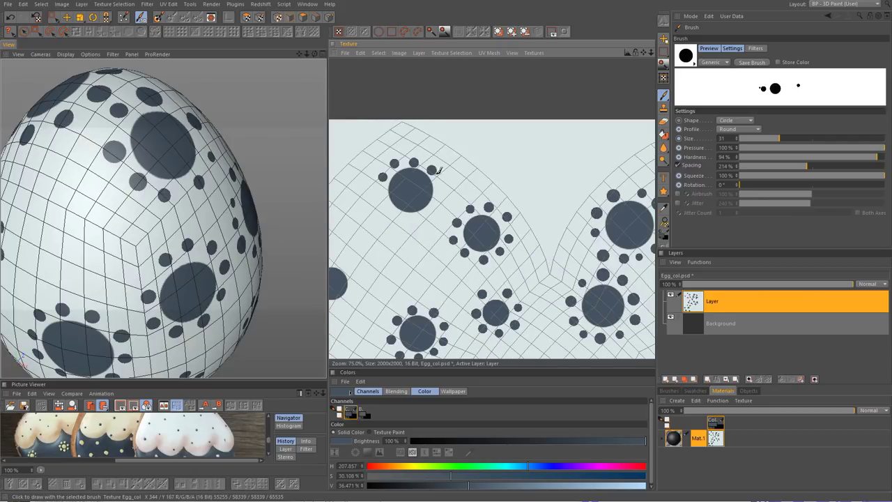
{"action": "middle_click_drag", "start_coordinate": [383, 197], "coordinate": [395, 228], "text": "alt"}
{"action": "scroll", "coordinate": [437, 254], "scroll_direction": "down", "scroll_amount": 3}
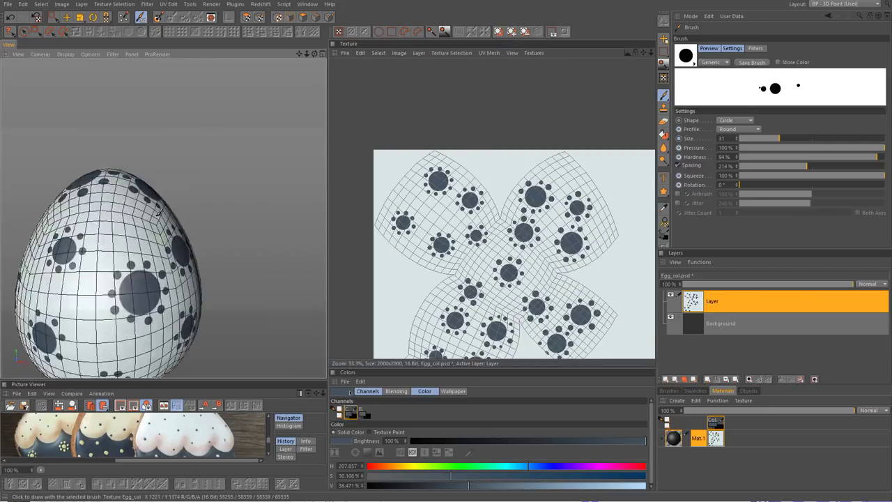
{"action": "scroll", "coordinate": [199, 195], "scroll_direction": "down", "scroll_amount": 3}
{"action": "left_click", "coordinate": [822, 4]}
{"action": "left_click", "coordinate": [828, 115]}
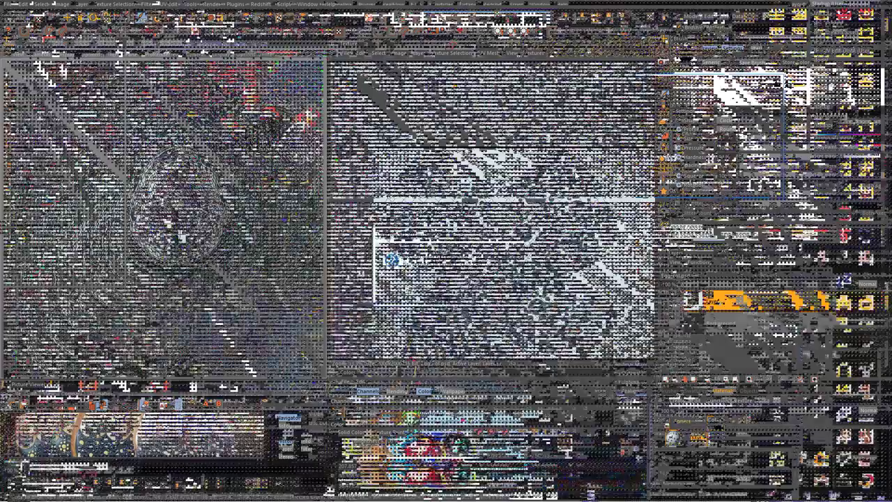
- Rename the chicken's Subdivision Surface to CH and rotate it upright
{"action": "left_click", "coordinate": [662, 56]}
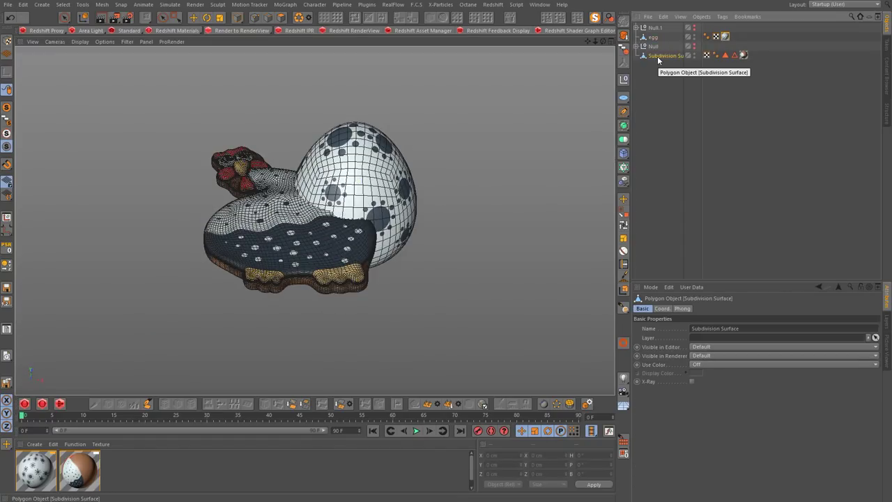
{"action": "double_click", "coordinate": [658, 56]}
{"action": "type", "text": "CH"}
{"action": "key", "text": "Return"}
{"action": "left_click", "coordinate": [237, 18]}
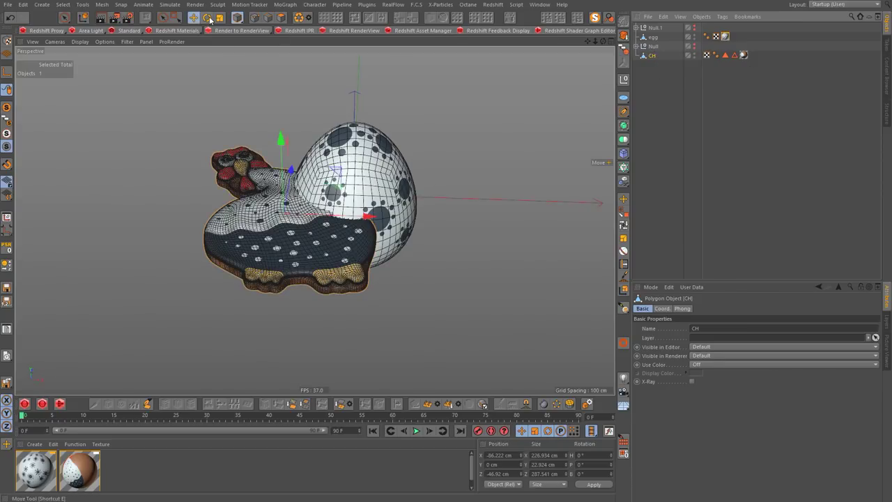
{"action": "left_click", "coordinate": [207, 17]}
{"action": "mouse_move", "coordinate": [299, 248]}
{"action": "left_mouse_down"}
{"action": "mouse_move", "coordinate": [276, 258]}
{"action": "mouse_move", "coordinate": [237, 202]}
{"action": "mouse_move", "coordinate": [279, 203]}
{"action": "left_mouse_up"}
- Use Axis Center to move the chicken's and egg's axes to their bottoms, keeping the egg upright
{"action": "left_click", "coordinate": [7, 218]}
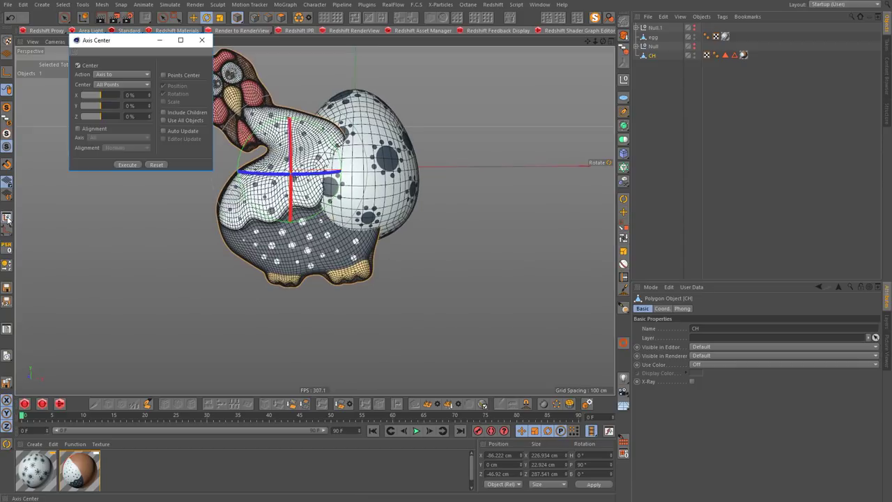
{"action": "left_click_drag", "start_coordinate": [109, 114], "coordinate": [80, 116]}
{"action": "left_click", "coordinate": [127, 165]}
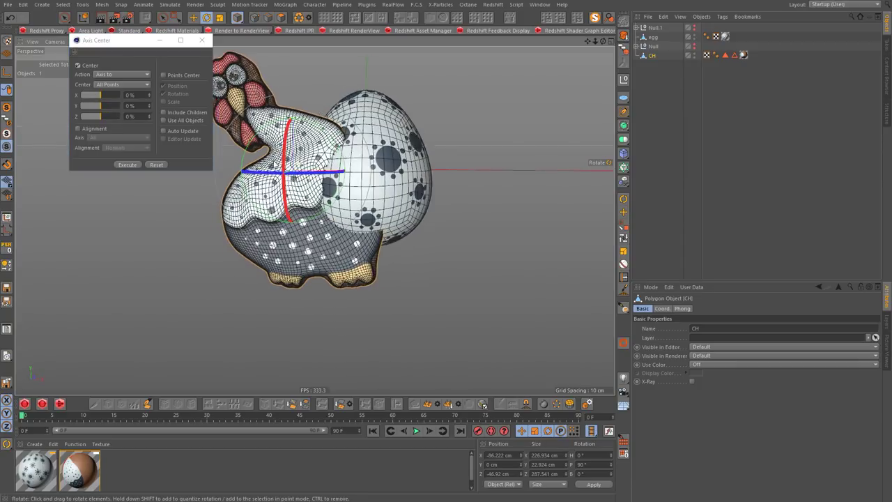
{"action": "left_click", "coordinate": [156, 165]}
{"action": "left_click", "coordinate": [202, 40]}
{"action": "left_click", "coordinate": [396, 152]}
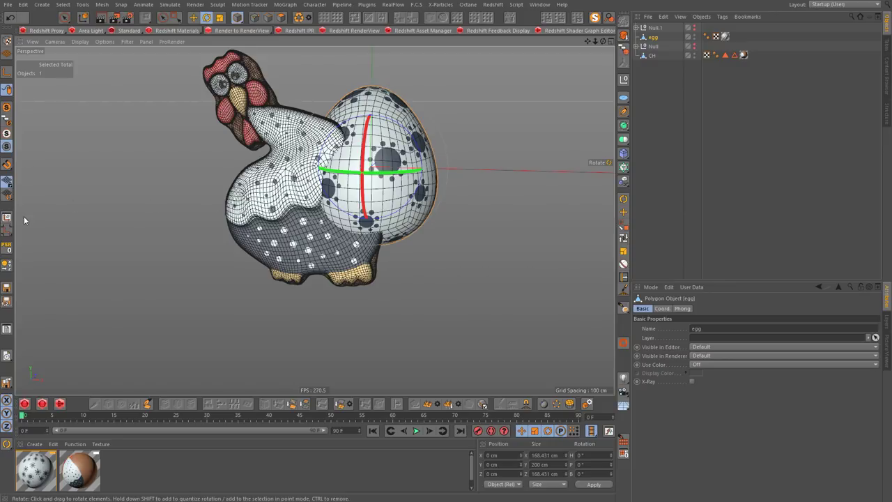
{"action": "left_click", "coordinate": [6, 217]}
{"action": "left_click", "coordinate": [122, 165]}
{"action": "left_click", "coordinate": [203, 39]}
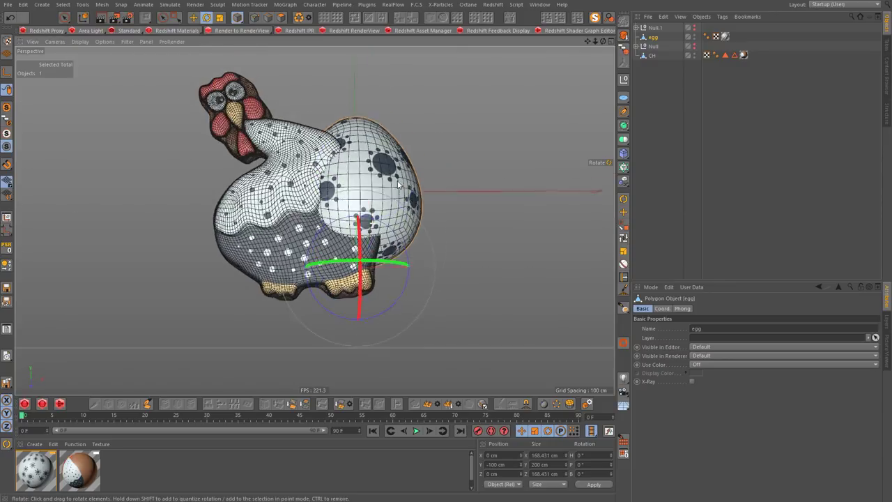
{"action": "left_click_drag", "start_coordinate": [419, 168], "coordinate": [467, 160], "text": "alt"}
{"action": "left_click_drag", "start_coordinate": [31, 257], "coordinate": [10, 251]}
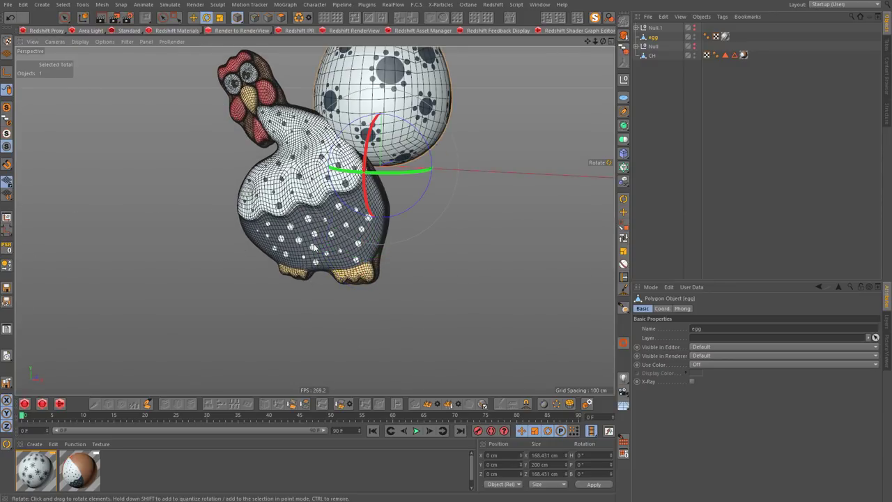
- Reset the chicken's position to the origin and stand it upright beside the egg
{"action": "left_click", "coordinate": [279, 214]}
{"action": "left_click", "coordinate": [6, 247]}
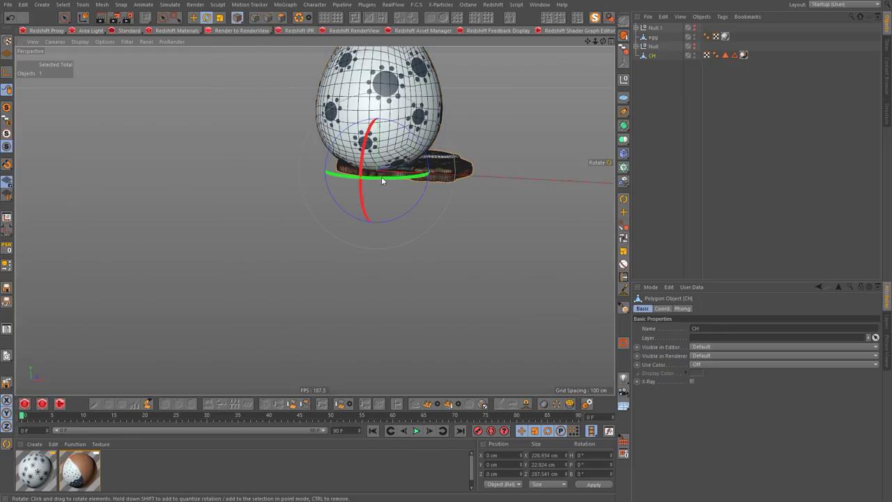
{"action": "left_click_drag", "start_coordinate": [381, 178], "coordinate": [373, 189]}
{"action": "left_click_drag", "start_coordinate": [363, 155], "coordinate": [361, 200]}
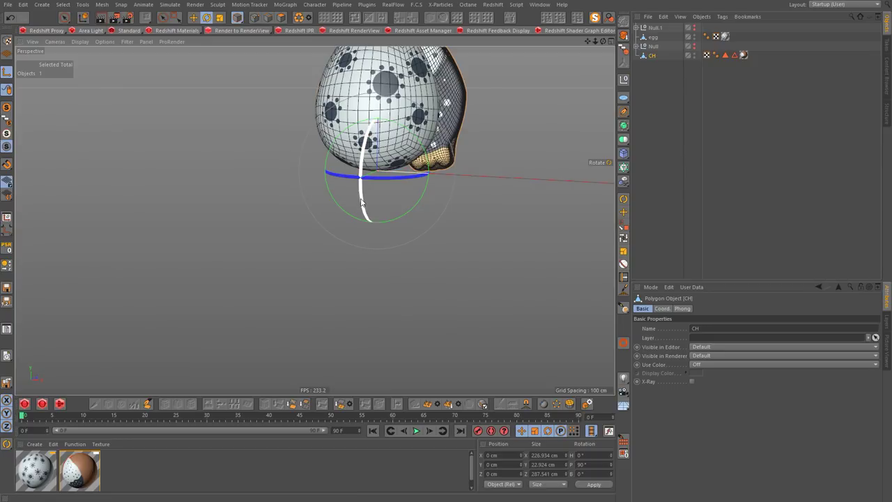
{"action": "left_click_drag", "start_coordinate": [361, 202], "coordinate": [362, 155]}
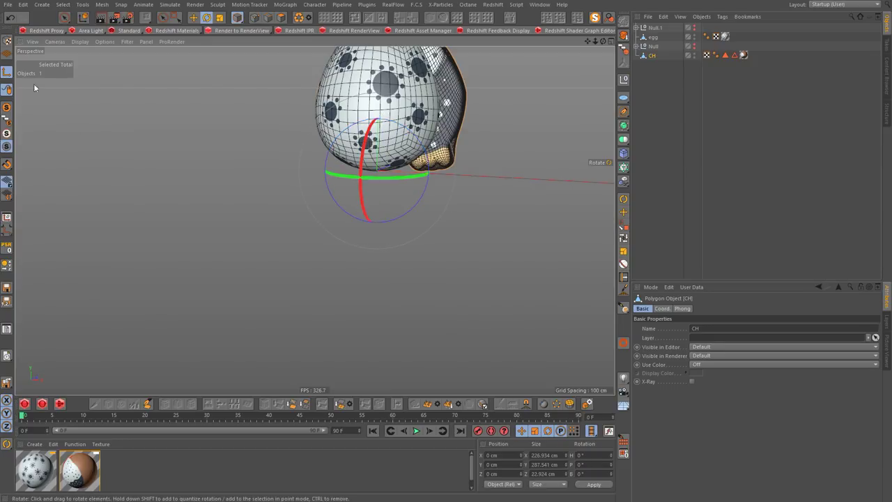
{"action": "left_click_drag", "start_coordinate": [26, 262], "coordinate": [389, 220], "text": "alt"}
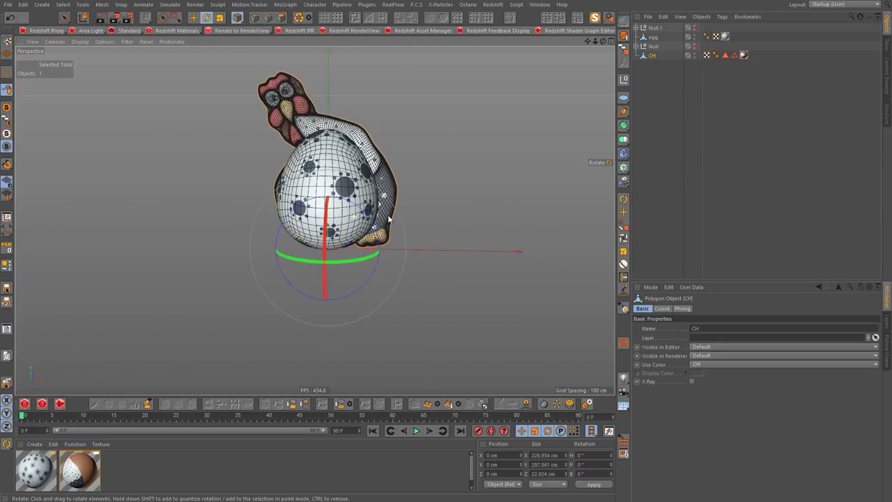
- Slide the chicken right of the egg and scale it up to about 283 × 358 cm
{"action": "key", "text": "e"}
{"action": "mouse_move", "coordinate": [407, 253]}
{"action": "left_mouse_down"}
{"action": "mouse_move", "coordinate": [525, 257]}
{"action": "mouse_move", "coordinate": [488, 230]}
{"action": "left_mouse_up"}
{"action": "key", "text": "t"}
{"action": "mouse_move", "coordinate": [390, 202]}
{"action": "left_mouse_down"}
{"action": "mouse_move", "coordinate": [432, 200]}
{"action": "mouse_move", "coordinate": [185, 193]}
{"action": "left_mouse_up"}
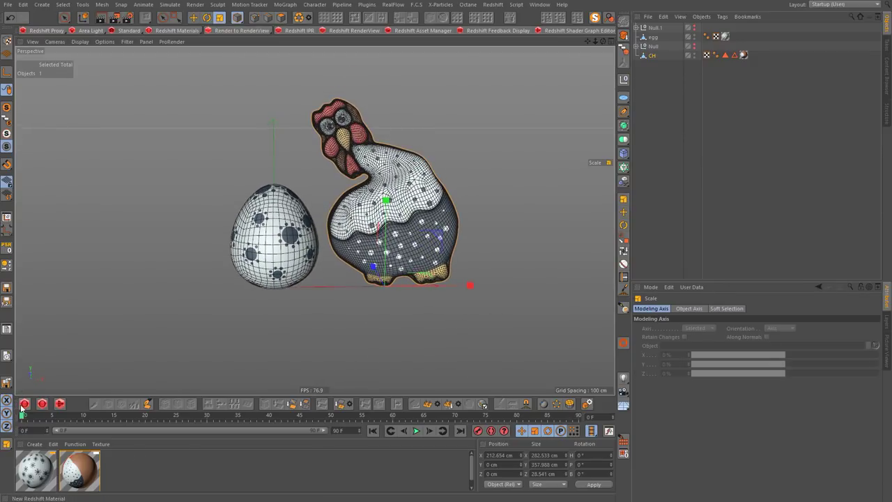
- Add two Redshift materials, rename the first RS CH, and open its RS Material–Output shader graph
{"action": "double_click", "coordinate": [140, 470]}
{"action": "double_click", "coordinate": [167, 470]}
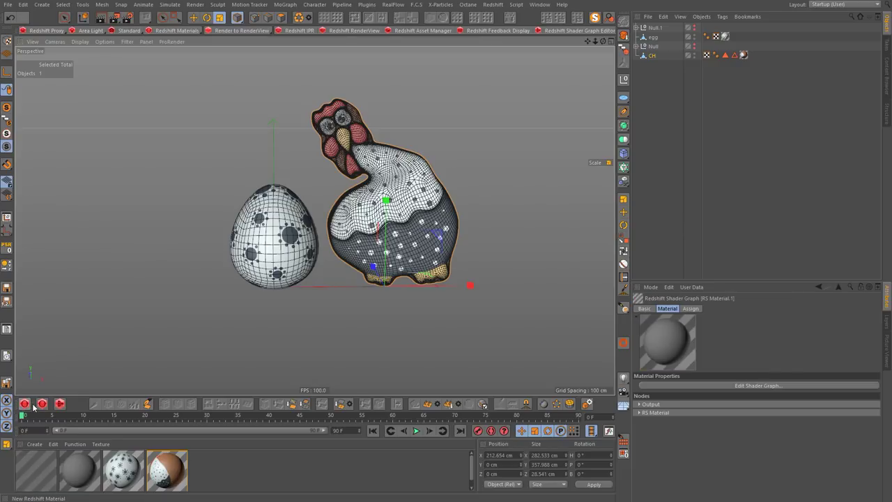
{"action": "double_click", "coordinate": [78, 475]}
{"action": "type", "text": "RS CH"}
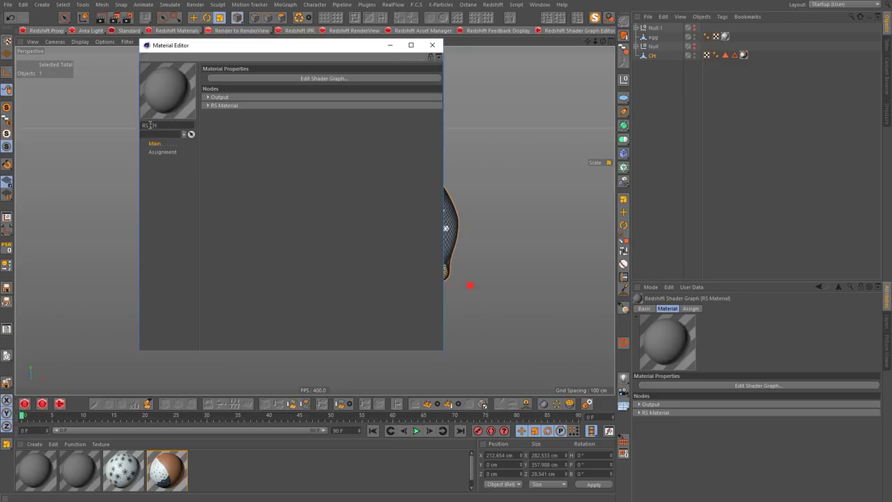
{"action": "key", "text": "Return"}
{"action": "left_click", "coordinate": [299, 80]}
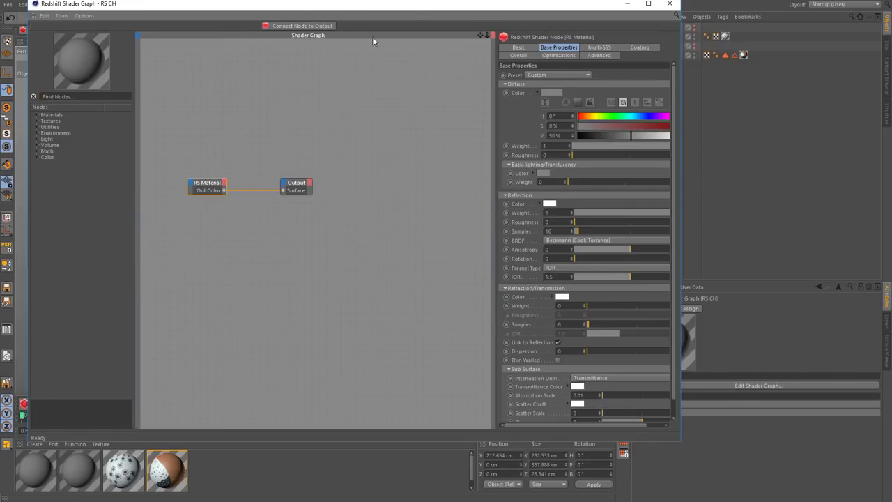
{"action": "left_click_drag", "start_coordinate": [357, 6], "coordinate": [499, 37]}
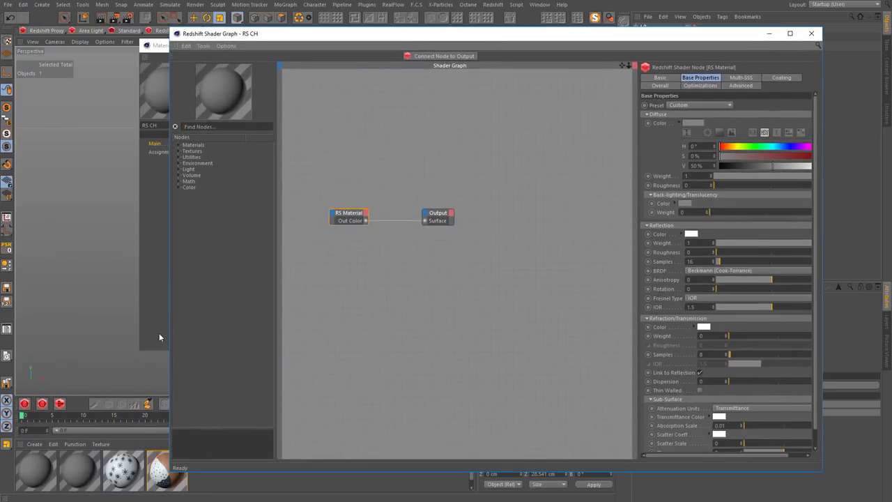
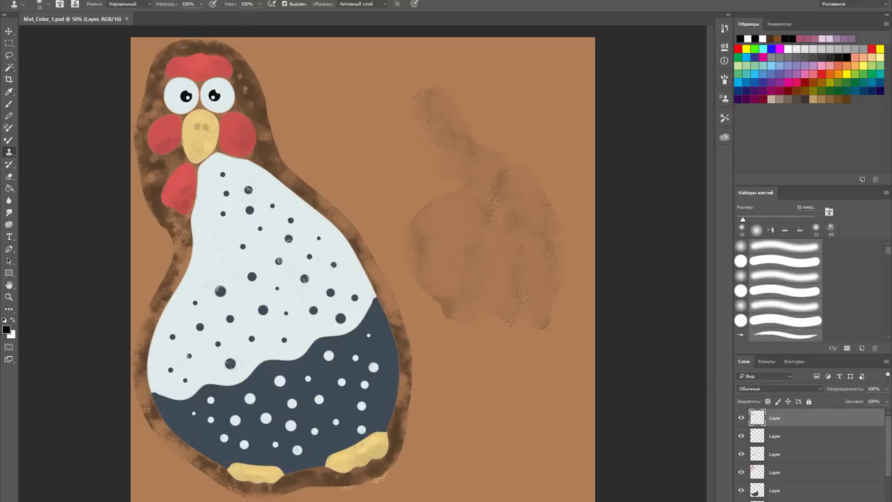
- Quick-export the chicken colour painting as the PNG texture CH_Color_1
{"action": "key", "text": "alt+f"}
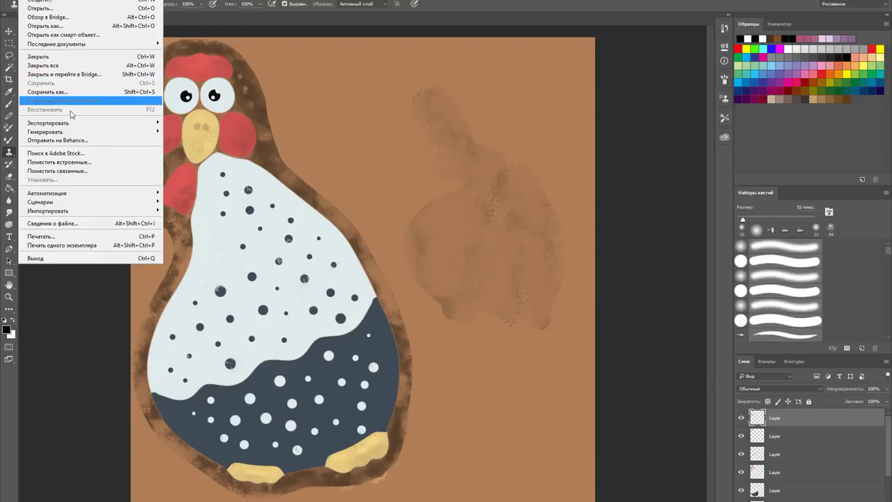
{"action": "mouse_move", "coordinate": [48, 123]}
{"action": "left_click", "coordinate": [189, 123]}
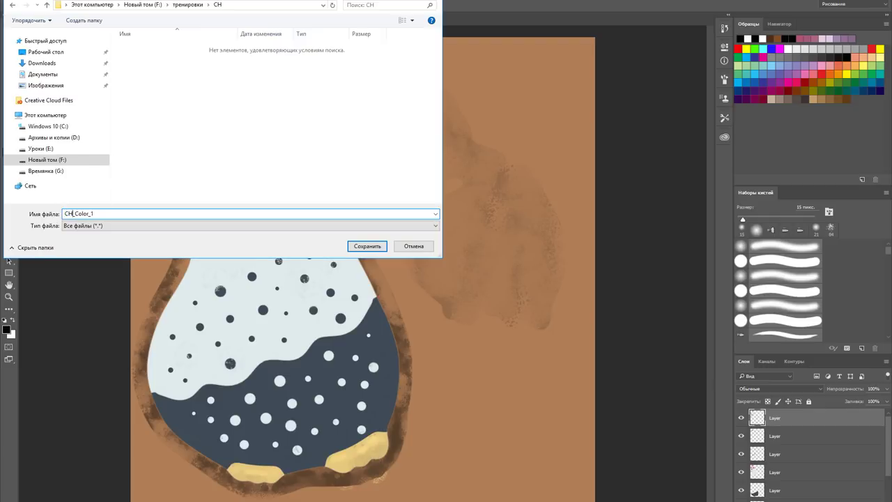
{"action": "key", "text": "Return"}
{"action": "left_click", "coordinate": [712, 17]}
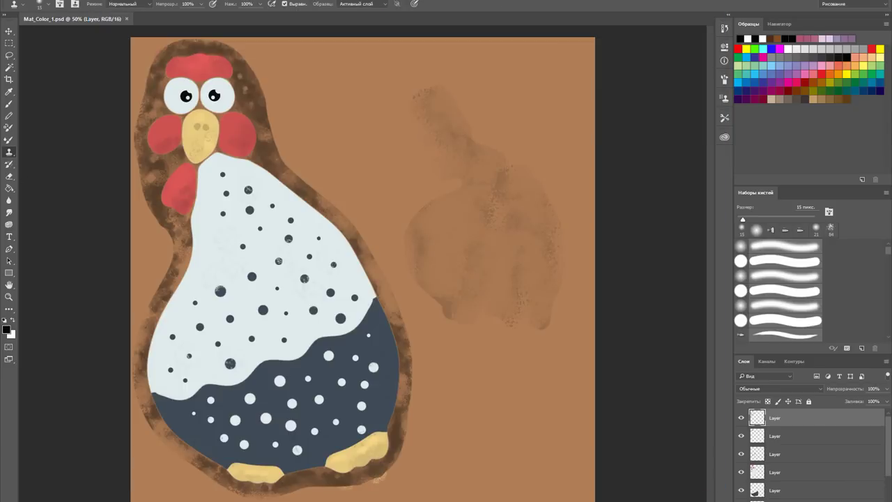
- Export the grey bump painting as a CH_-prefixed PNG into the CH folder
{"action": "key", "text": "ctrl+Tab"}
{"action": "key", "text": "alt+f"}
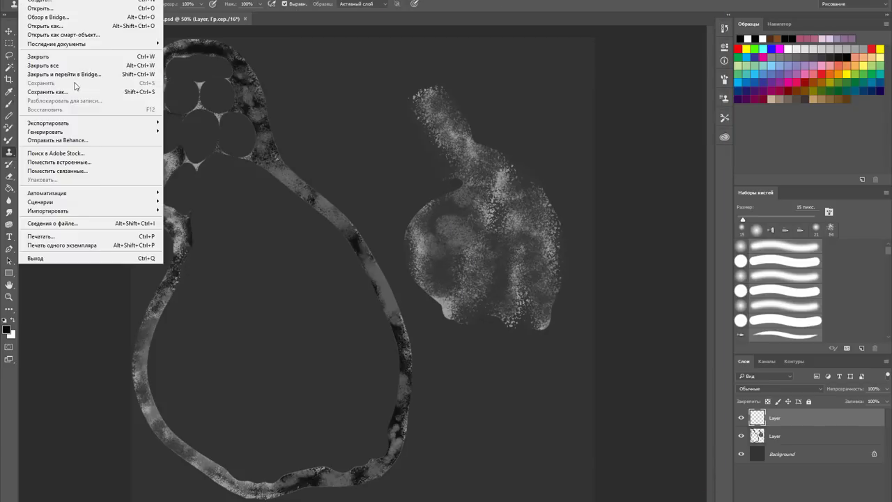
{"action": "left_click", "coordinate": [240, 124]}
{"action": "double_click", "coordinate": [194, 111]}
{"action": "left_click", "coordinate": [65, 213]}
{"action": "type", "text": "CH_Bump_3"}
{"action": "key", "text": "Return"}
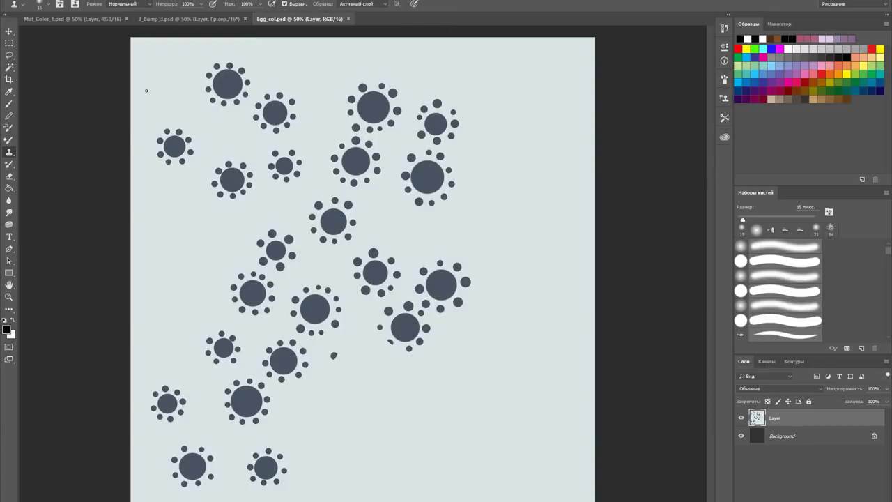
- Bring up Egg_col, then add CH_Color_1.png to the Shader Graph without copying it to the project
{"action": "key", "text": "alt+f"}
{"action": "left_click", "coordinate": [241, 123]}
{"action": "key", "text": "Return"}
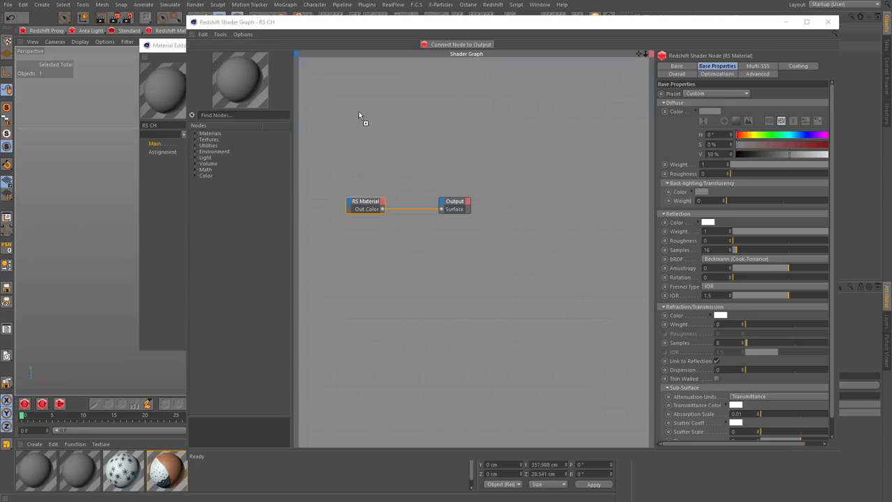
{"action": "left_click_drag", "start_coordinate": [359, 115], "coordinate": [359, 115]}
{"action": "left_click", "coordinate": [503, 290]}
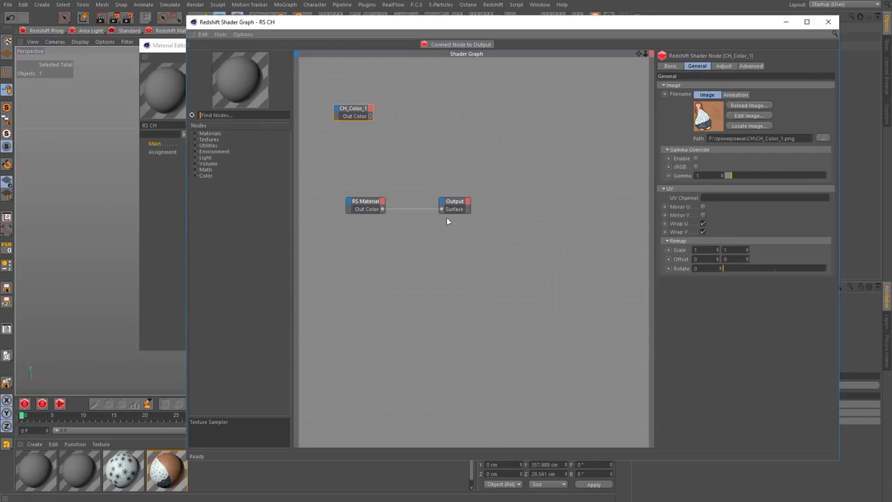
- Add the CH_Bump_3 texture and wire CH_Color_1 into RS Material's diffuse colour
{"action": "left_click_drag", "start_coordinate": [377, 149], "coordinate": [348, 152]}
{"action": "left_click", "coordinate": [502, 291]}
{"action": "left_click_drag", "start_coordinate": [488, 253], "coordinate": [381, 190]}
{"action": "mouse_move", "coordinate": [363, 195]}
{"action": "left_mouse_down"}
{"action": "mouse_move", "coordinate": [450, 199]}
{"action": "mouse_move", "coordinate": [432, 207]}
{"action": "left_mouse_up"}
{"action": "left_click", "coordinate": [368, 114]}
{"action": "left_click", "coordinate": [598, 216]}
- Route CH_Bump_3 through an RS Bump Map into Bump Input at height scale 0.628
{"action": "left_click", "coordinate": [446, 222]}
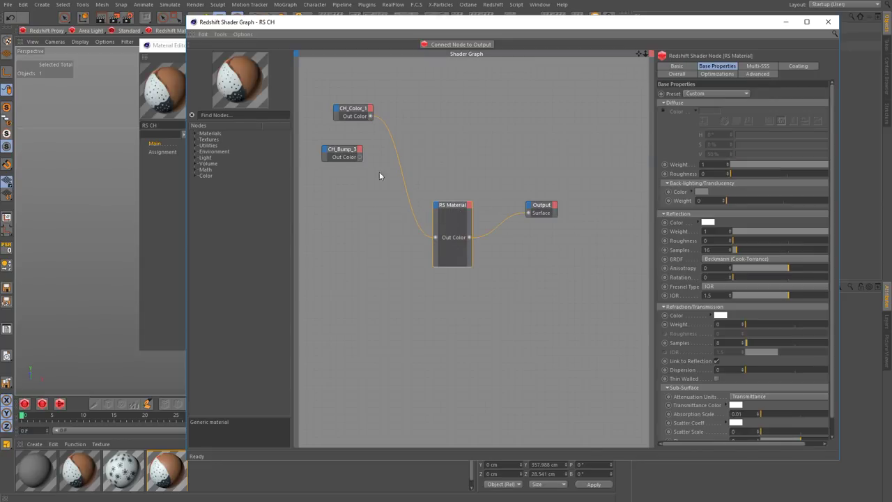
{"action": "type", "text": "bu"}
{"action": "left_click_drag", "start_coordinate": [343, 216], "coordinate": [349, 219]}
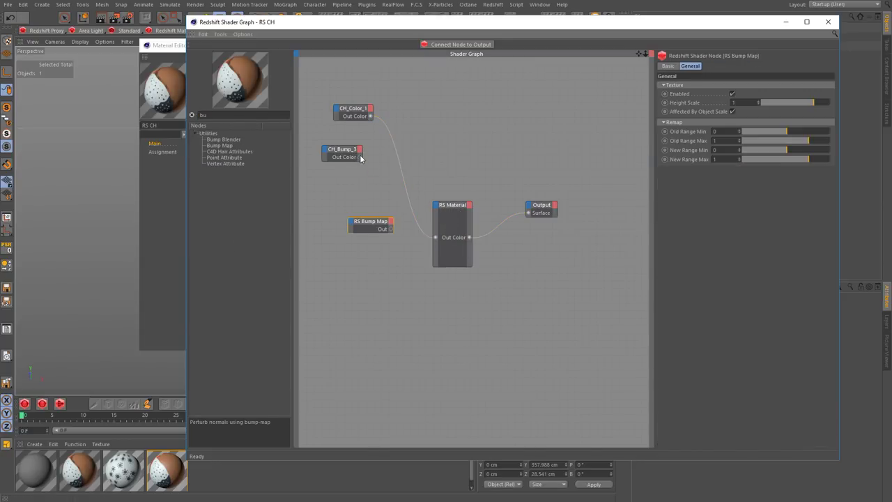
{"action": "left_click", "coordinate": [364, 239]}
{"action": "left_click_drag", "start_coordinate": [435, 208], "coordinate": [434, 207]}
{"action": "left_click", "coordinate": [597, 304]}
{"action": "left_click_drag", "start_coordinate": [806, 103], "coordinate": [793, 102]}
- Move and narrow the Shader Graph window and close the material editor
{"action": "left_click_drag", "start_coordinate": [557, 21], "coordinate": [482, 35]}
{"action": "left_click_drag", "start_coordinate": [768, 318], "coordinate": [625, 317]}
{"action": "mouse_move", "coordinate": [433, 35]}
{"action": "left_mouse_down"}
{"action": "mouse_move", "coordinate": [367, 212]}
{"action": "mouse_move", "coordinate": [383, 78]}
{"action": "left_mouse_up"}
{"action": "left_click_drag", "start_coordinate": [343, 50], "coordinate": [383, 61]}
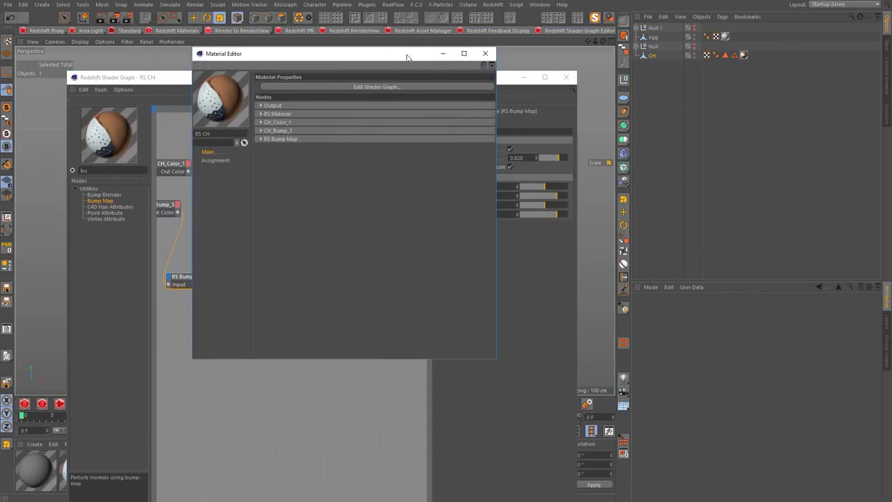
{"action": "left_click", "coordinate": [485, 54]}
- Replace the chicken's old texture tag with the RS CH material and open Redshift IPR
{"action": "left_click_drag", "start_coordinate": [327, 75], "coordinate": [376, 390]}
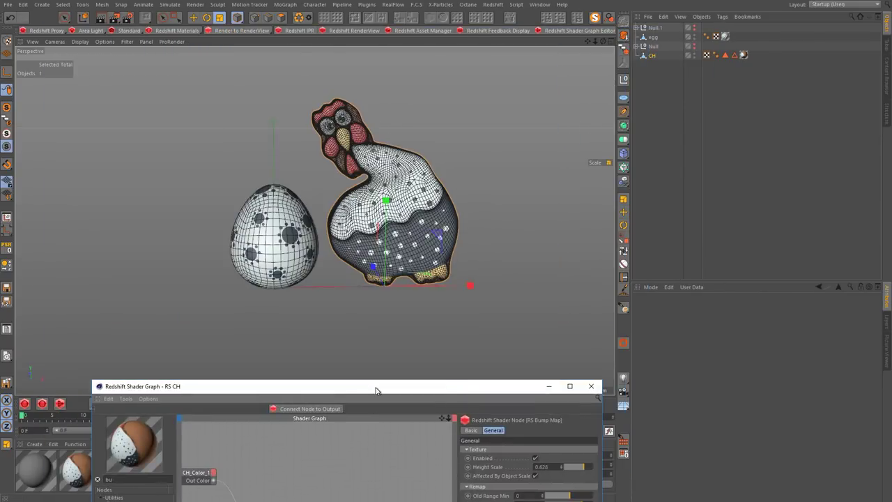
{"action": "scroll", "coordinate": [426, 181], "scroll_direction": "up", "scroll_amount": 5}
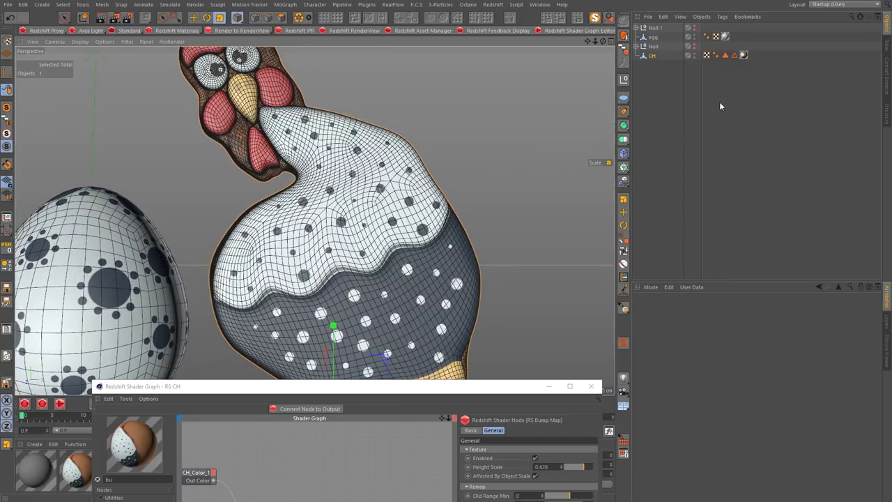
{"action": "left_click", "coordinate": [744, 55]}
{"action": "key", "text": "Delete"}
{"action": "left_click_drag", "start_coordinate": [351, 386], "coordinate": [531, 355]}
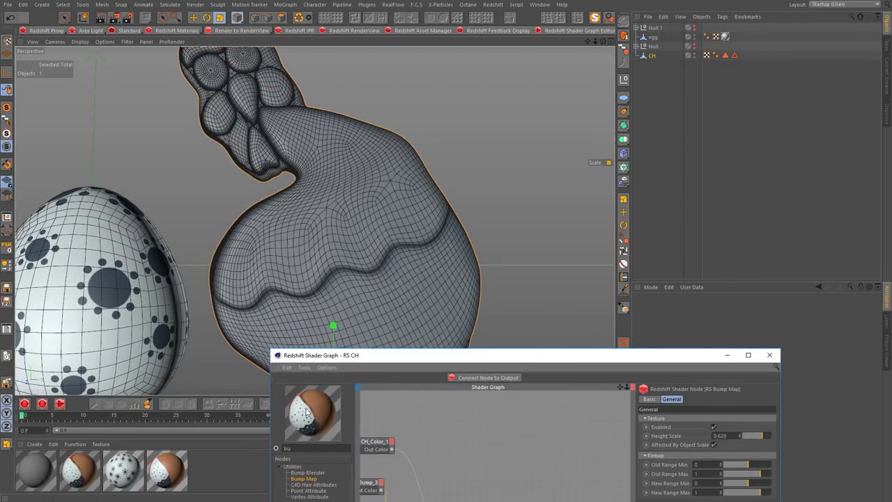
{"action": "left_click_drag", "start_coordinate": [78, 465], "coordinate": [651, 56]}
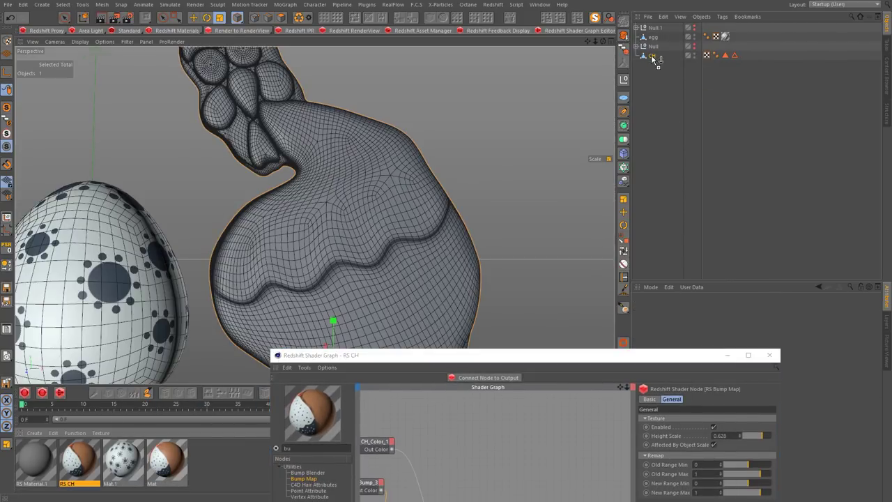
{"action": "left_click_drag", "start_coordinate": [551, 354], "coordinate": [329, 132]}
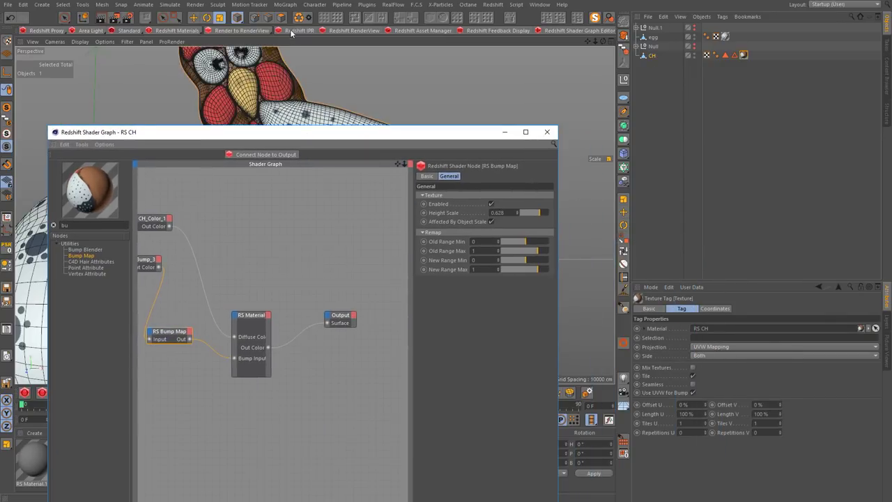
{"action": "left_click", "coordinate": [298, 30]}
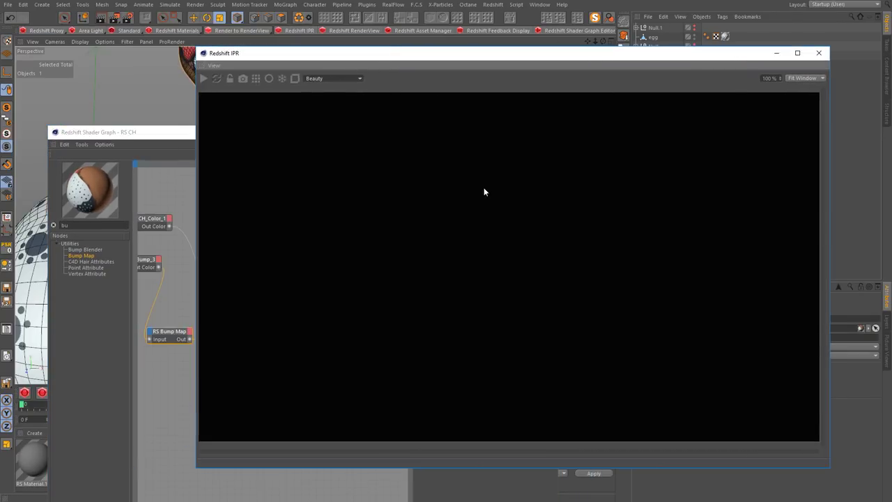
- Arrange the IPR and Shader Graph windows side by side and start the interactive render
{"action": "mouse_move", "coordinate": [830, 471]}
{"action": "left_mouse_down"}
{"action": "mouse_move", "coordinate": [632, 269]}
{"action": "mouse_move", "coordinate": [562, 309]}
{"action": "left_mouse_up"}
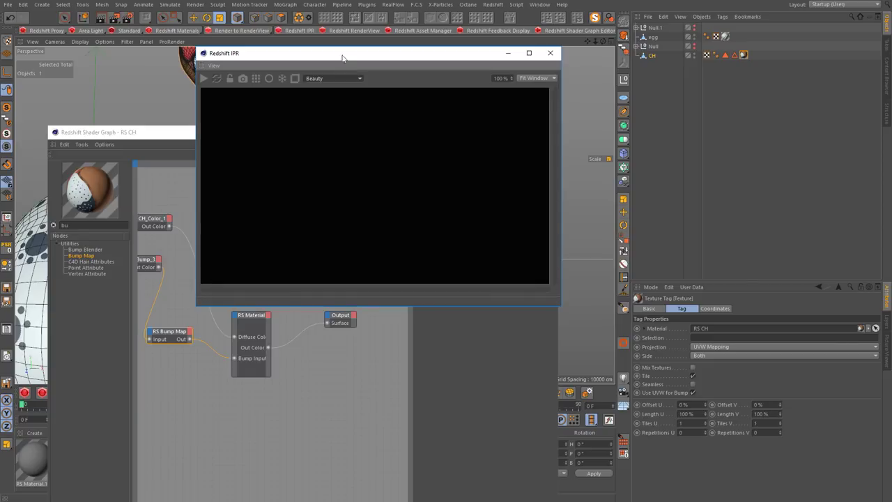
{"action": "left_click_drag", "start_coordinate": [345, 56], "coordinate": [706, 112]}
{"action": "left_click_drag", "start_coordinate": [442, 132], "coordinate": [414, 14]}
{"action": "left_click_drag", "start_coordinate": [667, 110], "coordinate": [655, 120]}
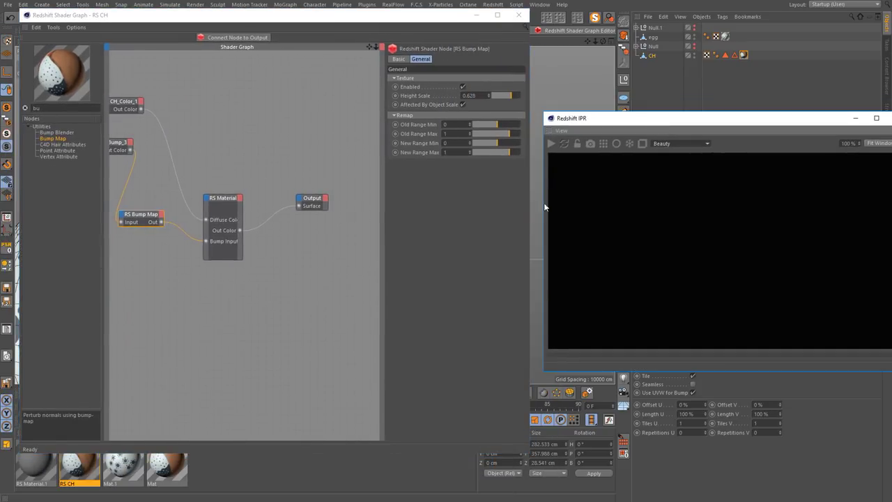
{"action": "left_click_drag", "start_coordinate": [529, 214], "coordinate": [541, 213]}
{"action": "left_click", "coordinate": [559, 191]}
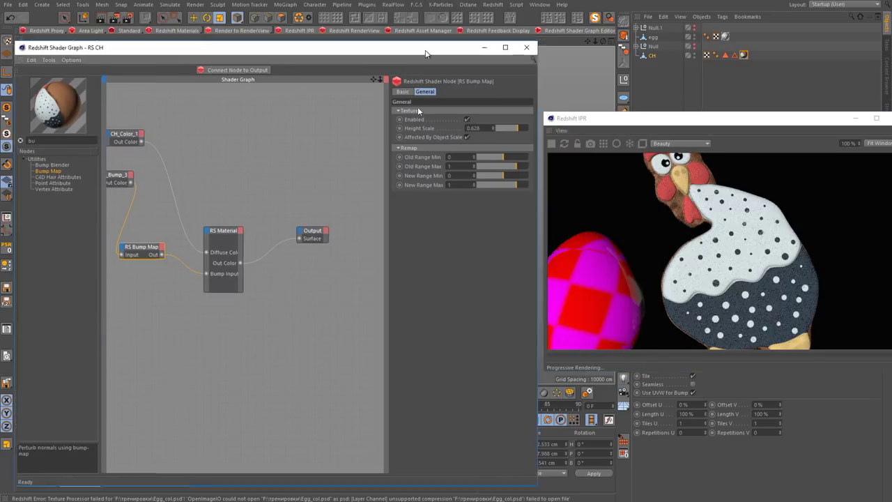
- Tune the RS Bump Map height scale to about 0.99 for a subtler bump
{"action": "left_click_drag", "start_coordinate": [279, 14], "coordinate": [249, 242]}
{"action": "scroll", "coordinate": [380, 98], "scroll_direction": "up", "scroll_amount": 5}
{"action": "scroll", "coordinate": [380, 97], "scroll_direction": "down", "scroll_amount": 3}
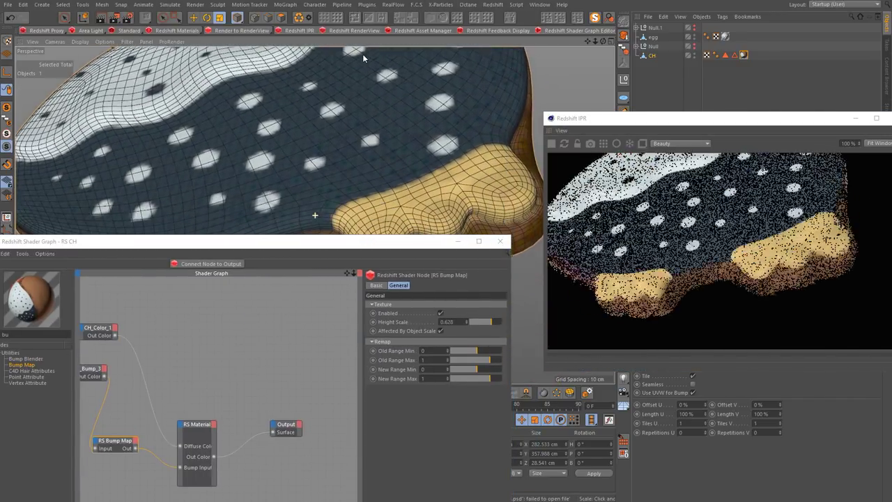
{"action": "left_click_drag", "start_coordinate": [248, 241], "coordinate": [280, 36]}
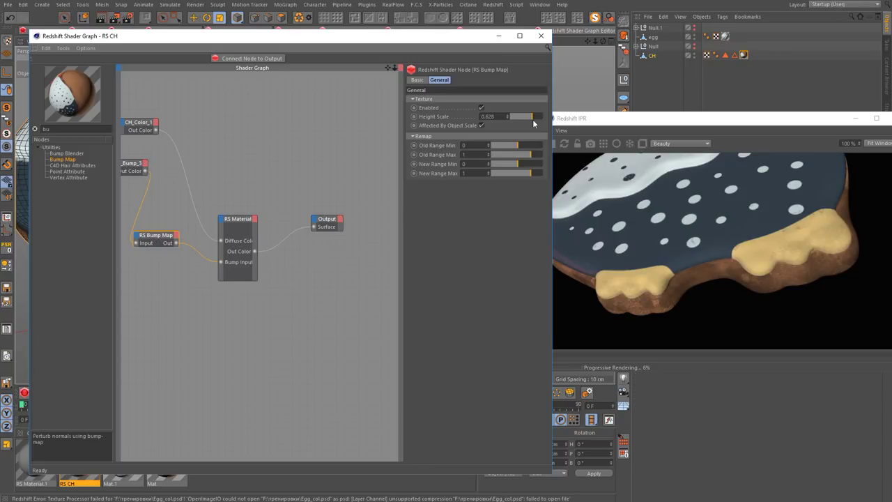
{"action": "left_click_drag", "start_coordinate": [553, 120], "coordinate": [602, 120]}
{"action": "left_click", "coordinate": [590, 118]}
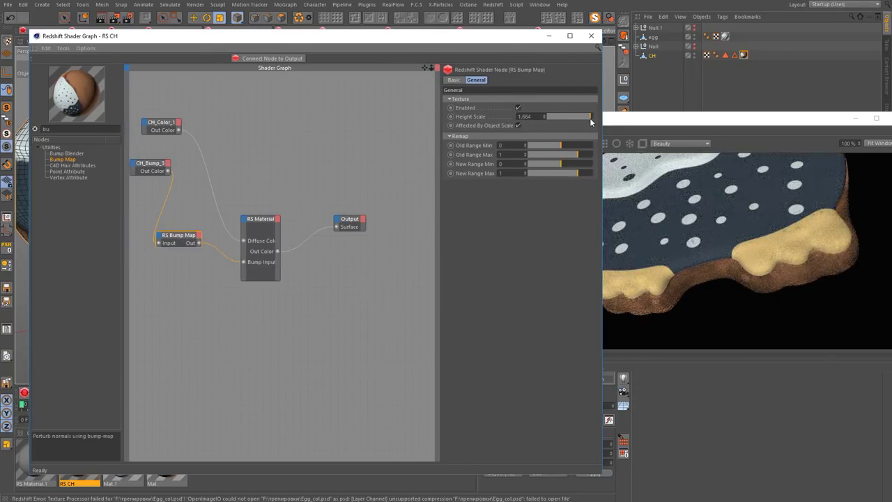
{"action": "left_click_drag", "start_coordinate": [587, 117], "coordinate": [581, 116]}
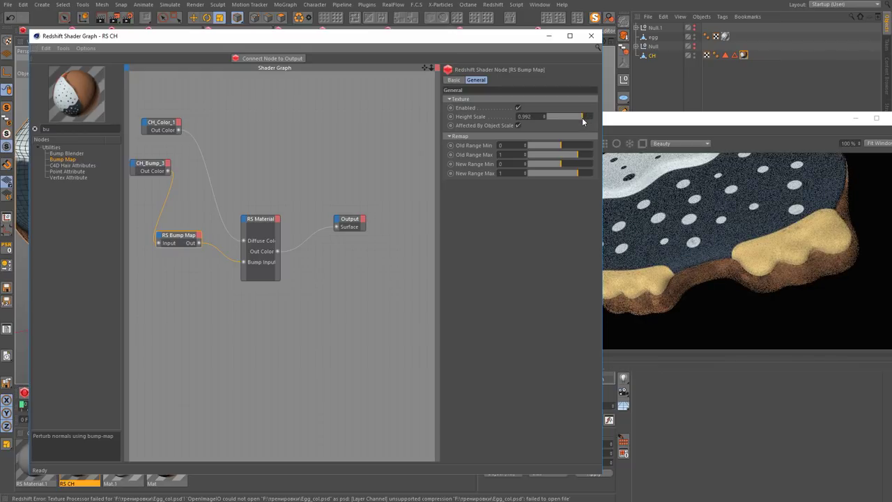
- Set RS Material reflection weight 0.09 and roughness 0.106, then add an RS Bump Blender
{"action": "left_click", "coordinate": [260, 219]}
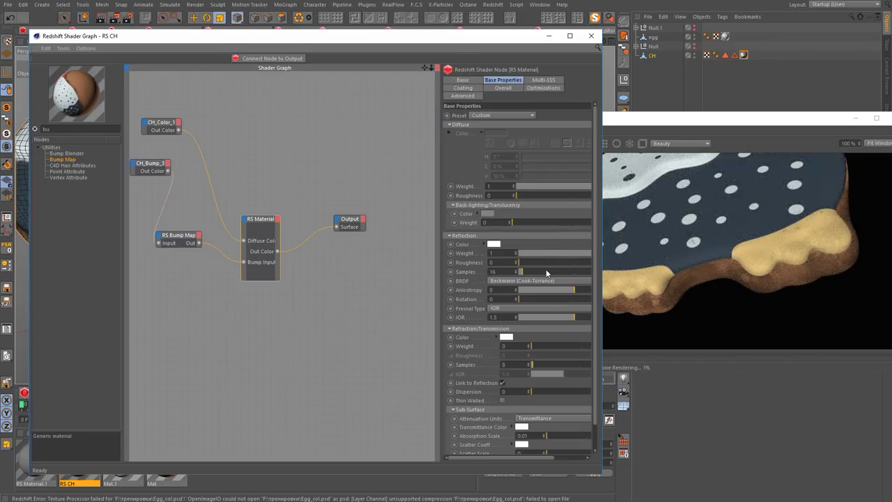
{"action": "mouse_move", "coordinate": [520, 262]}
{"action": "left_mouse_down"}
{"action": "mouse_move", "coordinate": [535, 263]}
{"action": "mouse_move", "coordinate": [522, 253]}
{"action": "left_mouse_up"}
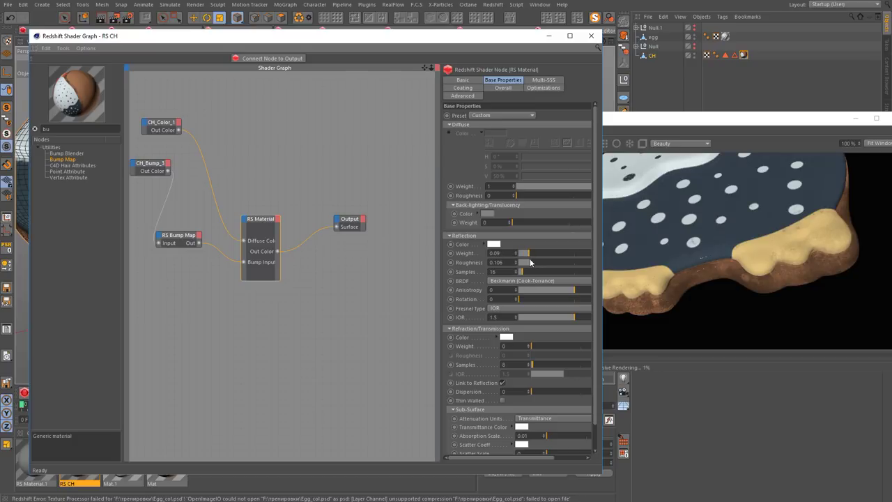
{"action": "left_click_drag", "start_coordinate": [357, 223], "coordinate": [359, 215]}
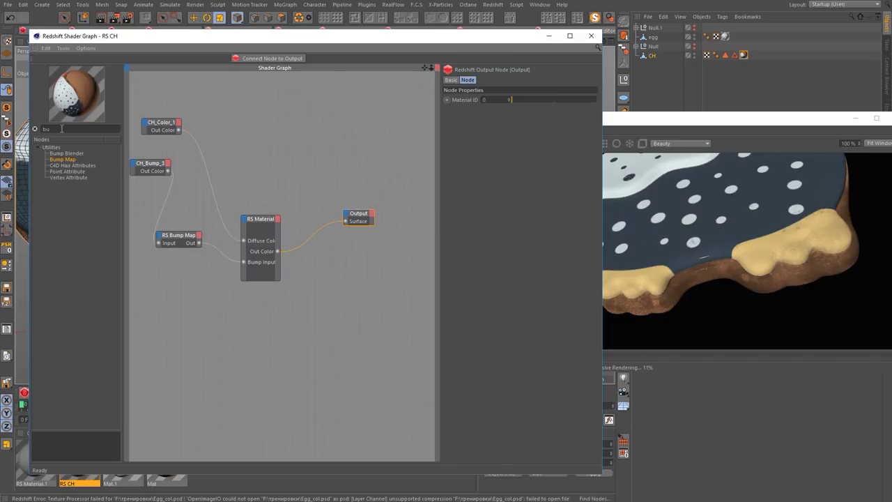
{"action": "left_click_drag", "start_coordinate": [67, 154], "coordinate": [258, 327]}
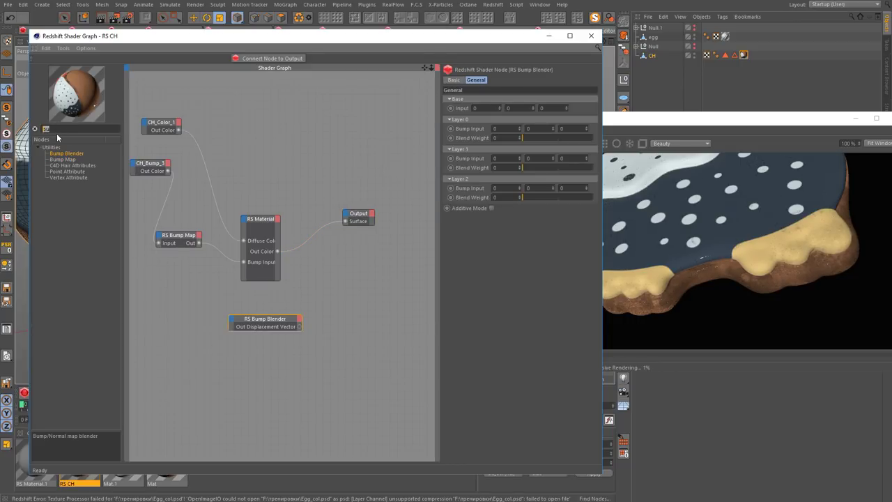
- Add an RS Noise node to the blender's first layer and wire the bump map into the blender
{"action": "key", "text": "BackSpace"}
{"action": "key", "text": "BackSpace"}
{"action": "type", "text": "noi"}
{"action": "mouse_move", "coordinate": [62, 156]}
{"action": "left_mouse_down"}
{"action": "mouse_move", "coordinate": [187, 323]}
{"action": "mouse_move", "coordinate": [233, 324]}
{"action": "left_mouse_up"}
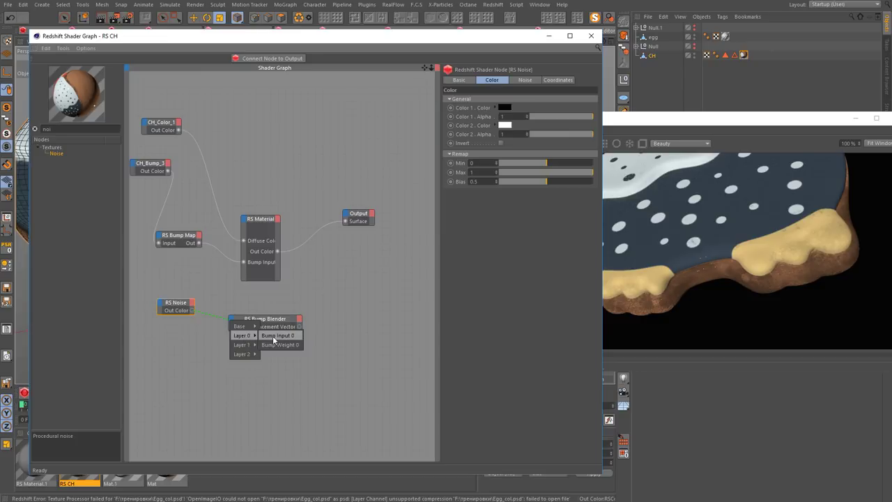
{"action": "left_click", "coordinate": [263, 339]}
{"action": "left_click_drag", "start_coordinate": [183, 367], "coordinate": [184, 367]}
{"action": "left_click_drag", "start_coordinate": [260, 219], "coordinate": [280, 175]}
{"action": "left_click_drag", "start_coordinate": [224, 296], "coordinate": [234, 323]}
{"action": "left_click", "coordinate": [290, 329]}
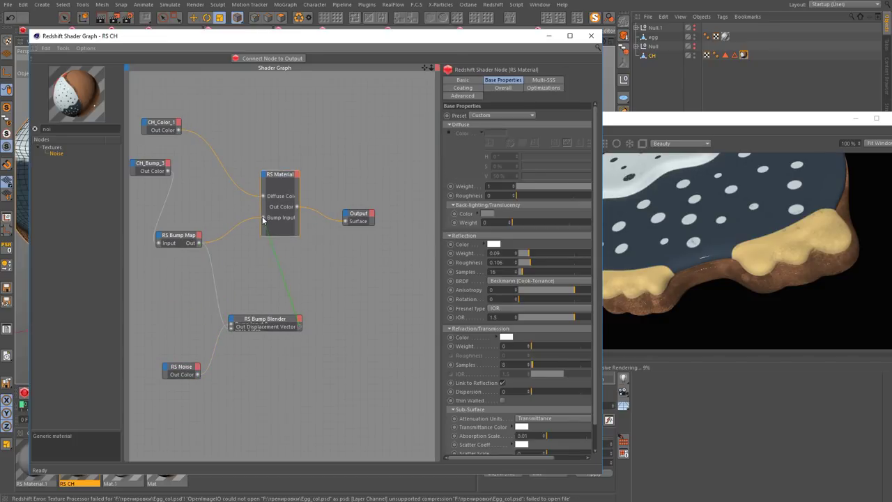
- Preview RS Noise directly through the output and set its overall scale to 1
{"action": "left_click", "coordinate": [180, 370]}
{"action": "left_click", "coordinate": [272, 58]}
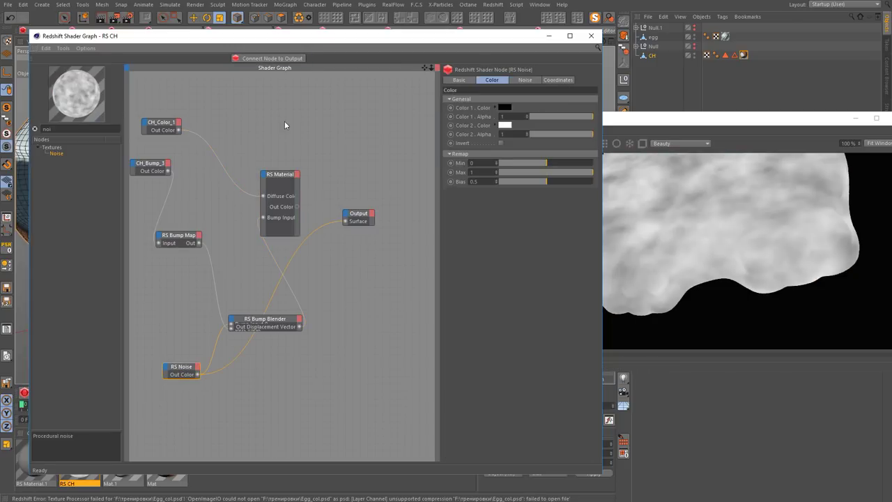
{"action": "type", "text": "1"}
{"action": "key", "text": "Return"}
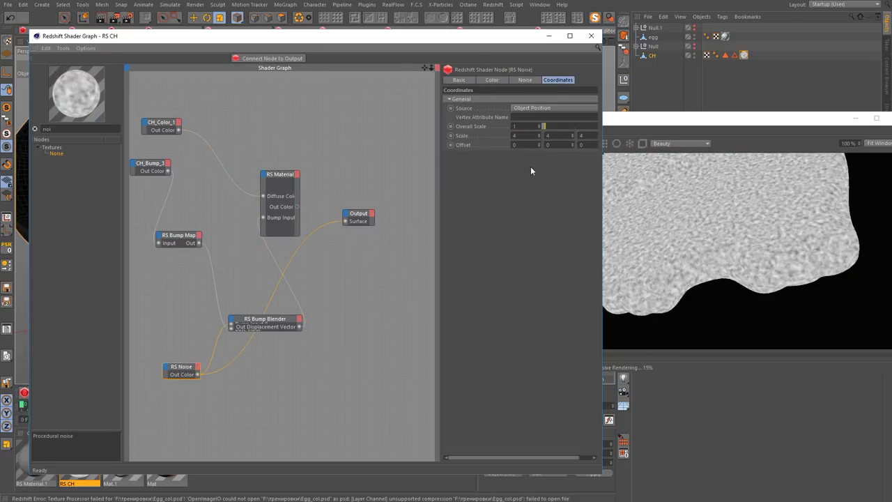
- Reconnect RS Material to Output and set the Layer 0 blend weight to 0.094
{"action": "left_click", "coordinate": [266, 327]}
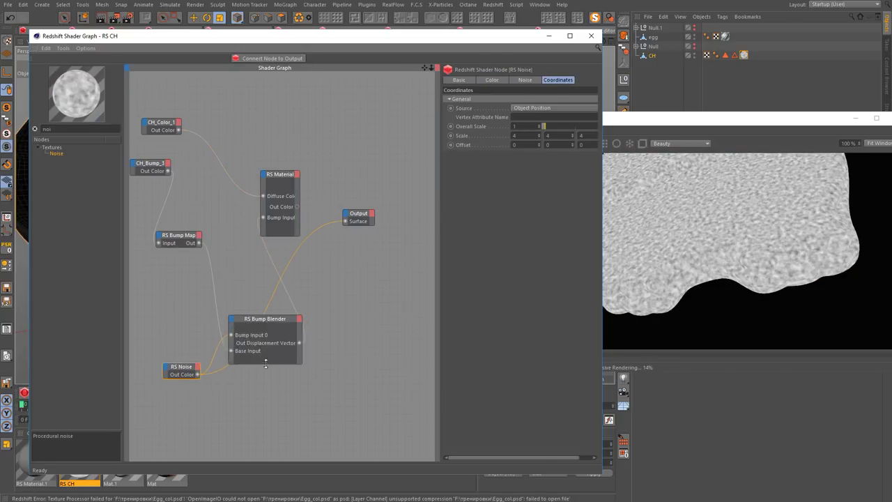
{"action": "left_click", "coordinate": [287, 178]}
{"action": "left_click", "coordinate": [272, 58]}
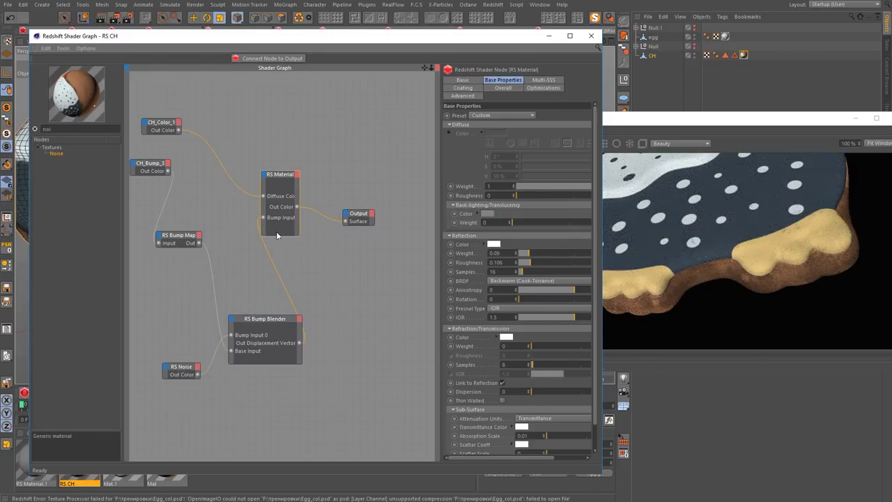
{"action": "left_click", "coordinate": [262, 320]}
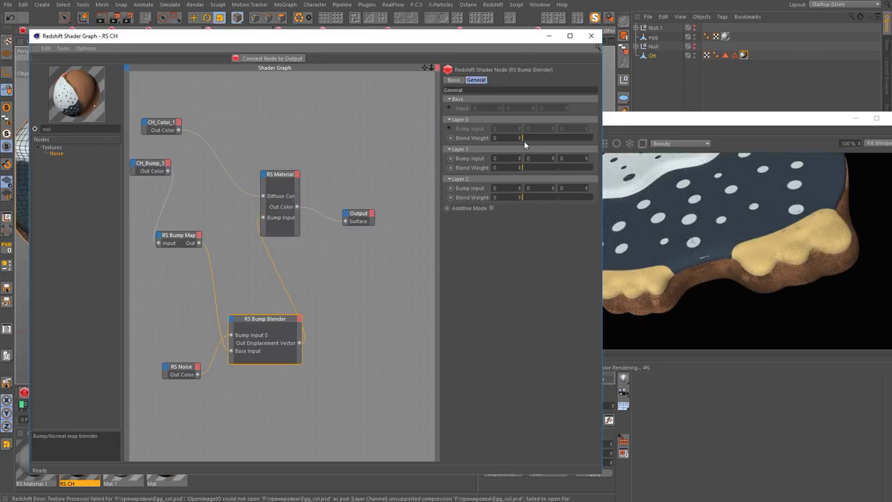
{"action": "left_click_drag", "start_coordinate": [557, 137], "coordinate": [529, 135]}
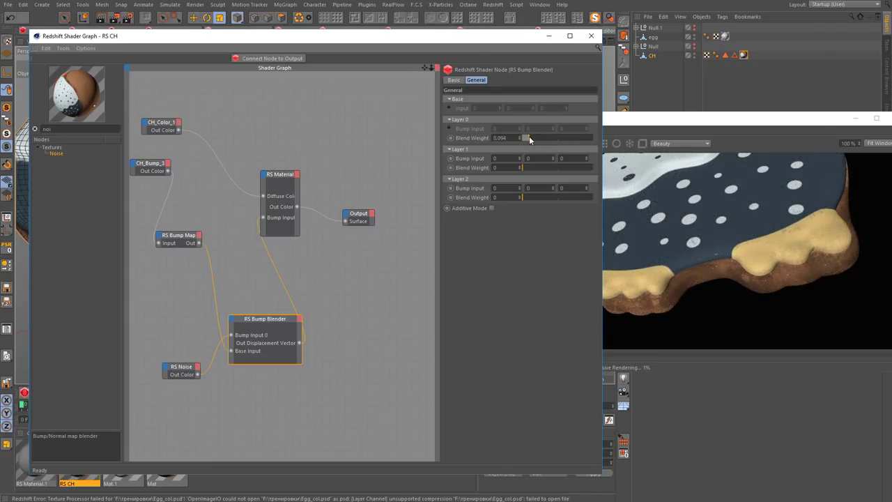
{"action": "left_click", "coordinate": [589, 36]}
- Replace the egg's material with grey RS Material.1 and raise its reflection roughness to 0.119
{"action": "scroll", "coordinate": [338, 216], "scroll_direction": "down", "scroll_amount": 3}
{"action": "scroll", "coordinate": [349, 230], "scroll_direction": "down", "scroll_amount": 2}
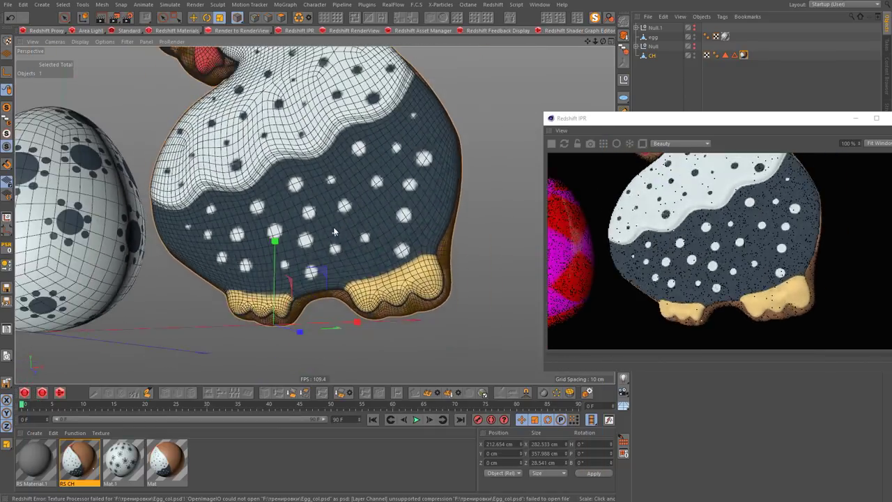
{"action": "scroll", "coordinate": [405, 261], "scroll_direction": "down", "scroll_amount": 2}
{"action": "scroll", "coordinate": [404, 260], "scroll_direction": "up", "scroll_amount": 2}
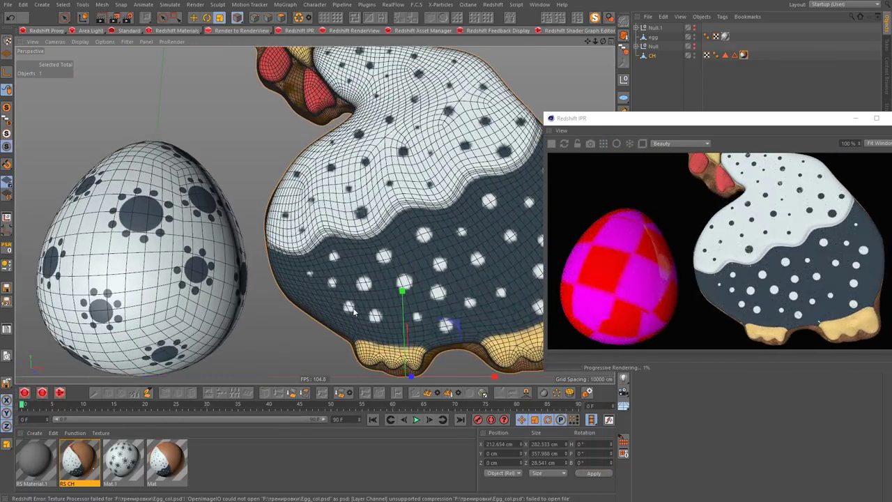
{"action": "left_click", "coordinate": [725, 36]}
{"action": "key", "text": "Delete"}
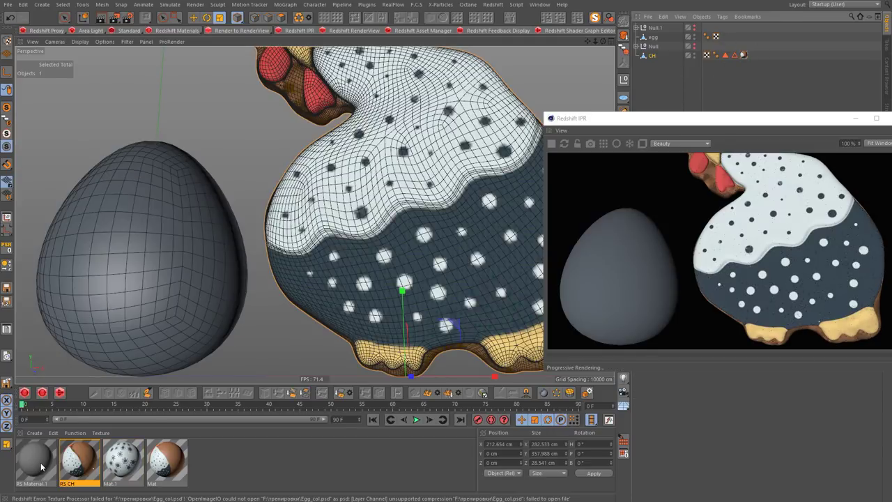
{"action": "left_click_drag", "start_coordinate": [353, 239], "coordinate": [127, 328]}
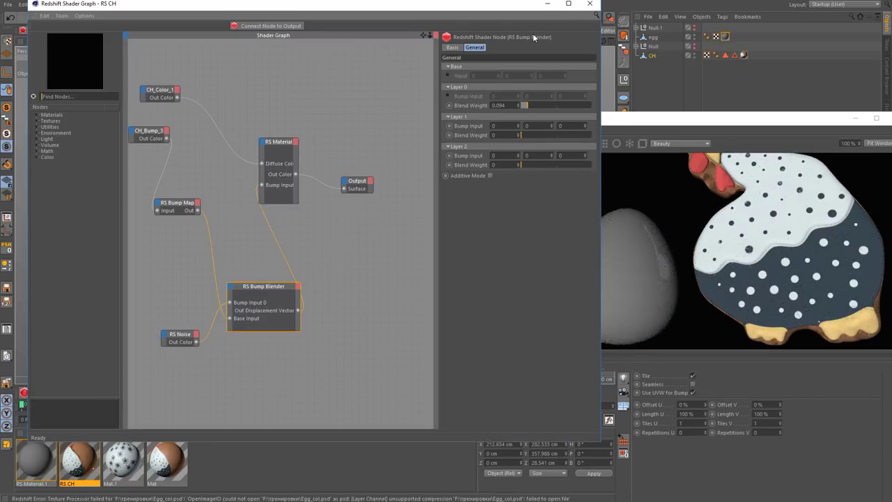
{"action": "left_click", "coordinate": [49, 469]}
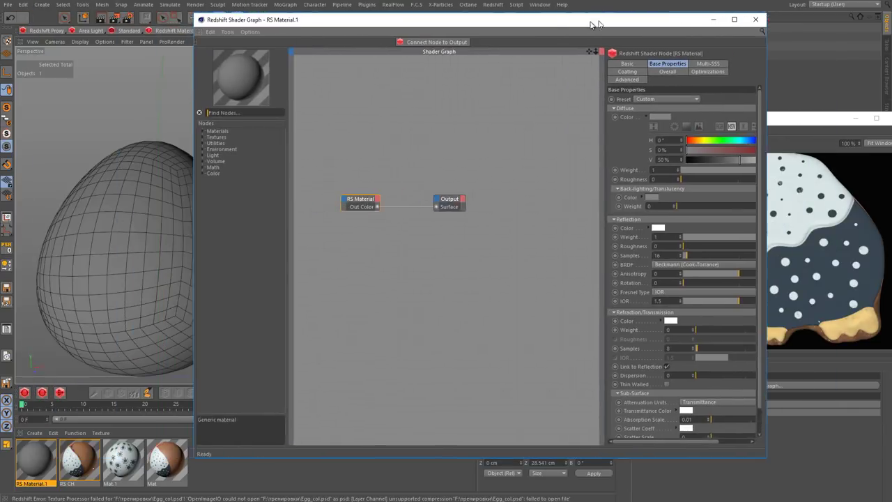
{"action": "left_click_drag", "start_coordinate": [425, 9], "coordinate": [609, 21]}
{"action": "left_click", "coordinate": [712, 242]}
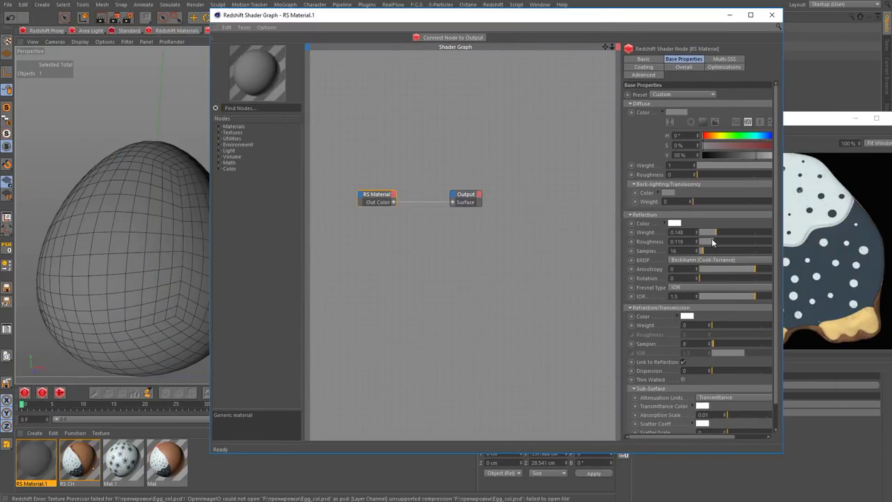
- Copy the RS Noise and RS Bump Blender nodes from RS CH into RS Material.1
{"action": "left_click", "coordinate": [87, 464]}
{"action": "left_click", "coordinate": [335, 147]}
{"action": "left_click", "coordinate": [366, 352]}
{"action": "left_click", "coordinate": [440, 299]}
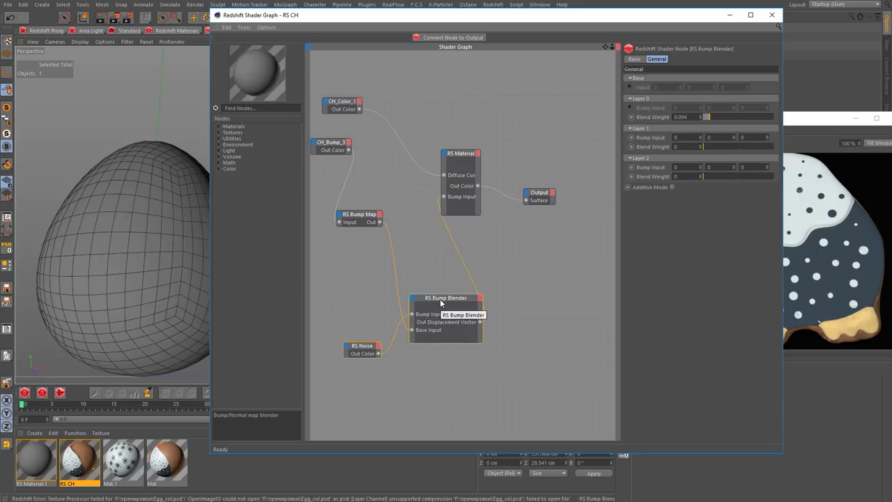
{"action": "left_click", "coordinate": [36, 460]}
{"action": "key", "text": "ctrl+v"}
{"action": "mouse_move", "coordinate": [456, 299]}
{"action": "left_mouse_down"}
{"action": "mouse_move", "coordinate": [434, 260]}
{"action": "mouse_move", "coordinate": [476, 269]}
{"action": "left_mouse_up"}
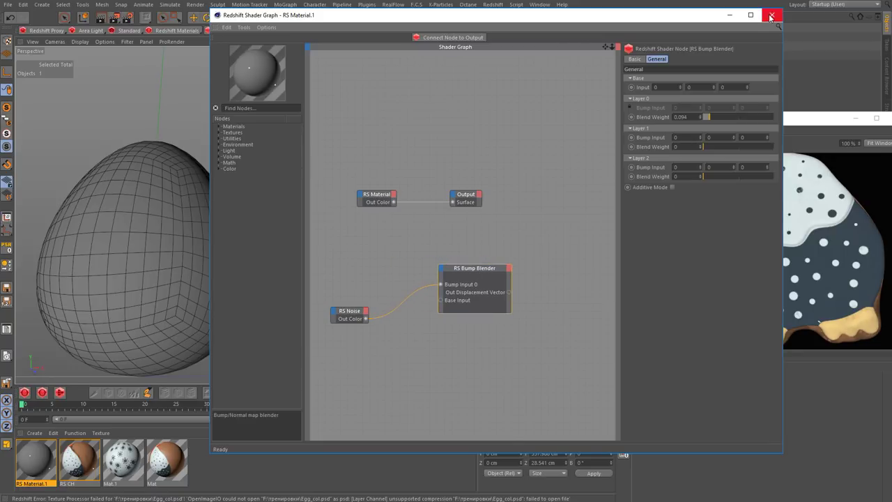
{"action": "left_click", "coordinate": [771, 15]}
- In RS CH, wire a new bump map into the bump blender and inspect the chicken
{"action": "double_click", "coordinate": [81, 461]}
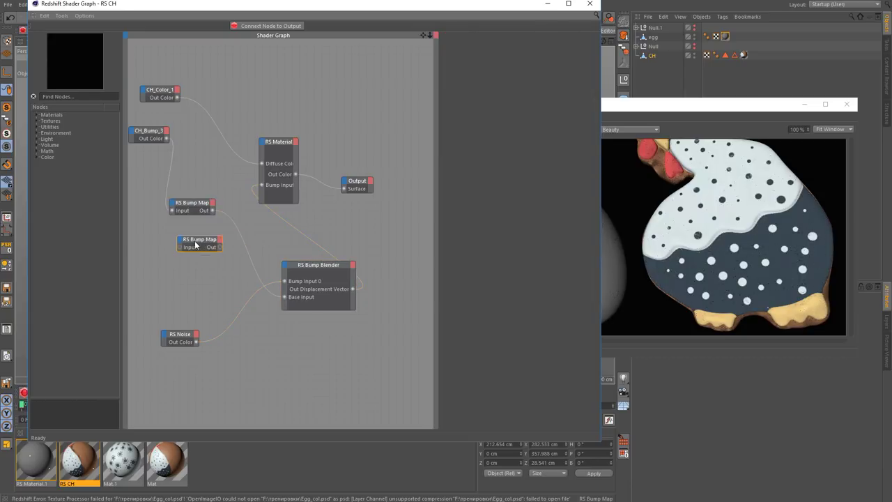
{"action": "left_click_drag", "start_coordinate": [285, 290], "coordinate": [285, 296]}
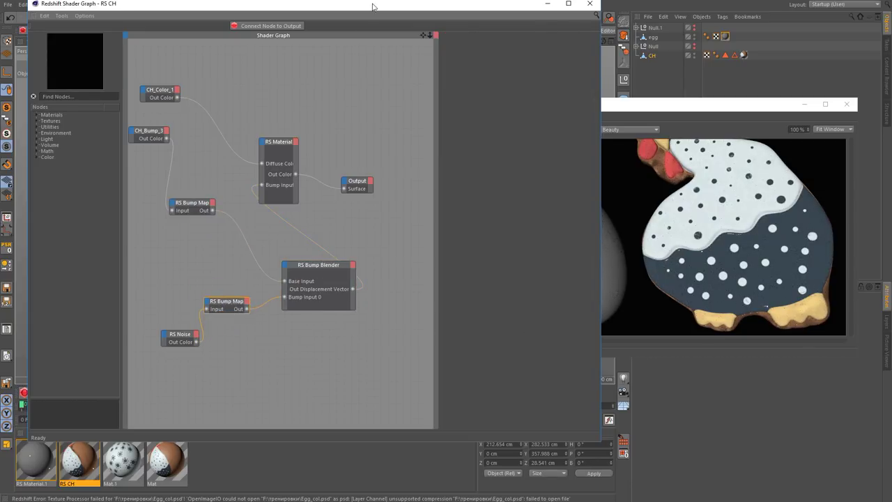
{"action": "left_click_drag", "start_coordinate": [373, 7], "coordinate": [345, 262]}
{"action": "scroll", "coordinate": [339, 213], "scroll_direction": "up", "scroll_amount": 3}
{"action": "scroll", "coordinate": [339, 213], "scroll_direction": "up", "scroll_amount": 3}
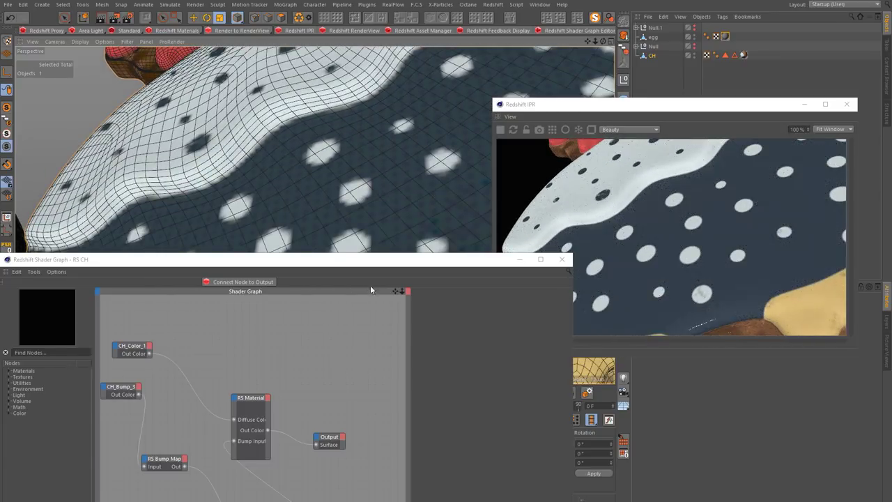
{"action": "left_click_drag", "start_coordinate": [370, 209], "coordinate": [383, 123], "text": "alt"}
{"action": "left_click_drag", "start_coordinate": [384, 263], "coordinate": [385, 48]}
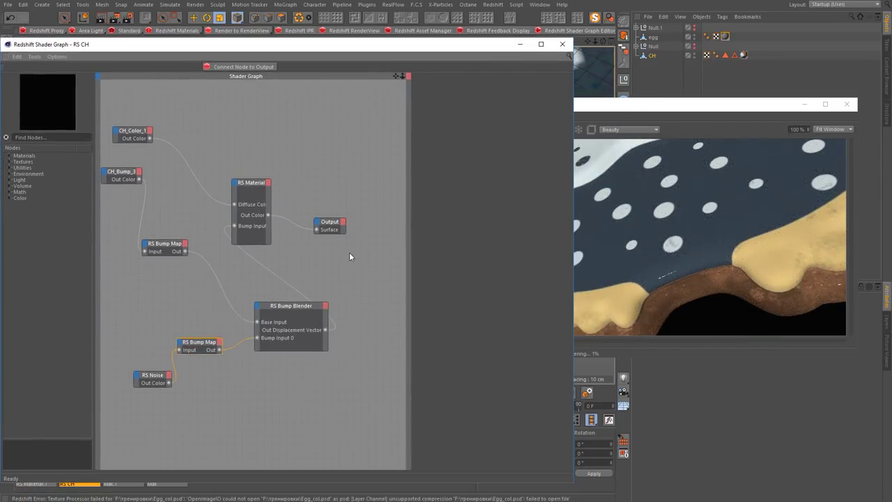
- Turn on additive bump blending and lower the Layer 0 blend weight to 0.211
{"action": "left_click", "coordinate": [183, 245]}
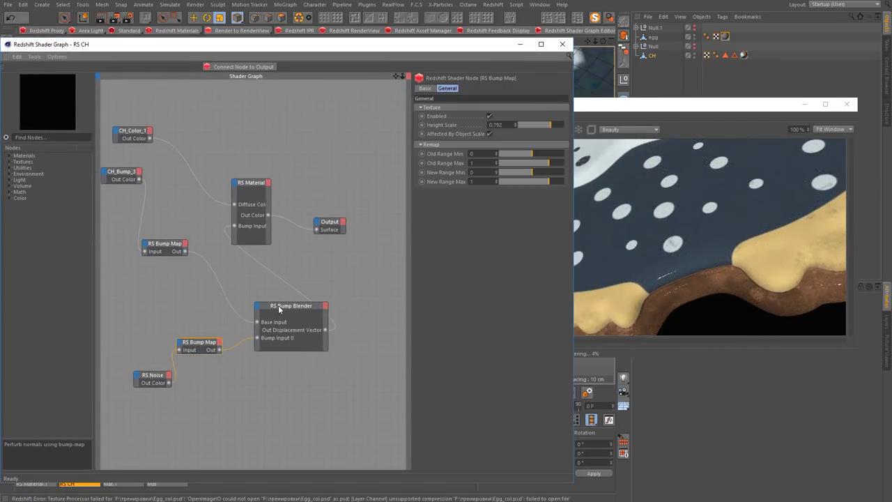
{"action": "left_click", "coordinate": [276, 314]}
{"action": "left_click", "coordinate": [462, 218]}
{"action": "left_click_drag", "start_coordinate": [518, 146], "coordinate": [509, 147]}
{"action": "left_click", "coordinate": [562, 44]}
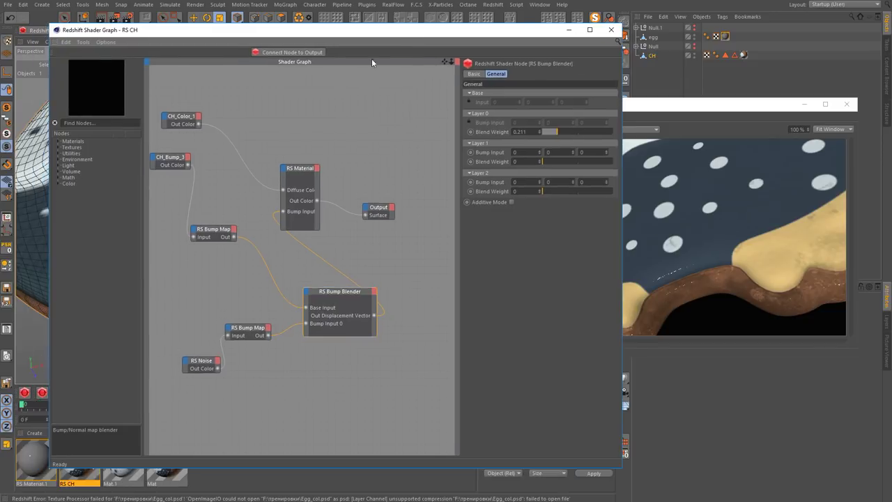
{"action": "mouse_move", "coordinate": [390, 281]}
{"action": "left_mouse_down"}
{"action": "mouse_move", "coordinate": [402, 84]}
{"action": "mouse_move", "coordinate": [353, 20]}
{"action": "left_mouse_up"}
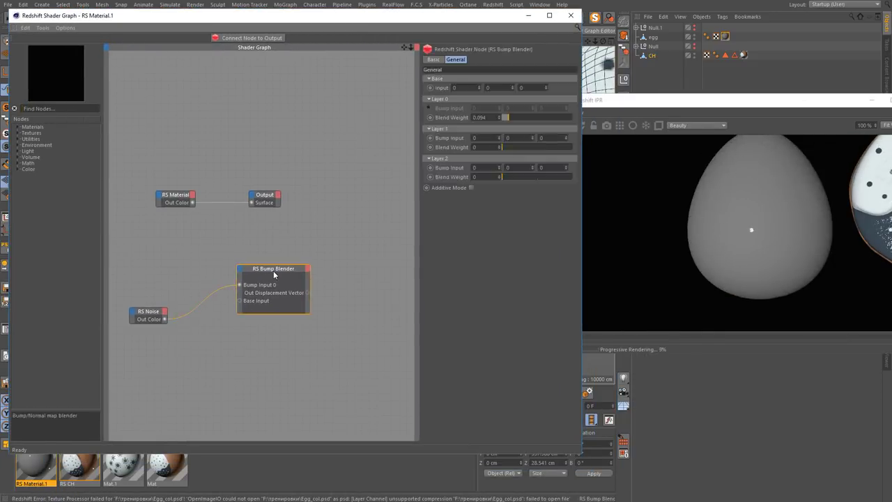
- Replace the Bump Blender with an RS Bump Map fed by RS Noise into Bump Input, height 0.278
{"action": "key", "text": "Delete"}
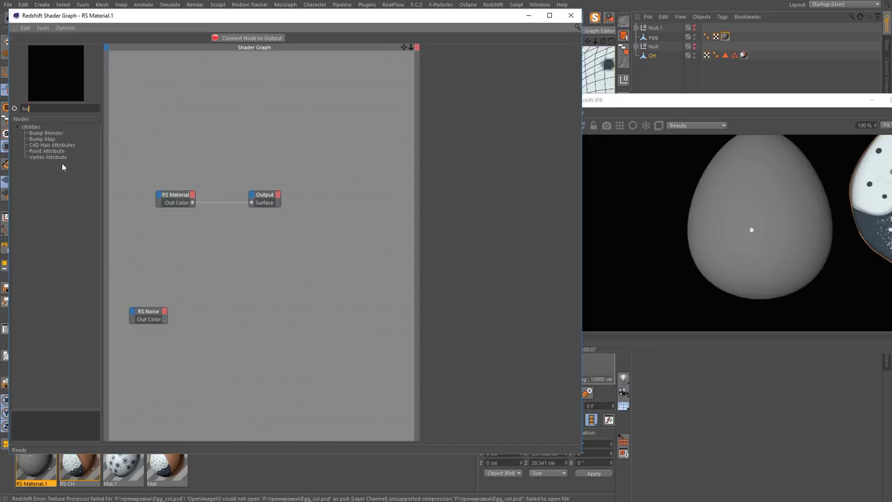
{"action": "left_click_drag", "start_coordinate": [220, 290], "coordinate": [195, 292]}
{"action": "left_click", "coordinate": [238, 294]}
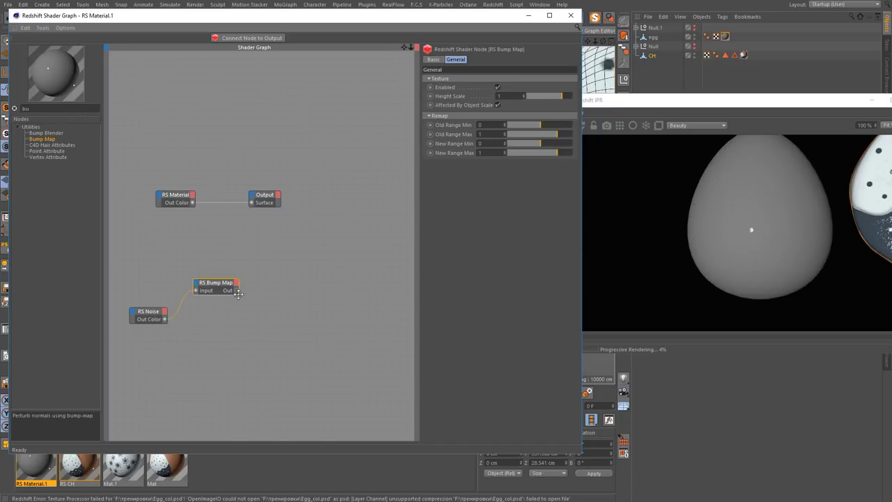
{"action": "left_click_drag", "start_coordinate": [178, 196], "coordinate": [292, 267]}
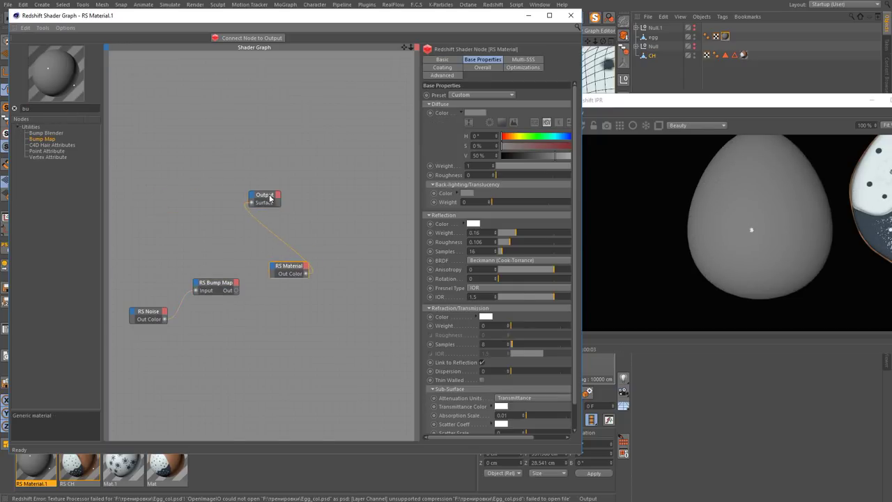
{"action": "left_click_drag", "start_coordinate": [265, 196], "coordinate": [351, 232]}
{"action": "left_click_drag", "start_coordinate": [214, 285], "coordinate": [217, 255]}
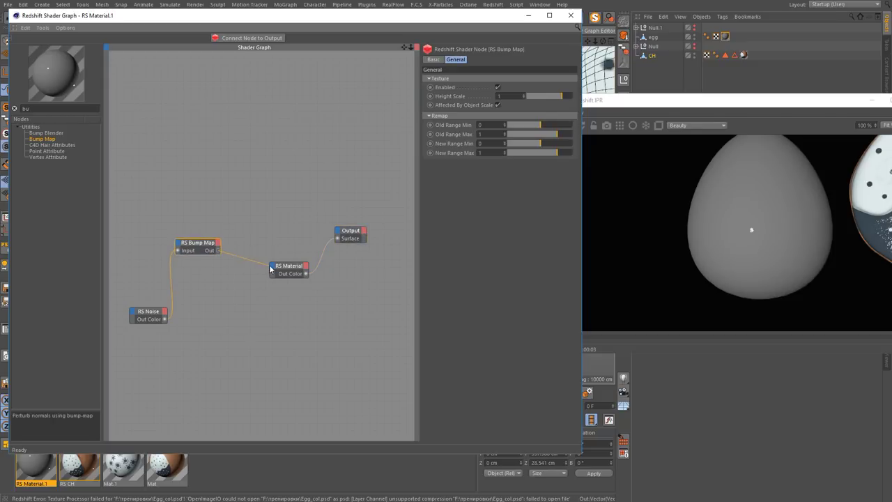
{"action": "left_click_drag", "start_coordinate": [271, 269], "coordinate": [273, 269]}
{"action": "left_click", "coordinate": [426, 349]}
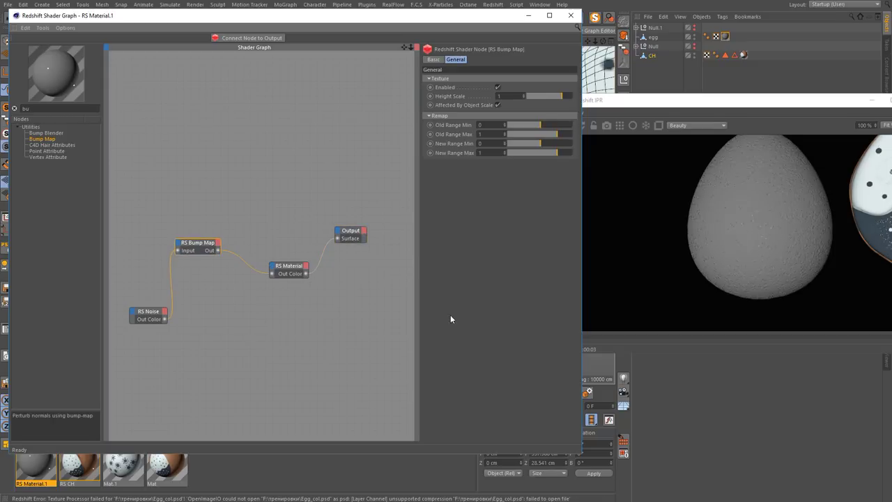
{"action": "left_click", "coordinate": [153, 315]}
{"action": "left_click", "coordinate": [200, 249]}
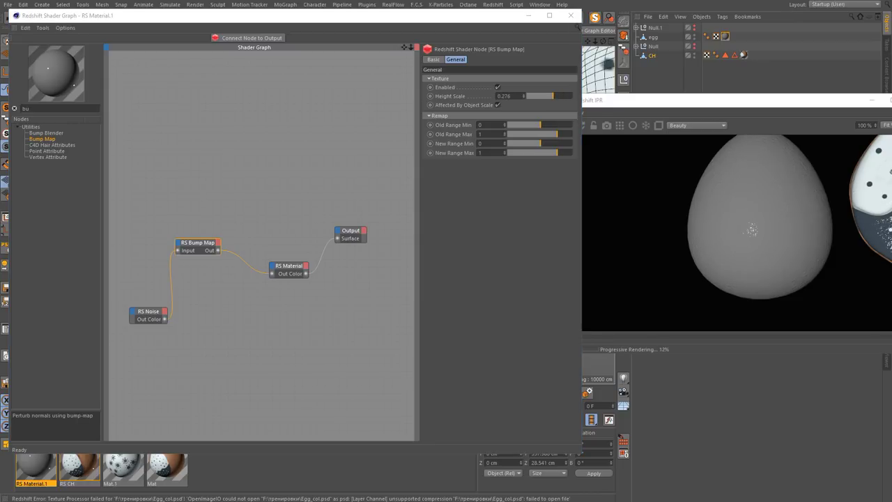
- Wire the Egg_col texture into RS Material.1's Diffuse Color
{"action": "left_click_drag", "start_coordinate": [170, 110], "coordinate": [166, 106]}
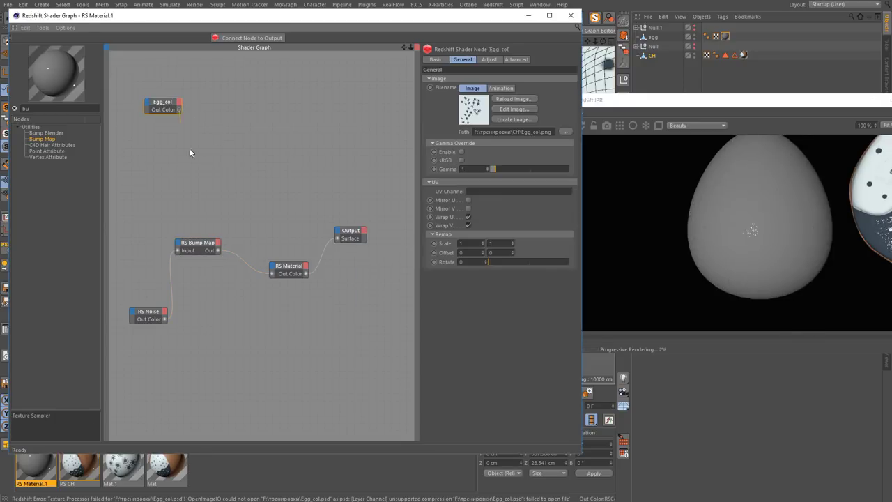
{"action": "left_click_drag", "start_coordinate": [271, 270], "coordinate": [271, 269]}
{"action": "left_click", "coordinate": [426, 274]}
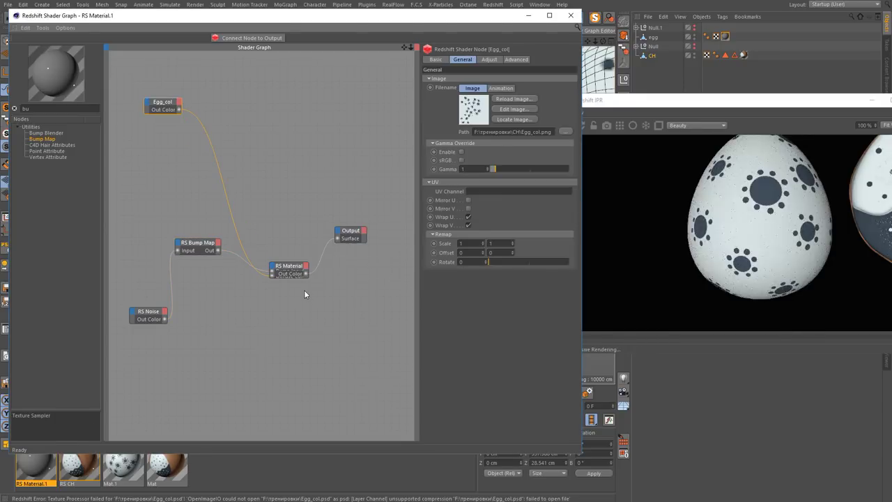
{"action": "left_click", "coordinate": [290, 267]}
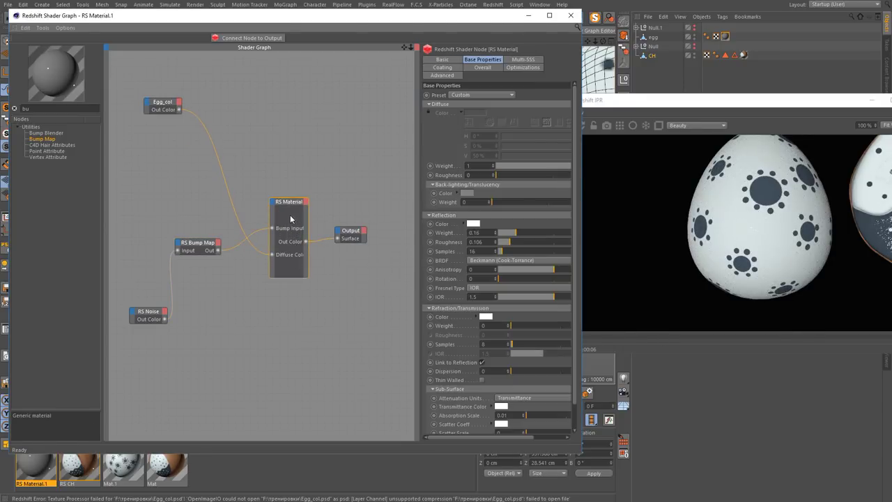
{"action": "left_click", "coordinate": [570, 16]}
- Select the RS CH material to show its bump map, noise, blender and colour nodes in Attributes
{"action": "scroll", "coordinate": [374, 255], "scroll_direction": "down", "scroll_amount": 5}
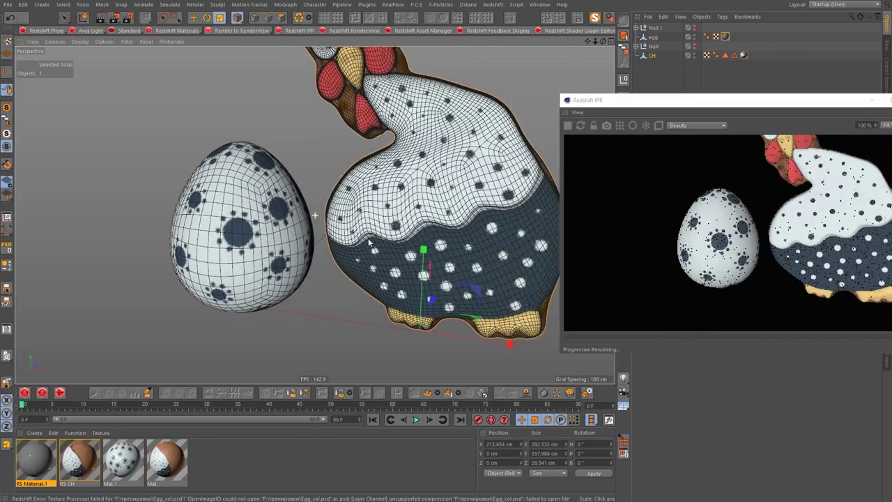
{"action": "scroll", "coordinate": [375, 254], "scroll_direction": "down", "scroll_amount": 2}
{"action": "scroll", "coordinate": [370, 253], "scroll_direction": "down", "scroll_amount": 2}
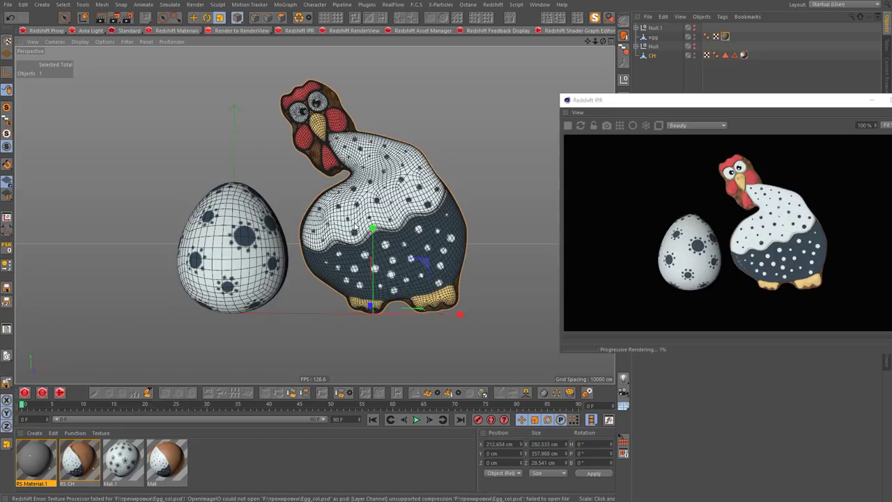
{"action": "scroll", "coordinate": [356, 248], "scroll_direction": "down", "scroll_amount": 1}
{"action": "scroll", "coordinate": [337, 97], "scroll_direction": "up", "scroll_amount": 2}
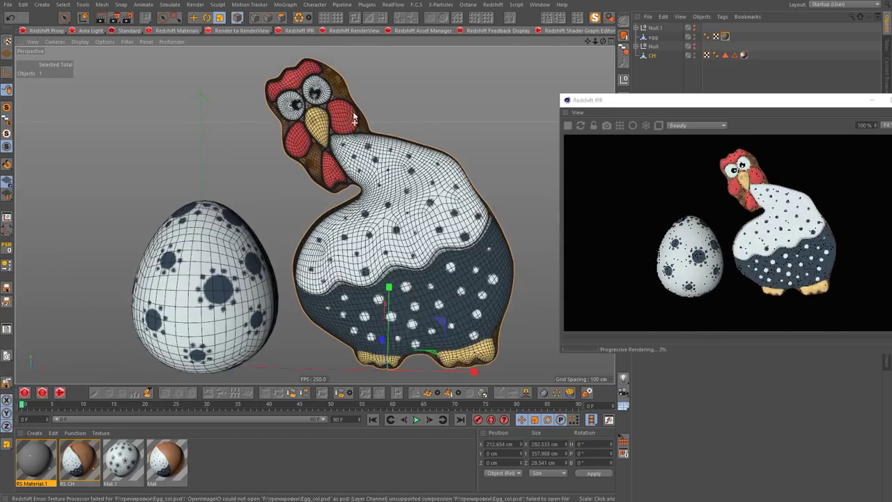
{"action": "scroll", "coordinate": [336, 98], "scroll_direction": "up", "scroll_amount": 2}
{"action": "scroll", "coordinate": [337, 97], "scroll_direction": "up", "scroll_amount": 2}
{"action": "scroll", "coordinate": [349, 140], "scroll_direction": "up", "scroll_amount": 2}
{"action": "scroll", "coordinate": [369, 188], "scroll_direction": "up", "scroll_amount": 2}
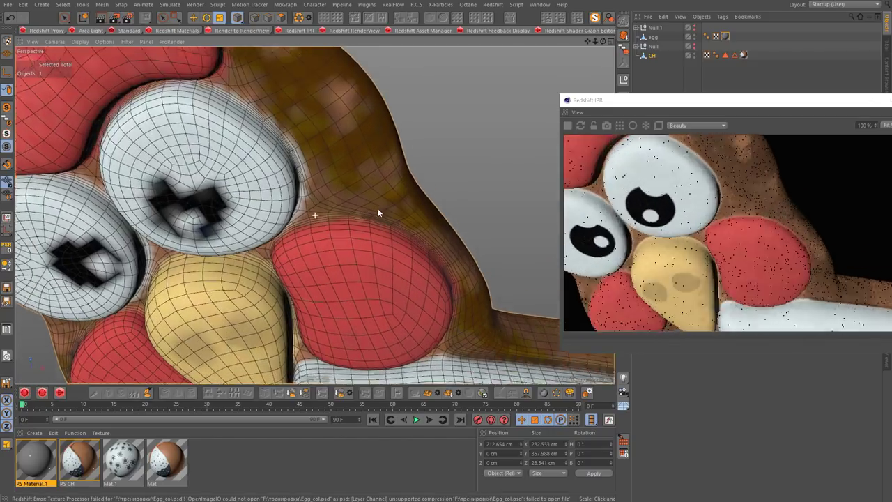
{"action": "scroll", "coordinate": [372, 206], "scroll_direction": "up", "scroll_amount": 1}
{"action": "scroll", "coordinate": [369, 205], "scroll_direction": "up", "scroll_amount": 2}
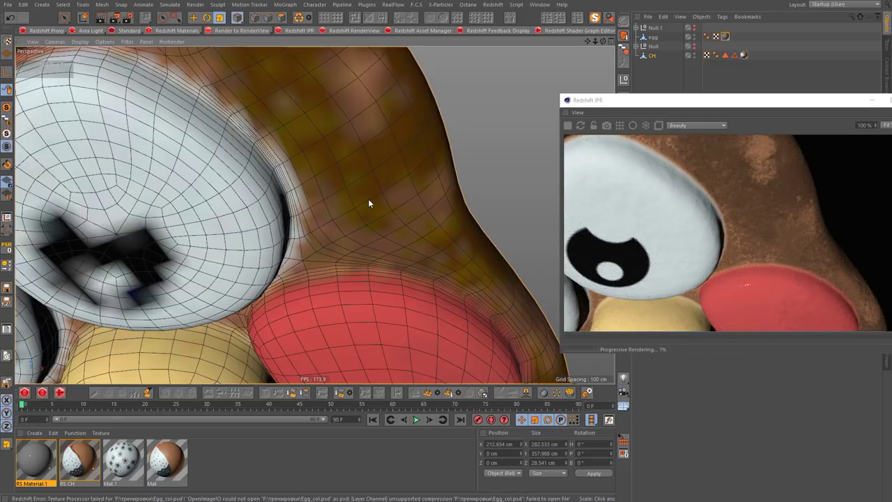
{"action": "scroll", "coordinate": [368, 201], "scroll_direction": "down", "scroll_amount": 2}
{"action": "left_click", "coordinate": [68, 443]}
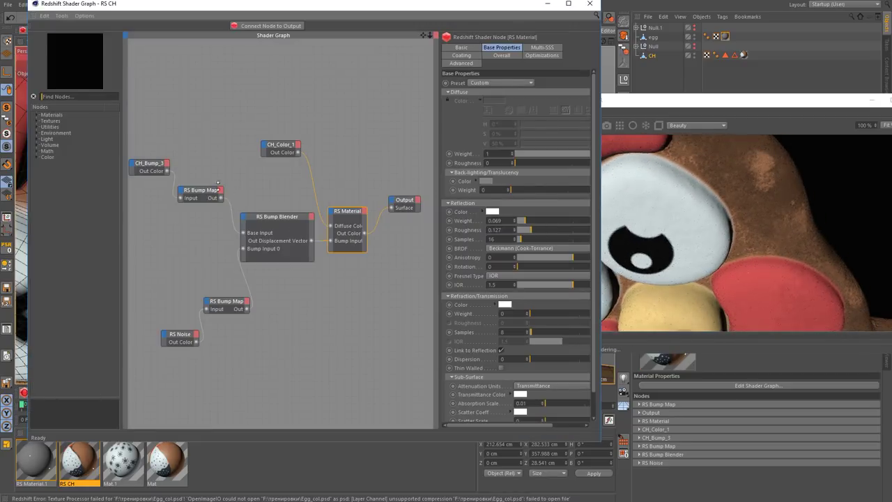
- Lower the chicken's RS Bump Map height scale to 0.912 and close the shader graph
{"action": "left_click", "coordinate": [214, 190]}
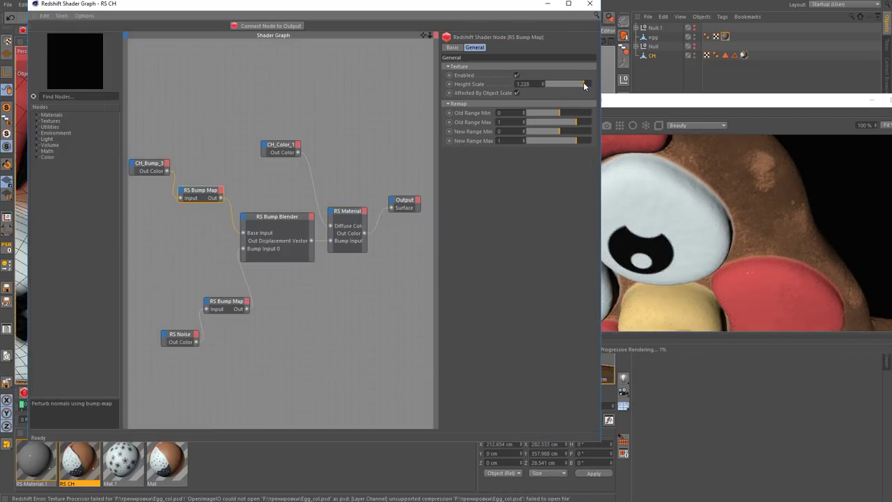
{"action": "left_click_drag", "start_coordinate": [586, 85], "coordinate": [578, 97]}
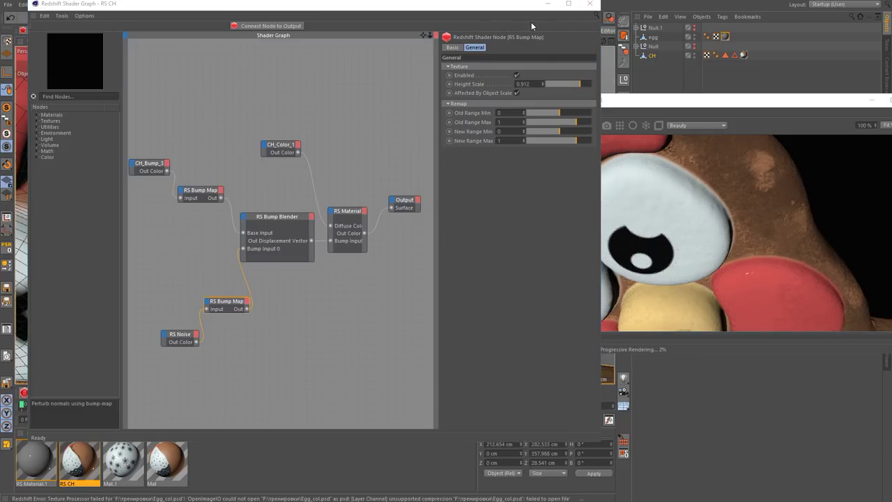
{"action": "left_click", "coordinate": [590, 4]}
{"action": "mouse_move", "coordinate": [315, 193]}
{"action": "left_mouse_down", "text": "alt"}
{"action": "mouse_move", "coordinate": [291, 202]}
{"action": "mouse_move", "coordinate": [375, 186]}
{"action": "mouse_move", "coordinate": [391, 195]}
{"action": "left_mouse_up", "text": "alt"}
{"action": "scroll", "coordinate": [292, 202], "scroll_direction": "down", "scroll_amount": 3}
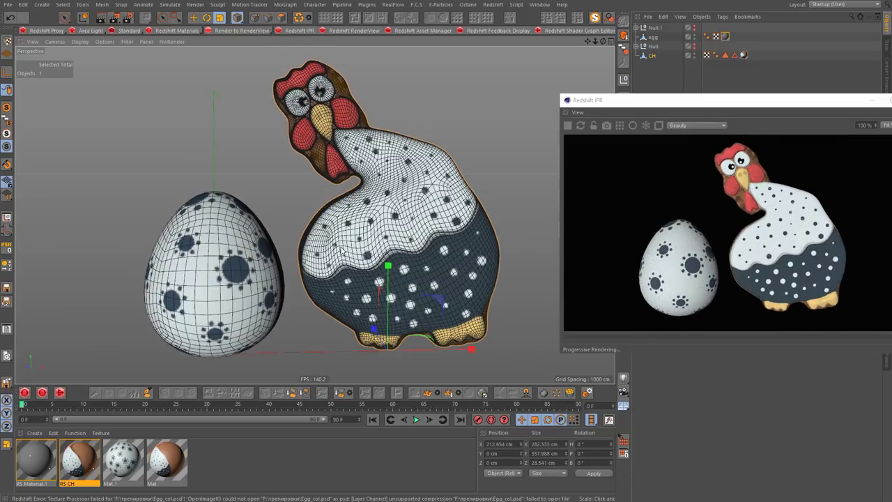
{"action": "scroll", "coordinate": [390, 195], "scroll_direction": "down", "scroll_amount": 3}
{"action": "mouse_move", "coordinate": [656, 104]}
{"action": "left_mouse_down"}
{"action": "mouse_move", "coordinate": [460, 165]}
{"action": "mouse_move", "coordinate": [294, 120]}
{"action": "mouse_move", "coordinate": [552, 100]}
{"action": "left_mouse_up"}
- Tilt the egg slightly and move it next to the chicken
{"action": "left_click", "coordinate": [231, 227]}
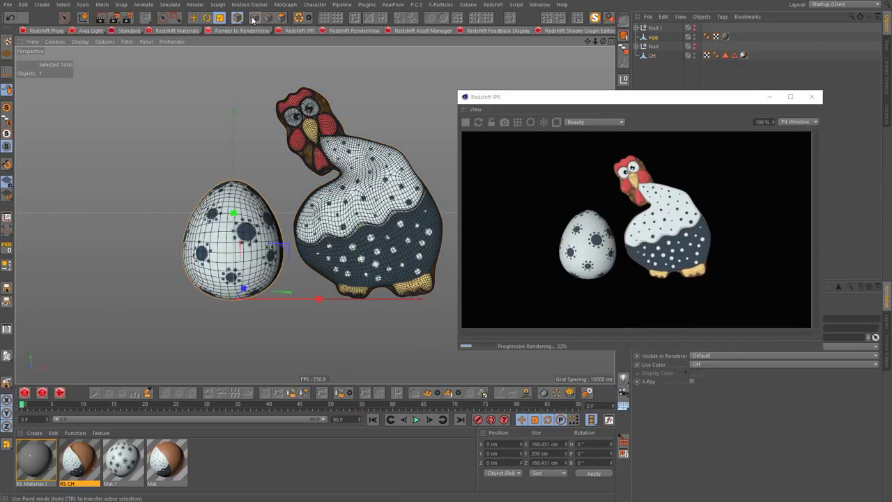
{"action": "key", "text": "r"}
{"action": "mouse_move", "coordinate": [279, 251]}
{"action": "left_mouse_down"}
{"action": "mouse_move", "coordinate": [276, 269]}
{"action": "mouse_move", "coordinate": [301, 302]}
{"action": "left_mouse_up"}
{"action": "key", "text": "e"}
{"action": "left_click_drag", "start_coordinate": [677, 97], "coordinate": [732, 174]}
- Add a floor plane and a copy rotated 90° upright as a back wall
{"action": "left_click", "coordinate": [623, 101]}
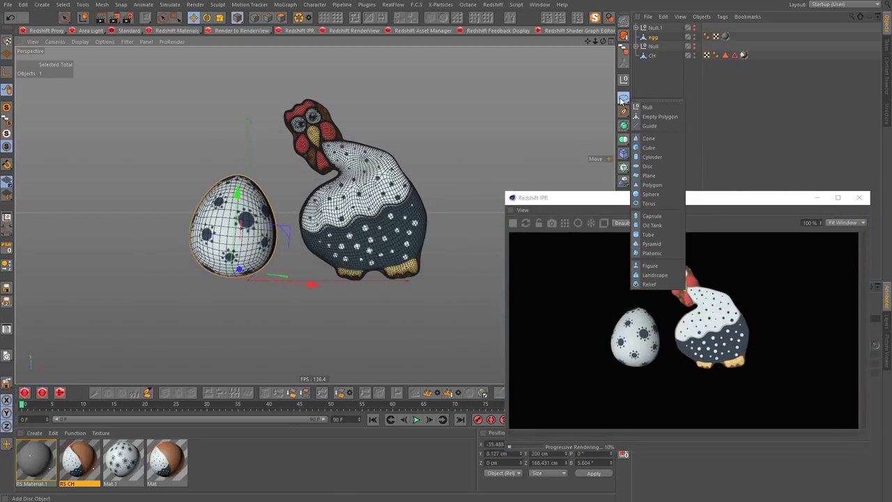
{"action": "left_click", "coordinate": [653, 179]}
{"action": "mouse_move", "coordinate": [332, 235]}
{"action": "left_mouse_down", "text": "alt"}
{"action": "mouse_move", "coordinate": [249, 244]}
{"action": "mouse_move", "coordinate": [326, 236]}
{"action": "mouse_move", "coordinate": [125, 199]}
{"action": "left_mouse_up", "text": "alt"}
{"action": "key", "text": "r"}
{"action": "left_click_drag", "start_coordinate": [199, 237], "coordinate": [200, 181]}
{"action": "key", "text": "e"}
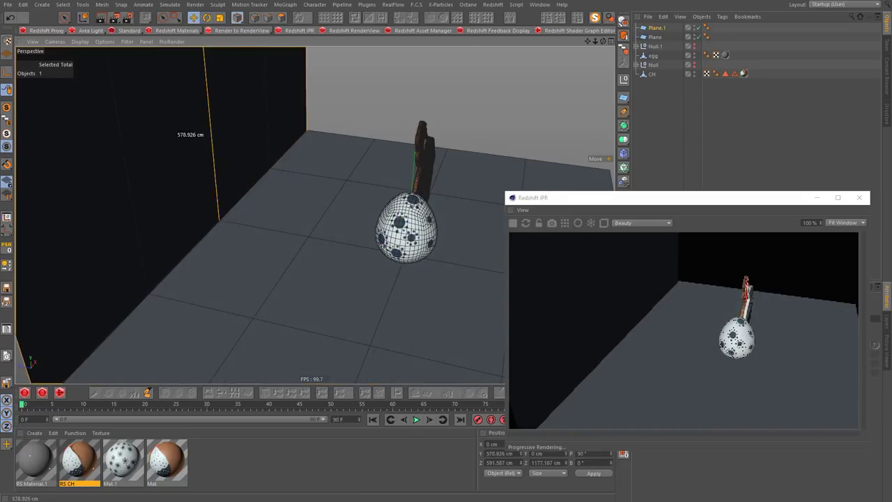
{"action": "left_click_drag", "start_coordinate": [279, 209], "coordinate": [396, 245], "text": "alt"}
- Select the floor plane and close the IPR render preview window
{"action": "scroll", "coordinate": [395, 246], "scroll_direction": "up", "scroll_amount": 3}
{"action": "scroll", "coordinate": [364, 279], "scroll_direction": "down", "scroll_amount": 5}
{"action": "scroll", "coordinate": [305, 310], "scroll_direction": "down", "scroll_amount": 3}
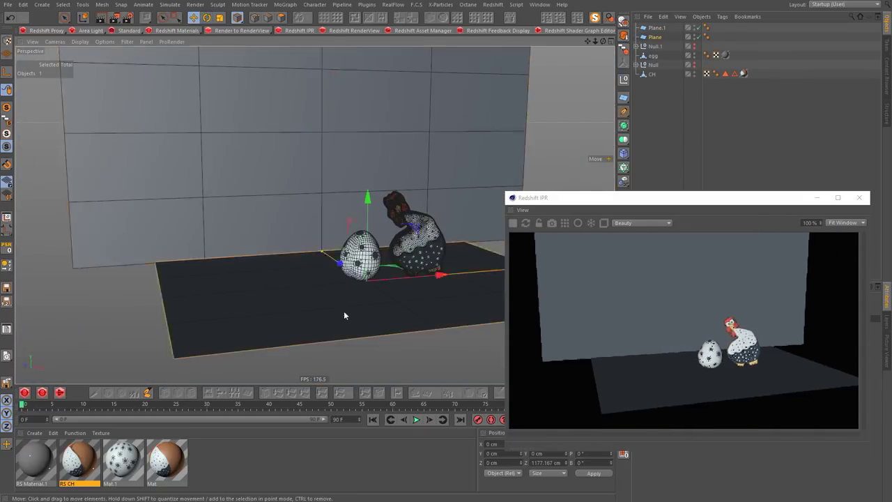
{"action": "left_click", "coordinate": [305, 309]}
{"action": "scroll", "coordinate": [509, 290], "scroll_direction": "up", "scroll_amount": 2}
{"action": "left_click_drag", "start_coordinate": [581, 197], "coordinate": [160, 70]}
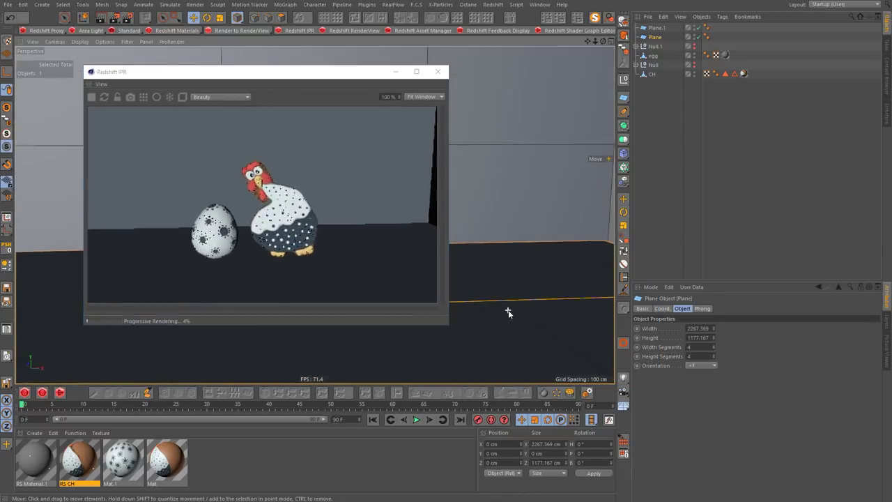
{"action": "scroll", "coordinate": [509, 311], "scroll_direction": "up", "scroll_amount": 3}
{"action": "left_click", "coordinate": [516, 132]}
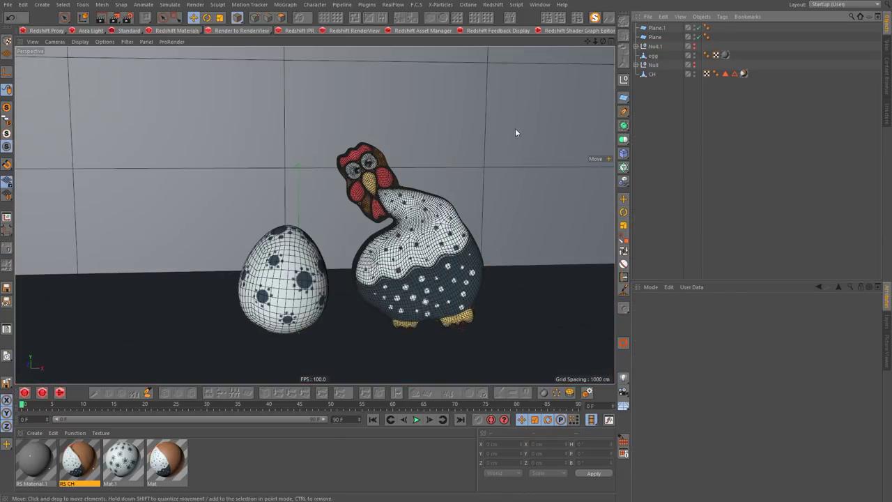
- Add a cube and stretch it into a wide, flat, deep box shape
{"action": "left_click", "coordinate": [628, 103]}
{"action": "left_click", "coordinate": [649, 147]}
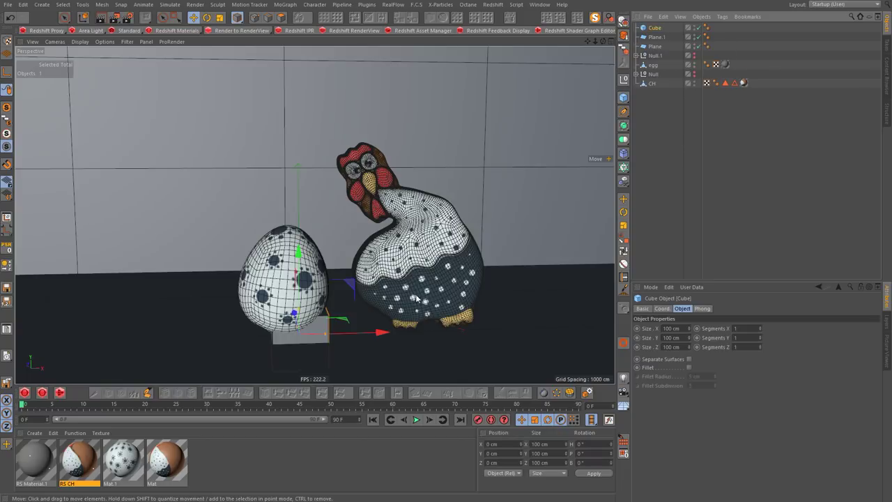
{"action": "mouse_move", "coordinate": [298, 252]}
{"action": "left_mouse_down"}
{"action": "mouse_move", "coordinate": [298, 182]}
{"action": "mouse_move", "coordinate": [310, 190]}
{"action": "mouse_move", "coordinate": [379, 179]}
{"action": "mouse_move", "coordinate": [254, 165]}
{"action": "mouse_move", "coordinate": [271, 159]}
{"action": "left_mouse_up"}
{"action": "left_click_drag", "start_coordinate": [326, 148], "coordinate": [336, 144]}
{"action": "left_click_drag", "start_coordinate": [264, 175], "coordinate": [307, 183], "text": "alt"}
- Make the cube editable and inset its top face by 9 cm with Extrude Inner
{"action": "left_click", "coordinate": [625, 22]}
{"action": "left_click", "coordinate": [281, 17]}
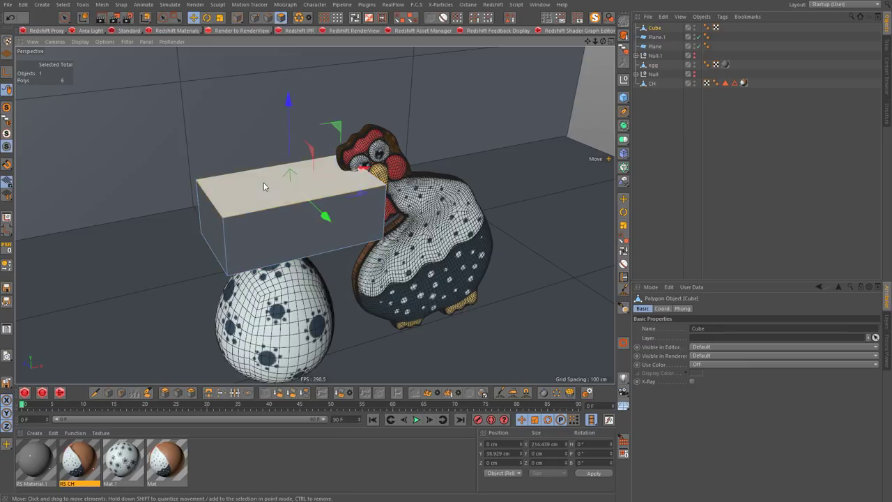
{"action": "left_click", "coordinate": [263, 182]}
{"action": "key", "text": "i"}
{"action": "left_click_drag", "start_coordinate": [334, 229], "coordinate": [324, 201]}
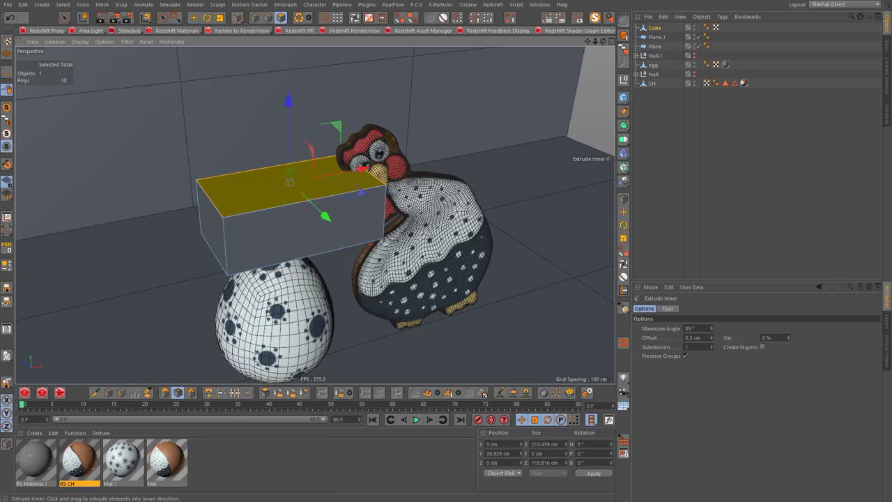
{"action": "middle_click", "coordinate": [290, 105]}
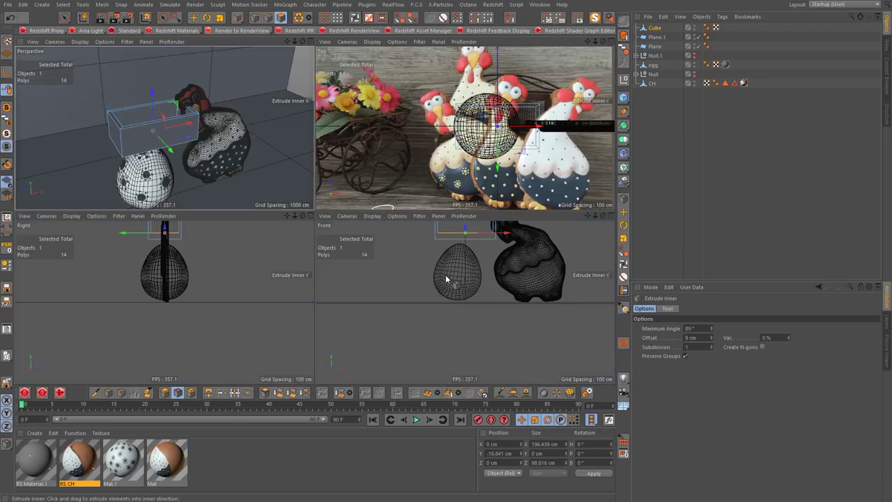
{"action": "middle_click", "coordinate": [384, 235]}
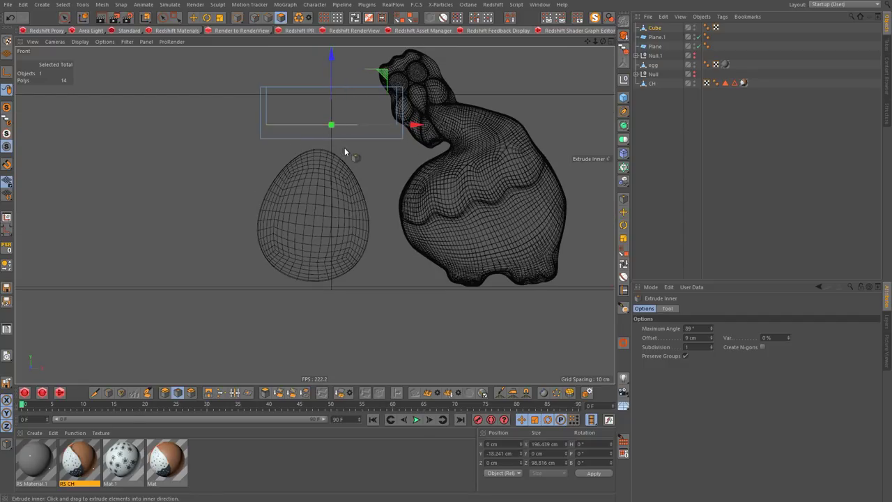
{"action": "middle_click", "coordinate": [343, 154]}
{"action": "middle_click", "coordinate": [342, 155]}
{"action": "mouse_move", "coordinate": [279, 200]}
{"action": "left_mouse_down", "text": "alt"}
{"action": "mouse_move", "coordinate": [396, 237]}
{"action": "mouse_move", "coordinate": [292, 204]}
{"action": "mouse_move", "coordinate": [316, 230]}
{"action": "mouse_move", "coordinate": [391, 202]}
{"action": "left_mouse_up", "text": "alt"}
{"action": "right_click_drag", "start_coordinate": [390, 202], "coordinate": [405, 197], "text": "alt"}
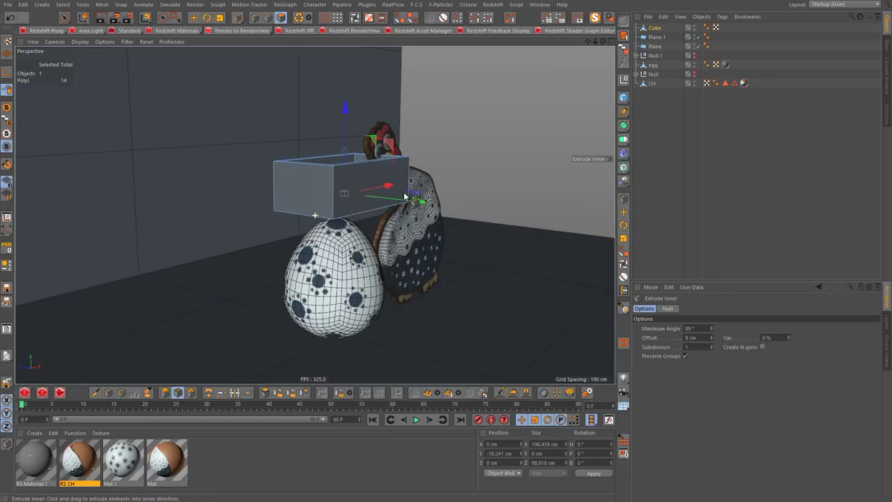
{"action": "left_click_drag", "start_coordinate": [405, 197], "coordinate": [457, 248], "text": "alt"}
- Scale the box around the egg and tilt the egg inside it
{"action": "key", "text": "e"}
{"action": "left_click", "coordinate": [396, 281]}
{"action": "mouse_move", "coordinate": [396, 281]}
{"action": "left_mouse_down", "text": "alt"}
{"action": "mouse_move", "coordinate": [464, 226]}
{"action": "mouse_move", "coordinate": [195, 250]}
{"action": "mouse_move", "coordinate": [344, 260]}
{"action": "mouse_move", "coordinate": [345, 309]}
{"action": "mouse_move", "coordinate": [355, 273]}
{"action": "mouse_move", "coordinate": [342, 299]}
{"action": "mouse_move", "coordinate": [330, 291]}
{"action": "left_mouse_up", "text": "alt"}
{"action": "left_click", "coordinate": [348, 296]}
{"action": "key", "text": "t"}
{"action": "key", "text": "e"}
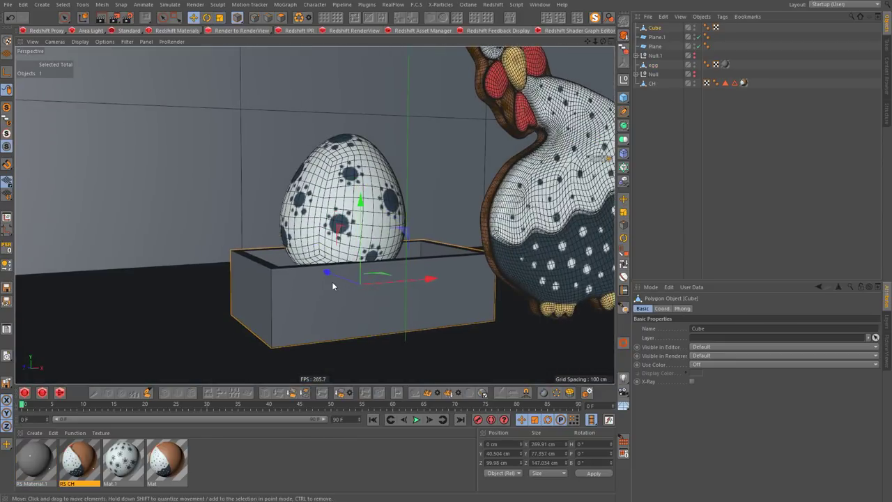
{"action": "left_click", "coordinate": [128, 167]}
{"action": "key", "text": "t"}
{"action": "mouse_move", "coordinate": [128, 167]}
{"action": "left_mouse_down", "text": "alt"}
{"action": "mouse_move", "coordinate": [359, 210]}
{"action": "mouse_move", "coordinate": [335, 265]}
{"action": "mouse_move", "coordinate": [349, 272]}
{"action": "mouse_move", "coordinate": [342, 280]}
{"action": "left_mouse_up", "text": "alt"}
{"action": "key", "text": "r"}
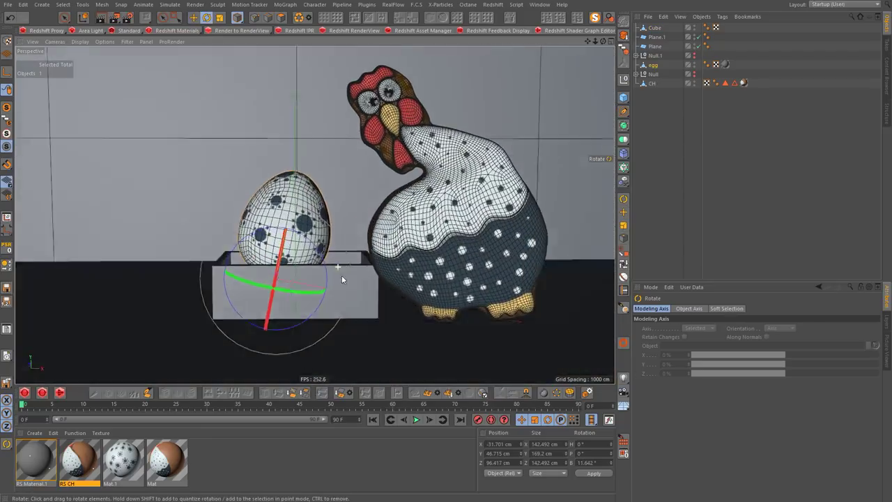
{"action": "key", "text": "F4"}
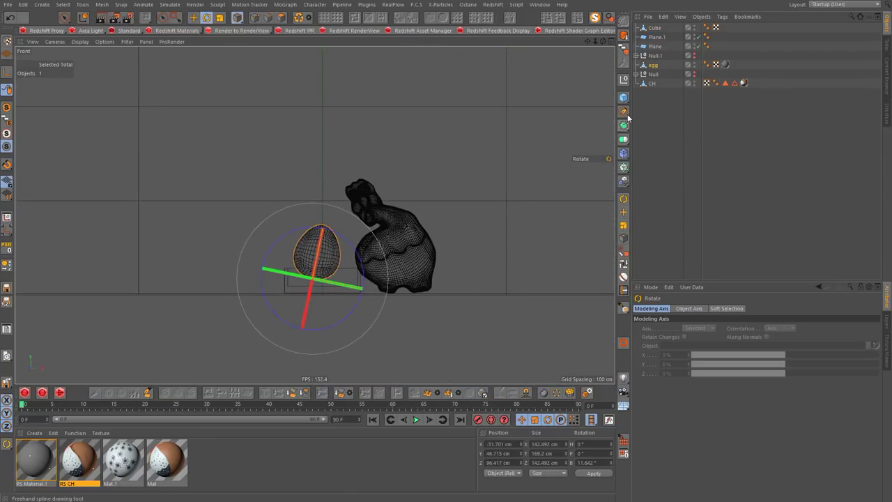
- Sketch a freehand looping spline above the chicken and egg in Front view
{"action": "left_click", "coordinate": [625, 112]}
{"action": "left_click", "coordinate": [650, 143]}
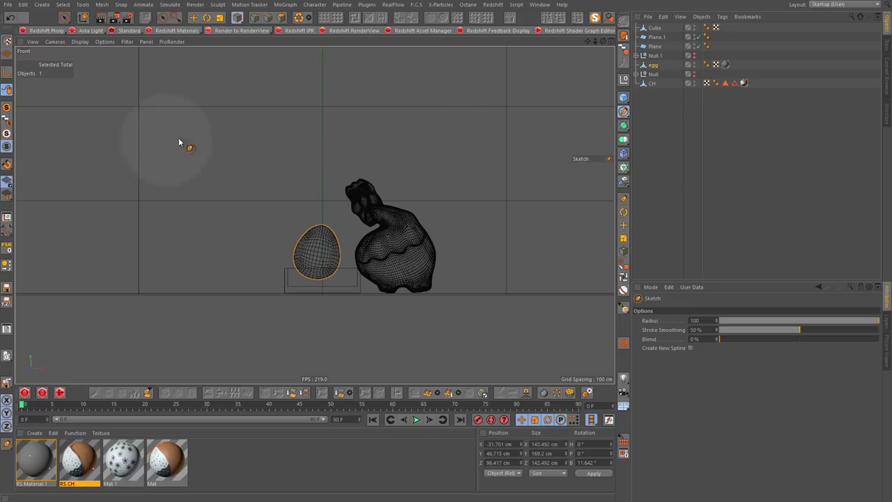
{"action": "left_click_drag", "start_coordinate": [335, 153], "coordinate": [469, 109]}
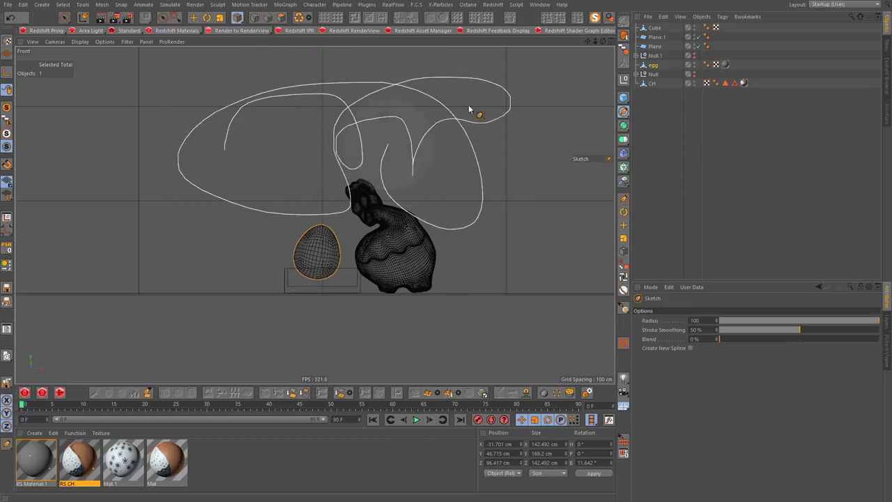
{"action": "mouse_move", "coordinate": [350, 161]}
{"action": "left_mouse_down"}
{"action": "mouse_move", "coordinate": [175, 265]}
{"action": "mouse_move", "coordinate": [428, 169]}
{"action": "mouse_move", "coordinate": [394, 181]}
{"action": "mouse_move", "coordinate": [293, 170]}
{"action": "mouse_move", "coordinate": [429, 192]}
{"action": "mouse_move", "coordinate": [349, 97]}
{"action": "left_mouse_up"}
{"action": "key", "text": "F5"}
{"action": "key", "text": "F1"}
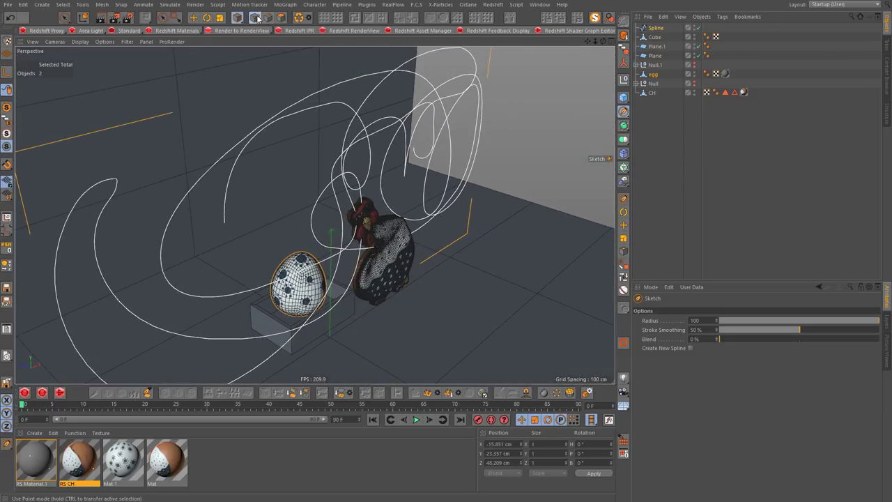
- Reshape the sketched curve by moving its points in Point mode
{"action": "left_click", "coordinate": [256, 17]}
{"action": "left_click", "coordinate": [191, 19]}
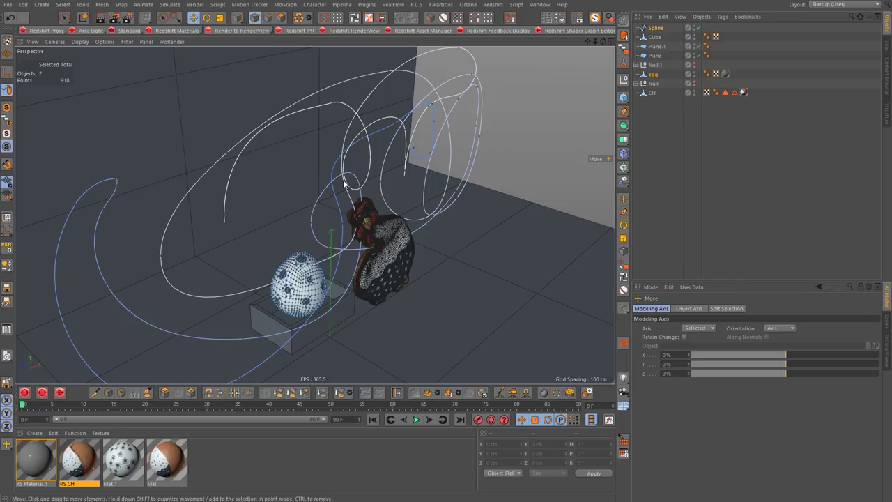
{"action": "left_click", "coordinate": [406, 170]}
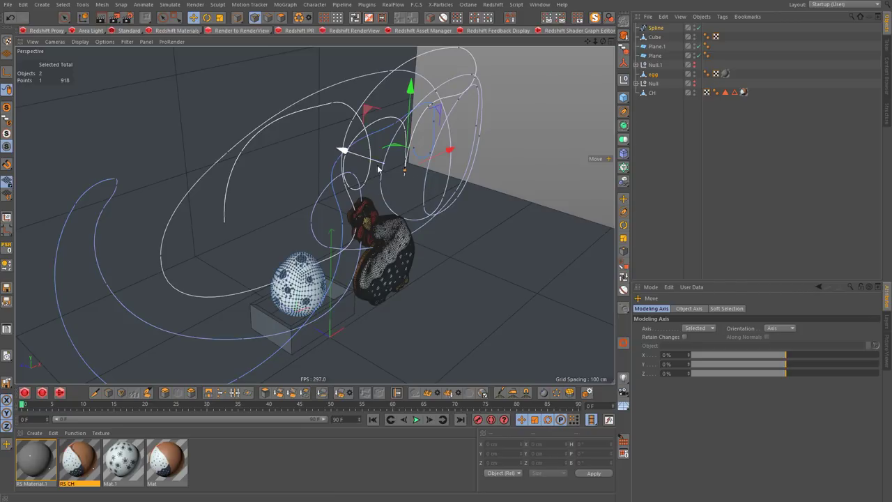
{"action": "left_click_drag", "start_coordinate": [326, 146], "coordinate": [288, 134]}
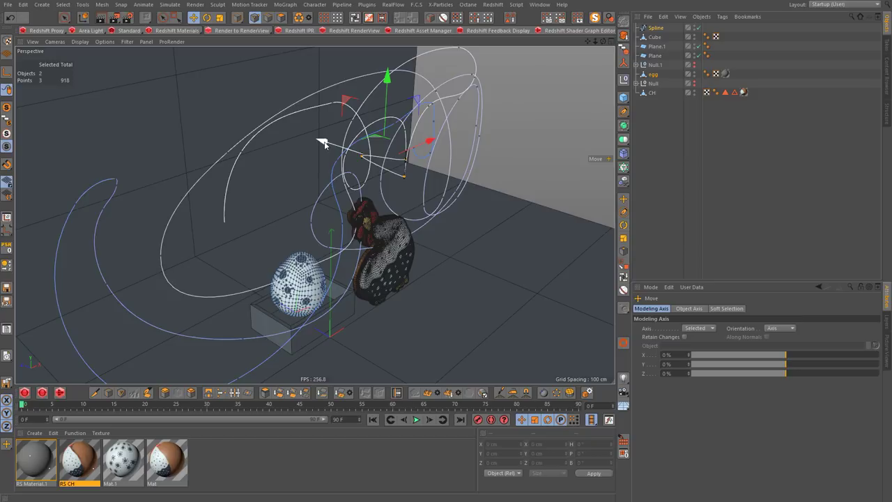
{"action": "mouse_move", "coordinate": [324, 145]}
{"action": "left_mouse_down"}
{"action": "mouse_move", "coordinate": [319, 117]}
{"action": "mouse_move", "coordinate": [355, 110]}
{"action": "mouse_move", "coordinate": [335, 162]}
{"action": "mouse_move", "coordinate": [357, 185]}
{"action": "left_mouse_up"}
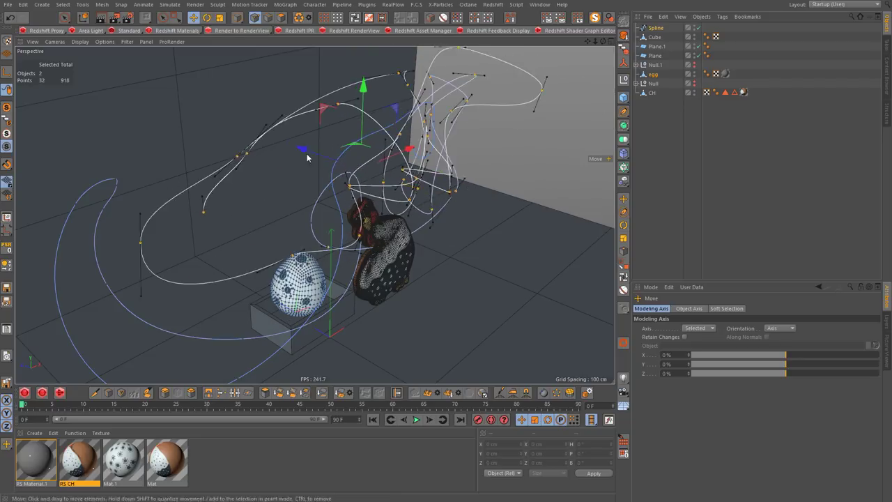
- Shrink the spline and add a new 400 by 232.362 cm plane raised above the crate
{"action": "left_click_drag", "start_coordinate": [357, 185], "coordinate": [202, 21], "text": "alt"}
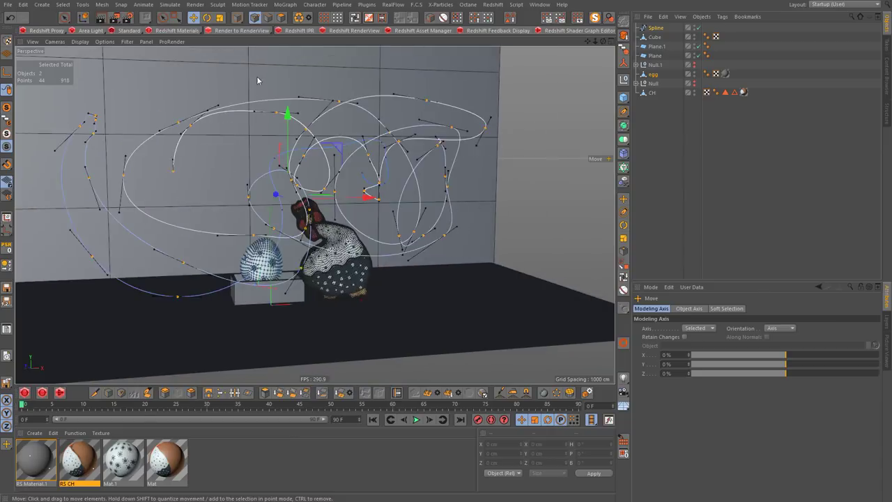
{"action": "key", "text": "t"}
{"action": "mouse_move", "coordinate": [202, 21]}
{"action": "left_mouse_down", "text": "alt"}
{"action": "mouse_move", "coordinate": [483, 237]}
{"action": "mouse_move", "coordinate": [313, 214]}
{"action": "mouse_move", "coordinate": [345, 100]}
{"action": "left_mouse_up", "text": "alt"}
{"action": "key", "text": "e"}
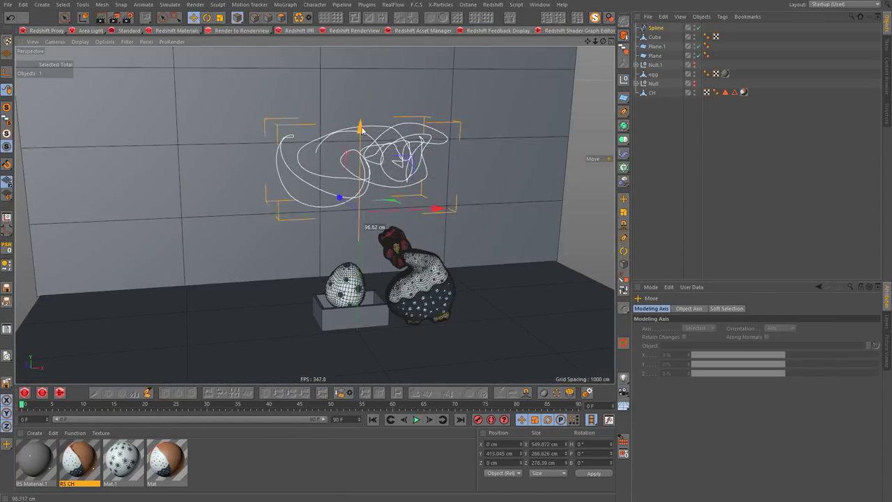
{"action": "left_click", "coordinate": [624, 97]}
{"action": "mouse_move", "coordinate": [364, 331]}
{"action": "left_mouse_down", "text": "alt"}
{"action": "mouse_move", "coordinate": [388, 244]}
{"action": "mouse_move", "coordinate": [392, 160]}
{"action": "mouse_move", "coordinate": [425, 292]}
{"action": "mouse_move", "coordinate": [355, 204]}
{"action": "mouse_move", "coordinate": [365, 250]}
{"action": "left_mouse_up", "text": "alt"}
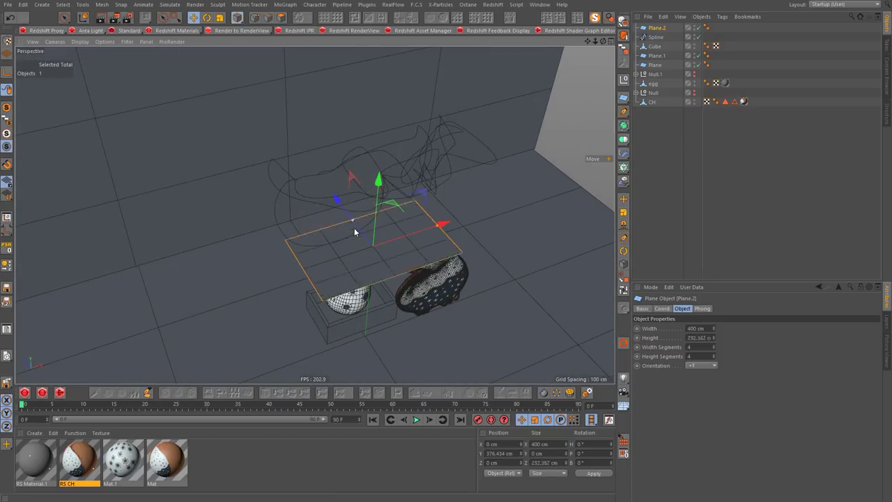
- Give Plane.2 1 height segment and 1000 width segments, forming a thin 400 by 3.183 cm strip
{"action": "scroll", "coordinate": [365, 255], "scroll_direction": "up", "scroll_amount": 5}
{"action": "scroll", "coordinate": [407, 243], "scroll_direction": "up", "scroll_amount": 5}
{"action": "scroll", "coordinate": [362, 243], "scroll_direction": "up", "scroll_amount": 3}
{"action": "left_click_drag", "start_coordinate": [714, 357], "coordinate": [704, 357]}
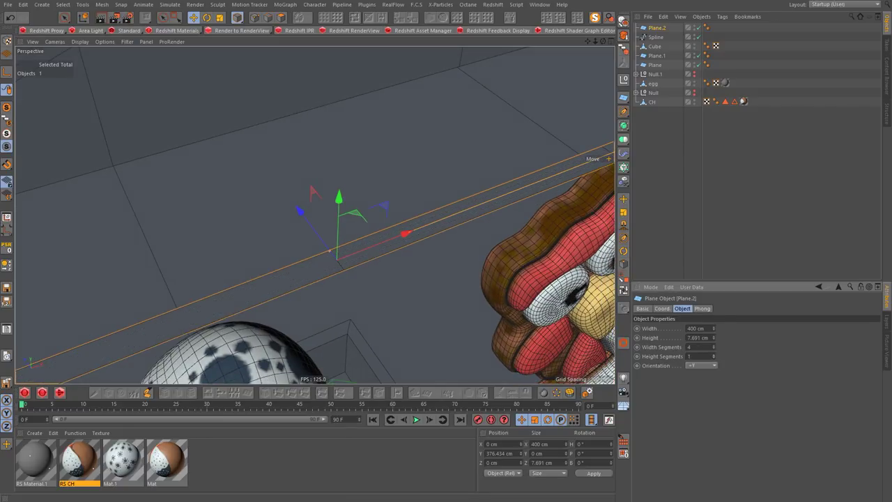
{"action": "type", "text": "00"}
{"action": "key", "text": "Return"}
{"action": "mouse_move", "coordinate": [414, 241]}
{"action": "left_mouse_down", "text": "alt"}
{"action": "mouse_move", "coordinate": [362, 246]}
{"action": "mouse_move", "coordinate": [358, 186]}
{"action": "left_mouse_up", "text": "alt"}
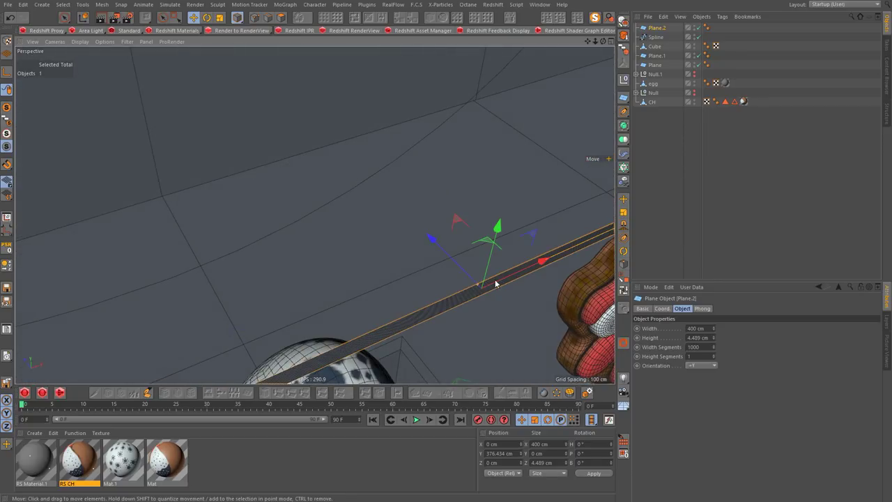
{"action": "left_click_drag", "start_coordinate": [356, 183], "coordinate": [390, 210], "text": "alt"}
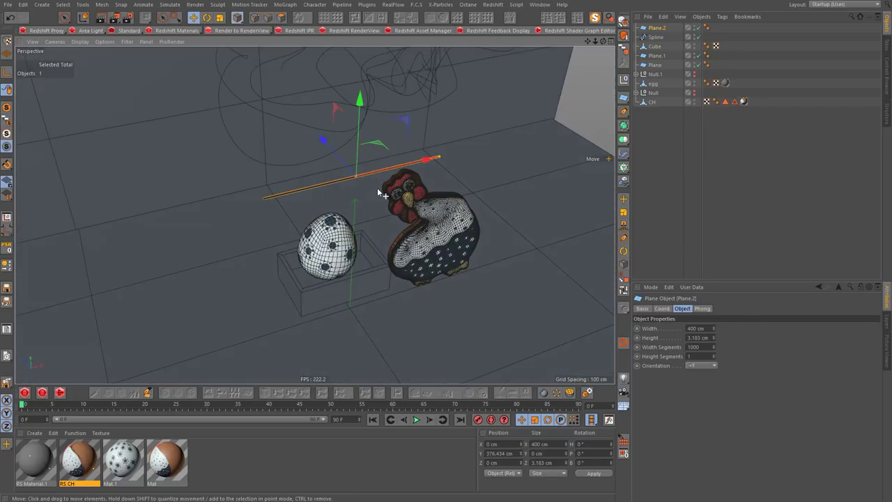
- Wrap the strip plane along the spline, merge it into one object, and group it under a null
{"action": "left_click", "coordinate": [658, 28]}
{"action": "left_click", "coordinate": [624, 154]}
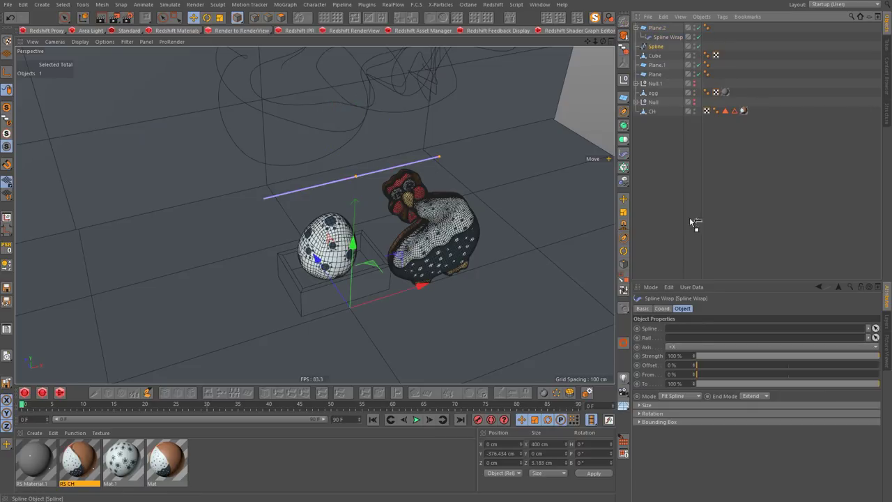
{"action": "mouse_move", "coordinate": [412, 146]}
{"action": "left_mouse_down", "text": "alt"}
{"action": "mouse_move", "coordinate": [375, 115]}
{"action": "mouse_move", "coordinate": [338, 119]}
{"action": "mouse_move", "coordinate": [363, 142]}
{"action": "left_mouse_up", "text": "alt"}
{"action": "left_click_drag", "start_coordinate": [460, 163], "coordinate": [360, 161], "text": "alt"}
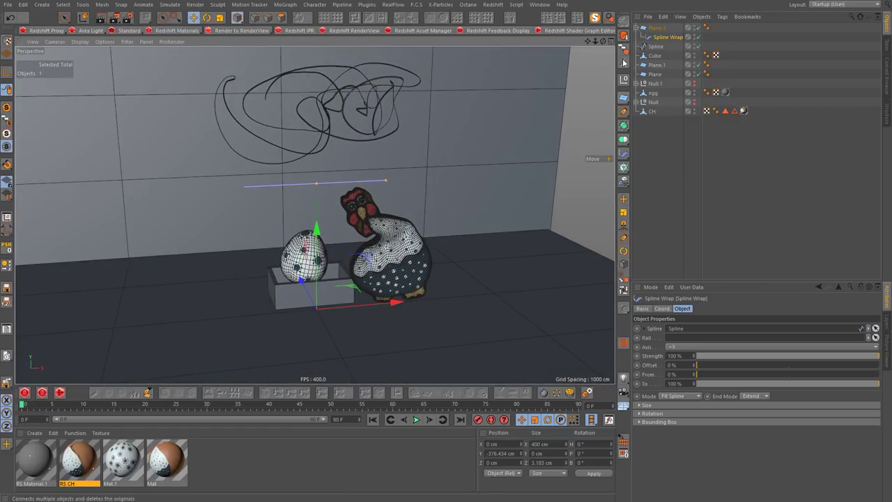
{"action": "left_click", "coordinate": [659, 28]}
{"action": "left_click", "coordinate": [624, 35]}
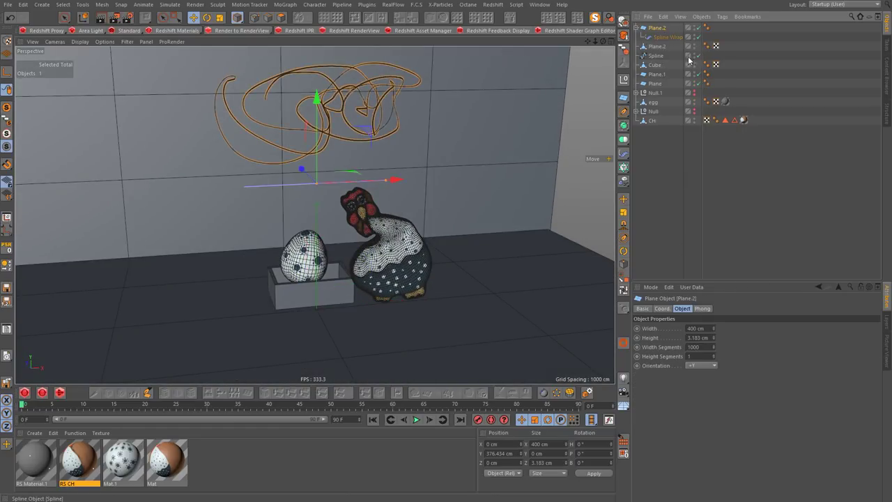
{"action": "key", "text": "alt+g"}
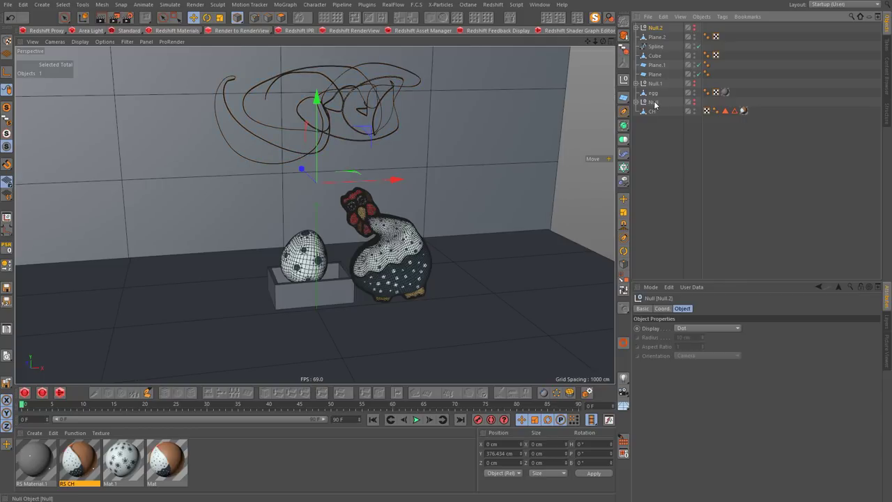
- Remove the spare Null.1 and Null.2 and rename the remaining null 'Buck'
{"action": "left_click_drag", "start_coordinate": [653, 104], "coordinate": [655, 113]}
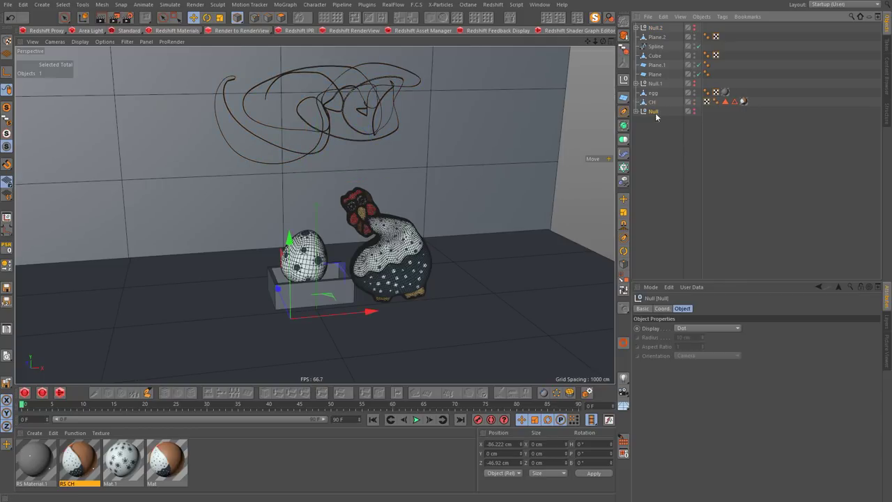
{"action": "left_click_drag", "start_coordinate": [663, 69], "coordinate": [666, 68]}
{"action": "key", "text": "ctrl+z"}
{"action": "key", "text": "ctrl+z"}
{"action": "key", "text": "ctrl+z"}
{"action": "key", "text": "ctrl+z"}
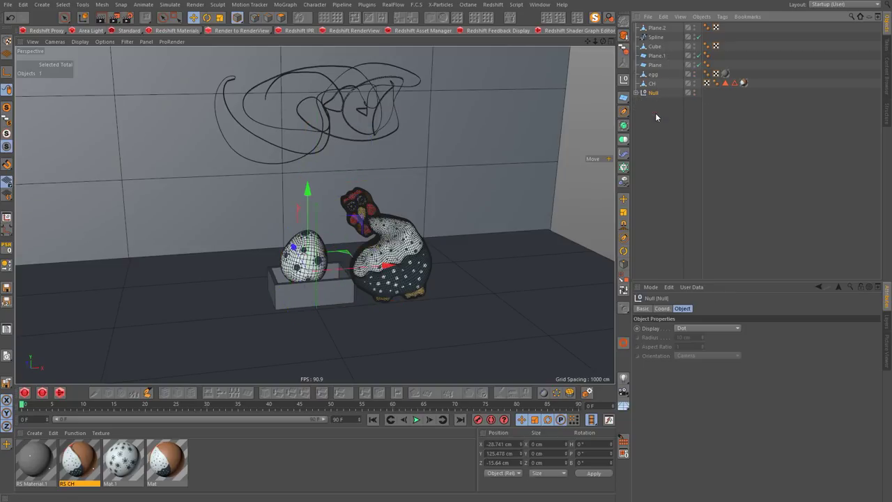
{"action": "double_click", "coordinate": [653, 93]}
{"action": "type", "text": "Buck"}
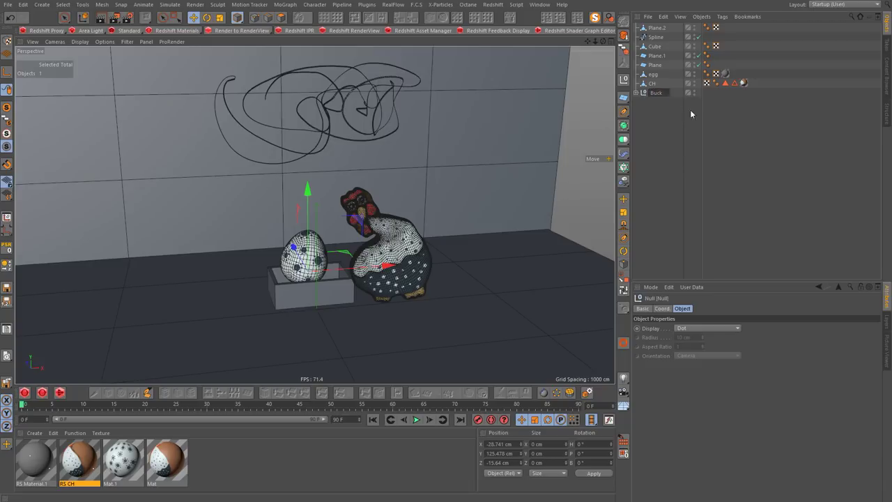
{"action": "key", "text": "Return"}
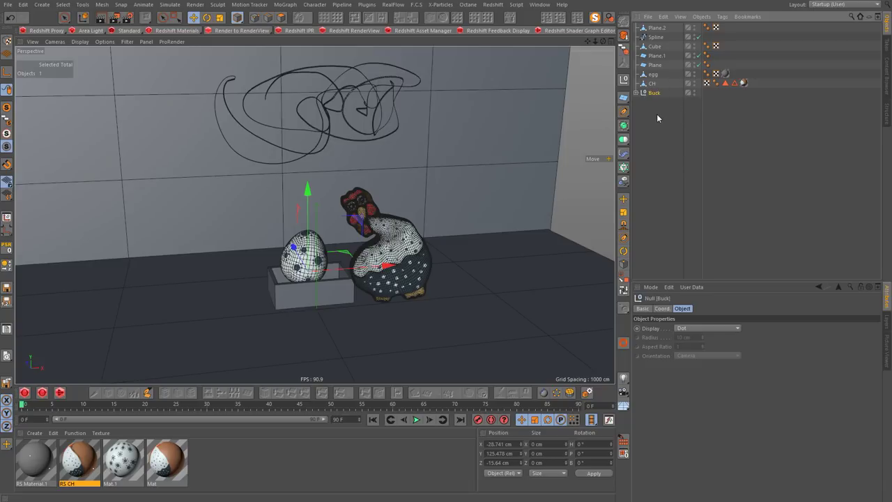
{"action": "mouse_move", "coordinate": [382, 199]}
{"action": "left_mouse_down", "text": "alt"}
{"action": "mouse_move", "coordinate": [351, 131]}
{"action": "mouse_move", "coordinate": [511, 82]}
{"action": "left_mouse_up", "text": "alt"}
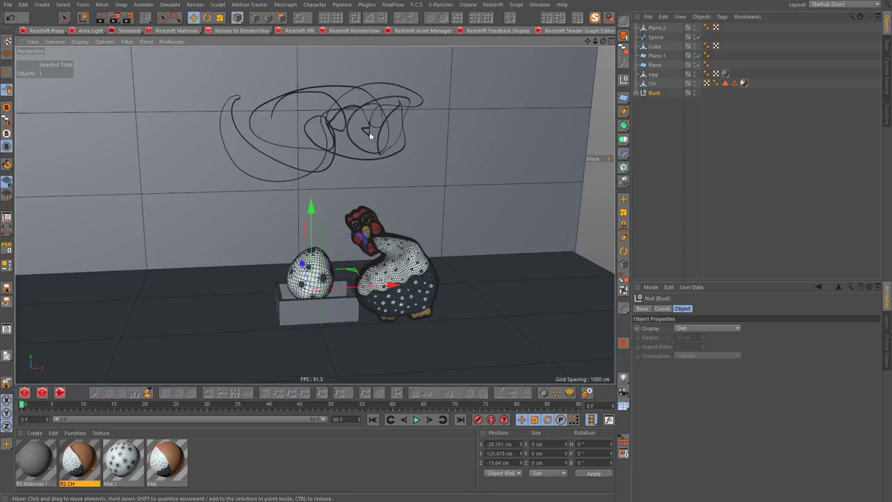
{"action": "left_click", "coordinate": [333, 137]}
- Give the wall and floor planes Collider Body tags and make scribble Plane.2 a soft body
{"action": "mouse_move", "coordinate": [334, 137]}
{"action": "left_mouse_down", "text": "alt"}
{"action": "mouse_move", "coordinate": [329, 124]}
{"action": "mouse_move", "coordinate": [338, 136]}
{"action": "left_mouse_up", "text": "alt"}
{"action": "left_click", "coordinate": [660, 56]}
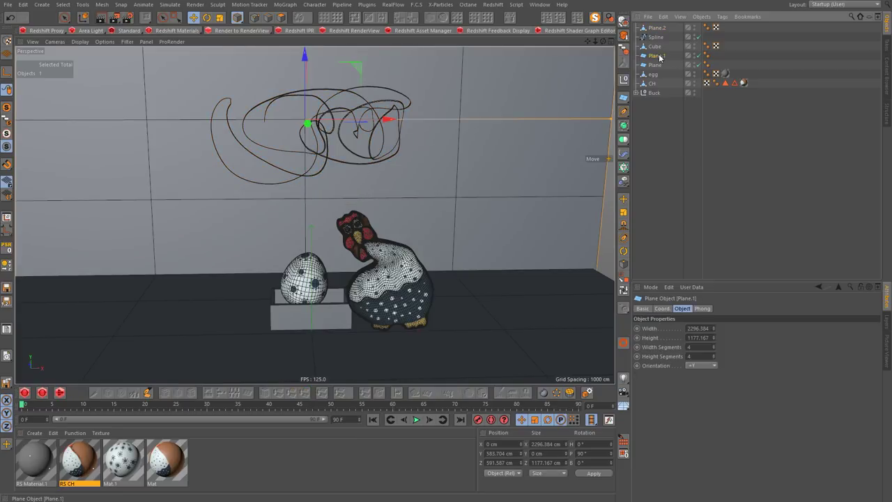
{"action": "left_click", "coordinate": [659, 65], "text": "shift"}
{"action": "right_click", "coordinate": [661, 55]}
{"action": "mouse_move", "coordinate": [691, 161]}
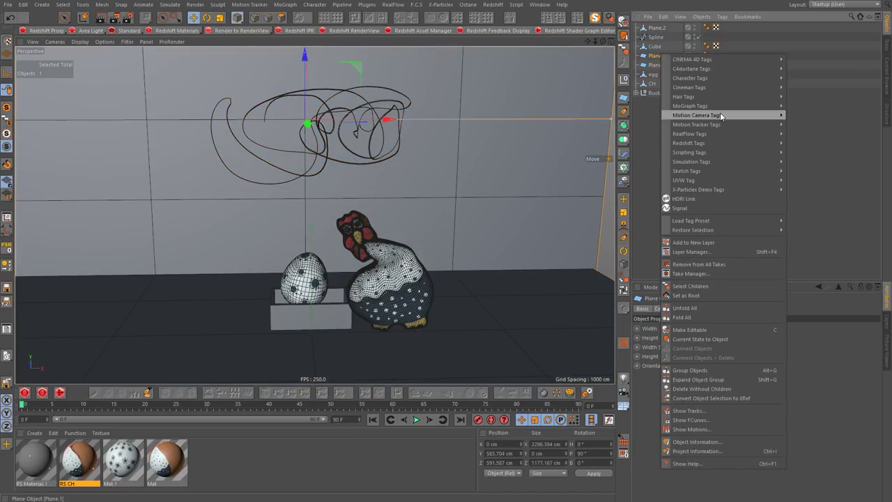
{"action": "left_click", "coordinate": [808, 174]}
{"action": "left_click_drag", "start_coordinate": [707, 59], "coordinate": [730, 67], "text": "ctrl"}
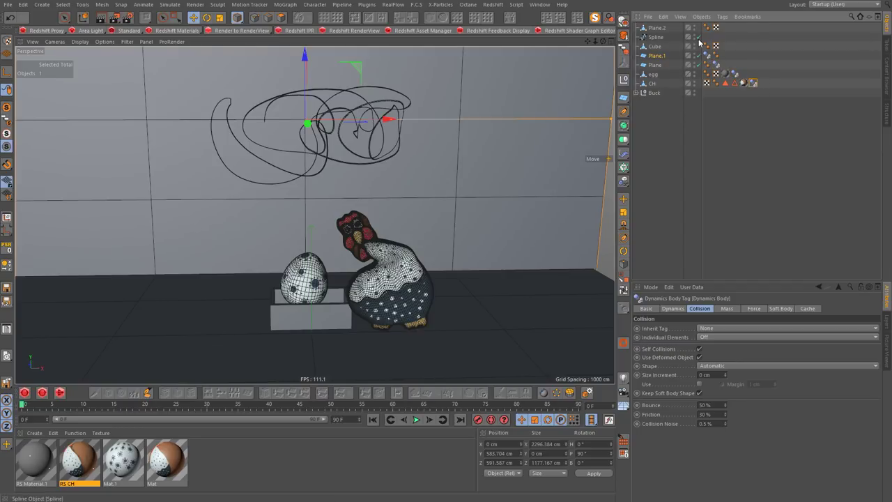
{"action": "right_click", "coordinate": [661, 31]}
{"action": "mouse_move", "coordinate": [691, 136]}
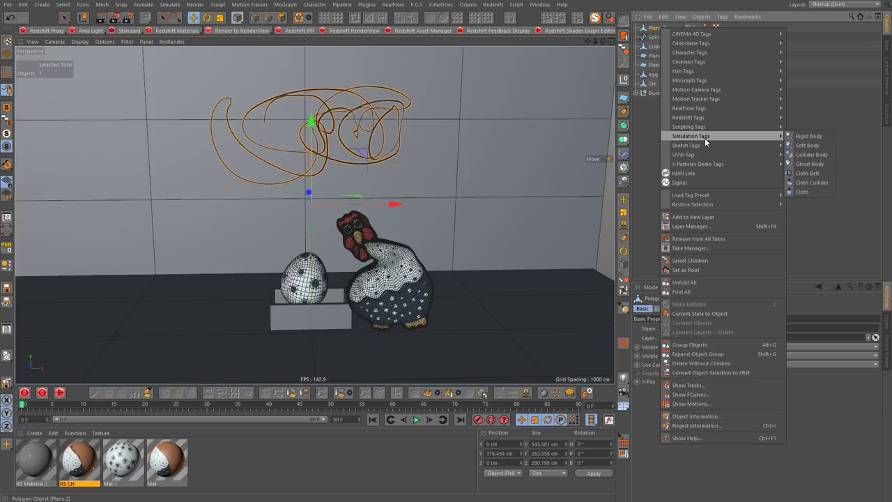
{"action": "left_click", "coordinate": [830, 145]}
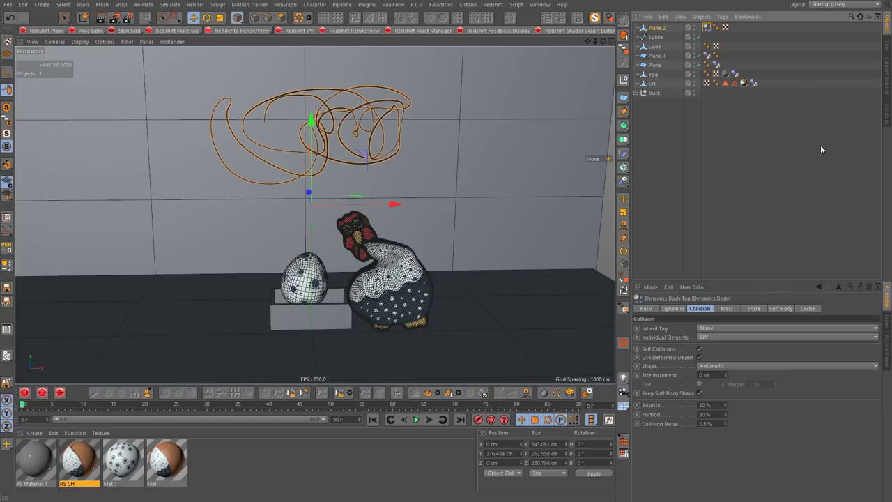
- Review the dynamics tag settings on the crate, floor and wall
{"action": "left_click", "coordinate": [324, 304]}
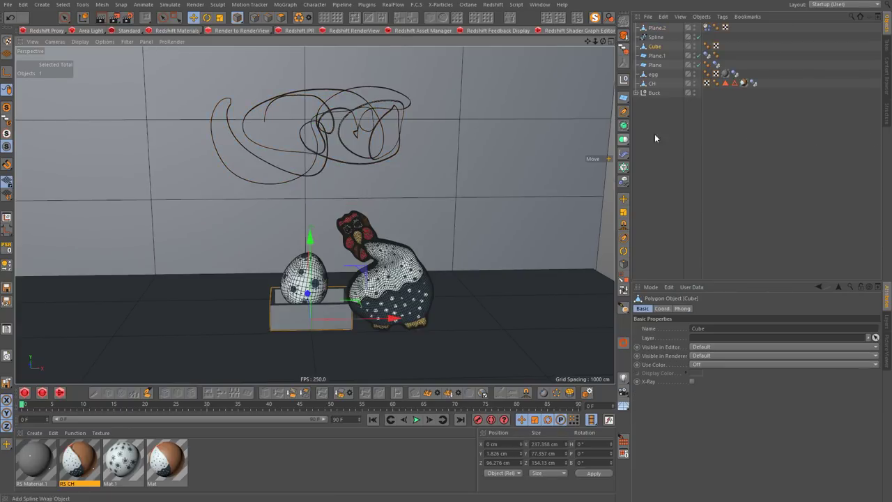
{"action": "left_click", "coordinate": [725, 46]}
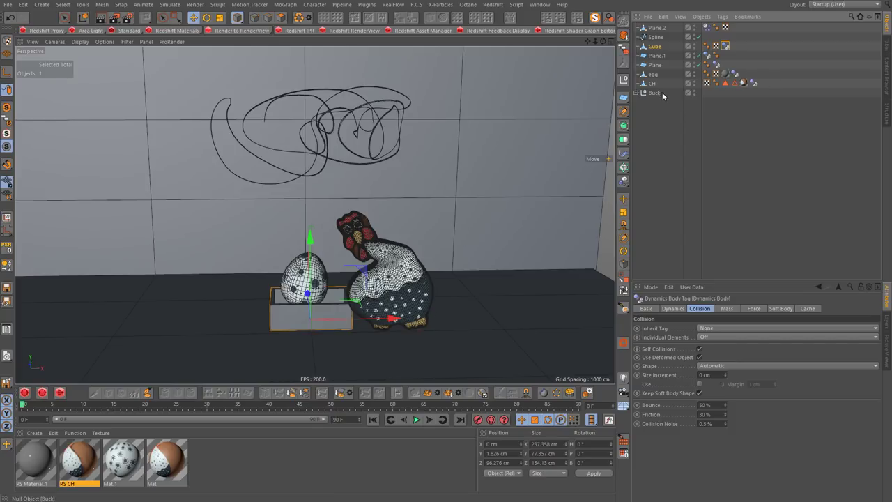
{"action": "left_click", "coordinate": [662, 66]}
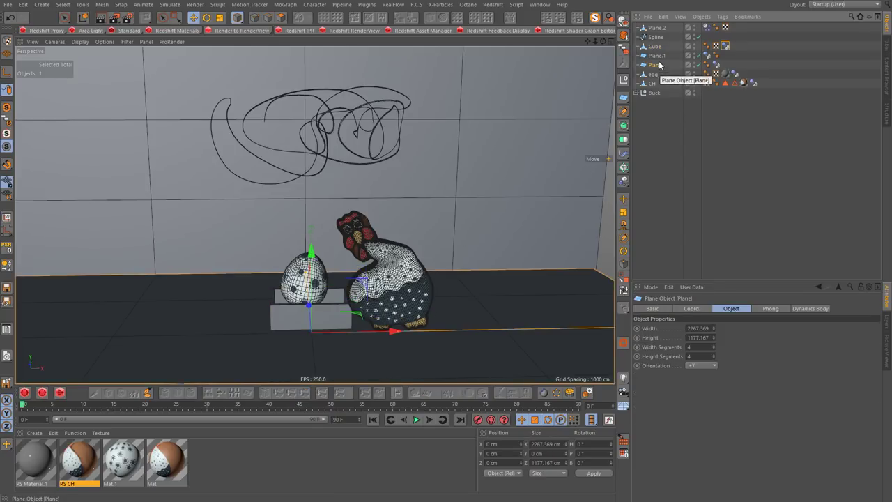
{"action": "left_click", "coordinate": [657, 56]}
{"action": "left_click", "coordinate": [707, 55]}
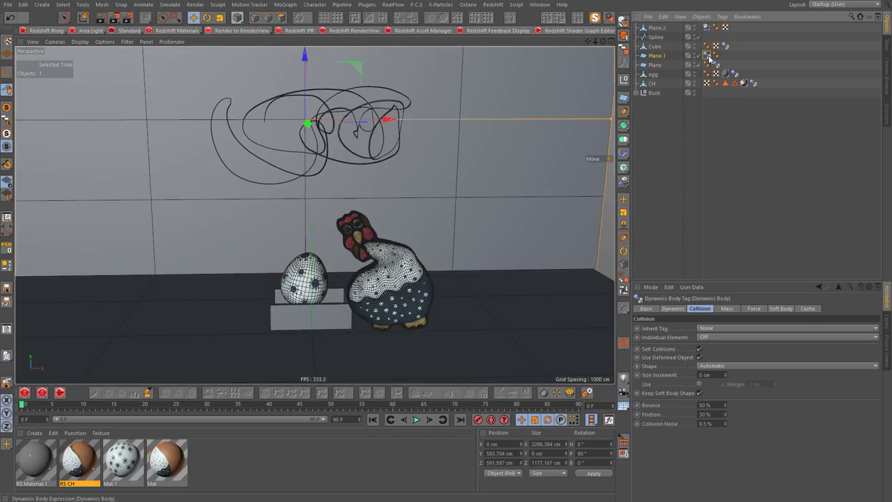
{"action": "left_click", "coordinate": [725, 46]}
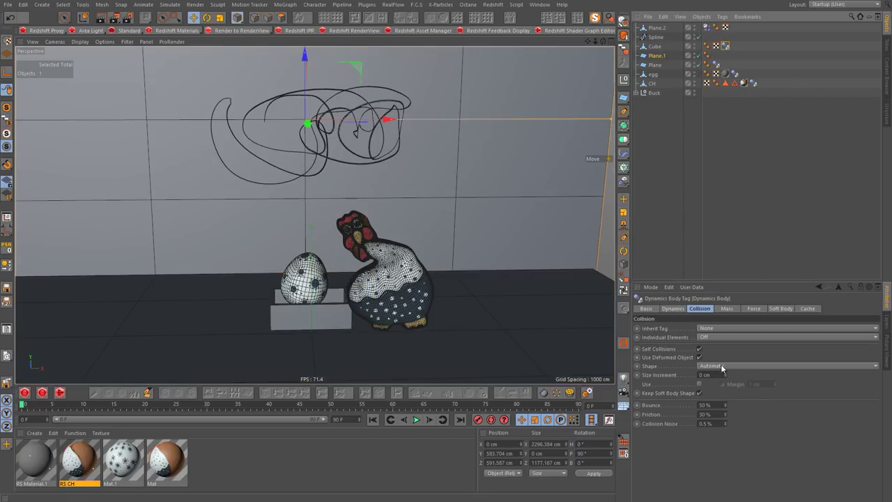
- Play the simulation and disable the Spline object
{"action": "left_click", "coordinate": [415, 421]}
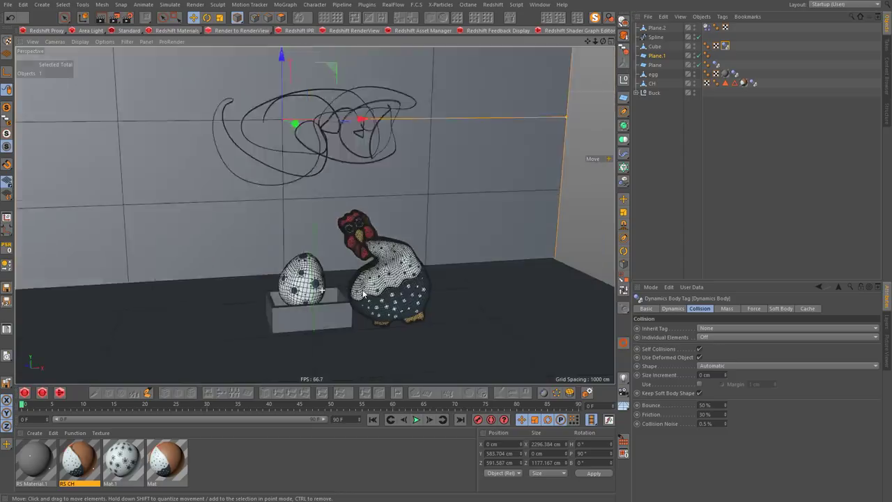
{"action": "left_click", "coordinate": [349, 137]}
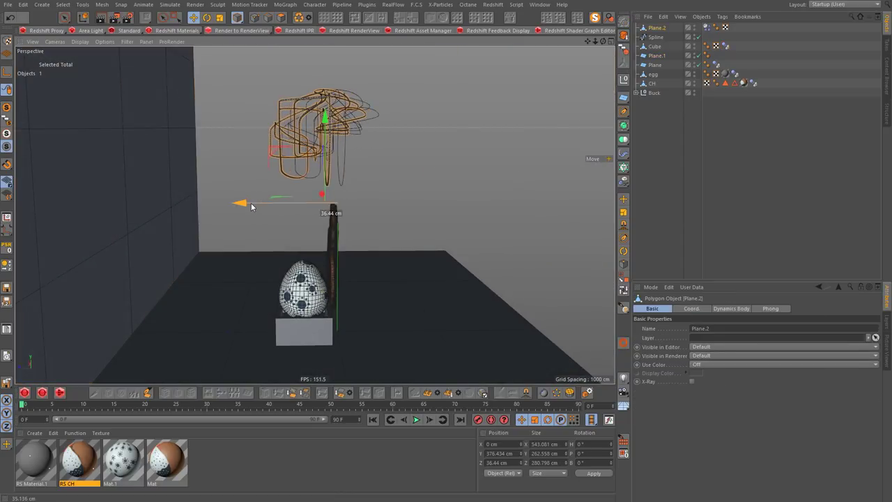
{"action": "left_click", "coordinate": [697, 37]}
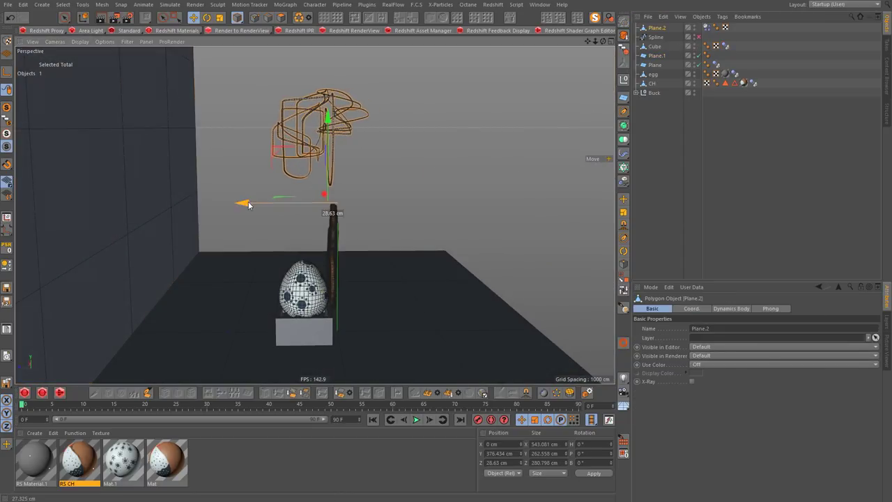
- Preview the simulation, then set the crate's collision shape to Static Mesh
{"action": "left_click", "coordinate": [416, 420]}
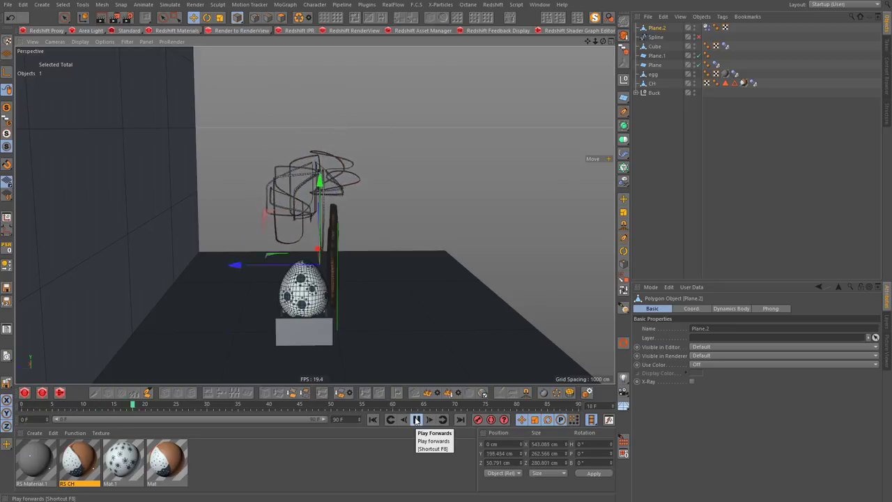
{"action": "left_click_drag", "start_coordinate": [341, 318], "coordinate": [345, 302], "text": "alt"}
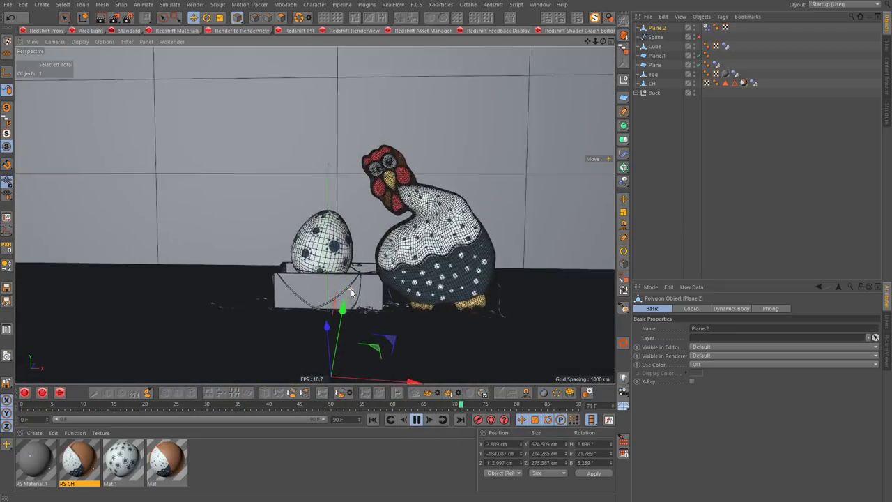
{"action": "left_click_drag", "start_coordinate": [345, 302], "coordinate": [370, 328], "text": "alt"}
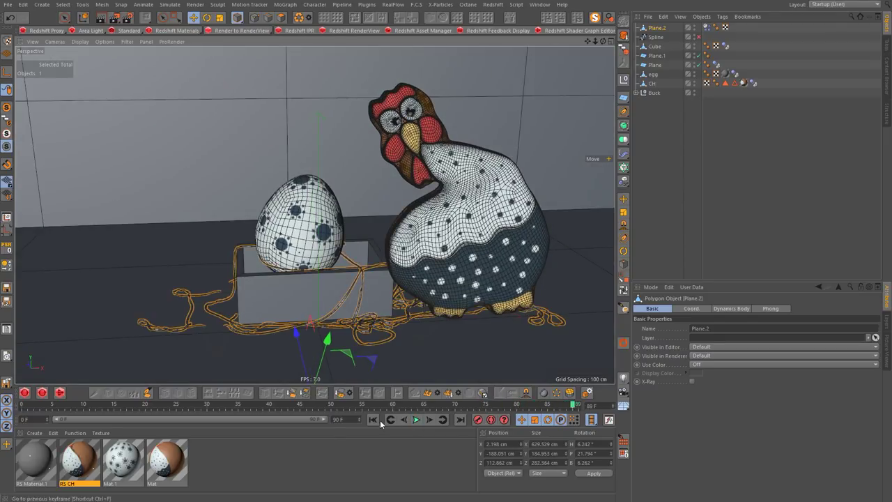
{"action": "left_click", "coordinate": [376, 419]}
{"action": "left_click", "coordinate": [655, 46]}
{"action": "left_click", "coordinate": [726, 46]}
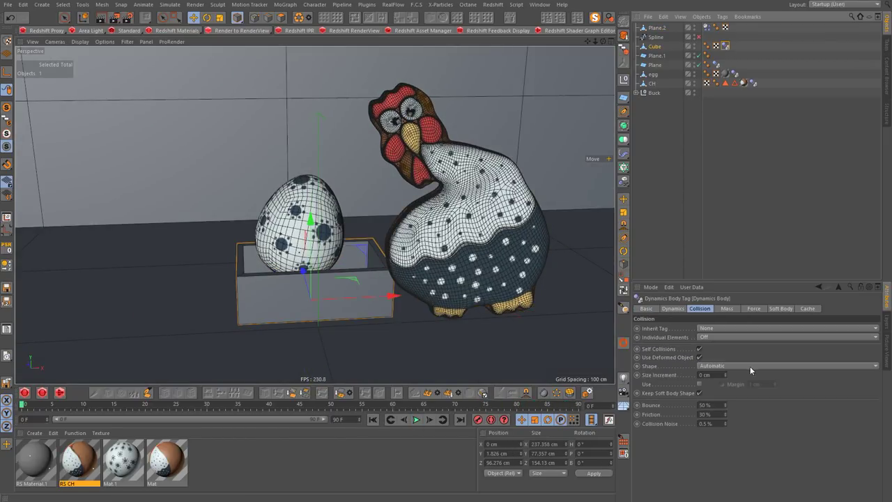
{"action": "left_click", "coordinate": [739, 365]}
{"action": "left_click", "coordinate": [718, 459]}
- Replay the simulation and pause near frame 60 with the rope draped over the crate
{"action": "left_click", "coordinate": [416, 419]}
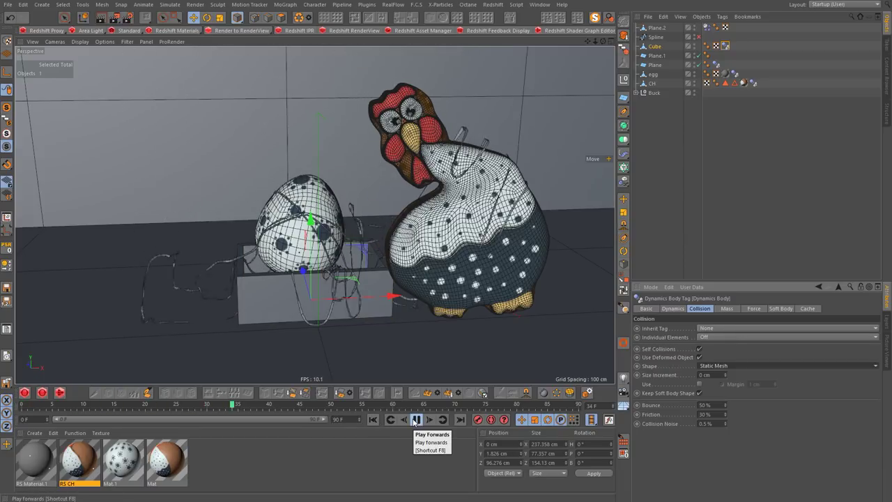
{"action": "left_click", "coordinate": [416, 419]}
{"action": "mouse_move", "coordinate": [390, 265]}
{"action": "left_mouse_down", "text": "alt"}
{"action": "mouse_move", "coordinate": [354, 284]}
{"action": "mouse_move", "coordinate": [423, 304]}
{"action": "mouse_move", "coordinate": [467, 279]}
{"action": "left_mouse_up", "text": "alt"}
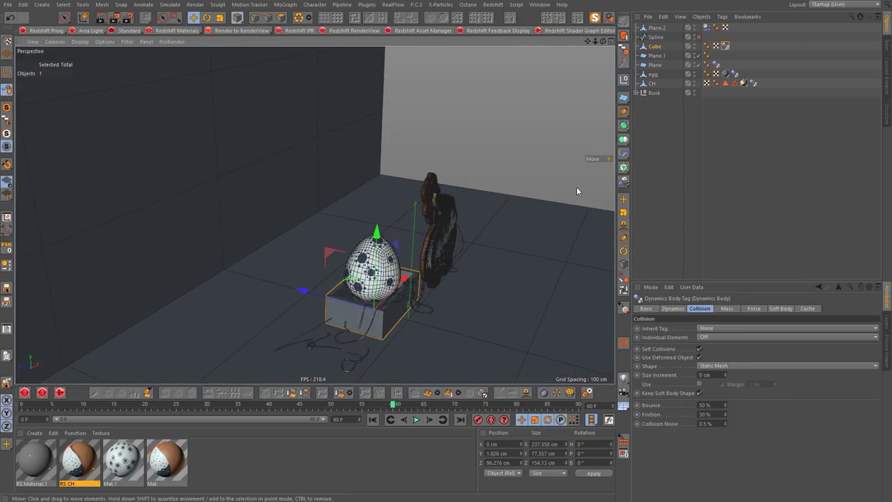
- Add a new cube and stretch it into a tall, narrow post
{"action": "left_click", "coordinate": [624, 99]}
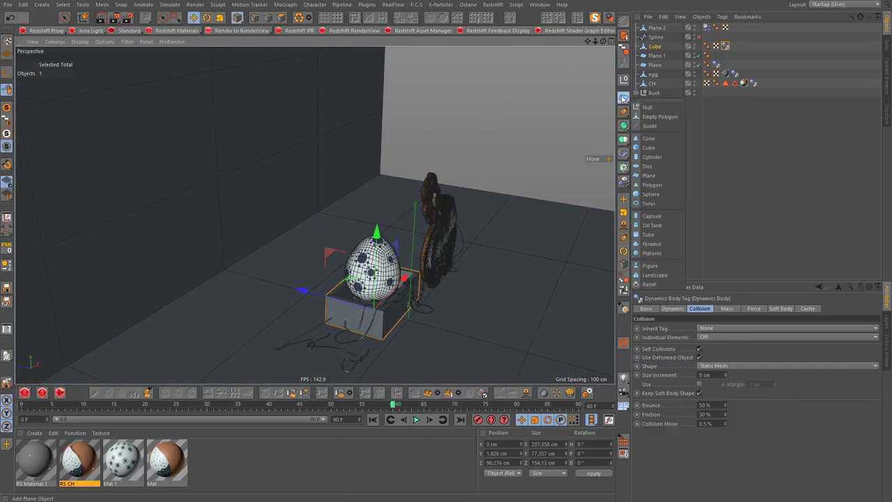
{"action": "left_click", "coordinate": [653, 152]}
{"action": "left_click_drag", "start_coordinate": [418, 209], "coordinate": [453, 205], "text": "alt"}
{"action": "mouse_move", "coordinate": [403, 296]}
{"action": "left_mouse_down"}
{"action": "mouse_move", "coordinate": [401, 239]}
{"action": "mouse_move", "coordinate": [417, 185]}
{"action": "mouse_move", "coordinate": [409, 91]}
{"action": "mouse_move", "coordinate": [412, 135]}
{"action": "left_mouse_up"}
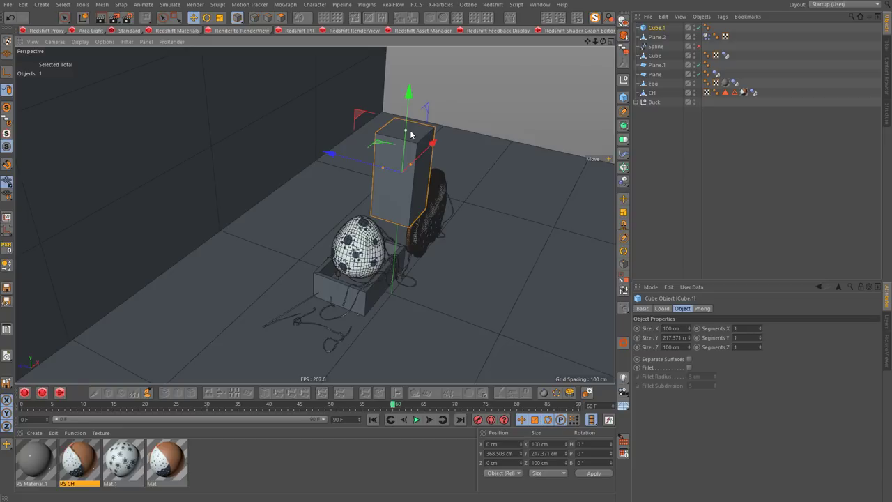
{"action": "mouse_move", "coordinate": [383, 168]}
{"action": "left_mouse_down"}
{"action": "mouse_move", "coordinate": [404, 167]}
{"action": "mouse_move", "coordinate": [339, 152]}
{"action": "left_mouse_up"}
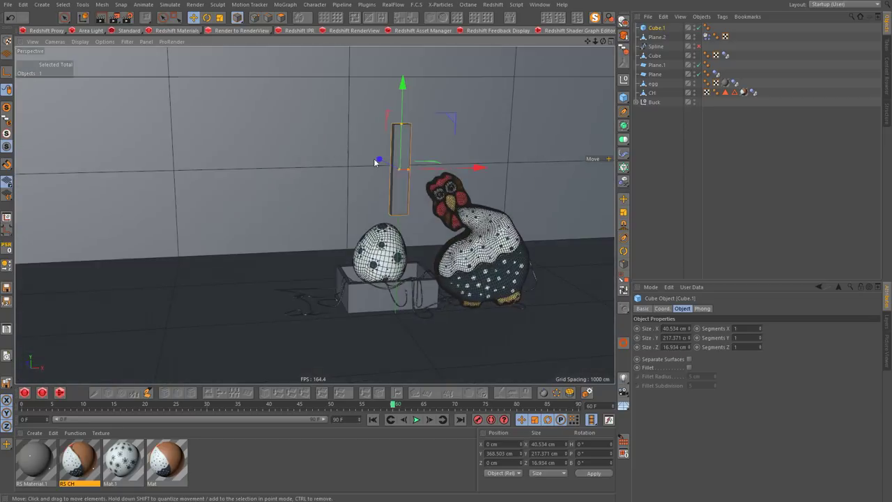
{"action": "scroll", "coordinate": [340, 152], "scroll_direction": "up", "scroll_amount": 3}
{"action": "mouse_move", "coordinate": [400, 186]}
{"action": "left_mouse_down"}
{"action": "mouse_move", "coordinate": [419, 205]}
{"action": "mouse_move", "coordinate": [371, 195]}
{"action": "mouse_move", "coordinate": [362, 174]}
{"action": "mouse_move", "coordinate": [380, 181]}
{"action": "mouse_move", "coordinate": [349, 168]}
{"action": "mouse_move", "coordinate": [341, 132]}
{"action": "left_mouse_up"}
{"action": "scroll", "coordinate": [330, 181], "scroll_direction": "up", "scroll_amount": 2}
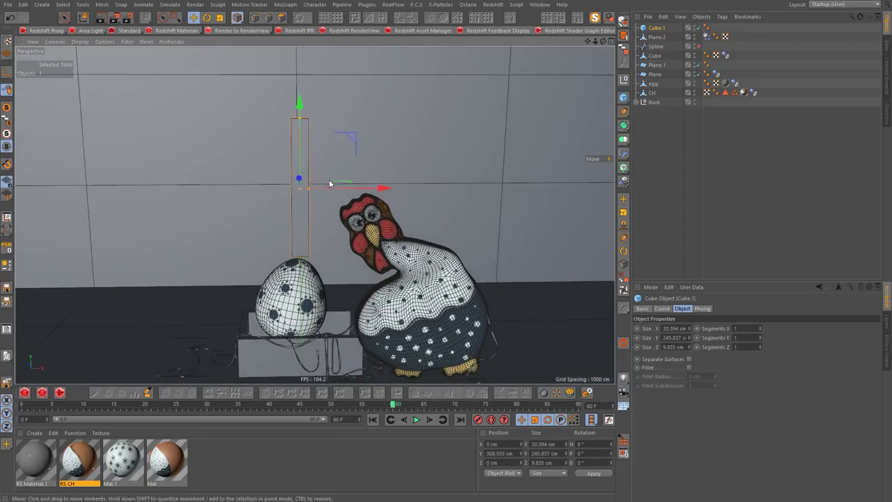
{"action": "scroll", "coordinate": [331, 180], "scroll_direction": "up", "scroll_amount": 2}
- Make the post an editable polygon object and enlarge the front view
{"action": "key", "text": "c"}
{"action": "left_click", "coordinate": [281, 21]}
{"action": "key", "text": "k"}
{"action": "key", "text": "l"}
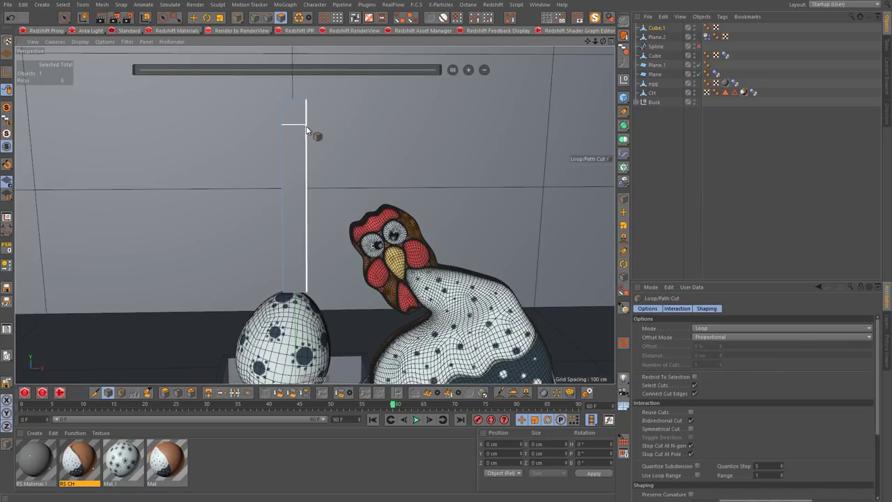
{"action": "middle_click", "coordinate": [306, 127]}
{"action": "middle_click", "coordinate": [349, 161]}
{"action": "scroll", "coordinate": [348, 153], "scroll_direction": "up", "scroll_amount": 4}
- Scale the post's four top points to zero in X, forming a pointed tip
{"action": "left_click", "coordinate": [254, 18]}
{"action": "left_click", "coordinate": [176, 18]}
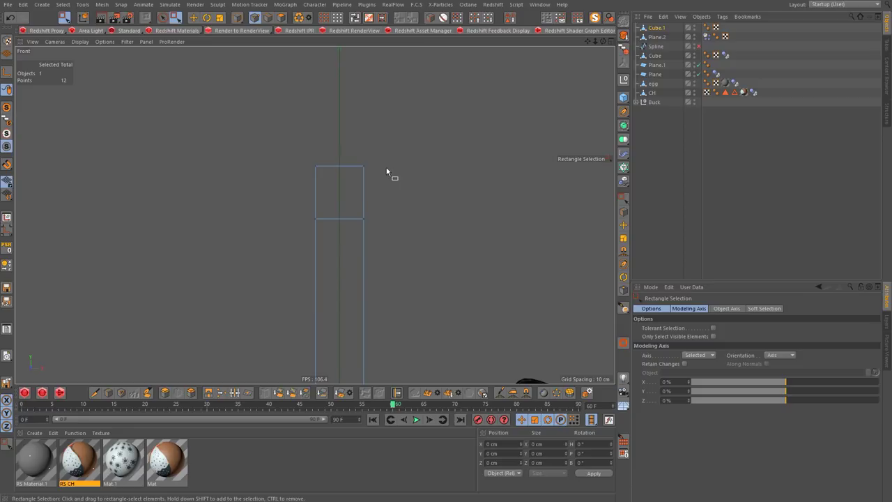
{"action": "left_click_drag", "start_coordinate": [440, 201], "coordinate": [437, 200]}
{"action": "key", "text": "t"}
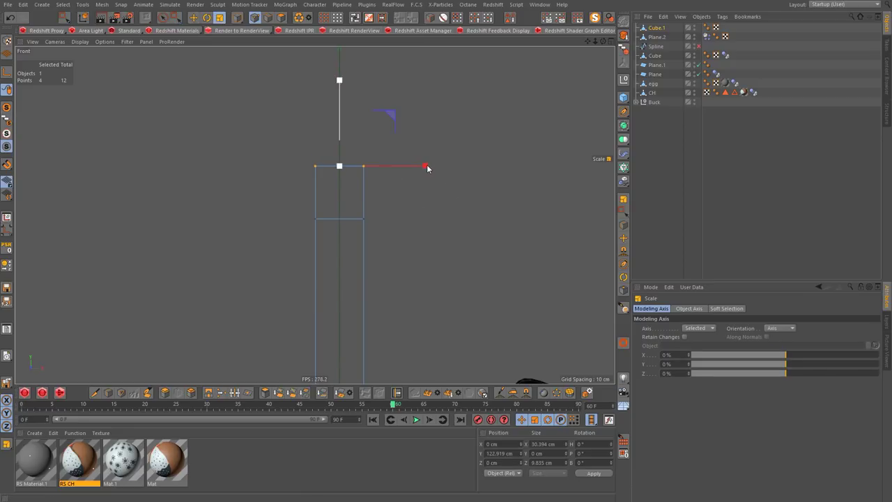
{"action": "left_click_drag", "start_coordinate": [347, 168], "coordinate": [334, 168]}
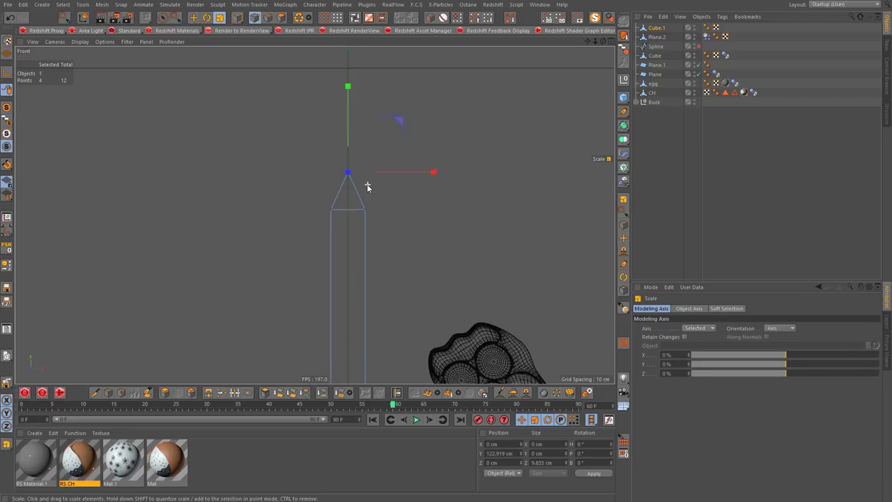
- Inspect the pointed tip in the Perspective and Front views
{"action": "key", "text": "F5"}
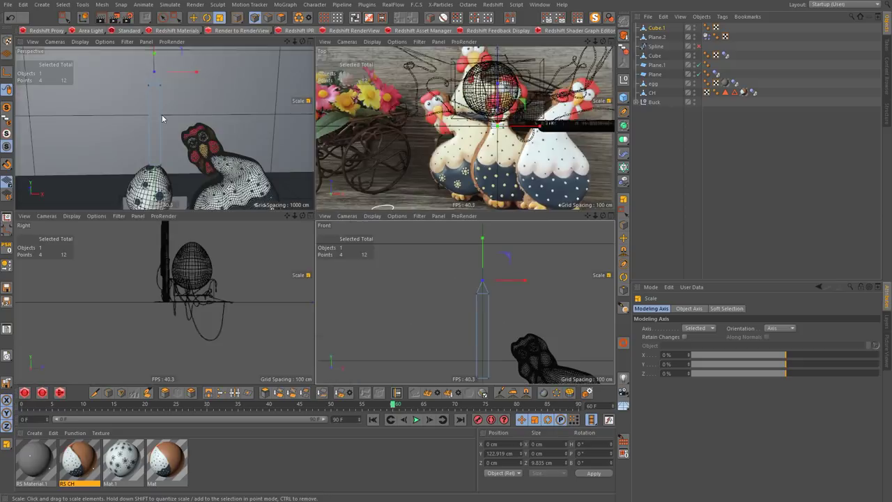
{"action": "middle_click", "coordinate": [162, 114]}
{"action": "mouse_move", "coordinate": [341, 187]}
{"action": "left_mouse_down", "text": "alt"}
{"action": "mouse_move", "coordinate": [336, 158]}
{"action": "mouse_move", "coordinate": [416, 167]}
{"action": "mouse_move", "coordinate": [340, 170]}
{"action": "left_mouse_up", "text": "alt"}
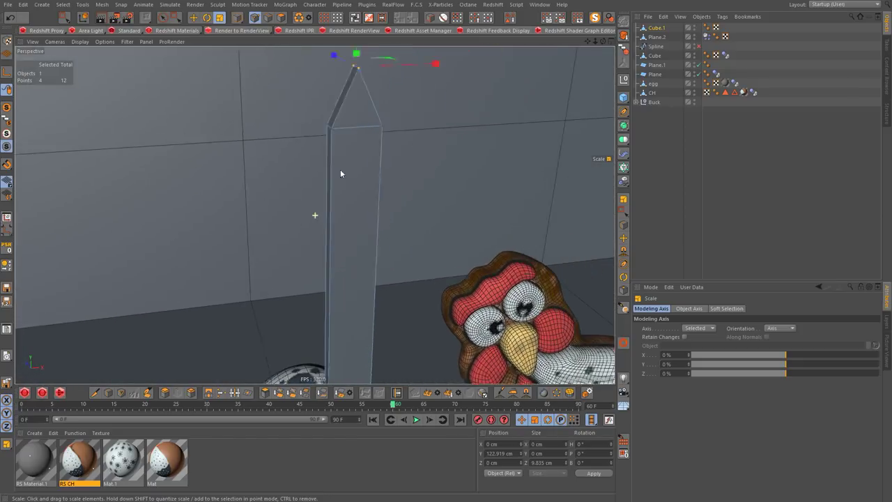
{"action": "left_click", "coordinate": [268, 18]}
{"action": "left_click_drag", "start_coordinate": [276, 62], "coordinate": [344, 154], "text": "alt"}
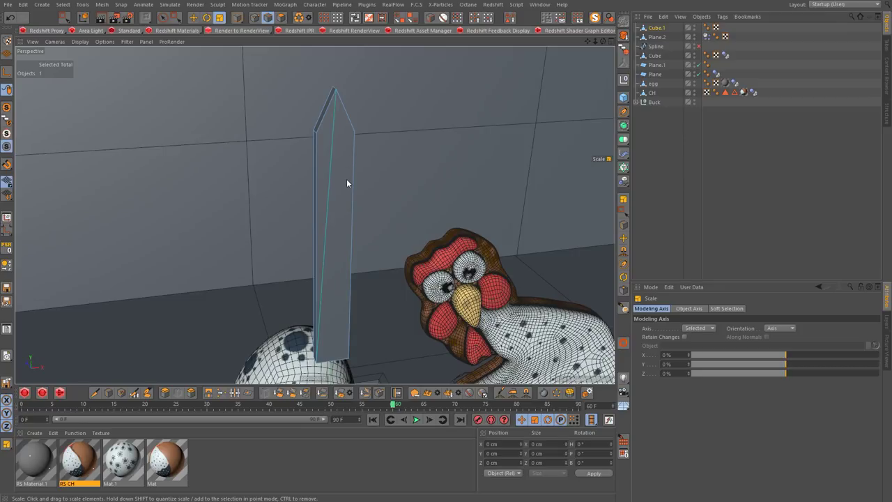
{"action": "key", "text": "F4"}
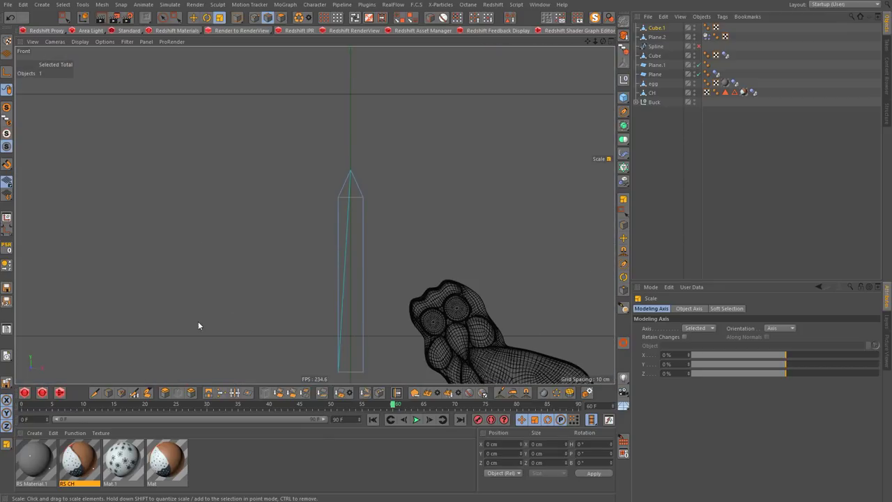
{"action": "scroll", "coordinate": [342, 214], "scroll_direction": "up", "scroll_amount": 3}
{"action": "scroll", "coordinate": [346, 187], "scroll_direction": "down", "scroll_amount": 2}
{"action": "scroll", "coordinate": [350, 192], "scroll_direction": "down", "scroll_amount": 3}
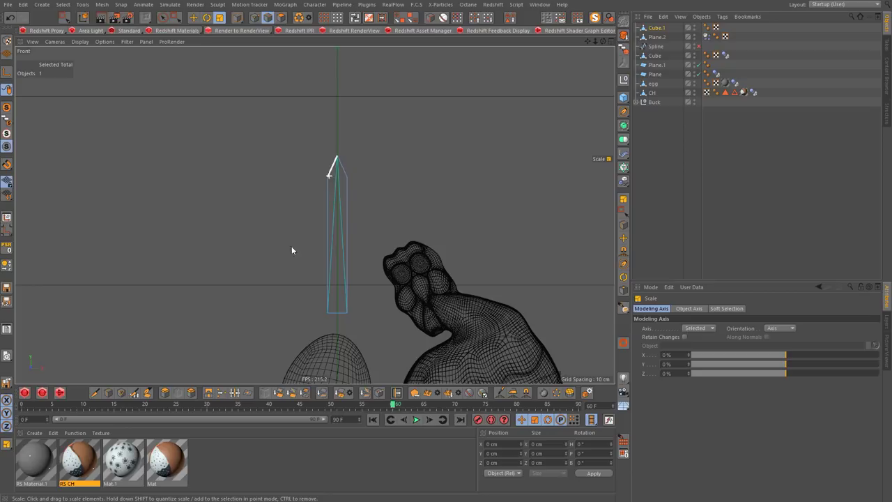
- Line-cut the picket from tip to base, cutting through hidden faces
{"action": "left_click", "coordinate": [103, 395]}
{"action": "scroll", "coordinate": [332, 159], "scroll_direction": "up", "scroll_amount": 2}
{"action": "scroll", "coordinate": [348, 103], "scroll_direction": "up", "scroll_amount": 2}
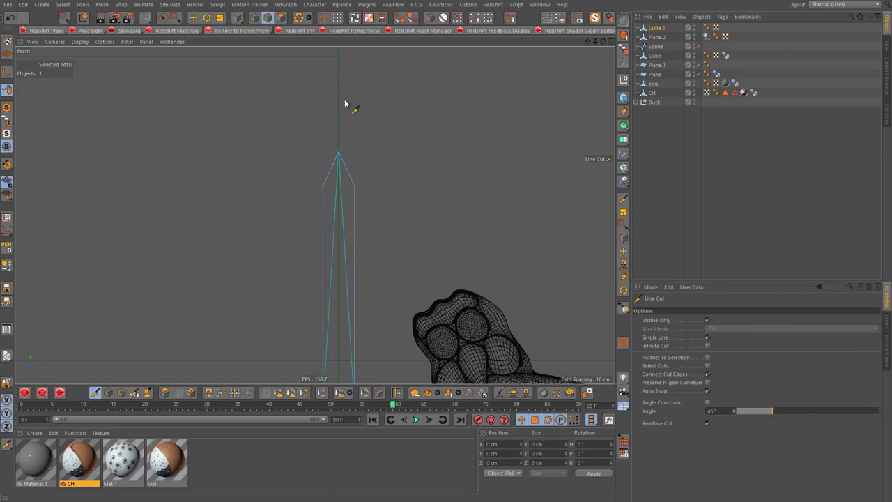
{"action": "scroll", "coordinate": [339, 139], "scroll_direction": "down", "scroll_amount": 3}
{"action": "left_click", "coordinate": [340, 133]}
{"action": "left_click", "coordinate": [341, 321]}
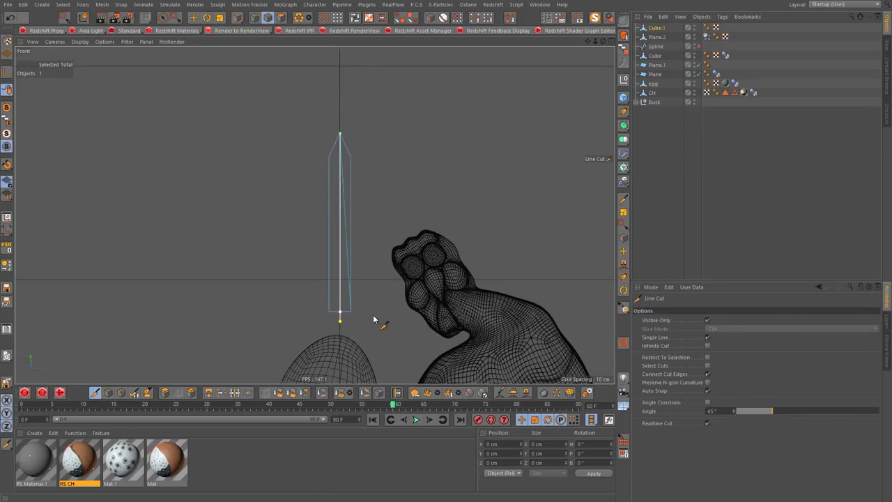
{"action": "left_click", "coordinate": [707, 320]}
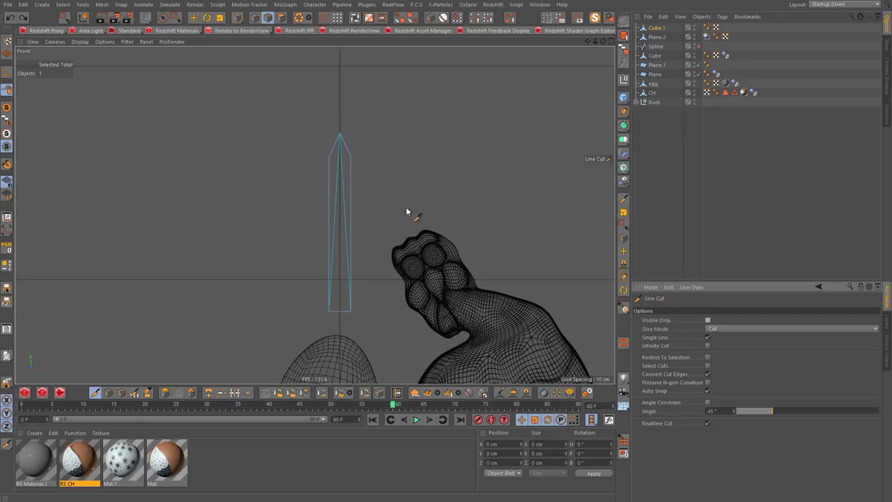
{"action": "left_click_drag", "start_coordinate": [340, 134], "coordinate": [348, 323]}
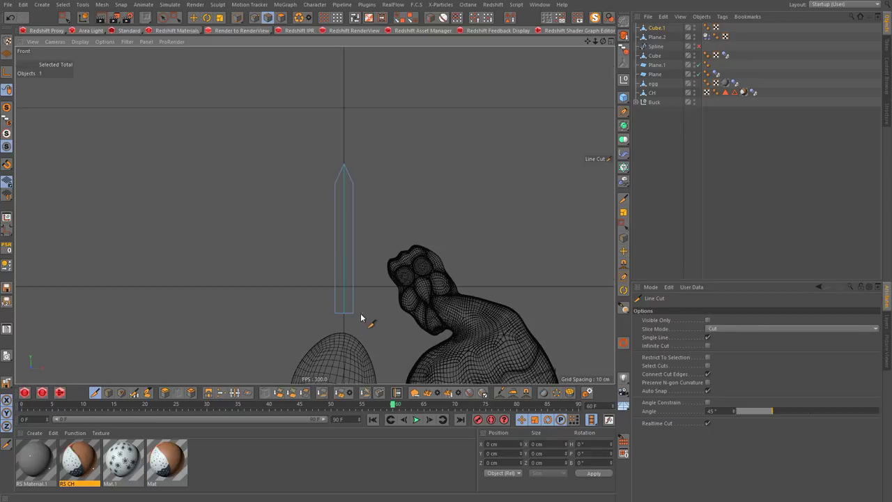
{"action": "scroll", "coordinate": [362, 315], "scroll_direction": "up", "scroll_amount": 5}
{"action": "key", "text": "e"}
{"action": "scroll", "coordinate": [237, 181], "scroll_direction": "down", "scroll_amount": 5}
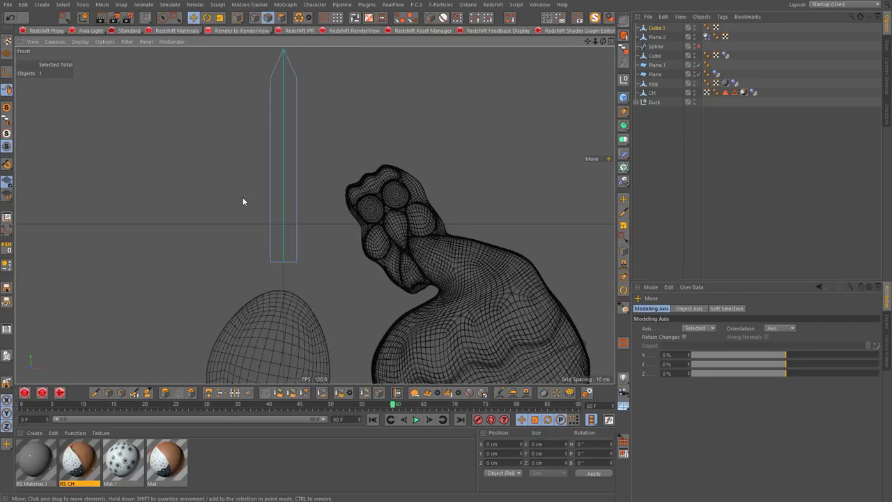
- Lower the picket's top point, viewed up close in perspective
{"action": "key", "text": "F1"}
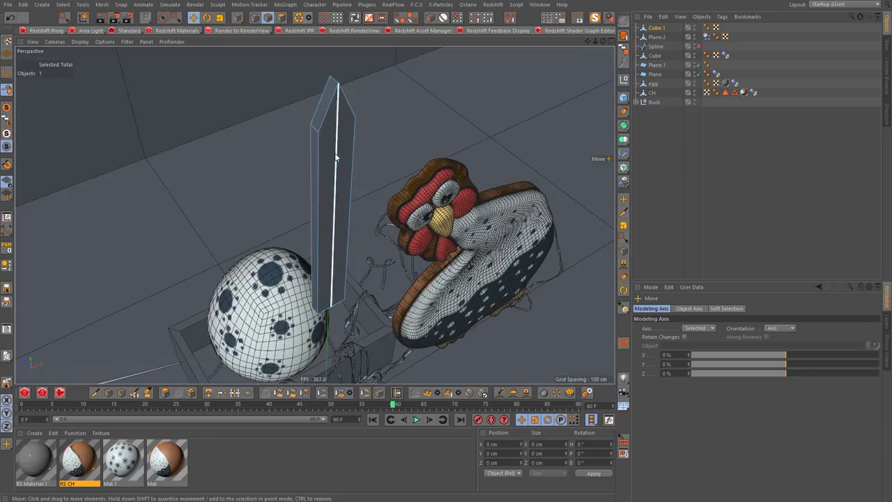
{"action": "mouse_move", "coordinate": [307, 268]}
{"action": "left_mouse_down", "text": "alt"}
{"action": "mouse_move", "coordinate": [369, 287]}
{"action": "mouse_move", "coordinate": [267, 30]}
{"action": "left_mouse_up", "text": "alt"}
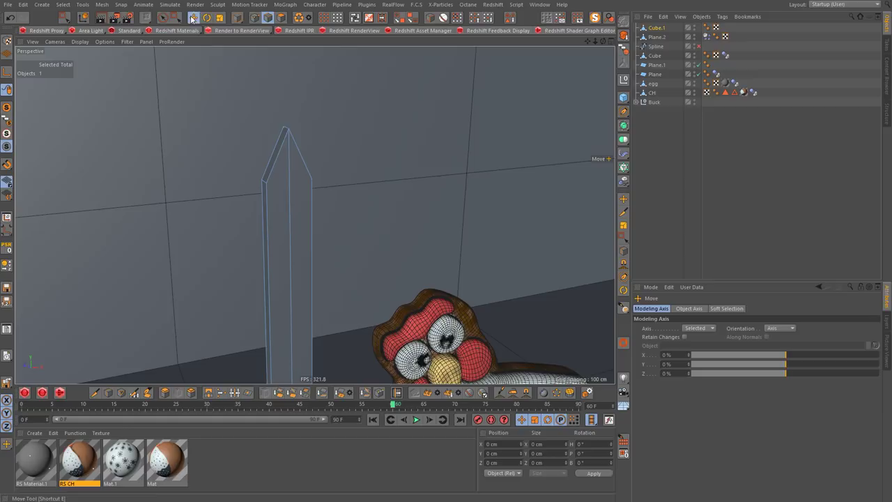
{"action": "left_click", "coordinate": [193, 18]}
{"action": "mouse_move", "coordinate": [286, 136]}
{"action": "left_mouse_down"}
{"action": "mouse_move", "coordinate": [265, 210]}
{"action": "mouse_move", "coordinate": [314, 91]}
{"action": "mouse_move", "coordinate": [291, 93]}
{"action": "mouse_move", "coordinate": [264, 197]}
{"action": "left_mouse_up"}
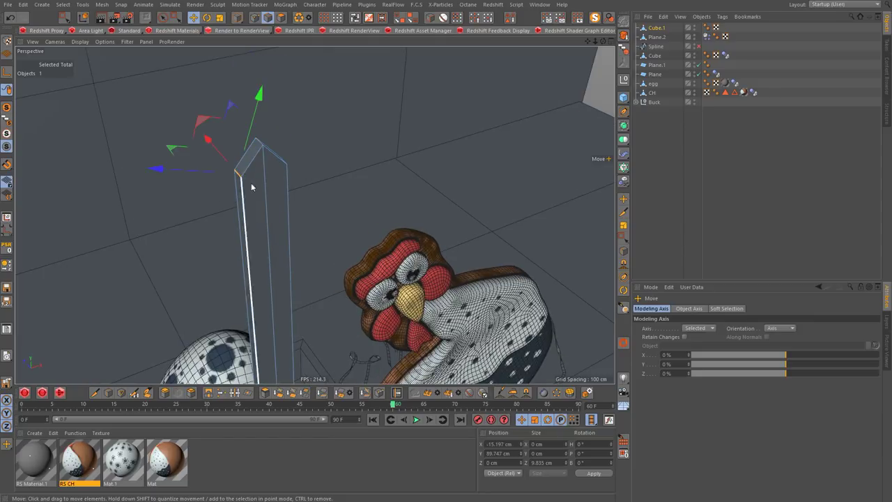
- Select the picket's right and top edges, then put the picket into a Cloner
{"action": "left_click_drag", "start_coordinate": [248, 183], "coordinate": [301, 175], "text": "alt"}
{"action": "left_click", "coordinate": [291, 171]}
{"action": "left_click", "coordinate": [292, 169]}
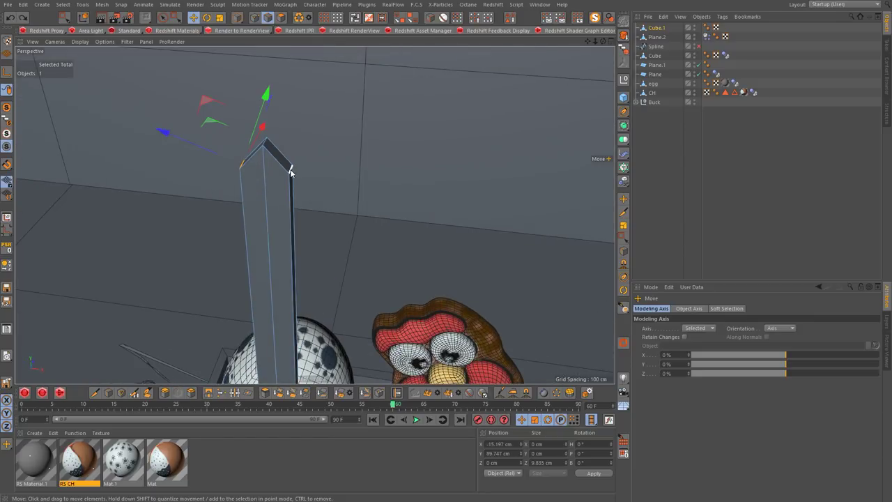
{"action": "left_click", "coordinate": [220, 17]}
{"action": "mouse_move", "coordinate": [348, 174]}
{"action": "left_mouse_down", "text": "alt"}
{"action": "mouse_move", "coordinate": [338, 218]}
{"action": "mouse_move", "coordinate": [302, 259]}
{"action": "mouse_move", "coordinate": [335, 211]}
{"action": "mouse_move", "coordinate": [325, 205]}
{"action": "mouse_move", "coordinate": [302, 236]}
{"action": "mouse_move", "coordinate": [373, 241]}
{"action": "left_mouse_up", "text": "alt"}
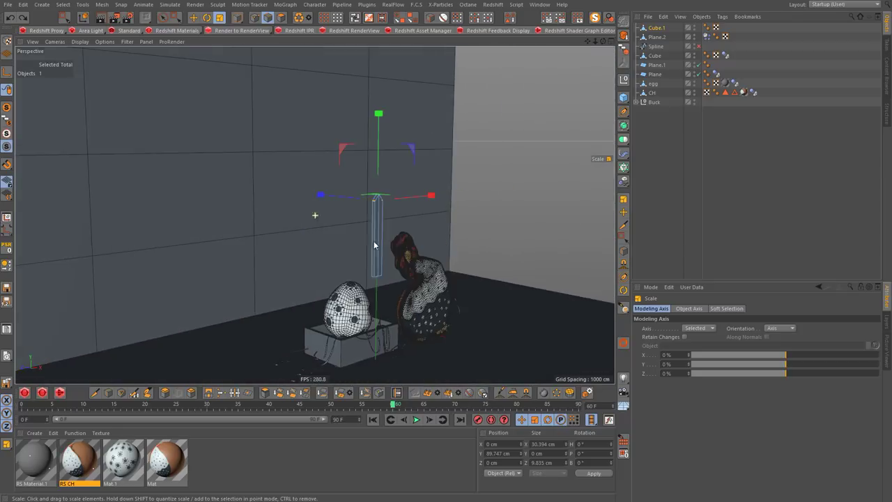
{"action": "scroll", "coordinate": [449, 189], "scroll_direction": "up", "scroll_amount": 2}
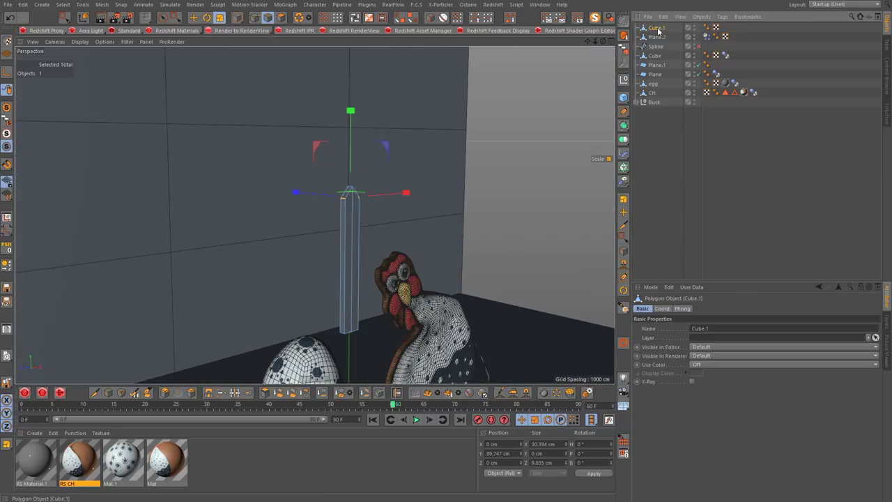
{"action": "key", "text": "alt+c"}
{"action": "double_click", "coordinate": [679, 419]}
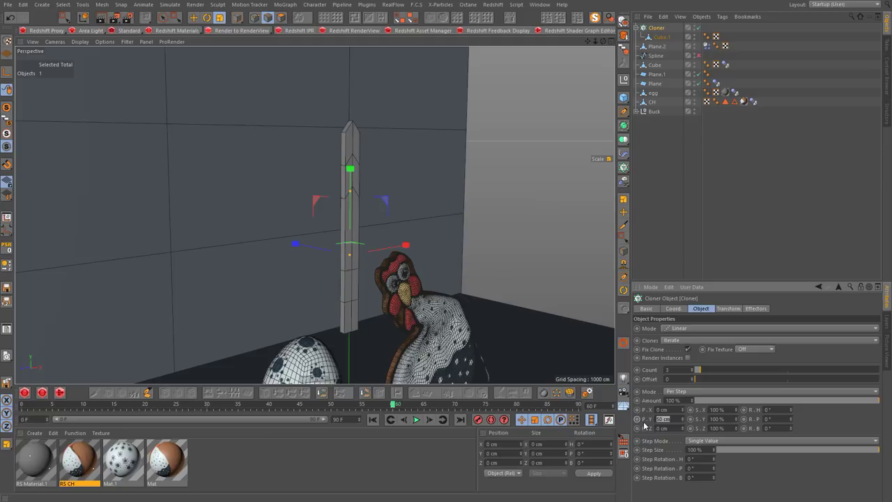
{"action": "type", "text": "0"}
- Set the Cloner to 55 cm X spacing and count 7, then widen the spacing
{"action": "left_click_drag", "start_coordinate": [683, 410], "coordinate": [704, 410]}
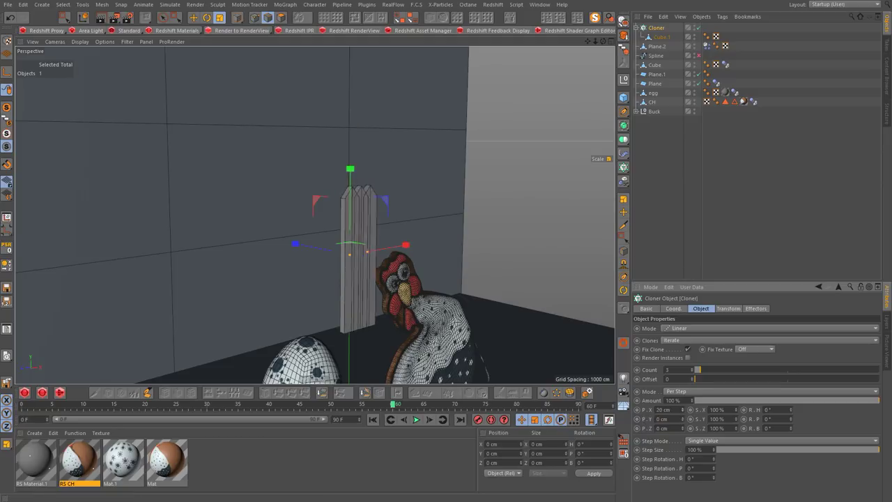
{"action": "left_click", "coordinate": [692, 368]}
{"action": "left_click", "coordinate": [692, 368]}
{"action": "left_click_drag", "start_coordinate": [692, 370], "coordinate": [725, 371]}
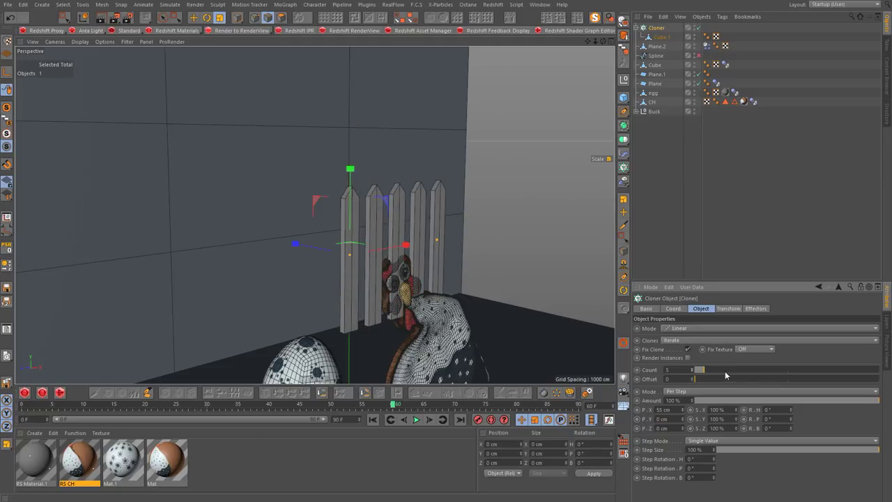
{"action": "left_click_drag", "start_coordinate": [467, 256], "coordinate": [376, 237], "text": "alt"}
{"action": "scroll", "coordinate": [377, 237], "scroll_direction": "up", "scroll_amount": 3}
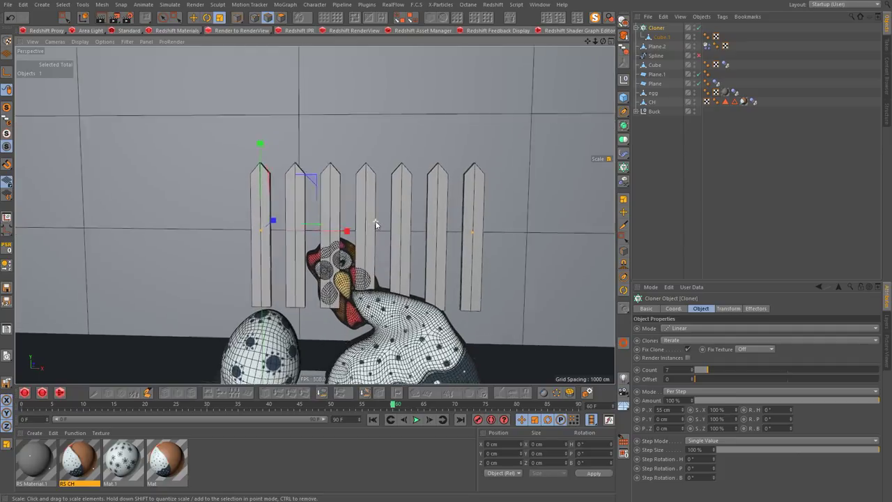
{"action": "mouse_move", "coordinate": [256, 145]}
{"action": "left_mouse_down"}
{"action": "mouse_move", "coordinate": [430, 157]}
{"action": "mouse_move", "coordinate": [478, 205]}
{"action": "mouse_move", "coordinate": [421, 235]}
{"action": "mouse_move", "coordinate": [446, 209]}
{"action": "left_mouse_up"}
- Review the seven-picket fence from several angles and add a new cube
{"action": "left_click", "coordinate": [193, 18]}
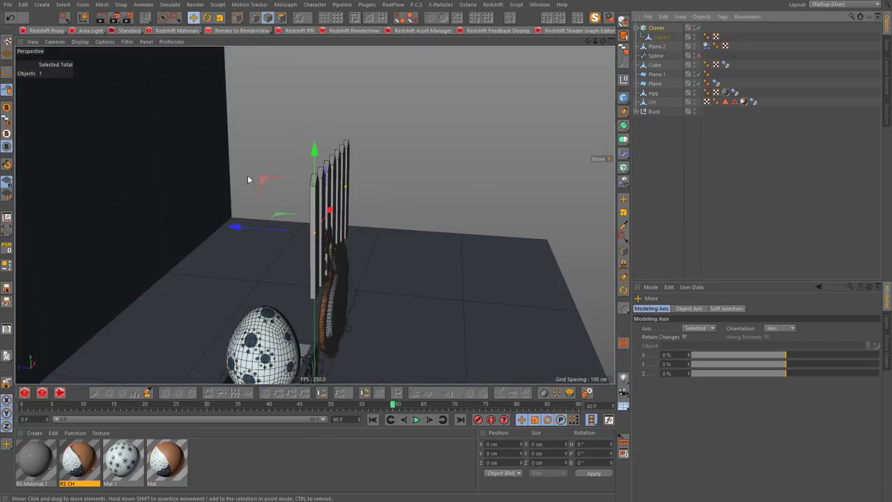
{"action": "mouse_move", "coordinate": [236, 152]}
{"action": "left_mouse_down", "text": "alt"}
{"action": "mouse_move", "coordinate": [193, 225]}
{"action": "mouse_move", "coordinate": [277, 243]}
{"action": "mouse_move", "coordinate": [162, 224]}
{"action": "mouse_move", "coordinate": [396, 152]}
{"action": "left_mouse_up", "text": "alt"}
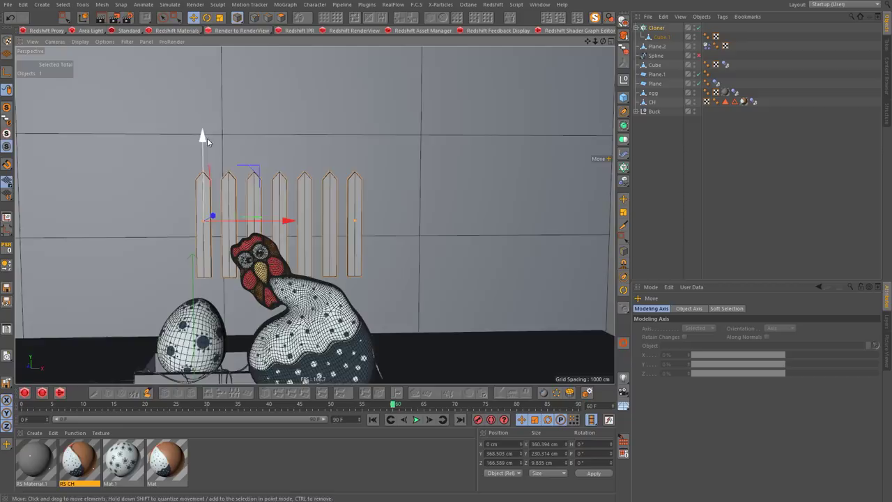
{"action": "left_click_drag", "start_coordinate": [207, 143], "coordinate": [613, 77], "text": "alt"}
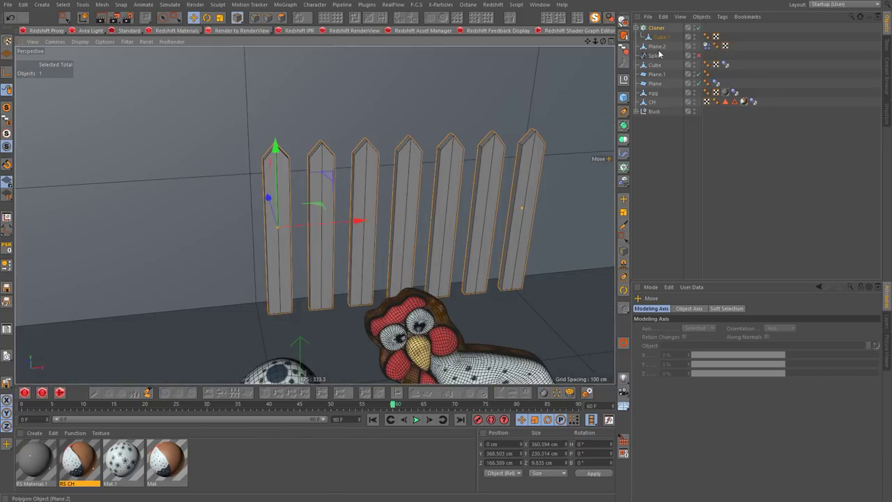
{"action": "left_click_drag", "start_coordinate": [529, 125], "coordinate": [447, 197], "text": "alt"}
{"action": "left_click", "coordinate": [624, 97]}
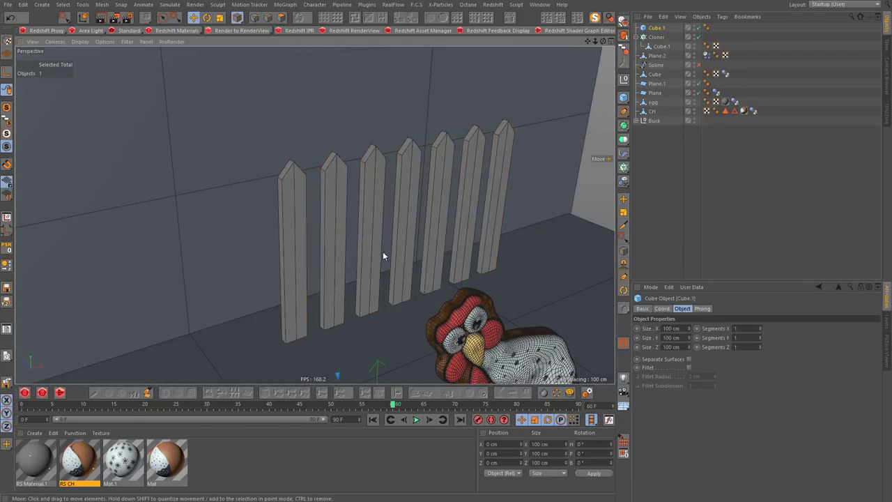
- Snap the new cube to the fence and scale it into a thin rail across the pickets
{"action": "left_click_drag", "start_coordinate": [383, 264], "coordinate": [272, 199], "text": "alt"}
{"action": "left_click", "coordinate": [318, 252]}
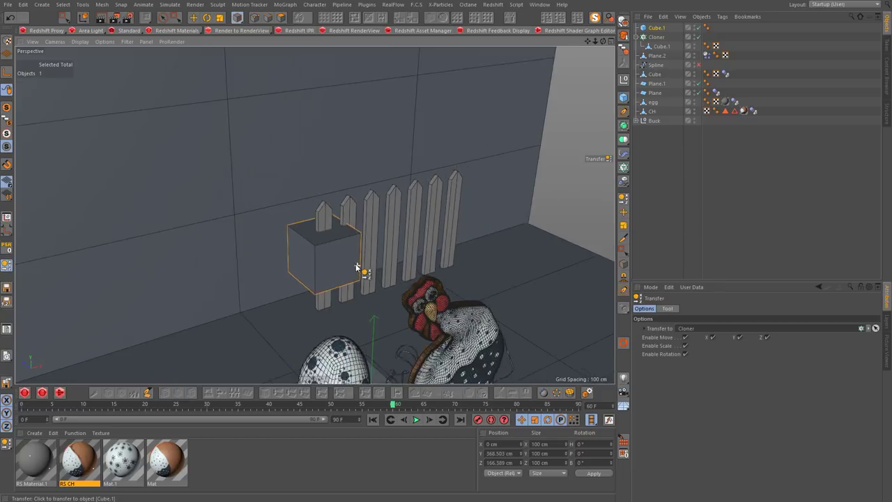
{"action": "left_click_drag", "start_coordinate": [361, 265], "coordinate": [352, 242], "text": "alt"}
{"action": "left_click", "coordinate": [195, 18]}
{"action": "left_click_drag", "start_coordinate": [318, 215], "coordinate": [335, 209]}
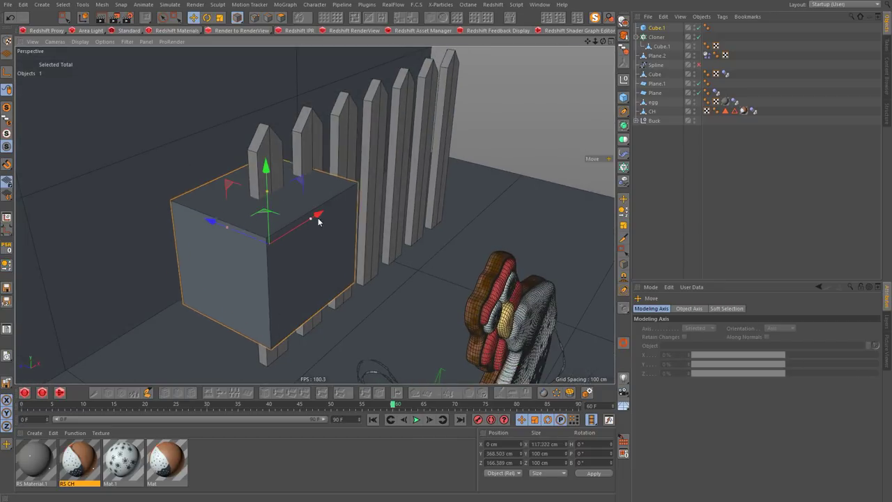
{"action": "mouse_move", "coordinate": [265, 251]}
{"action": "left_mouse_down", "text": "alt"}
{"action": "mouse_move", "coordinate": [181, 253]}
{"action": "mouse_move", "coordinate": [220, 244]}
{"action": "mouse_move", "coordinate": [260, 216]}
{"action": "mouse_move", "coordinate": [199, 212]}
{"action": "mouse_move", "coordinate": [274, 150]}
{"action": "left_mouse_up", "text": "alt"}
{"action": "mouse_move", "coordinate": [237, 56]}
{"action": "left_mouse_down", "text": "alt"}
{"action": "mouse_move", "coordinate": [251, 158]}
{"action": "mouse_move", "coordinate": [174, 165]}
{"action": "left_mouse_up", "text": "alt"}
{"action": "mouse_move", "coordinate": [174, 164]}
{"action": "left_mouse_down", "text": "alt"}
{"action": "mouse_move", "coordinate": [249, 185]}
{"action": "mouse_move", "coordinate": [168, 196]}
{"action": "mouse_move", "coordinate": [428, 224]}
{"action": "left_mouse_up", "text": "alt"}
{"action": "left_click_drag", "start_coordinate": [368, 209], "coordinate": [166, 203]}
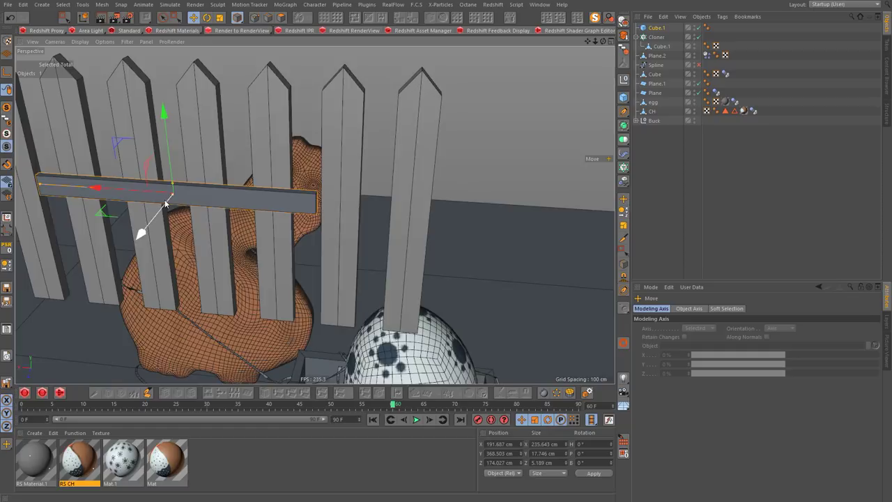
{"action": "middle_click_drag", "start_coordinate": [165, 203], "coordinate": [257, 196], "text": "alt"}
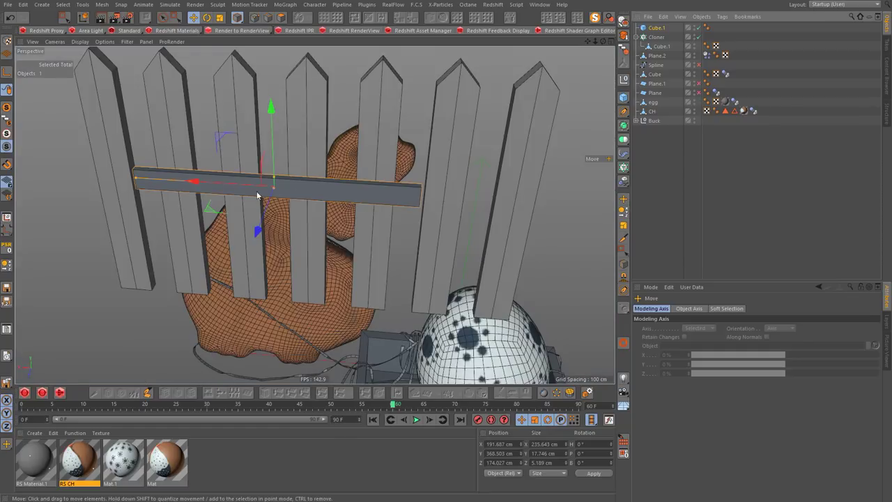
{"action": "mouse_move", "coordinate": [135, 178]}
{"action": "left_mouse_down"}
{"action": "mouse_move", "coordinate": [112, 179]}
{"action": "mouse_move", "coordinate": [230, 182]}
{"action": "mouse_move", "coordinate": [220, 185]}
{"action": "left_mouse_up"}
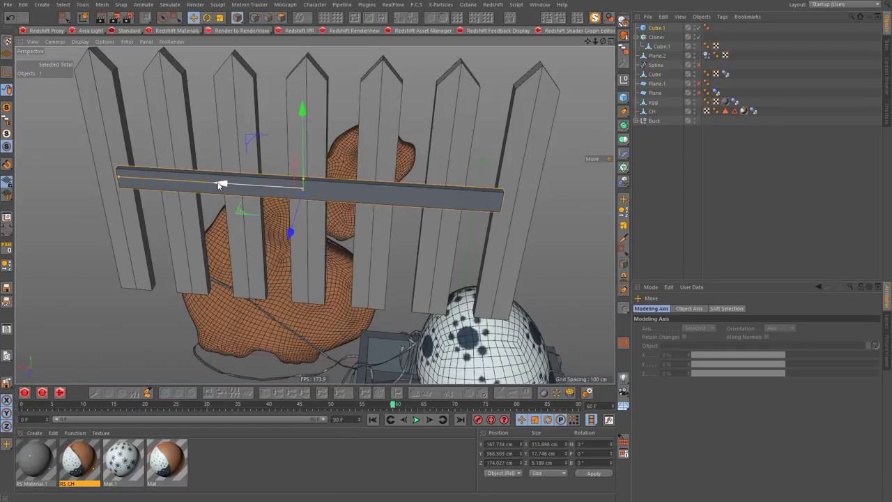
{"action": "mouse_move", "coordinate": [94, 178]}
{"action": "left_mouse_down", "text": "alt"}
{"action": "mouse_move", "coordinate": [295, 185]}
{"action": "mouse_move", "coordinate": [299, 199]}
{"action": "mouse_move", "coordinate": [299, 174]}
{"action": "left_mouse_up", "text": "alt"}
{"action": "left_click_drag", "start_coordinate": [218, 189], "coordinate": [223, 188]}
- Copy the rail down as a lower rail and group both rails with the pickets
{"action": "left_click_drag", "start_coordinate": [301, 103], "coordinate": [307, 205], "text": "ctrl"}
{"action": "left_click_drag", "start_coordinate": [309, 107], "coordinate": [309, 70]}
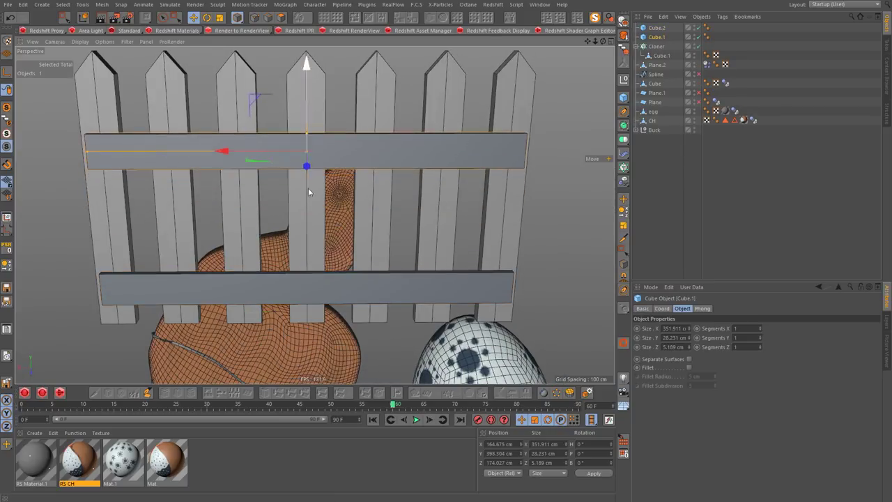
{"action": "mouse_move", "coordinate": [317, 287]}
{"action": "left_mouse_down", "text": "alt"}
{"action": "mouse_move", "coordinate": [388, 223]}
{"action": "mouse_move", "coordinate": [126, 219]}
{"action": "mouse_move", "coordinate": [378, 219]}
{"action": "mouse_move", "coordinate": [317, 212]}
{"action": "mouse_move", "coordinate": [327, 230]}
{"action": "left_mouse_up", "text": "alt"}
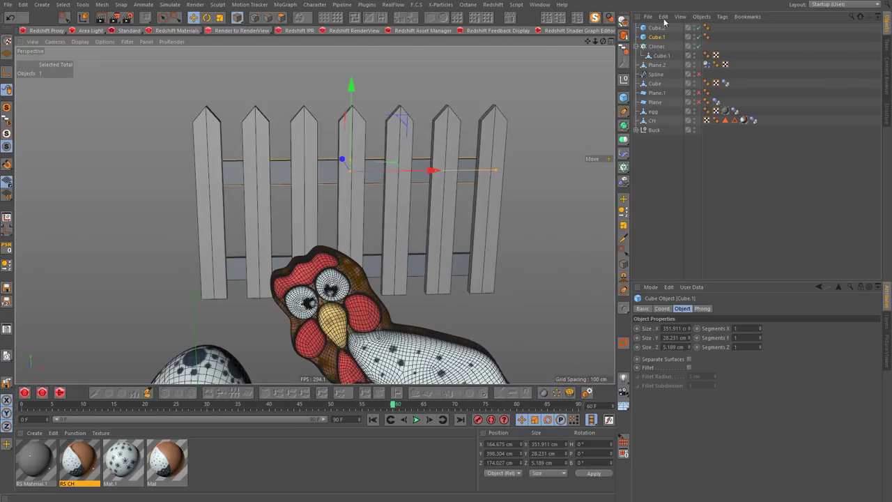
{"action": "left_click", "coordinate": [656, 27]}
{"action": "left_click", "coordinate": [660, 49], "text": "shift"}
{"action": "key", "text": "alt+g"}
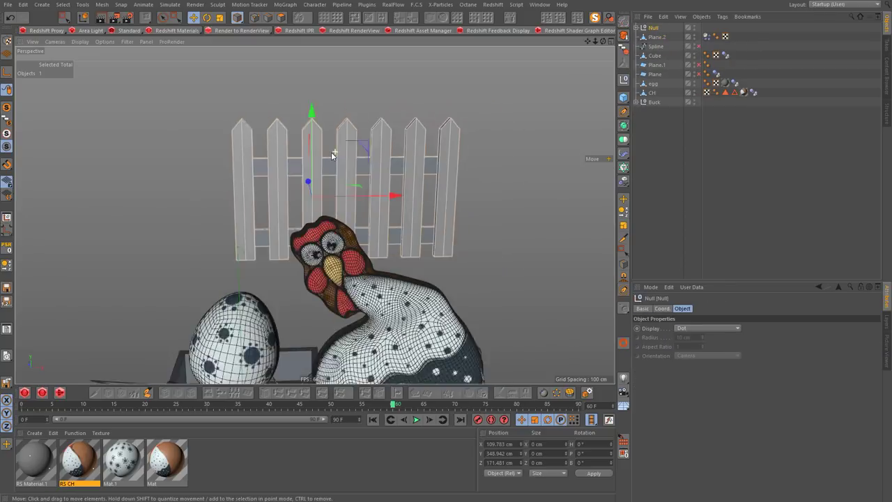
- Turn the floor and wall planes back on and move the fence group behind the crate
{"action": "scroll", "coordinate": [313, 104], "scroll_direction": "down", "scroll_amount": 4}
{"action": "left_click", "coordinate": [220, 17]}
{"action": "left_click_drag", "start_coordinate": [279, 66], "coordinate": [217, 61], "text": "alt"}
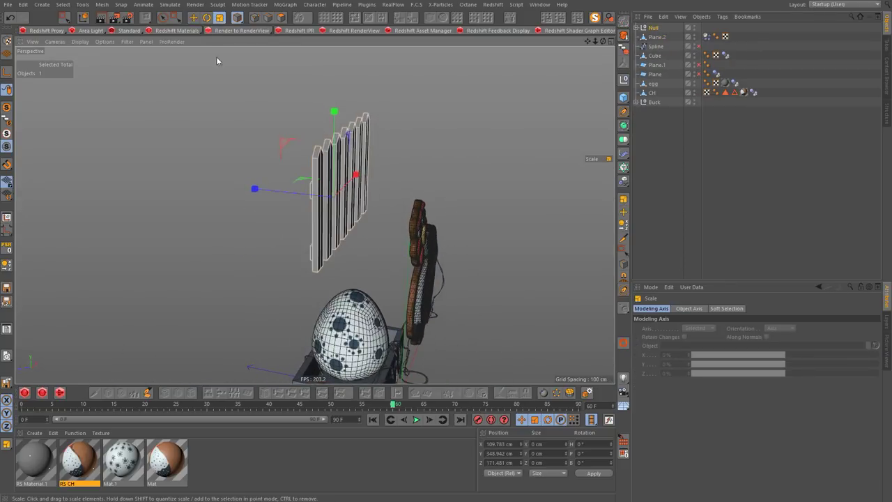
{"action": "left_click", "coordinate": [697, 74]}
{"action": "left_click", "coordinate": [698, 65]}
{"action": "mouse_move", "coordinate": [333, 115]}
{"action": "left_mouse_down"}
{"action": "mouse_move", "coordinate": [334, 171]}
{"action": "mouse_move", "coordinate": [278, 275]}
{"action": "mouse_move", "coordinate": [217, 258]}
{"action": "mouse_move", "coordinate": [265, 116]}
{"action": "mouse_move", "coordinate": [265, 200]}
{"action": "mouse_move", "coordinate": [325, 84]}
{"action": "left_mouse_up"}
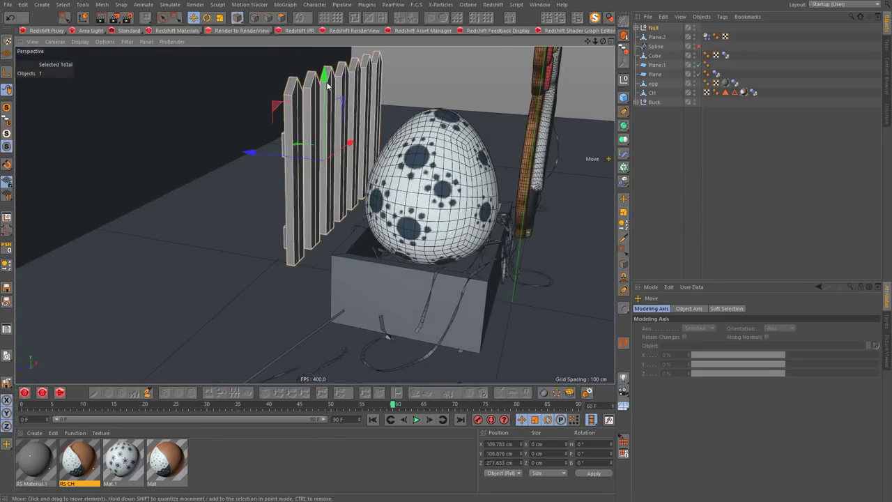
{"action": "mouse_move", "coordinate": [349, 149]}
{"action": "left_mouse_down", "text": "alt"}
{"action": "mouse_move", "coordinate": [458, 191]}
{"action": "mouse_move", "coordinate": [341, 190]}
{"action": "mouse_move", "coordinate": [397, 190]}
{"action": "left_mouse_up", "text": "alt"}
{"action": "mouse_move", "coordinate": [336, 187]}
{"action": "left_mouse_down", "text": "alt"}
{"action": "mouse_move", "coordinate": [121, 232]}
{"action": "mouse_move", "coordinate": [231, 259]}
{"action": "mouse_move", "coordinate": [239, 219]}
{"action": "mouse_move", "coordinate": [362, 230]}
{"action": "left_mouse_up", "text": "alt"}
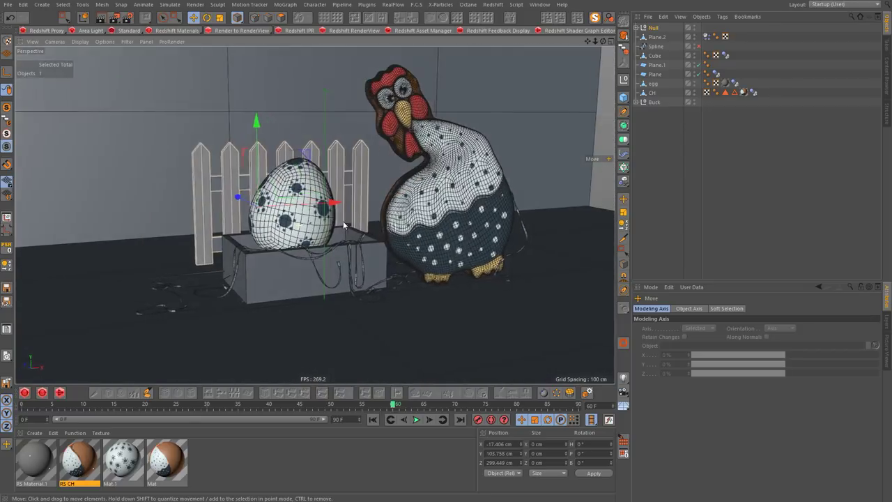
- Move the fence group's pivot down to the fence's base in the front view
{"action": "middle_click", "coordinate": [376, 230]}
{"action": "middle_click", "coordinate": [391, 228]}
{"action": "key", "text": "h"}
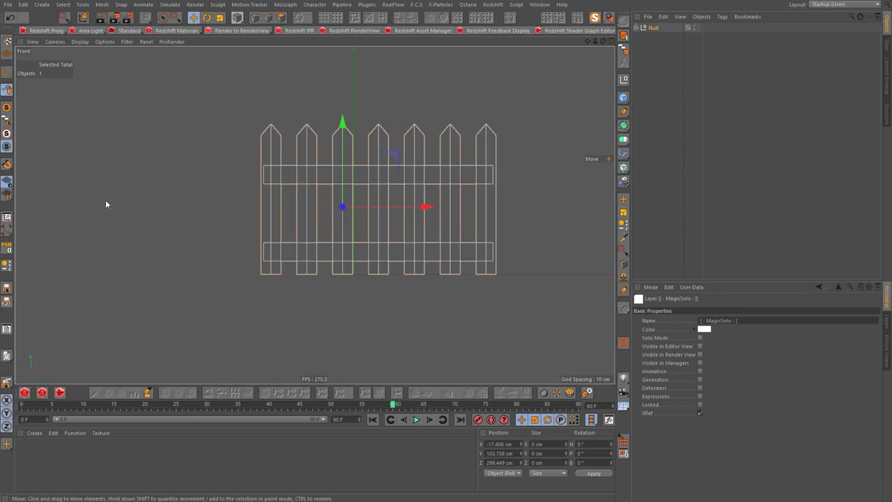
{"action": "left_click_drag", "start_coordinate": [346, 130], "coordinate": [344, 193]}
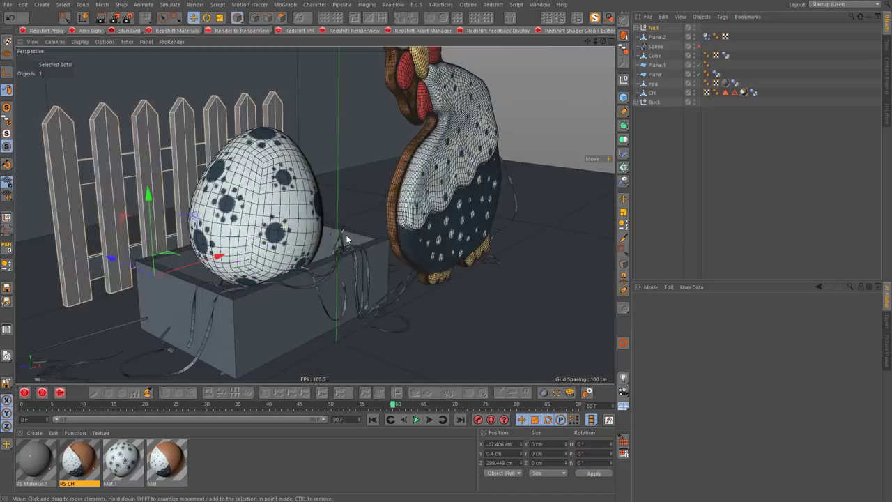
{"action": "mouse_move", "coordinate": [345, 234]}
{"action": "left_mouse_down", "text": "alt"}
{"action": "mouse_move", "coordinate": [277, 227]}
{"action": "mouse_move", "coordinate": [411, 166]}
{"action": "mouse_move", "coordinate": [355, 195]}
{"action": "mouse_move", "coordinate": [305, 202]}
{"action": "mouse_move", "coordinate": [400, 232]}
{"action": "mouse_move", "coordinate": [346, 198]}
{"action": "left_mouse_up", "text": "alt"}
{"action": "key", "text": "t"}
{"action": "scroll", "coordinate": [411, 166], "scroll_direction": "down", "scroll_amount": 5}
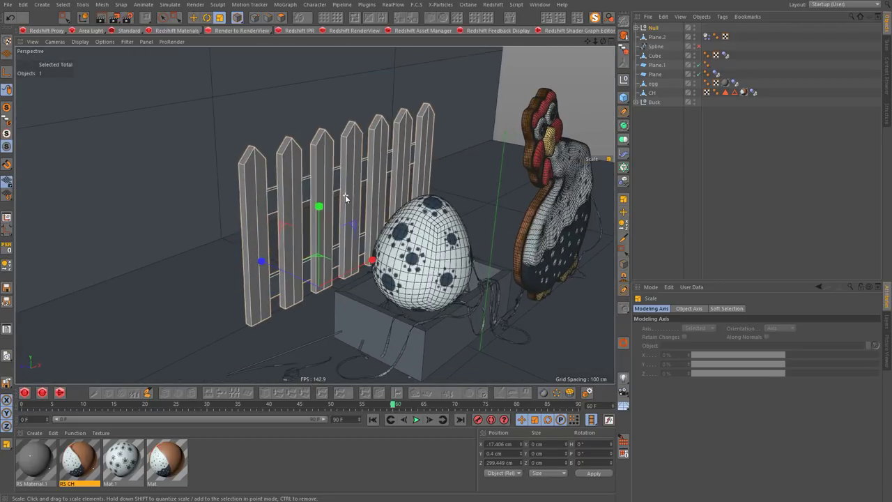
- Apply a new Redshift material to the floor with the painted wood image as diffuse colour
{"action": "left_click", "coordinate": [24, 393]}
{"action": "mouse_move", "coordinate": [31, 447]}
{"action": "left_mouse_down"}
{"action": "mouse_move", "coordinate": [255, 248]}
{"action": "mouse_move", "coordinate": [205, 318]}
{"action": "left_mouse_up"}
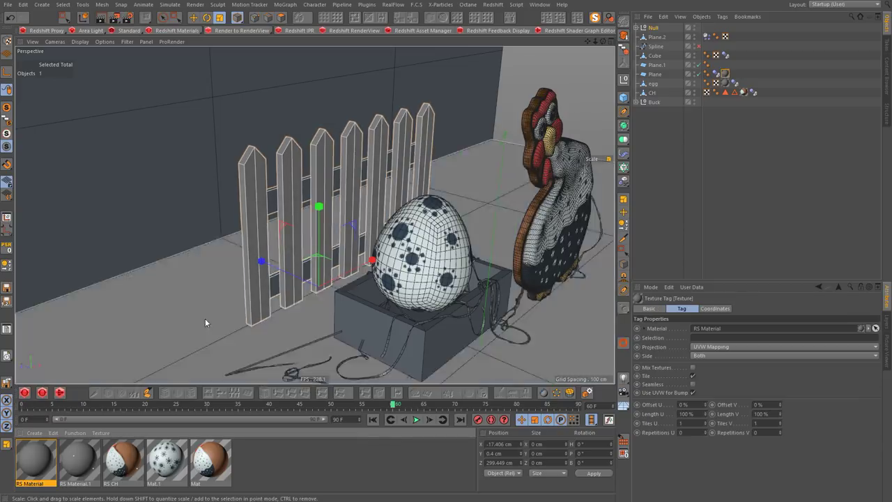
{"action": "left_click", "coordinate": [578, 30]}
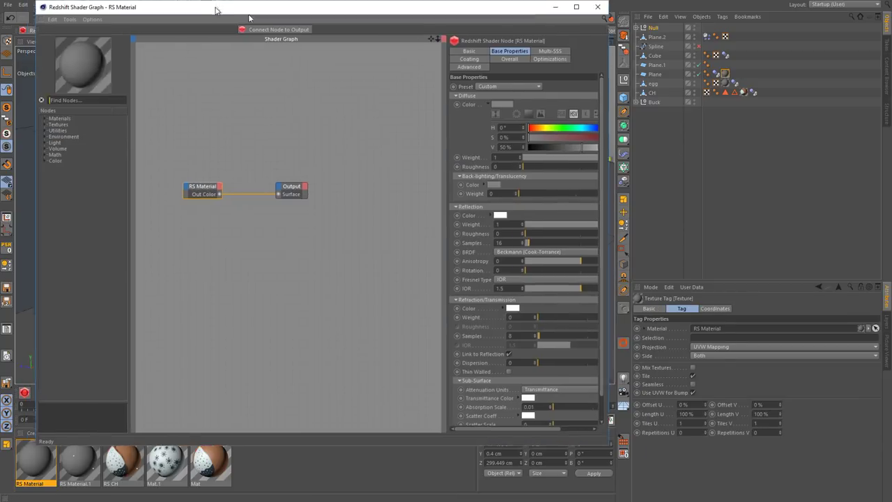
{"action": "left_click_drag", "start_coordinate": [251, 7], "coordinate": [373, 17]}
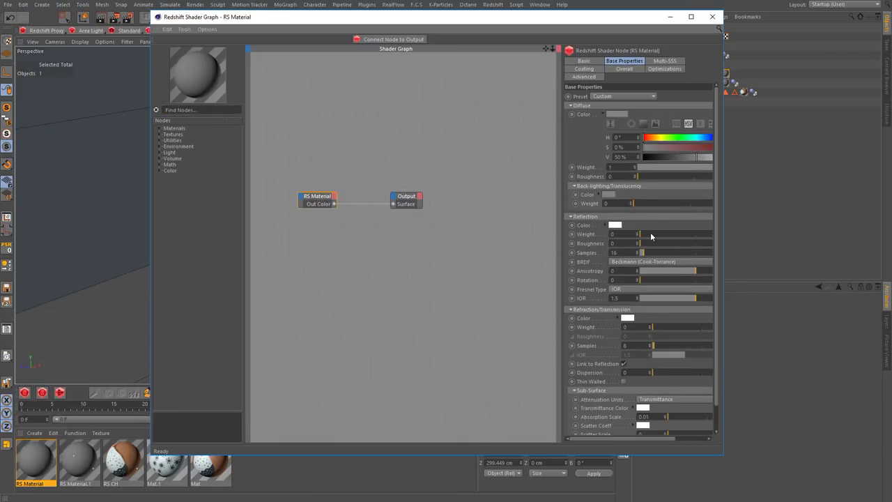
{"action": "left_click_drag", "start_coordinate": [467, 244], "coordinate": [345, 184]}
{"action": "left_click_drag", "start_coordinate": [325, 197], "coordinate": [436, 199]}
{"action": "left_click_drag", "start_coordinate": [891, 130], "coordinate": [307, 130]}
{"action": "key", "text": "Return"}
{"action": "left_click_drag", "start_coordinate": [421, 199], "coordinate": [423, 199]}
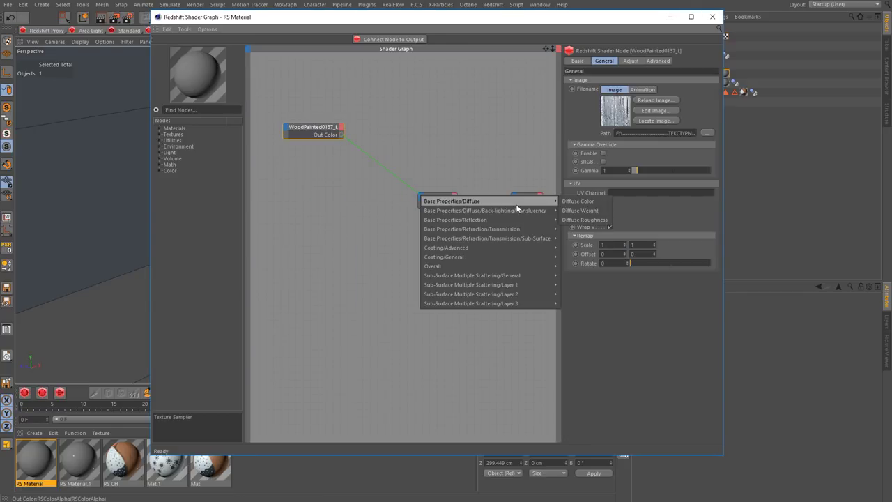
{"action": "left_click", "coordinate": [446, 207]}
{"action": "left_click", "coordinate": [712, 16]}
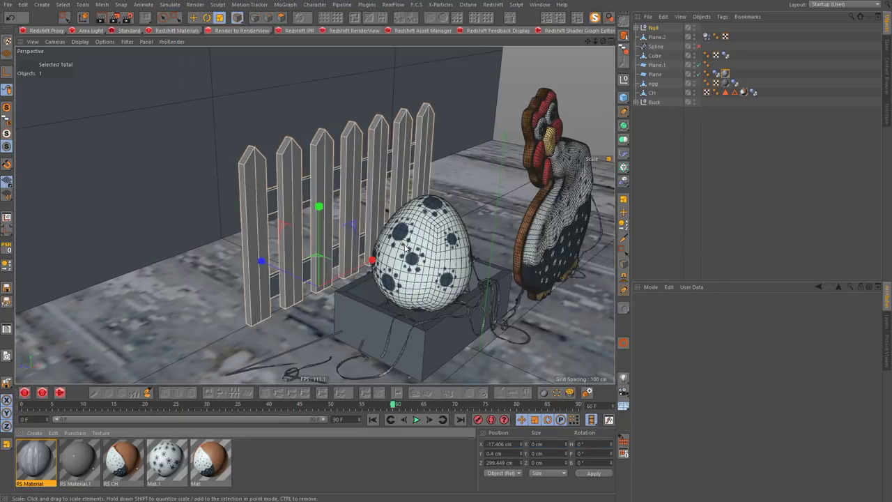
- Start a Redshift IPR preview and slide the floor plane along its depth
{"action": "mouse_move", "coordinate": [327, 233]}
{"action": "left_mouse_down", "text": "alt"}
{"action": "mouse_move", "coordinate": [422, 281]}
{"action": "mouse_move", "coordinate": [287, 268]}
{"action": "left_mouse_up", "text": "alt"}
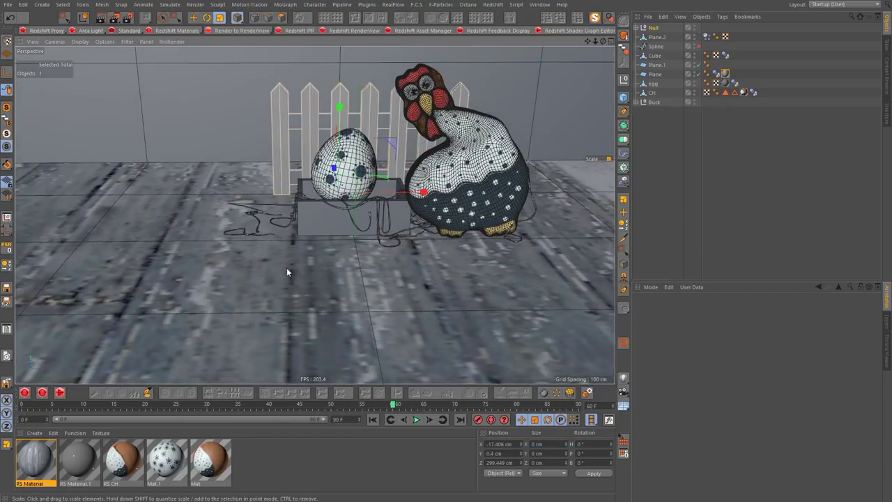
{"action": "left_click", "coordinate": [299, 30]}
{"action": "mouse_move", "coordinate": [282, 83]}
{"action": "left_mouse_down"}
{"action": "mouse_move", "coordinate": [399, 4]}
{"action": "mouse_move", "coordinate": [632, 88]}
{"action": "left_mouse_up"}
{"action": "left_click", "coordinate": [387, 289]}
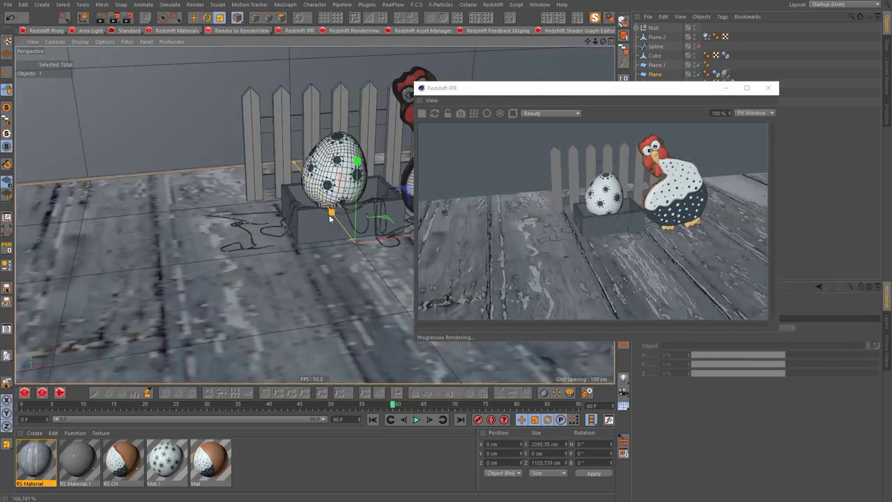
{"action": "mouse_move", "coordinate": [345, 214]}
{"action": "left_mouse_down", "text": "alt"}
{"action": "mouse_move", "coordinate": [287, 228]}
{"action": "mouse_move", "coordinate": [326, 225]}
{"action": "mouse_move", "coordinate": [209, 230]}
{"action": "mouse_move", "coordinate": [279, 231]}
{"action": "left_mouse_up", "text": "alt"}
{"action": "scroll", "coordinate": [177, 235], "scroll_direction": "up", "scroll_amount": 3}
{"action": "scroll", "coordinate": [177, 236], "scroll_direction": "down", "scroll_amount": 5}
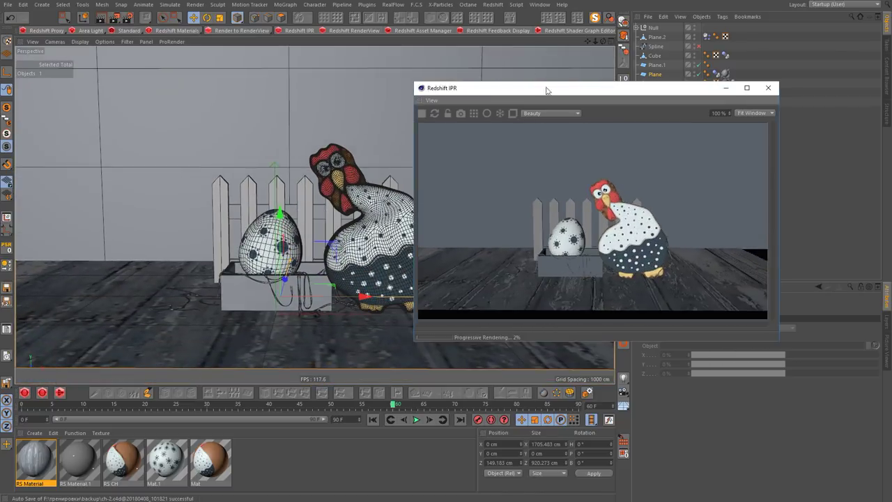
{"action": "left_click_drag", "start_coordinate": [547, 90], "coordinate": [591, 8]}
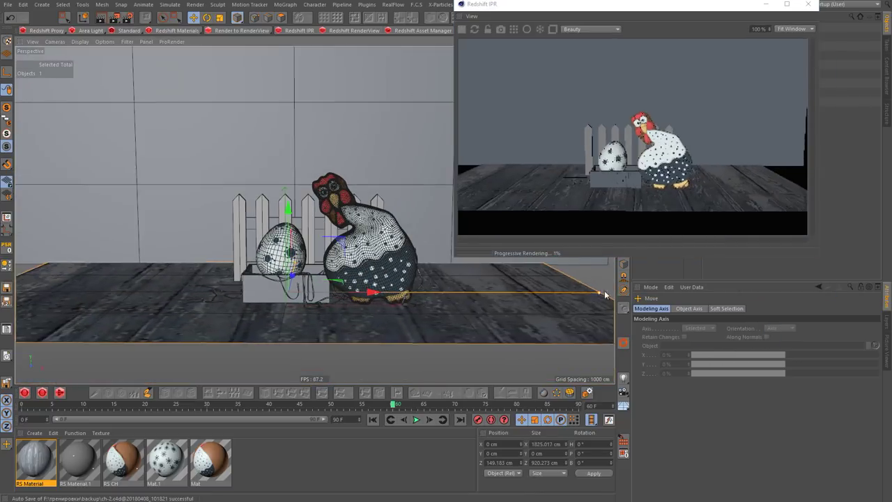
- Route the wood texture through RS Color Correct and RS Displacement into the output's displacement
{"action": "mouse_move", "coordinate": [588, 290]}
{"action": "left_mouse_down", "text": "alt"}
{"action": "mouse_move", "coordinate": [259, 262]}
{"action": "mouse_move", "coordinate": [65, 311]}
{"action": "left_mouse_up", "text": "alt"}
{"action": "double_click", "coordinate": [36, 458]}
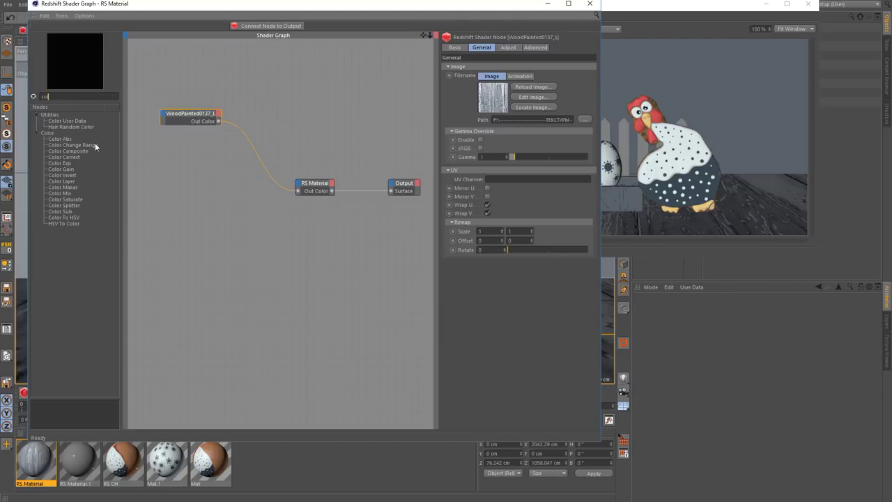
{"action": "left_click_drag", "start_coordinate": [209, 233], "coordinate": [211, 234]}
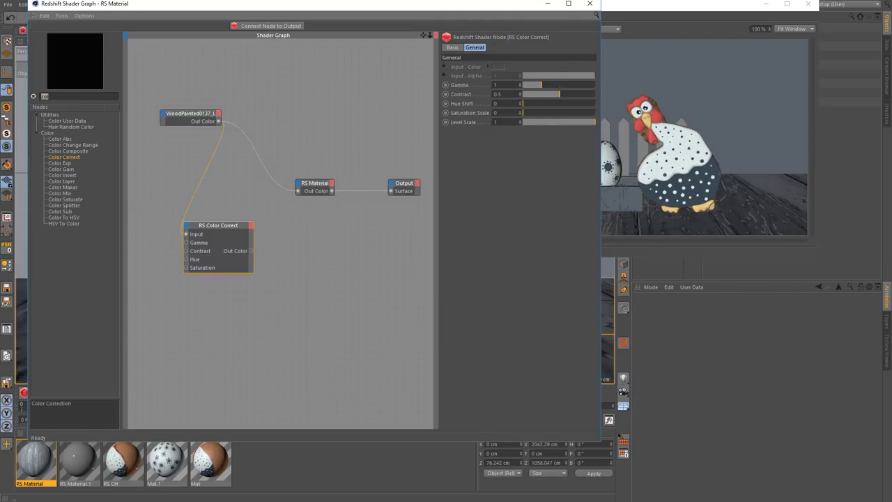
{"action": "key", "text": "BackSpace"}
{"action": "key", "text": "BackSpace"}
{"action": "type", "text": "di"}
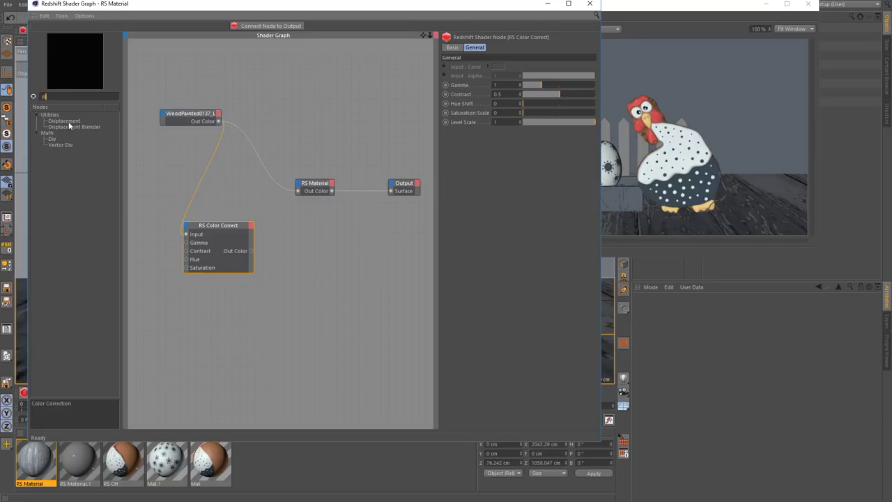
{"action": "left_click_drag", "start_coordinate": [64, 121], "coordinate": [273, 252]}
{"action": "left_click", "coordinate": [338, 263]}
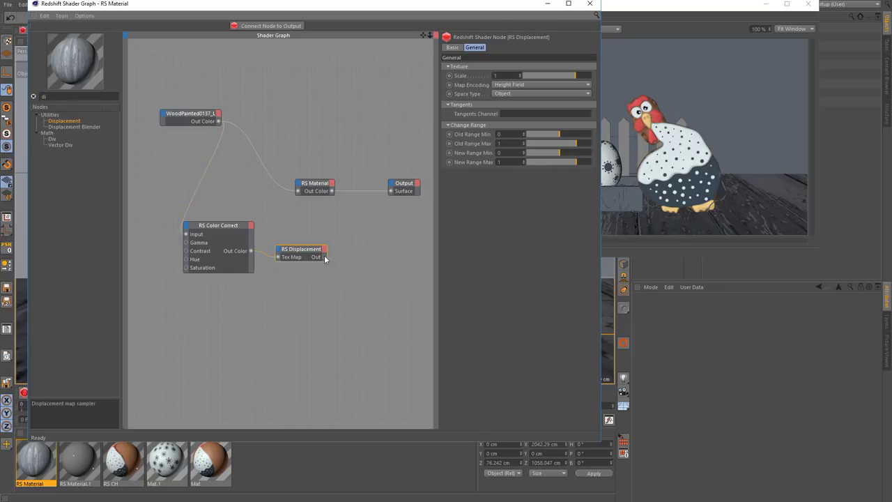
{"action": "left_click_drag", "start_coordinate": [386, 195], "coordinate": [400, 188]}
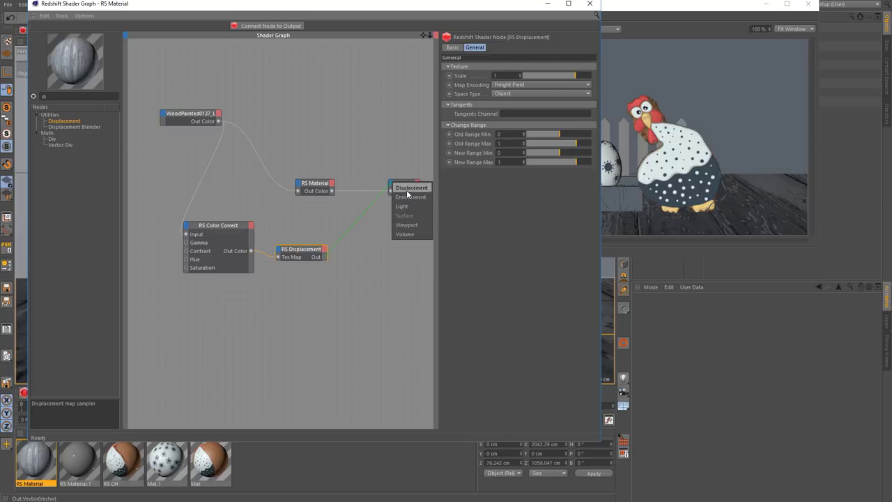
{"action": "left_click", "coordinate": [411, 188]}
- Set the displacement scale to 0.652 and bring the preview render forward
{"action": "left_click_drag", "start_coordinate": [479, 7], "coordinate": [454, 14]}
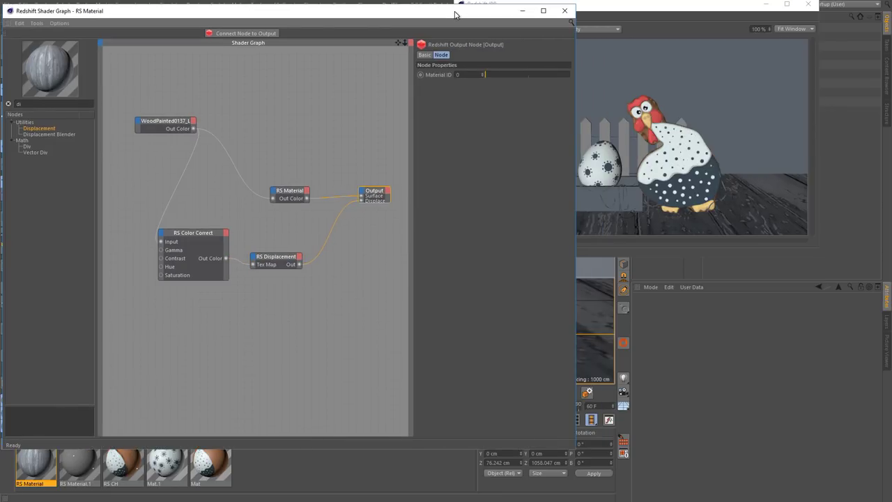
{"action": "left_click", "coordinate": [289, 255]}
{"action": "left_click_drag", "start_coordinate": [552, 83], "coordinate": [542, 83]}
{"action": "left_click_drag", "start_coordinate": [453, 10], "coordinate": [315, 19]}
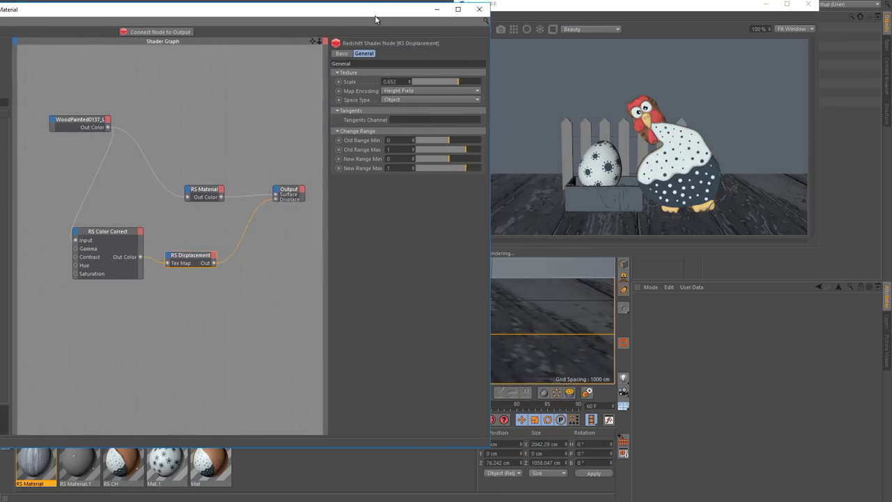
{"action": "left_click", "coordinate": [609, 10]}
{"action": "mouse_move", "coordinate": [608, 14]}
{"action": "left_mouse_down"}
{"action": "mouse_move", "coordinate": [567, 143]}
{"action": "mouse_move", "coordinate": [402, 28]}
{"action": "left_mouse_up"}
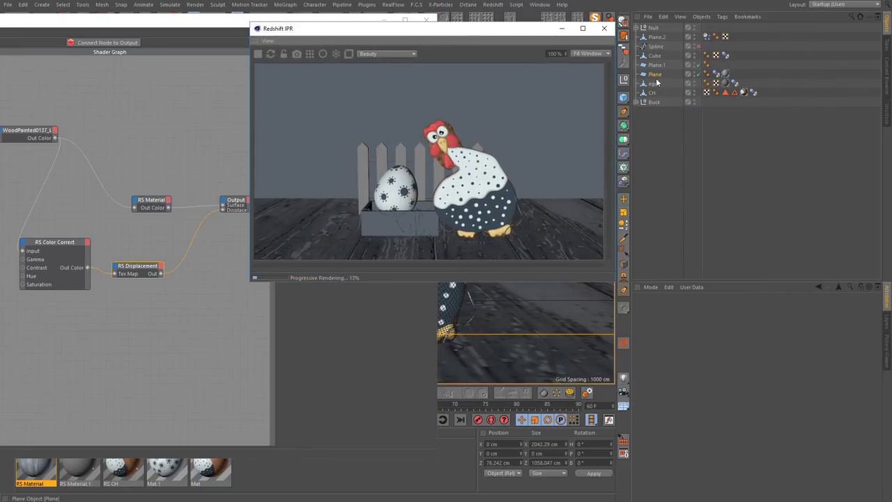
- Add a Redshift Object tag to the floor plane with displacement scale 0.308
{"action": "right_click", "coordinate": [657, 77]}
{"action": "mouse_move", "coordinate": [686, 163]}
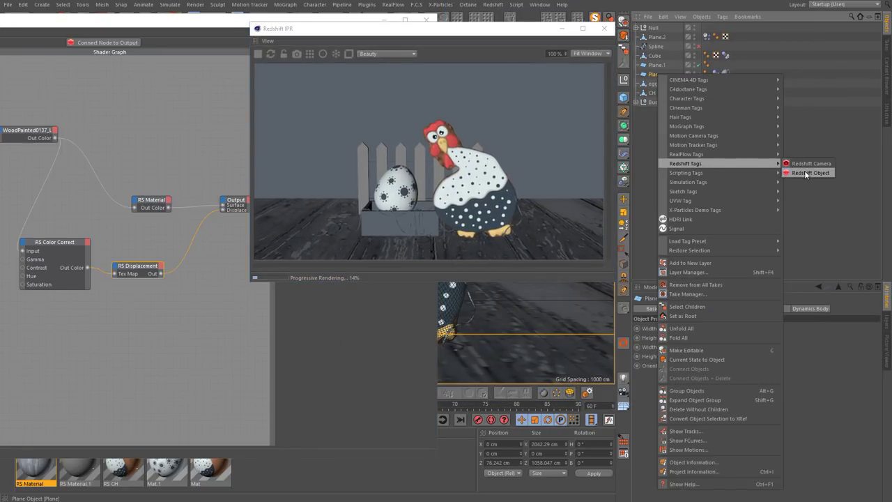
{"action": "left_click", "coordinate": [807, 173]}
{"action": "left_click", "coordinate": [716, 345]}
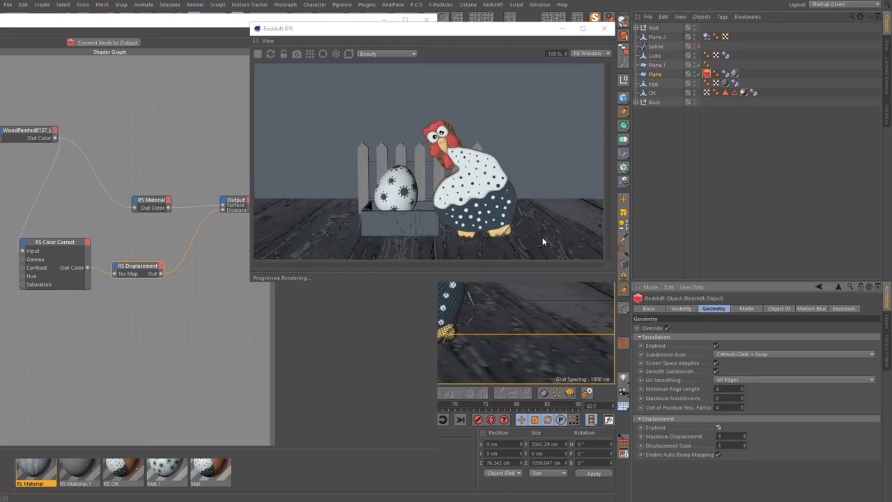
- Give the floor's RS Material a faint reflection, weight 0.048 and roughness 0.056
{"action": "left_click", "coordinate": [165, 263]}
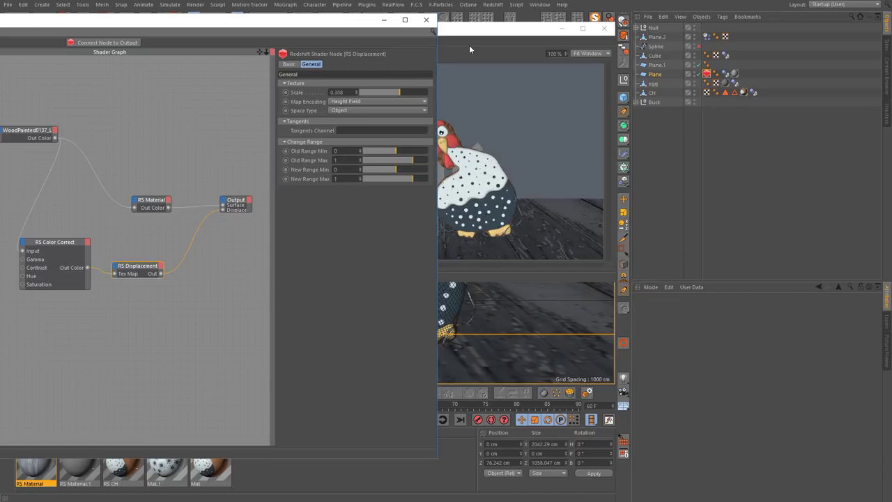
{"action": "left_click_drag", "start_coordinate": [463, 49], "coordinate": [640, 63]}
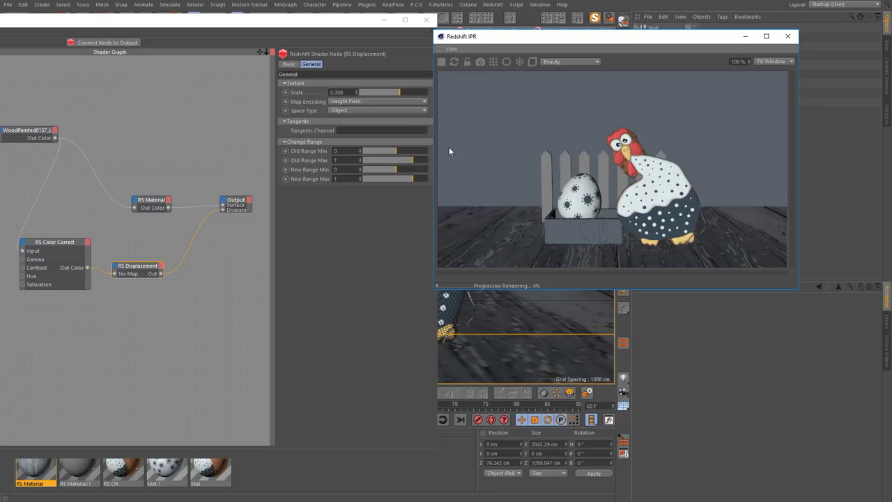
{"action": "left_click", "coordinate": [152, 207]}
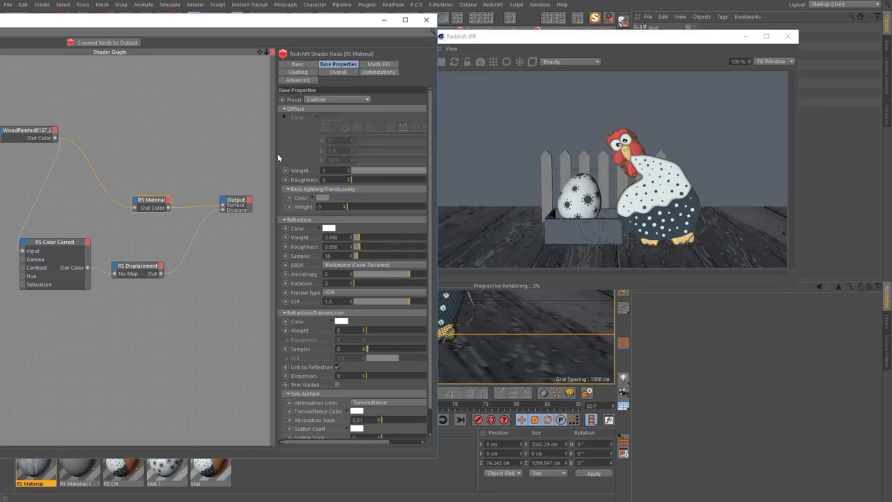
{"action": "left_click_drag", "start_coordinate": [273, 28], "coordinate": [324, 29]}
{"action": "left_click", "coordinate": [351, 168]}
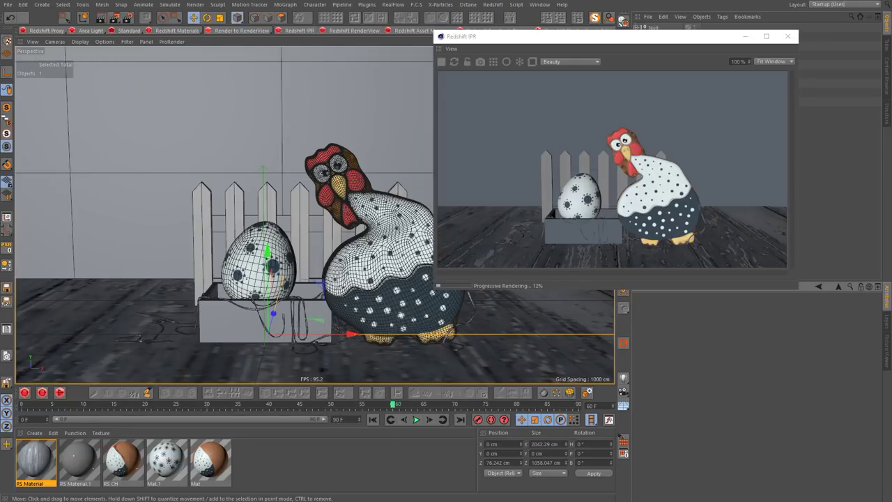
{"action": "left_click", "coordinate": [29, 458]}
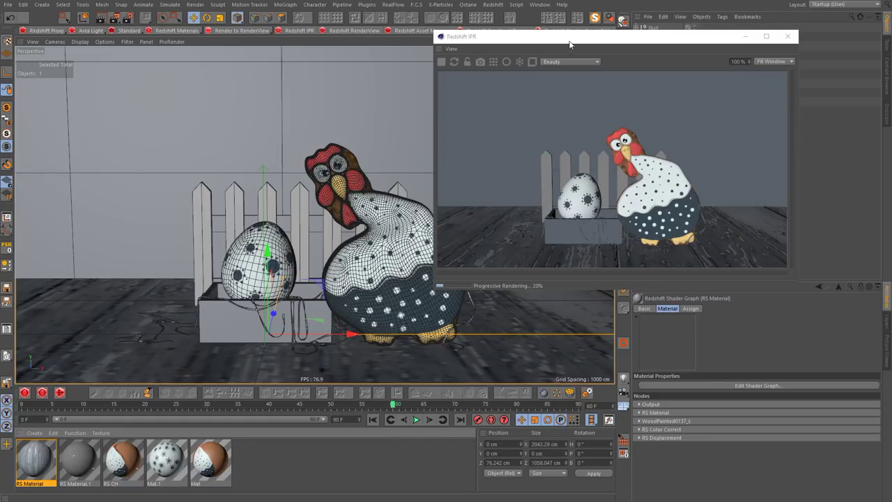
- Apply a new material to the fence Cloner and select its texture tag
{"action": "left_click_drag", "start_coordinate": [569, 44], "coordinate": [544, 55]}
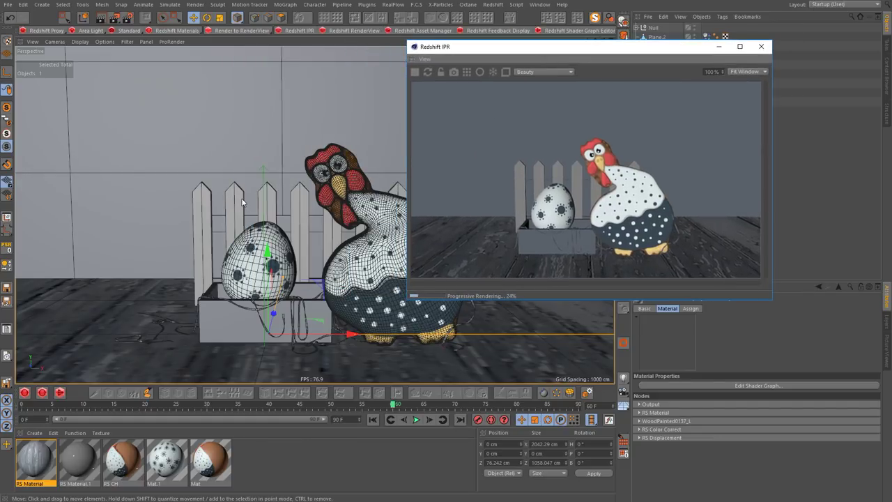
{"action": "left_click_drag", "start_coordinate": [36, 461], "coordinate": [208, 219]}
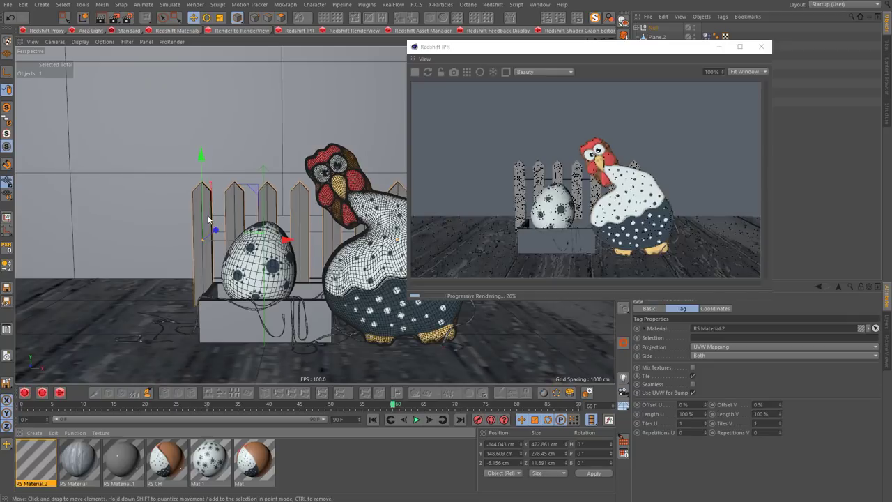
{"action": "left_click_drag", "start_coordinate": [585, 47], "coordinate": [562, 165]}
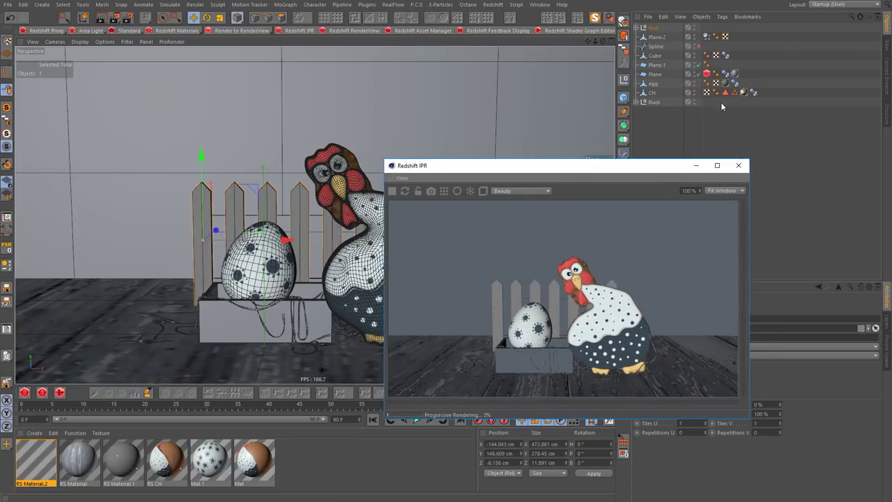
{"action": "left_click", "coordinate": [636, 27]}
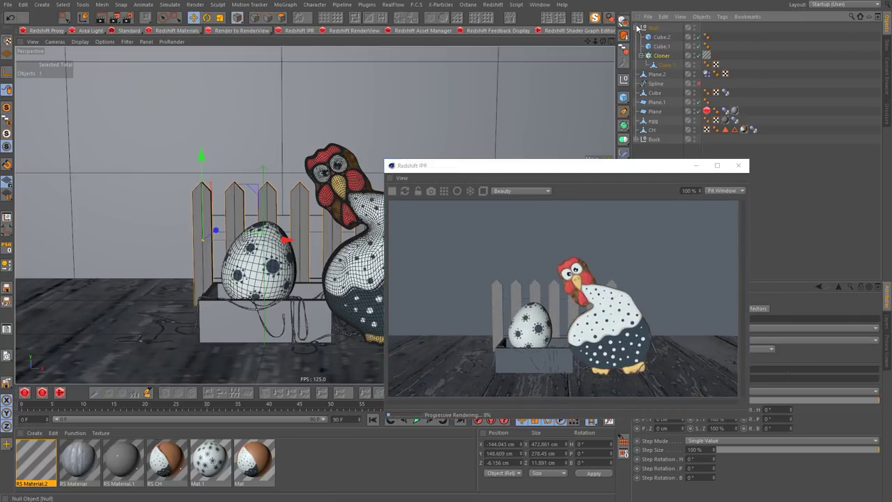
{"action": "left_click", "coordinate": [707, 56]}
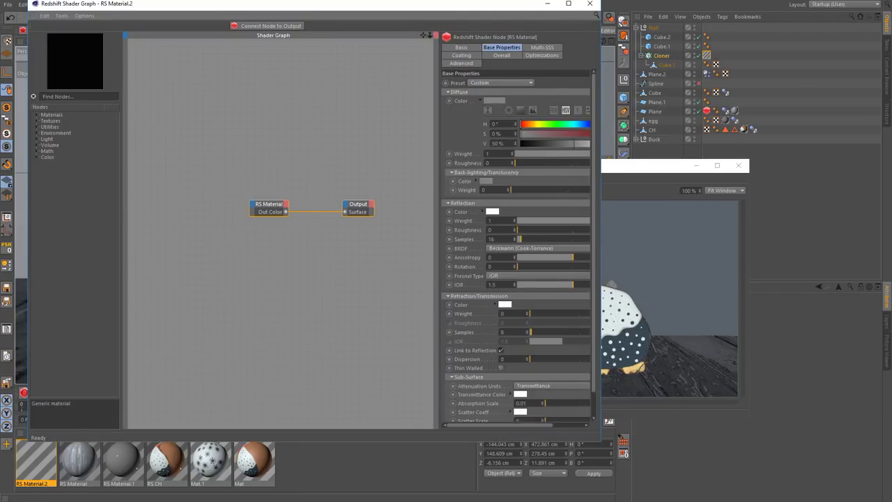
- Load the wood image into the material's diffuse colour without copying, and apply it to the fence
{"action": "left_click_drag", "start_coordinate": [78, 142], "coordinate": [493, 293]}
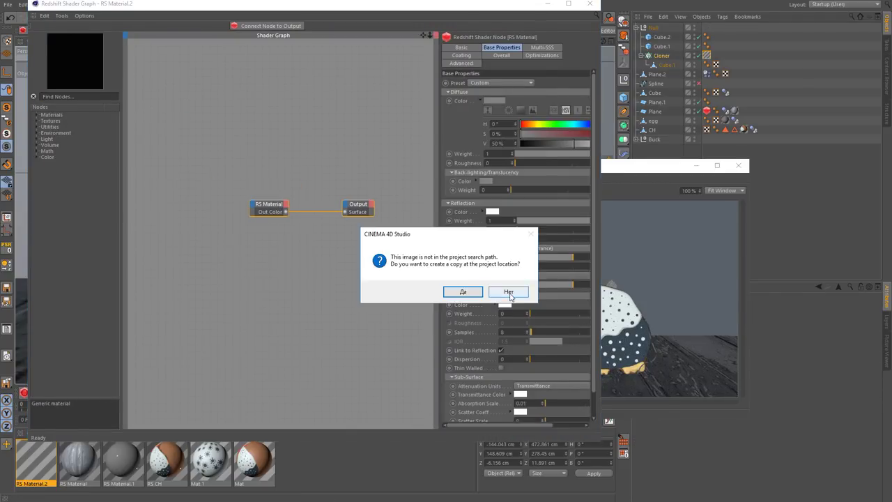
{"action": "left_click", "coordinate": [509, 292]}
{"action": "left_click", "coordinate": [589, 3]}
{"action": "key", "text": "Delete"}
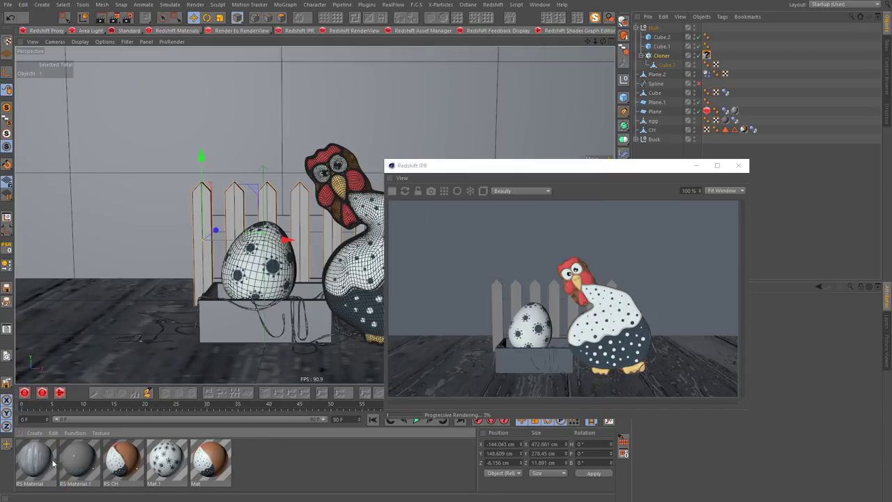
{"action": "left_click_drag", "start_coordinate": [35, 460], "coordinate": [207, 251]}
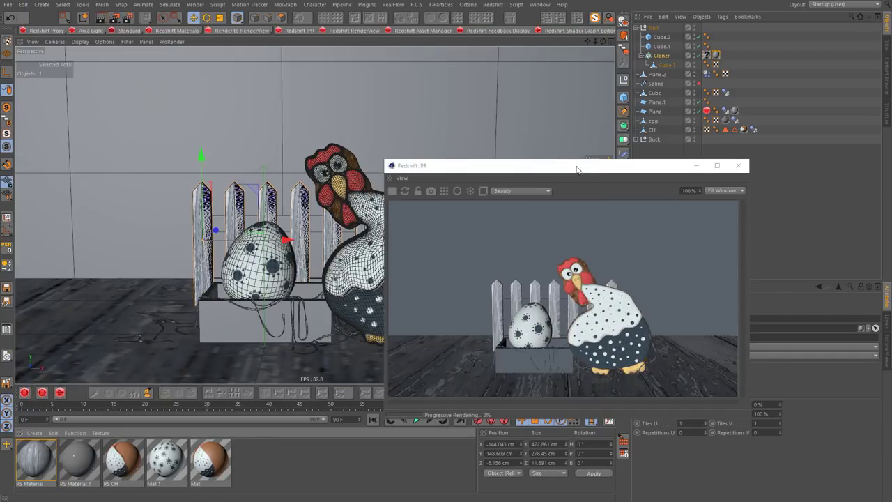
- Switch the fence texture tag's projection to Cubic
{"action": "left_click_drag", "start_coordinate": [575, 166], "coordinate": [459, 49]}
{"action": "scroll", "coordinate": [215, 214], "scroll_direction": "up", "scroll_amount": 5}
{"action": "scroll", "coordinate": [244, 230], "scroll_direction": "up", "scroll_amount": 3}
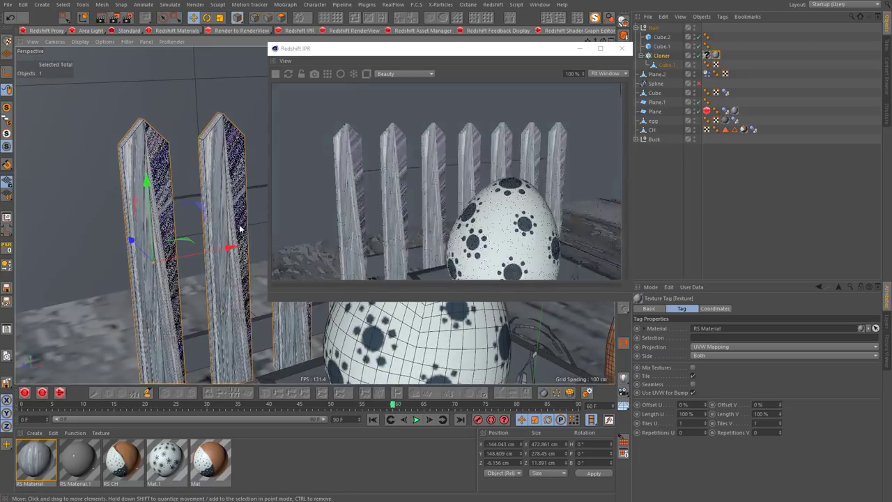
{"action": "scroll", "coordinate": [244, 230], "scroll_direction": "down", "scroll_amount": 2}
{"action": "left_click_drag", "start_coordinate": [478, 54], "coordinate": [447, 43]}
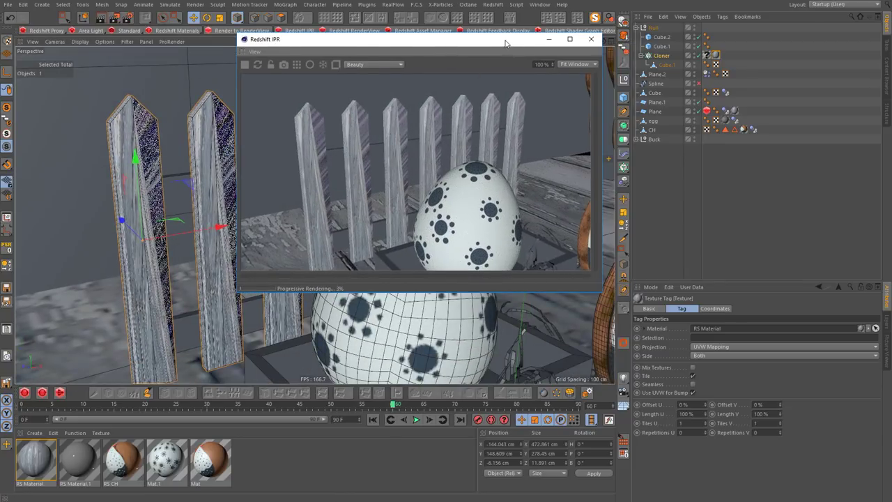
{"action": "left_click_drag", "start_coordinate": [507, 43], "coordinate": [457, 34]}
{"action": "left_click", "coordinate": [707, 55]}
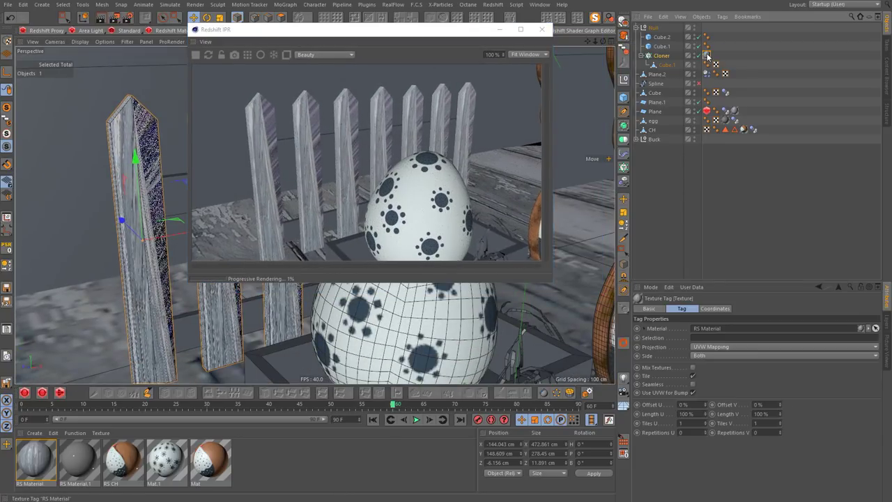
{"action": "left_click", "coordinate": [719, 347]}
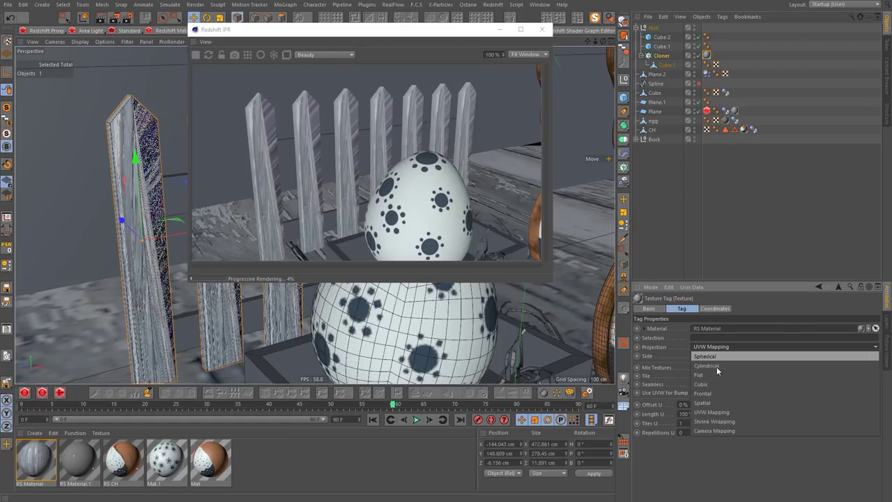
{"action": "left_click", "coordinate": [715, 386]}
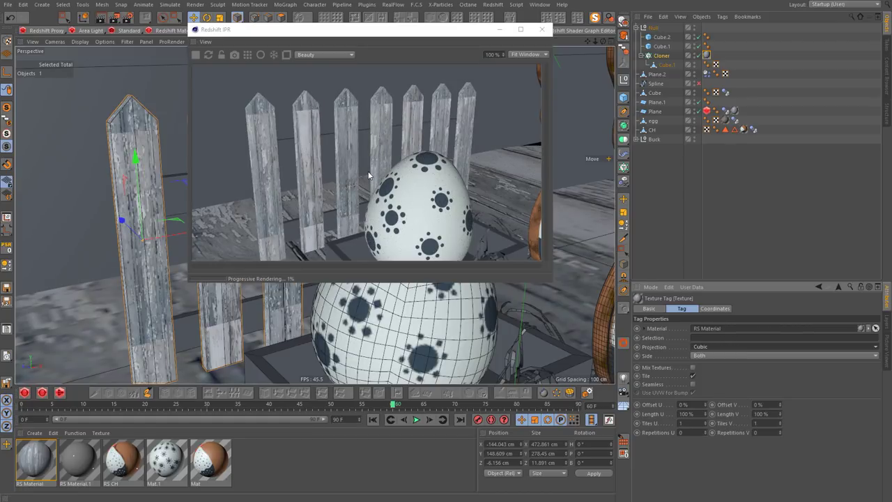
- In Texture mode, stretch the fence projection taller and shift it down and sideways
{"action": "left_click_drag", "start_coordinate": [147, 201], "coordinate": [305, 172], "text": "alt"}
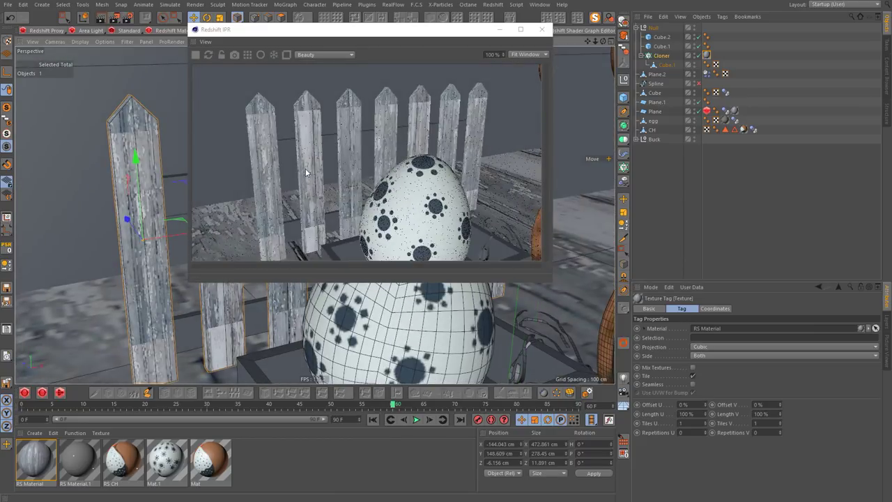
{"action": "left_click_drag", "start_coordinate": [421, 26], "coordinate": [693, 43]}
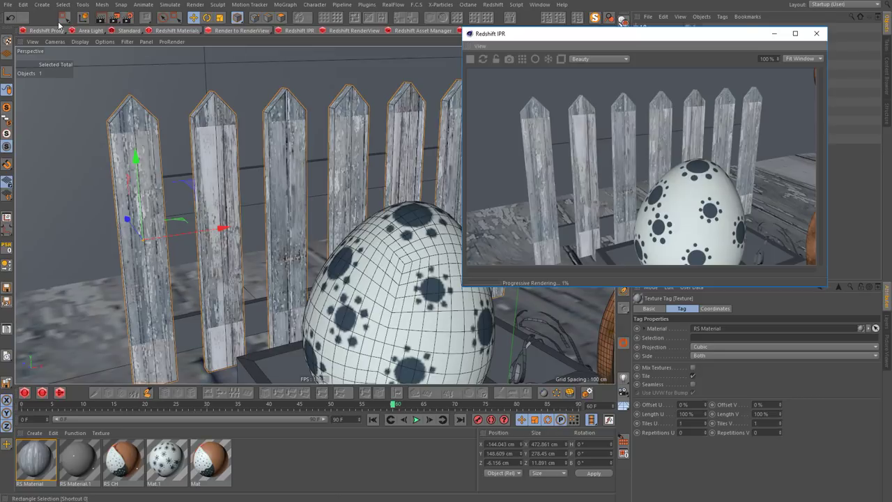
{"action": "left_click", "coordinate": [7, 41]}
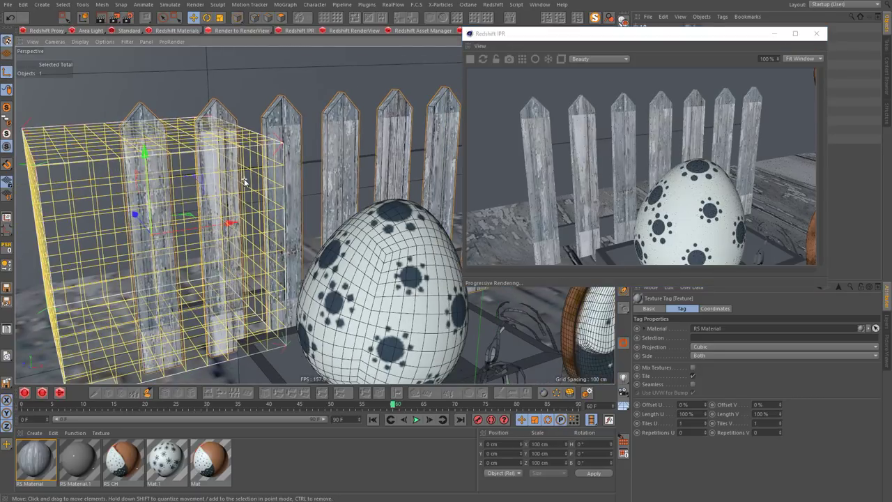
{"action": "left_click_drag", "start_coordinate": [125, 70], "coordinate": [165, 67], "text": "alt"}
{"action": "key", "text": "t"}
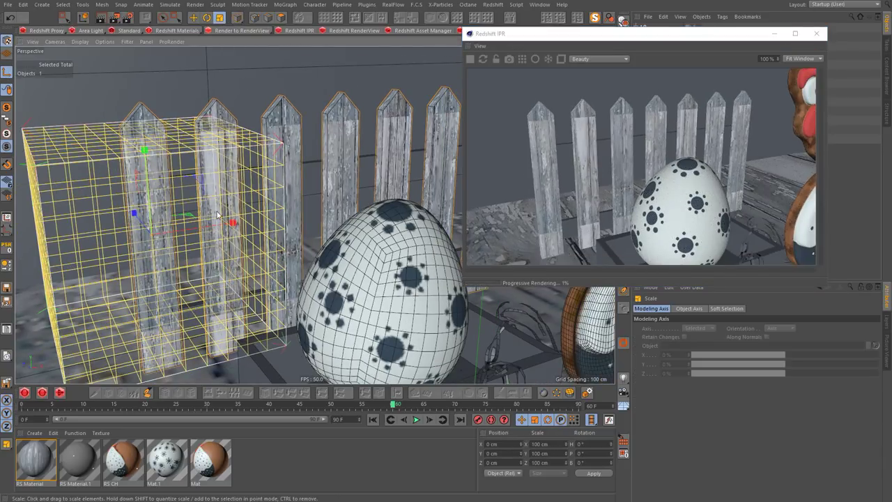
{"action": "left_click_drag", "start_coordinate": [143, 151], "coordinate": [139, 117]}
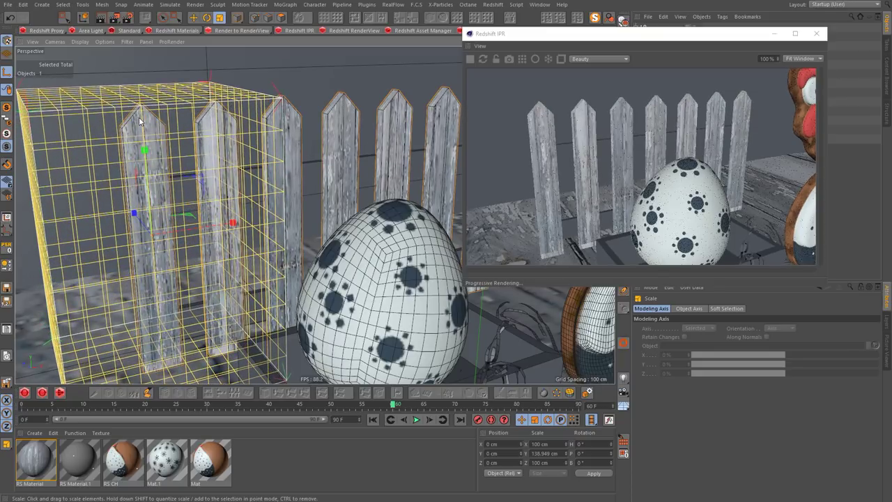
{"action": "left_click_drag", "start_coordinate": [151, 151], "coordinate": [146, 147]}
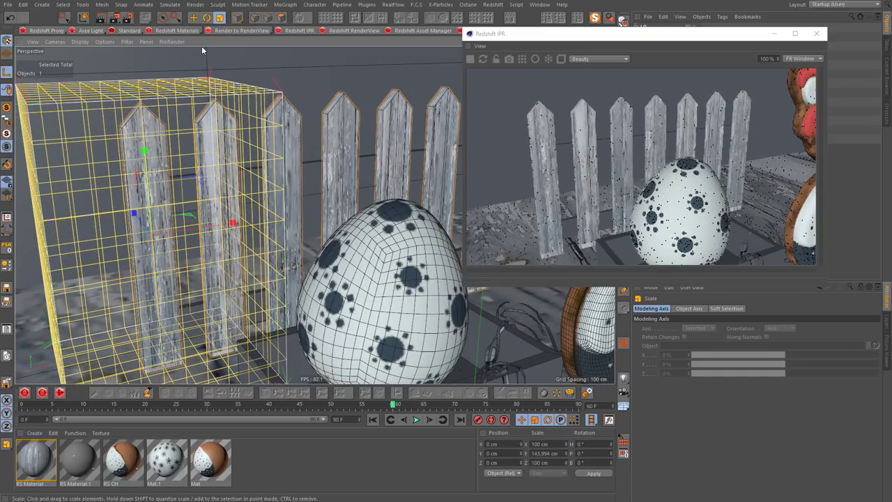
{"action": "key", "text": "e"}
{"action": "left_click_drag", "start_coordinate": [145, 151], "coordinate": [146, 162]}
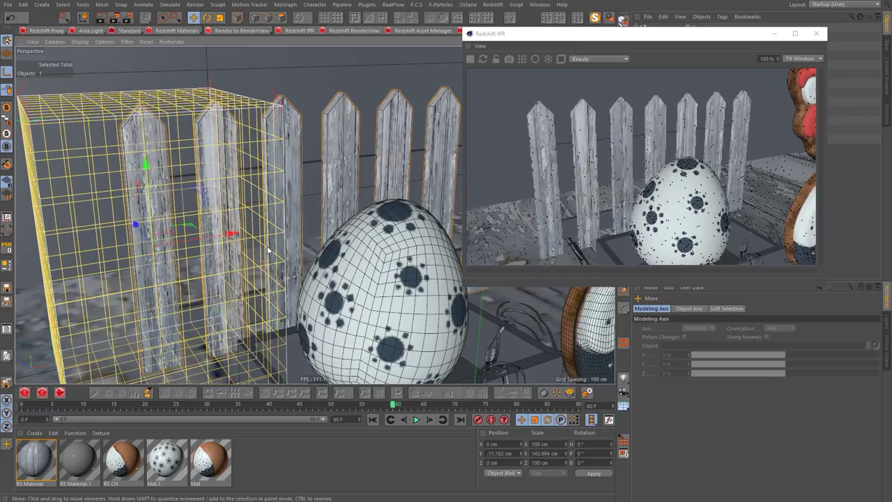
{"action": "mouse_move", "coordinate": [230, 234]}
{"action": "left_mouse_down"}
{"action": "mouse_move", "coordinate": [314, 220]}
{"action": "mouse_move", "coordinate": [255, 235]}
{"action": "mouse_move", "coordinate": [284, 235]}
{"action": "left_mouse_up"}
{"action": "key", "text": "t"}
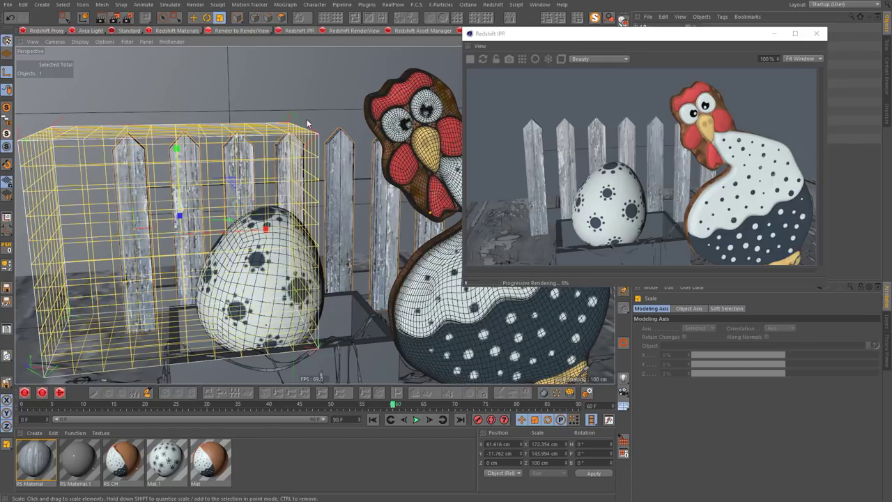
- Zoom in on the egg and crate to work on the crate's wood texture
{"action": "left_click", "coordinate": [373, 360]}
{"action": "mouse_move", "coordinate": [625, 33]}
{"action": "left_mouse_down"}
{"action": "mouse_move", "coordinate": [561, 129]}
{"action": "mouse_move", "coordinate": [561, 159]}
{"action": "mouse_move", "coordinate": [519, 46]}
{"action": "left_mouse_up"}
{"action": "left_click", "coordinate": [306, 296]}
{"action": "left_click_drag", "start_coordinate": [305, 362], "coordinate": [469, 217], "text": "alt"}
{"action": "left_click_drag", "start_coordinate": [641, 58], "coordinate": [625, 42]}
{"action": "left_click", "coordinate": [704, 347]}
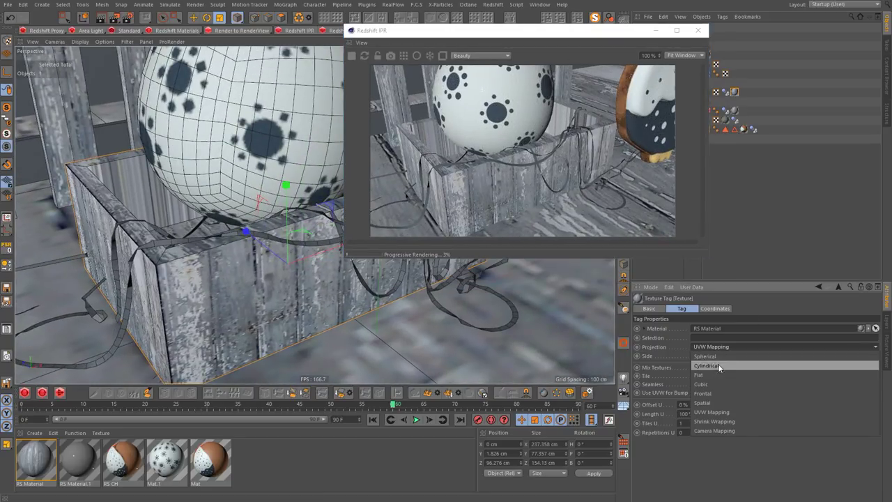
- Set the crate texture to Cubic projection and rotate it 90 degrees
{"action": "left_click", "coordinate": [703, 373]}
{"action": "left_click_drag", "start_coordinate": [541, 31], "coordinate": [642, 49]}
{"action": "left_click", "coordinate": [209, 313]}
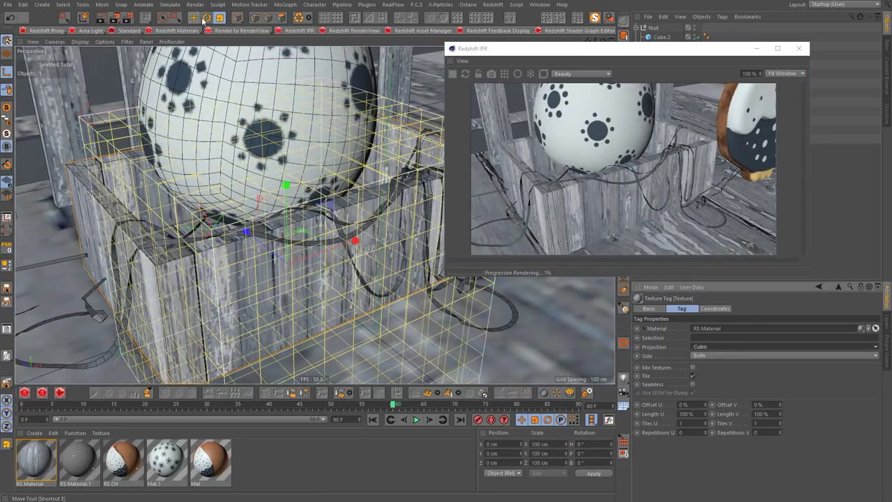
{"action": "key", "text": "r"}
{"action": "mouse_move", "coordinate": [300, 282]}
{"action": "left_mouse_down"}
{"action": "mouse_move", "coordinate": [242, 307]}
{"action": "mouse_move", "coordinate": [179, 257]}
{"action": "mouse_move", "coordinate": [209, 237]}
{"action": "left_mouse_up"}
- Keep the crate texture's original scale and nudge the projection right so planks run horizontally
{"action": "key", "text": "t"}
{"action": "mouse_move", "coordinate": [209, 237]}
{"action": "left_mouse_down", "text": "alt"}
{"action": "mouse_move", "coordinate": [292, 179]}
{"action": "mouse_move", "coordinate": [295, 222]}
{"action": "mouse_move", "coordinate": [239, 213]}
{"action": "mouse_move", "coordinate": [273, 213]}
{"action": "left_mouse_up", "text": "alt"}
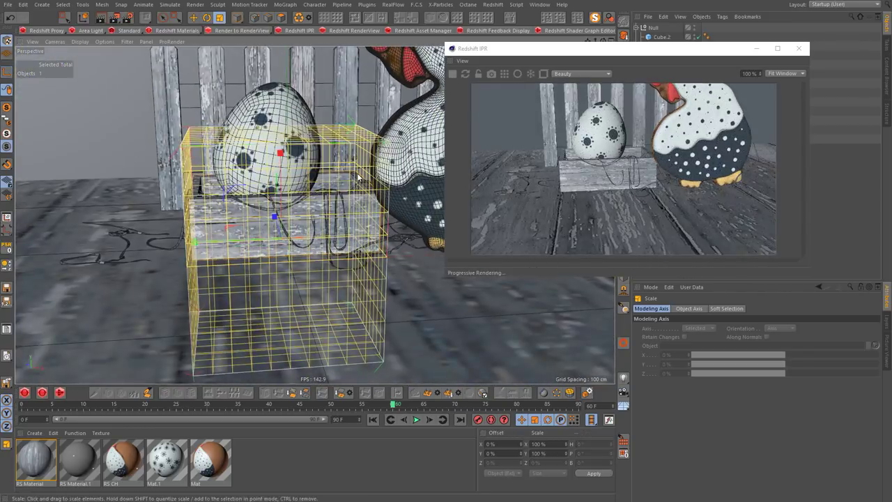
{"action": "key", "text": "ctrl+z"}
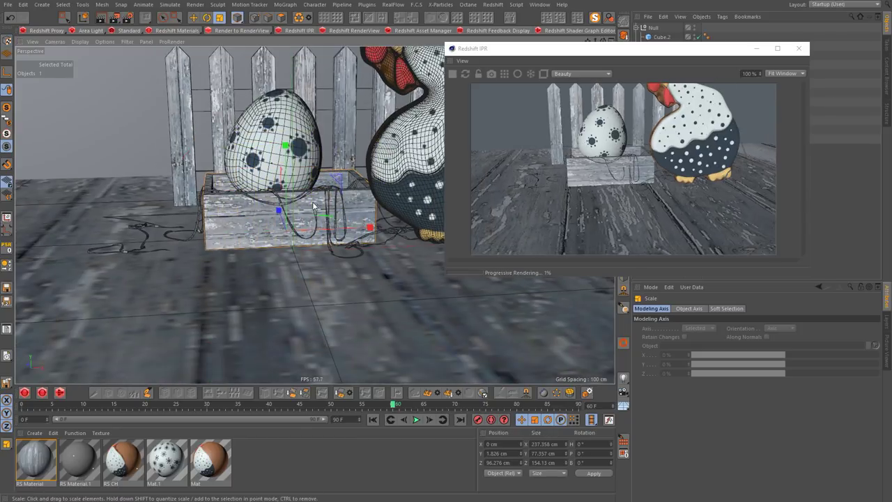
{"action": "left_click_drag", "start_coordinate": [358, 178], "coordinate": [314, 209], "text": "alt"}
{"action": "left_click_drag", "start_coordinate": [504, 48], "coordinate": [526, 50]}
{"action": "left_click", "coordinate": [293, 281]}
{"action": "key", "text": "e"}
{"action": "left_click_drag", "start_coordinate": [293, 281], "coordinate": [310, 284]}
{"action": "left_click", "coordinate": [282, 216]}
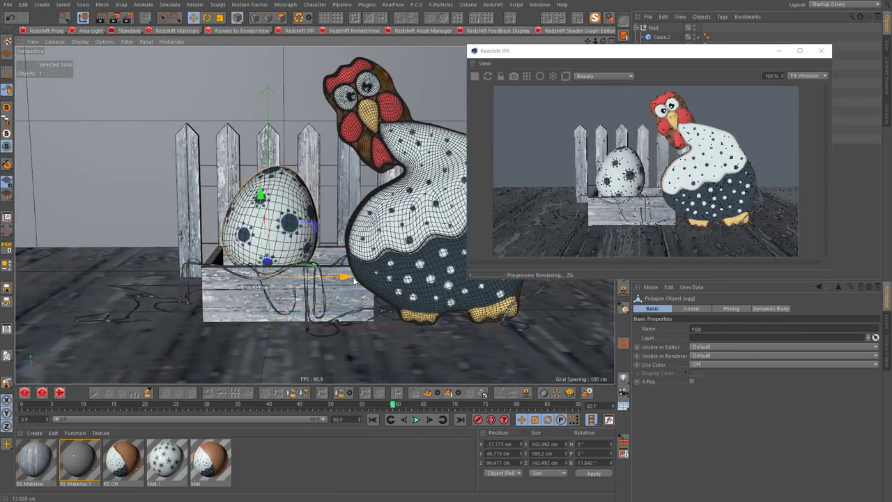
- Slide the egg right in the crate and rotate the rail texture 90° for horizontal grain
{"action": "left_click_drag", "start_coordinate": [282, 216], "coordinate": [361, 277]}
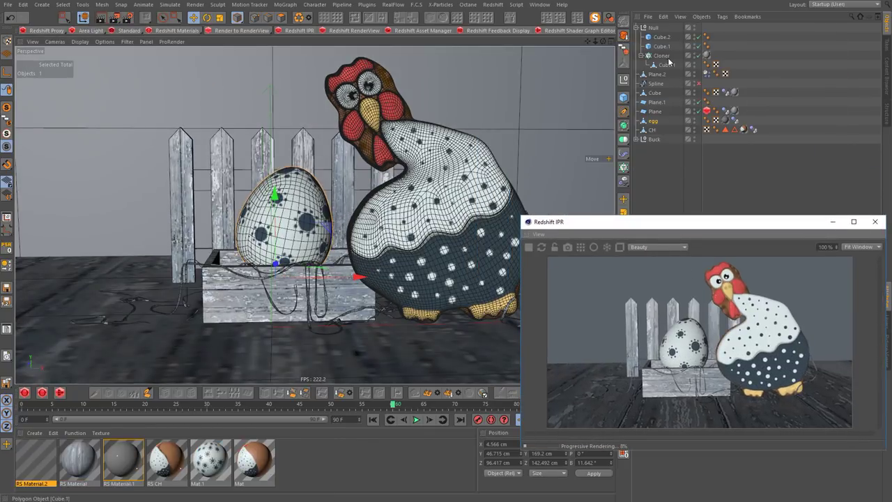
{"action": "left_click", "coordinate": [707, 56]}
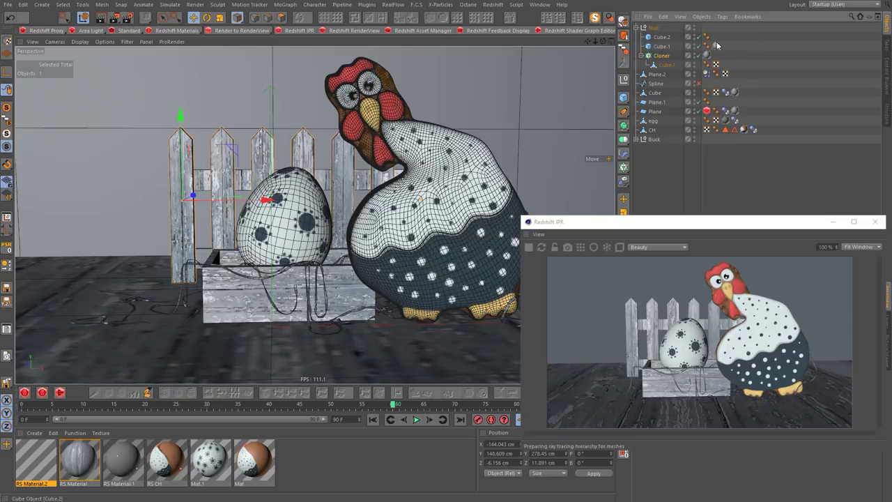
{"action": "scroll", "coordinate": [246, 151], "scroll_direction": "up", "scroll_amount": 5}
{"action": "mouse_move", "coordinate": [460, 175]}
{"action": "left_mouse_down"}
{"action": "mouse_move", "coordinate": [500, 202]}
{"action": "mouse_move", "coordinate": [478, 225]}
{"action": "left_mouse_up"}
{"action": "left_click", "coordinate": [723, 62]}
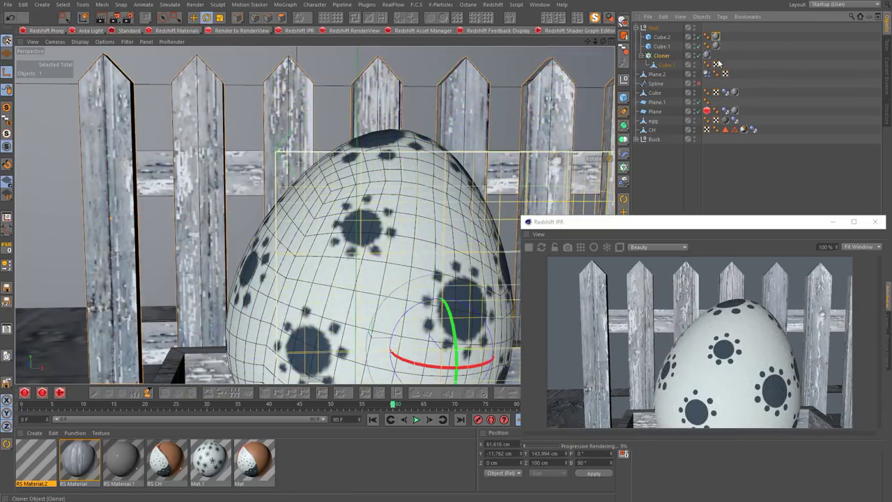
- Create a new Redshift material, RS Material.2, and open its shader graph
{"action": "scroll", "coordinate": [234, 205], "scroll_direction": "down", "scroll_amount": 2}
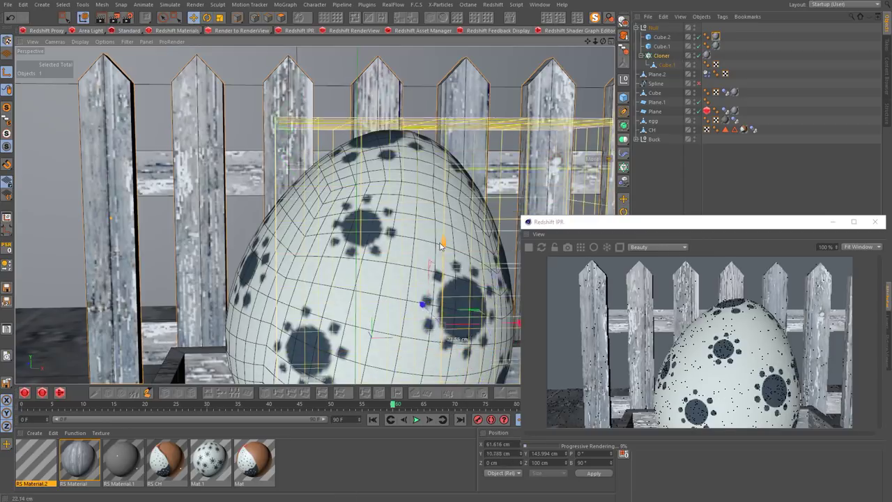
{"action": "scroll", "coordinate": [234, 205], "scroll_direction": "down", "scroll_amount": 3}
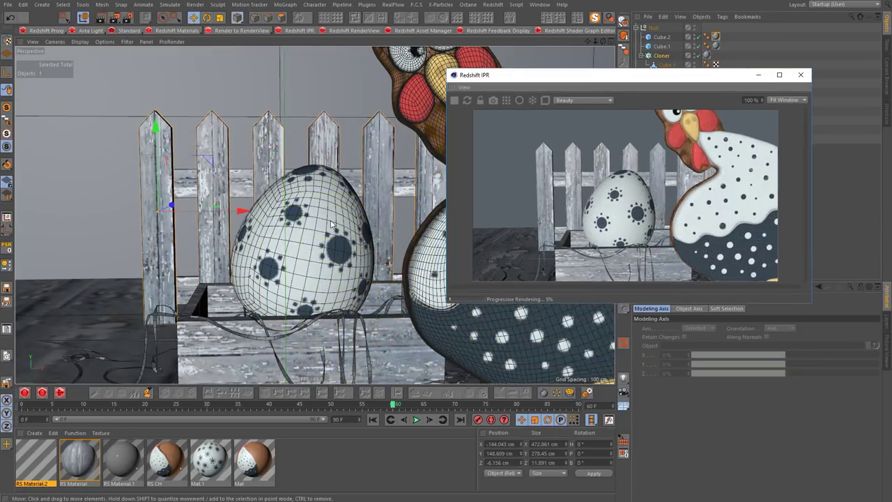
{"action": "scroll", "coordinate": [334, 223], "scroll_direction": "down", "scroll_amount": 3}
{"action": "scroll", "coordinate": [320, 230], "scroll_direction": "down", "scroll_amount": 1}
{"action": "scroll", "coordinate": [303, 241], "scroll_direction": "down", "scroll_amount": 2}
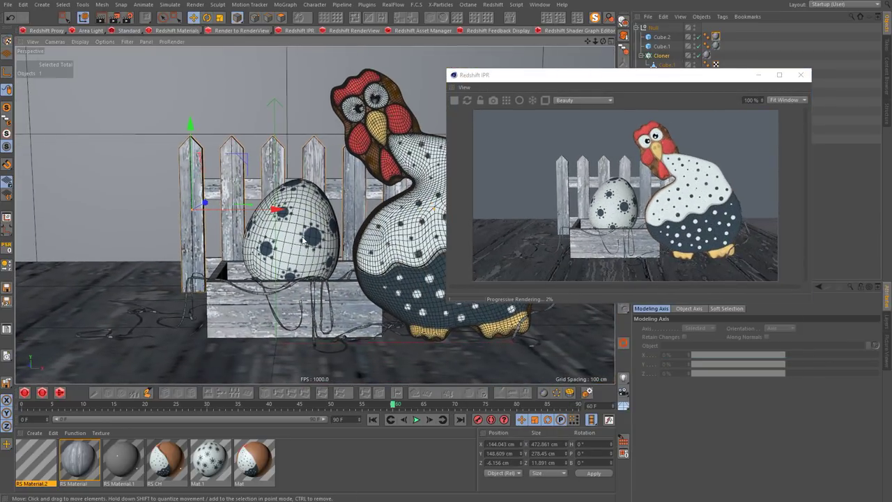
{"action": "scroll", "coordinate": [303, 243], "scroll_direction": "up", "scroll_amount": 2}
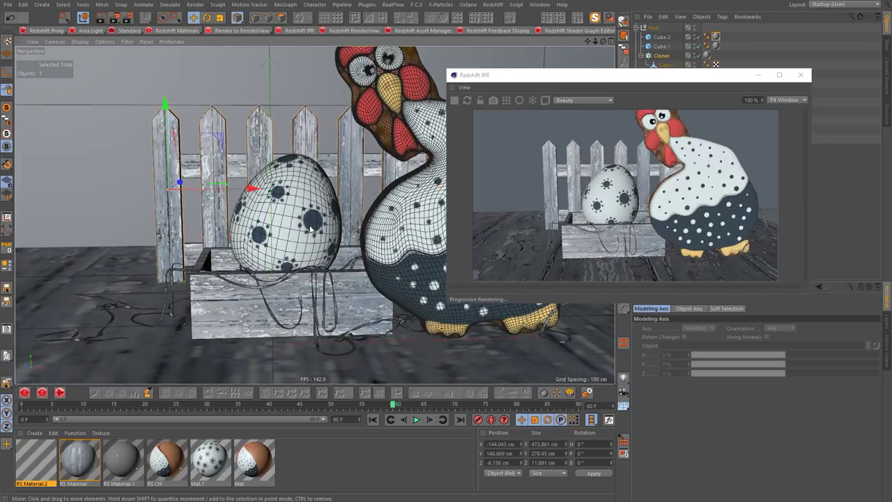
{"action": "scroll", "coordinate": [305, 250], "scroll_direction": "down", "scroll_amount": 2}
{"action": "double_click", "coordinate": [35, 460]}
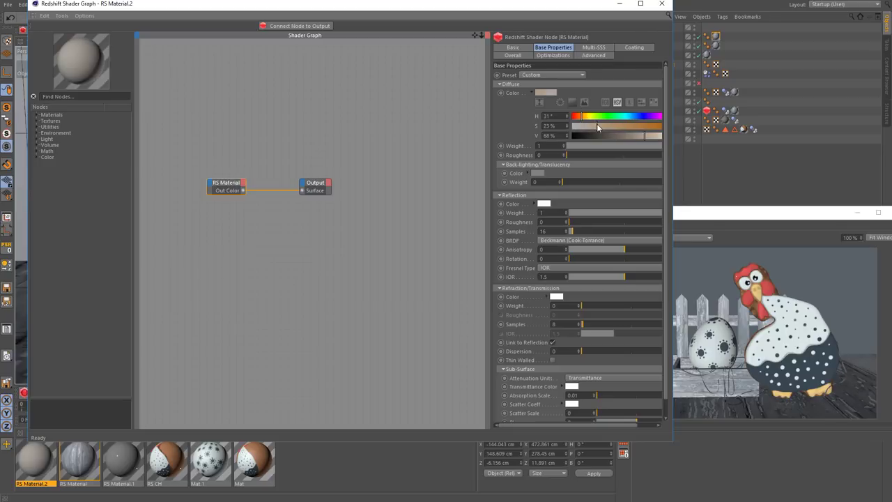
- Tilt the scribbled wire object, centre its axis and pull it closer along Z
{"action": "left_click", "coordinate": [660, 5]}
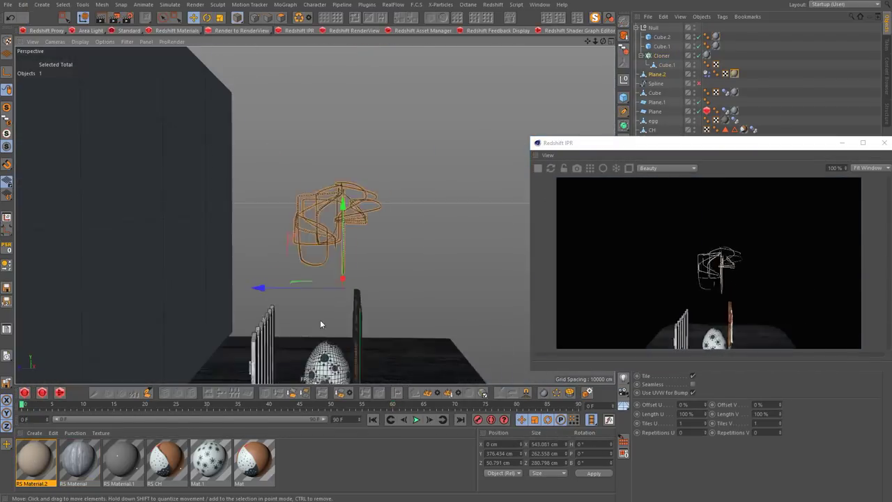
{"action": "left_click_drag", "start_coordinate": [350, 220], "coordinate": [293, 202]}
{"action": "left_click", "coordinate": [7, 217]}
{"action": "left_click", "coordinate": [129, 160]}
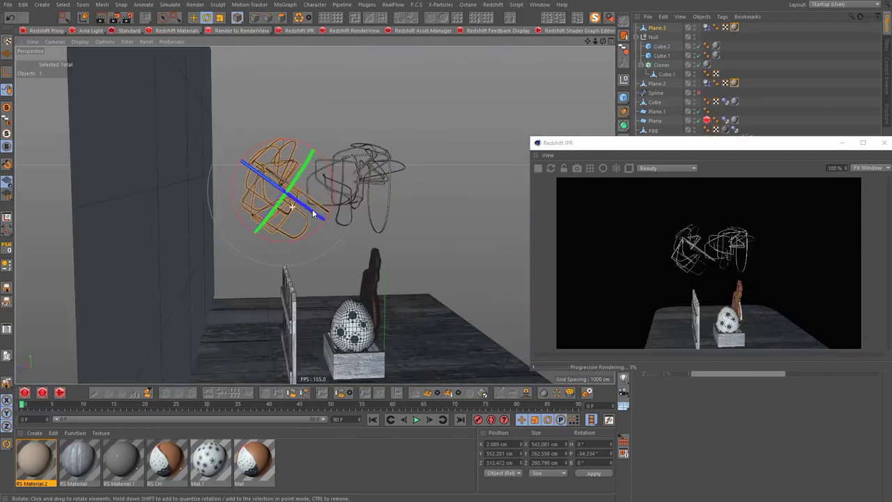
{"action": "key", "text": "e"}
{"action": "mouse_move", "coordinate": [222, 194]}
{"action": "left_mouse_down"}
{"action": "mouse_move", "coordinate": [285, 218]}
{"action": "mouse_move", "coordinate": [294, 235]}
{"action": "left_mouse_up"}
- Duplicate the straw spline as Plane.4, rotate it about 89° upright and move it up-left
{"action": "left_click", "coordinate": [313, 148]}
{"action": "left_click_drag", "start_coordinate": [313, 148], "coordinate": [292, 139], "text": "ctrl"}
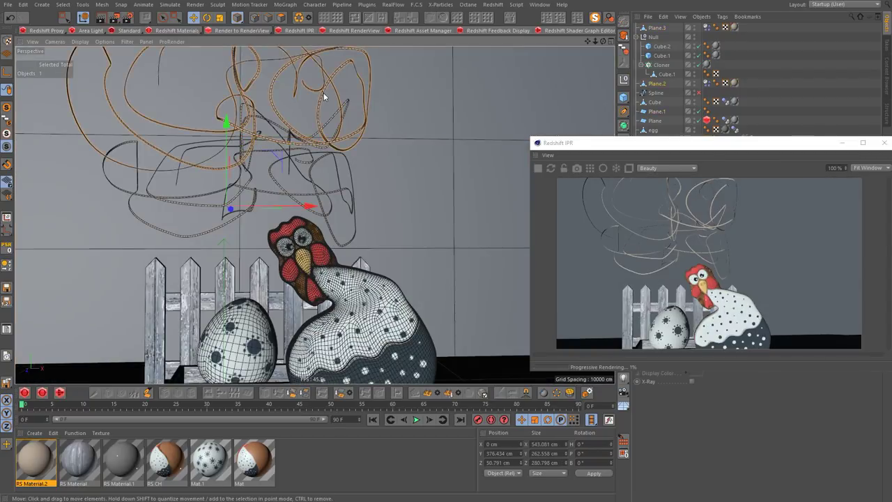
{"action": "left_click_drag", "start_coordinate": [302, 169], "coordinate": [285, 244]}
{"action": "mouse_move", "coordinate": [304, 171]}
{"action": "left_mouse_down"}
{"action": "mouse_move", "coordinate": [349, 220]}
{"action": "mouse_move", "coordinate": [307, 167]}
{"action": "mouse_move", "coordinate": [299, 133]}
{"action": "left_mouse_up"}
{"action": "scroll", "coordinate": [267, 236], "scroll_direction": "down", "scroll_amount": 3}
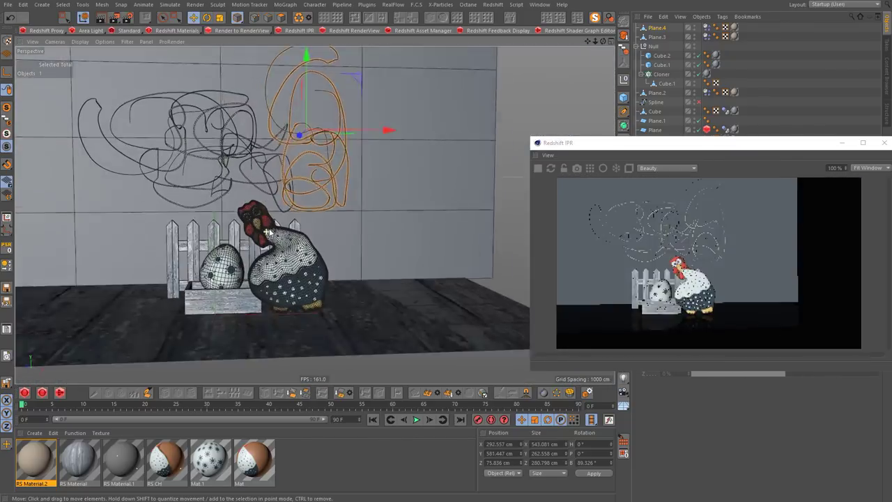
{"action": "mouse_move", "coordinate": [390, 156]}
{"action": "left_mouse_down"}
{"action": "mouse_move", "coordinate": [296, 53]}
{"action": "mouse_move", "coordinate": [274, 113]}
{"action": "left_mouse_up"}
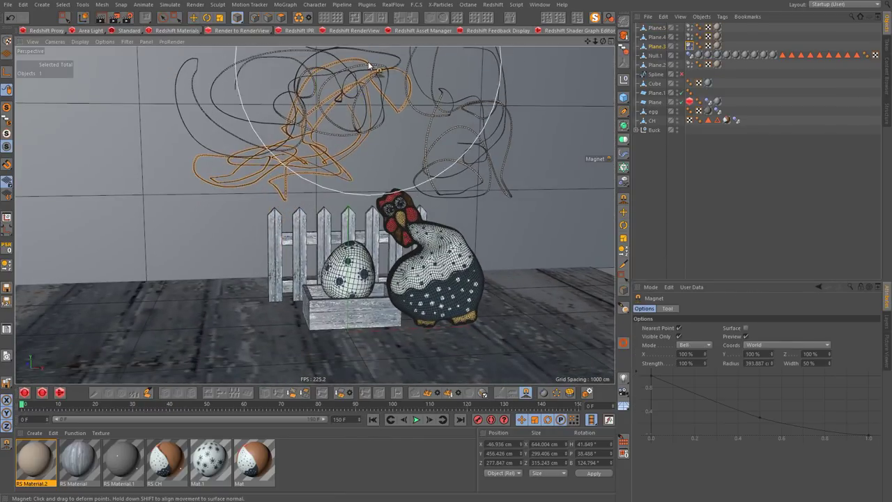
- Pull the straw spline into a tighter tangle and set dynamics to 5 steps per frame
{"action": "mouse_move", "coordinate": [370, 65]}
{"action": "left_mouse_down"}
{"action": "mouse_move", "coordinate": [398, 153]}
{"action": "mouse_move", "coordinate": [309, 155]}
{"action": "left_mouse_up"}
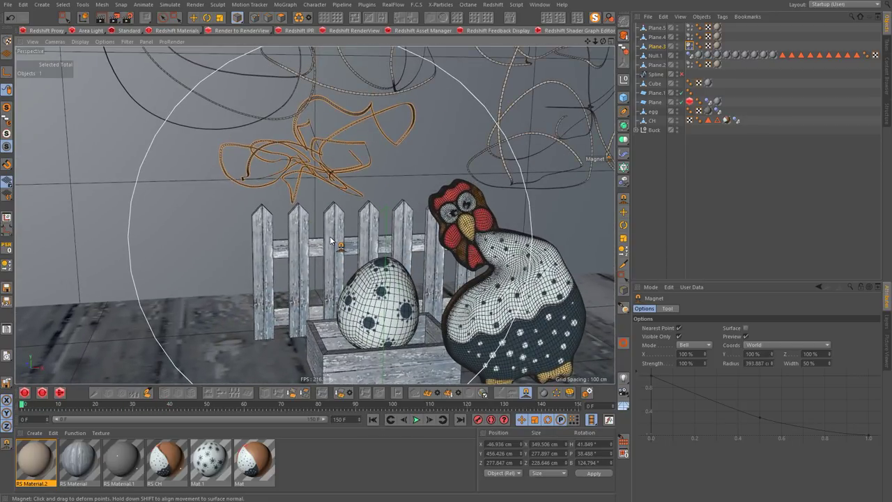
{"action": "key", "text": "ctrl+d"}
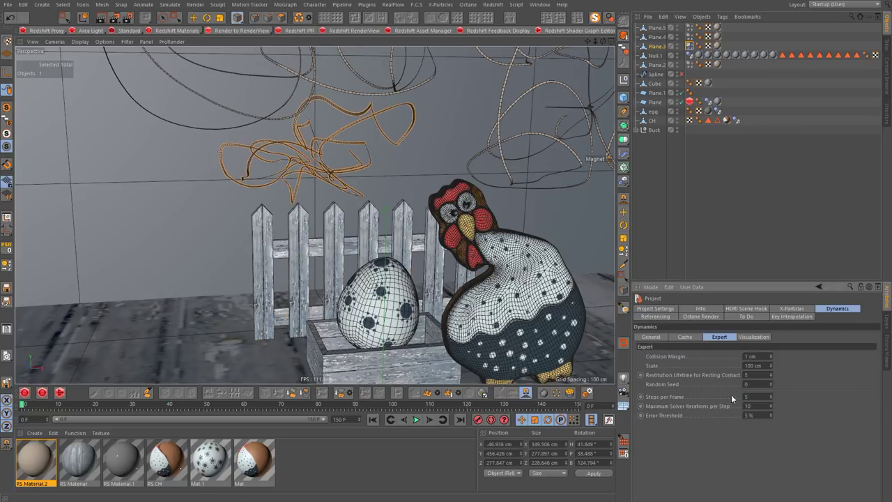
{"action": "key", "text": "e"}
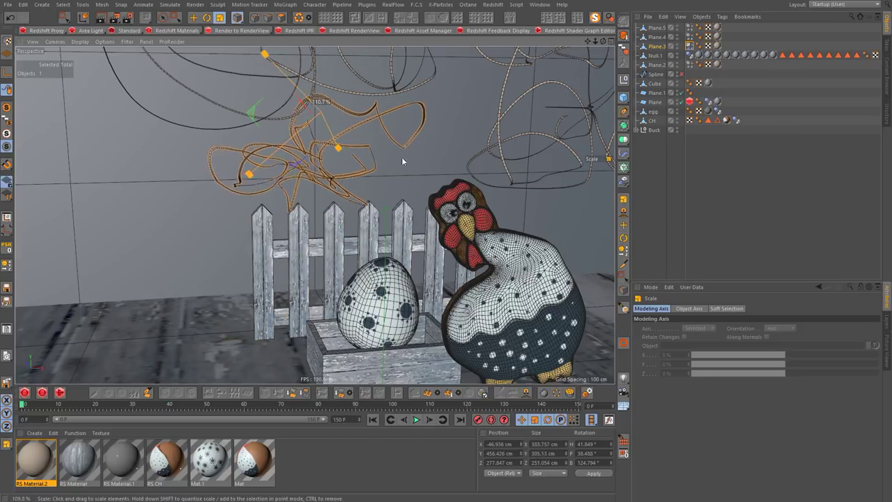
{"action": "left_click_drag", "start_coordinate": [370, 108], "coordinate": [342, 172], "text": "alt"}
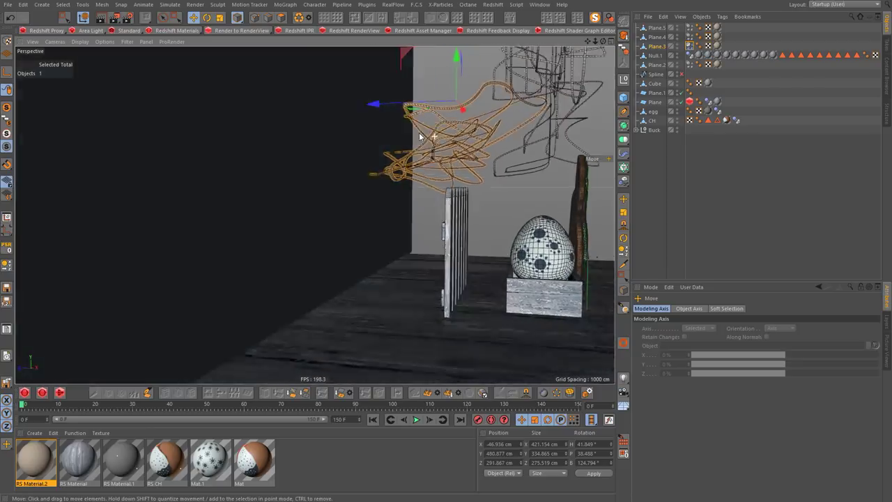
- Check the straws' dynamics body tags and replay the falling-straw simulation from the start
{"action": "left_click", "coordinate": [417, 421]}
{"action": "left_click", "coordinate": [691, 29]}
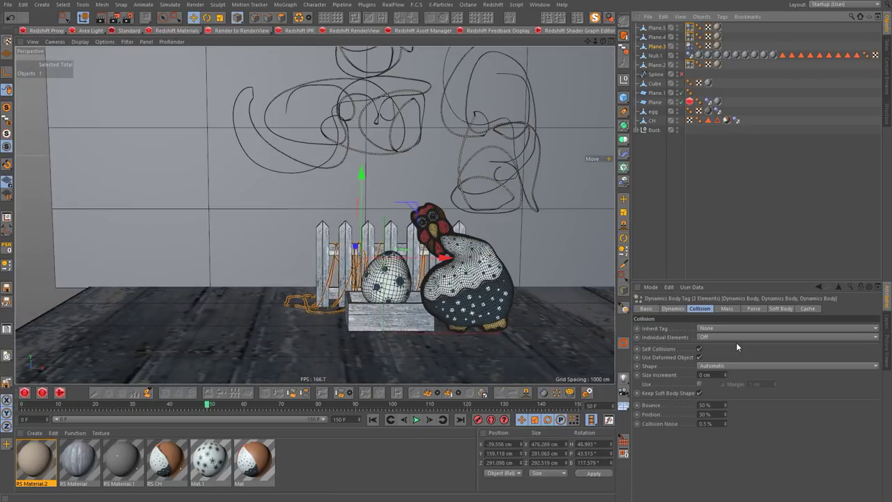
{"action": "left_click", "coordinate": [673, 308]}
{"action": "left_click", "coordinate": [373, 419]}
{"action": "left_click", "coordinate": [416, 420]}
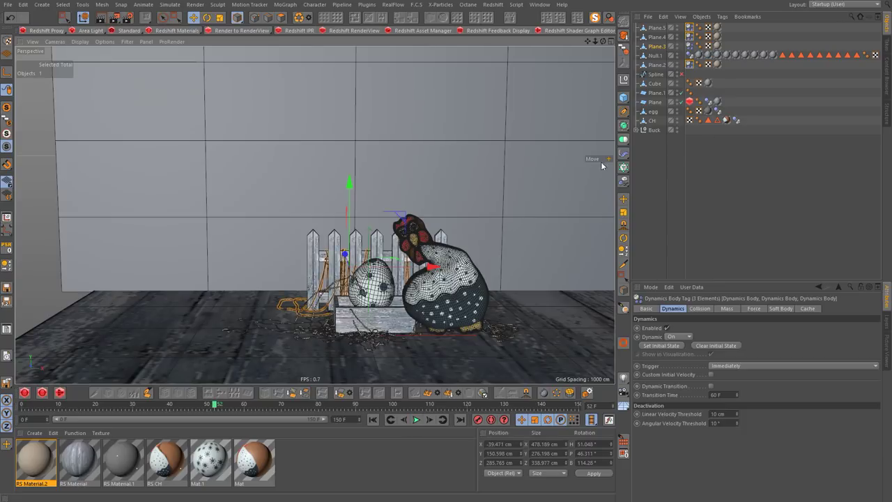
- Set the crate's Dynamics Body collision shape to Static Mesh and rerun the simulation
{"action": "left_click", "coordinate": [717, 83]}
{"action": "left_click", "coordinate": [699, 309]}
{"action": "left_click", "coordinate": [374, 419]}
{"action": "left_click", "coordinate": [416, 419]}
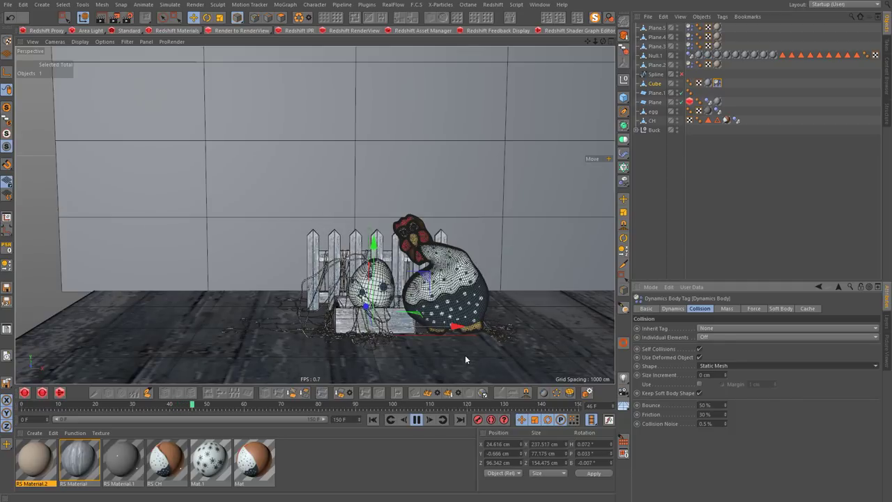
{"action": "scroll", "coordinate": [556, 354], "scroll_direction": "up", "scroll_amount": 2}
{"action": "scroll", "coordinate": [360, 345], "scroll_direction": "up", "scroll_amount": 2}
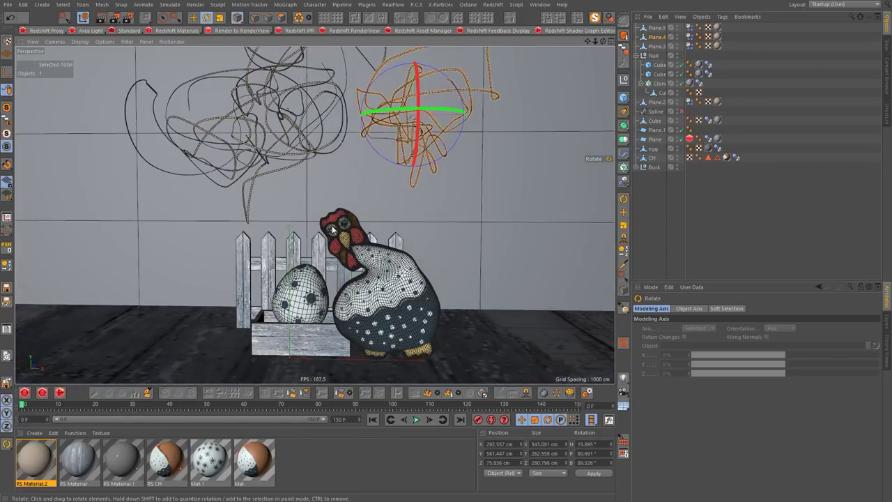
{"action": "left_click", "coordinate": [23, 4]}
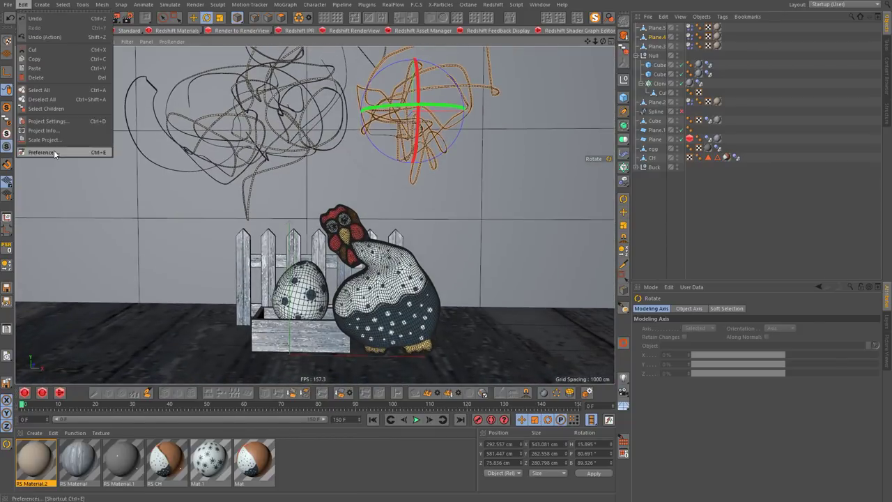
- Play the straw simulation to frame 75, then duplicate RS Material as RS Wall
{"action": "left_click", "coordinate": [47, 121]}
{"action": "scroll", "coordinate": [474, 263], "scroll_direction": "up", "scroll_amount": 3}
{"action": "left_click", "coordinate": [656, 120]}
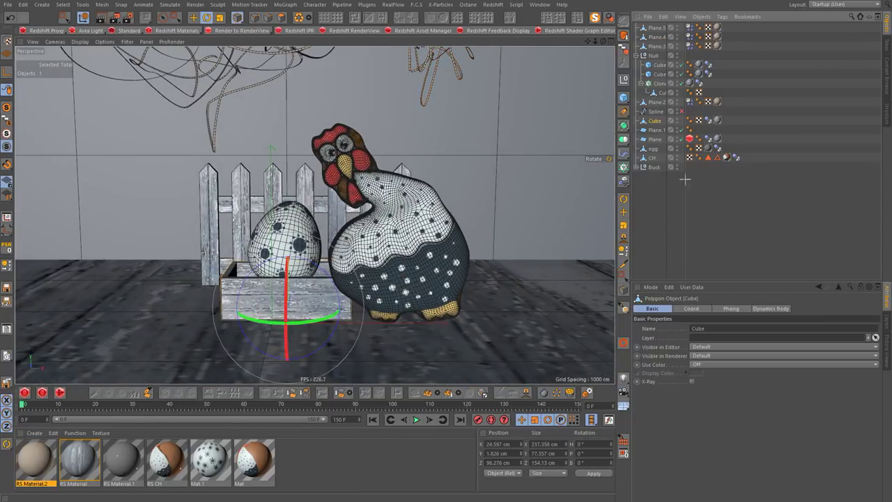
{"action": "scroll", "coordinate": [363, 376], "scroll_direction": "down", "scroll_amount": 2}
{"action": "left_click", "coordinate": [416, 420]}
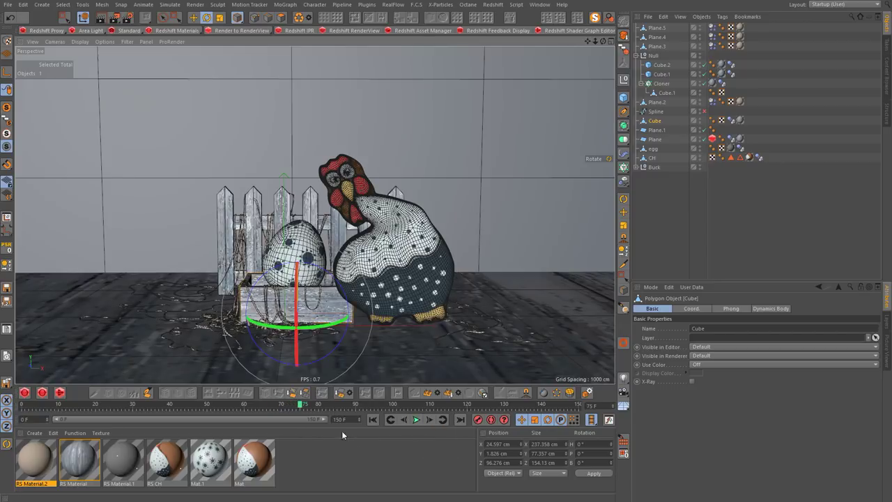
{"action": "left_click", "coordinate": [79, 460]}
{"action": "left_click_drag", "start_coordinate": [79, 460], "coordinate": [33, 462], "text": "ctrl"}
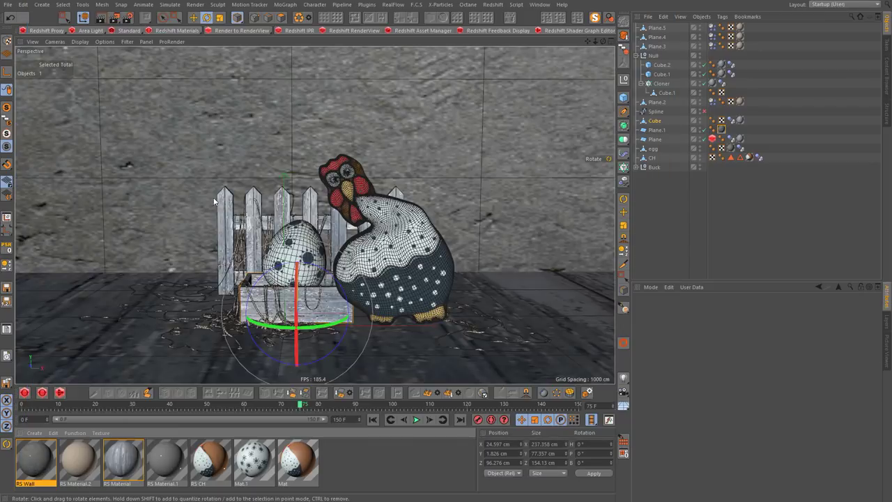
- Start the Redshift IPR and add an RS Camera at the current view
{"action": "left_click", "coordinate": [296, 30]}
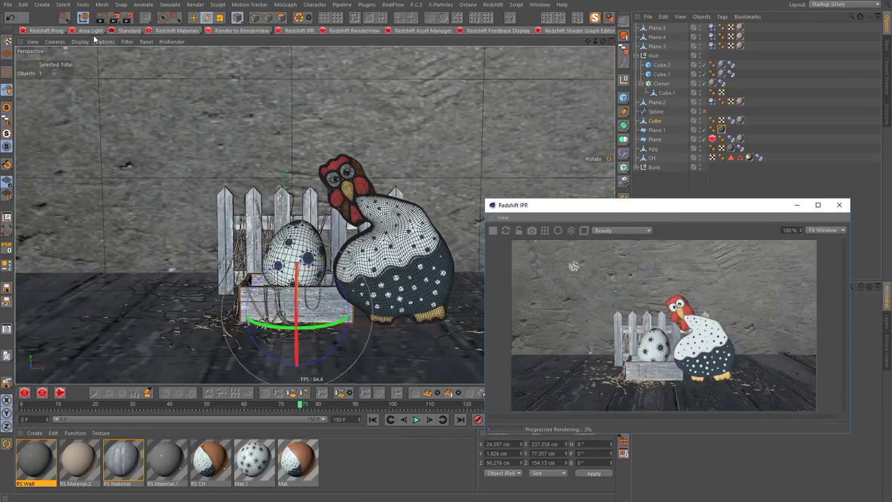
{"action": "left_click_drag", "start_coordinate": [314, 209], "coordinate": [434, 282], "text": "alt"}
{"action": "middle_click_drag", "start_coordinate": [436, 283], "coordinate": [442, 282], "text": "alt"}
{"action": "left_click_drag", "start_coordinate": [432, 279], "coordinate": [361, 295], "text": "alt"}
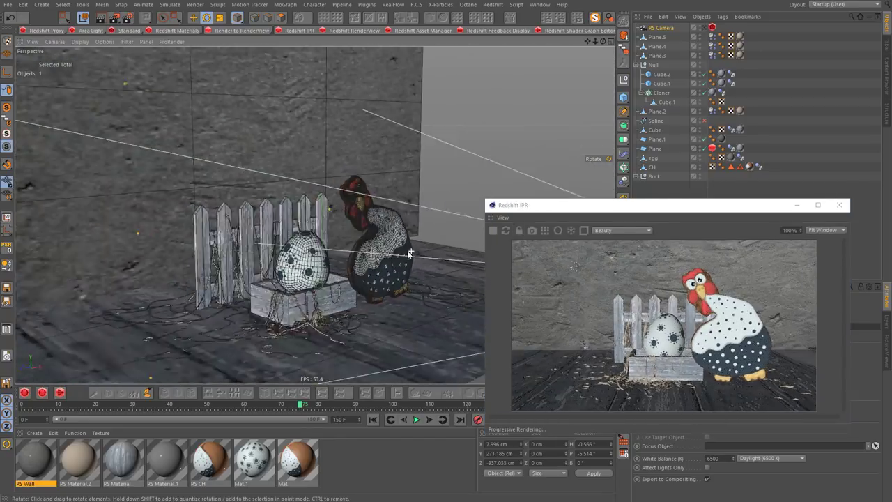
- Add an RS Spot Light and place it above the scene
{"action": "left_click", "coordinate": [131, 59]}
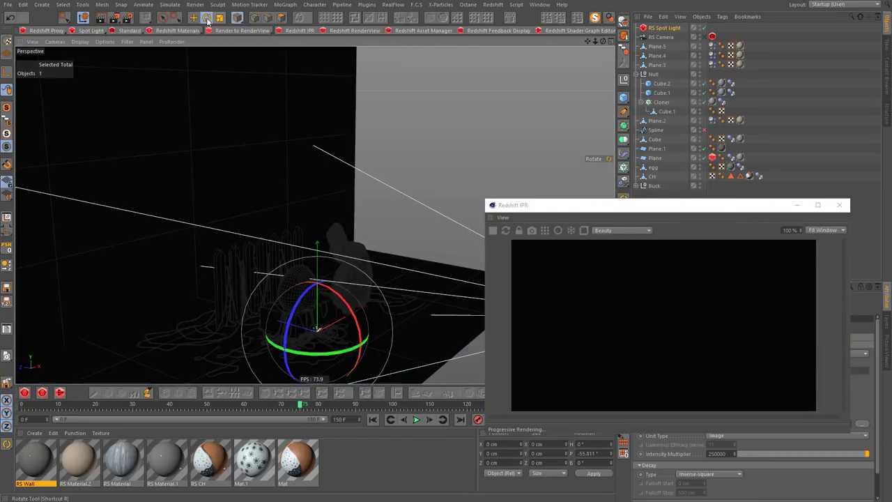
{"action": "mouse_move", "coordinate": [247, 91]}
{"action": "left_mouse_down"}
{"action": "mouse_move", "coordinate": [361, 152]}
{"action": "mouse_move", "coordinate": [363, 80]}
{"action": "left_mouse_up"}
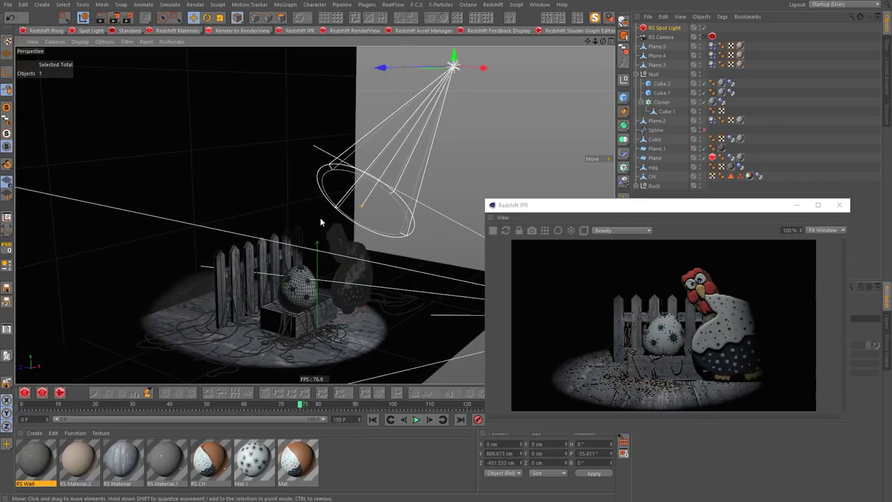
{"action": "left_click_drag", "start_coordinate": [390, 209], "coordinate": [487, 196], "text": "alt"}
{"action": "left_click_drag", "start_coordinate": [575, 205], "coordinate": [447, 305]}
- Give the spot light a Target tag aimed at the egg
{"action": "right_click", "coordinate": [664, 27]}
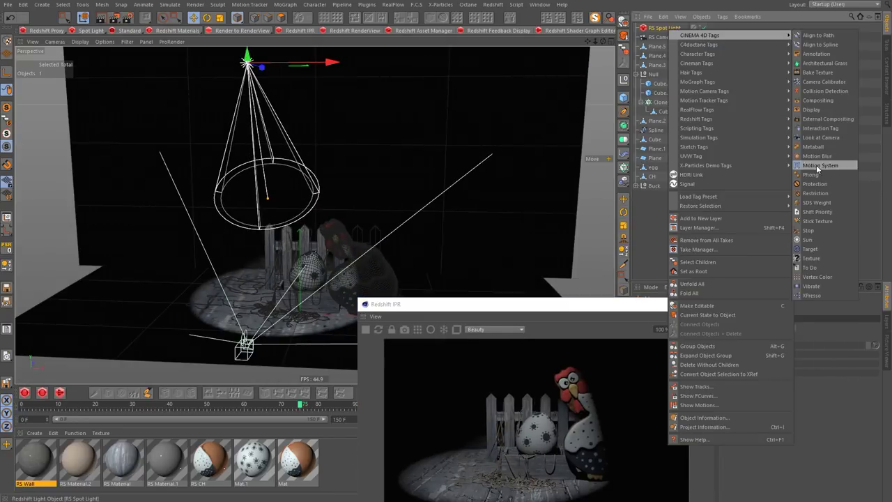
{"action": "left_click", "coordinate": [825, 251]}
{"action": "left_click_drag", "start_coordinate": [606, 305], "coordinate": [439, 292]}
{"action": "left_click_drag", "start_coordinate": [653, 167], "coordinate": [706, 332]}
{"action": "left_click_drag", "start_coordinate": [348, 298], "coordinate": [597, 177]}
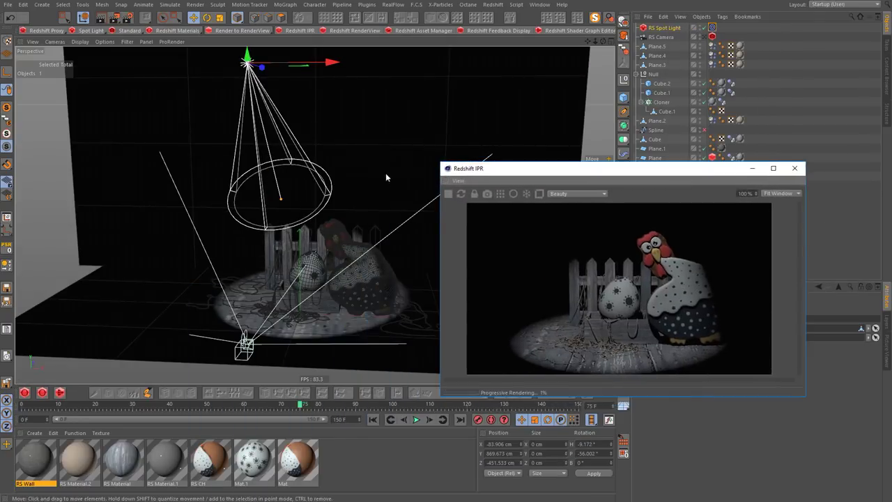
{"action": "left_click_drag", "start_coordinate": [487, 168], "coordinate": [372, 95]}
- Widen the spot light's cone to 107°, raise its intensity and adjust its height and angle
{"action": "left_click", "coordinate": [664, 27]}
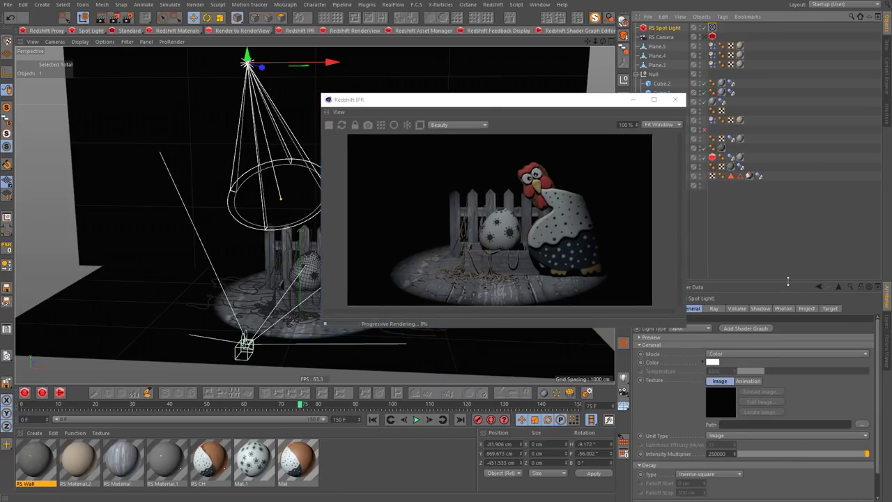
{"action": "left_click_drag", "start_coordinate": [753, 470], "coordinate": [772, 471]}
{"action": "mouse_move", "coordinate": [715, 479]}
{"action": "left_mouse_down"}
{"action": "mouse_move", "coordinate": [817, 481]}
{"action": "mouse_move", "coordinate": [809, 472]}
{"action": "left_mouse_up"}
{"action": "mouse_move", "coordinate": [265, 300]}
{"action": "left_mouse_down", "text": "alt"}
{"action": "mouse_move", "coordinate": [199, 304]}
{"action": "mouse_move", "coordinate": [169, 321]}
{"action": "mouse_move", "coordinate": [216, 279]}
{"action": "mouse_move", "coordinate": [171, 250]}
{"action": "left_mouse_up", "text": "alt"}
{"action": "left_click_drag", "start_coordinate": [488, 99], "coordinate": [550, 50]}
{"action": "left_click_drag", "start_coordinate": [748, 279], "coordinate": [870, 375]}
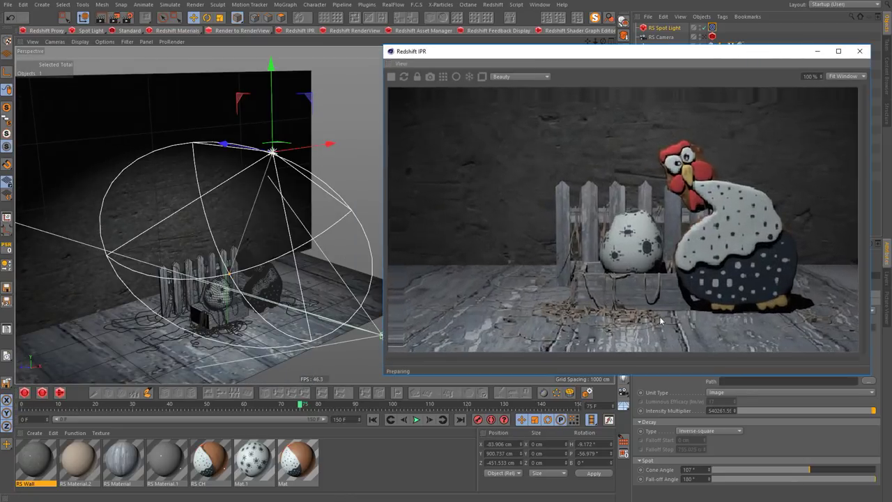
{"action": "left_click_drag", "start_coordinate": [299, 209], "coordinate": [318, 219]}
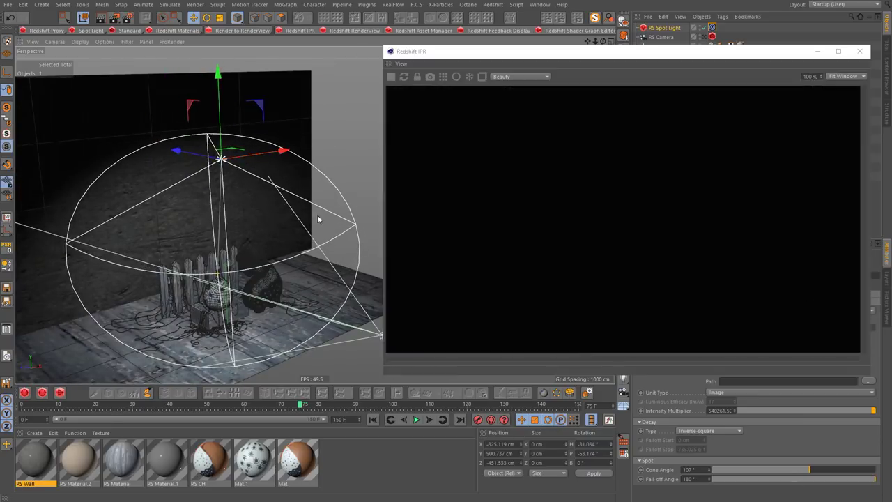
{"action": "left_click_drag", "start_coordinate": [218, 81], "coordinate": [217, 70]}
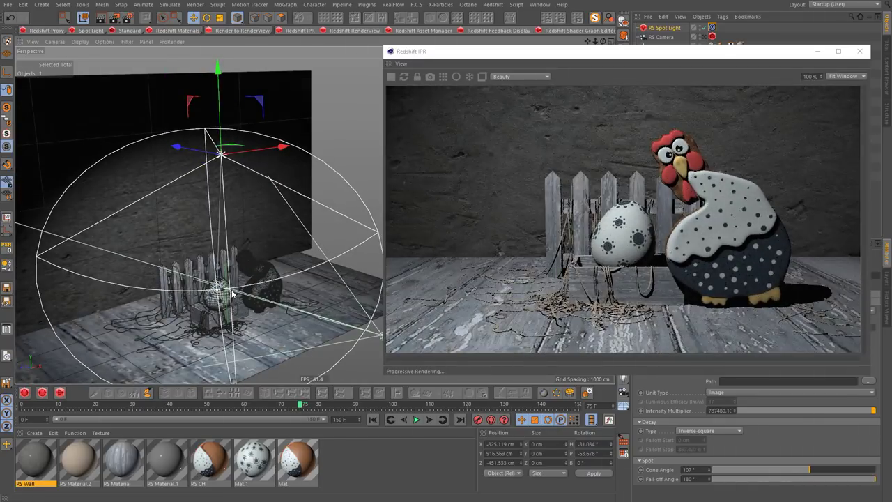
{"action": "mouse_move", "coordinate": [597, 53]}
{"action": "left_mouse_down"}
{"action": "mouse_move", "coordinate": [465, 129]}
{"action": "mouse_move", "coordinate": [289, 80]}
{"action": "left_mouse_up"}
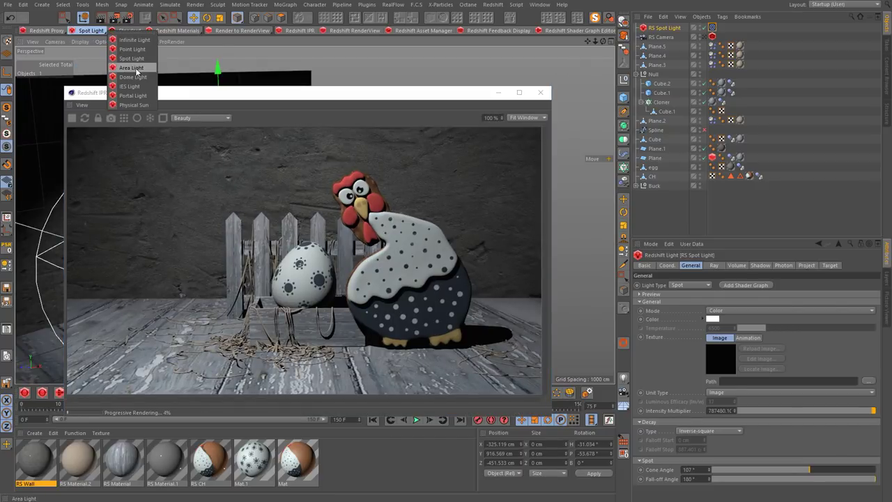
- Add an RS Area Light, then move, rotate and widen it to face the scene
{"action": "left_click_drag", "start_coordinate": [85, 30], "coordinate": [133, 70]}
{"action": "left_click_drag", "start_coordinate": [284, 93], "coordinate": [629, 79]}
{"action": "left_click_drag", "start_coordinate": [284, 213], "coordinate": [279, 264]}
{"action": "key", "text": "r"}
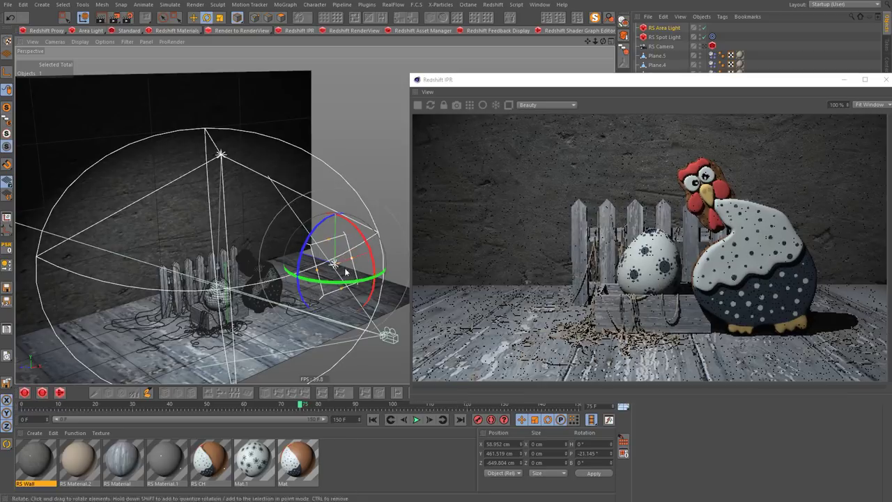
{"action": "key", "text": "e"}
{"action": "left_click_drag", "start_coordinate": [361, 282], "coordinate": [276, 182], "text": "alt"}
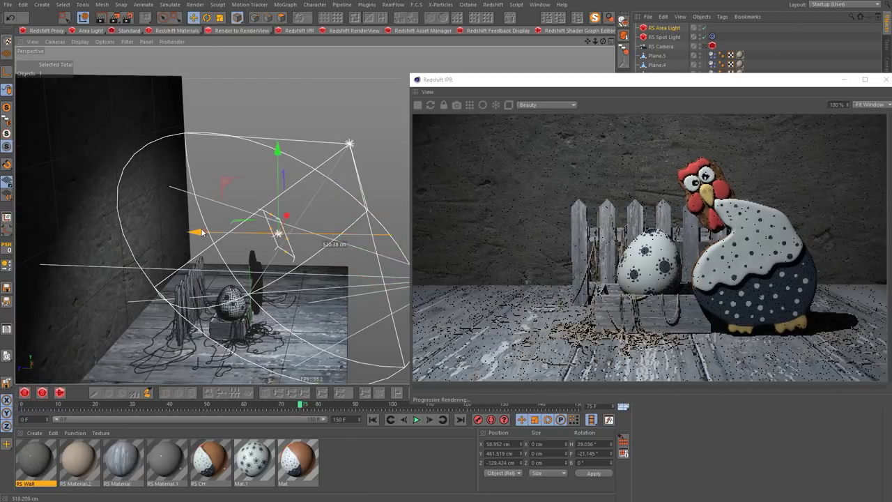
{"action": "mouse_move", "coordinate": [218, 233]}
{"action": "left_mouse_down"}
{"action": "mouse_move", "coordinate": [428, 300]}
{"action": "mouse_move", "coordinate": [348, 293]}
{"action": "mouse_move", "coordinate": [337, 322]}
{"action": "mouse_move", "coordinate": [342, 261]}
{"action": "mouse_move", "coordinate": [341, 289]}
{"action": "left_mouse_up"}
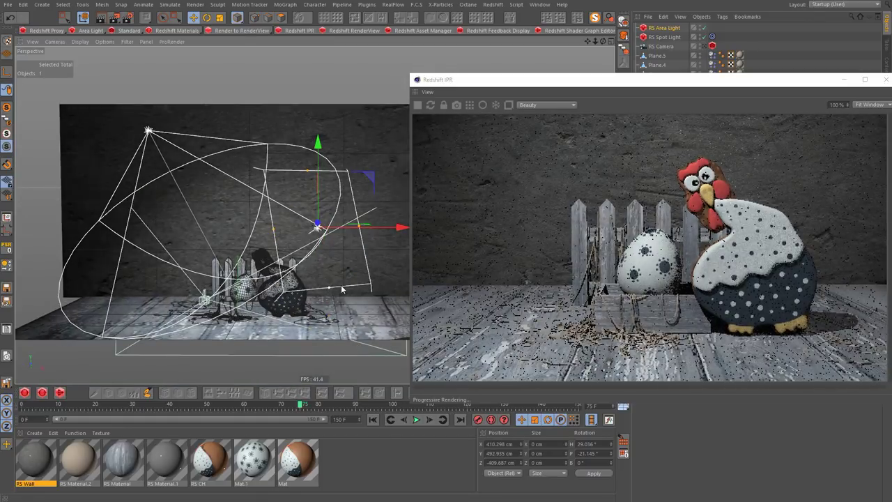
{"action": "mouse_move", "coordinate": [275, 234]}
{"action": "left_mouse_down"}
{"action": "mouse_move", "coordinate": [245, 237]}
{"action": "mouse_move", "coordinate": [388, 275]}
{"action": "mouse_move", "coordinate": [275, 284]}
{"action": "left_mouse_up"}
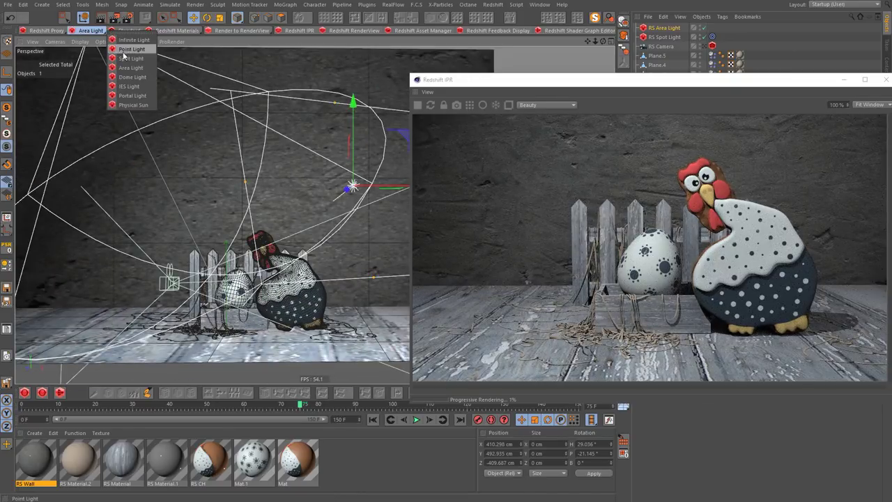
- Add an RS Point Light and place it slightly raised to the left of the scene
{"action": "left_click", "coordinate": [121, 53]}
{"action": "mouse_move", "coordinate": [230, 209]}
{"action": "left_mouse_down", "text": "alt"}
{"action": "mouse_move", "coordinate": [152, 286]}
{"action": "mouse_move", "coordinate": [209, 202]}
{"action": "mouse_move", "coordinate": [124, 205]}
{"action": "left_mouse_up", "text": "alt"}
{"action": "mouse_move", "coordinate": [223, 288]}
{"action": "left_mouse_down", "text": "alt"}
{"action": "mouse_move", "coordinate": [149, 265]}
{"action": "mouse_move", "coordinate": [230, 209]}
{"action": "left_mouse_up", "text": "alt"}
{"action": "left_click_drag", "start_coordinate": [523, 80], "coordinate": [174, 14]}
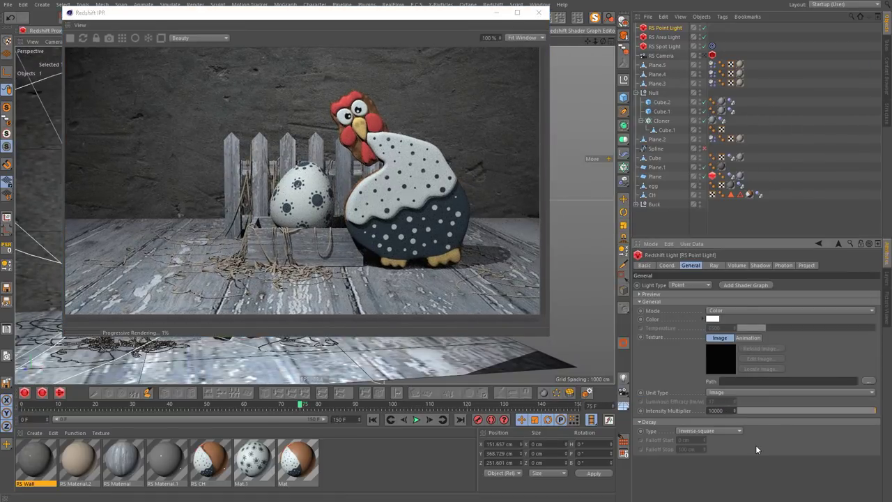
{"action": "left_click_drag", "start_coordinate": [414, 13], "coordinate": [690, 72]}
{"action": "left_click_drag", "start_coordinate": [279, 209], "coordinate": [212, 211]}
{"action": "mouse_move", "coordinate": [129, 112]}
{"action": "left_mouse_down"}
{"action": "mouse_move", "coordinate": [128, 140]}
{"action": "mouse_move", "coordinate": [135, 115]}
{"action": "left_mouse_up"}
{"action": "left_click_drag", "start_coordinate": [488, 71], "coordinate": [410, 42]}
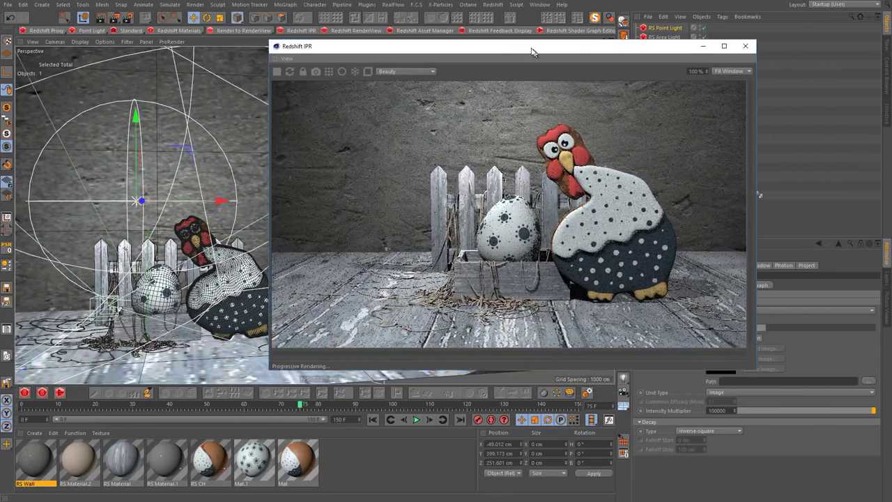
{"action": "double_click", "coordinate": [209, 470]}
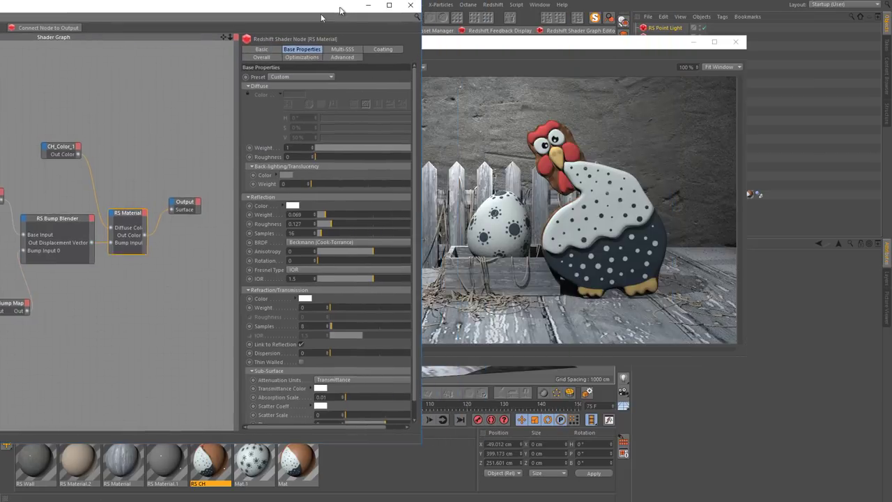
- Set the RS CH material's reflection weight to about 0.227, close its Shader Graph, and Magic Solo the chicken
{"action": "left_click_drag", "start_coordinate": [574, 7], "coordinate": [287, 23]}
{"action": "left_click_drag", "start_coordinate": [428, 42], "coordinate": [596, 88]}
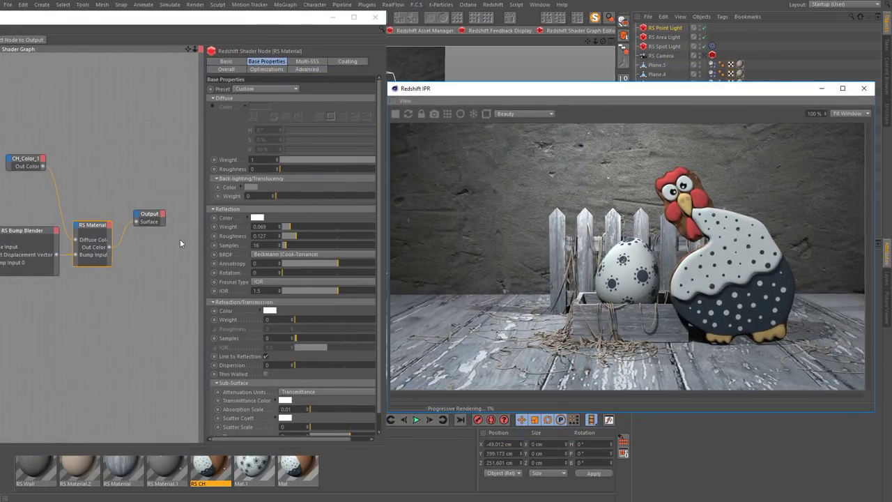
{"action": "left_click_drag", "start_coordinate": [299, 230], "coordinate": [311, 226]}
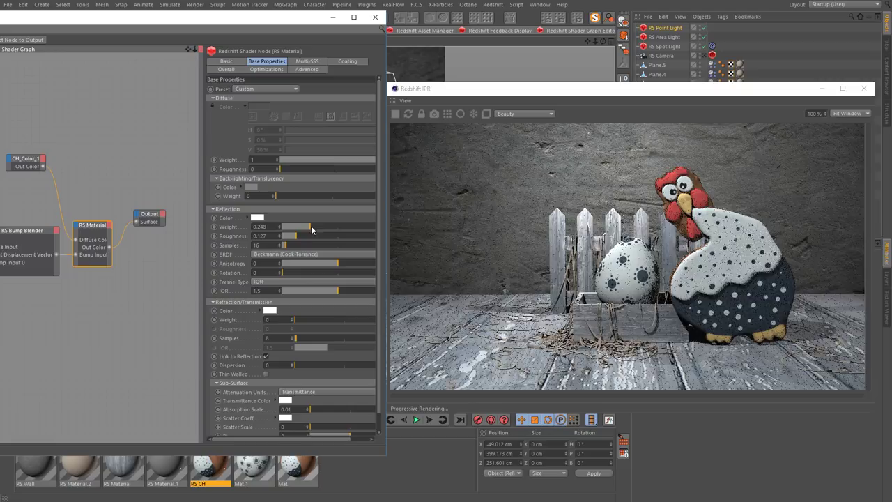
{"action": "mouse_move", "coordinate": [361, 227]}
{"action": "left_mouse_down"}
{"action": "mouse_move", "coordinate": [308, 227]}
{"action": "mouse_move", "coordinate": [300, 239]}
{"action": "left_mouse_up"}
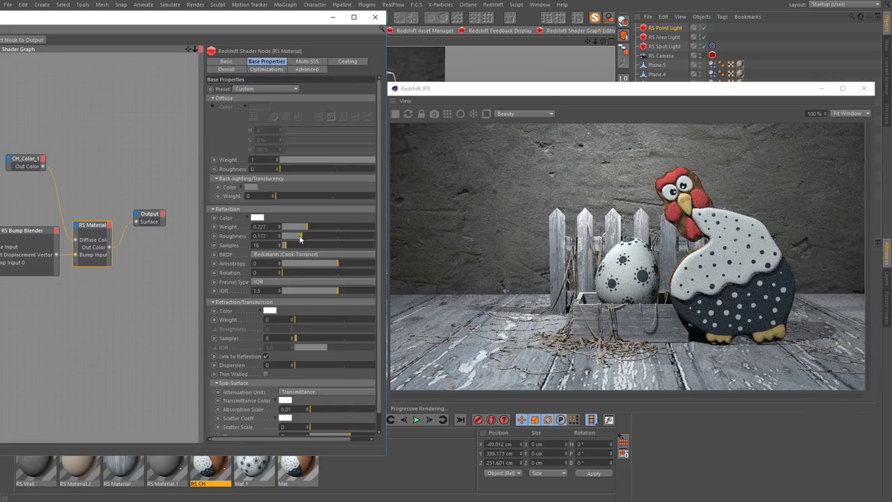
{"action": "left_click", "coordinate": [375, 17]}
{"action": "left_click_drag", "start_coordinate": [532, 90], "coordinate": [526, 66]}
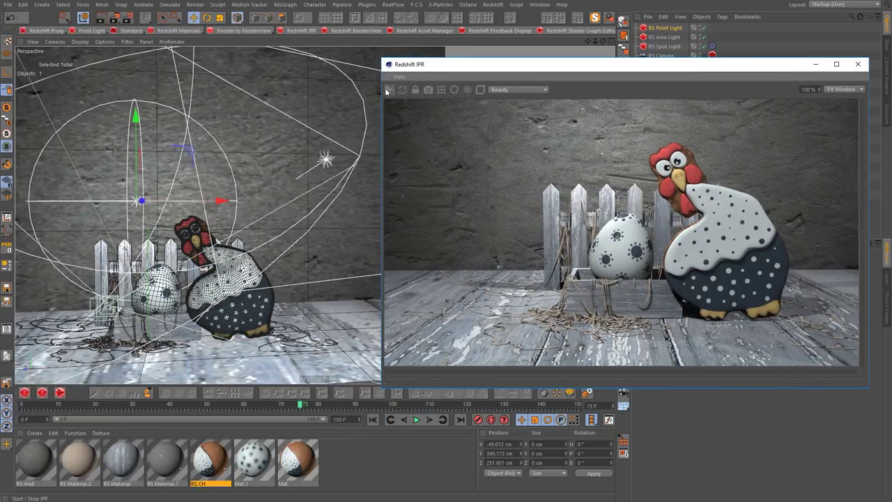
{"action": "left_click", "coordinate": [298, 18]}
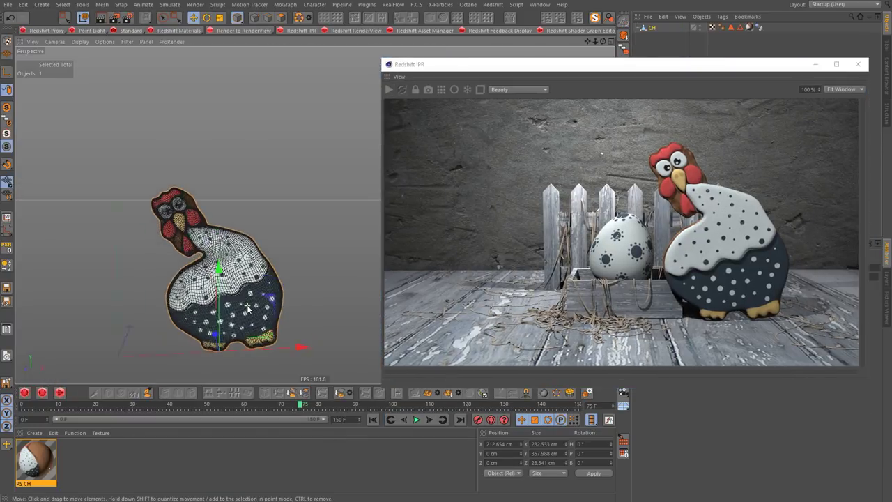
- Close the IPR, enter Point mode, and set the Brush tool to Surface mode at 10% strength
{"action": "left_click", "coordinate": [858, 64]}
{"action": "left_click_drag", "start_coordinate": [313, 230], "coordinate": [399, 265], "text": "alt"}
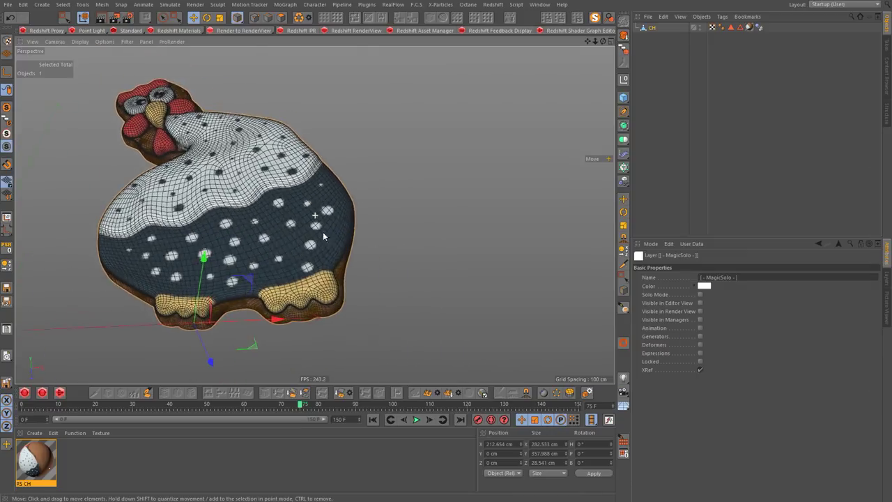
{"action": "left_click", "coordinate": [255, 18]}
{"action": "left_click", "coordinate": [499, 392]}
{"action": "scroll", "coordinate": [368, 248], "scroll_direction": "up", "scroll_amount": 3}
{"action": "left_click_drag", "start_coordinate": [368, 249], "coordinate": [472, 319], "text": "alt"}
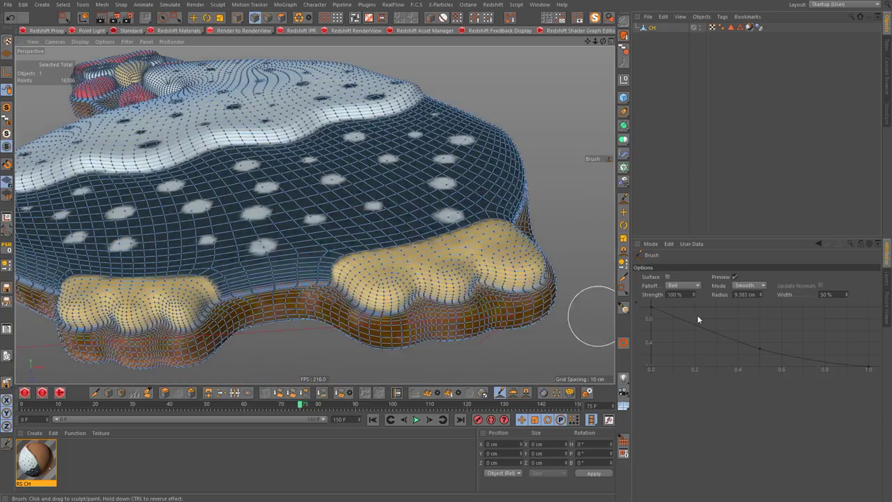
{"action": "left_click", "coordinate": [744, 286]}
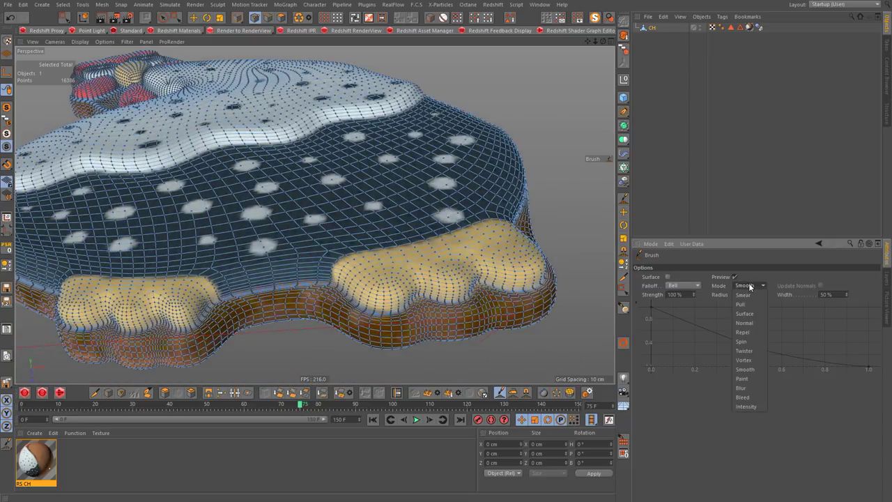
{"action": "left_click", "coordinate": [750, 312]}
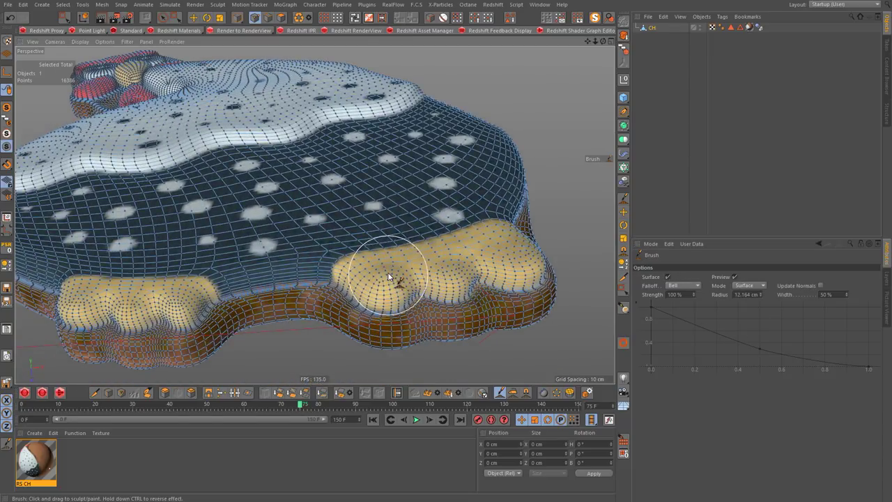
{"action": "left_click", "coordinate": [689, 293]}
{"action": "type", "text": "10"}
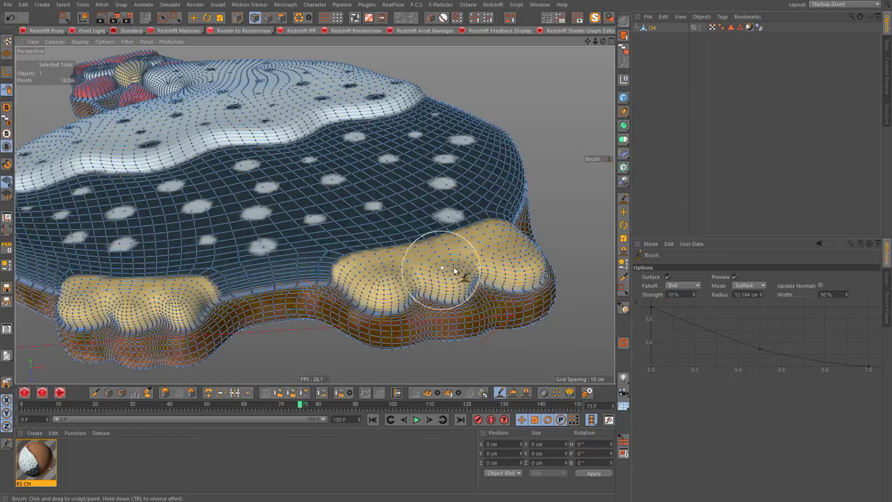
- Raise yellow bumps on the chicken's feet, tuning the brush radius to about 16.4 cm
{"action": "mouse_move", "coordinate": [449, 264]}
{"action": "left_mouse_down"}
{"action": "mouse_move", "coordinate": [528, 263]}
{"action": "mouse_move", "coordinate": [501, 247]}
{"action": "left_mouse_up"}
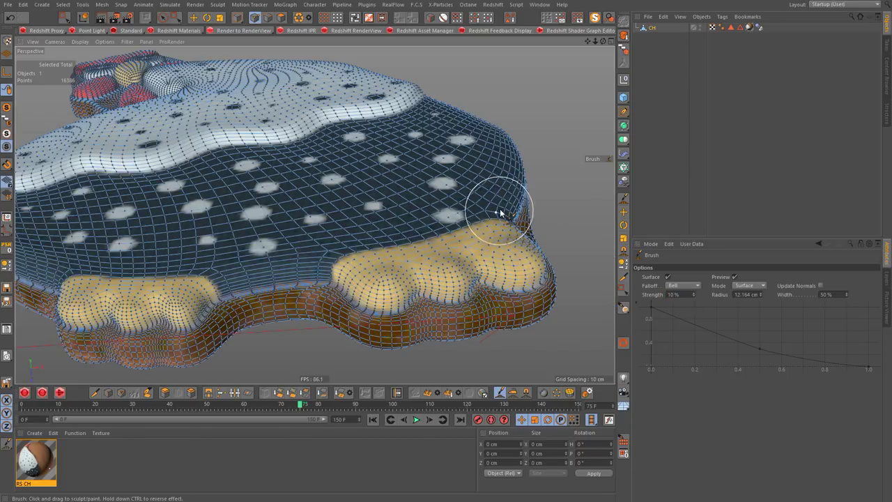
{"action": "left_click_drag", "start_coordinate": [187, 299], "coordinate": [330, 314], "text": "alt"}
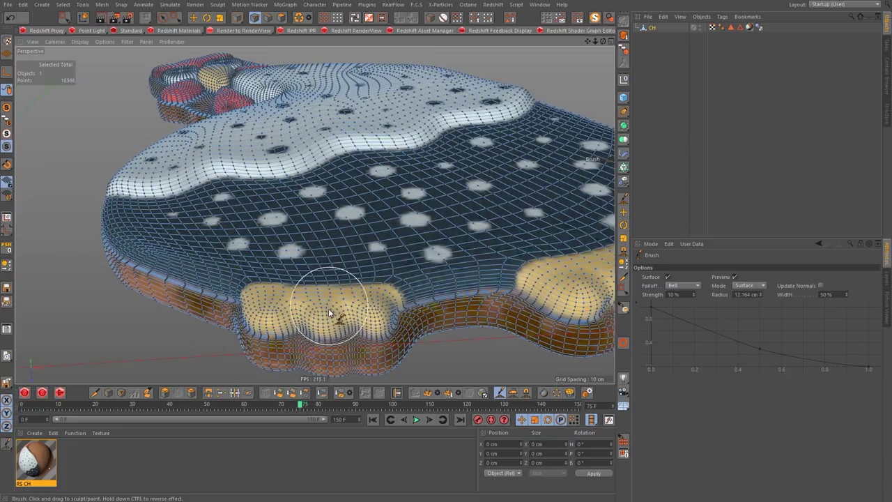
{"action": "mouse_move", "coordinate": [424, 244]}
{"action": "left_mouse_down", "text": "alt"}
{"action": "mouse_move", "coordinate": [462, 319]}
{"action": "mouse_move", "coordinate": [392, 265]}
{"action": "left_mouse_up", "text": "alt"}
{"action": "middle_click_drag", "start_coordinate": [449, 276], "coordinate": [539, 282]}
{"action": "mouse_move", "coordinate": [539, 282]}
{"action": "left_mouse_down", "text": "alt"}
{"action": "mouse_move", "coordinate": [414, 261]}
{"action": "mouse_move", "coordinate": [440, 204]}
{"action": "left_mouse_up", "text": "alt"}
{"action": "scroll", "coordinate": [240, 262], "scroll_direction": "down", "scroll_amount": 3}
{"action": "middle_click_drag", "start_coordinate": [239, 262], "coordinate": [209, 262]}
{"action": "left_click_drag", "start_coordinate": [239, 244], "coordinate": [426, 244], "text": "alt"}
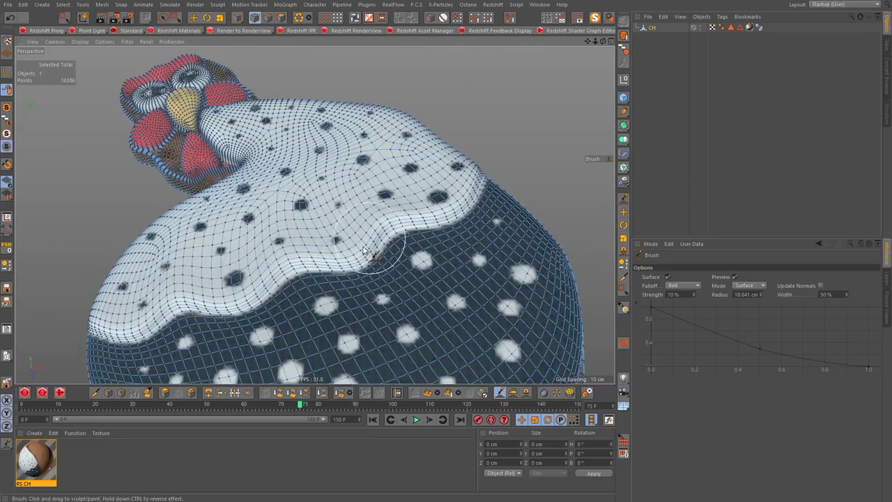
{"action": "left_click_drag", "start_coordinate": [219, 258], "coordinate": [434, 284], "text": "alt"}
{"action": "scroll", "coordinate": [443, 283], "scroll_direction": "up", "scroll_amount": 3}
{"action": "middle_click_drag", "start_coordinate": [341, 164], "coordinate": [279, 129]}
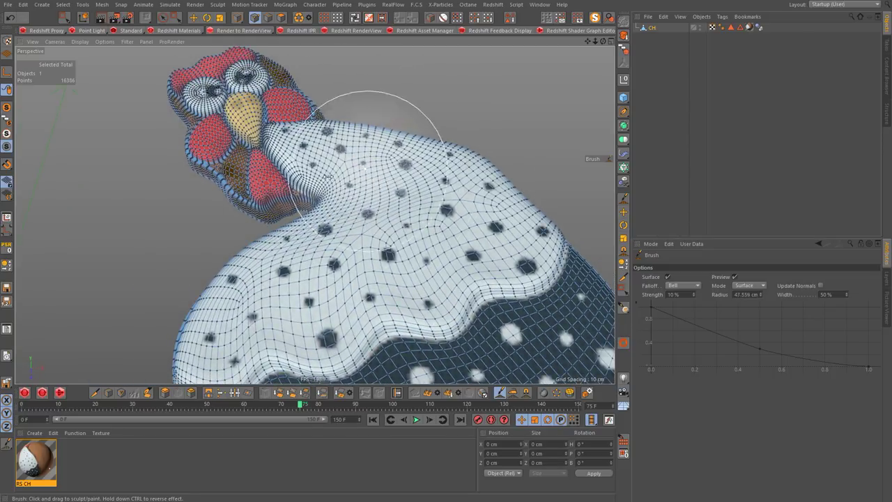
- Brush over the chicken's head, comb and spotted white body
{"action": "mouse_move", "coordinate": [279, 129]}
{"action": "left_mouse_down", "text": "alt"}
{"action": "mouse_move", "coordinate": [284, 206]}
{"action": "mouse_move", "coordinate": [368, 223]}
{"action": "mouse_move", "coordinate": [398, 183]}
{"action": "mouse_move", "coordinate": [326, 179]}
{"action": "left_mouse_up", "text": "alt"}
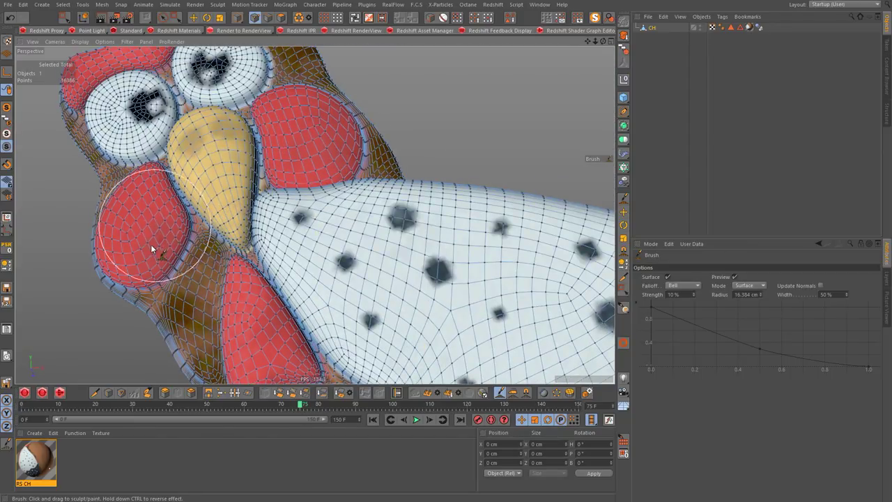
{"action": "left_click_drag", "start_coordinate": [156, 238], "coordinate": [199, 140], "text": "alt"}
{"action": "scroll", "coordinate": [279, 141], "scroll_direction": "up", "scroll_amount": 2}
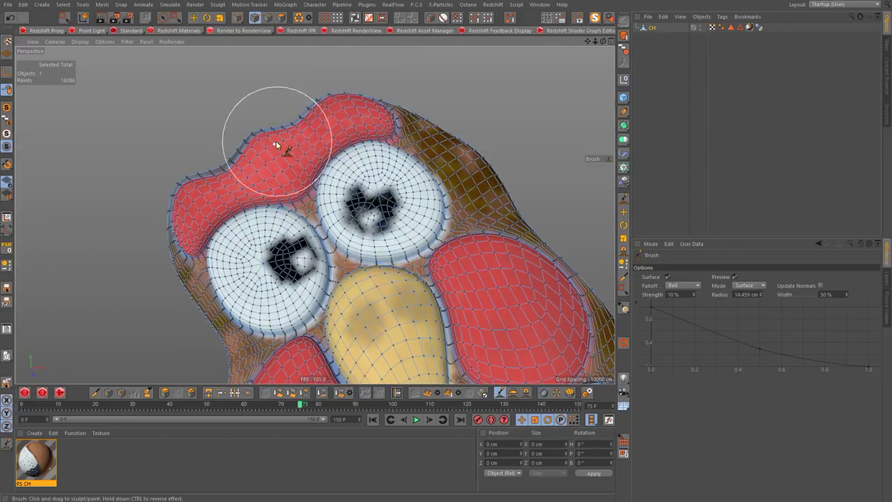
{"action": "left_click_drag", "start_coordinate": [384, 120], "coordinate": [349, 200], "text": "alt"}
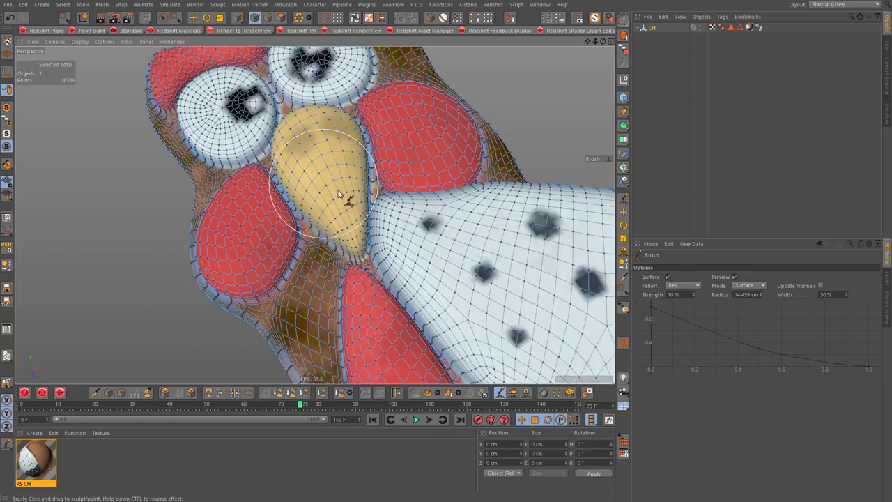
{"action": "scroll", "coordinate": [311, 63], "scroll_direction": "up", "scroll_amount": 2}
{"action": "mouse_move", "coordinate": [311, 63]}
{"action": "left_mouse_down", "text": "alt"}
{"action": "mouse_move", "coordinate": [292, 185]}
{"action": "mouse_move", "coordinate": [235, 289]}
{"action": "left_mouse_up", "text": "alt"}
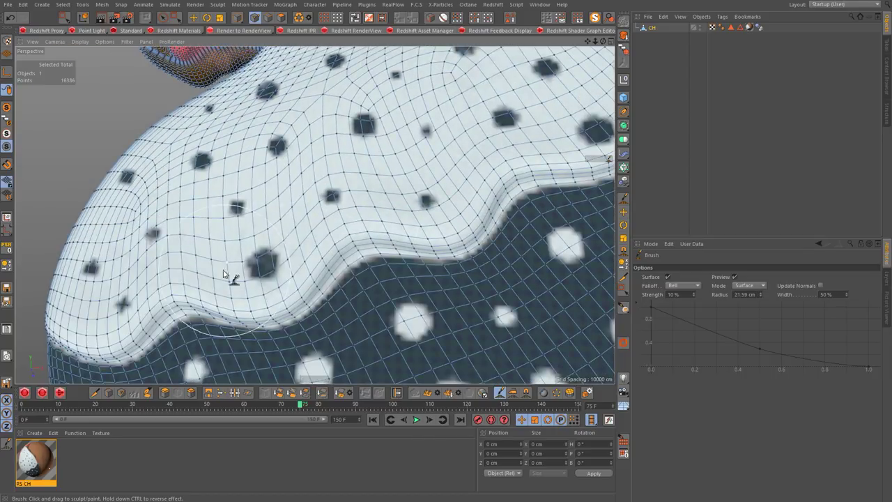
{"action": "mouse_move", "coordinate": [402, 256]}
{"action": "left_mouse_down", "text": "alt"}
{"action": "mouse_move", "coordinate": [453, 189]}
{"action": "mouse_move", "coordinate": [478, 244]}
{"action": "mouse_move", "coordinate": [412, 225]}
{"action": "left_mouse_up", "text": "alt"}
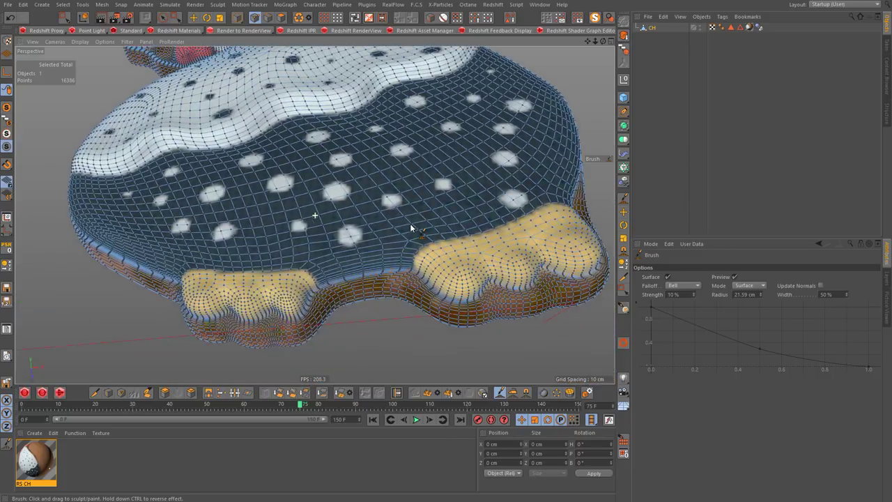
{"action": "mouse_move", "coordinate": [523, 259]}
{"action": "left_mouse_down", "text": "alt"}
{"action": "mouse_move", "coordinate": [578, 269]}
{"action": "mouse_move", "coordinate": [419, 293]}
{"action": "mouse_move", "coordinate": [309, 323]}
{"action": "left_mouse_up", "text": "alt"}
{"action": "mouse_move", "coordinate": [384, 83]}
{"action": "left_mouse_down", "text": "alt"}
{"action": "mouse_move", "coordinate": [314, 213]}
{"action": "mouse_move", "coordinate": [442, 225]}
{"action": "left_mouse_up", "text": "alt"}
- Switch the sculpting brush to Smooth mode
{"action": "left_click", "coordinate": [746, 285]}
{"action": "left_click", "coordinate": [740, 335]}
{"action": "scroll", "coordinate": [396, 200], "scroll_direction": "up", "scroll_amount": 3}
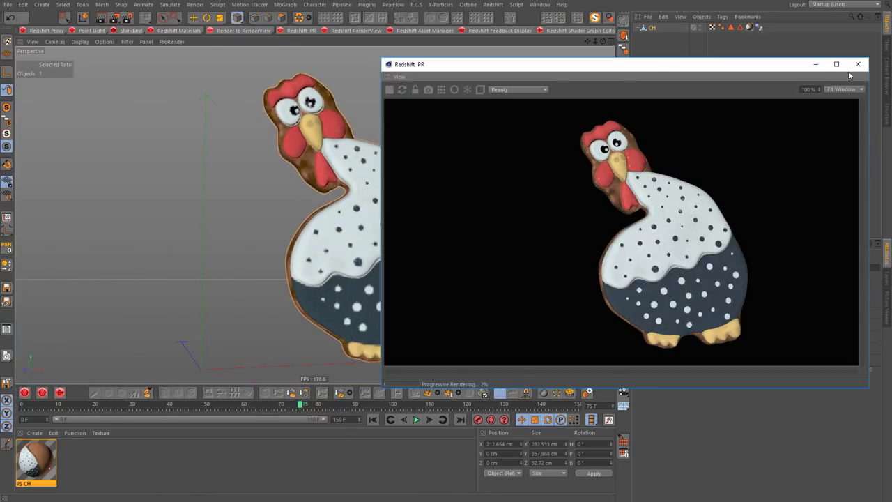
- Close the IPR, play the straw animation from the start to about frame 84, then open Render Settings
{"action": "left_click", "coordinate": [858, 64]}
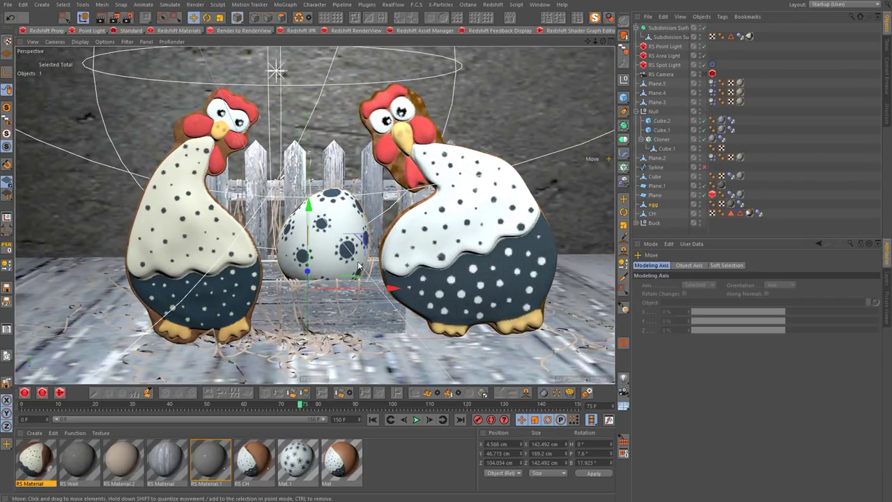
{"action": "left_click", "coordinate": [373, 419]}
{"action": "left_click", "coordinate": [416, 419]}
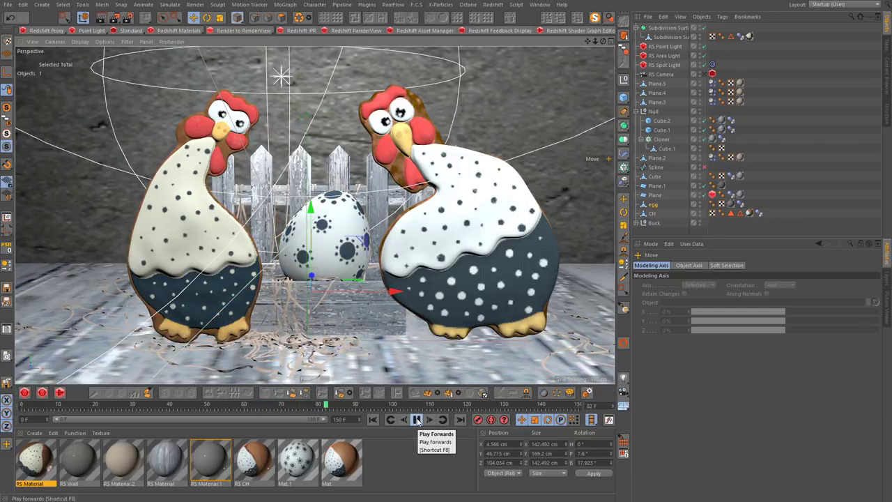
{"action": "left_click", "coordinate": [417, 419]}
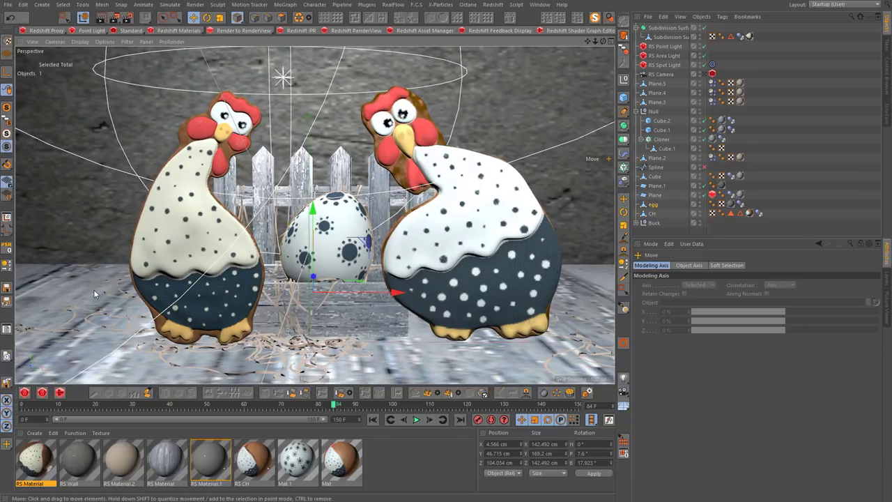
{"action": "key", "text": "ctrl+b"}
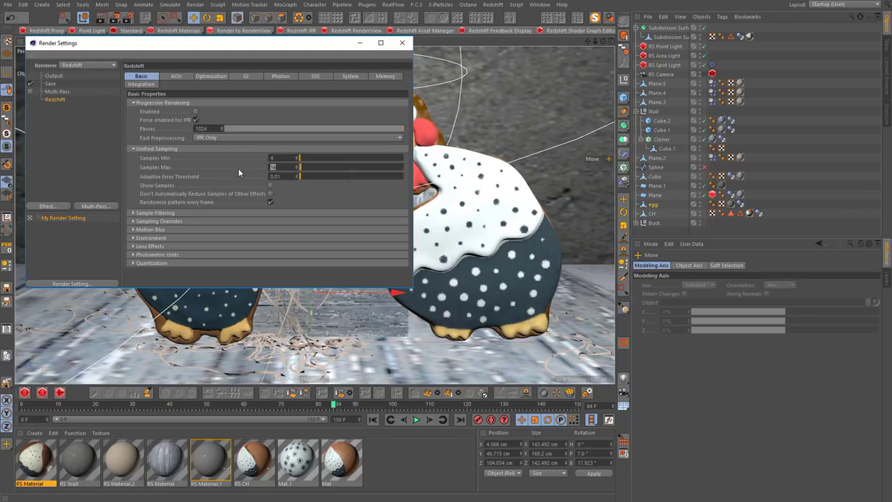
- Review the Output page, then render the final image to the Picture Viewer, answering No to the stop-renderer prompt
{"action": "left_click", "coordinate": [54, 75]}
{"action": "left_click", "coordinate": [140, 75]}
{"action": "left_click", "coordinate": [229, 283]}
{"action": "left_click", "coordinate": [402, 43]}
{"action": "left_click", "coordinate": [114, 18]}
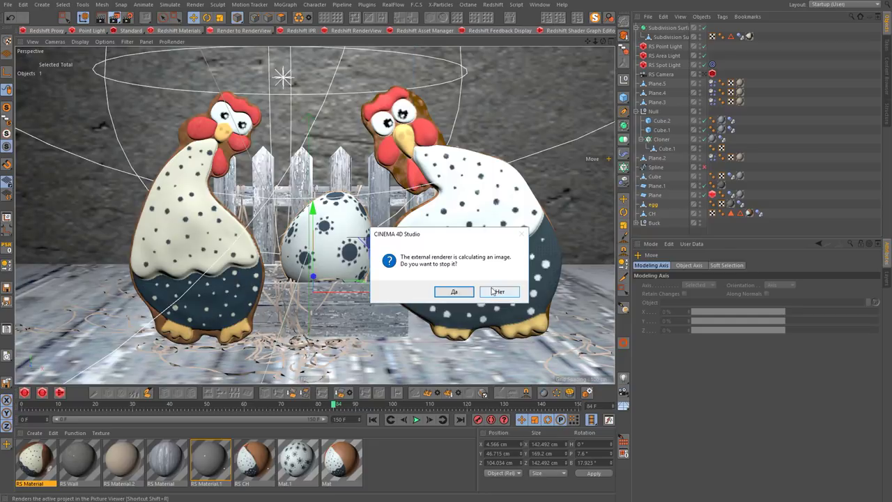
{"action": "left_click", "coordinate": [492, 291]}
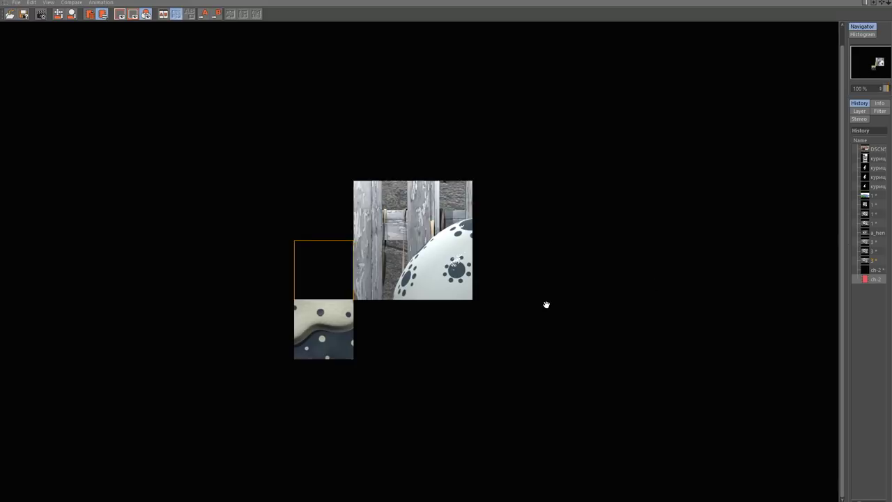